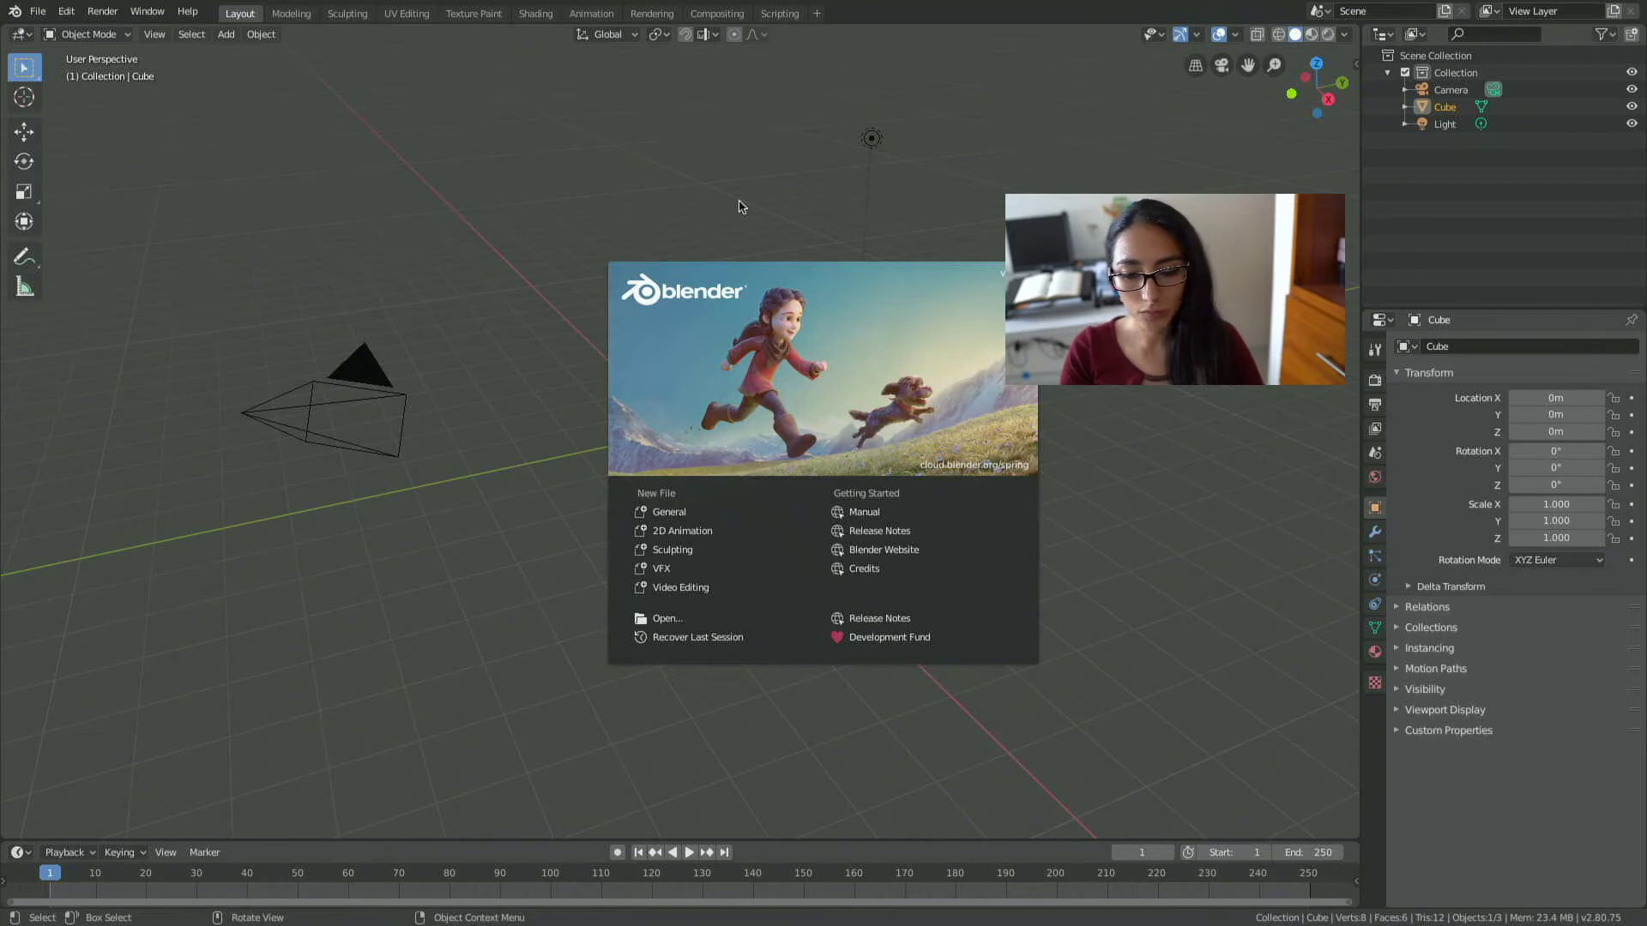
# Dismiss the splash screen to reveal the default cube, camera and light.
pyautogui.click(715, 173)
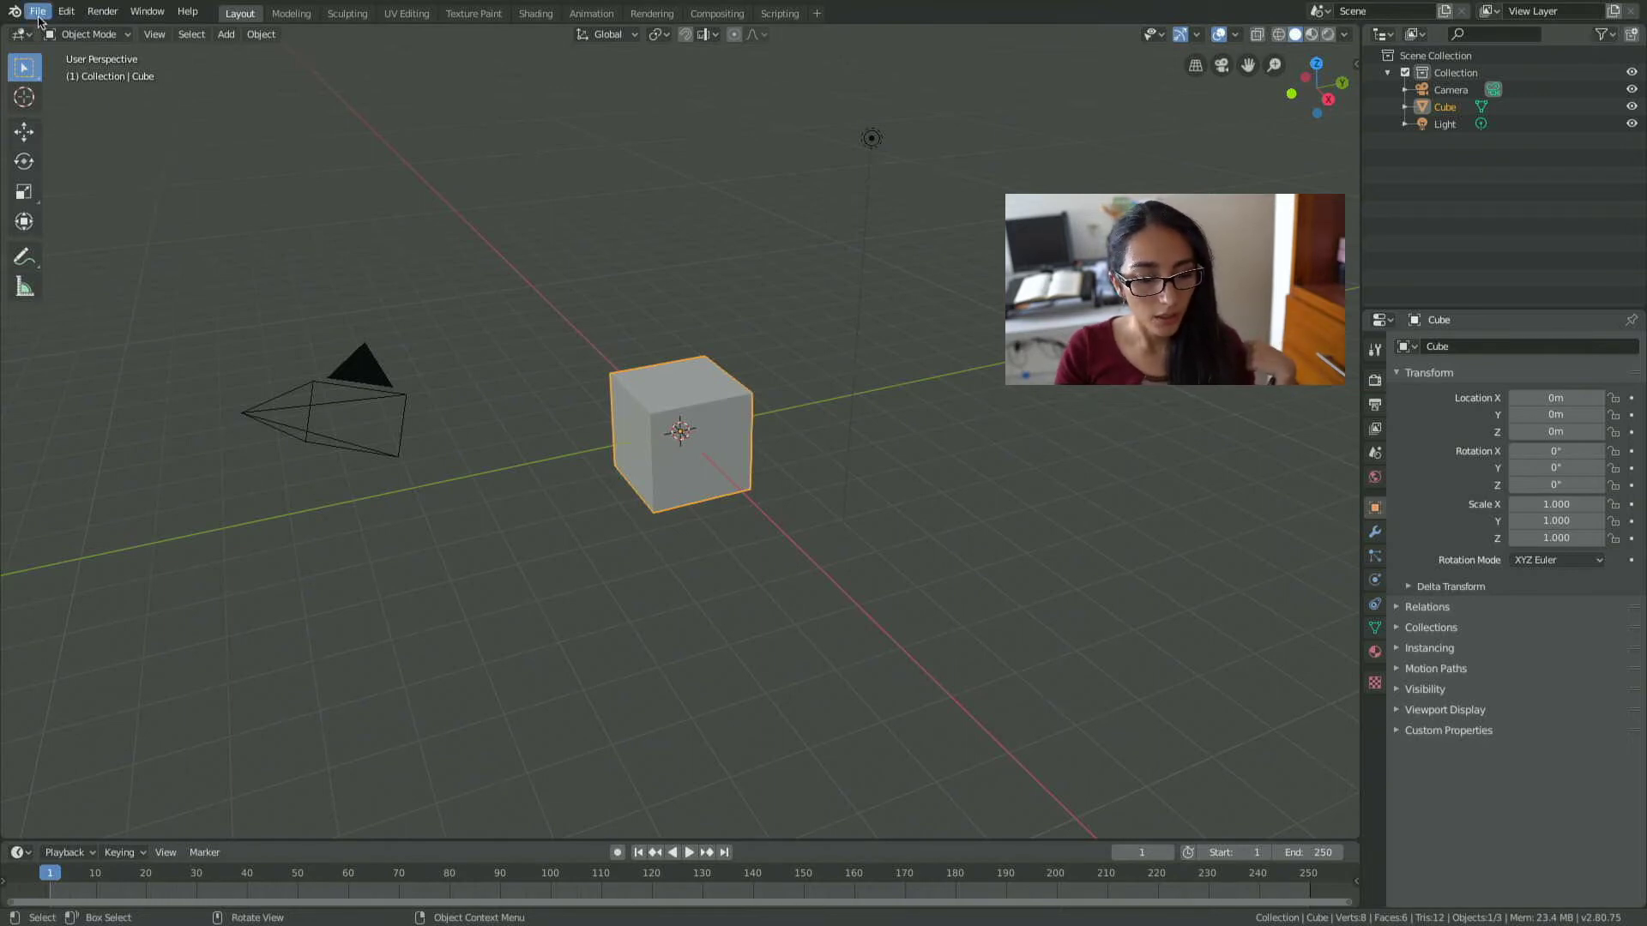
pyautogui.click(39, 13)
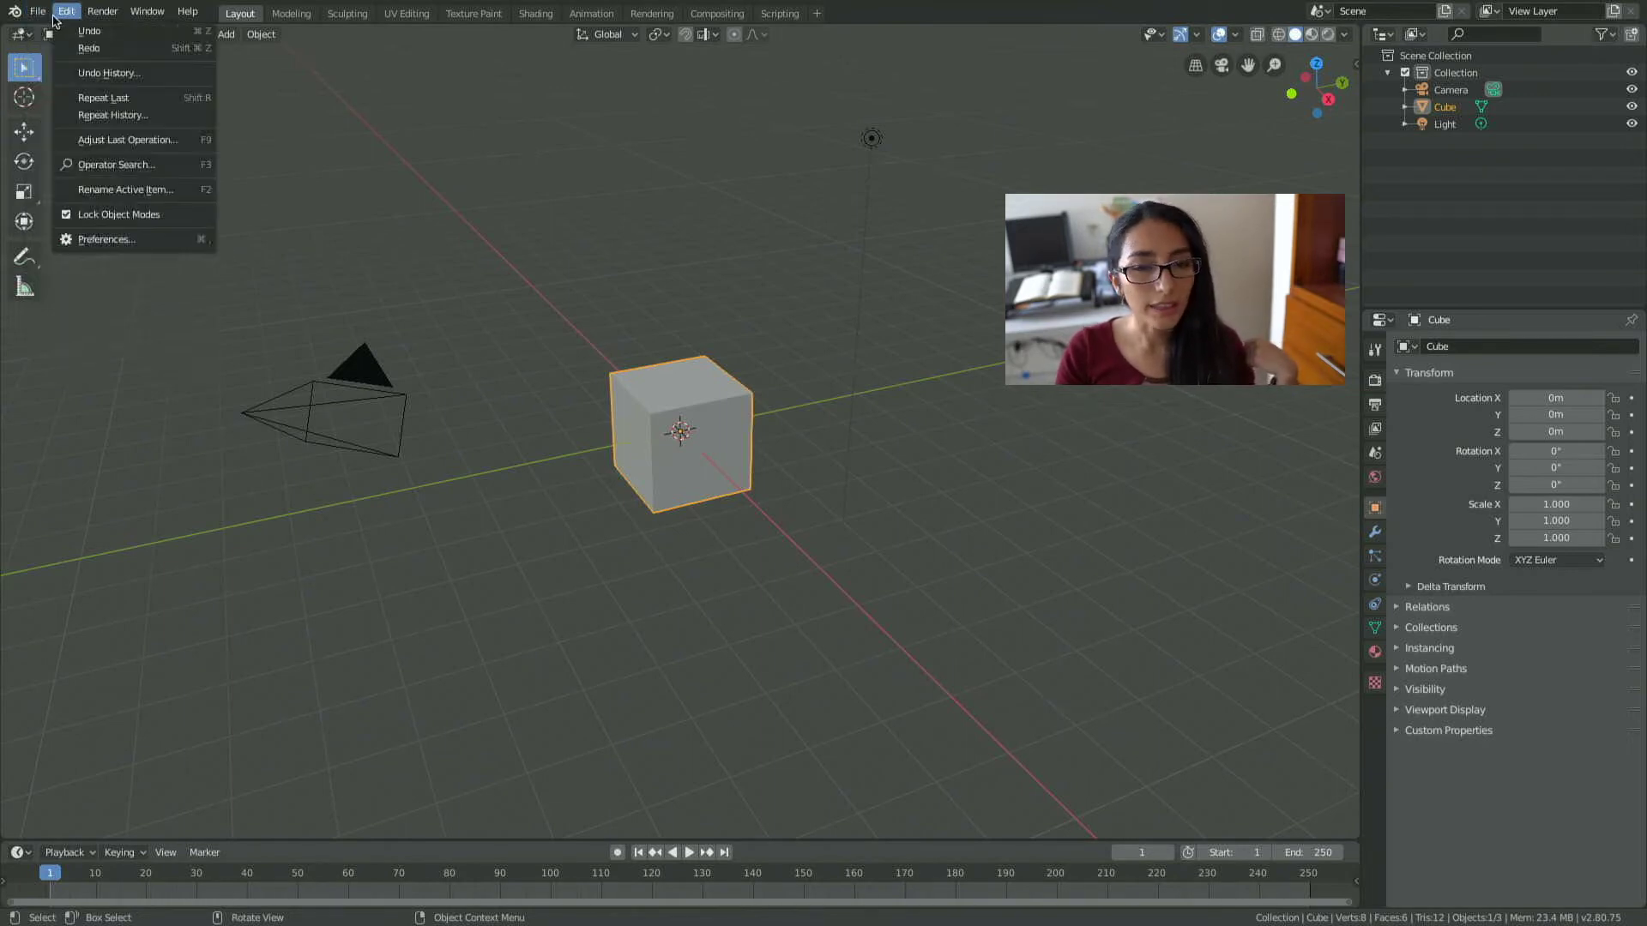
pyautogui.moveTo(66, 12)
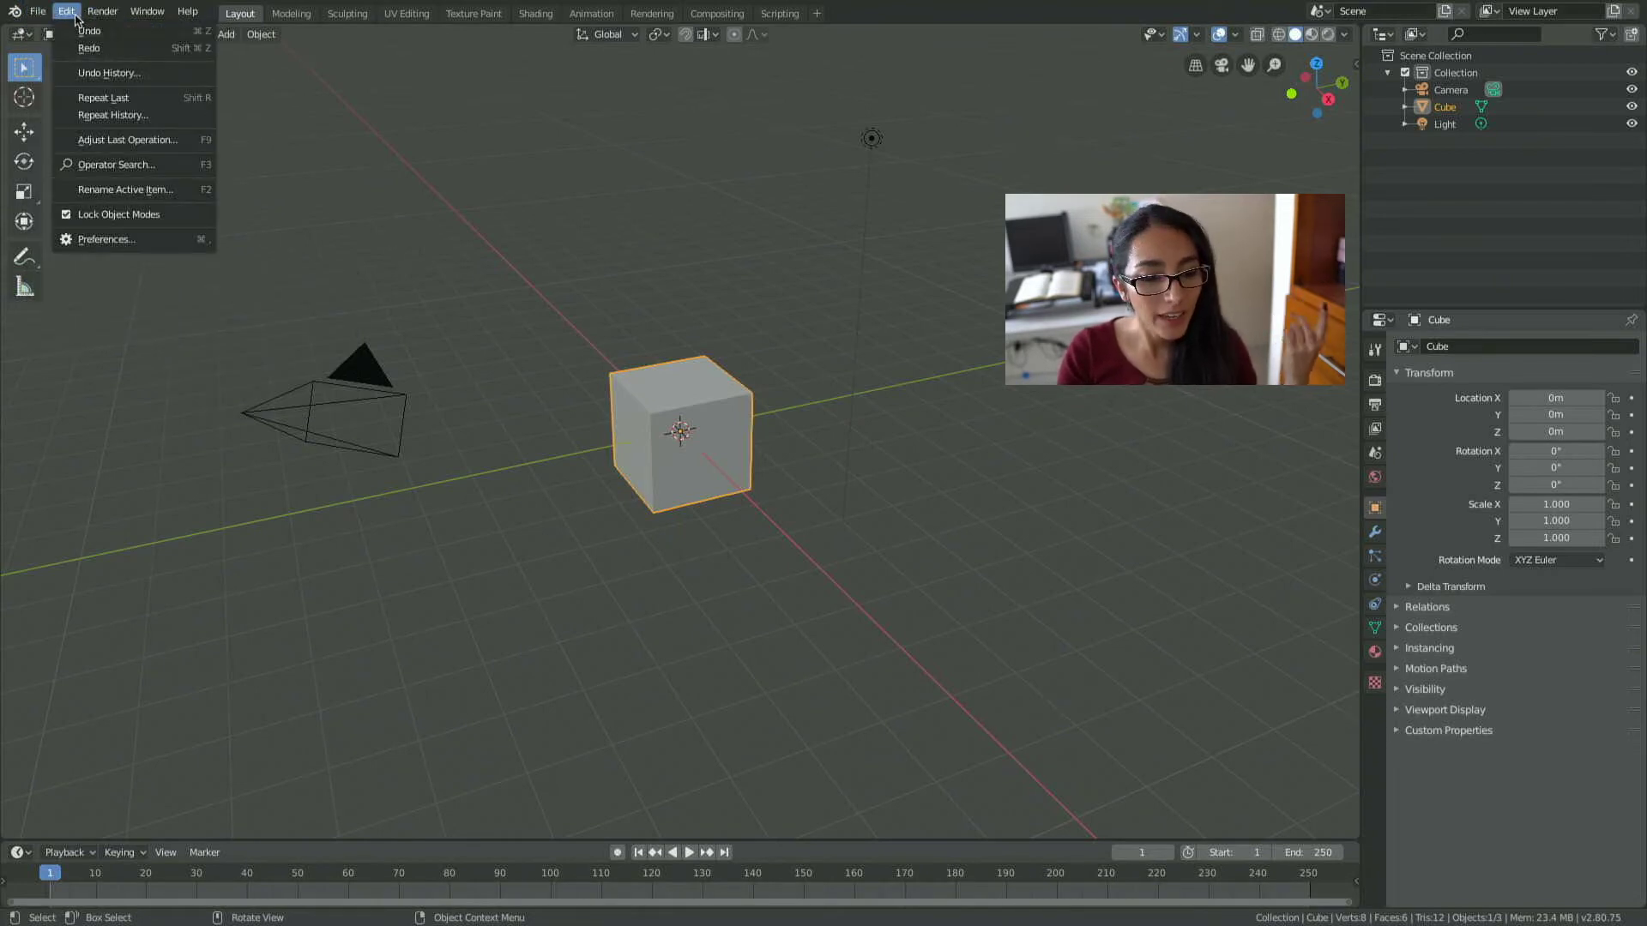
pyautogui.click(106, 239)
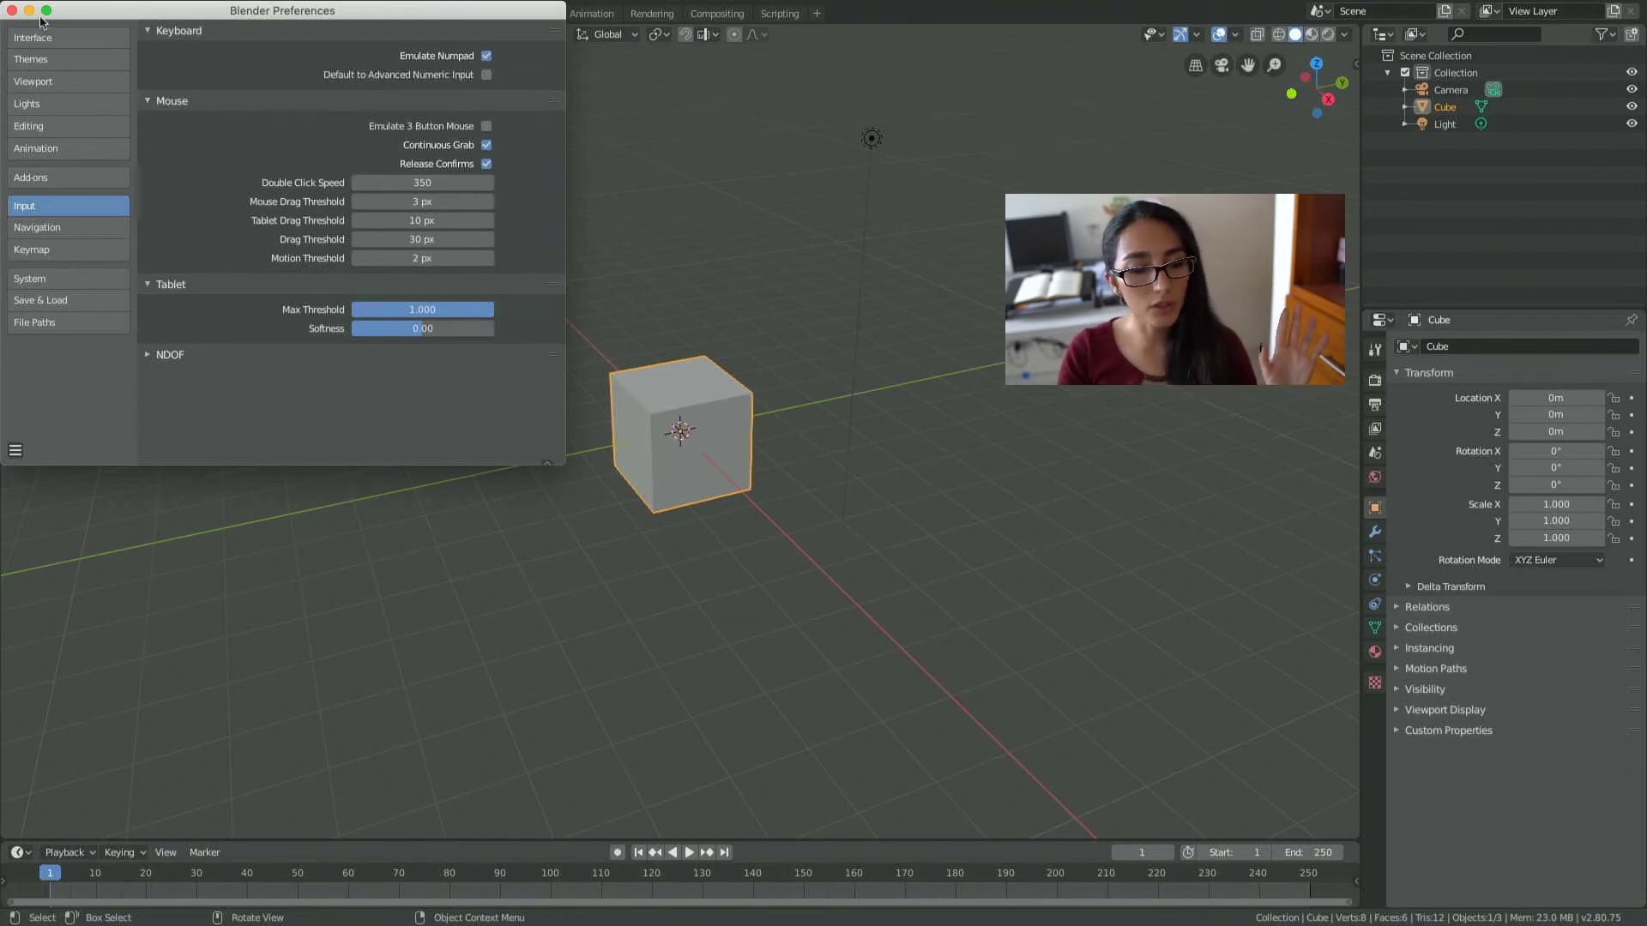
pyautogui.click(12, 10)
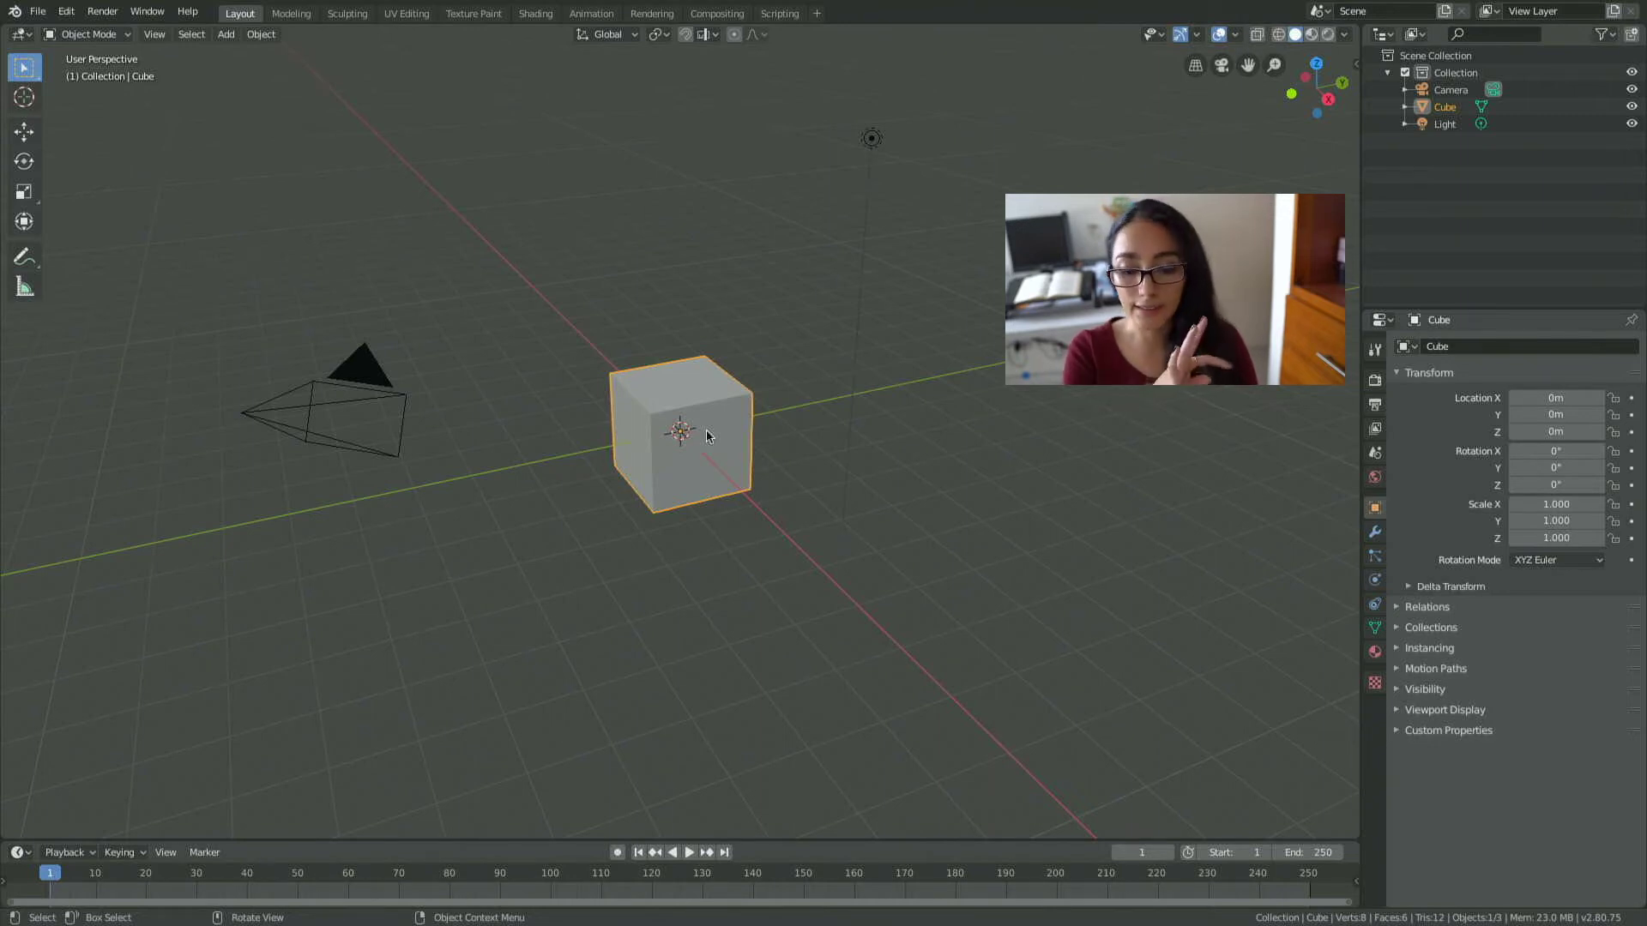
# View the cube from the right, left, front, back, top and bottom numpad views.
pyautogui.press('KP_3')
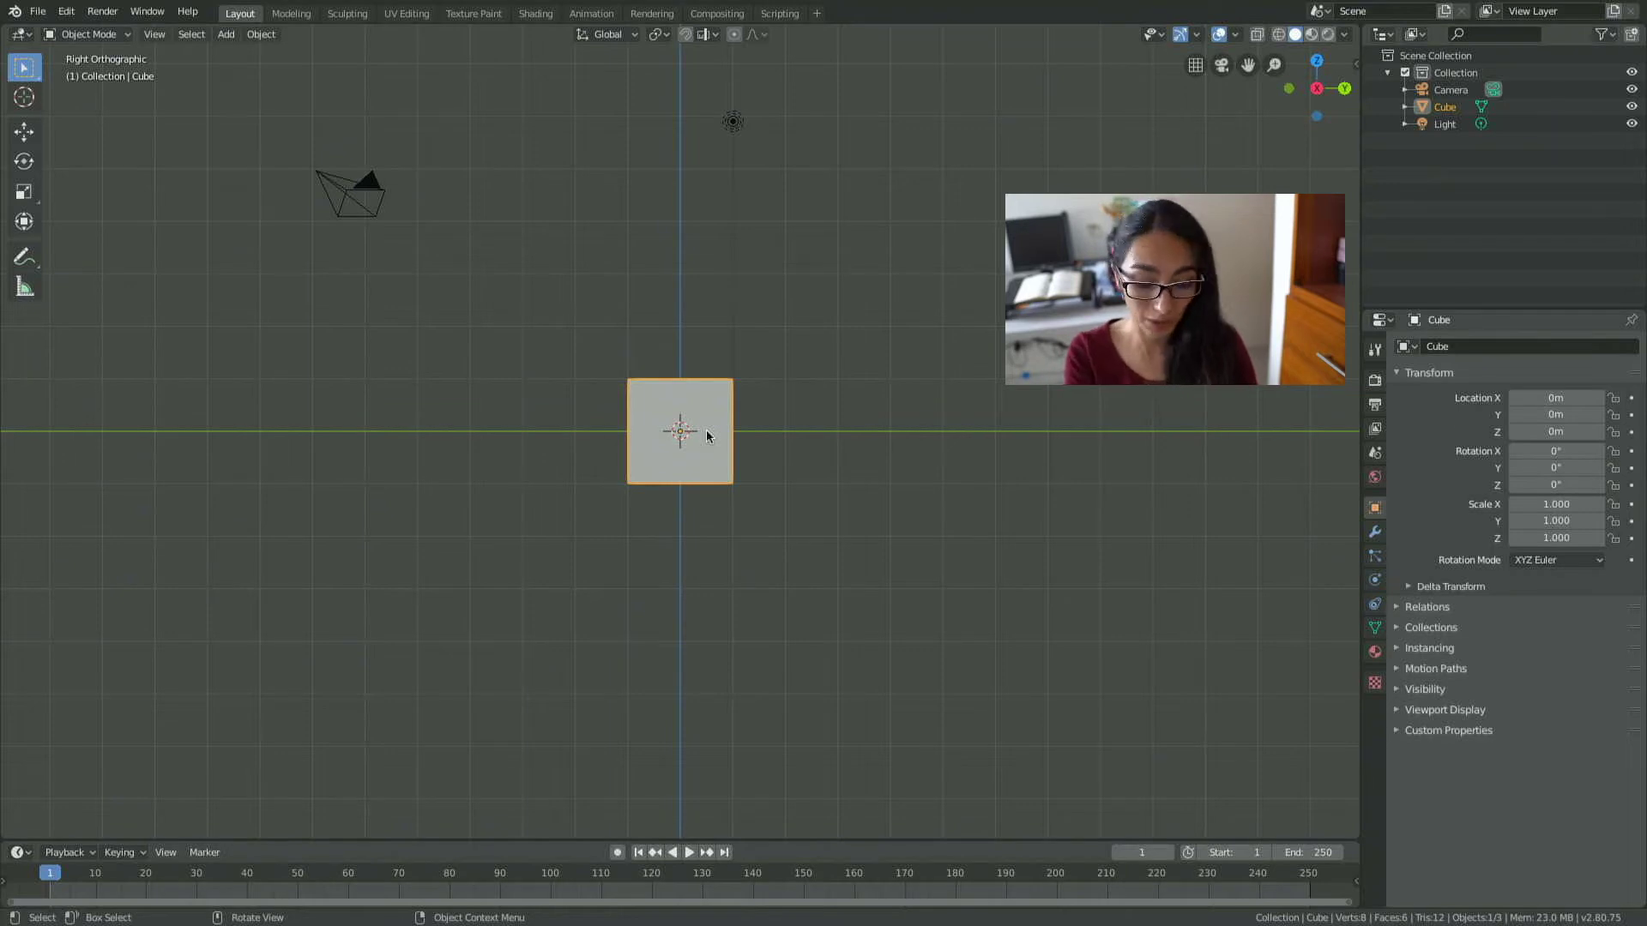
pyautogui.press('ctrl+KP_3')
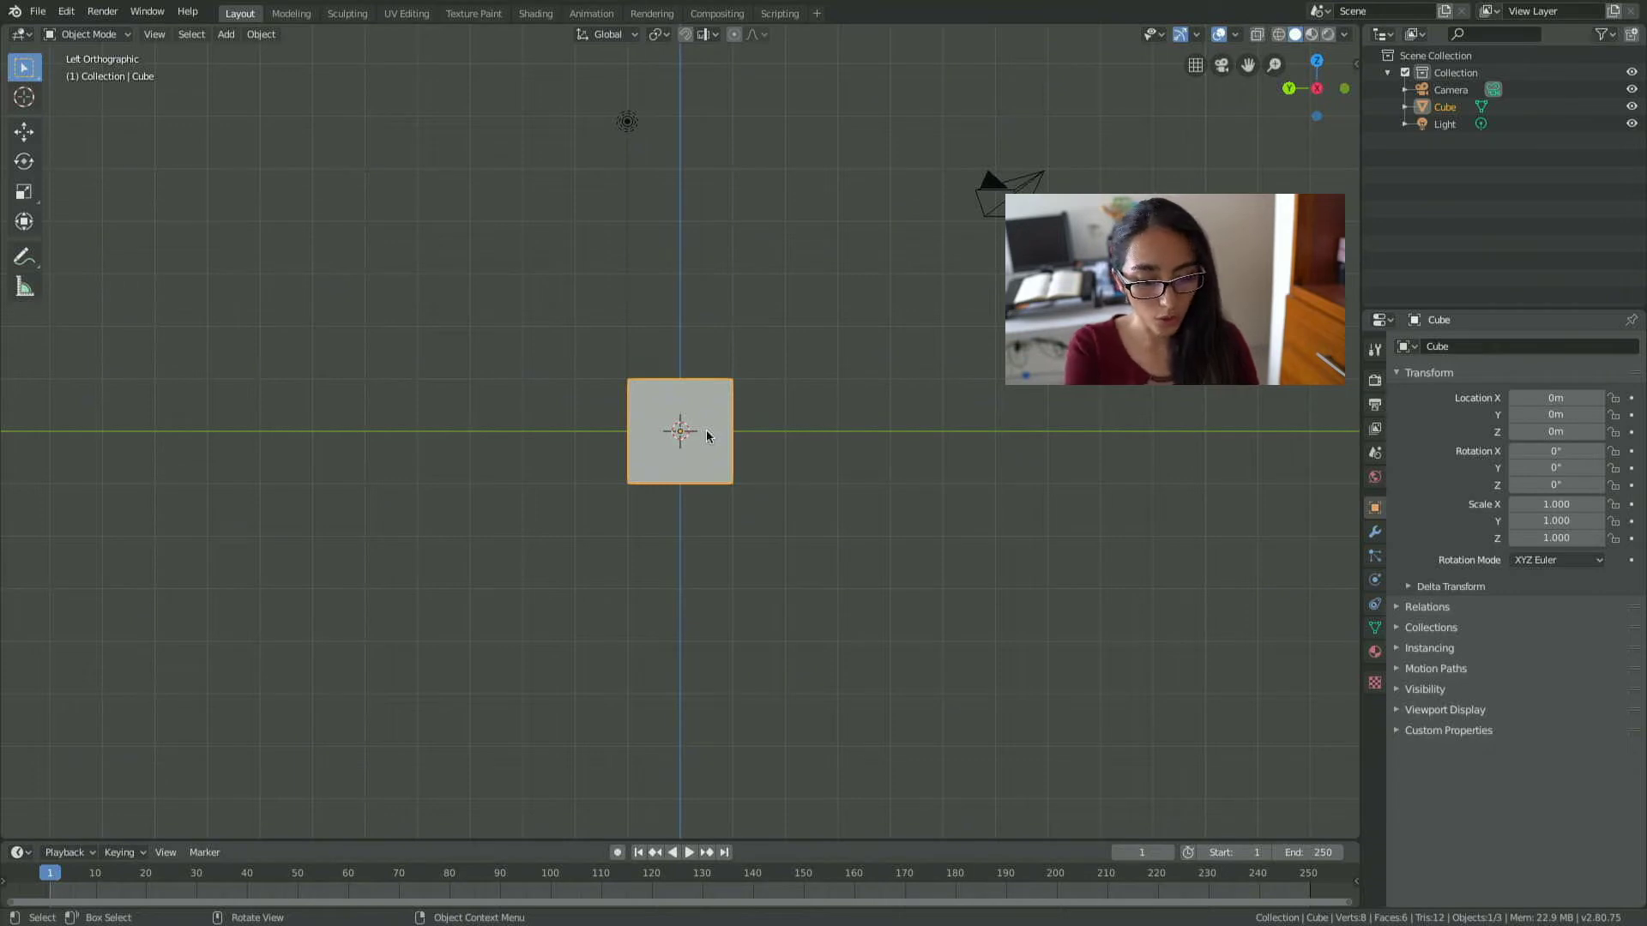
pyautogui.press('KP_1')
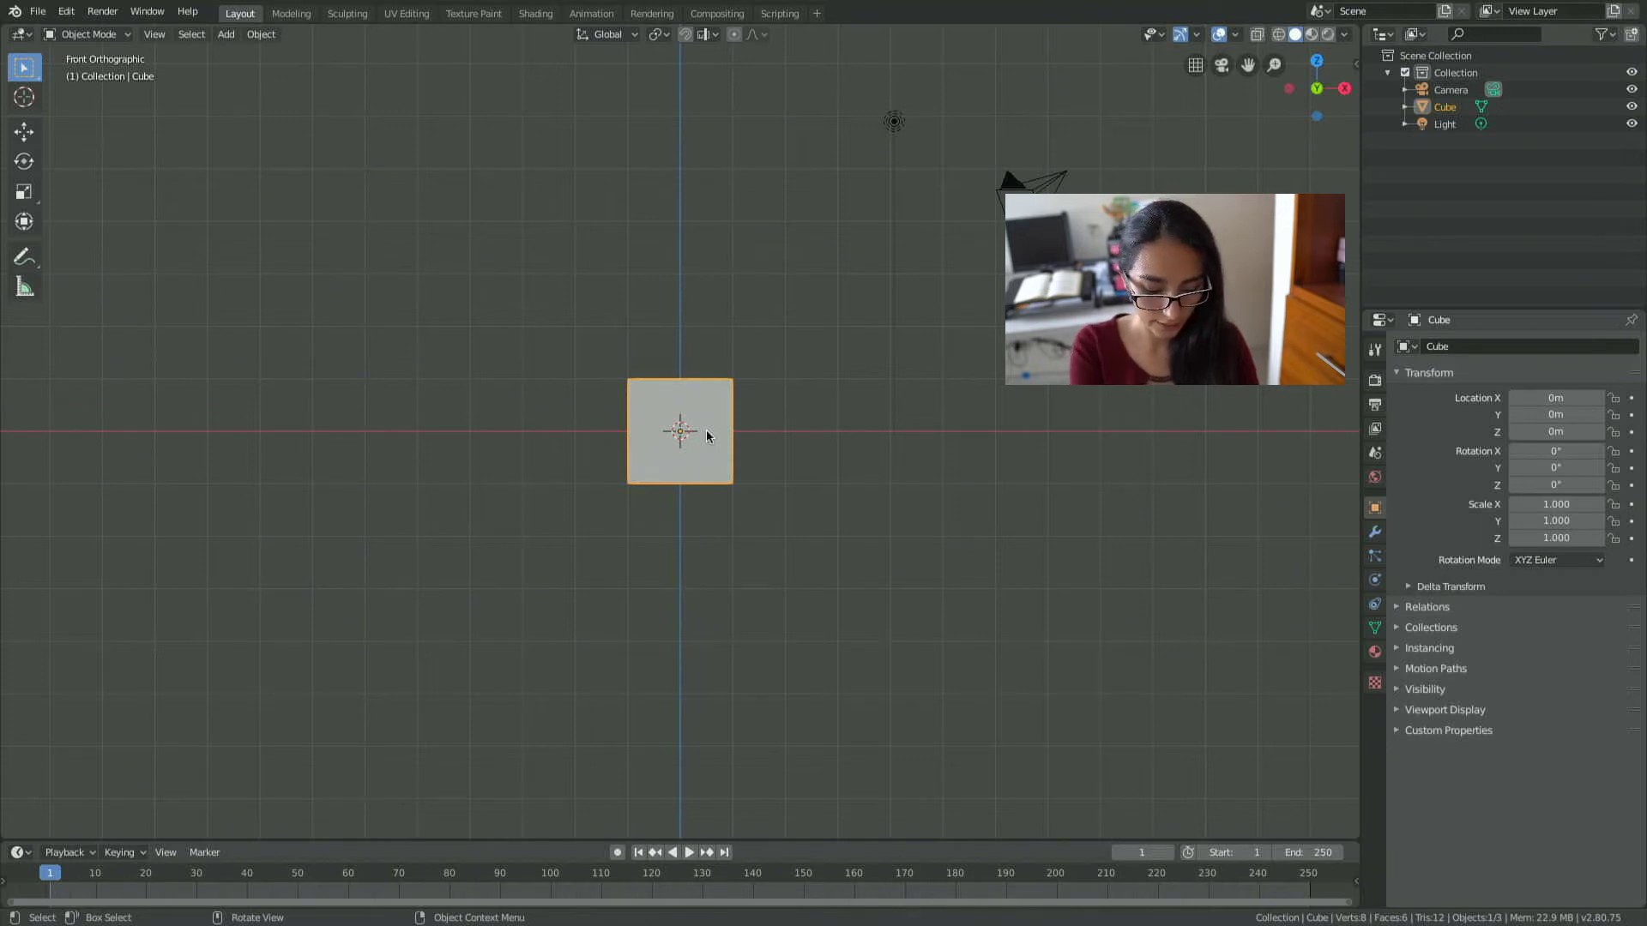
pyautogui.press('ctrl+KP_1')
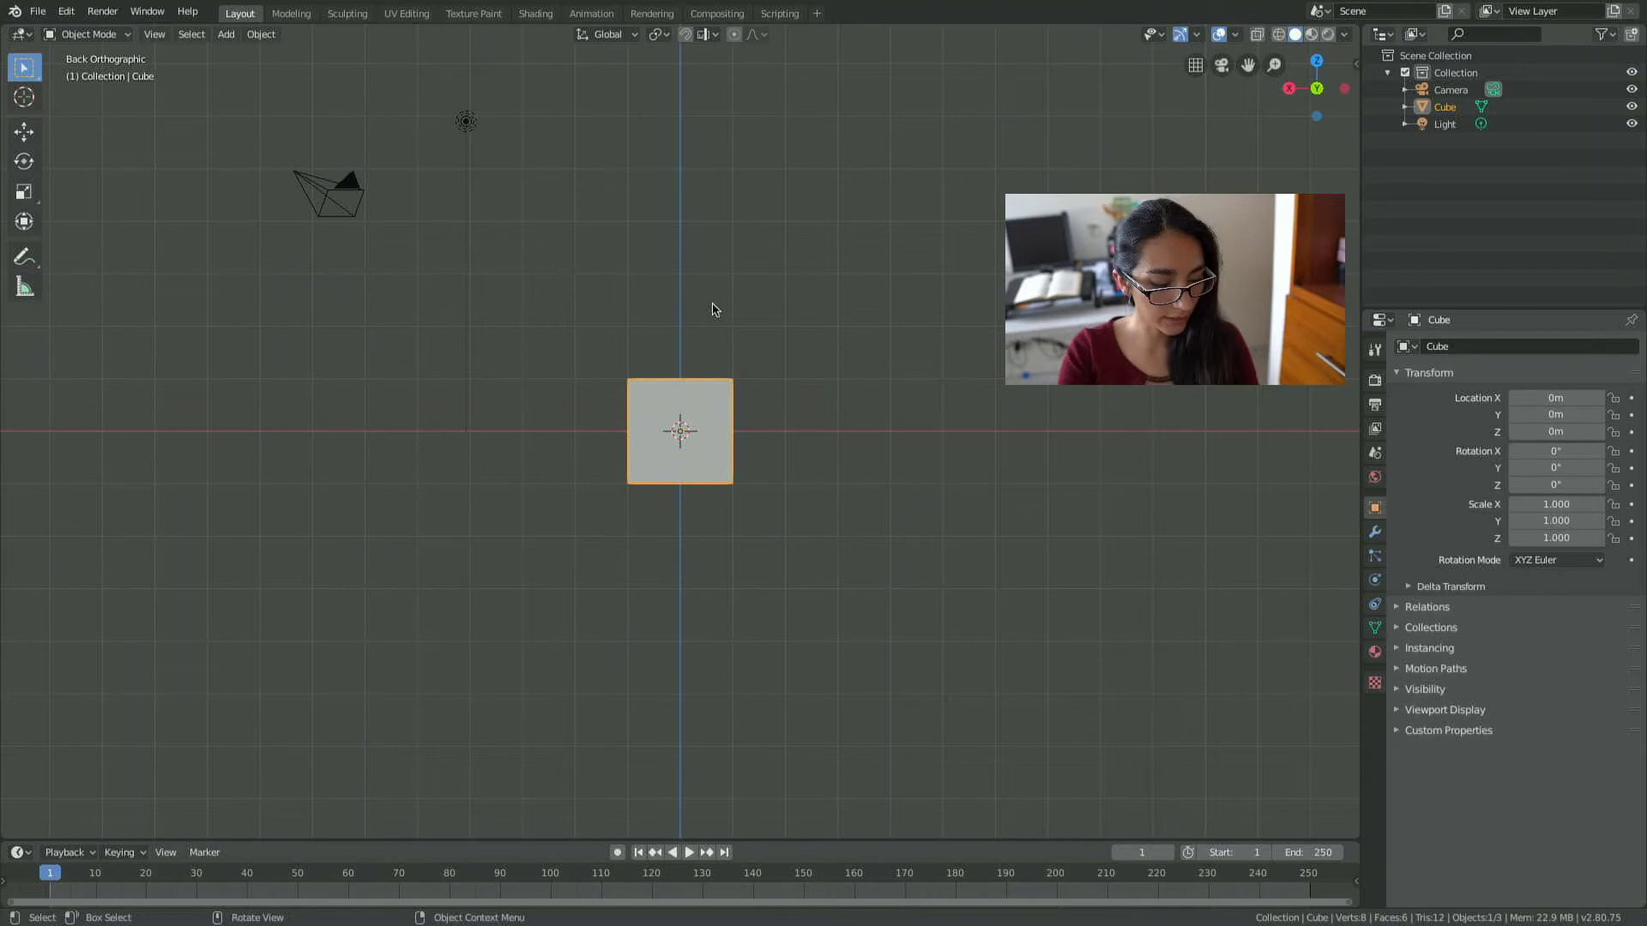
pyautogui.press('KP_7')
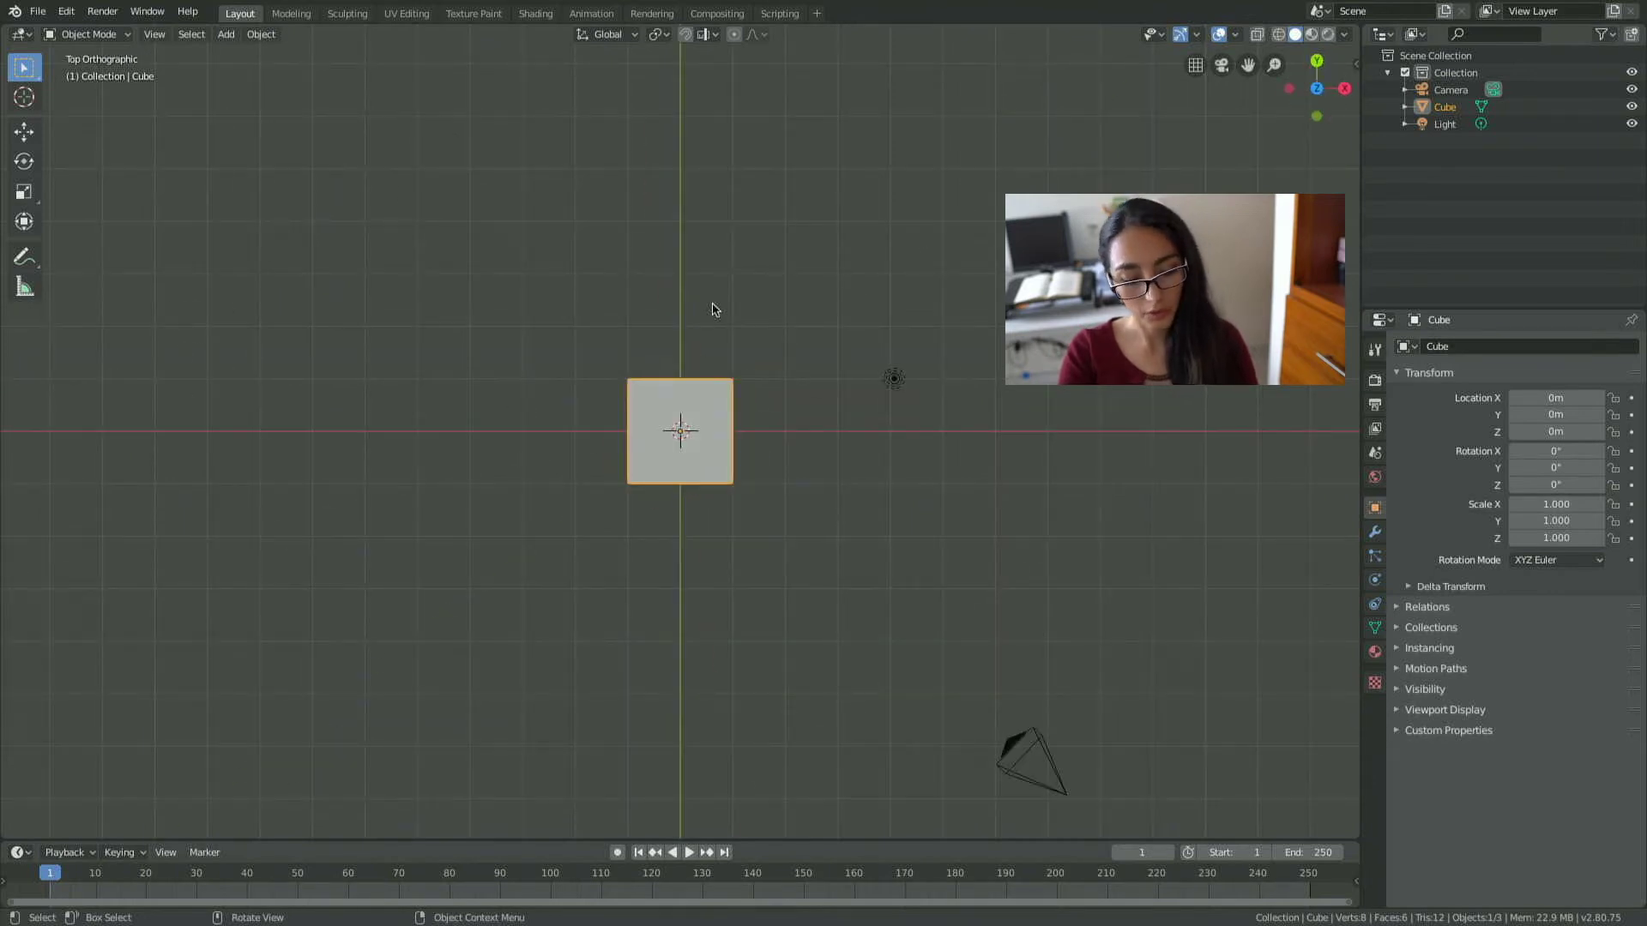
pyautogui.press('ctrl+KP_7')
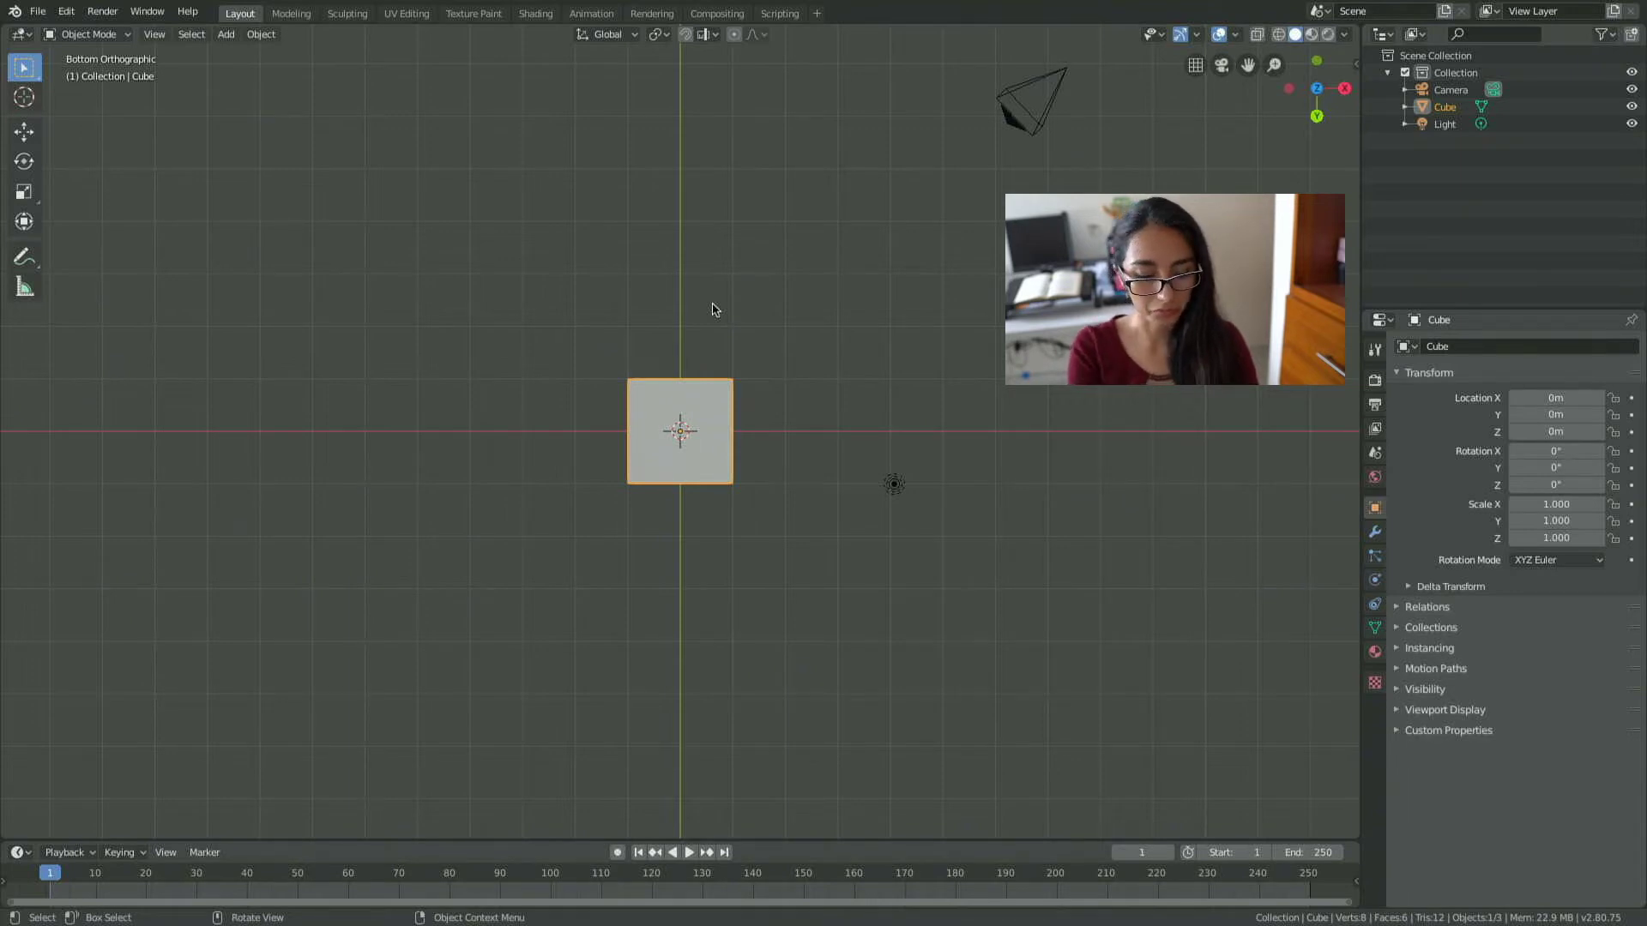
pyautogui.press('KP_7')
# Orbit around the cube, check the camera view, and toggle orthographic projection.
pyautogui.moveTo(775, 412); pyautogui.dragTo(783, 294, button='middle')
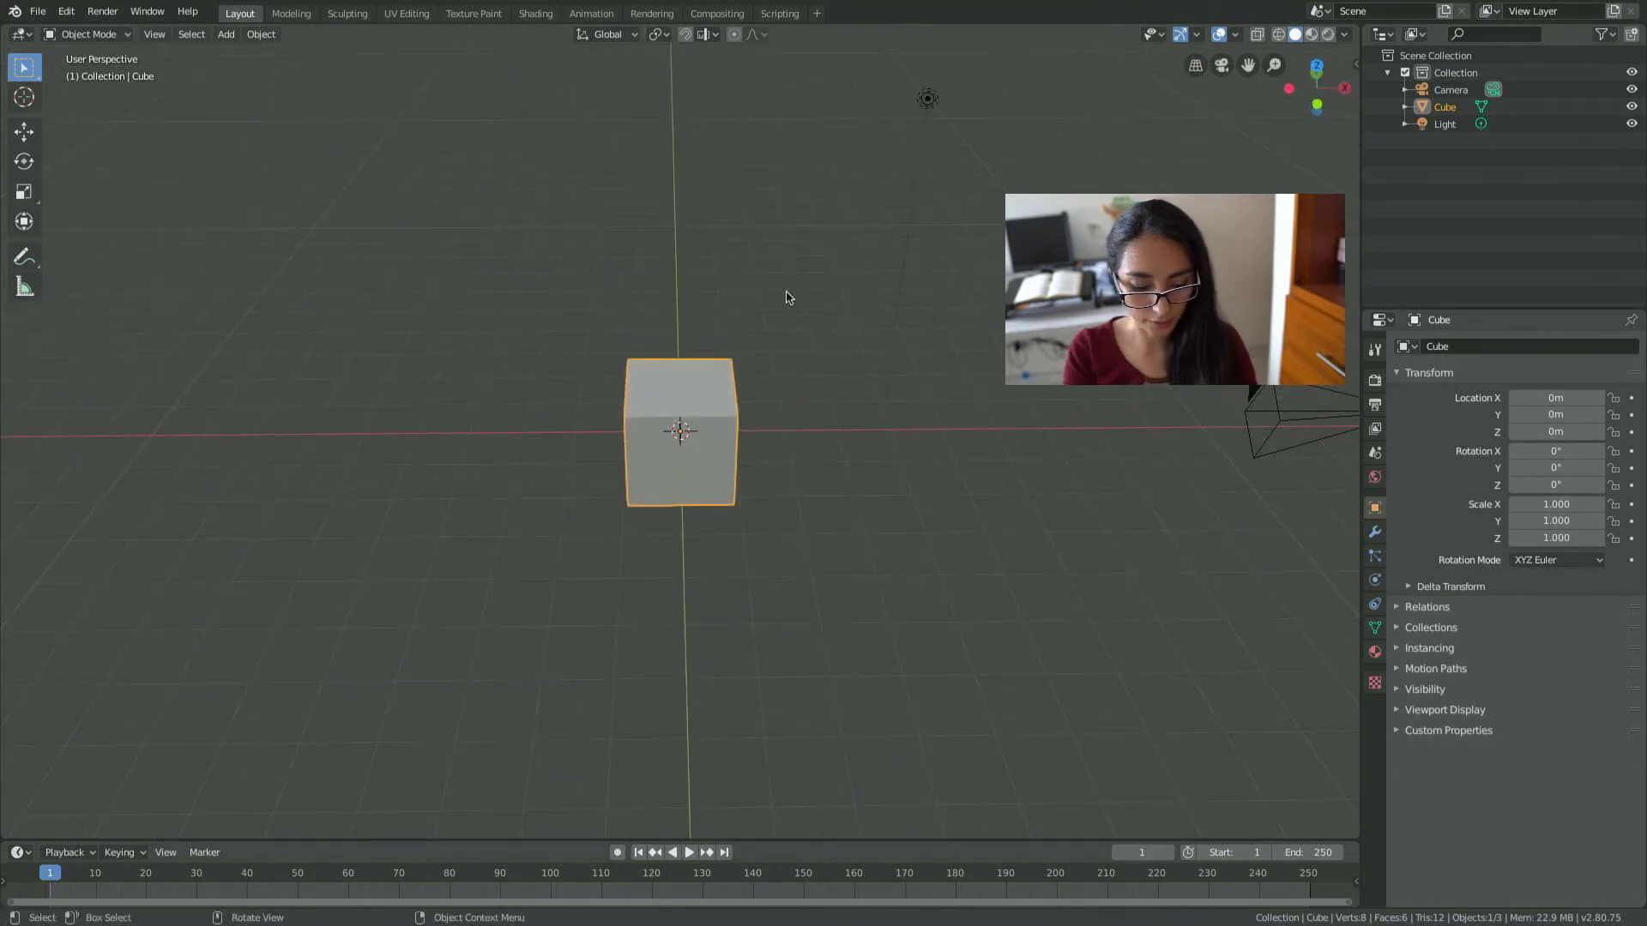
pyautogui.press('ctrl+KP_7')
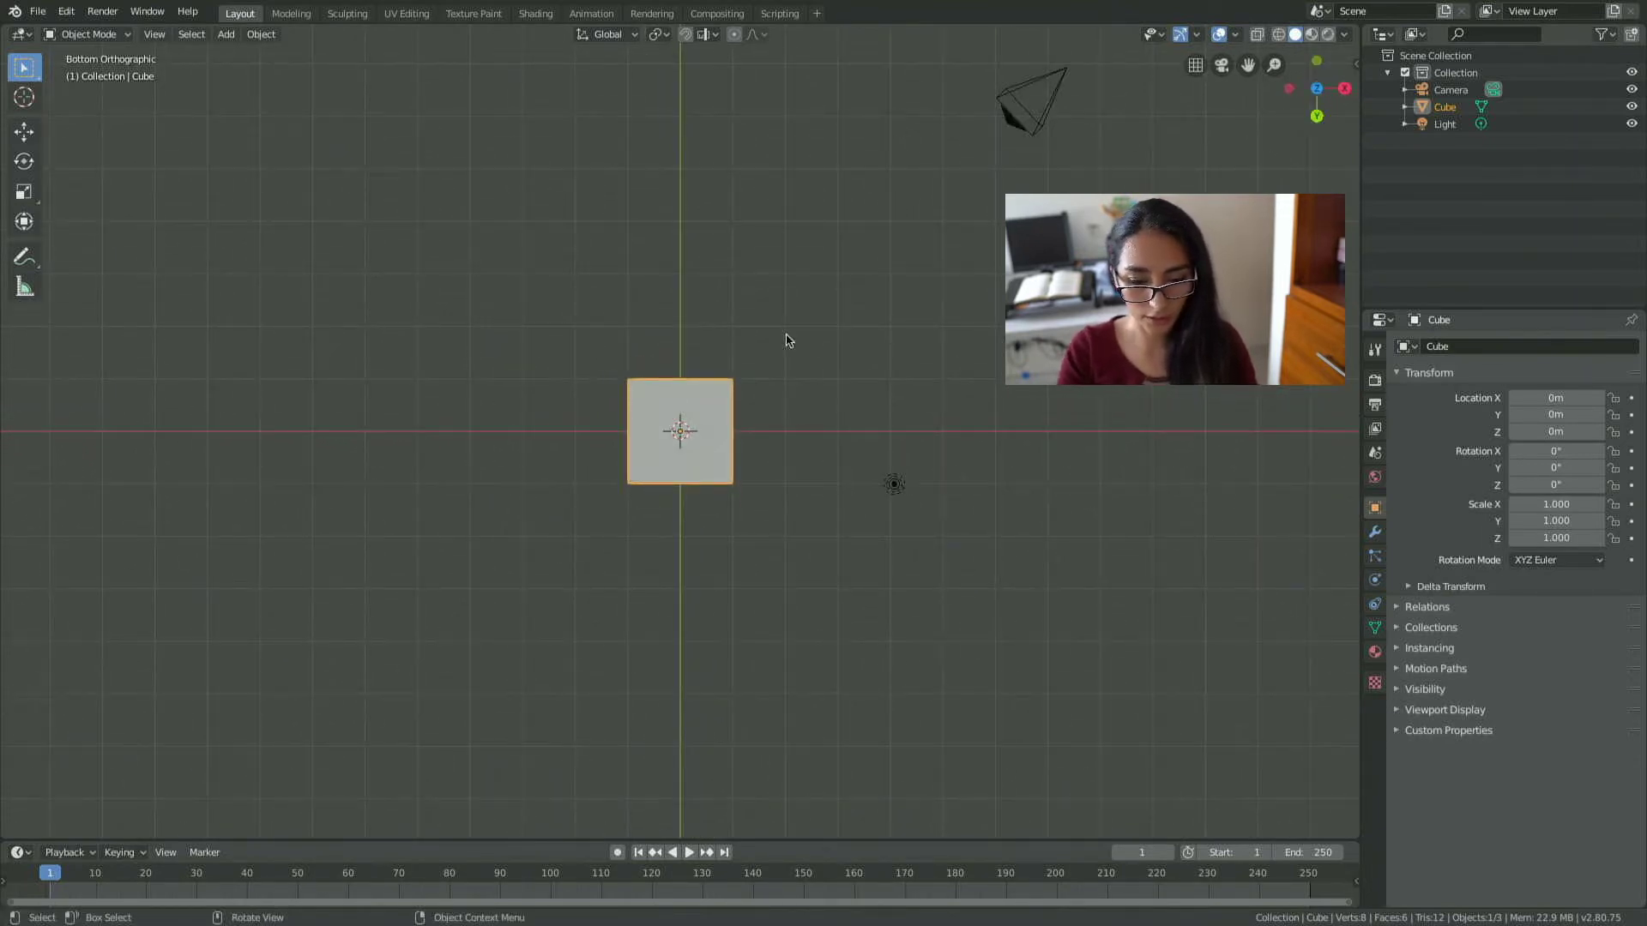
pyautogui.moveTo(783, 338)
pyautogui.mouseDown(button='middle')
pyautogui.moveTo(801, 523)
pyautogui.moveTo(790, 540)
pyautogui.moveTo(772, 518)
pyautogui.moveTo(764, 548)
pyautogui.moveTo(755, 532)
pyautogui.mouseUp(button='middle')
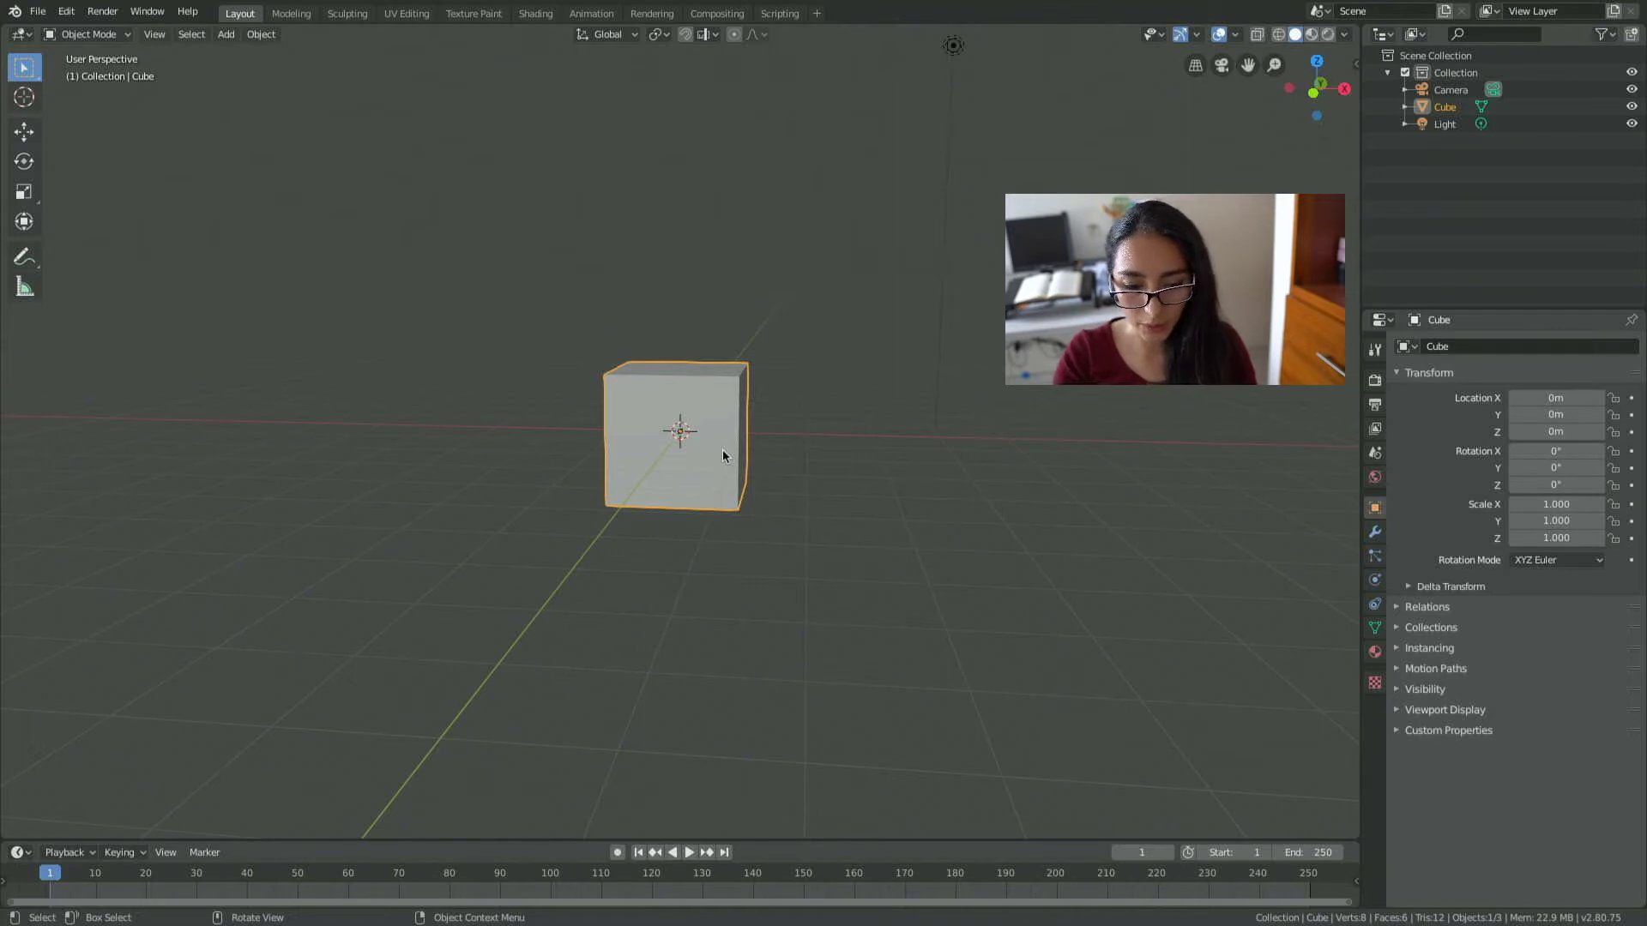
pyautogui.press('KP_0')
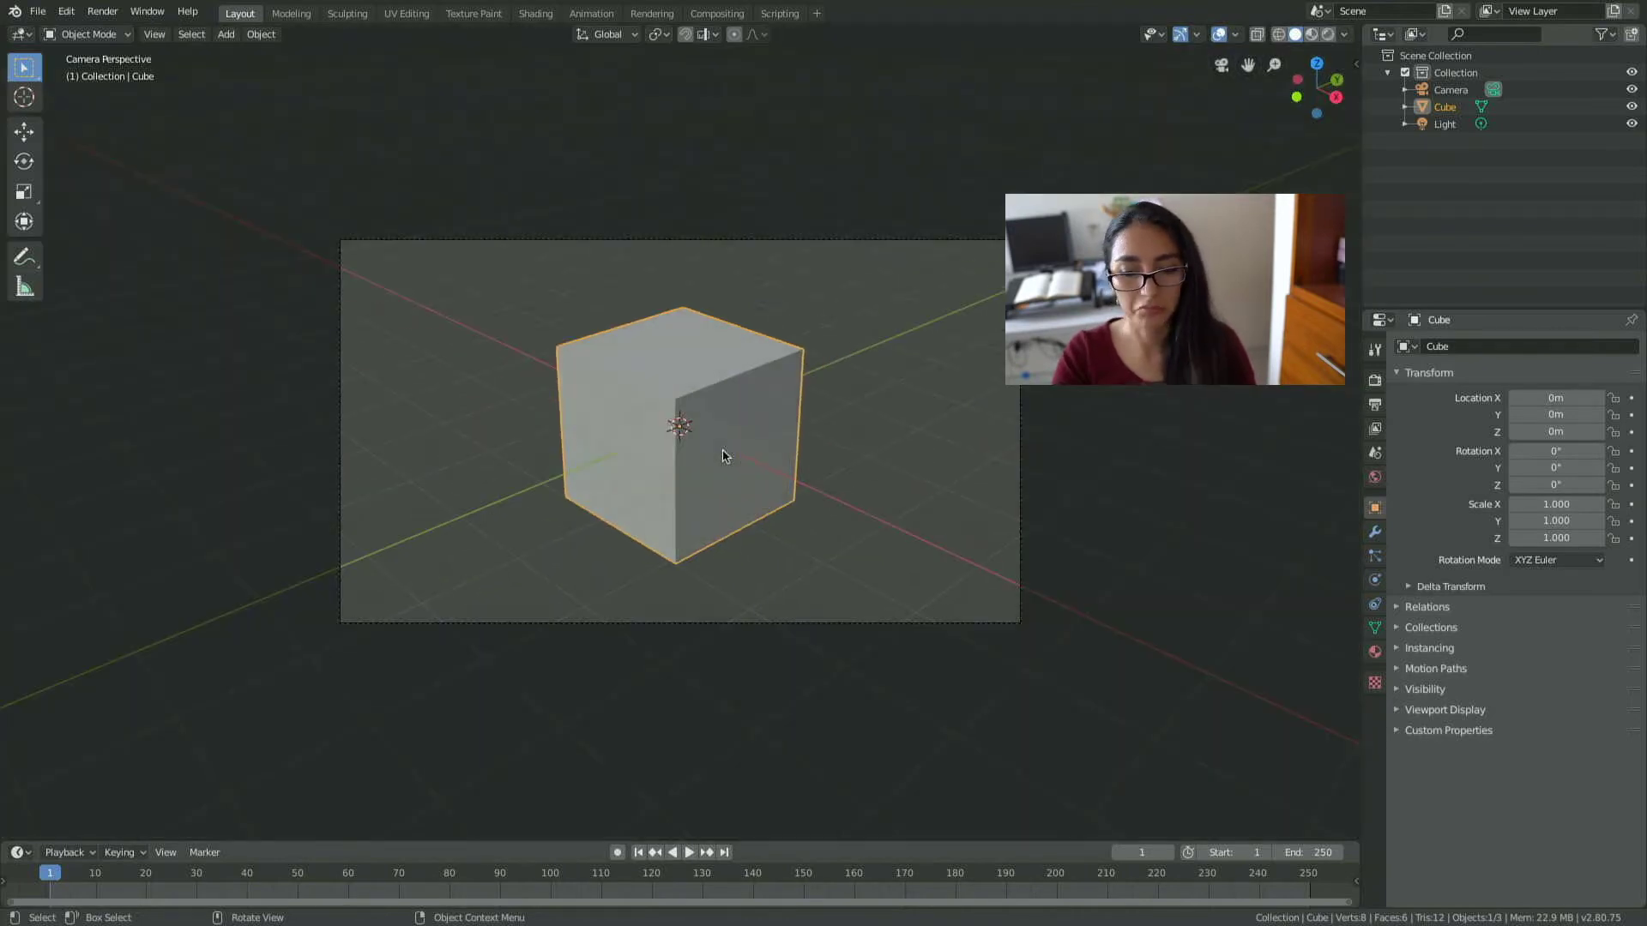
pyautogui.press('KP_0')
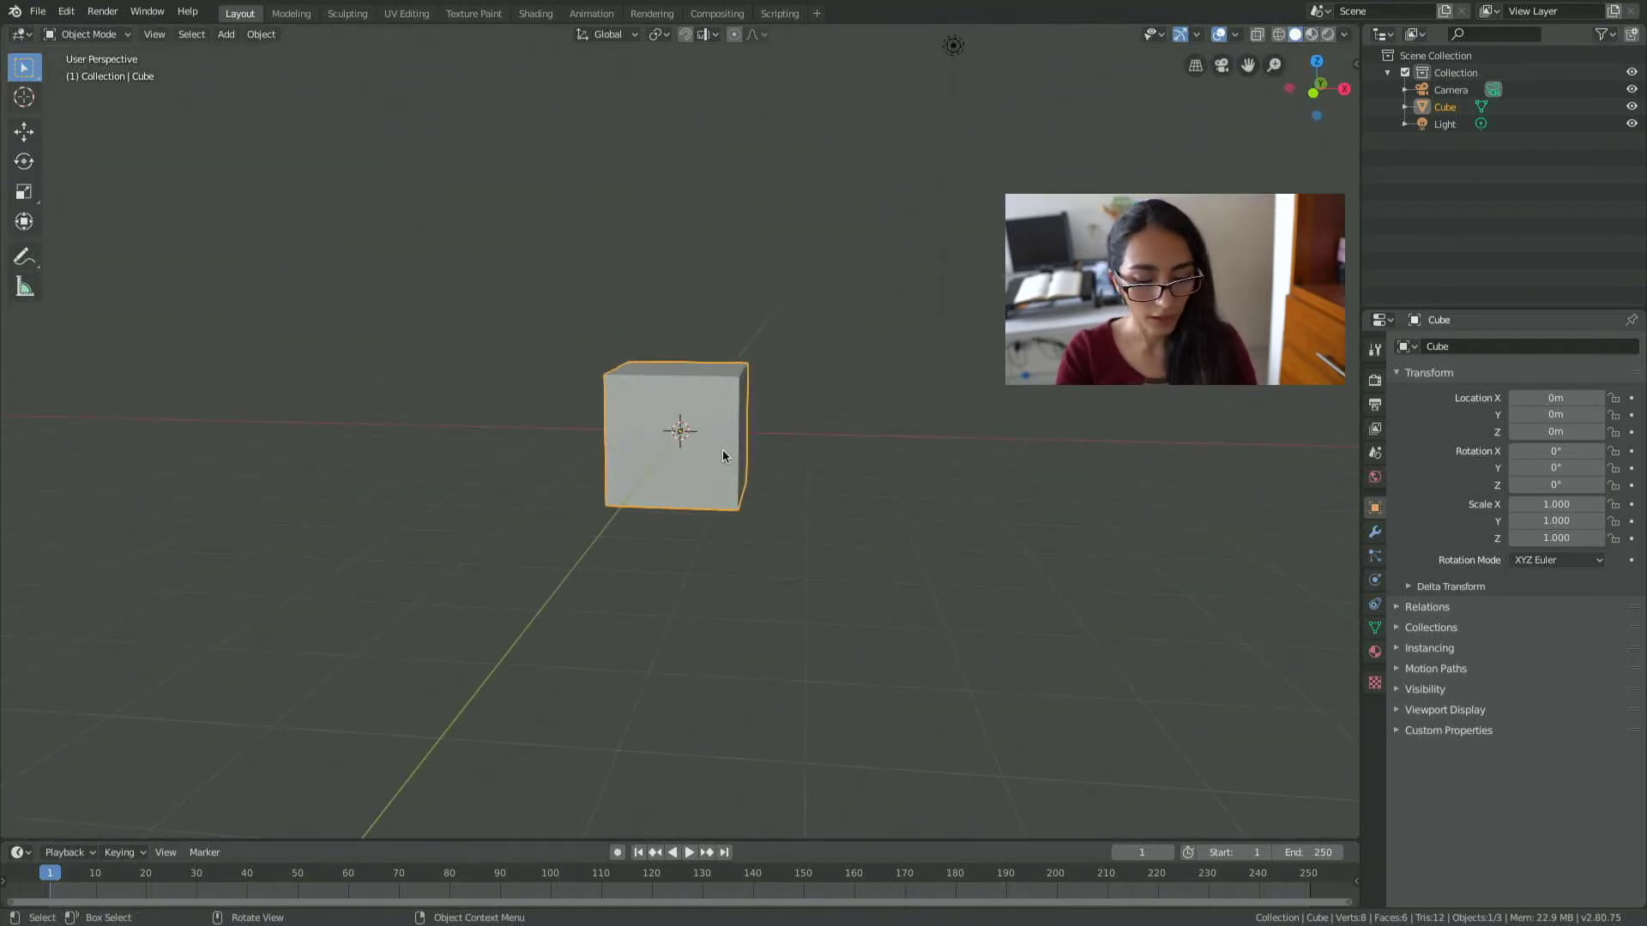
pyautogui.press('KP_5')
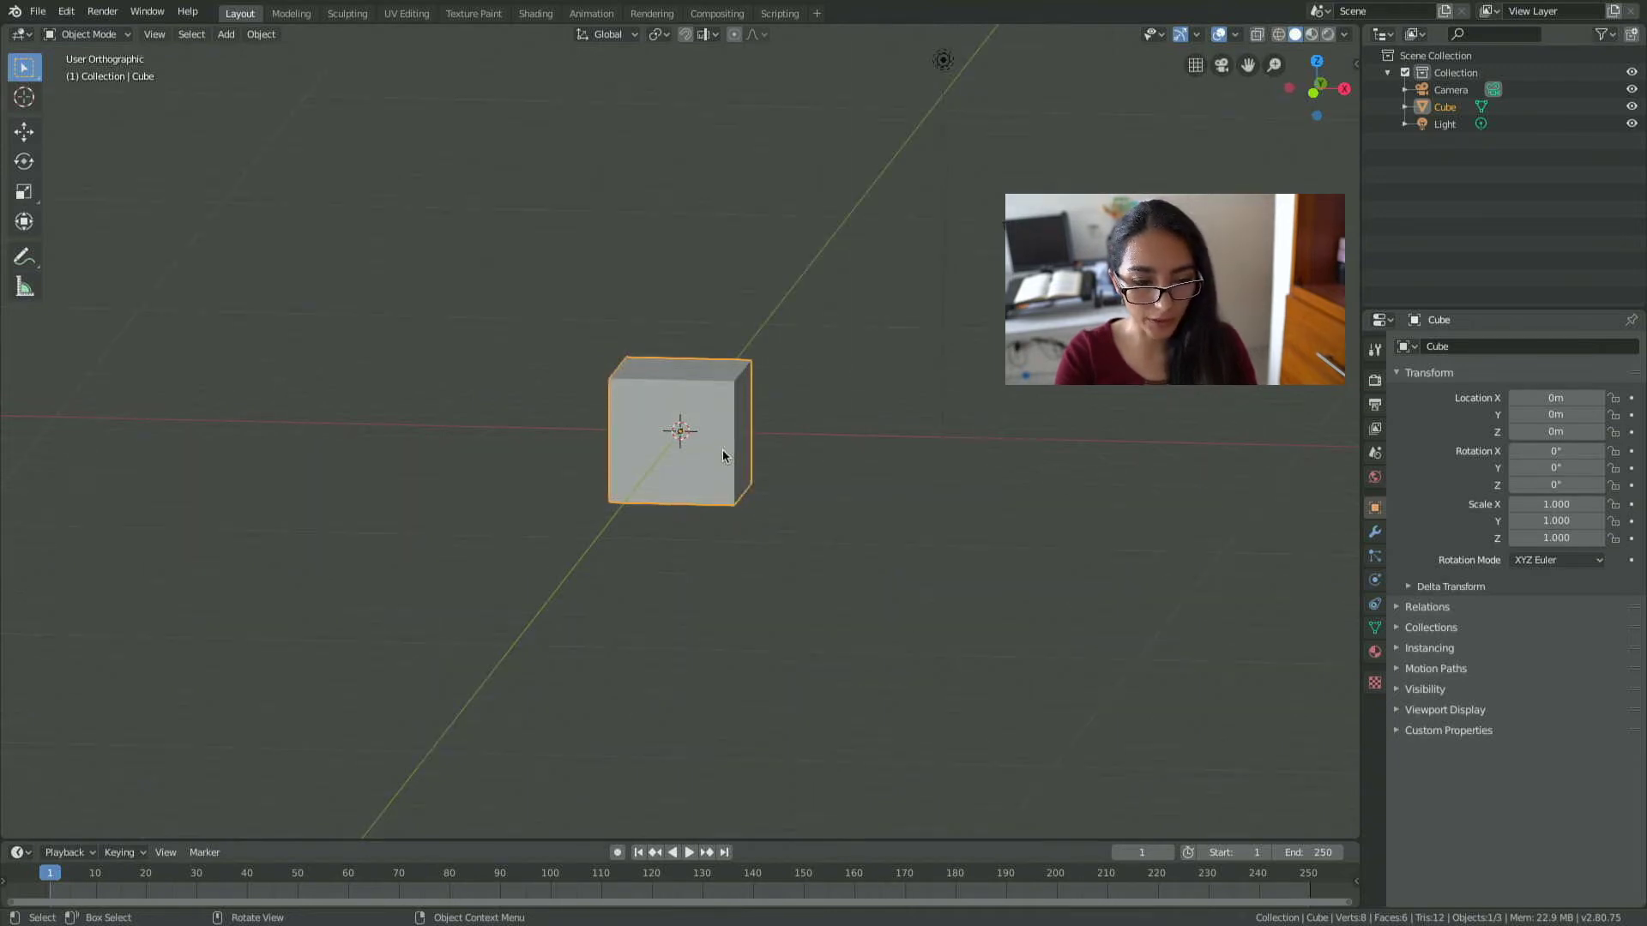
pyautogui.press('KP_5')
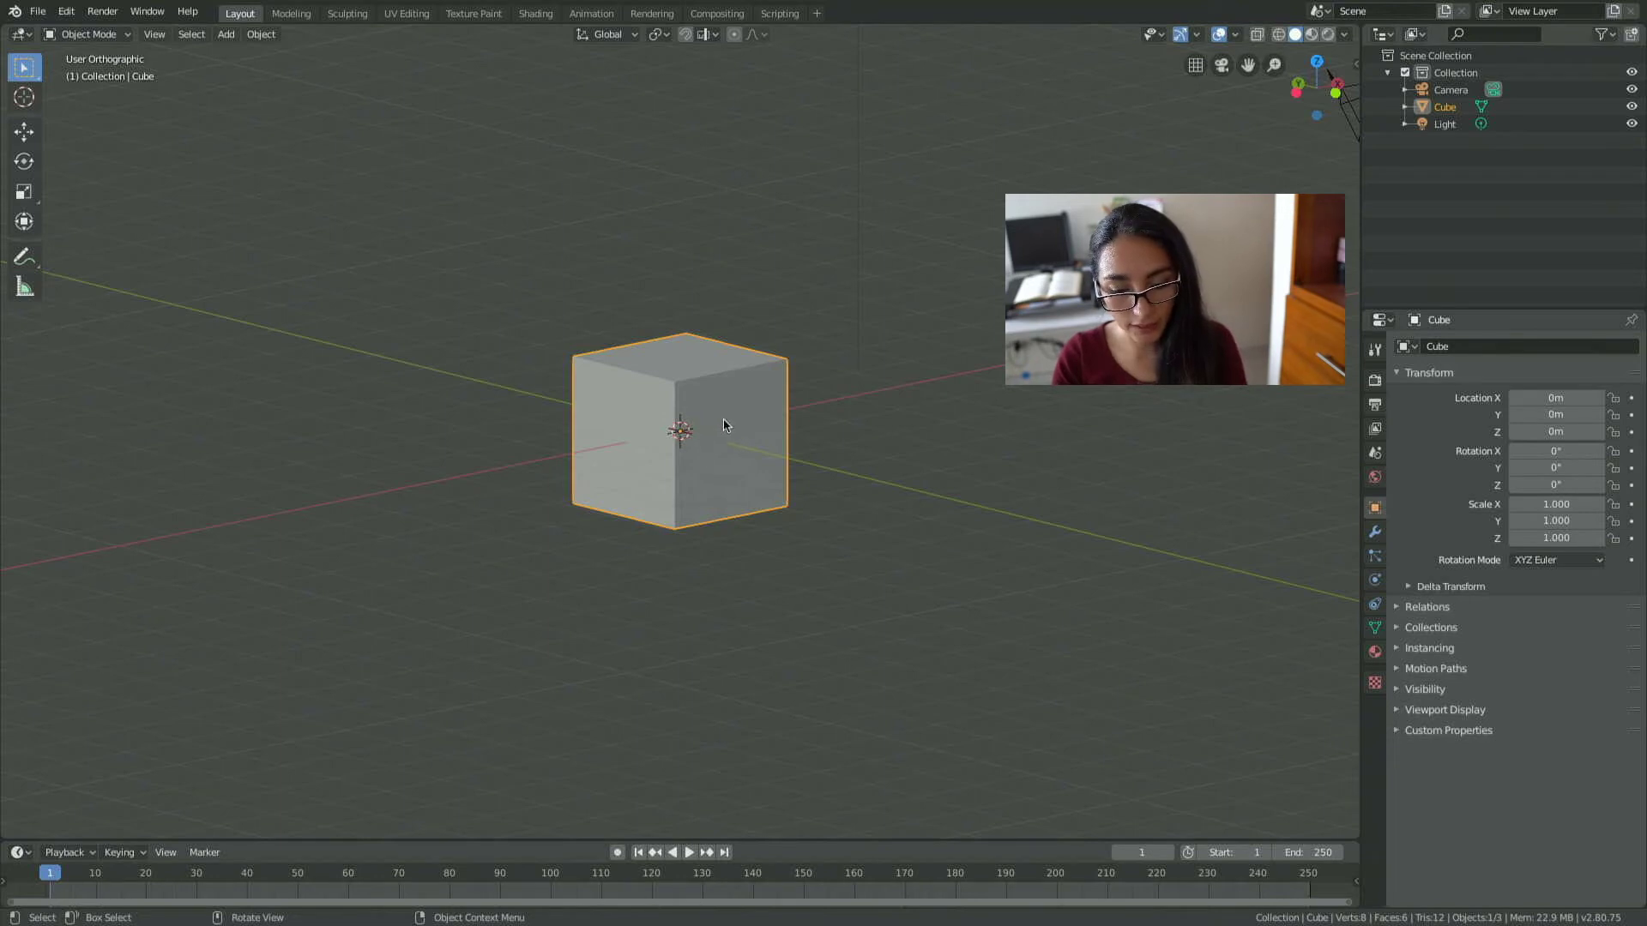
# Rotate the cube to about -386°, -22.7°, 13.4° and scale it uniformly to 1.596.
pyautogui.press('r')
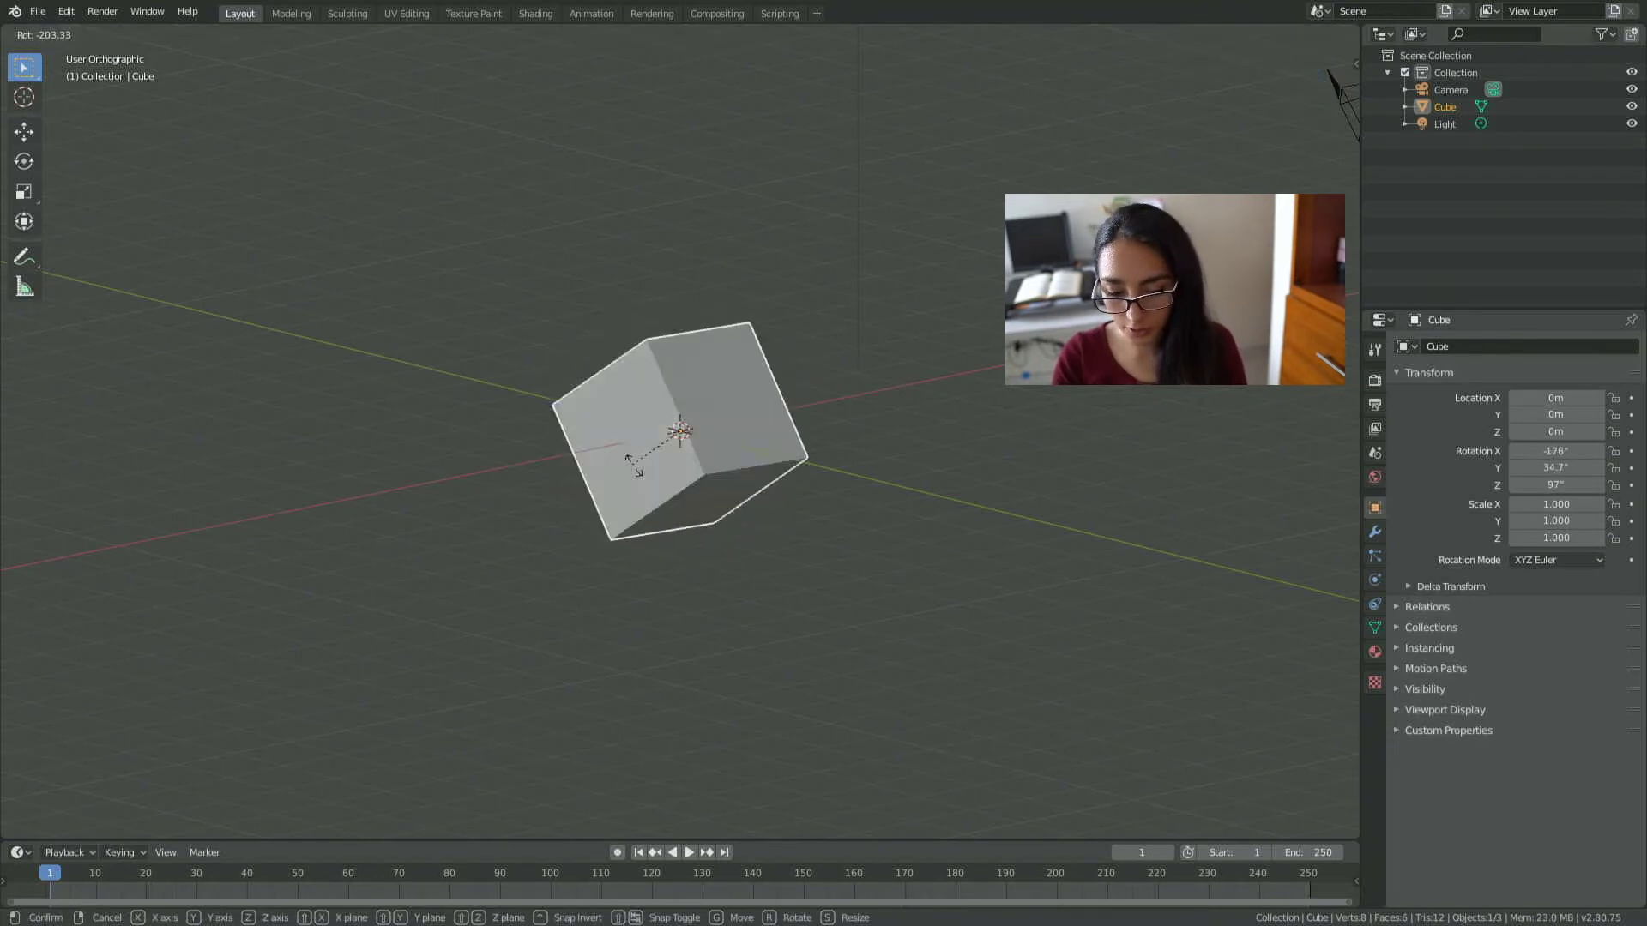
pyautogui.click(697, 418)
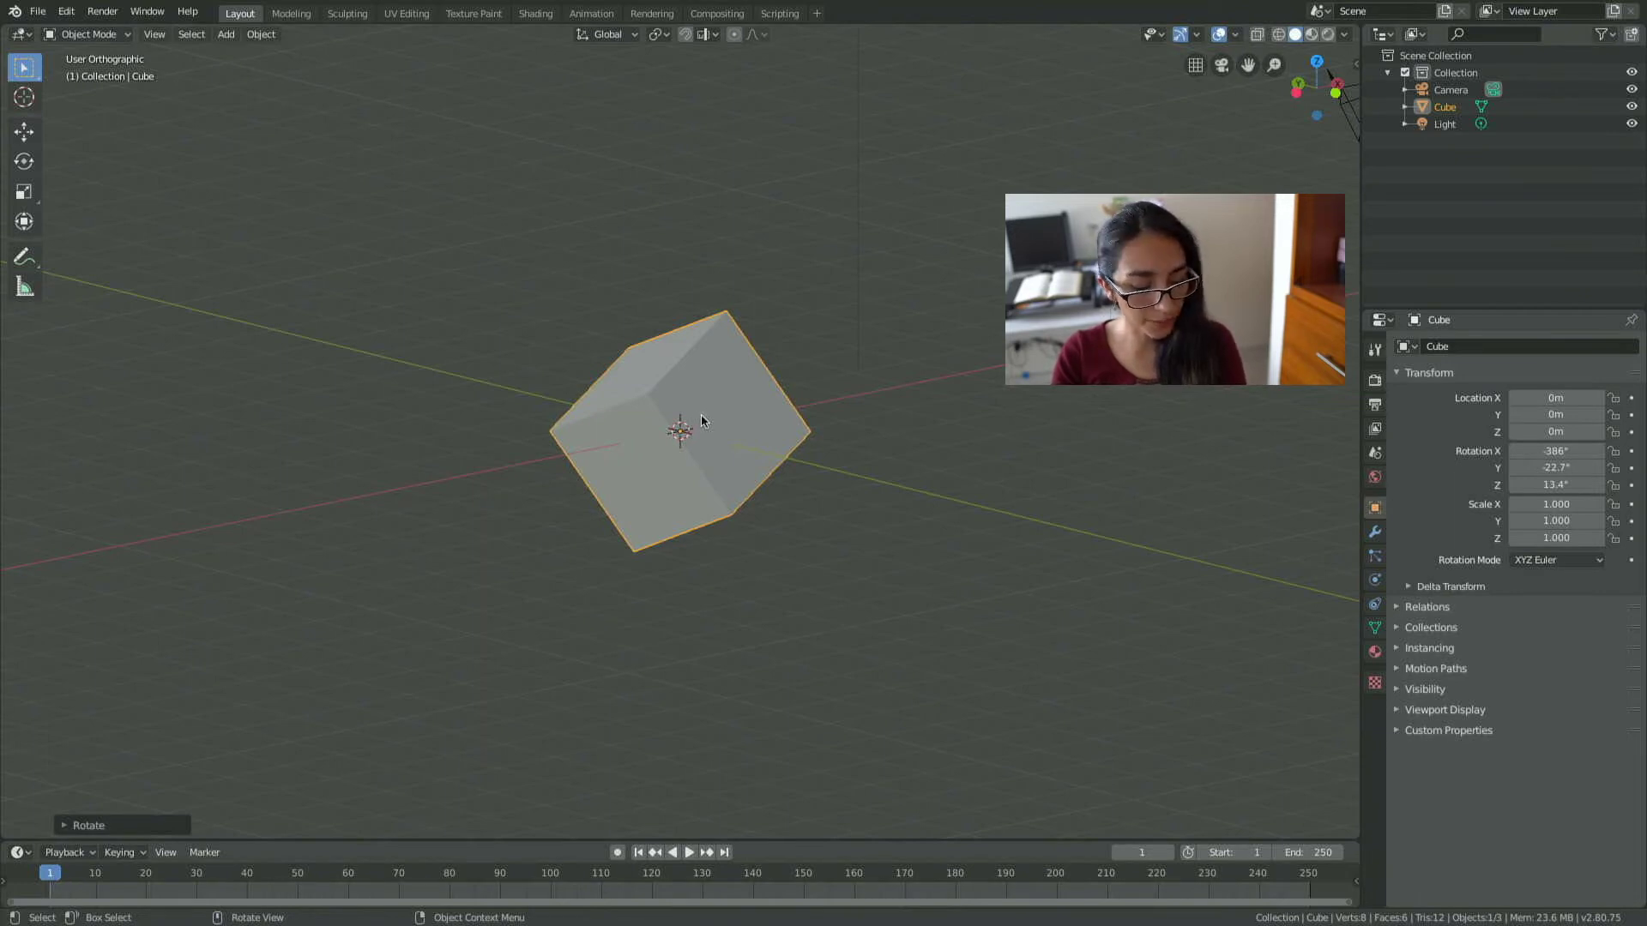
pyautogui.press('s')
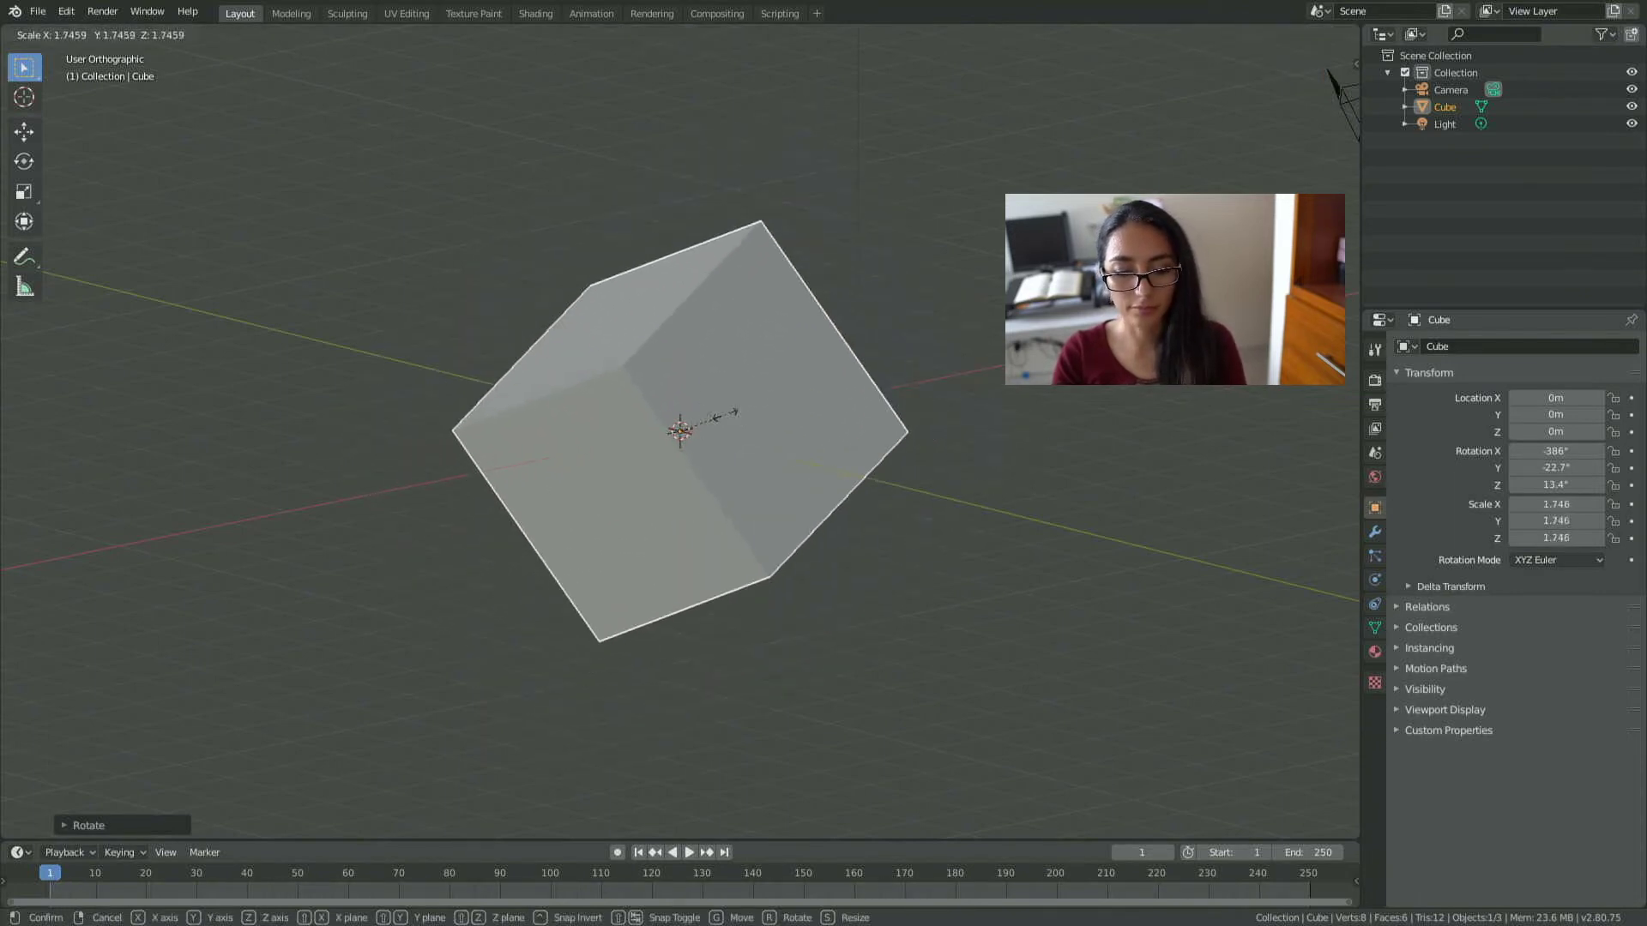
pyautogui.click(719, 417)
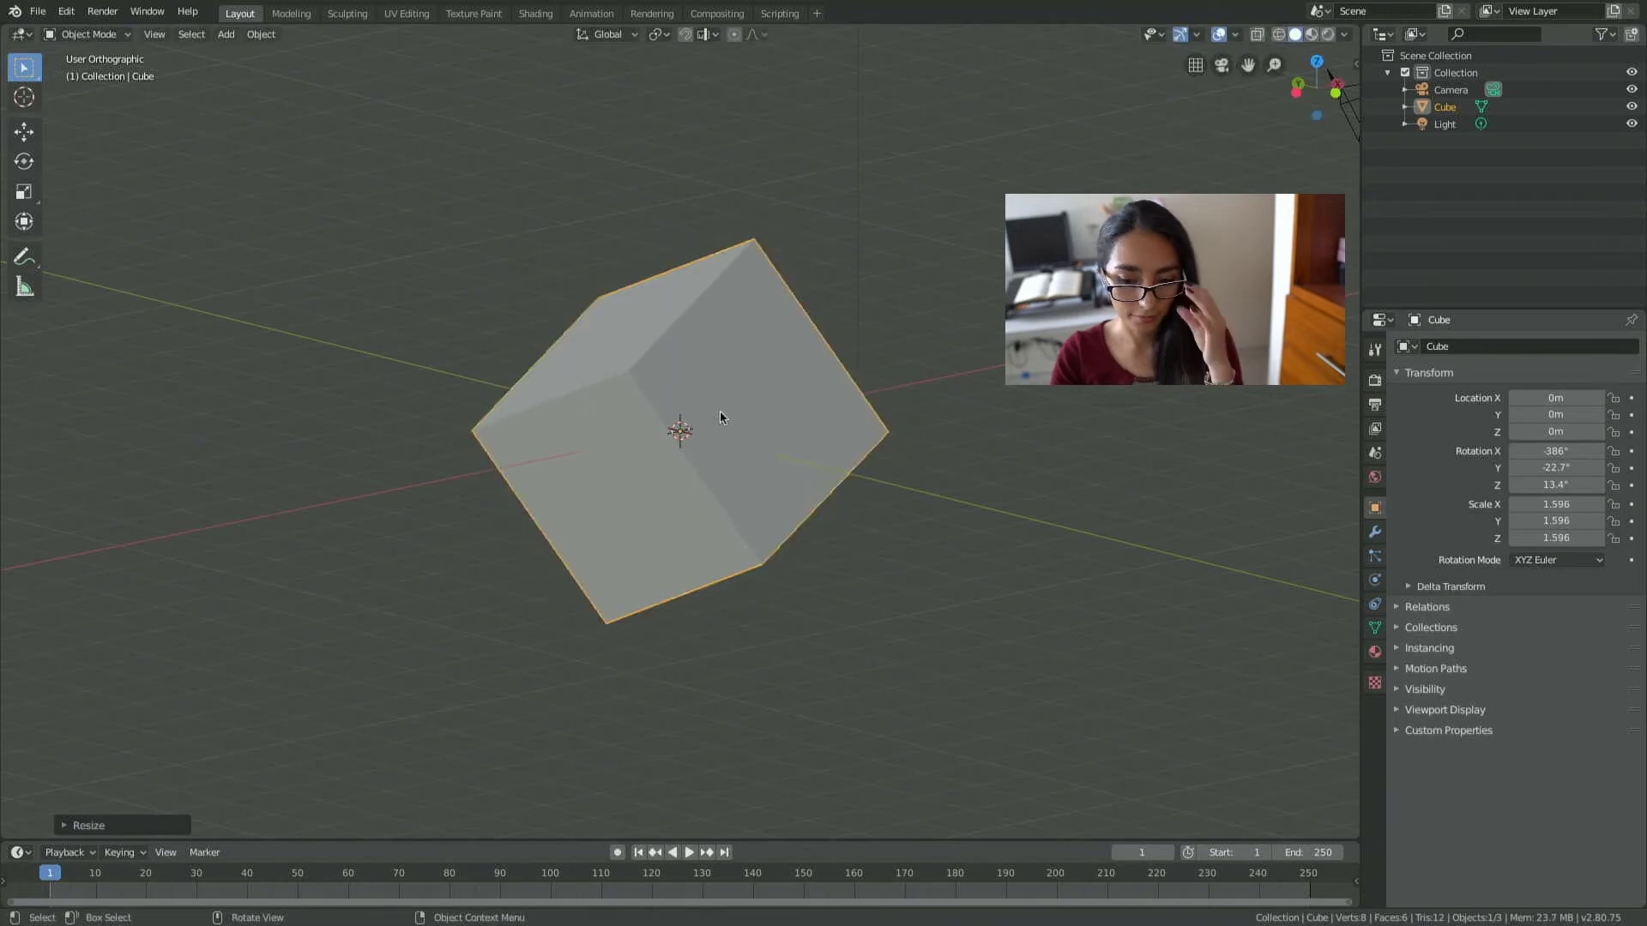
pyautogui.scroll(-4, 698, 456)
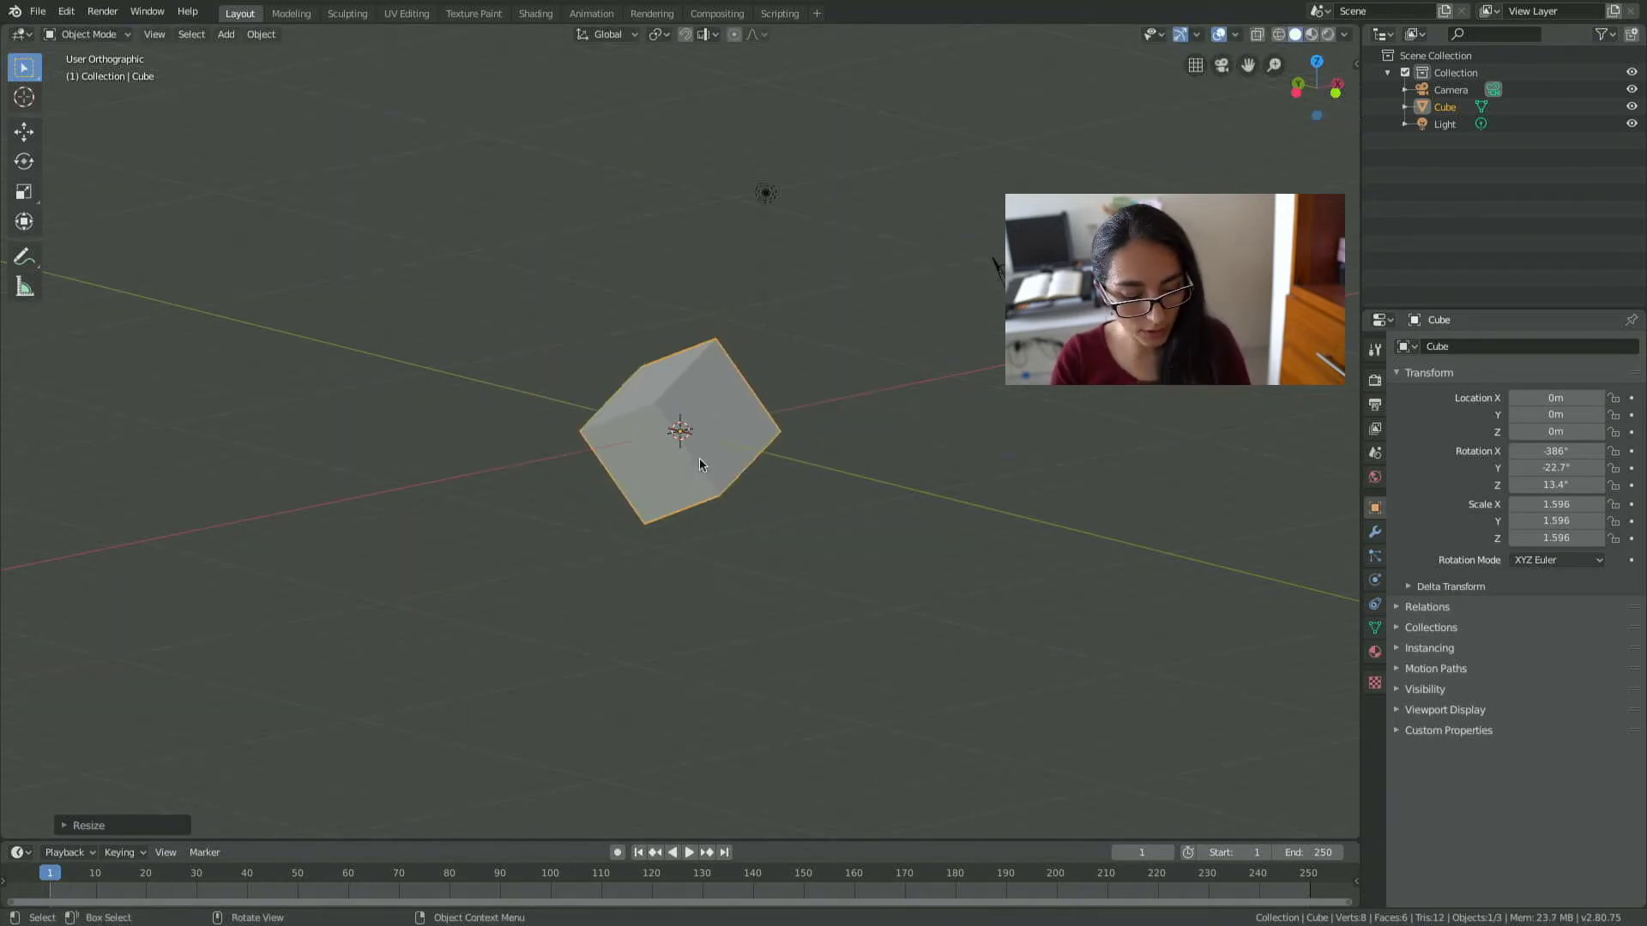
# Toggle the cube into Edit Mode and back, ending in Object Mode.
pyautogui.press('Tab')
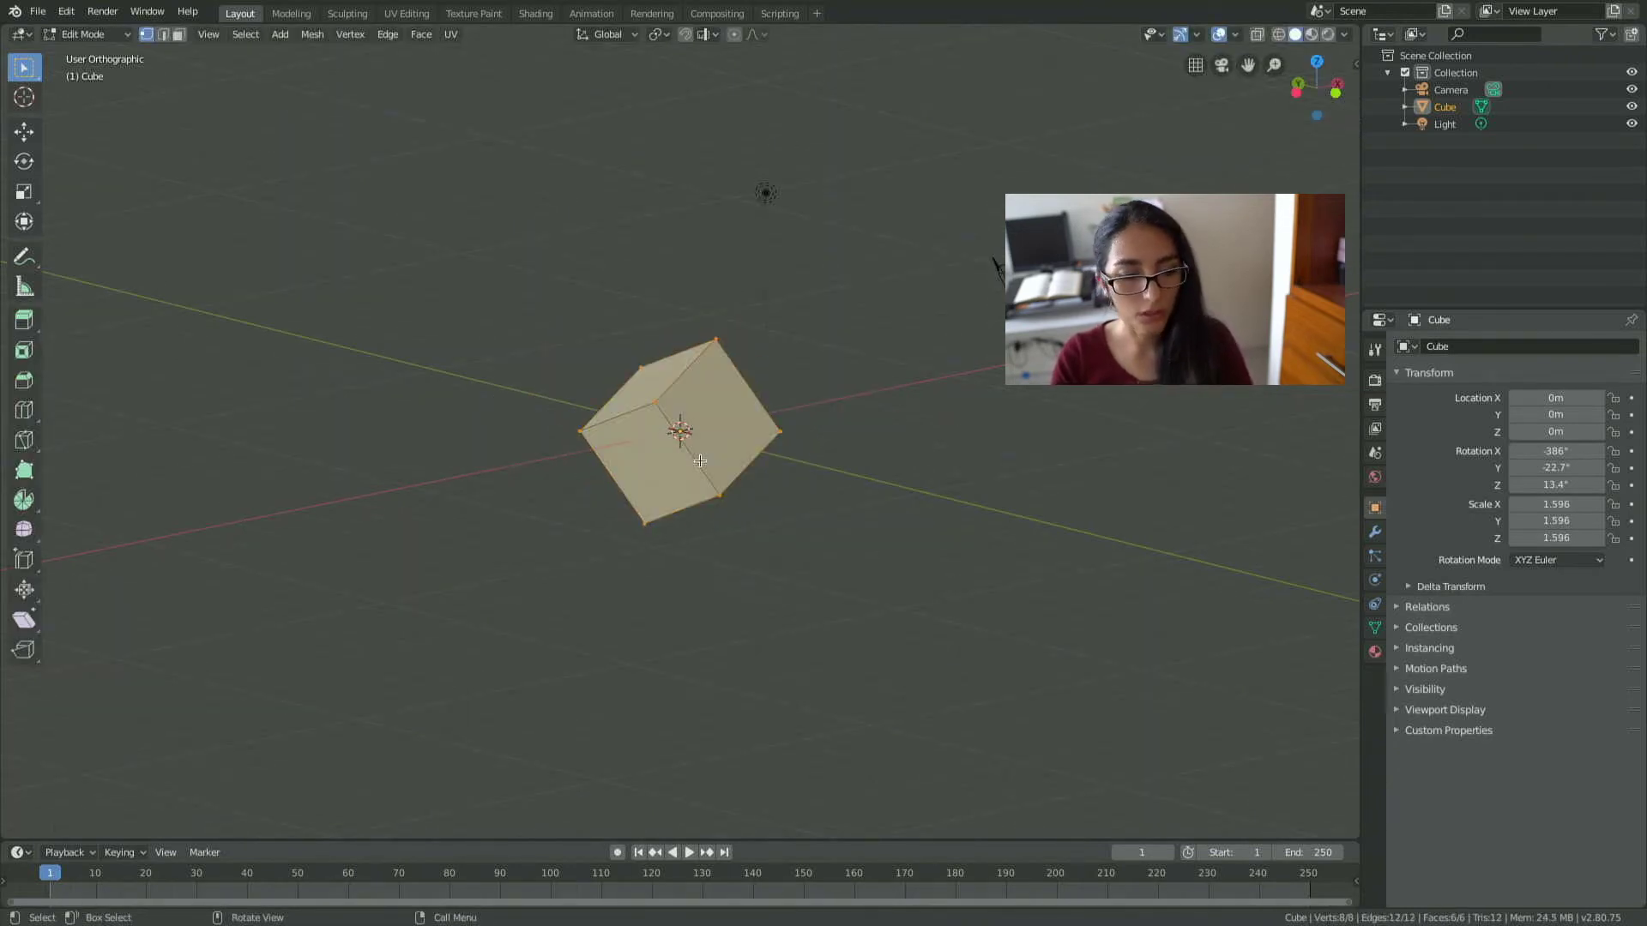
pyautogui.press('Tab')
pyautogui.press('Tab')
pyautogui.press('Tab')
pyautogui.press('Tab')
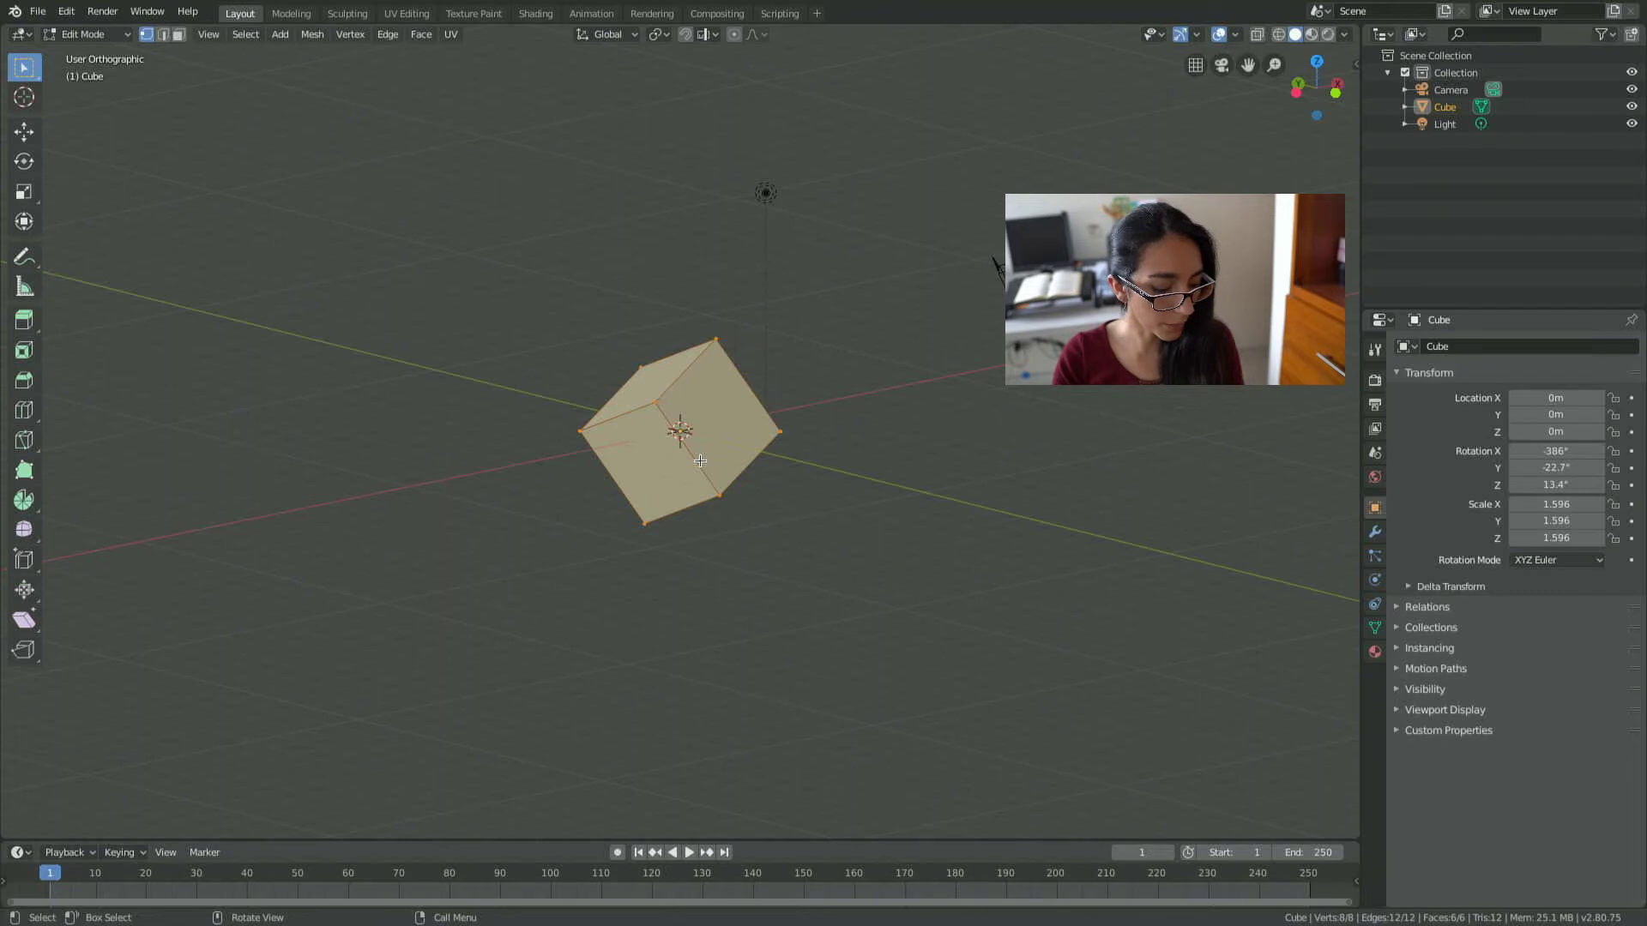
pyautogui.press('Tab')
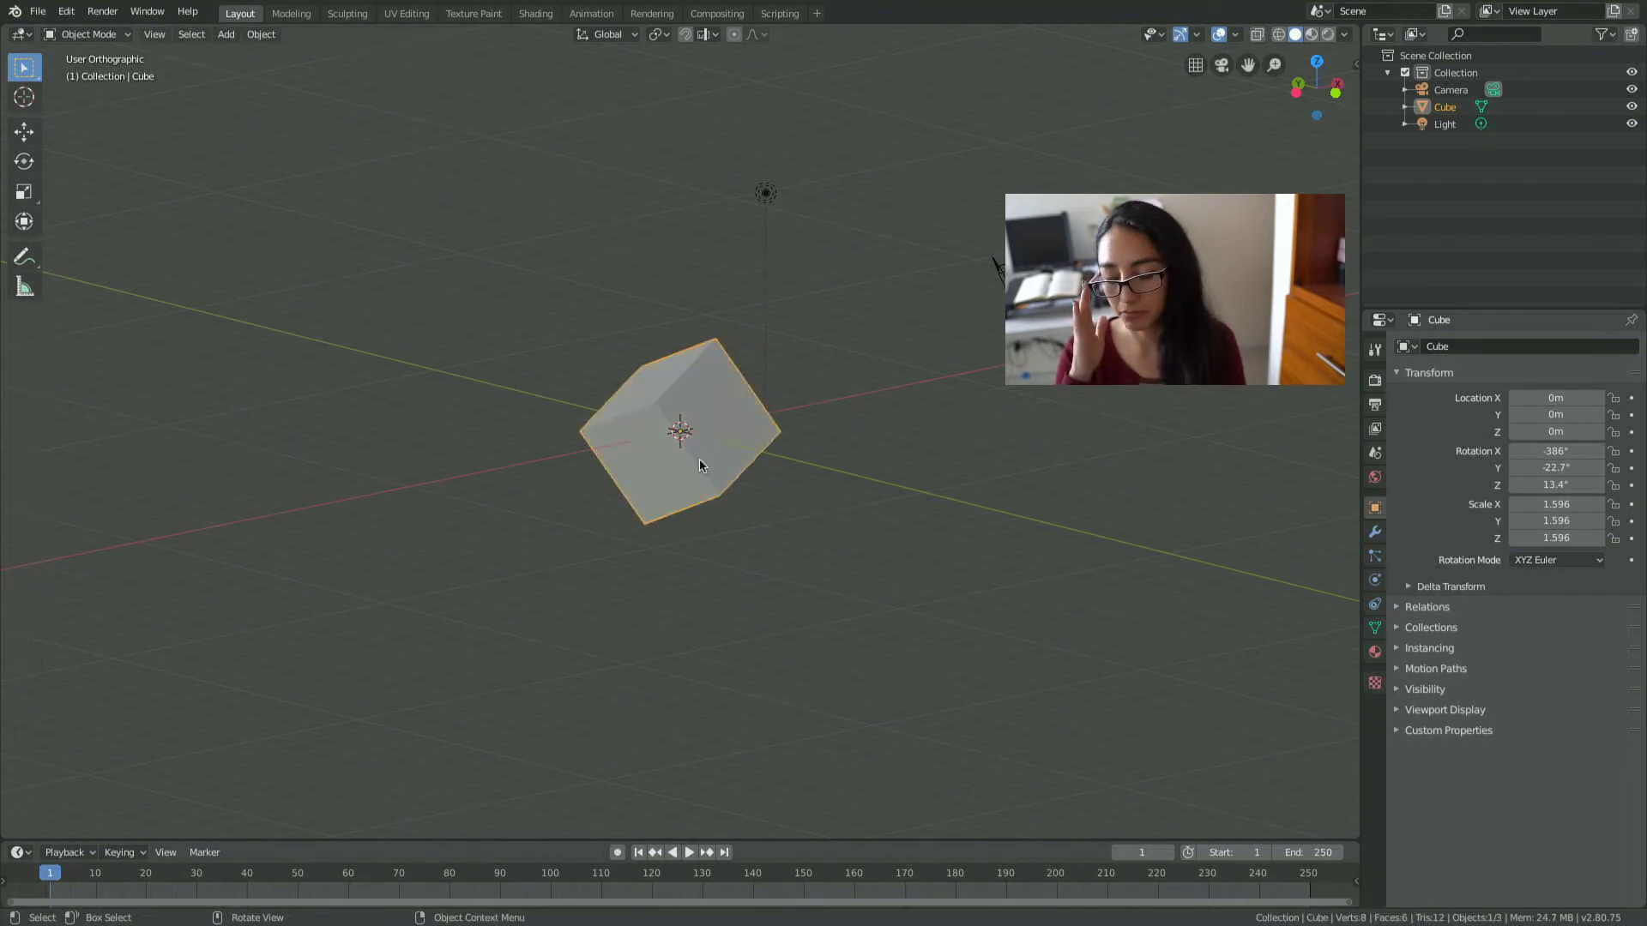
pyautogui.press('Tab')
pyautogui.press('Tab')
pyautogui.press('Tab')
pyautogui.press('Tab')
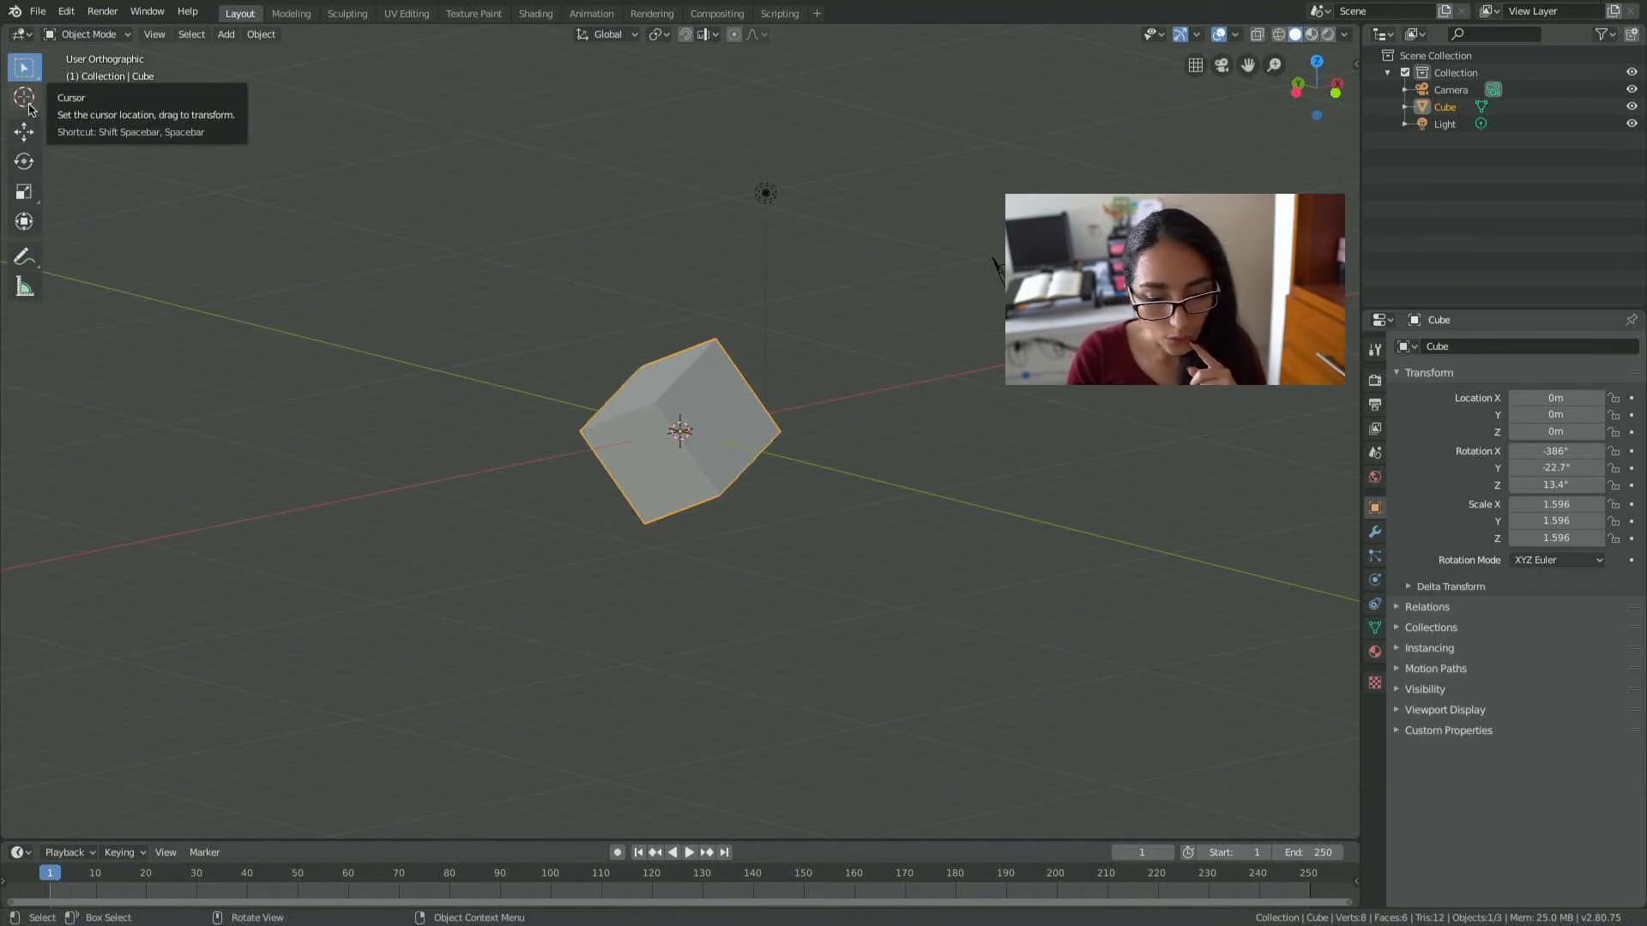
# Place the 3D cursor just left of the cube and clear the selection.
pyautogui.click(29, 109)
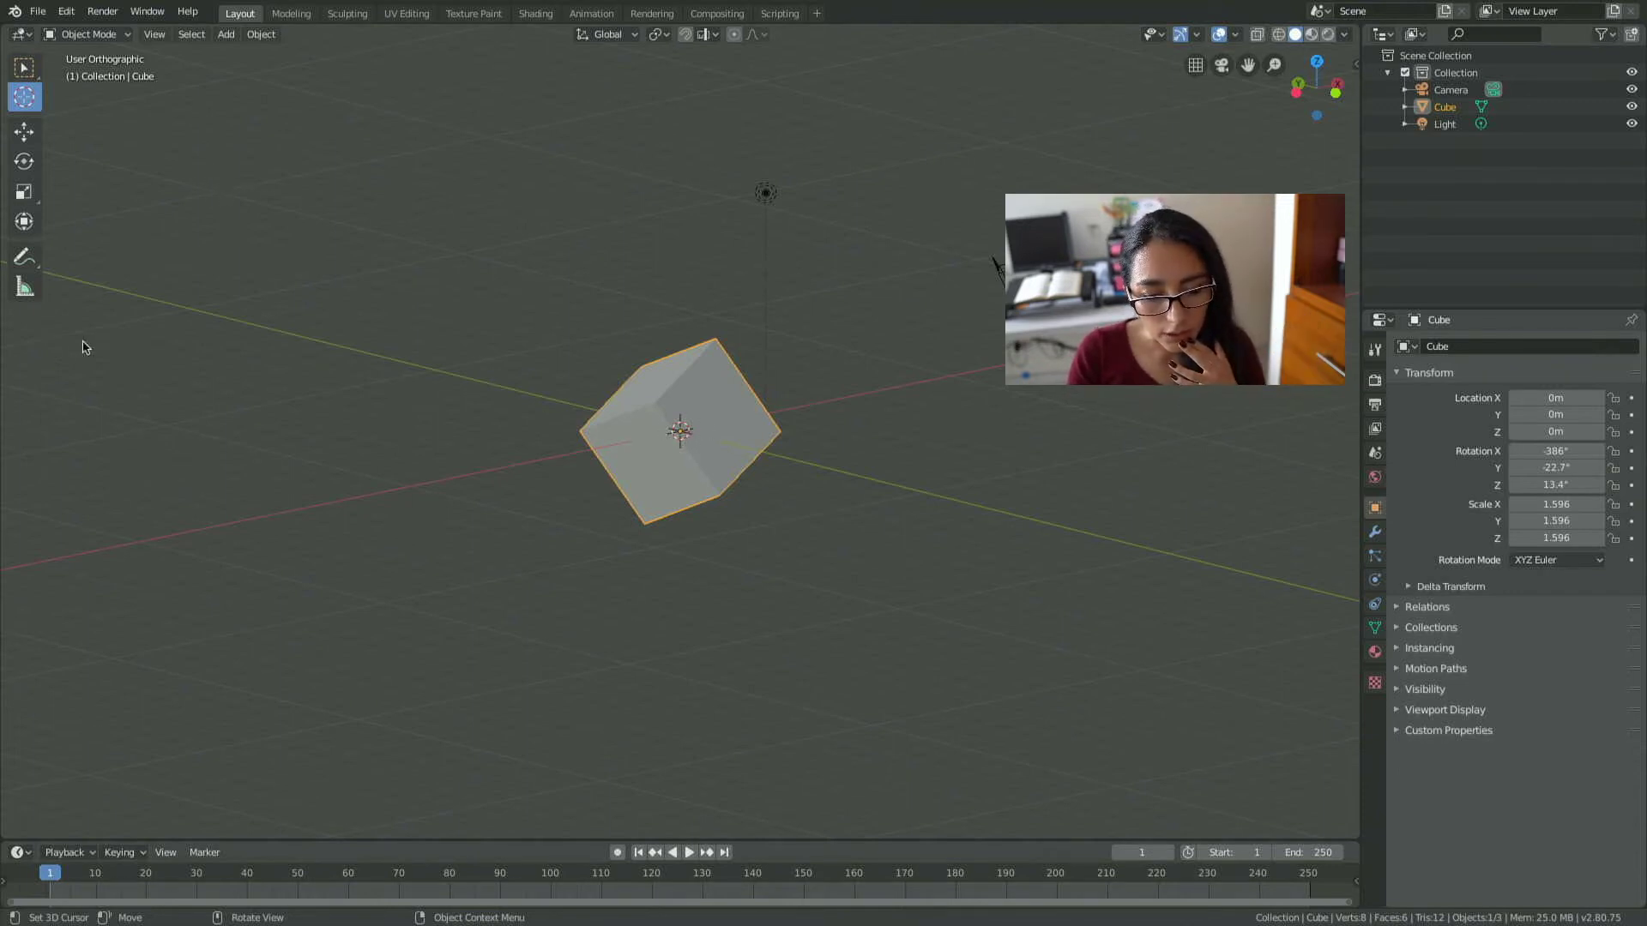
pyautogui.moveTo(687, 436); pyautogui.dragTo(694, 435)
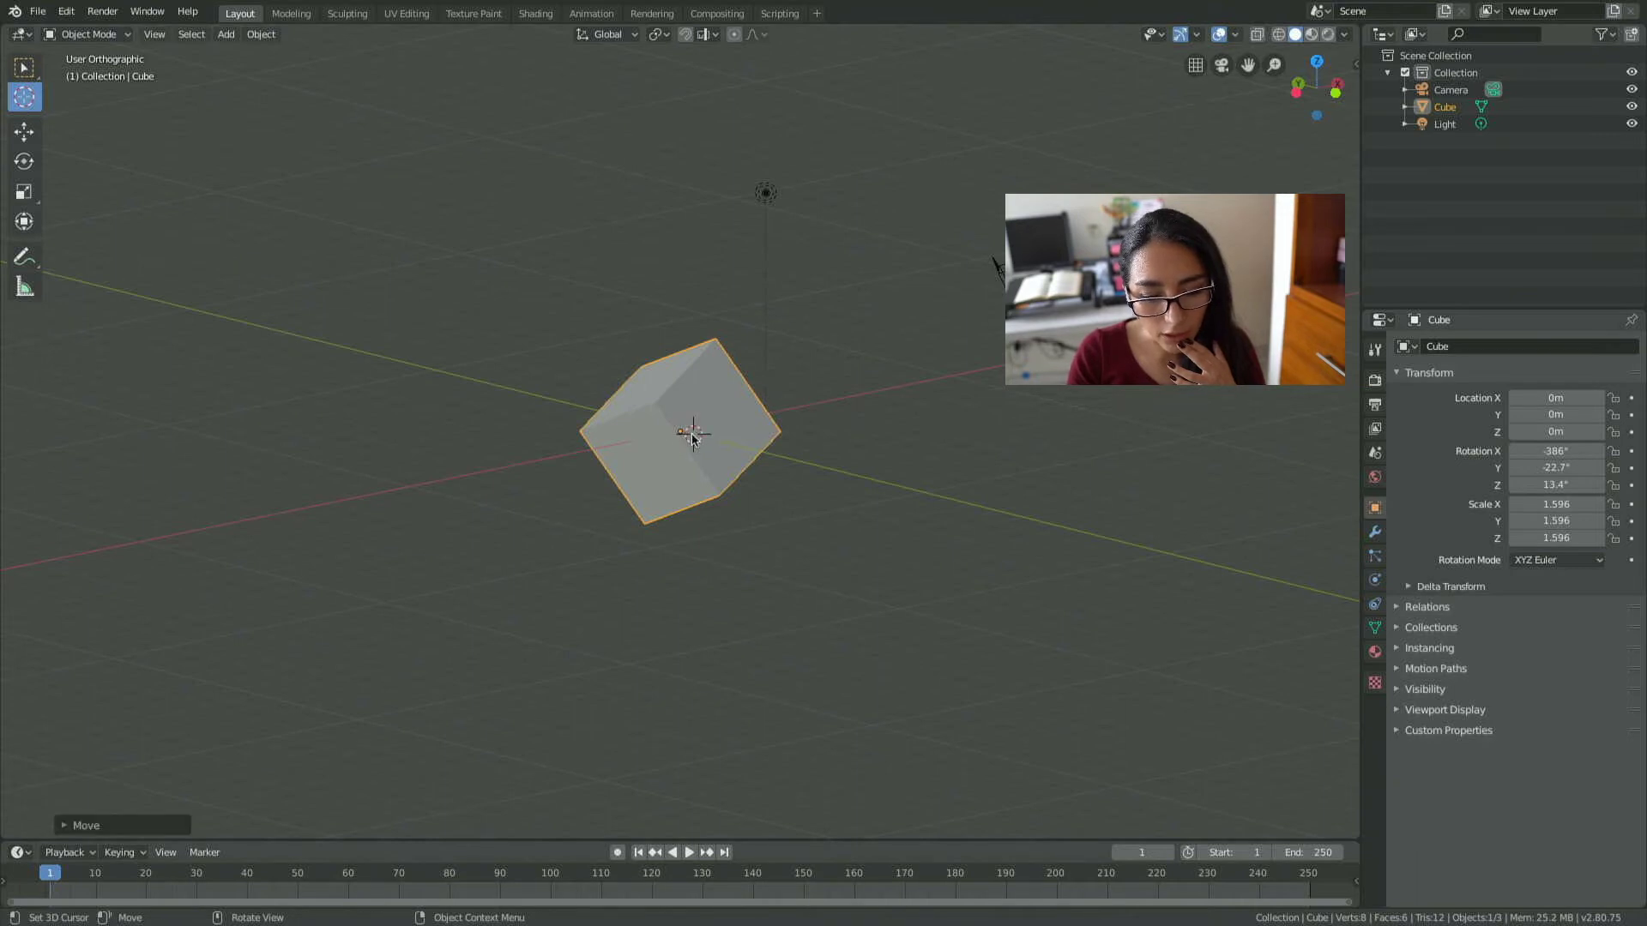
pyautogui.rightClick(515, 406)
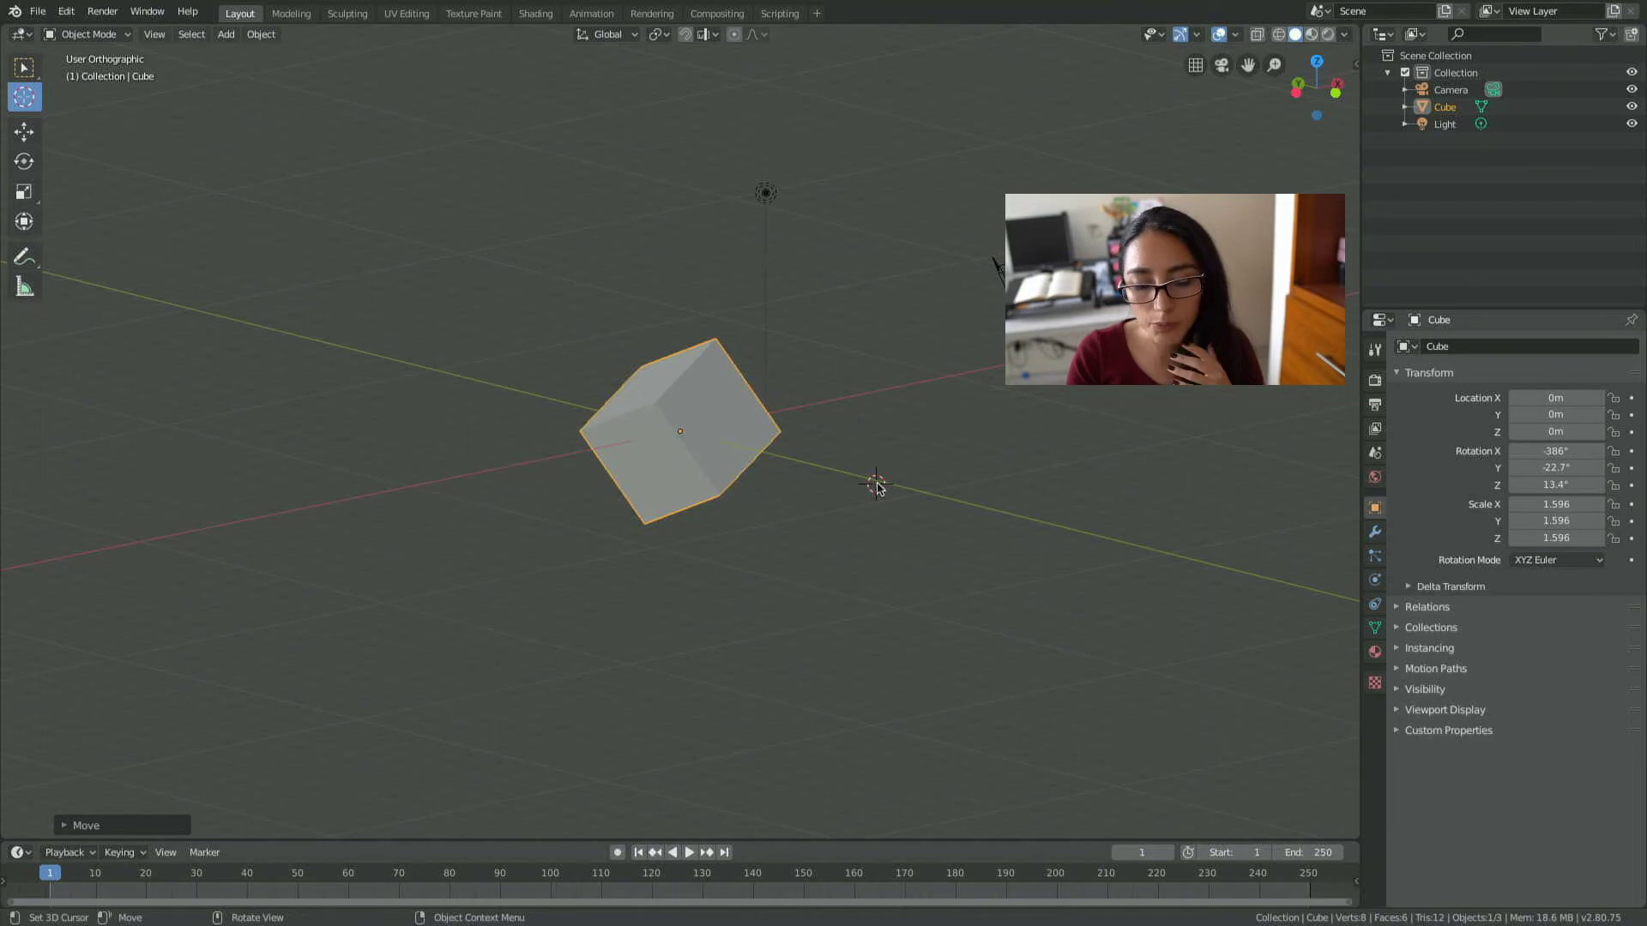
pyautogui.moveTo(558, 401); pyautogui.dragTo(502, 388)
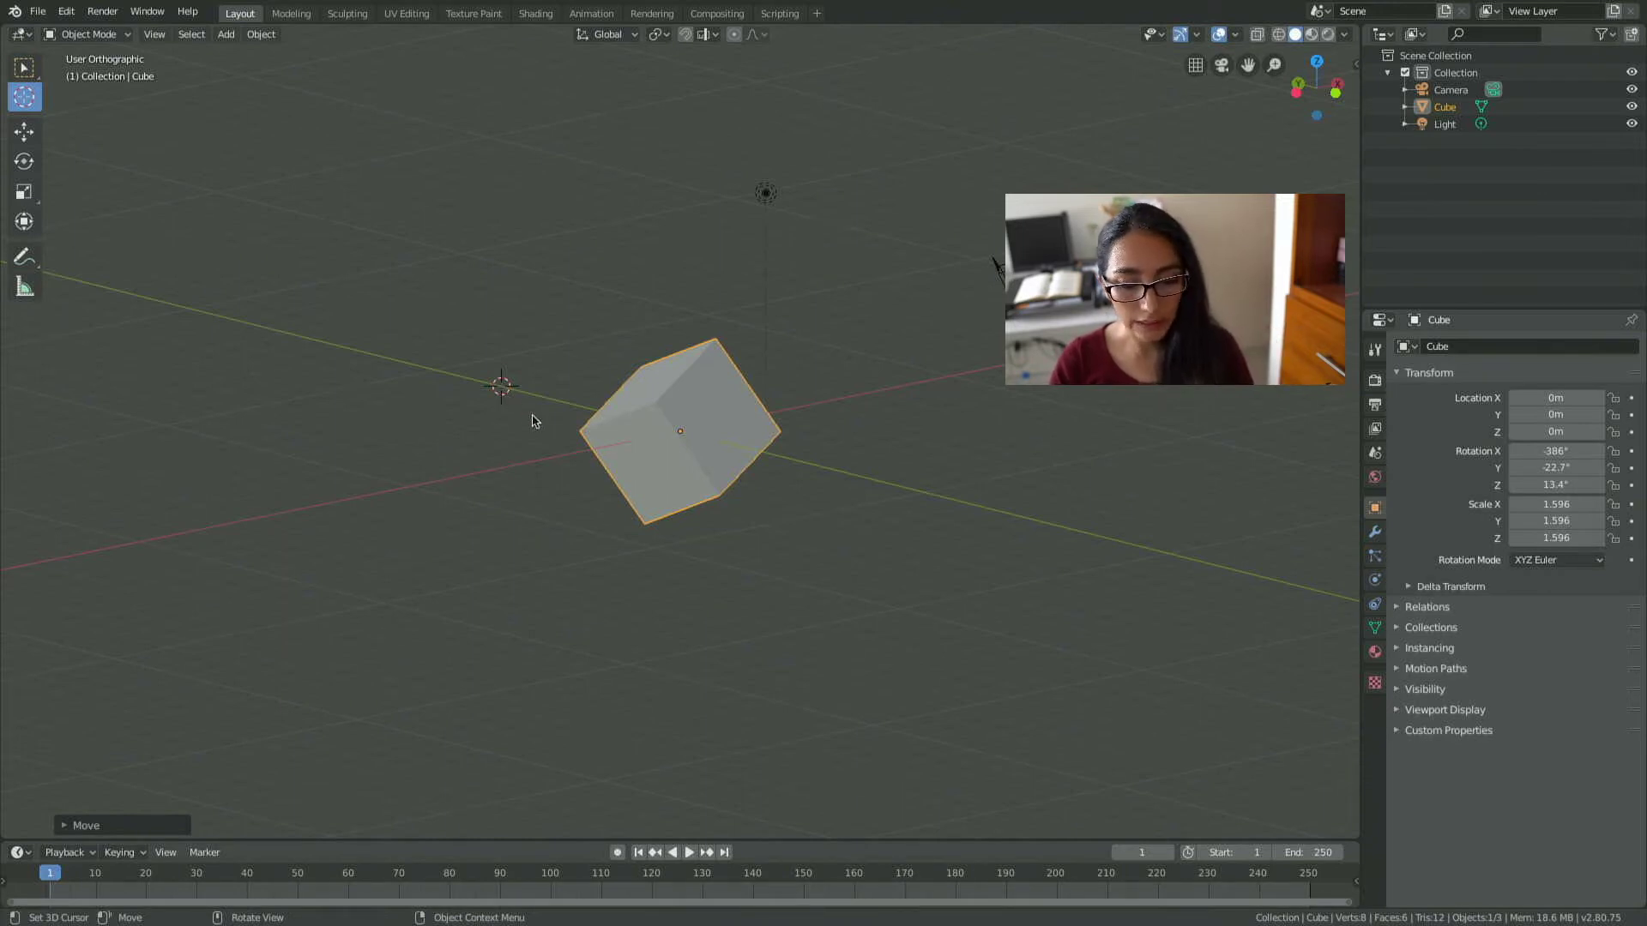
pyautogui.moveTo(576, 391); pyautogui.dragTo(579, 354)
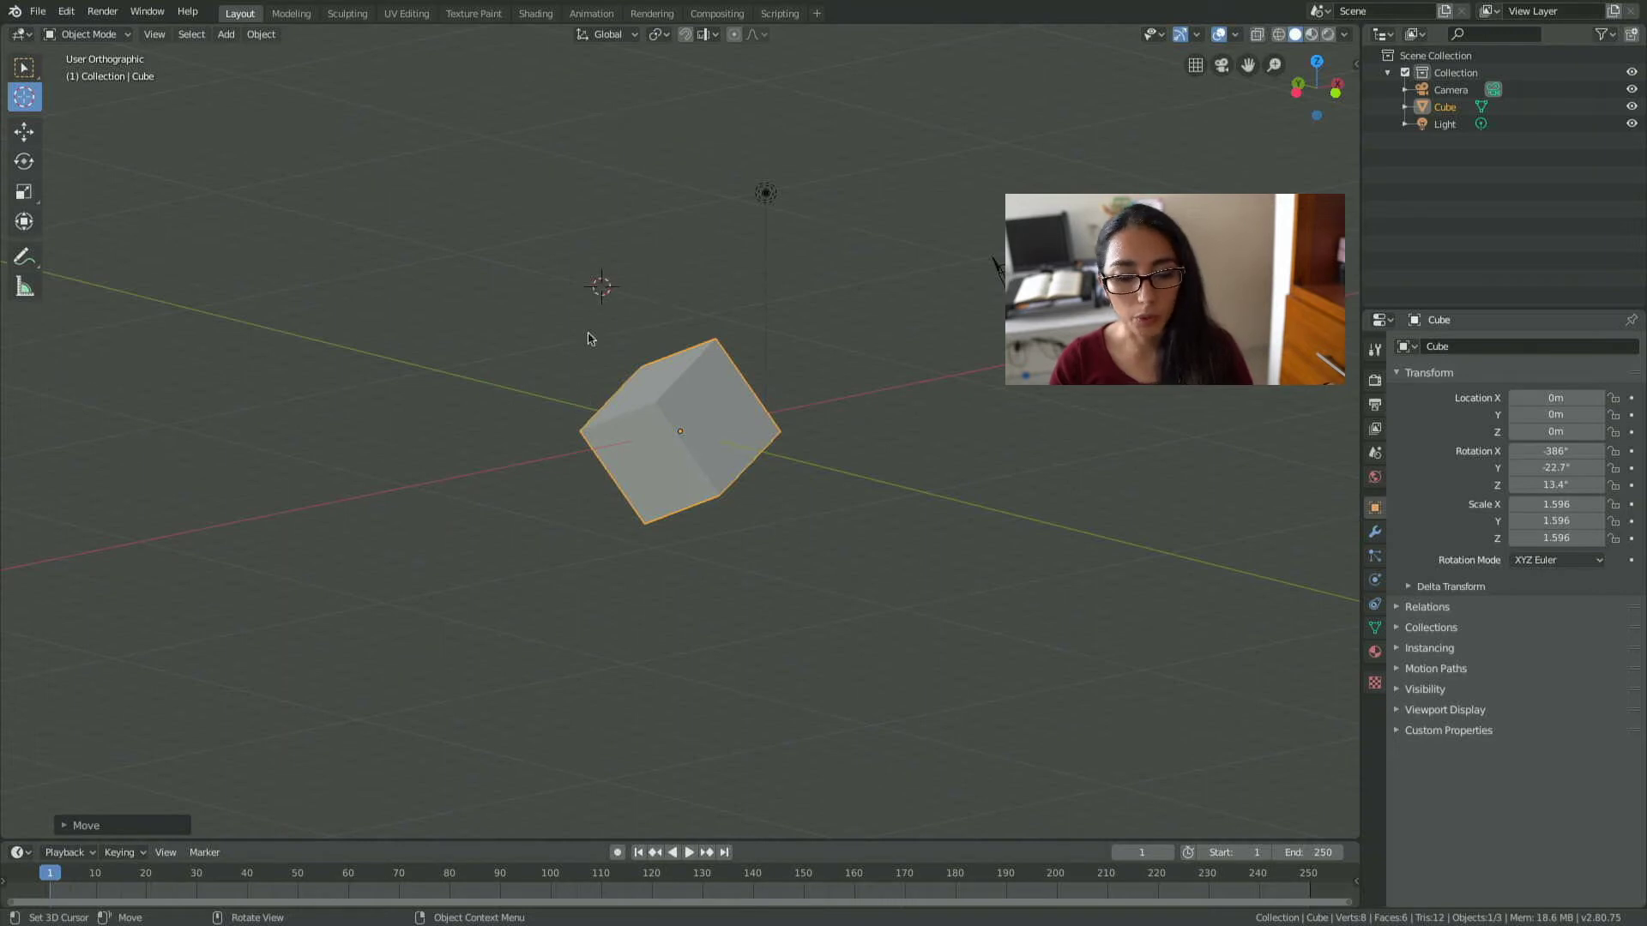
pyautogui.click(24, 67)
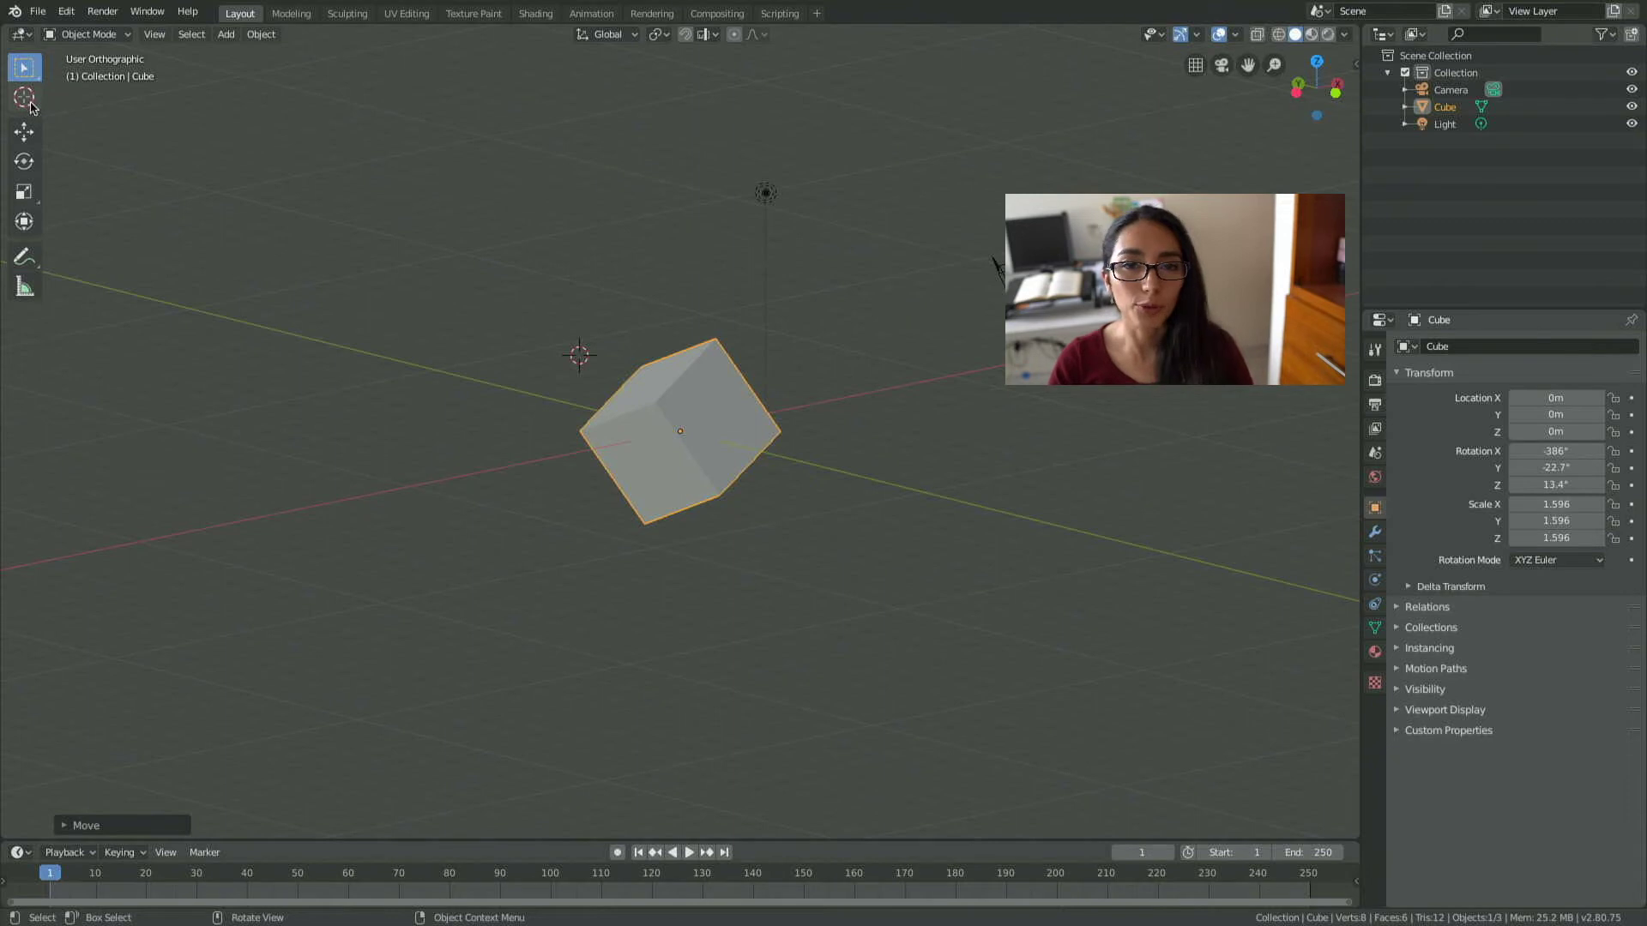
pyautogui.click(239, 381)
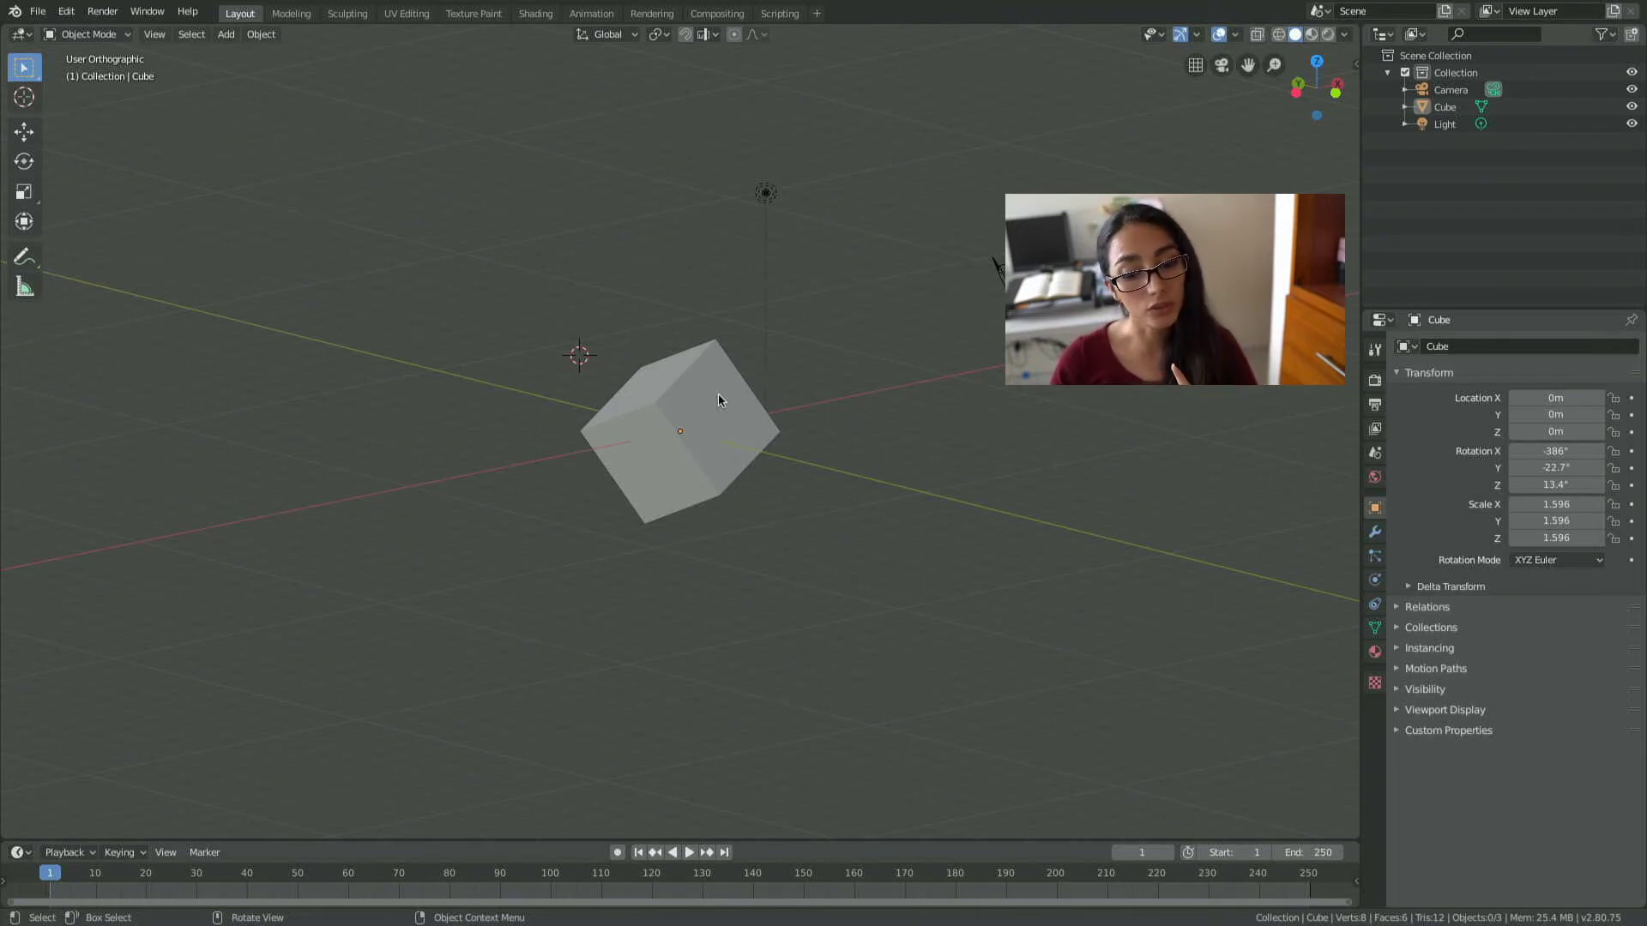
# Select the Light, cube and camera in turn, ending with the Light selected.
pyautogui.click(775, 197)
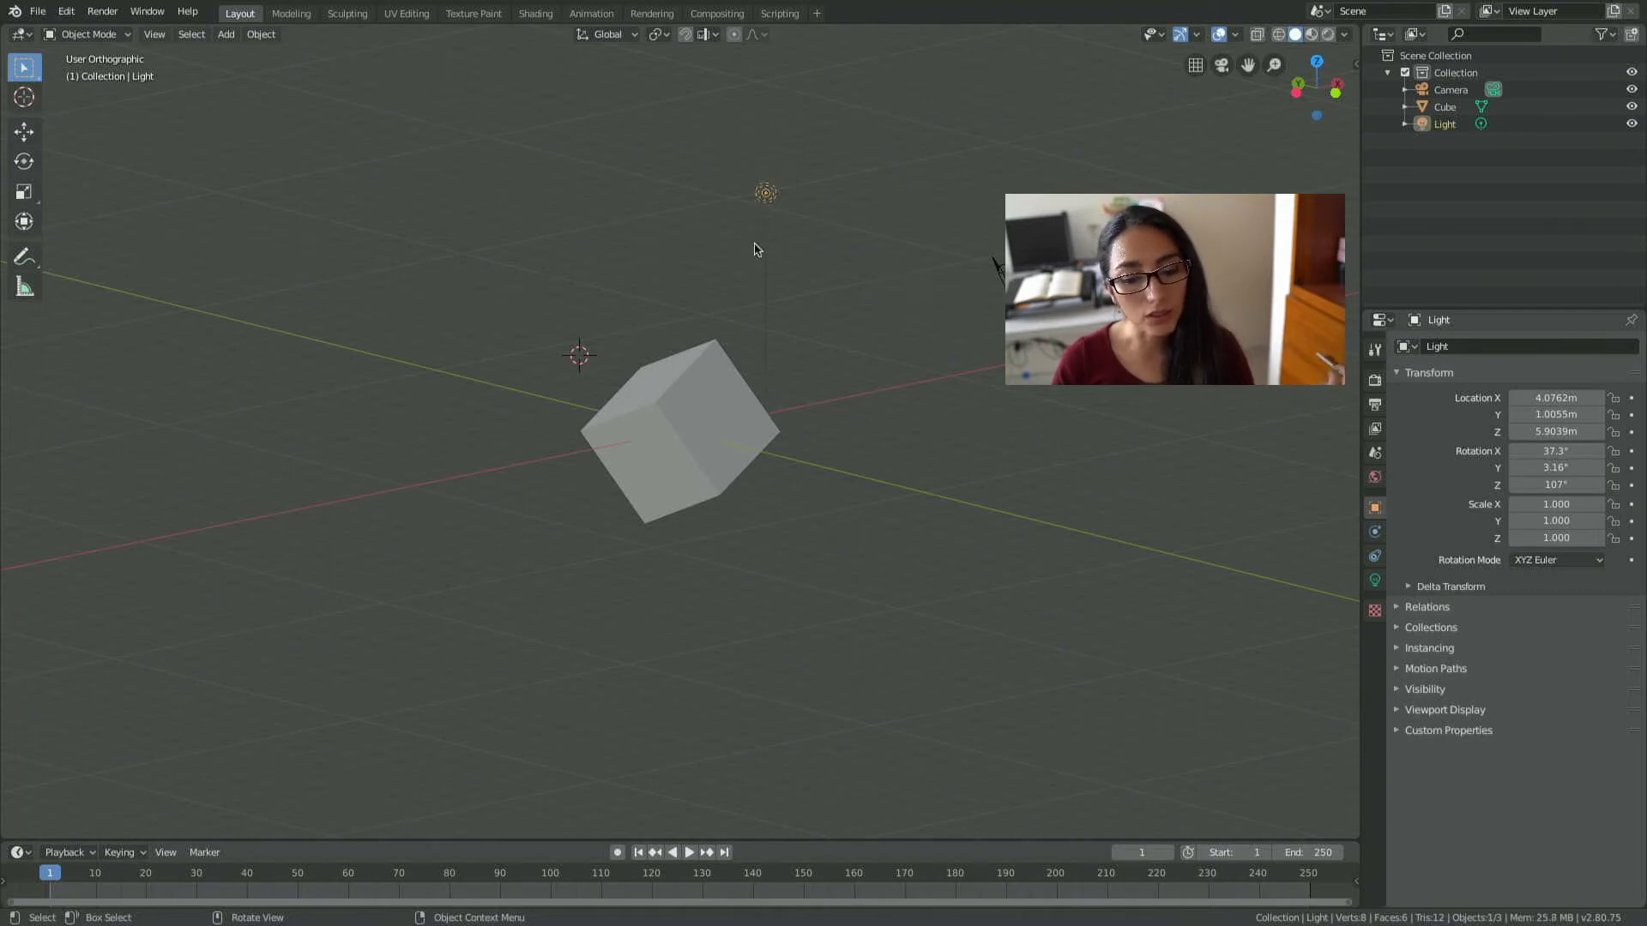
pyautogui.click(724, 369)
pyautogui.click(1000, 283)
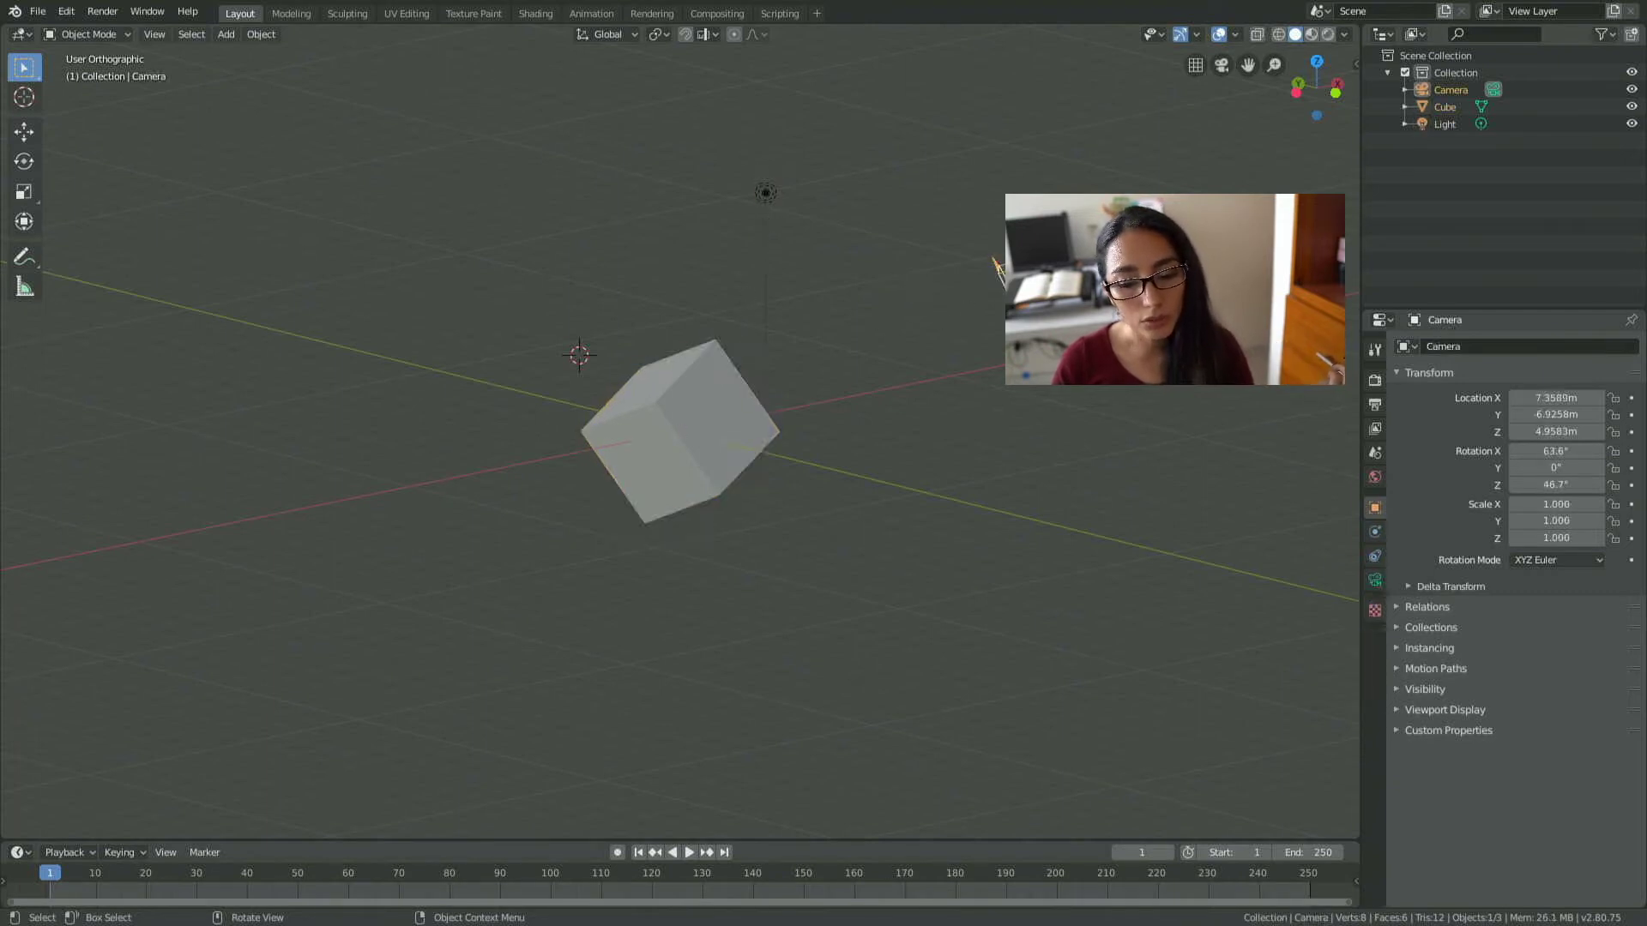
pyautogui.click(708, 411)
pyautogui.click(766, 195)
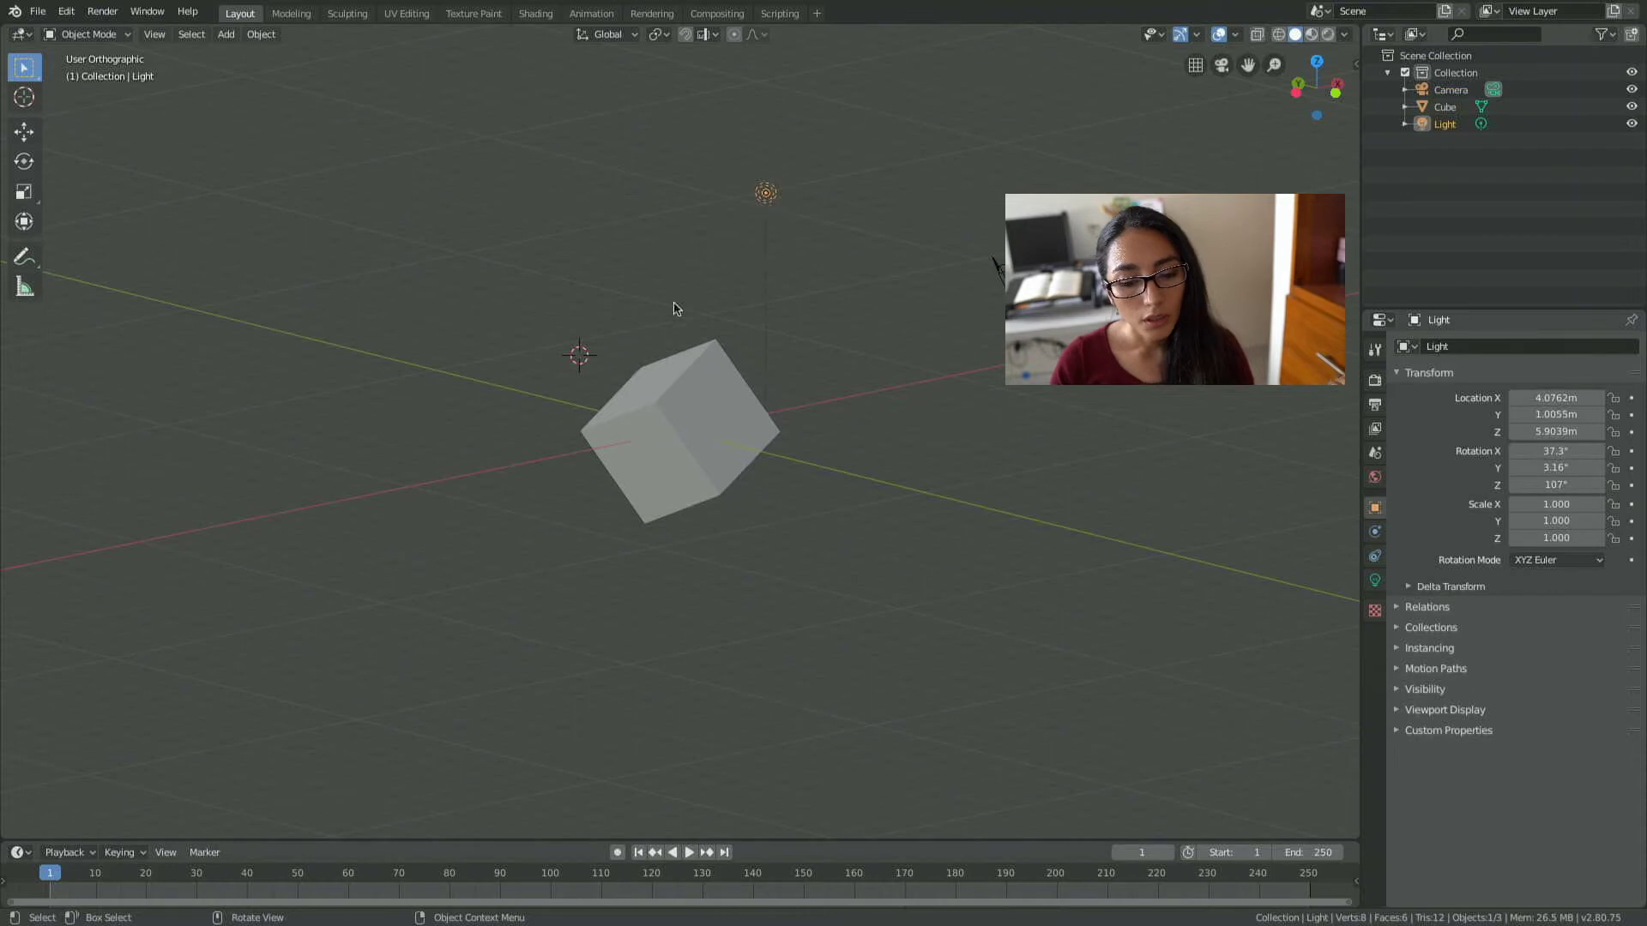
# Place the 3D cursor on the green Y axis line left of the cube.
pyautogui.click(24, 108)
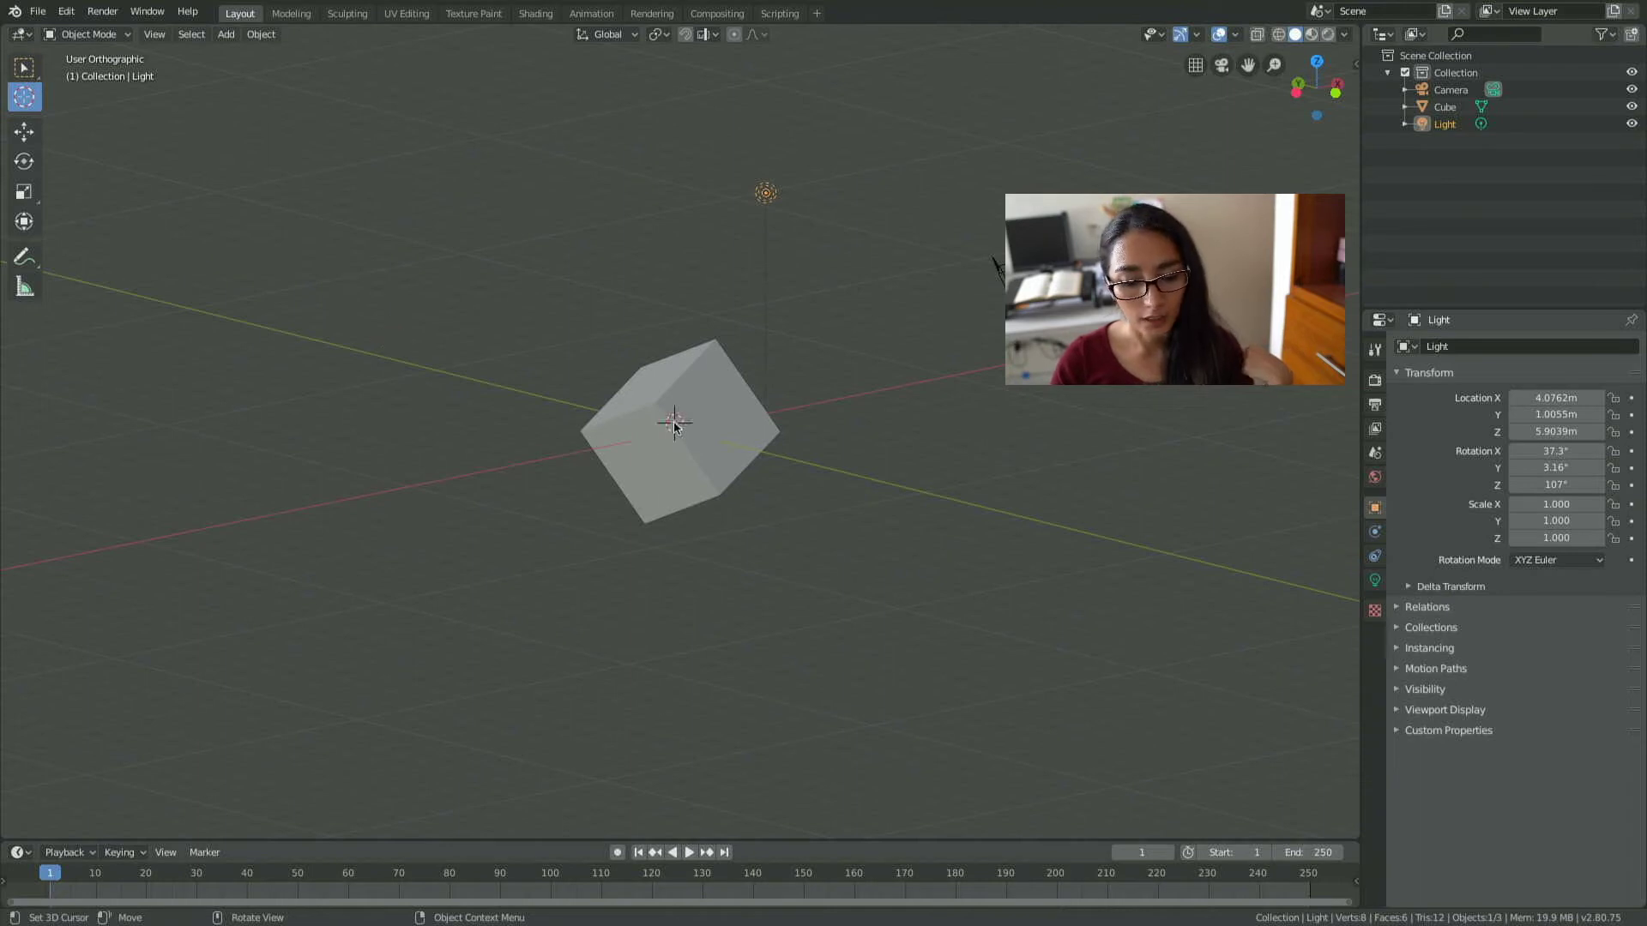
pyautogui.click(332, 458)
pyautogui.click(517, 668)
pyautogui.click(978, 538)
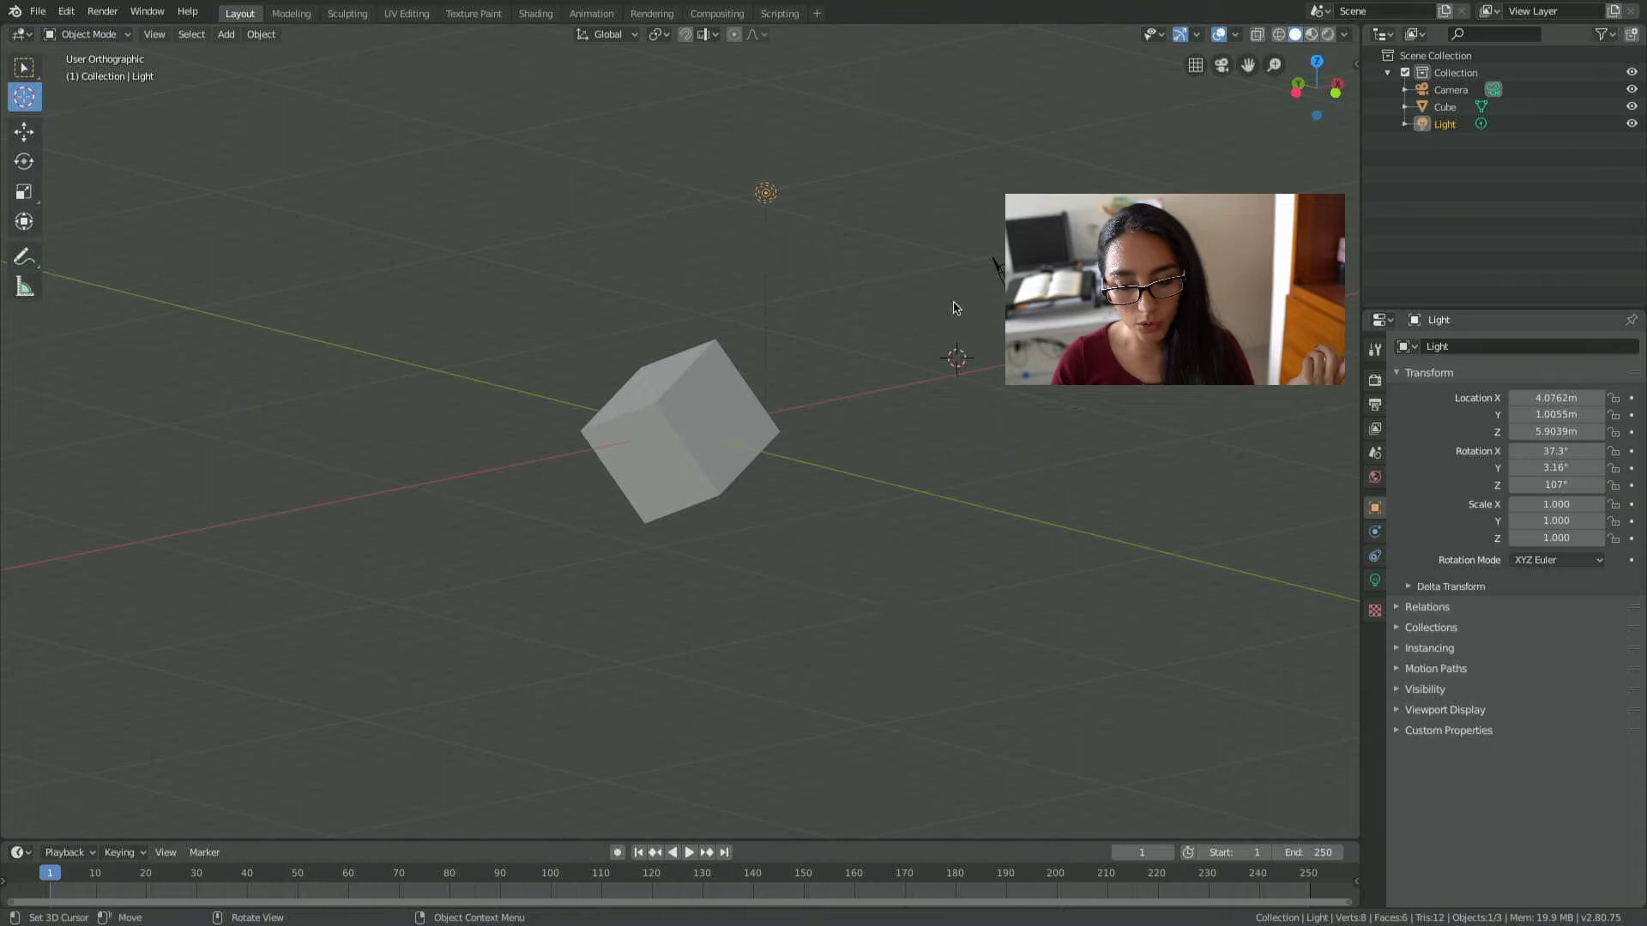
pyautogui.click(366, 368)
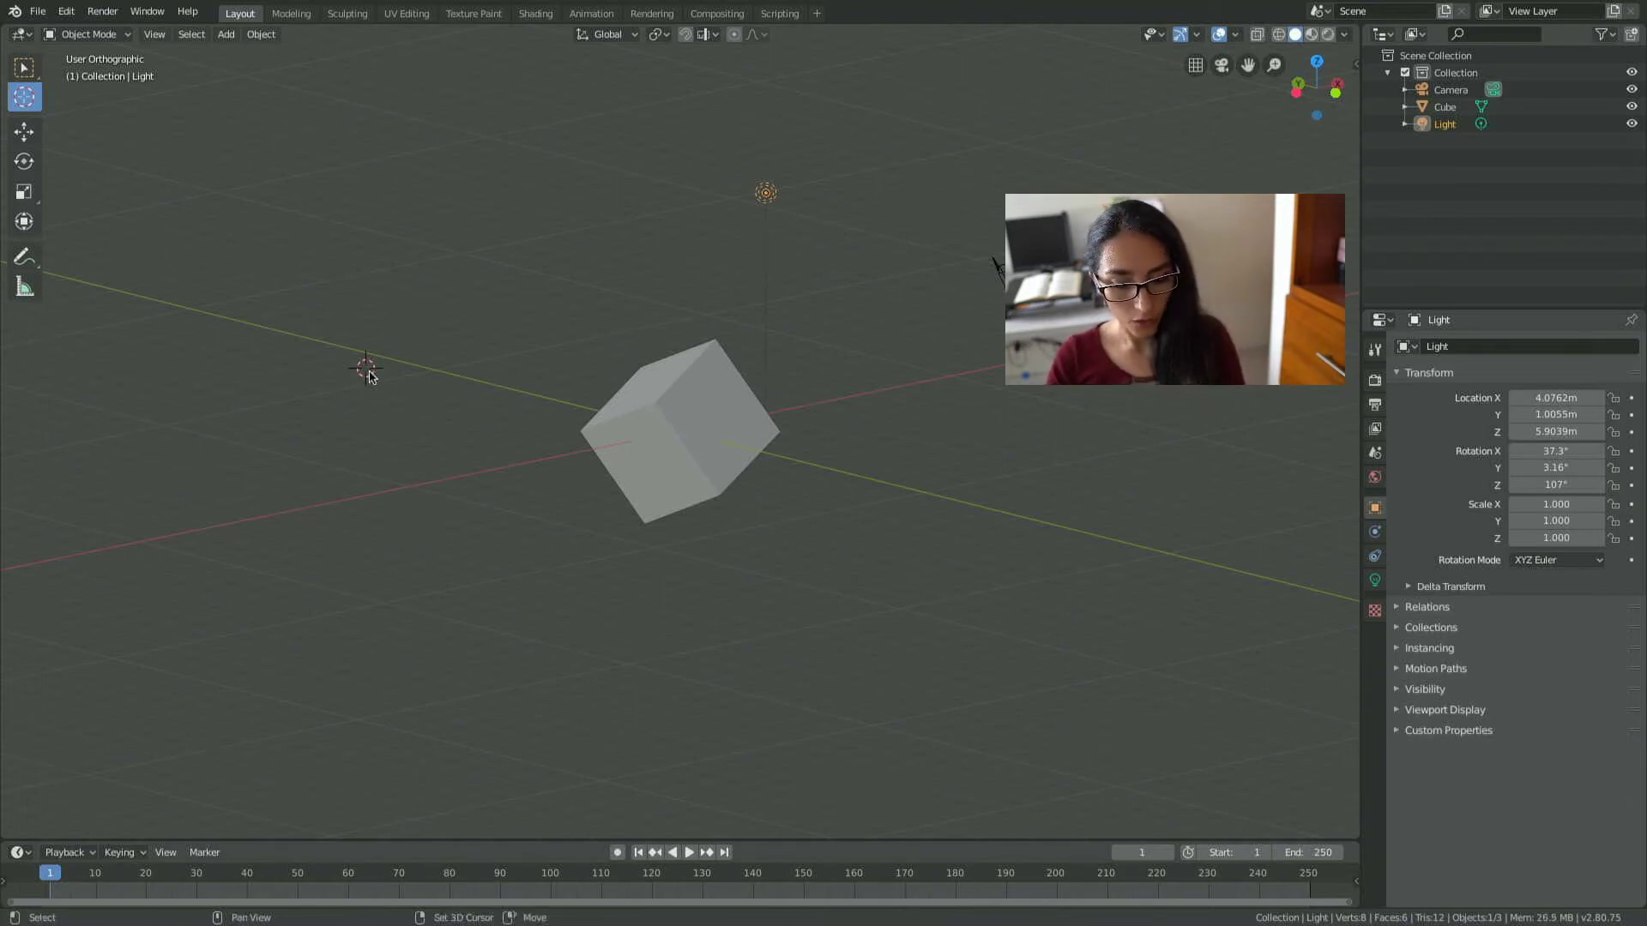
# Snap the Light to the 3D cursor with Selection to Cursor.
pyautogui.hotkey('shift', 's')
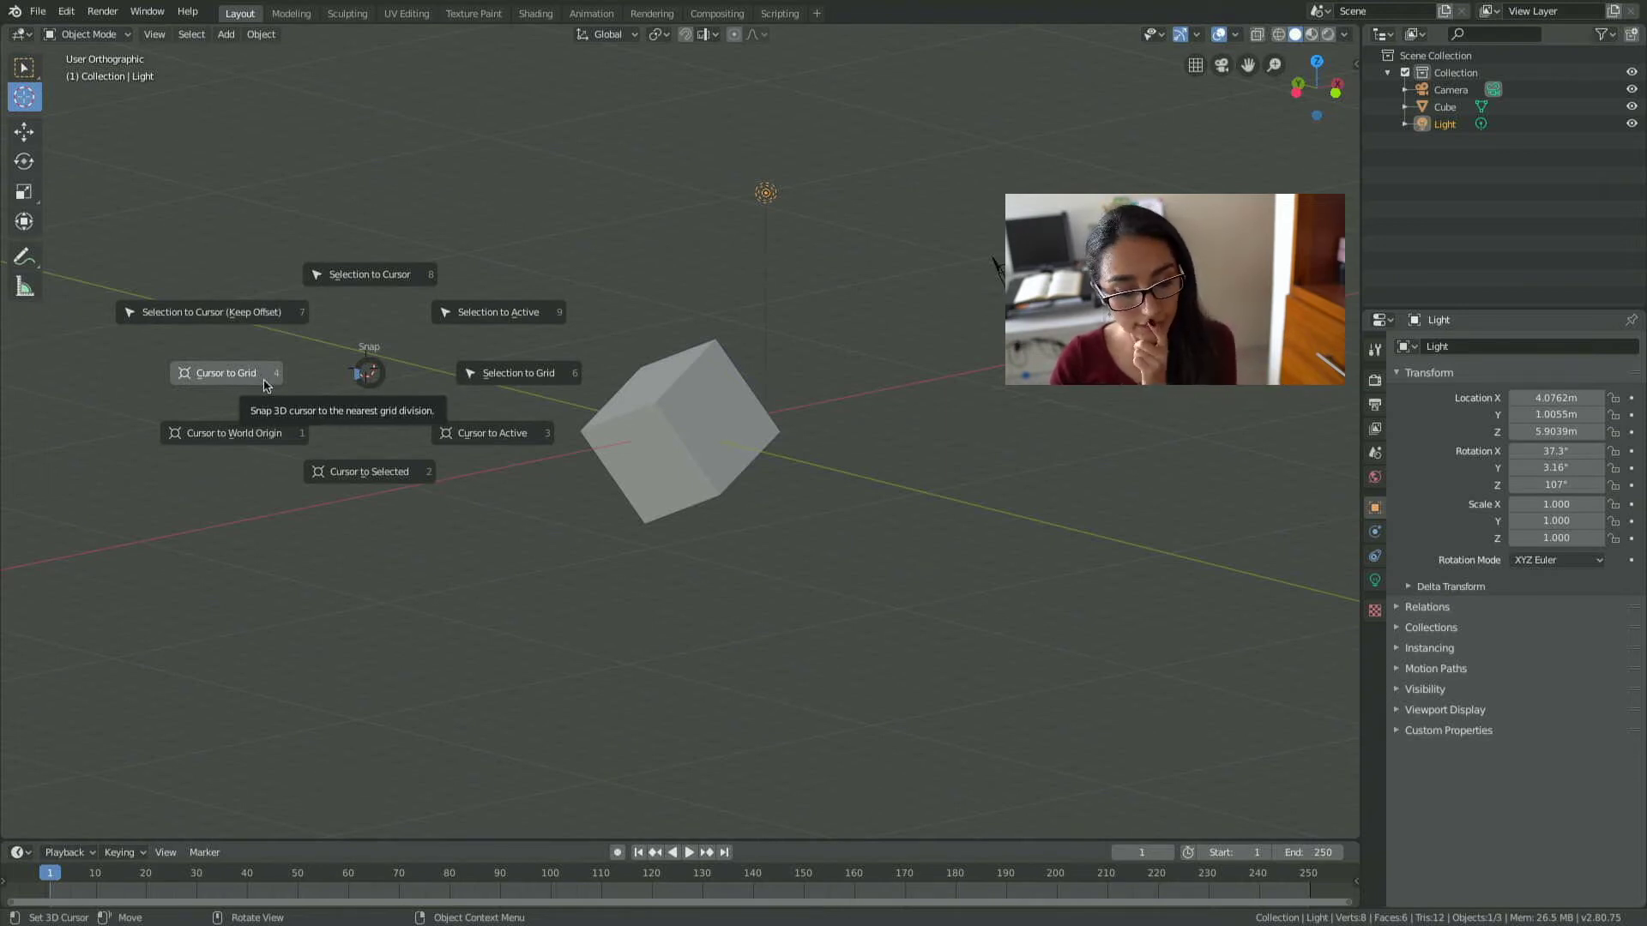
pyautogui.click(370, 274)
pyautogui.hotkey('shift', 's')
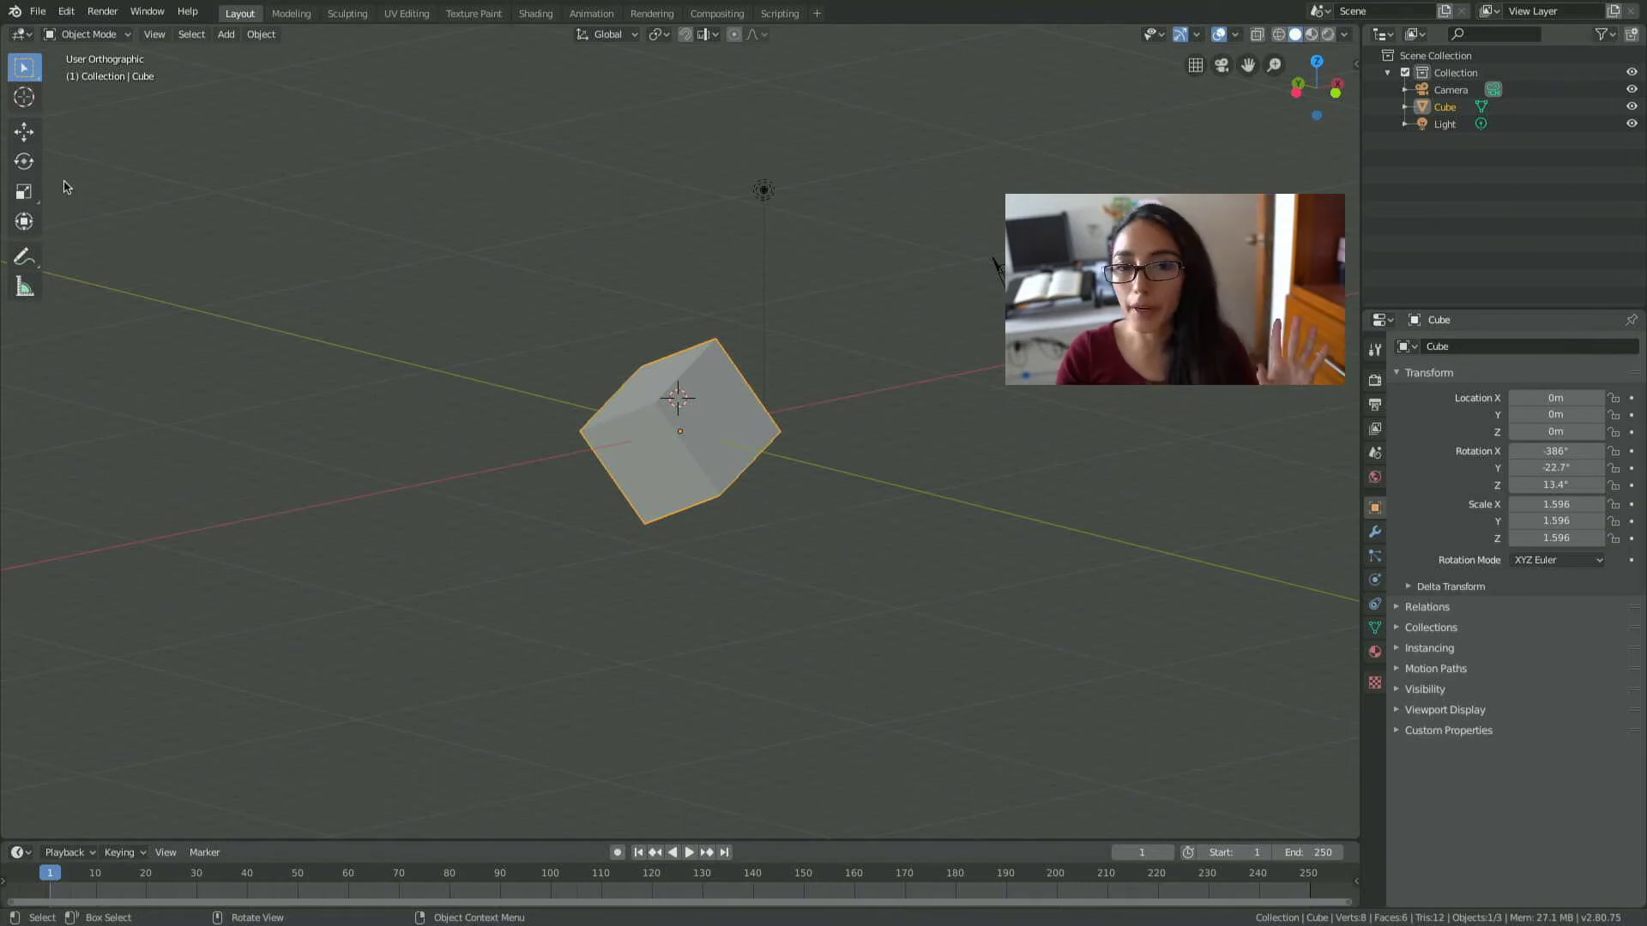
# Drag the cube with the Move gizmo to X 15.033 m, Y 15.098 m, Z -3.3799 m.
pyautogui.click(25, 137)
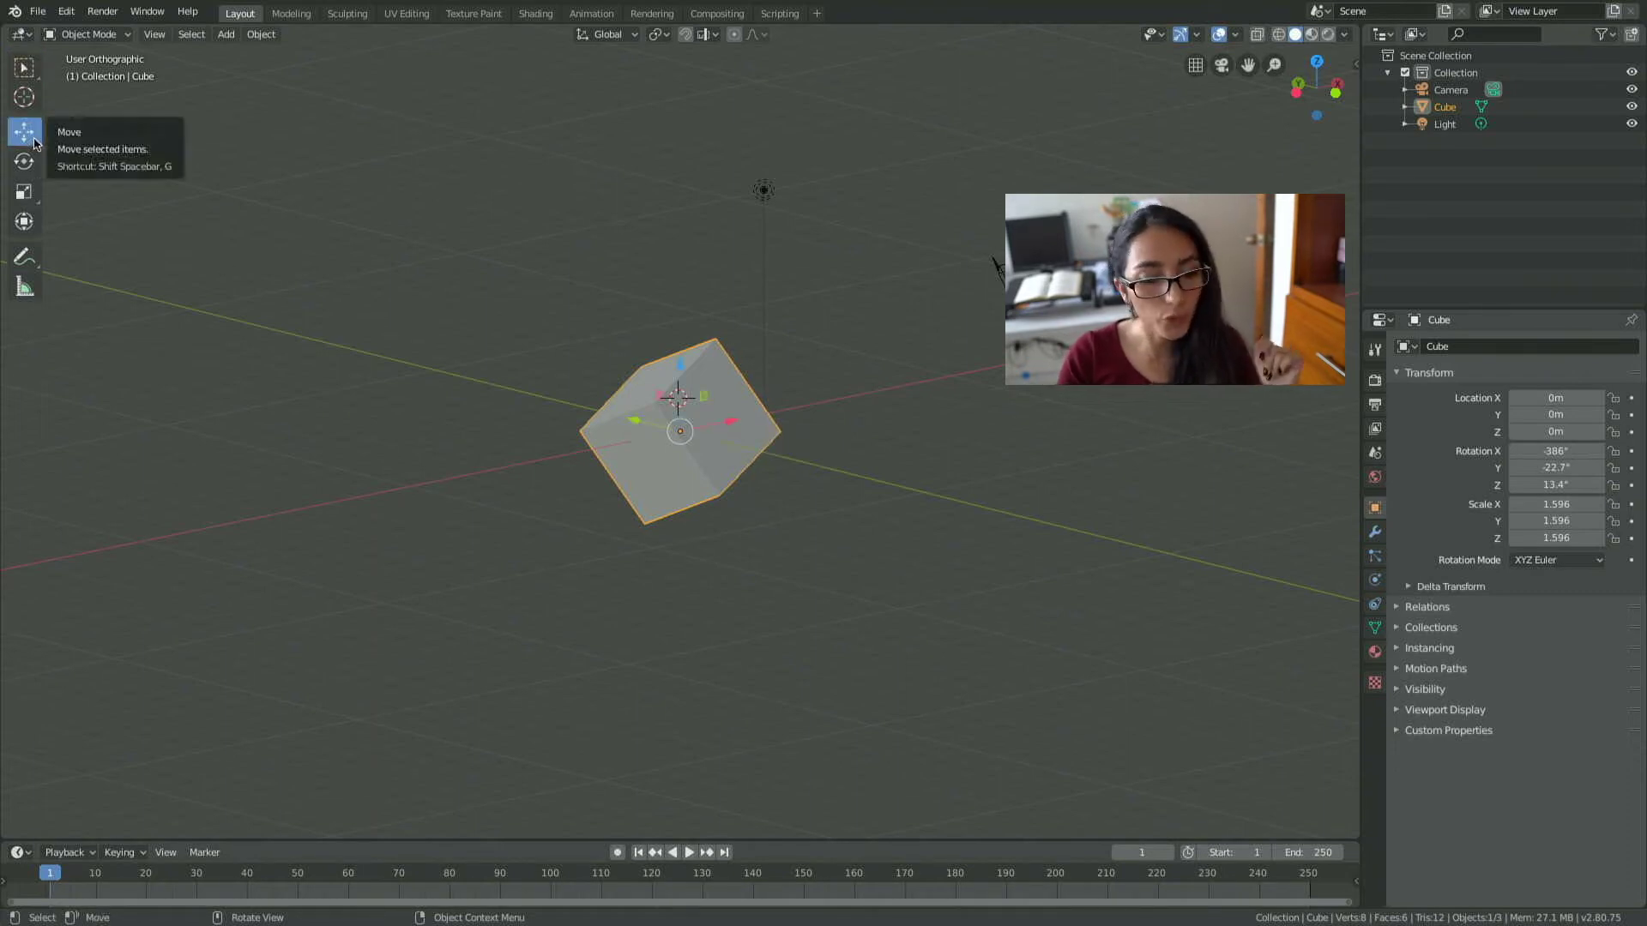
pyautogui.moveTo(730, 421)
pyautogui.mouseDown()
pyautogui.moveTo(882, 396)
pyautogui.moveTo(478, 369)
pyautogui.mouseUp()
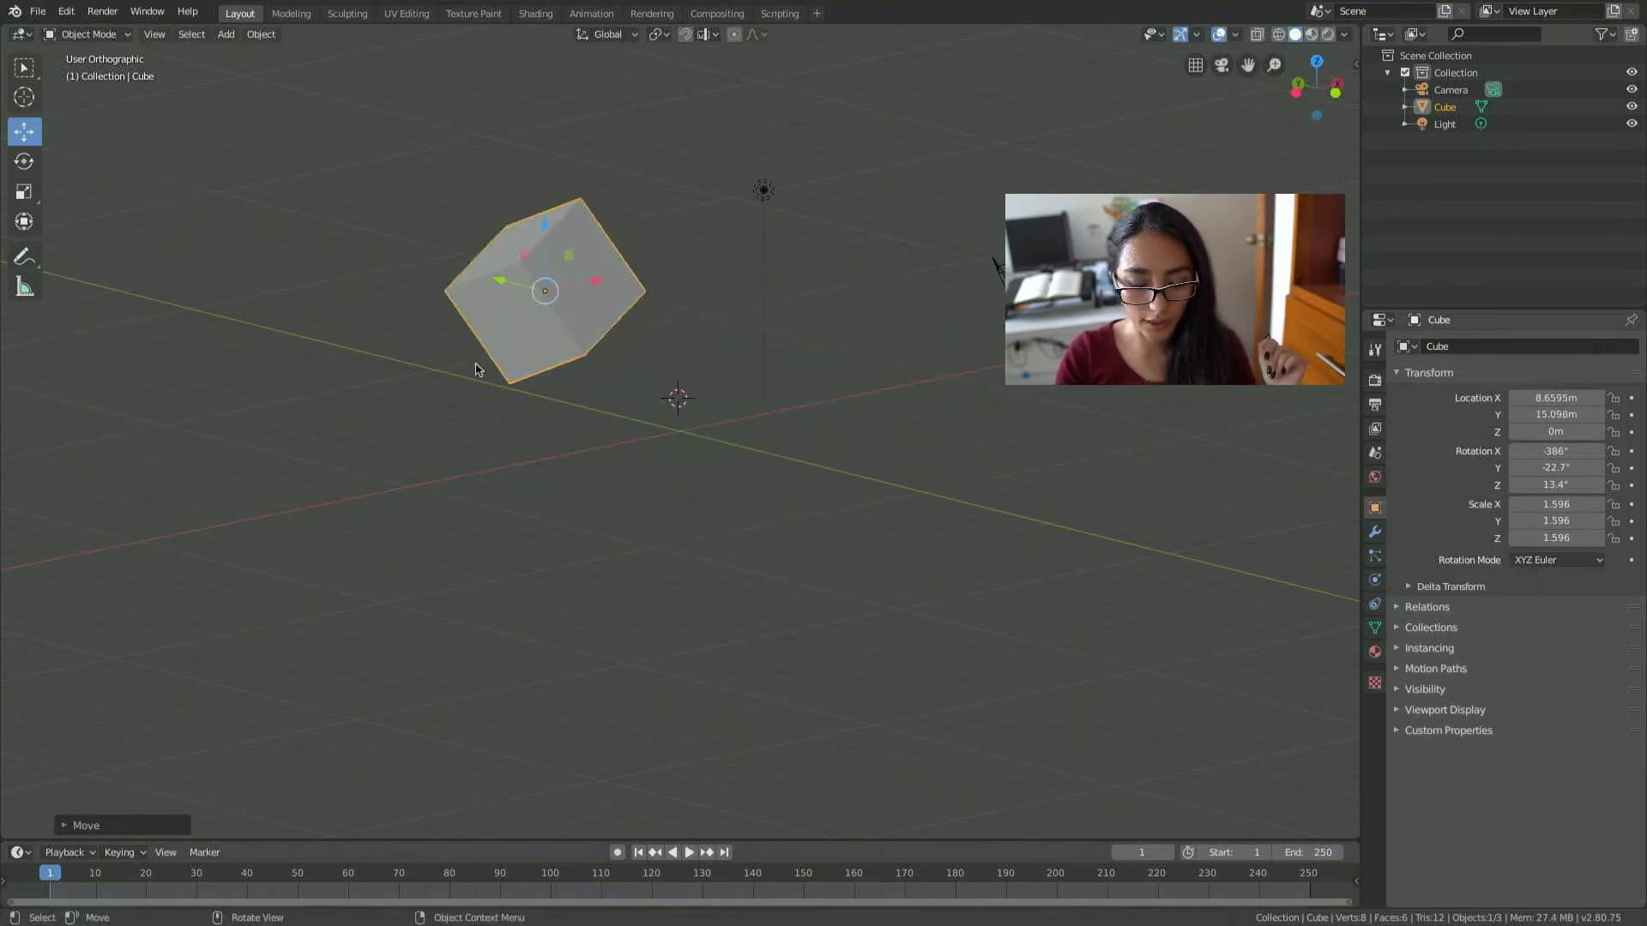
pyautogui.moveTo(522, 260)
pyautogui.mouseDown()
pyautogui.moveTo(523, 381)
pyautogui.moveTo(782, 466)
pyautogui.mouseUp()
pyautogui.click(781, 465)
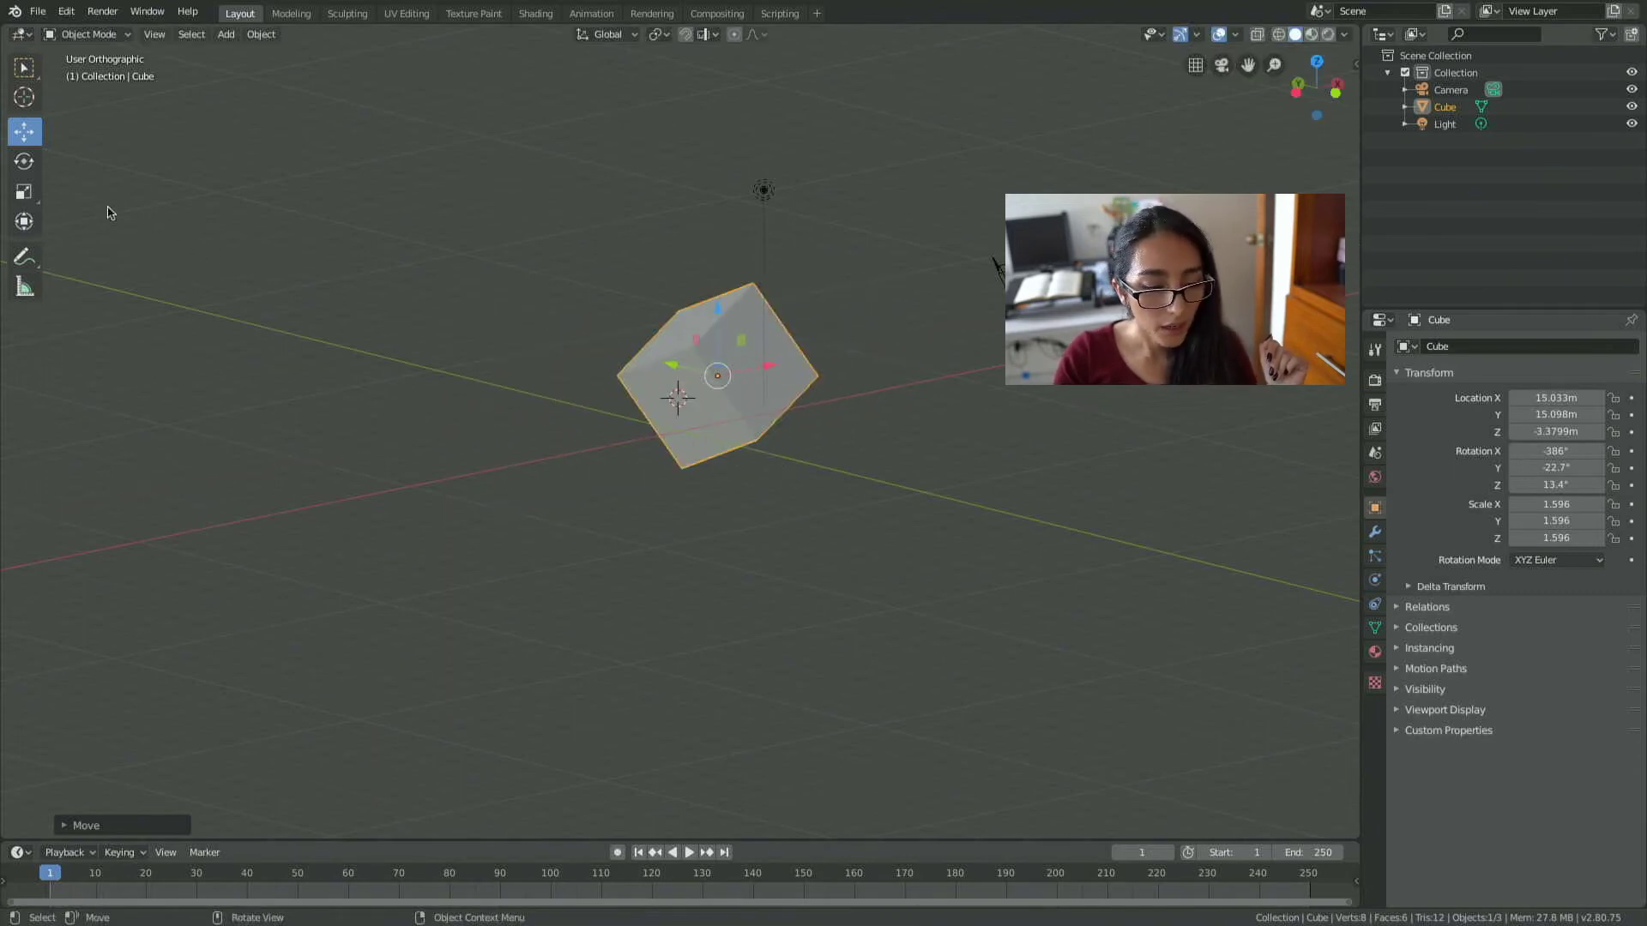
pyautogui.click(23, 163)
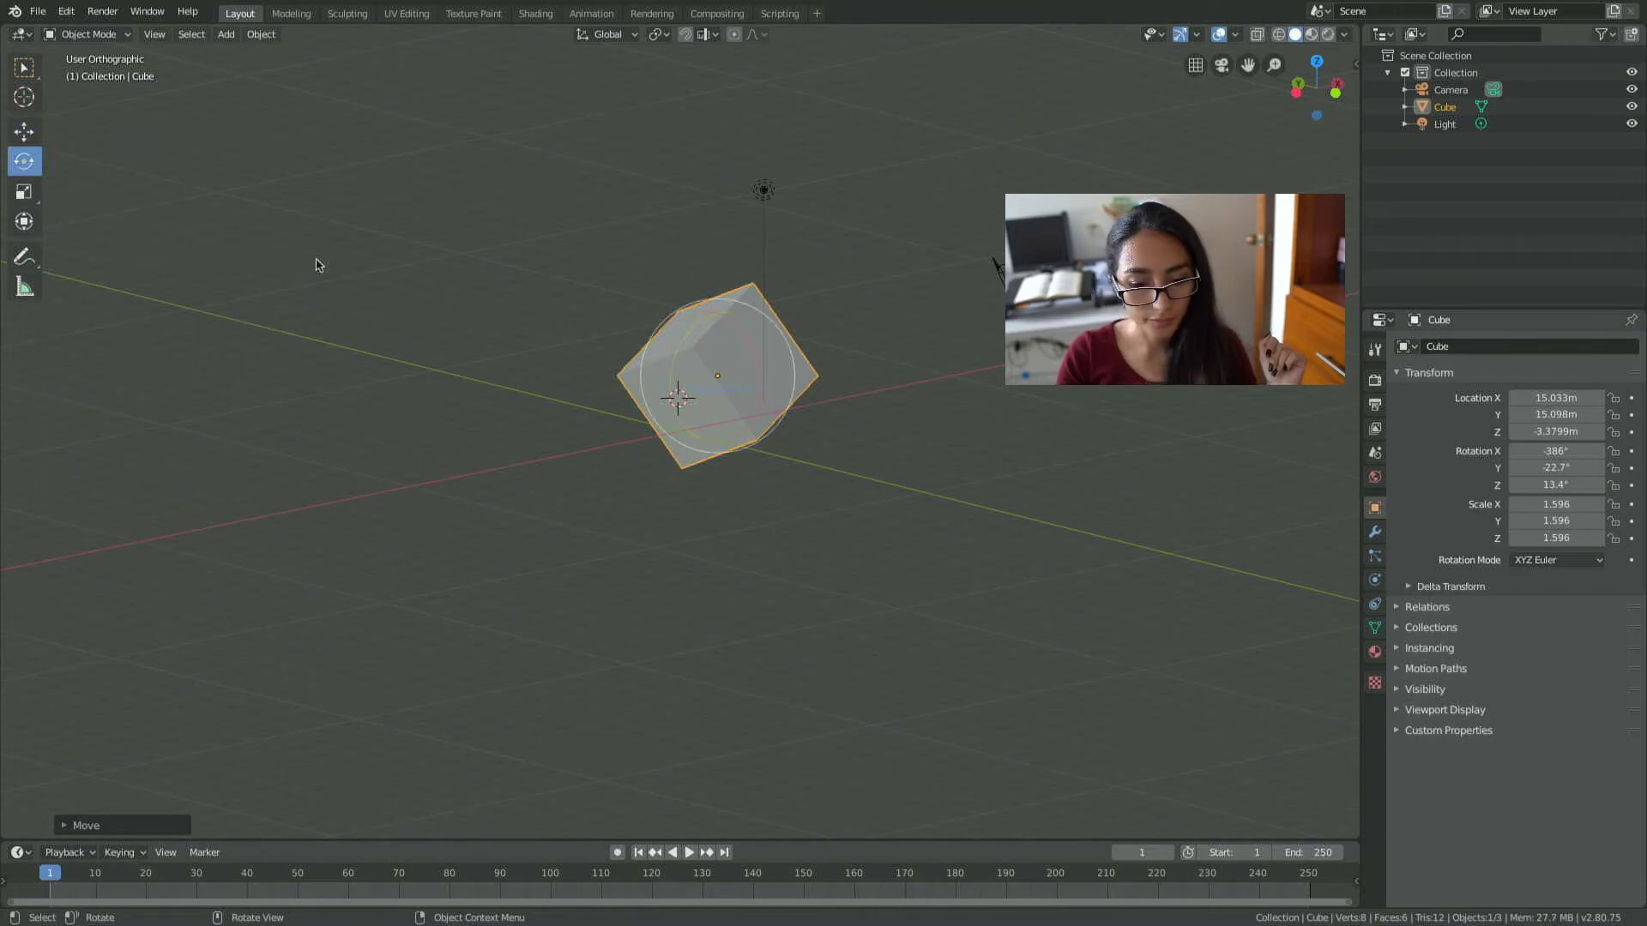
# Rotate the cube to a new angle and enlarge it with the Scale tool.
pyautogui.moveTo(713, 320)
pyautogui.mouseDown()
pyautogui.moveTo(684, 354)
pyautogui.moveTo(704, 331)
pyautogui.moveTo(754, 360)
pyautogui.moveTo(785, 326)
pyautogui.moveTo(815, 360)
pyautogui.mouseUp()
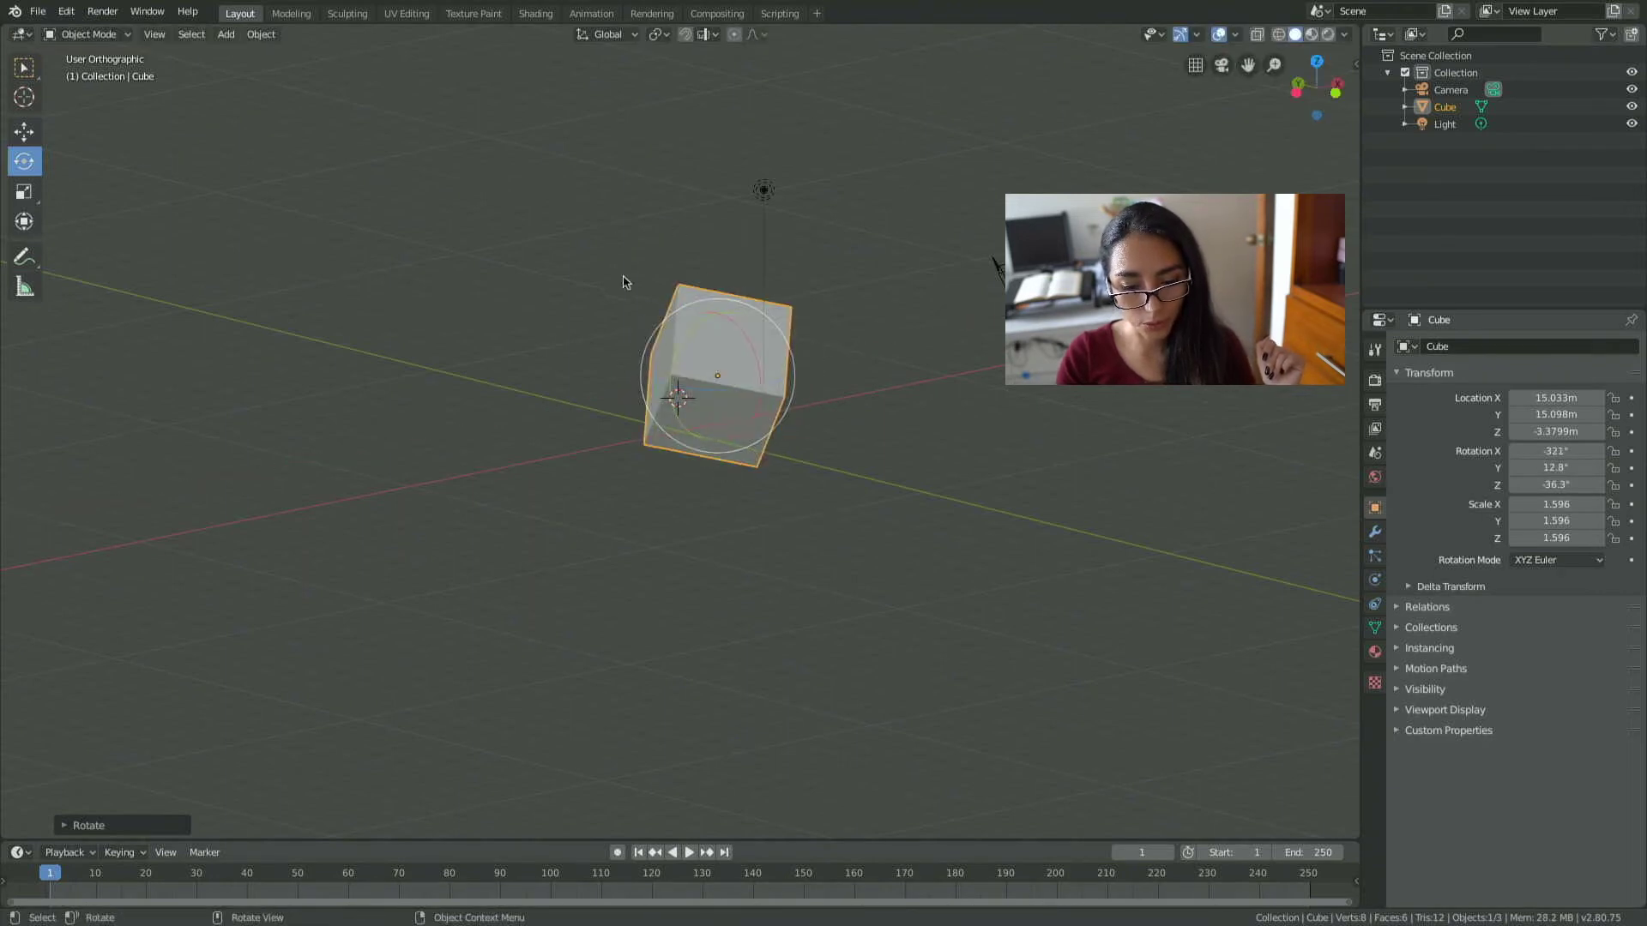
pyautogui.click(23, 200)
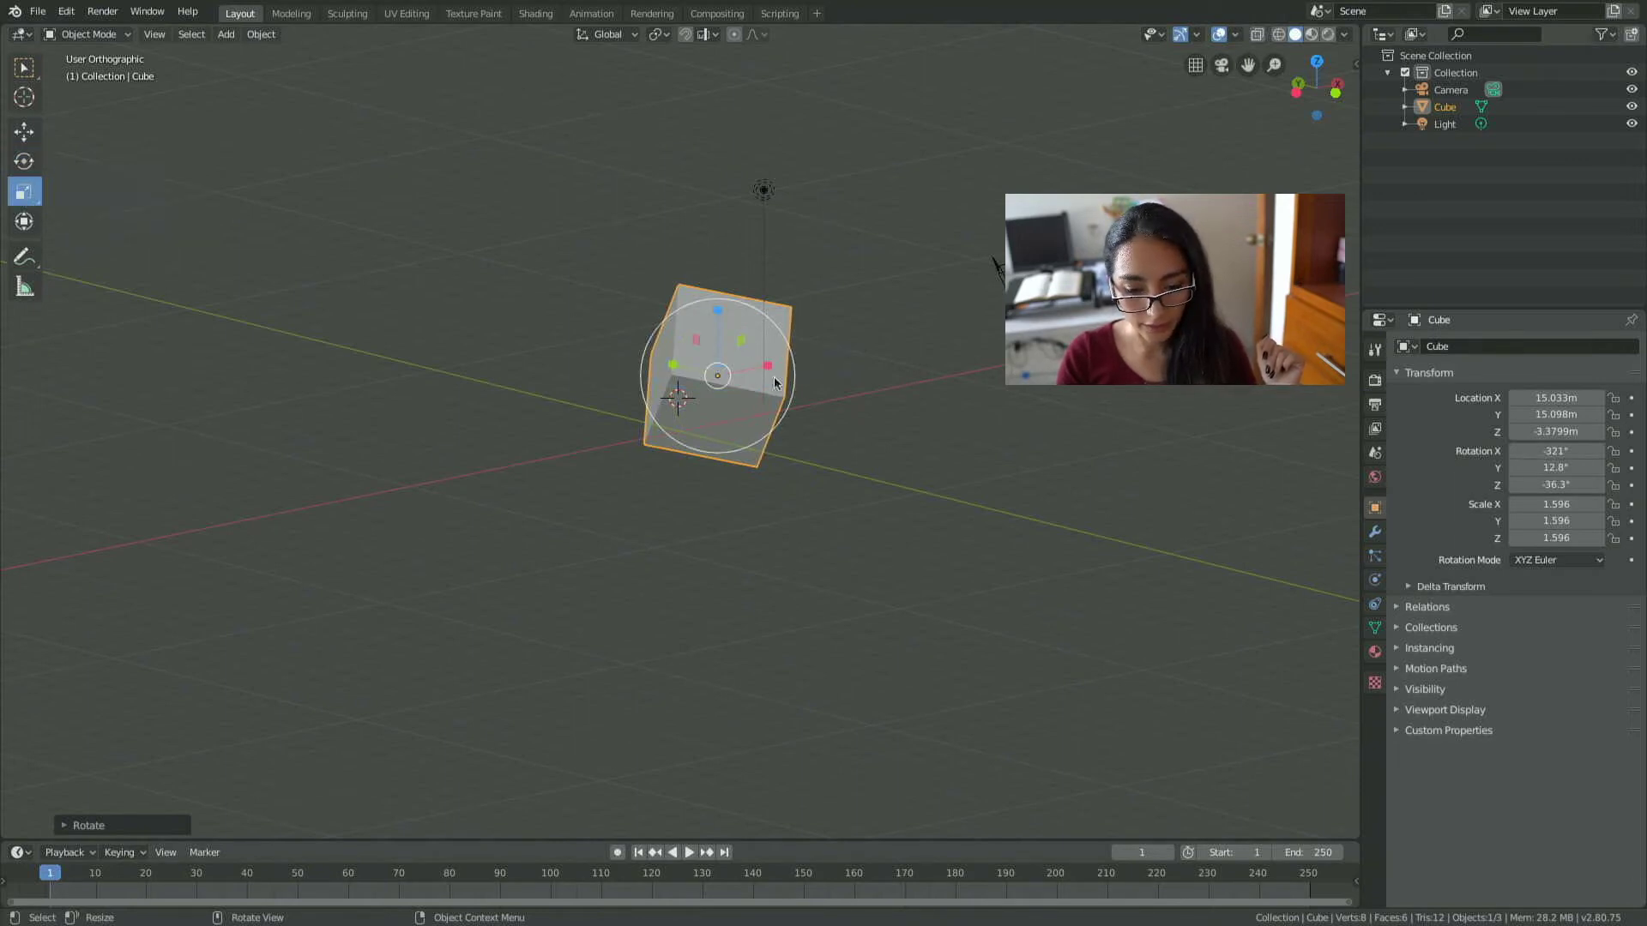
pyautogui.moveTo(768, 369); pyautogui.dragTo(799, 347)
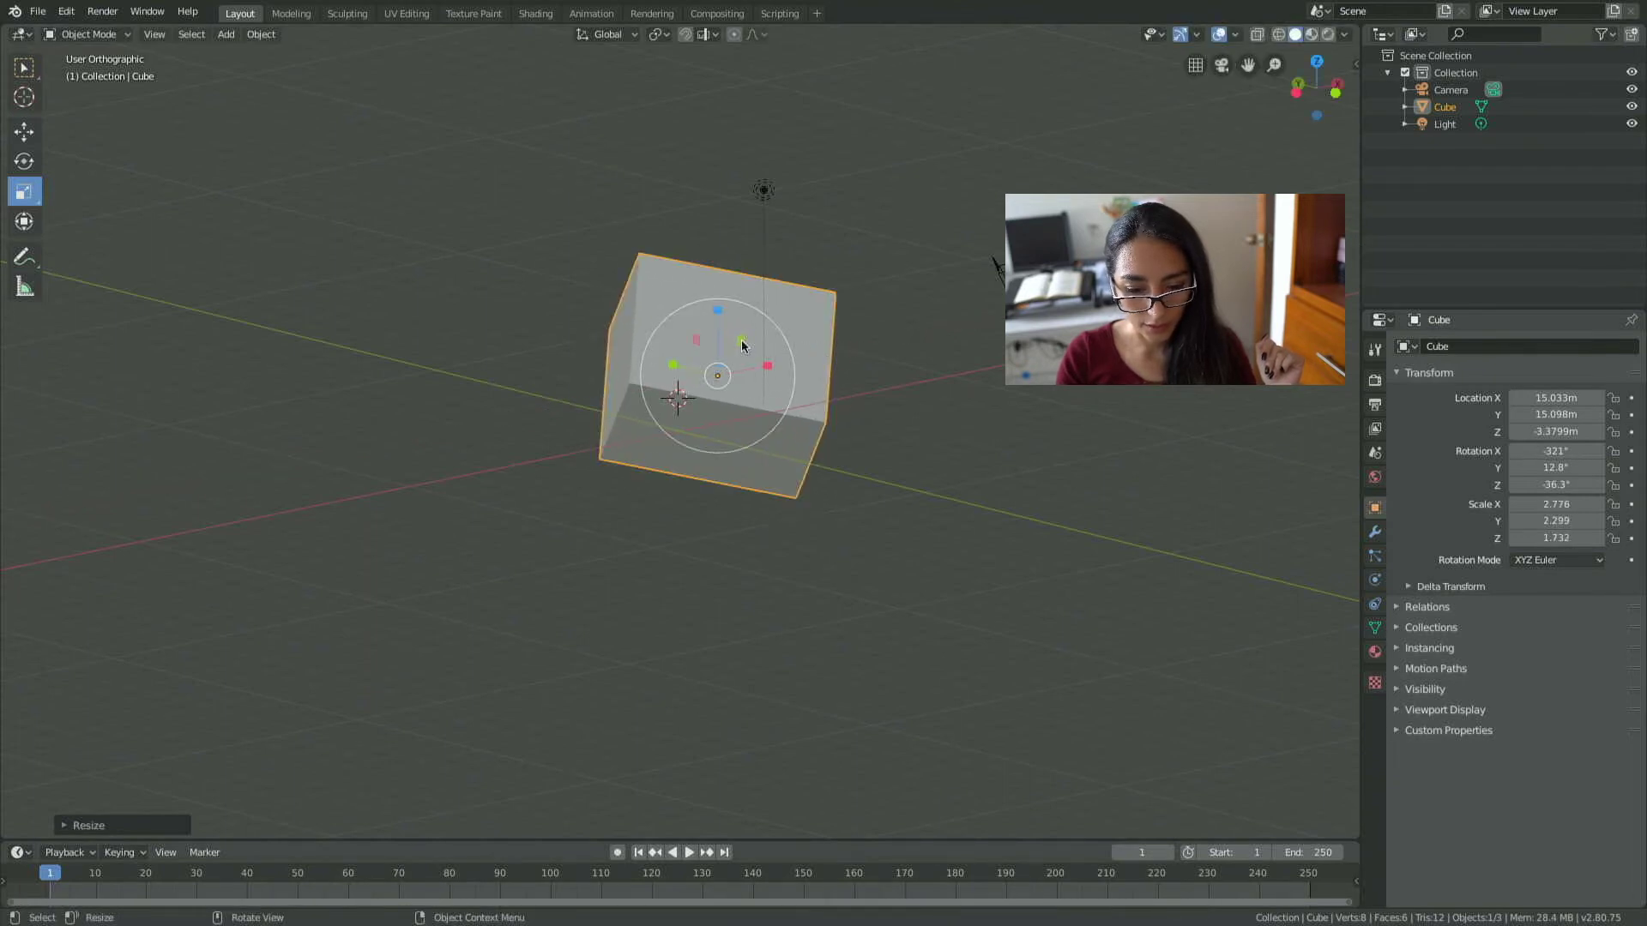
pyautogui.moveTo(742, 344); pyautogui.dragTo(746, 333)
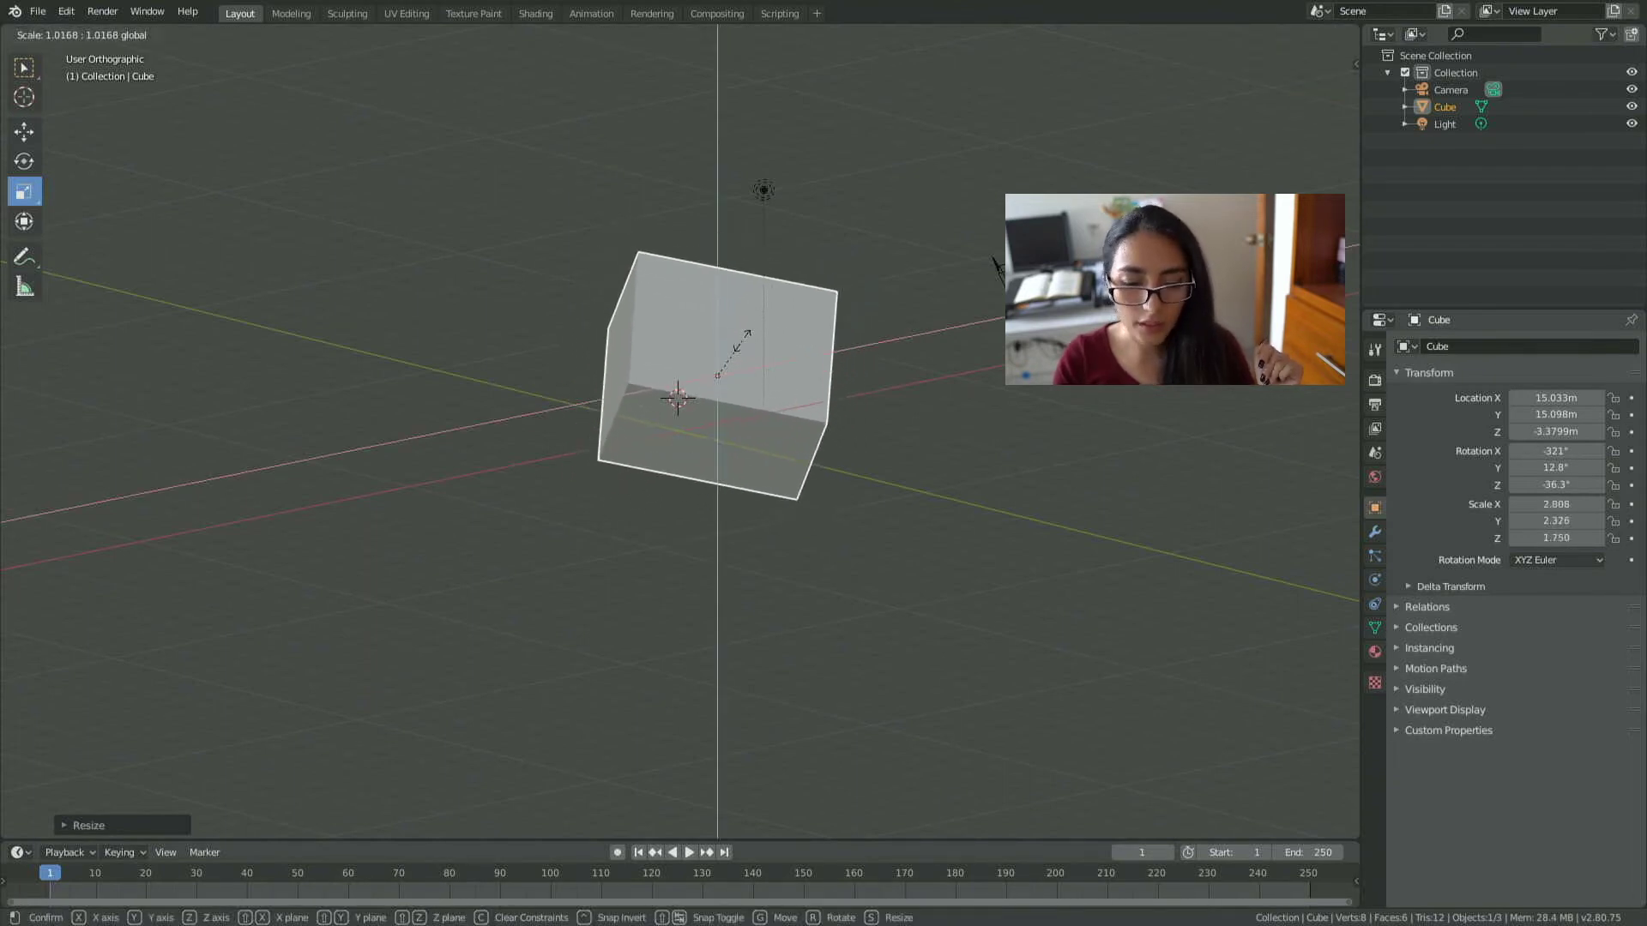
pyautogui.moveTo(743, 341); pyautogui.dragTo(718, 288)
pyautogui.press('s')
pyautogui.click(674, 371)
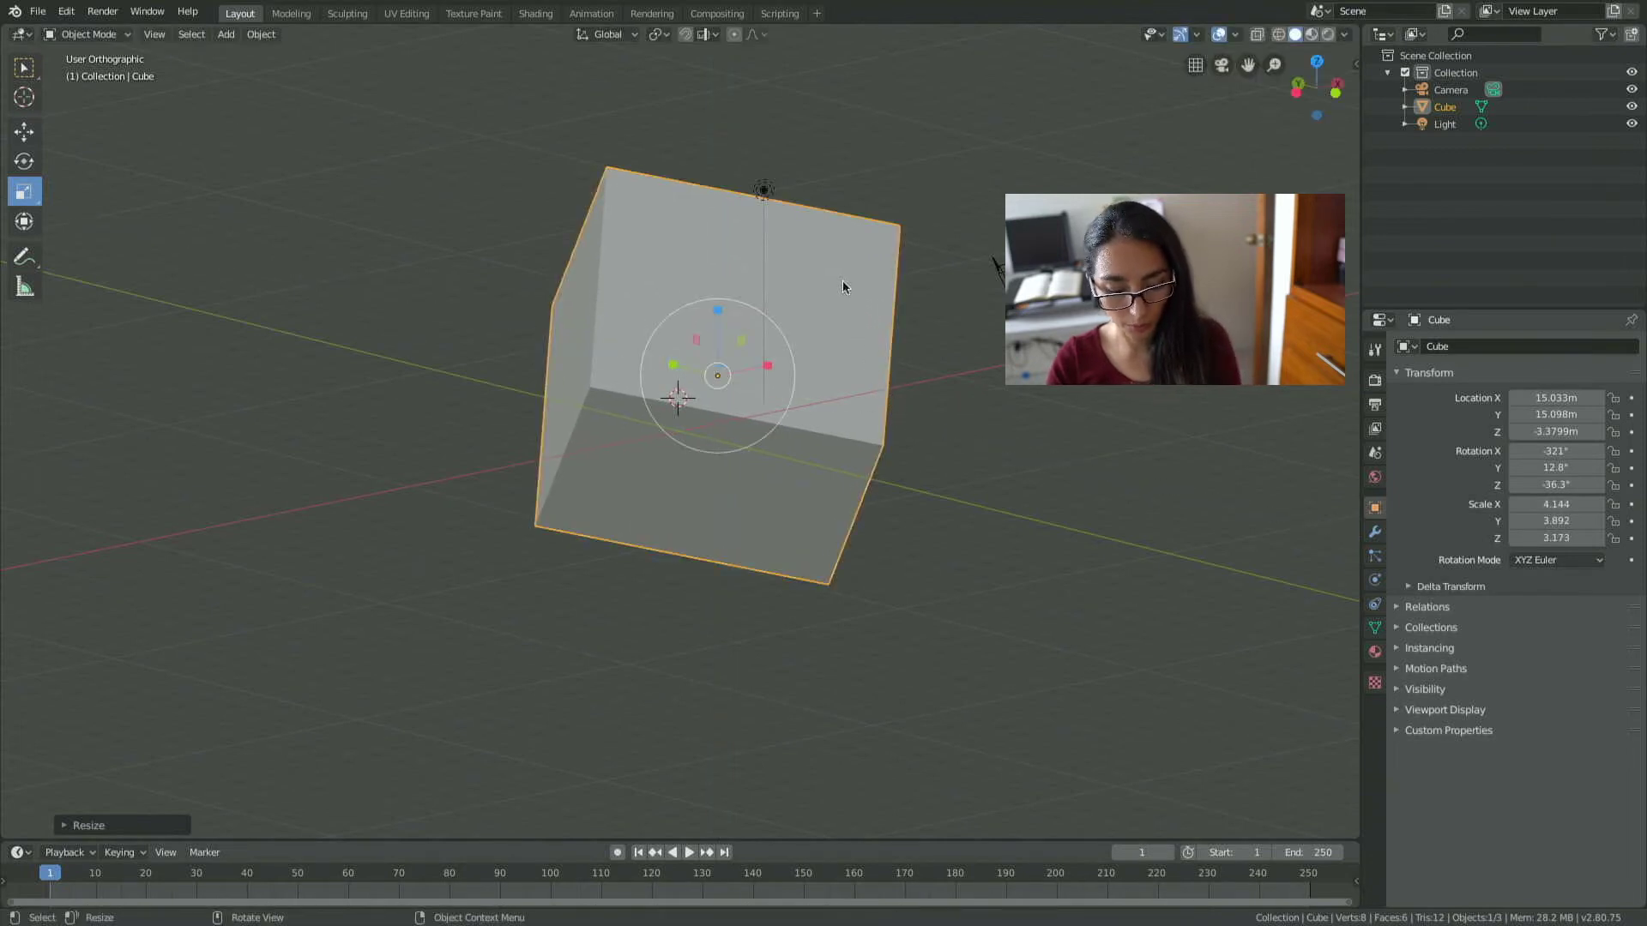
# Rotate again and stretch the cube into a thin slab scaled 0.730, 11.825, 8.059.
pyautogui.press('r')
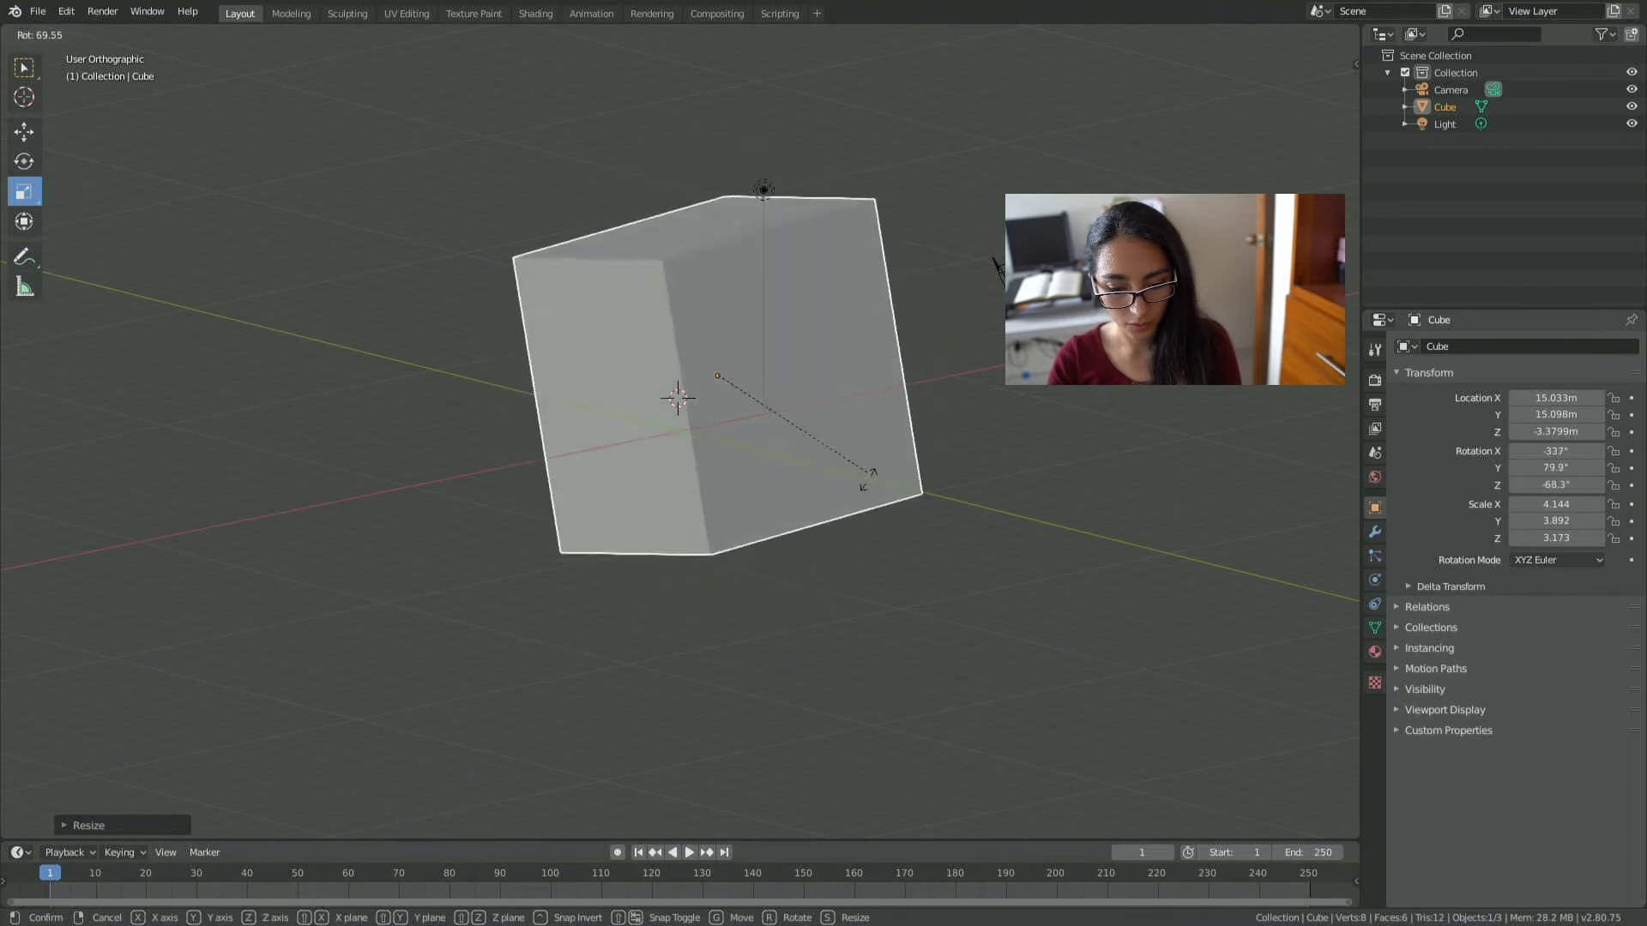
pyautogui.click(856, 504)
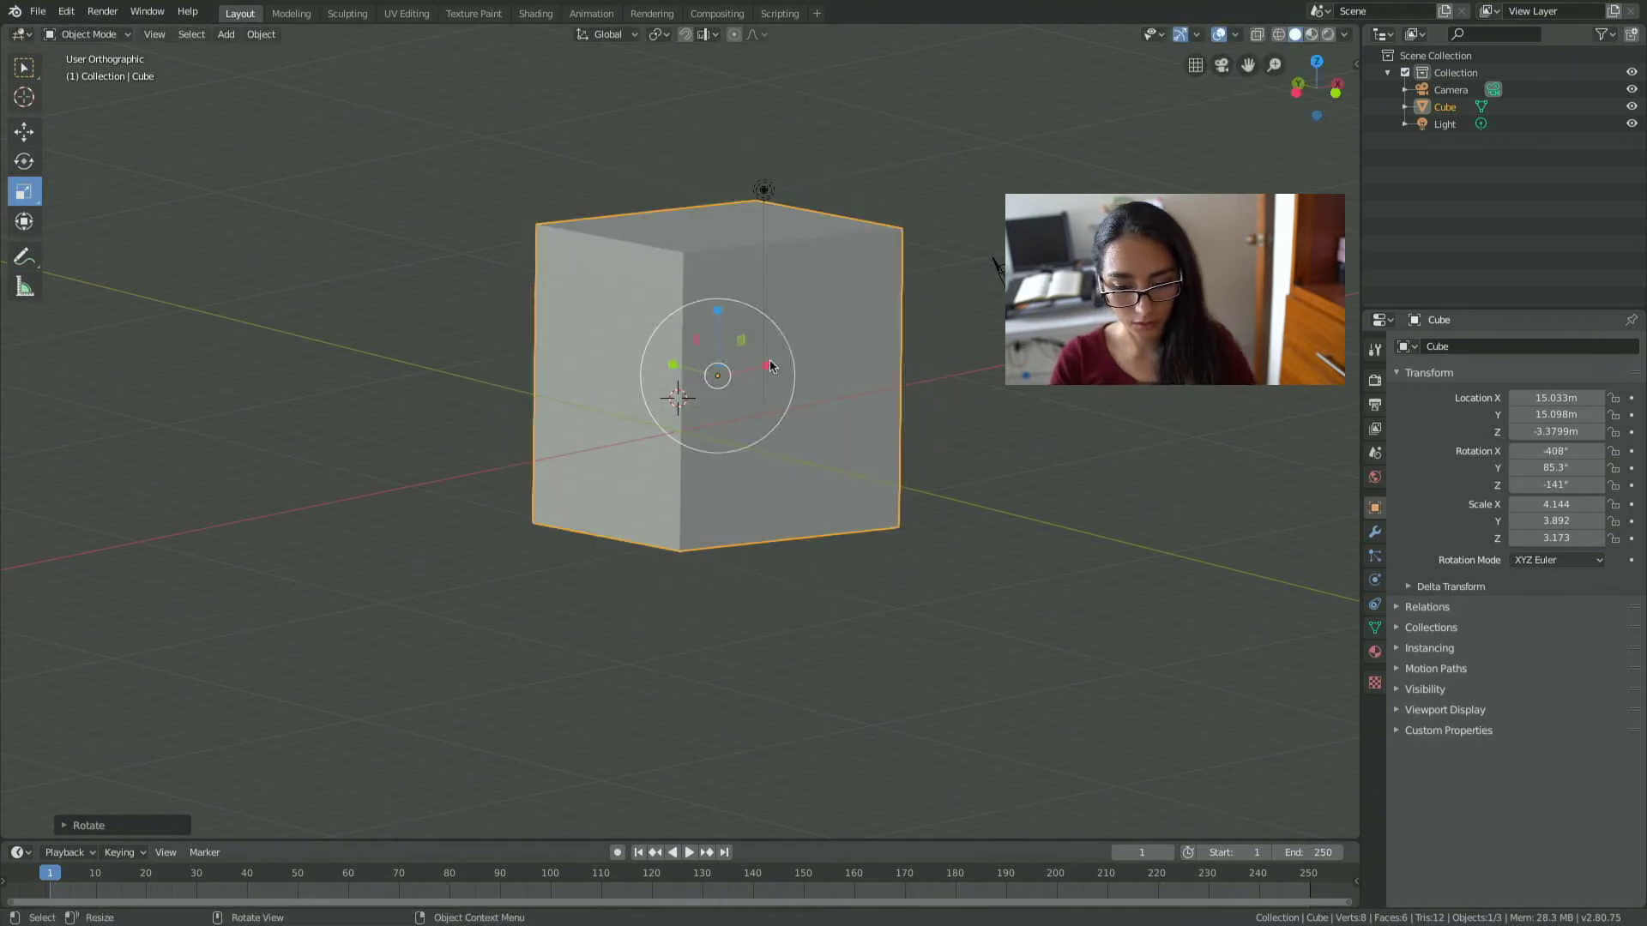
pyautogui.moveTo(769, 366); pyautogui.dragTo(869, 369)
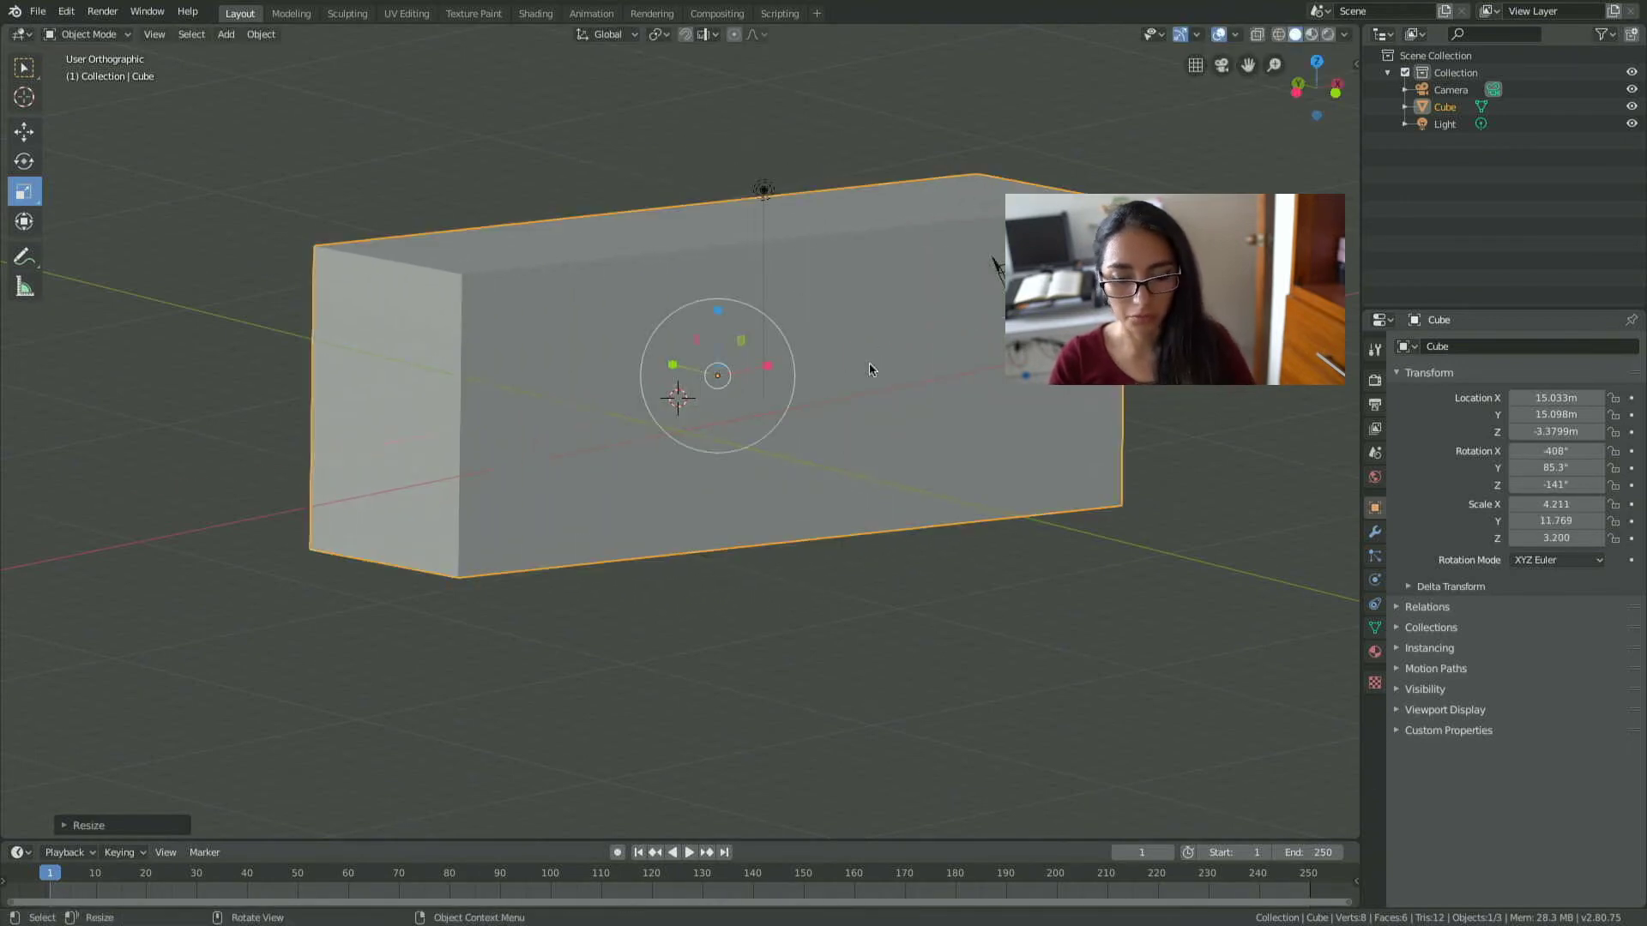
pyautogui.moveTo(718, 310); pyautogui.dragTo(724, 215)
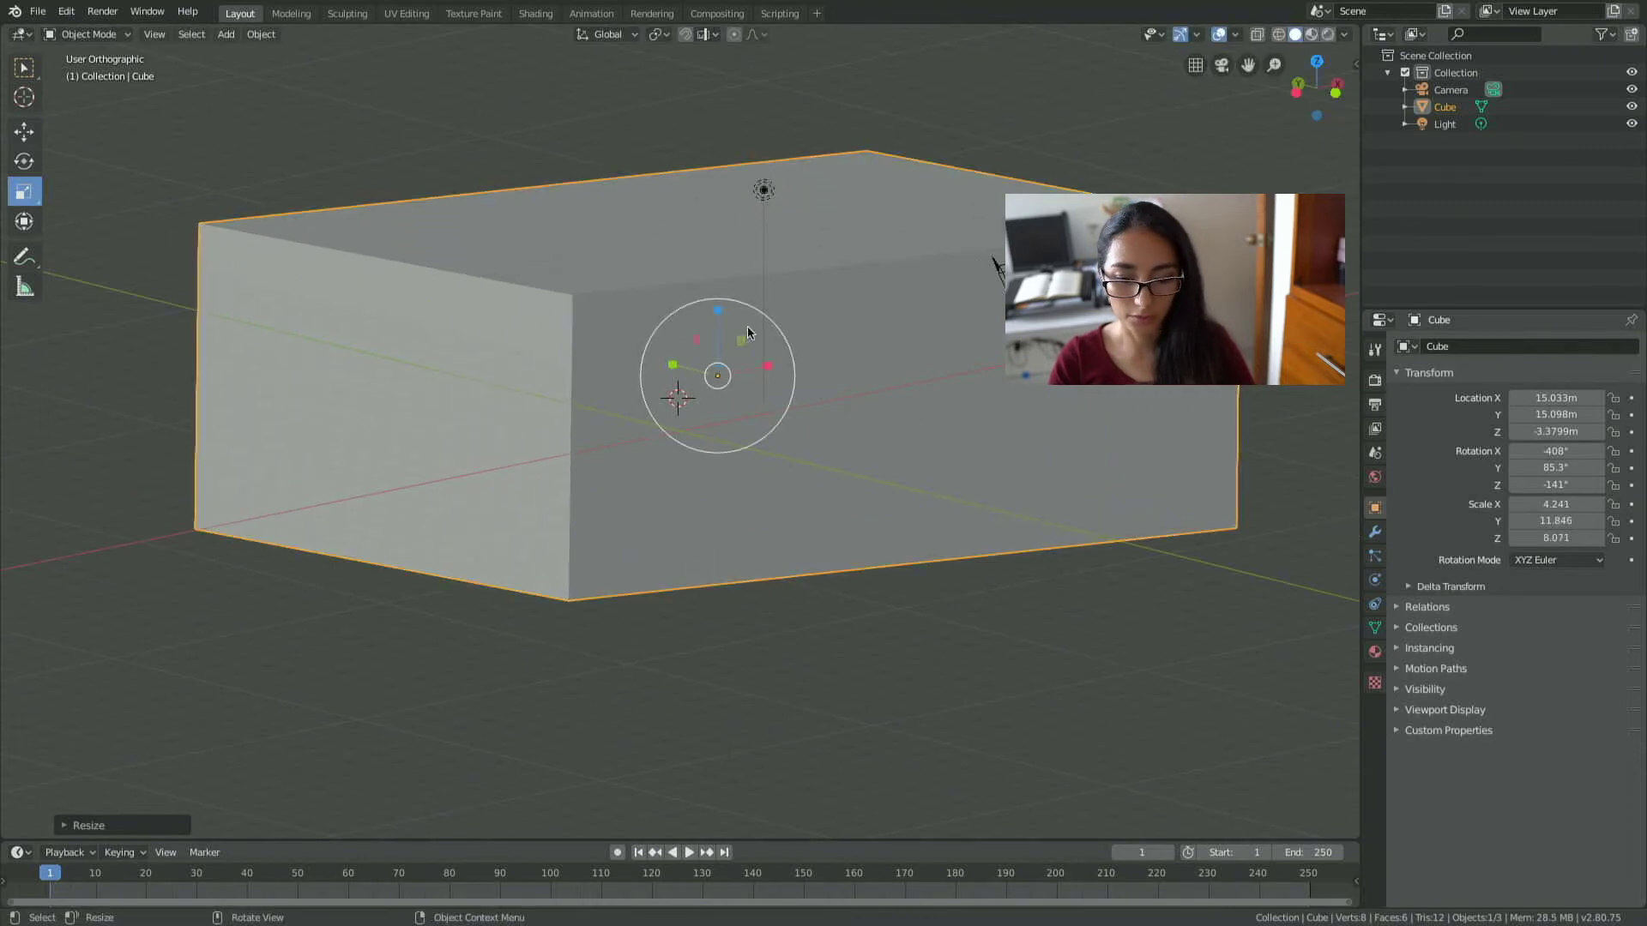
pyautogui.moveTo(719, 312); pyautogui.dragTo(721, 364)
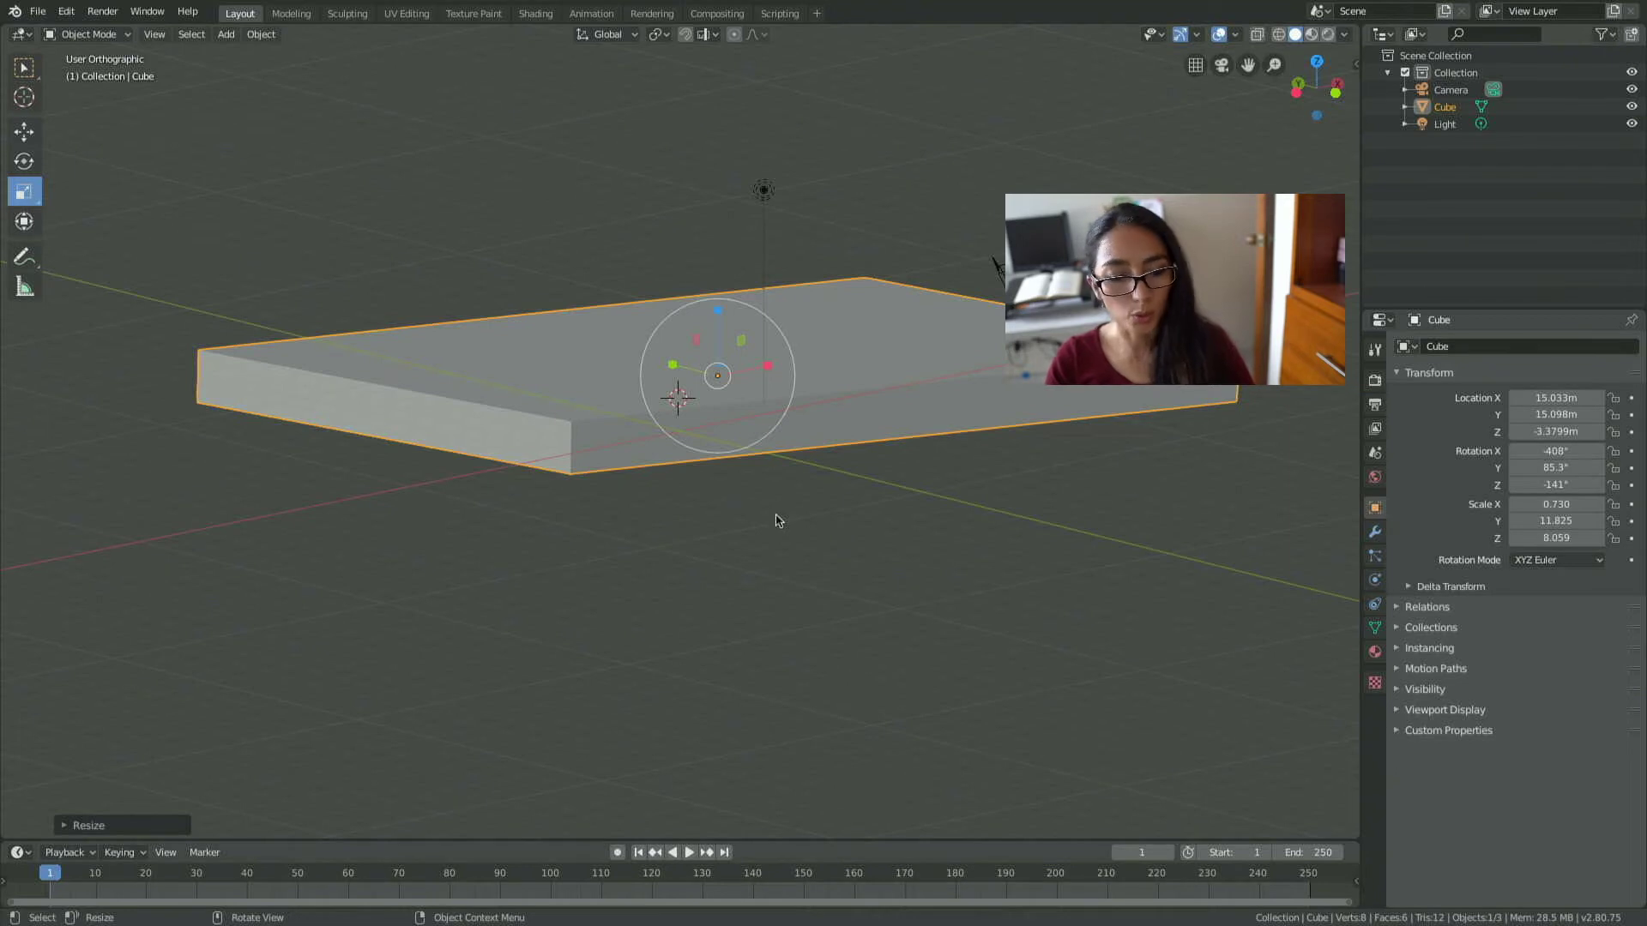
pyautogui.click(34, 225)
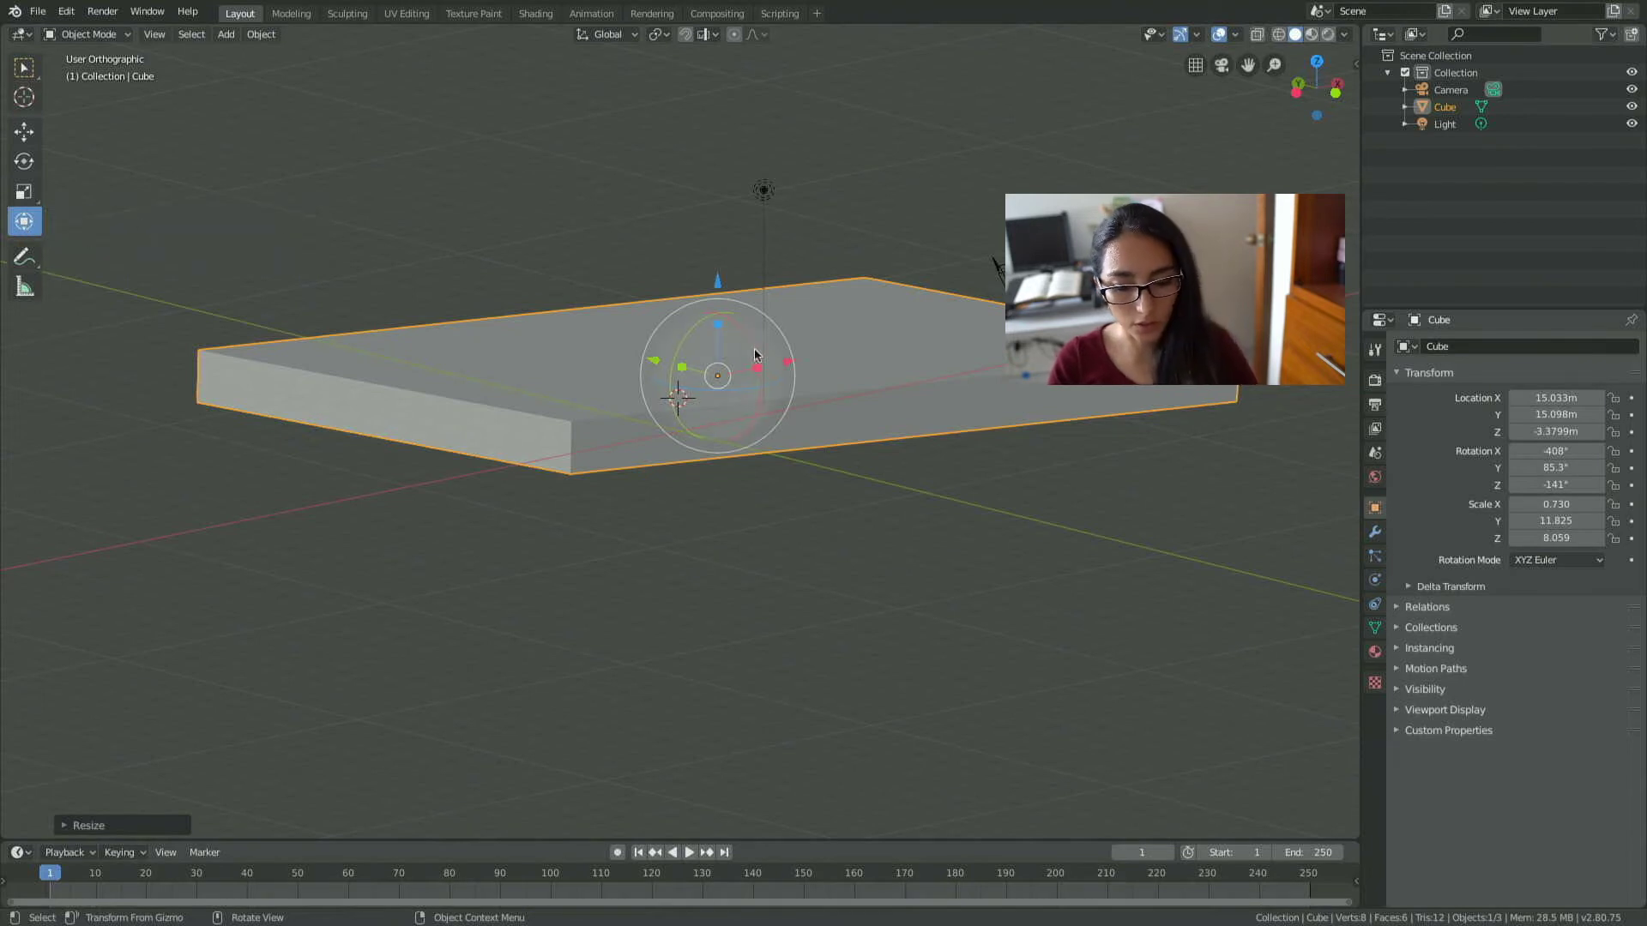
# Reposition the slab to X 15.099 m, Y 14.578 m, Z -0.31385 m with scale 0.578, 17.543, 6.560.
pyautogui.moveTo(786, 364); pyautogui.dragTo(776, 370)
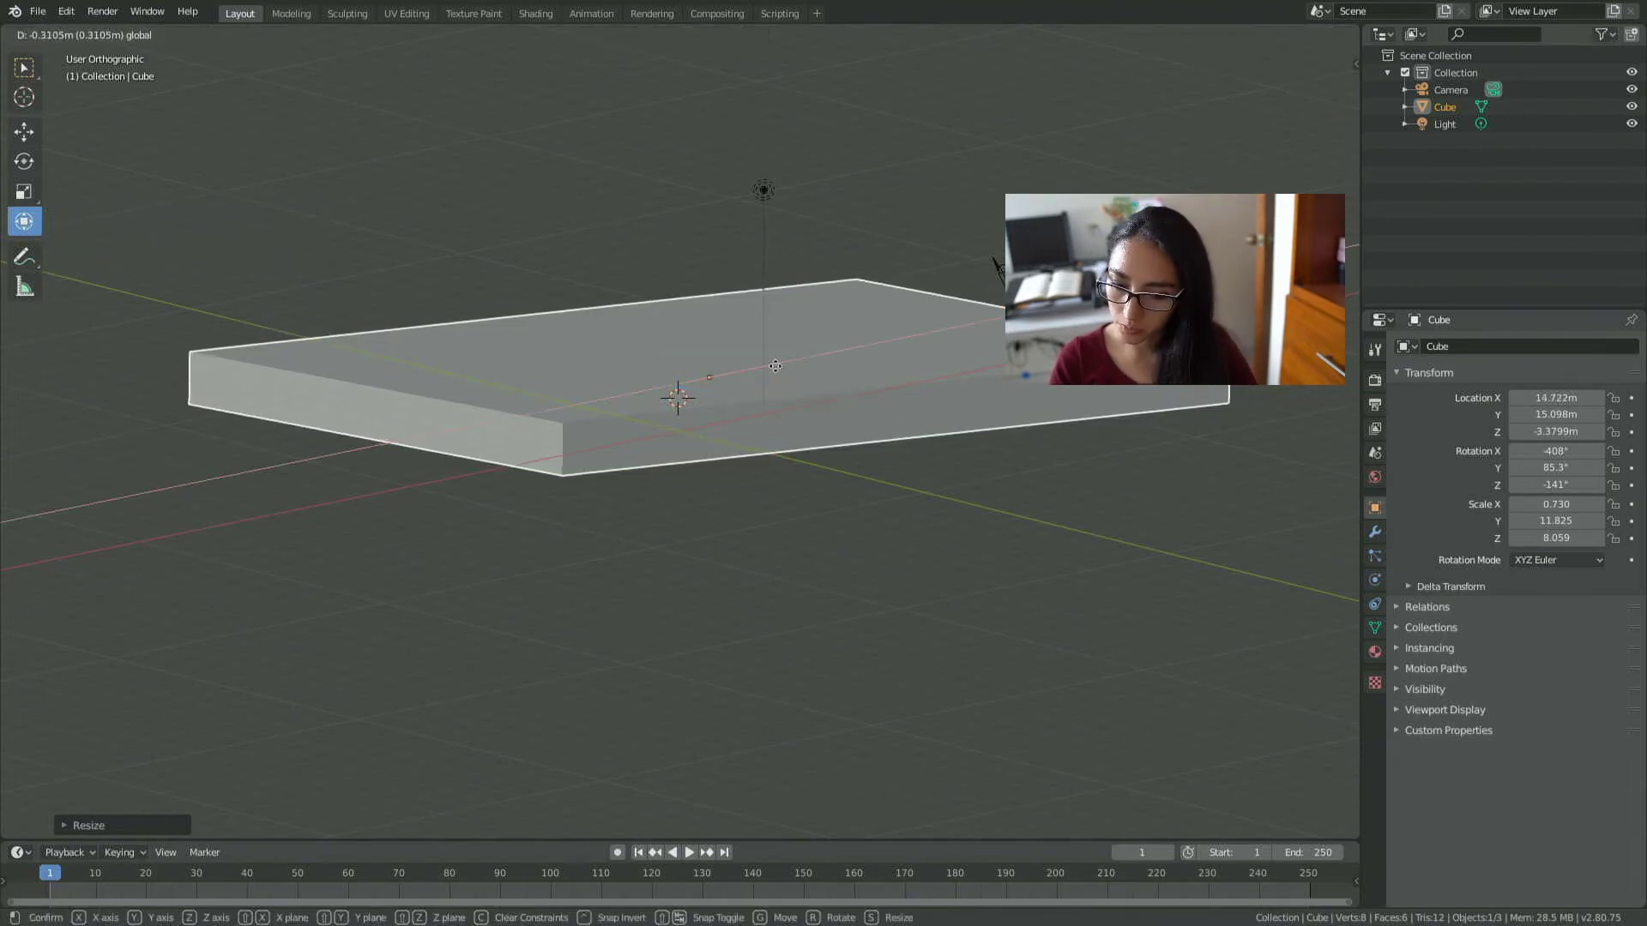
pyautogui.moveTo(710, 288); pyautogui.dragTo(726, 257)
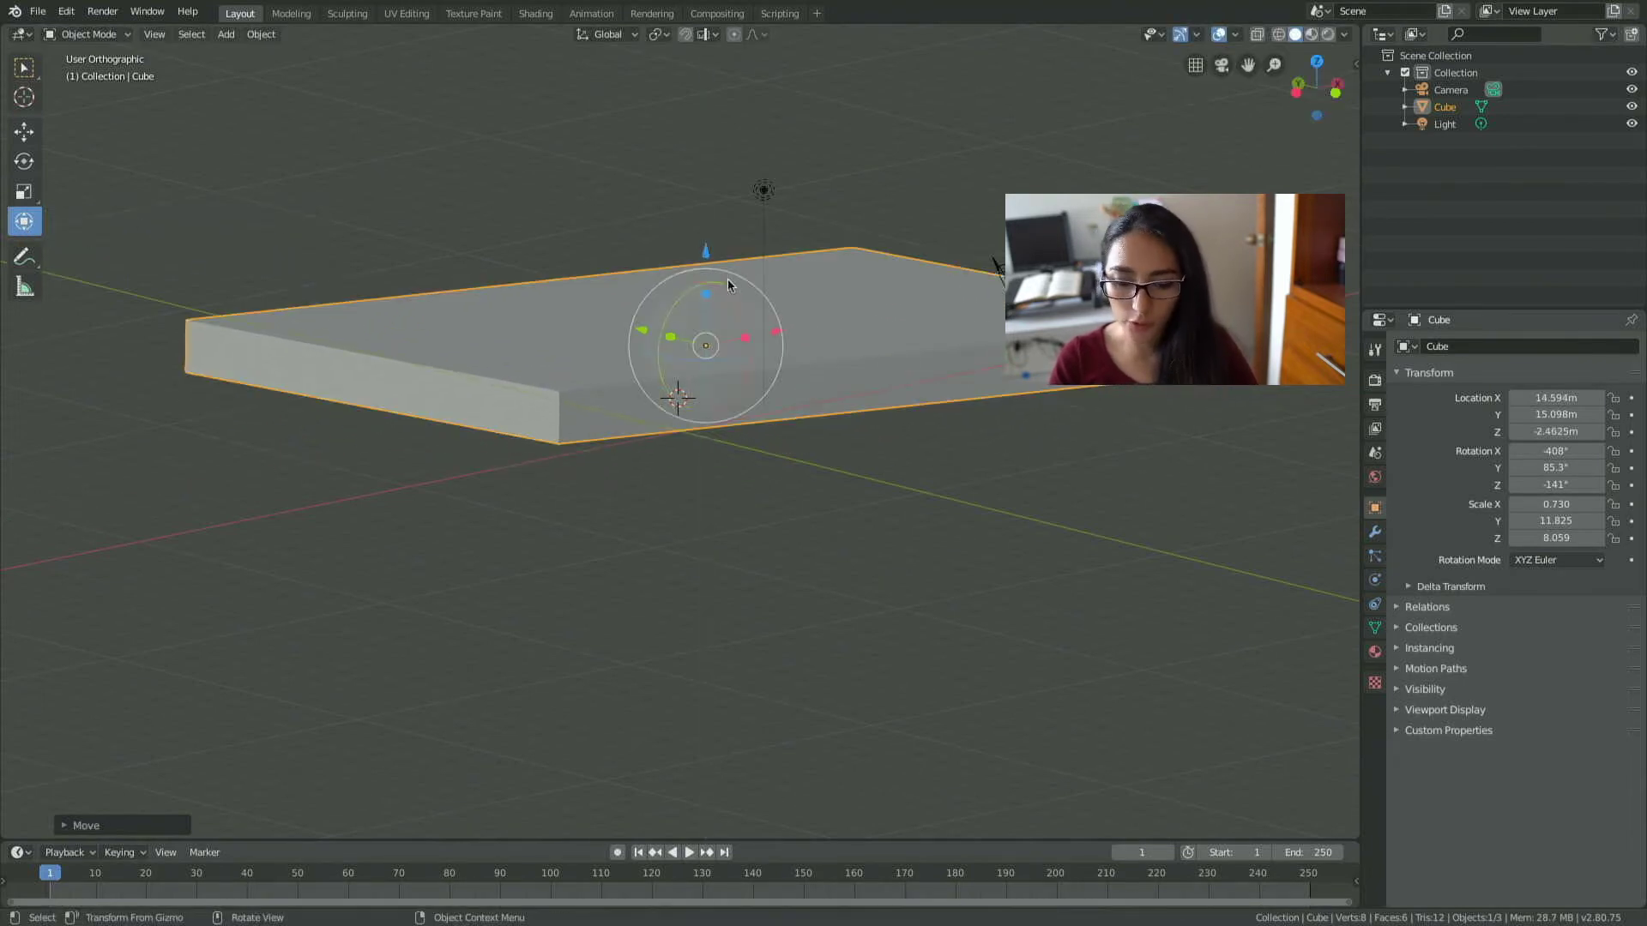
pyautogui.moveTo(742, 344); pyautogui.dragTo(745, 344)
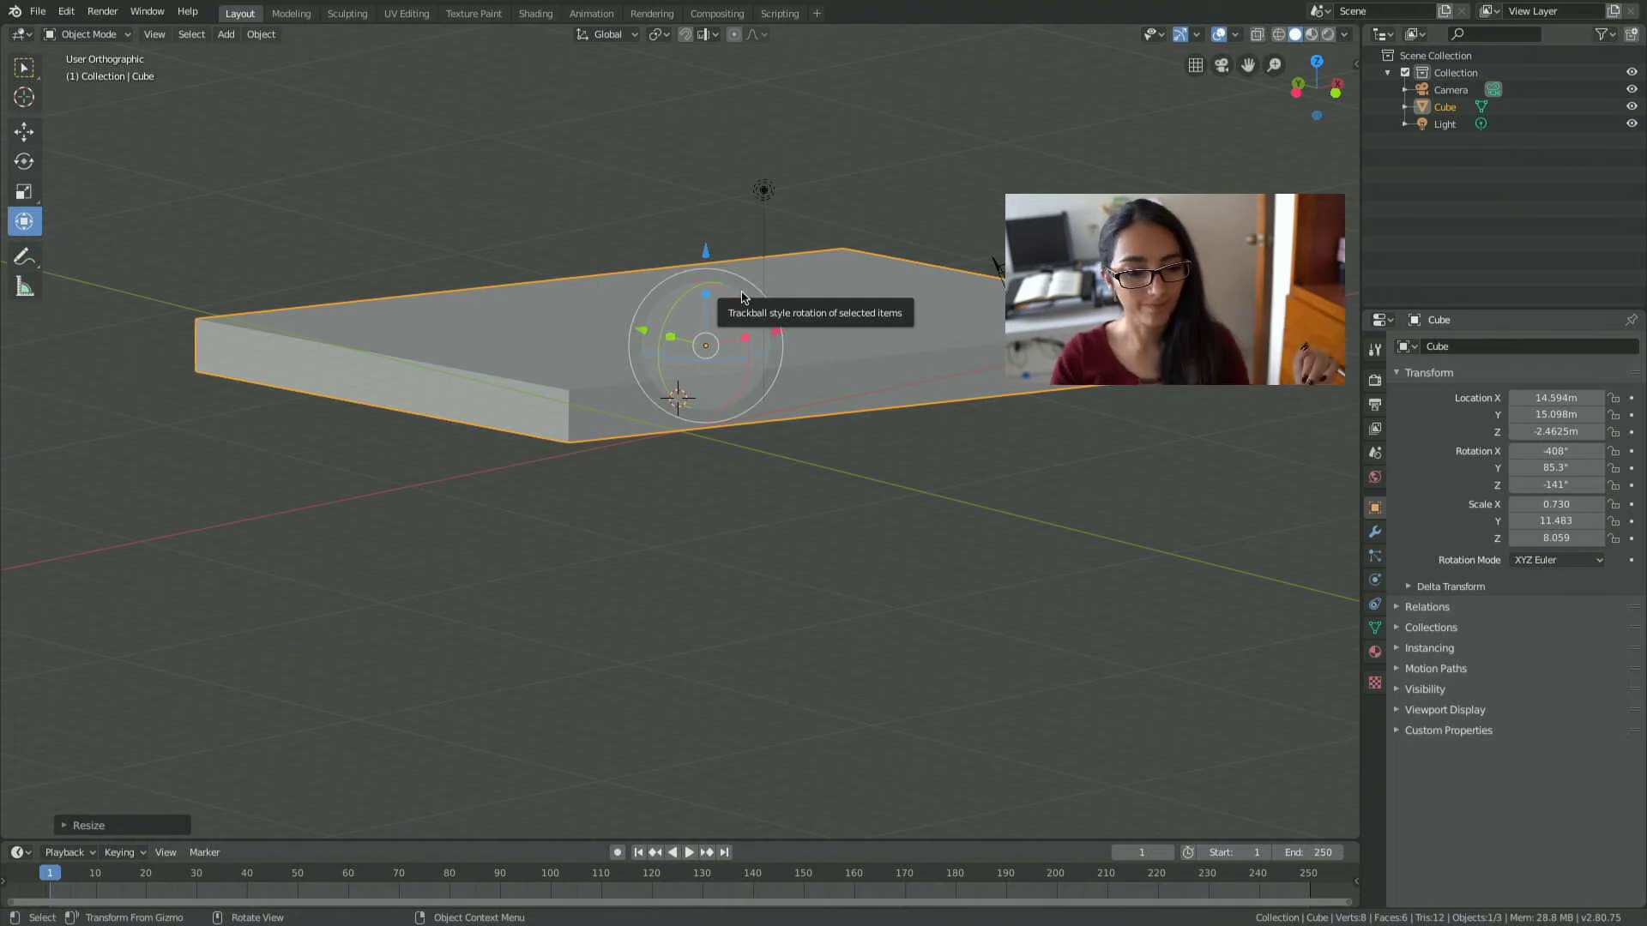
pyautogui.moveTo(713, 258); pyautogui.dragTo(720, 202)
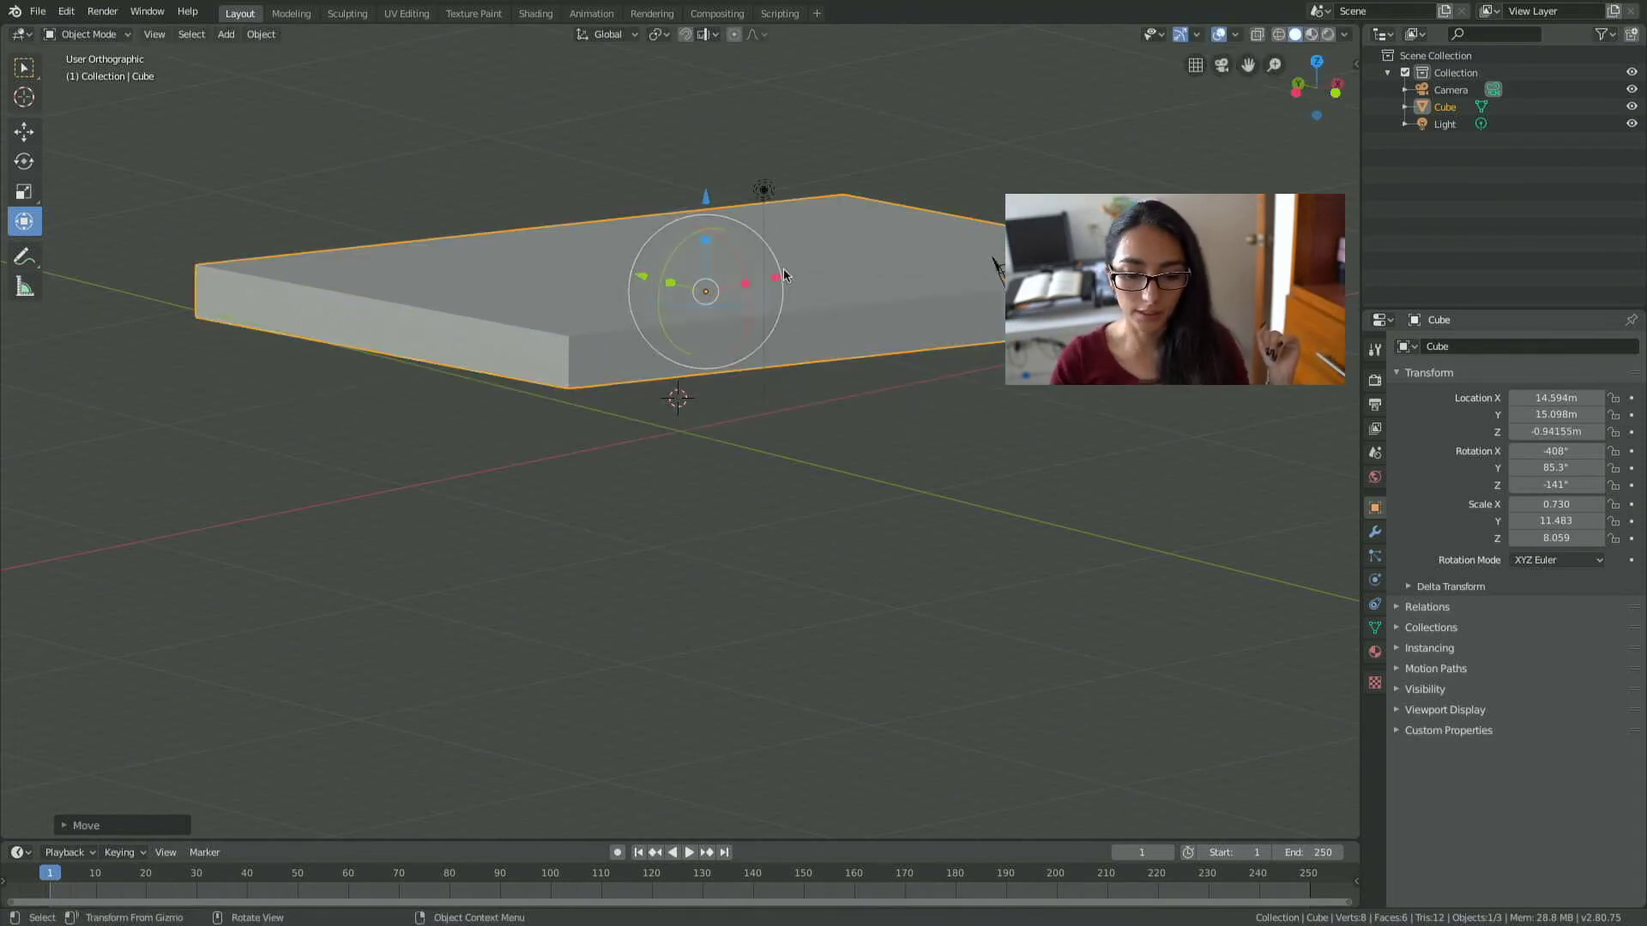
pyautogui.moveTo(784, 268)
pyautogui.mouseDown()
pyautogui.moveTo(803, 288)
pyautogui.moveTo(734, 233)
pyautogui.moveTo(723, 169)
pyautogui.mouseUp()
pyautogui.moveTo(719, 273)
pyautogui.mouseDown()
pyautogui.moveTo(773, 265)
pyautogui.moveTo(742, 302)
pyautogui.moveTo(744, 283)
pyautogui.mouseUp()
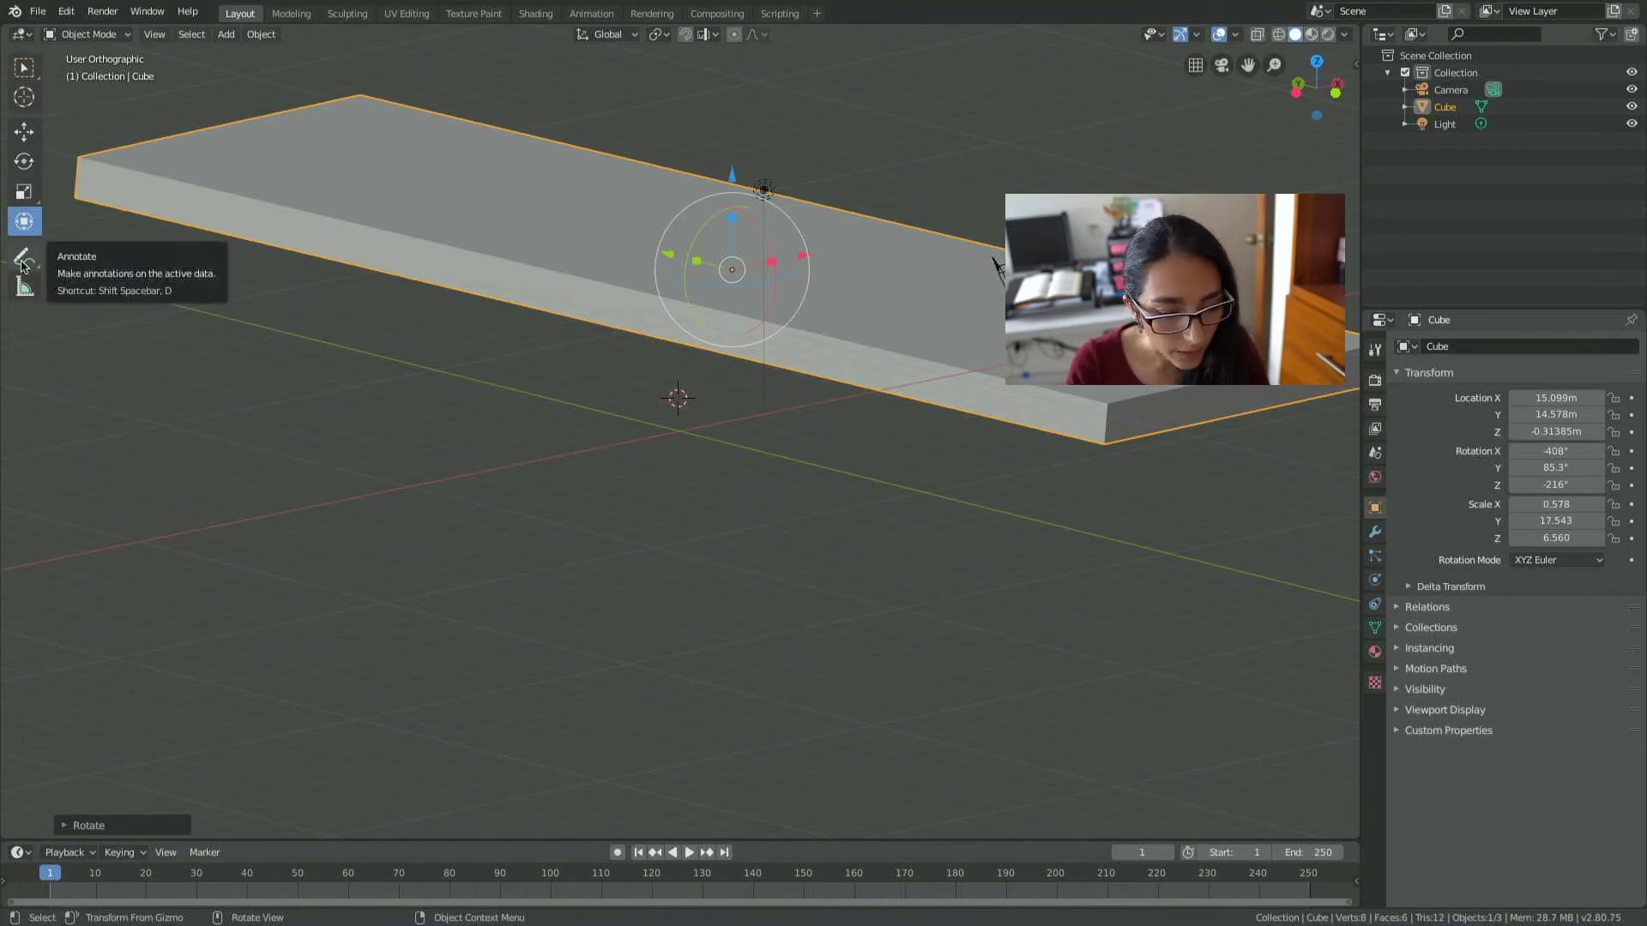
pyautogui.click(22, 265)
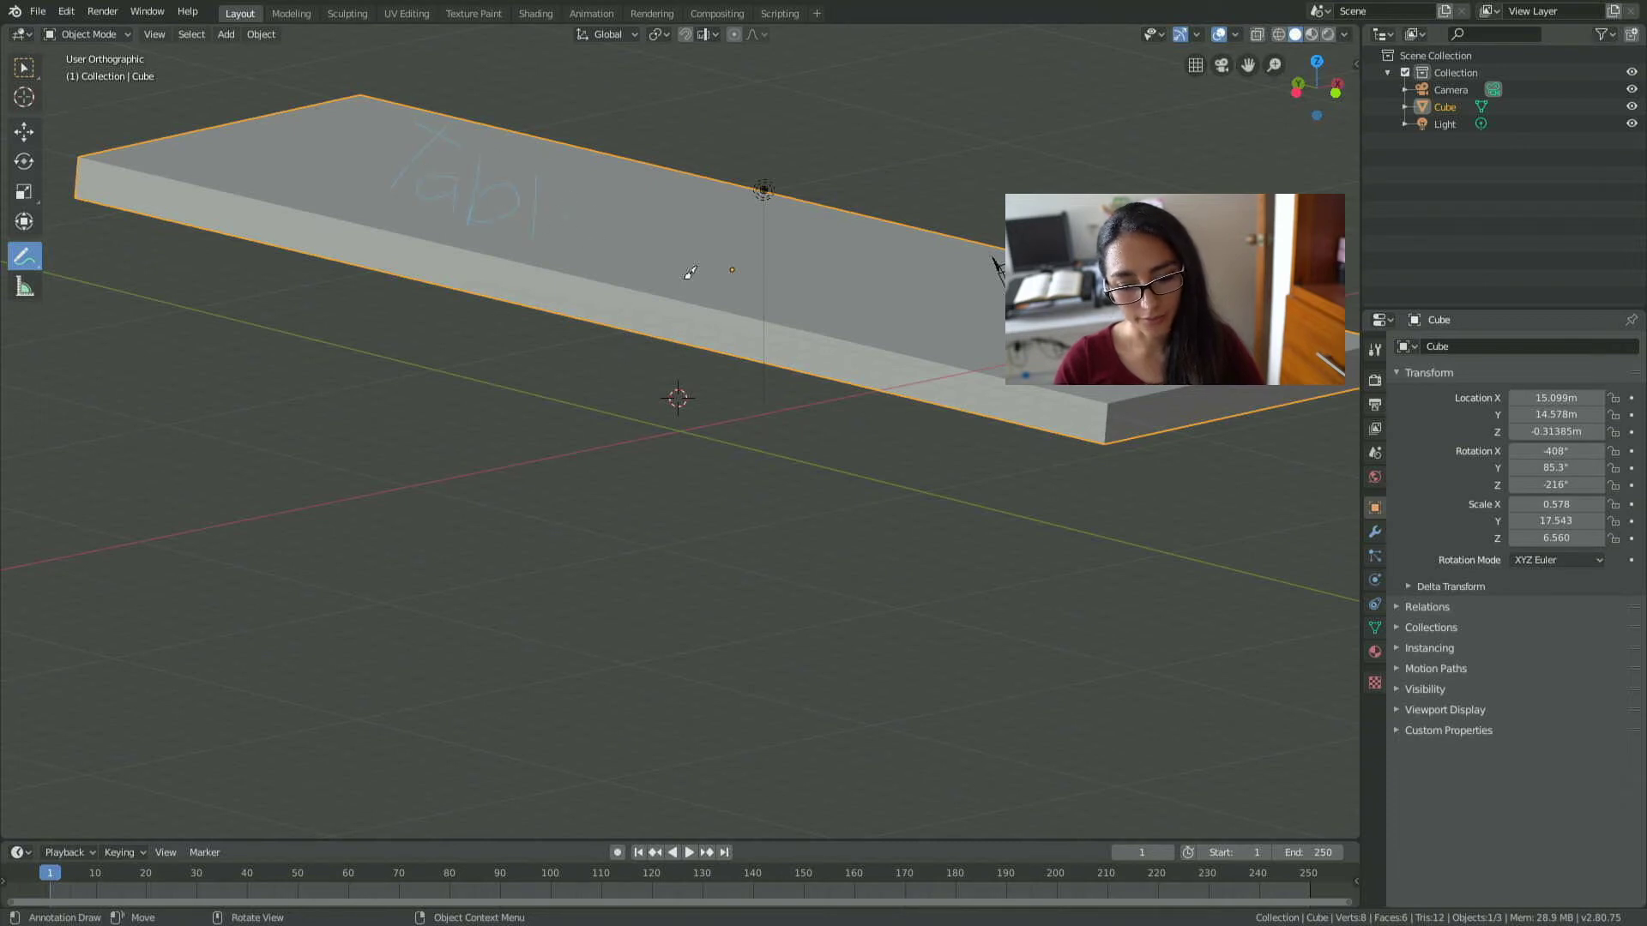
# Zoom in and out on the annotated slab.
pyautogui.scroll(2, 690, 273)
pyautogui.scroll(-2, 689, 273)
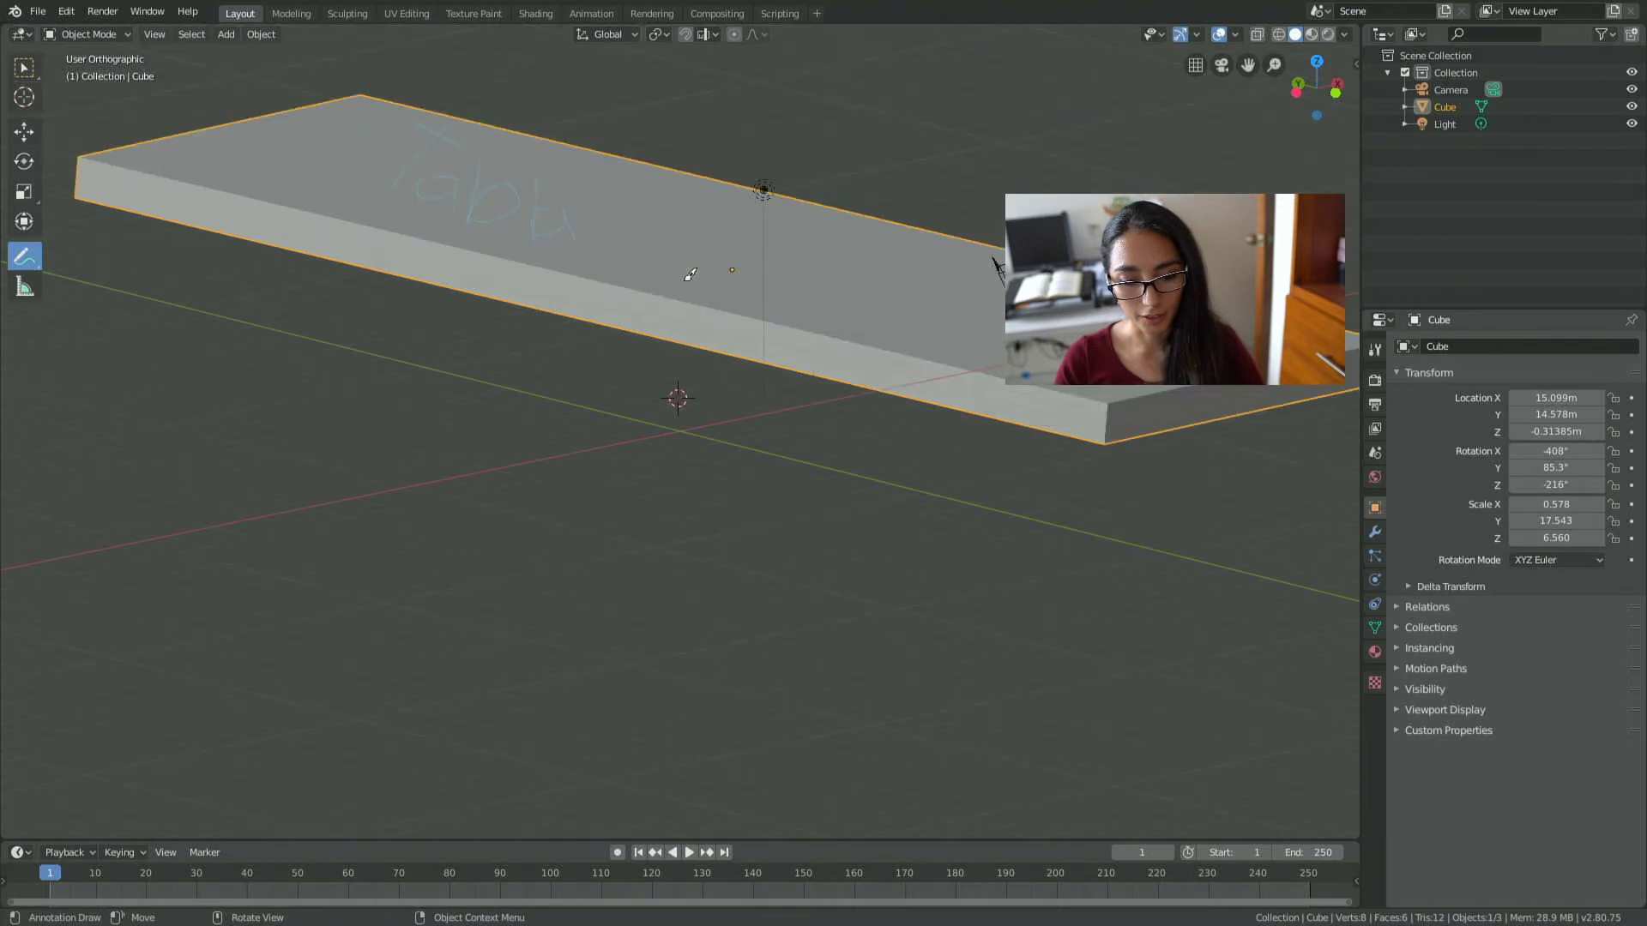
pyautogui.scroll(-3, 690, 272)
pyautogui.scroll(-1, 690, 273)
pyautogui.scroll(-4, 683, 276)
pyautogui.scroll(7, 684, 275)
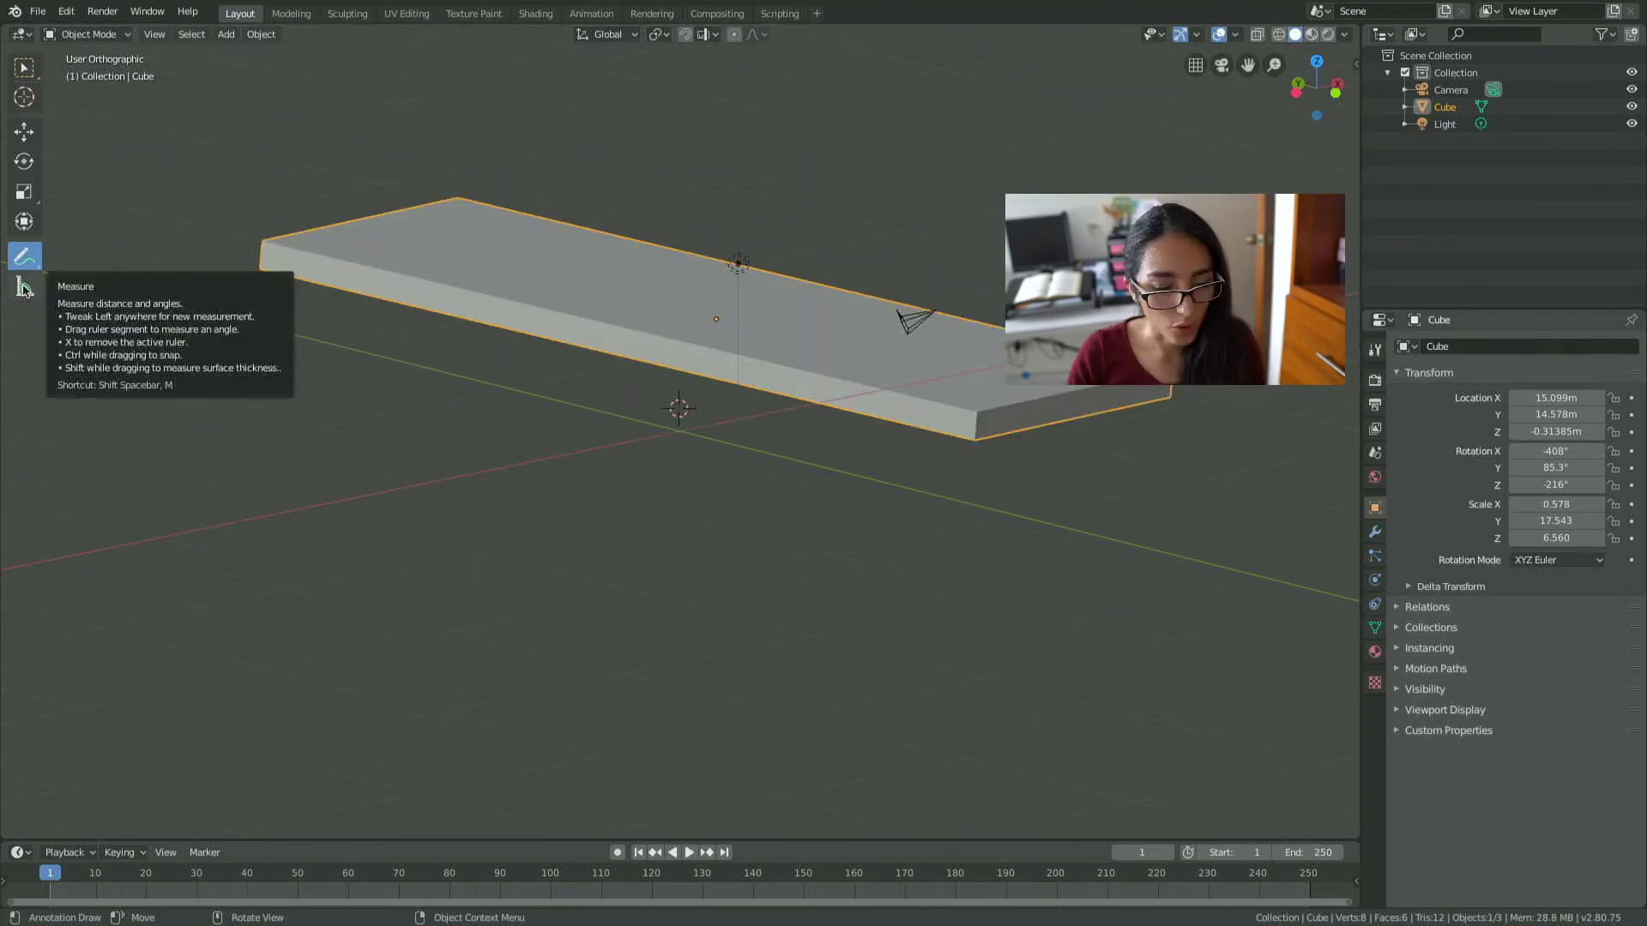
# Measure the slab's short edge (3.27051 m) and its long edge with the Measure tool.
pyautogui.click(23, 288)
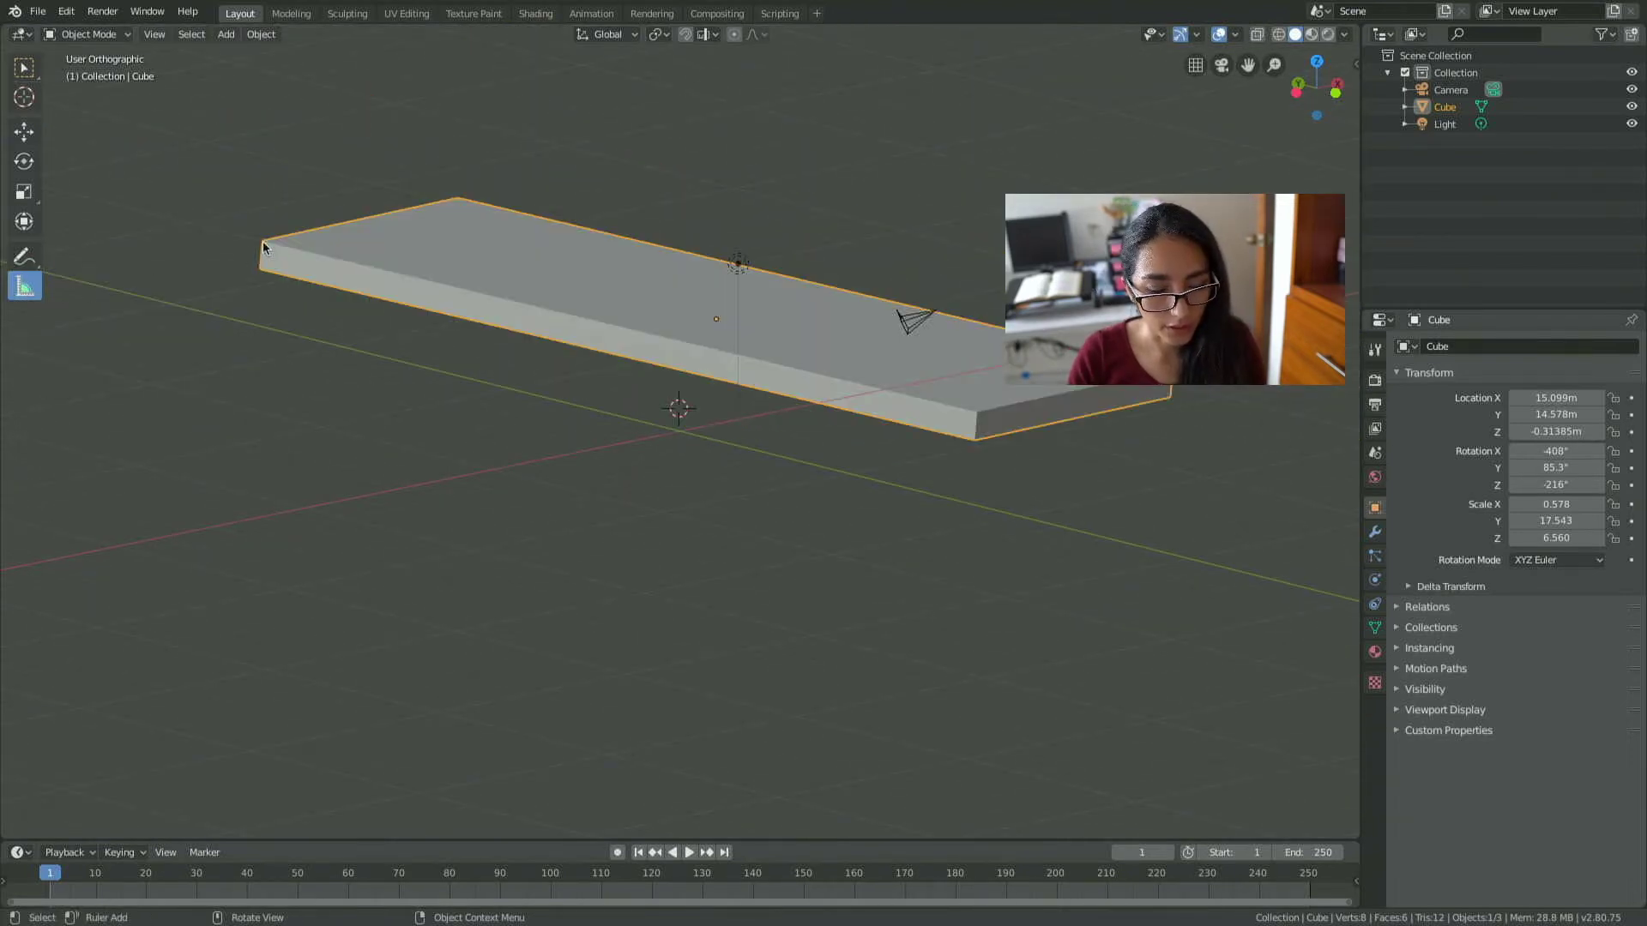
pyautogui.moveTo(606, 324); pyautogui.dragTo(585, 400)
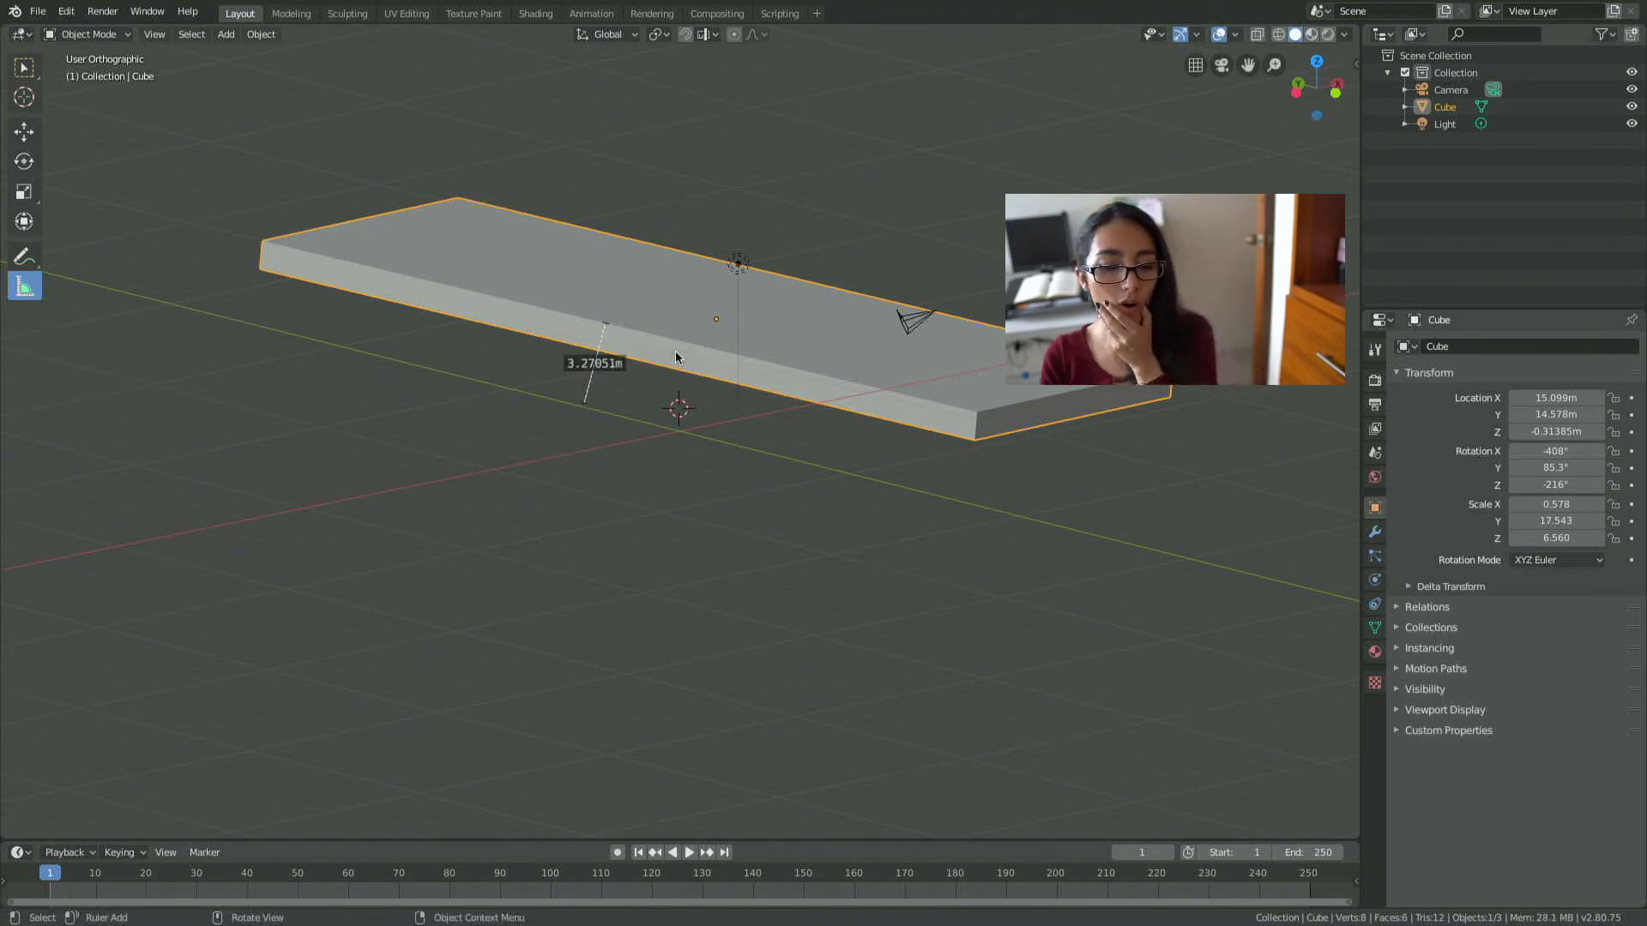
pyautogui.moveTo(263, 246); pyautogui.dragTo(981, 419)
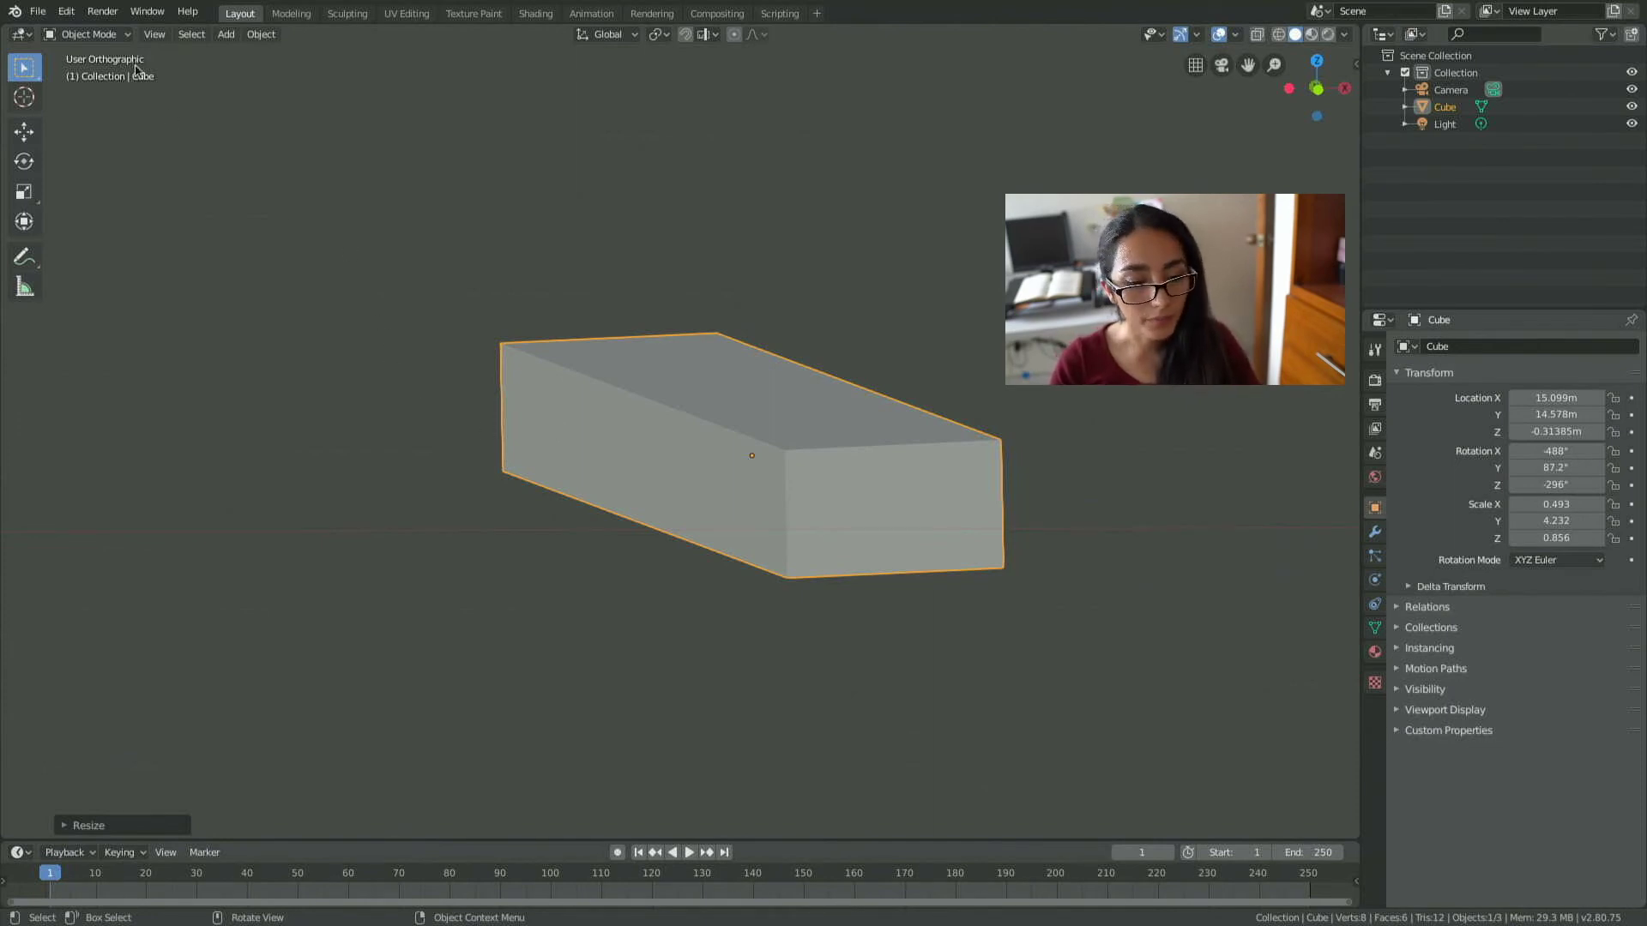
# Put the box into Edit Mode with Face select mode active.
pyautogui.click(125, 39)
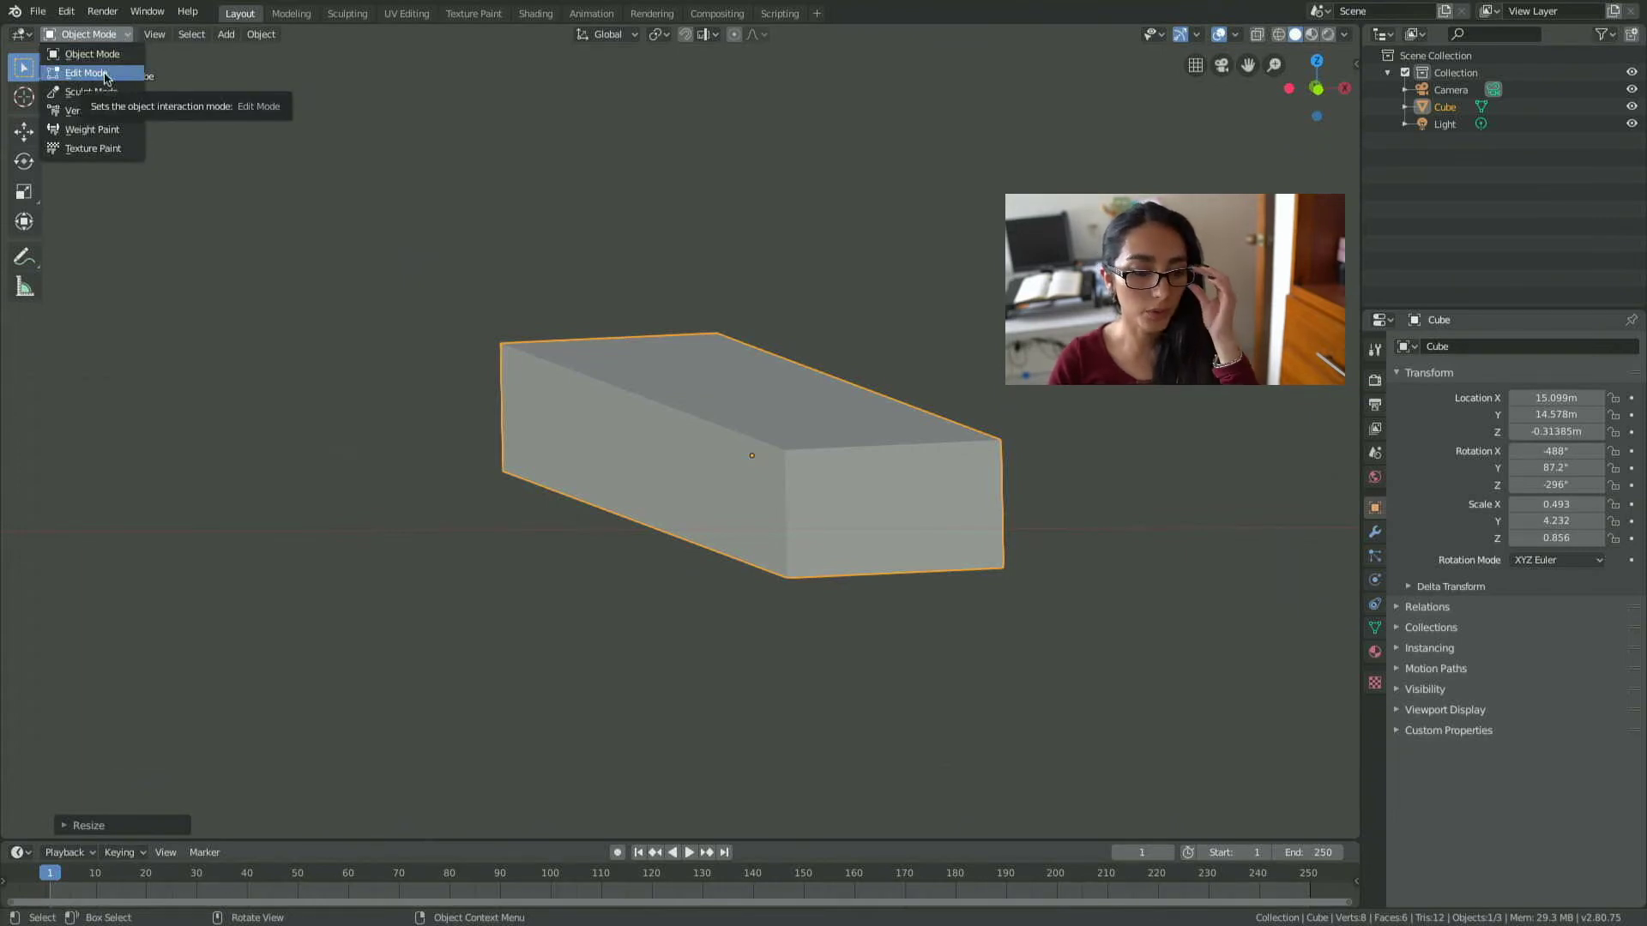
pyautogui.click(104, 76)
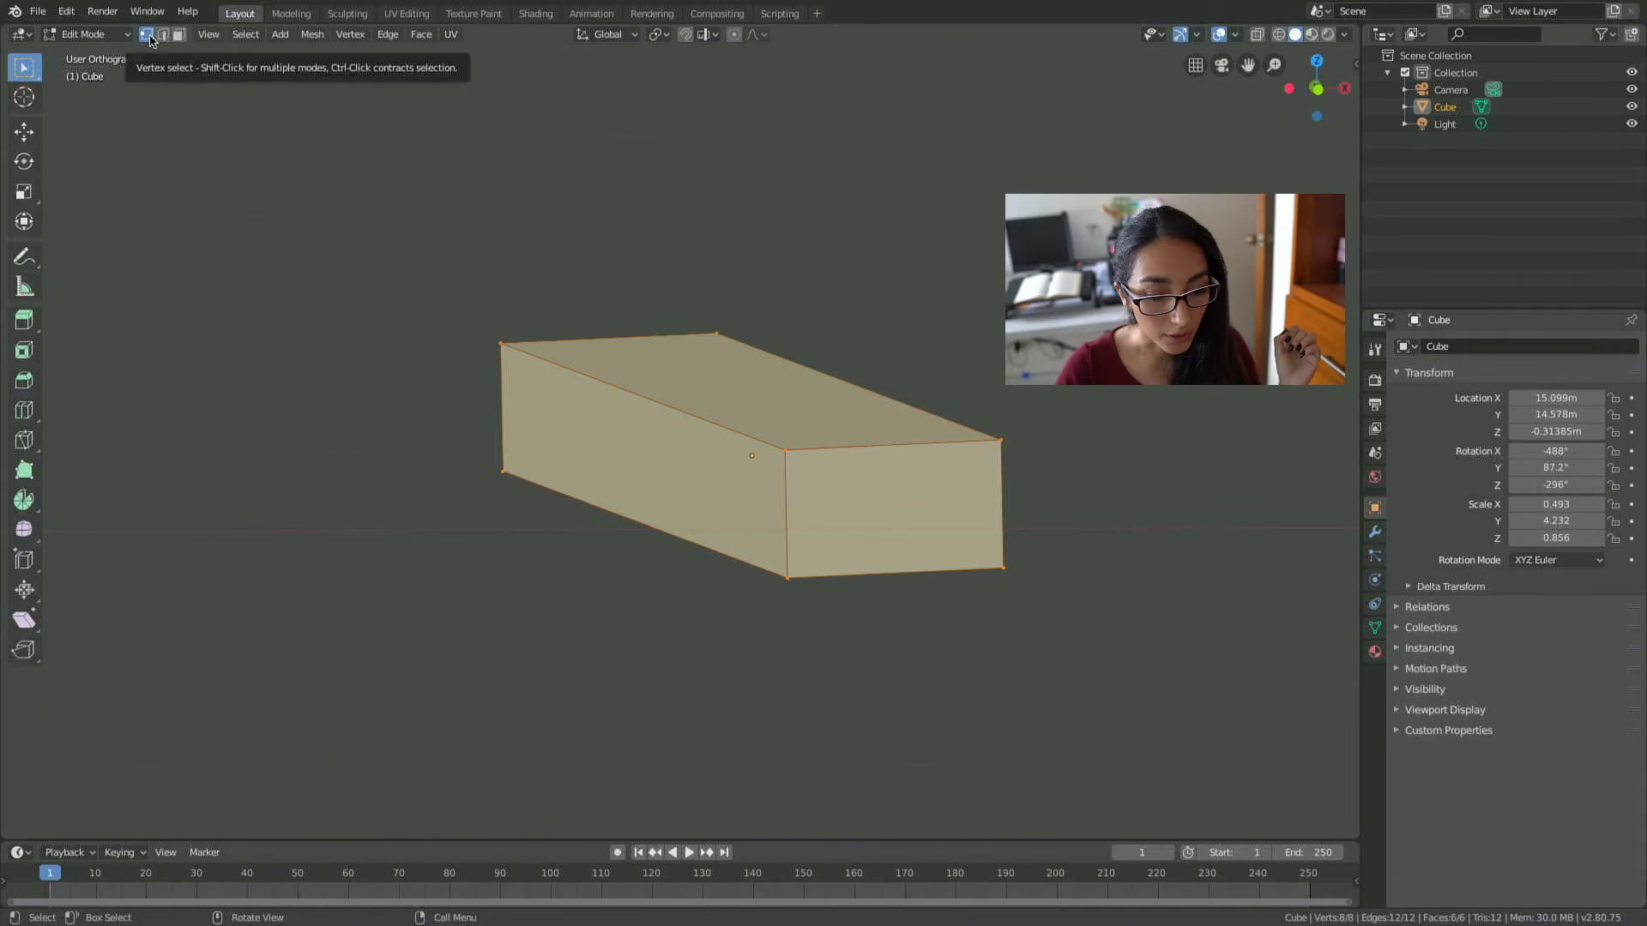
pyautogui.click(178, 36)
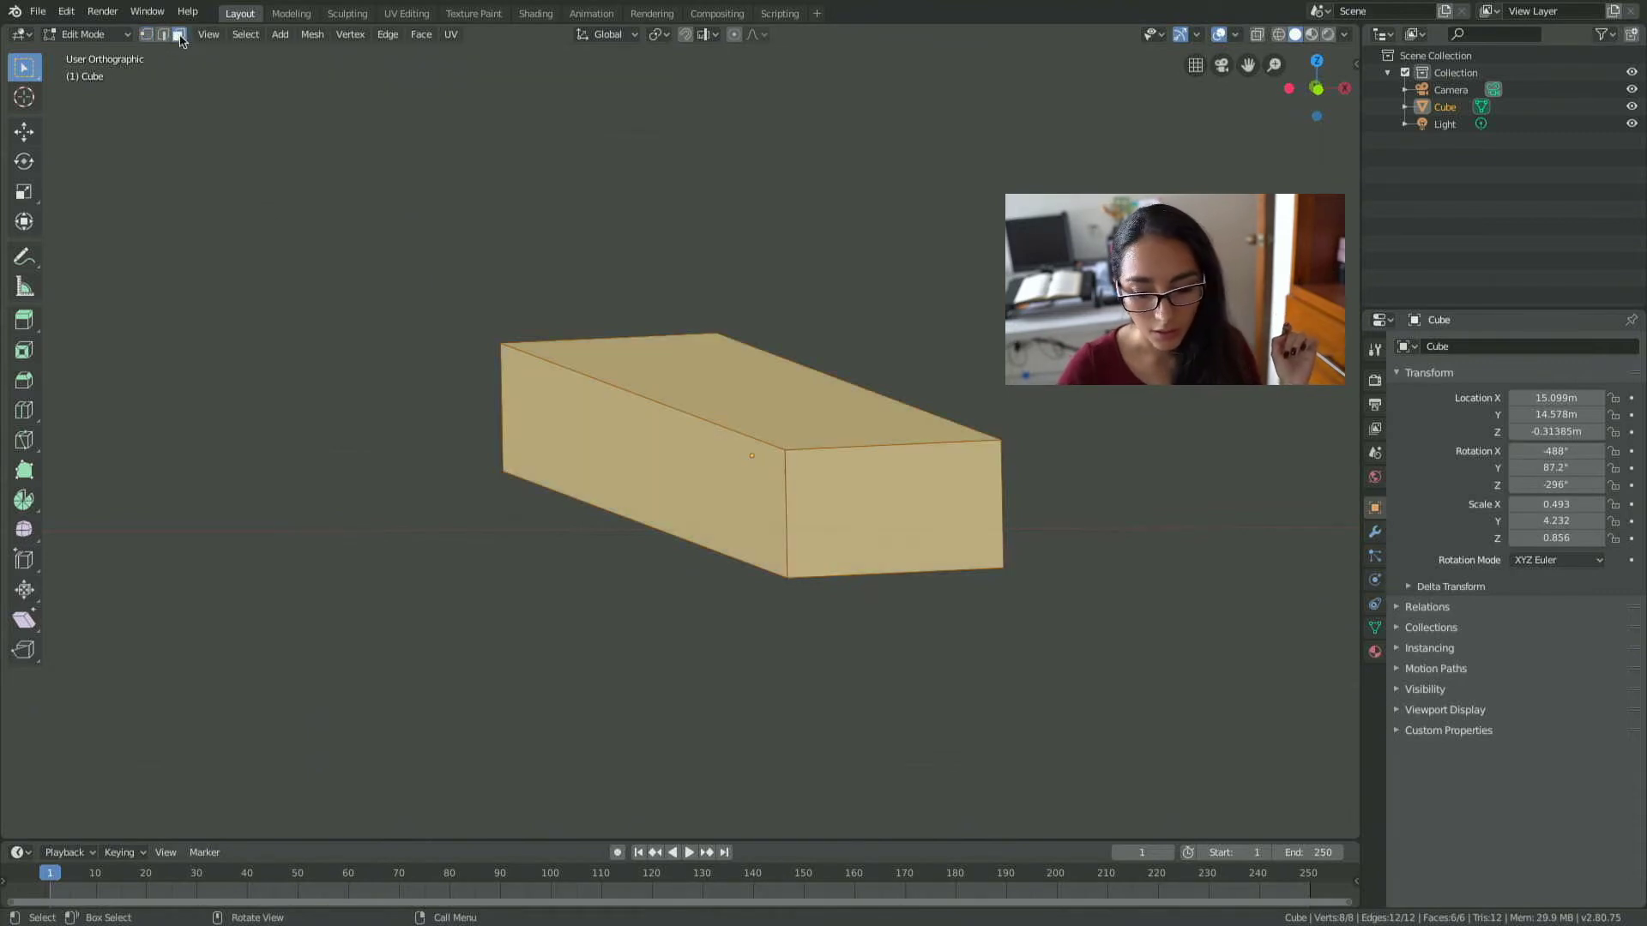
# Select the box's front, top and long side faces in turn, ending on the front face.
pyautogui.click(849, 490)
pyautogui.click(841, 405)
pyautogui.click(728, 461)
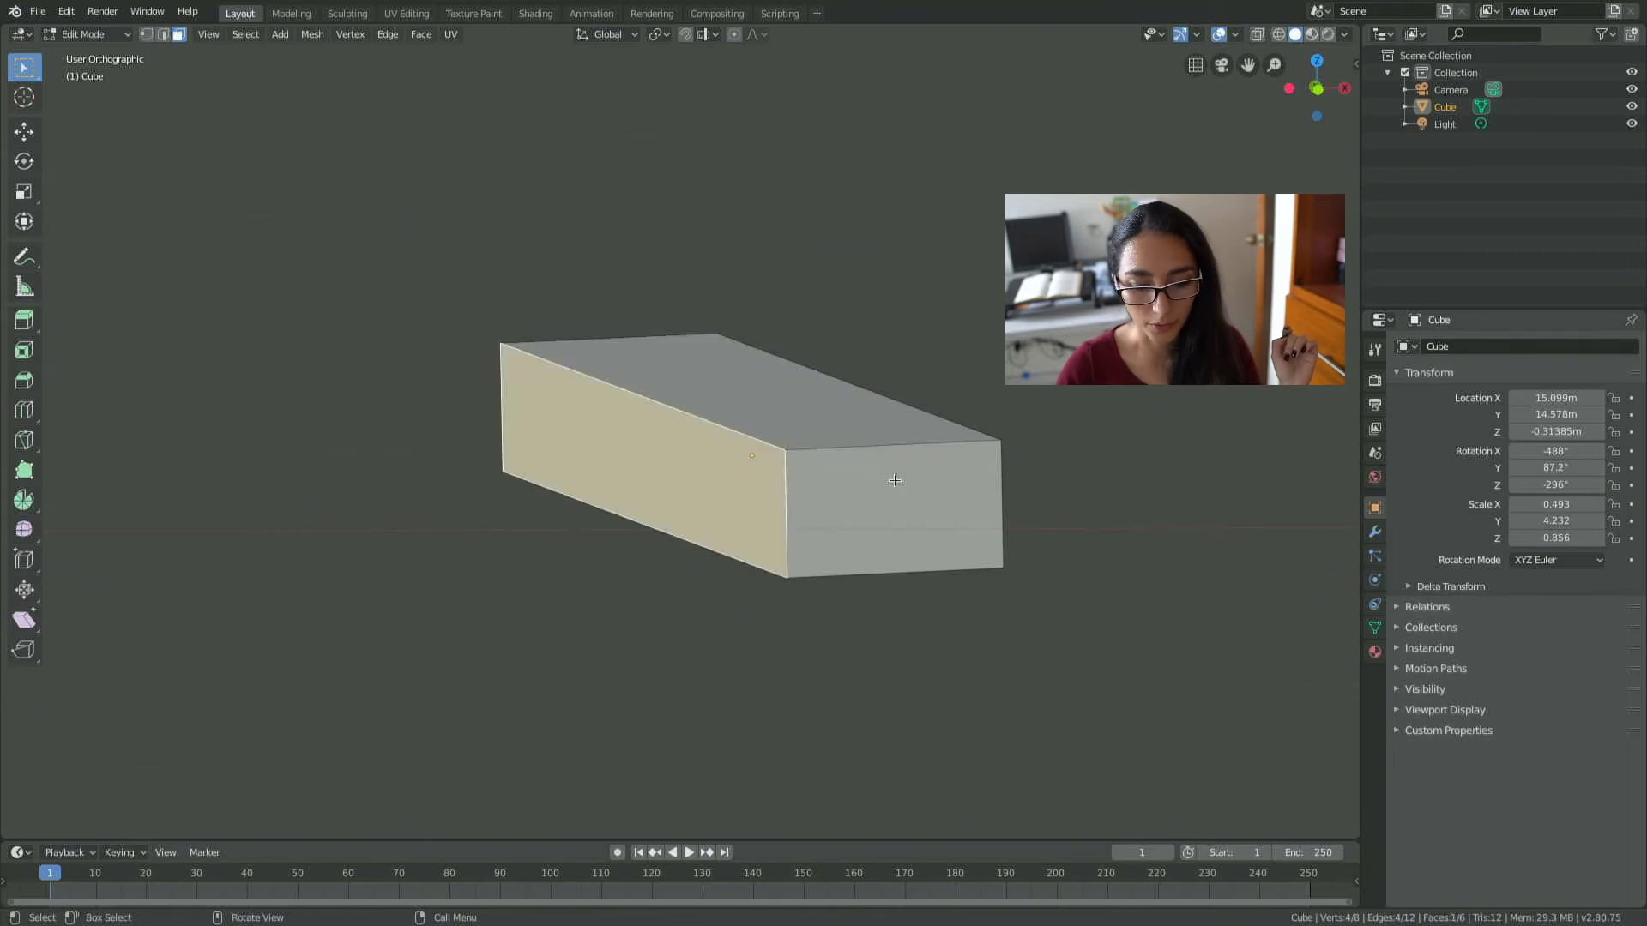
pyautogui.click(848, 517)
# In edge select mode, select the long top edge, then the short front-top edge.
pyautogui.click(163, 36)
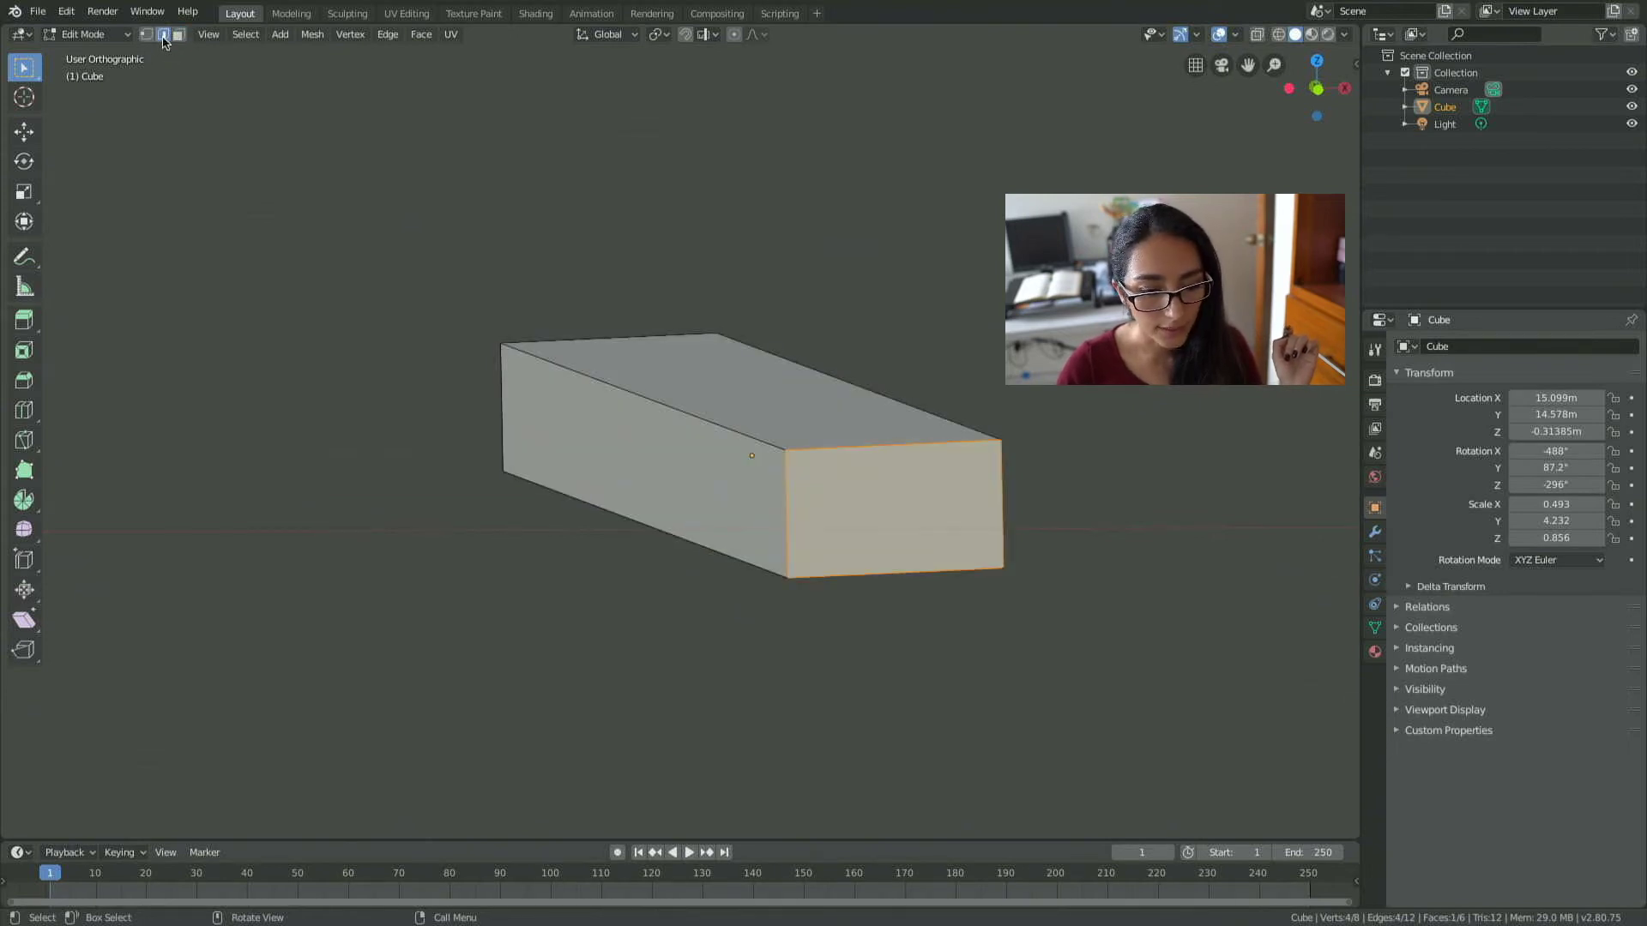
pyautogui.click(746, 437)
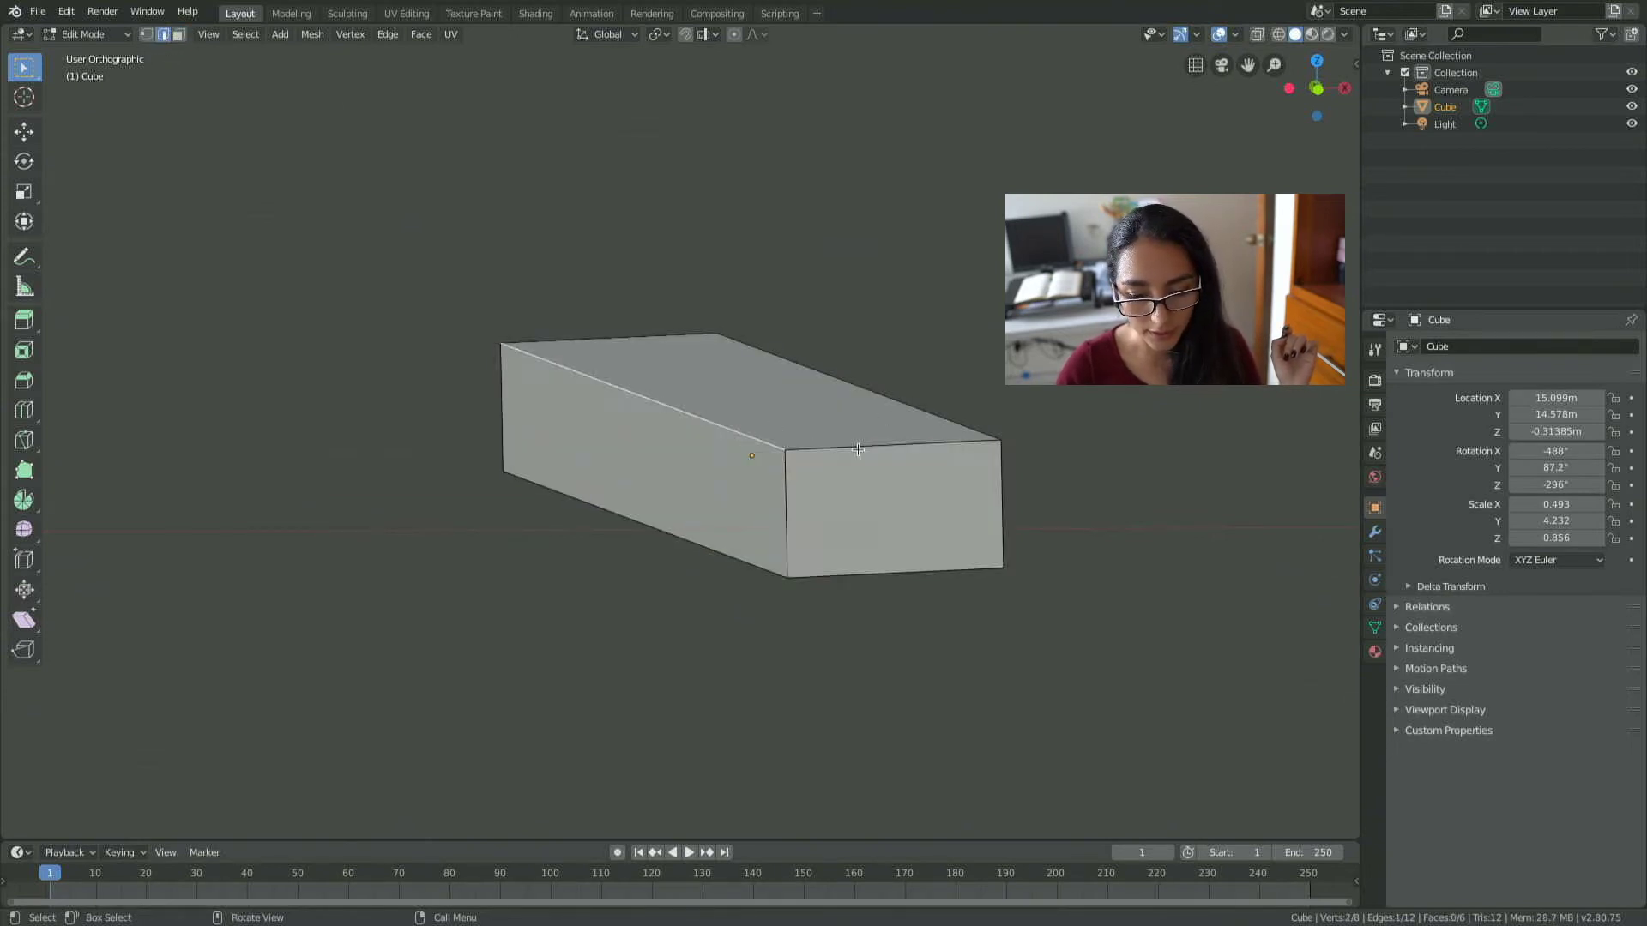
pyautogui.click(858, 450)
pyautogui.click(731, 427)
# In vertex select mode, select the top front corner vertex, then all eight vertices.
pyautogui.click(145, 36)
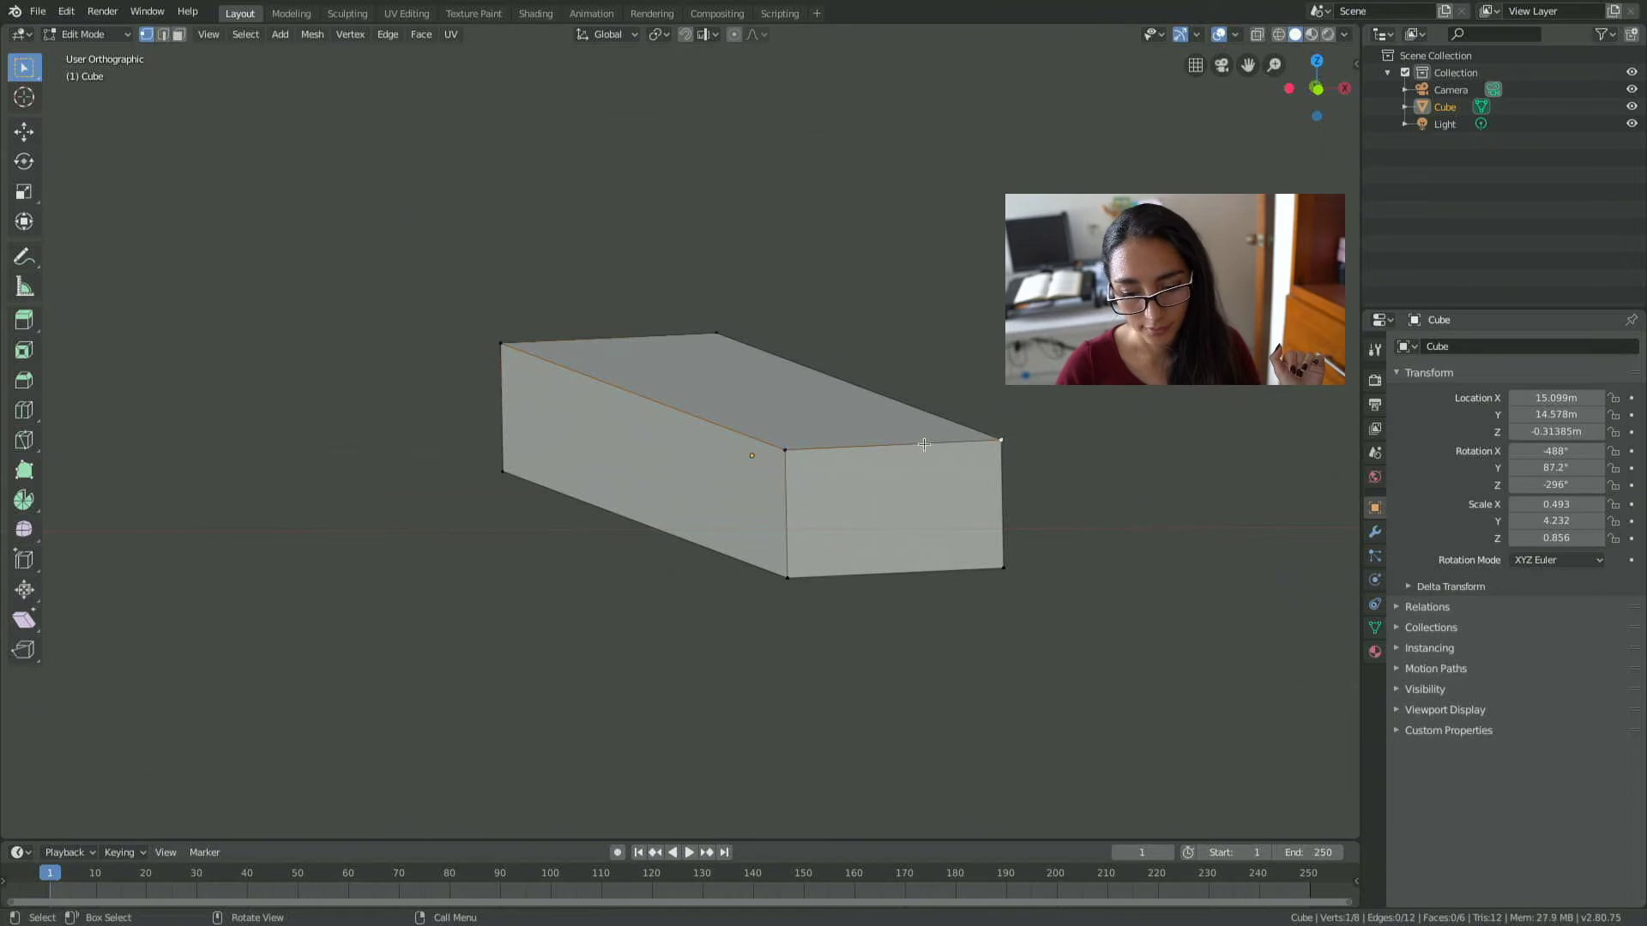
pyautogui.click(789, 458)
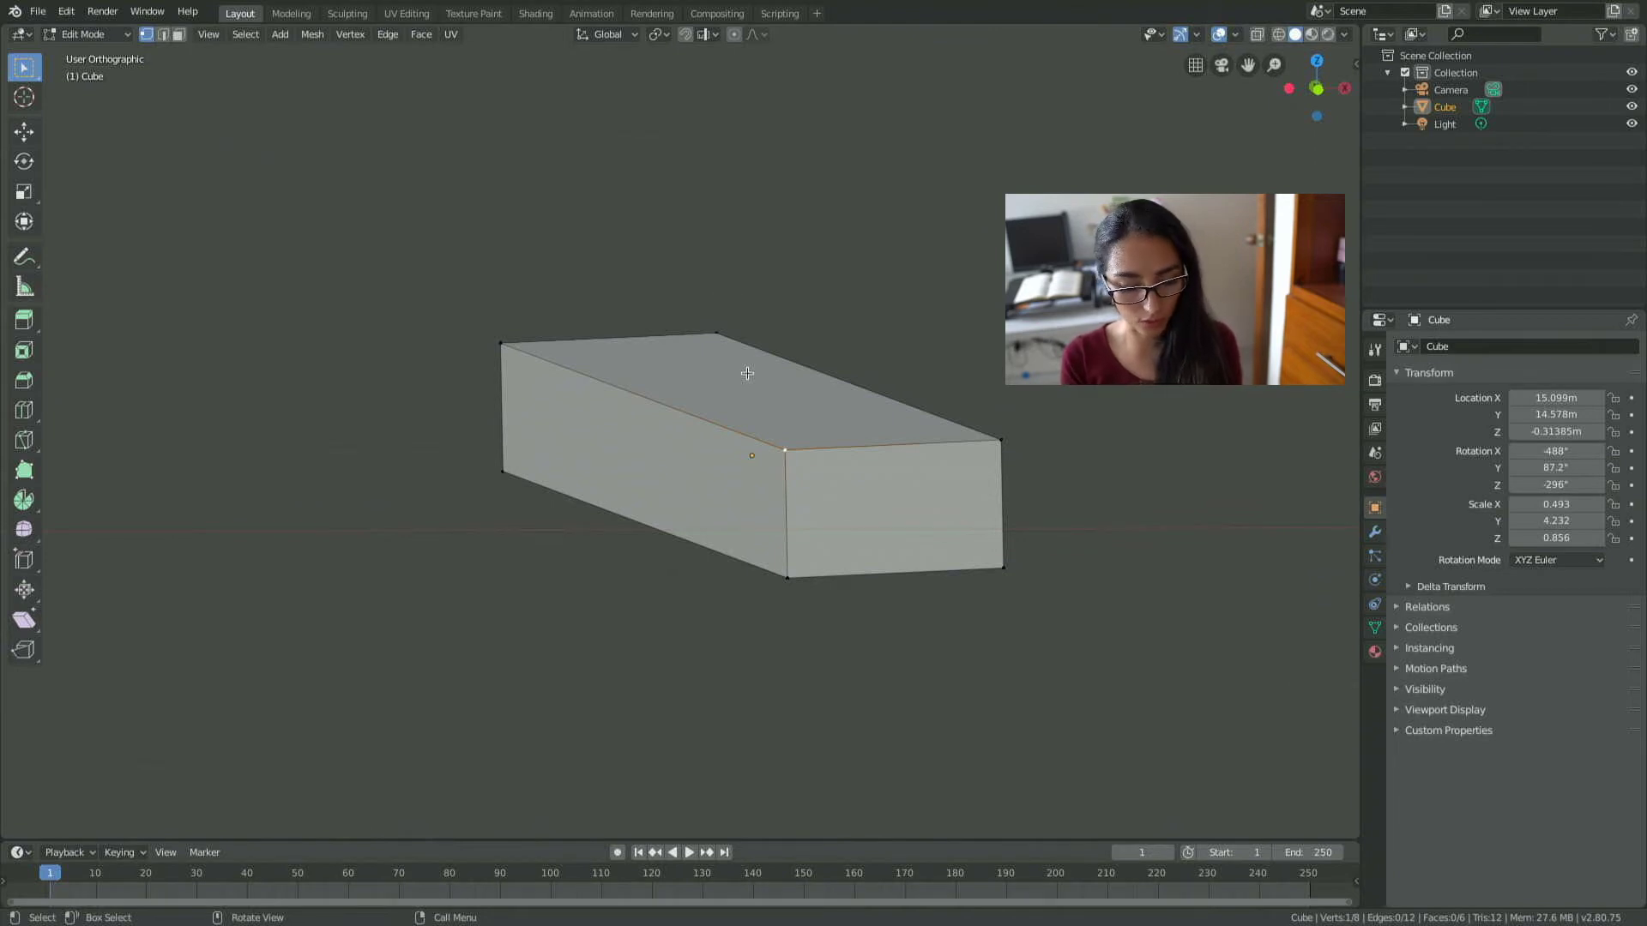
pyautogui.press('a')
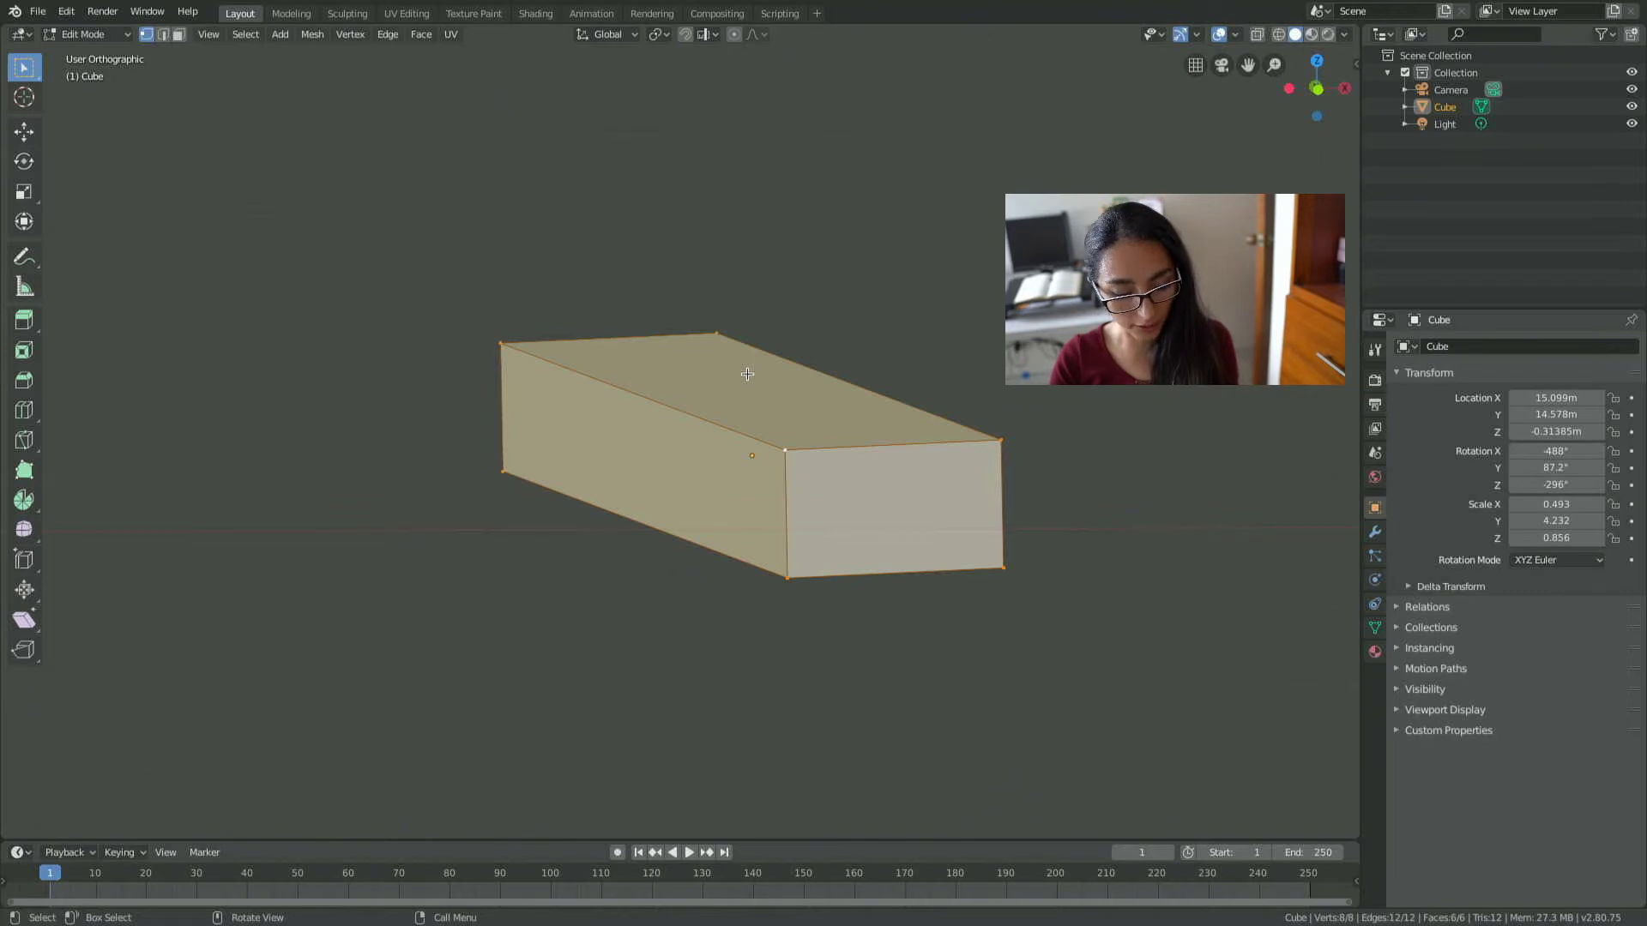
# Undo an accidental scale of the whole mesh, then deselect and reselect everything.
pyautogui.press('s')
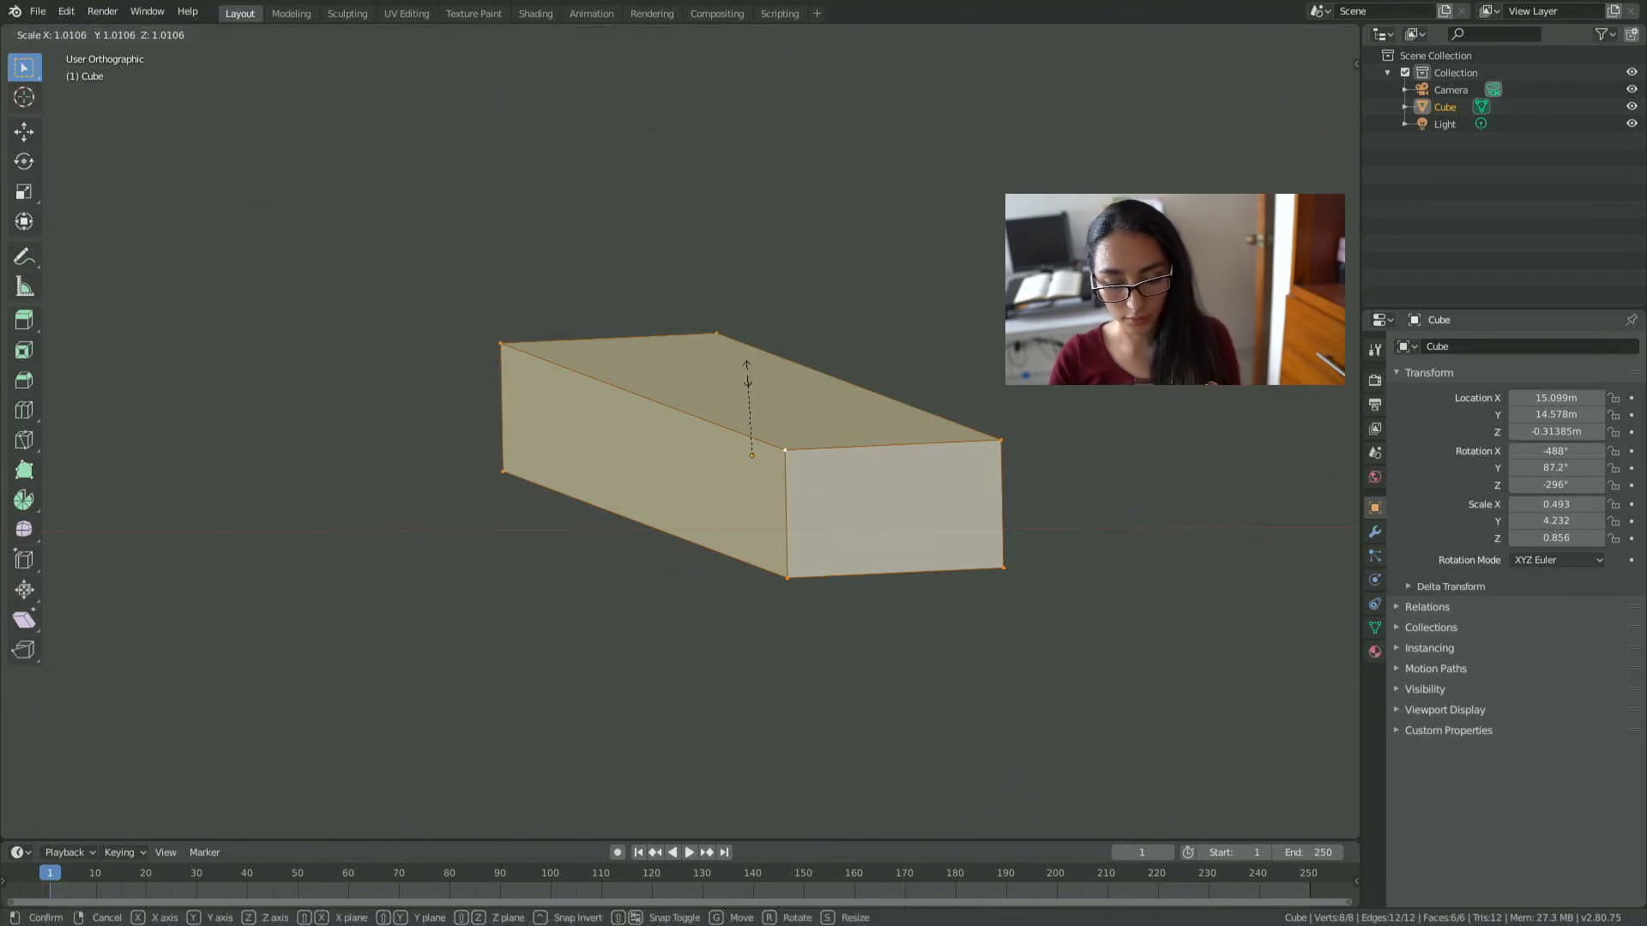
pyautogui.click(922, 273)
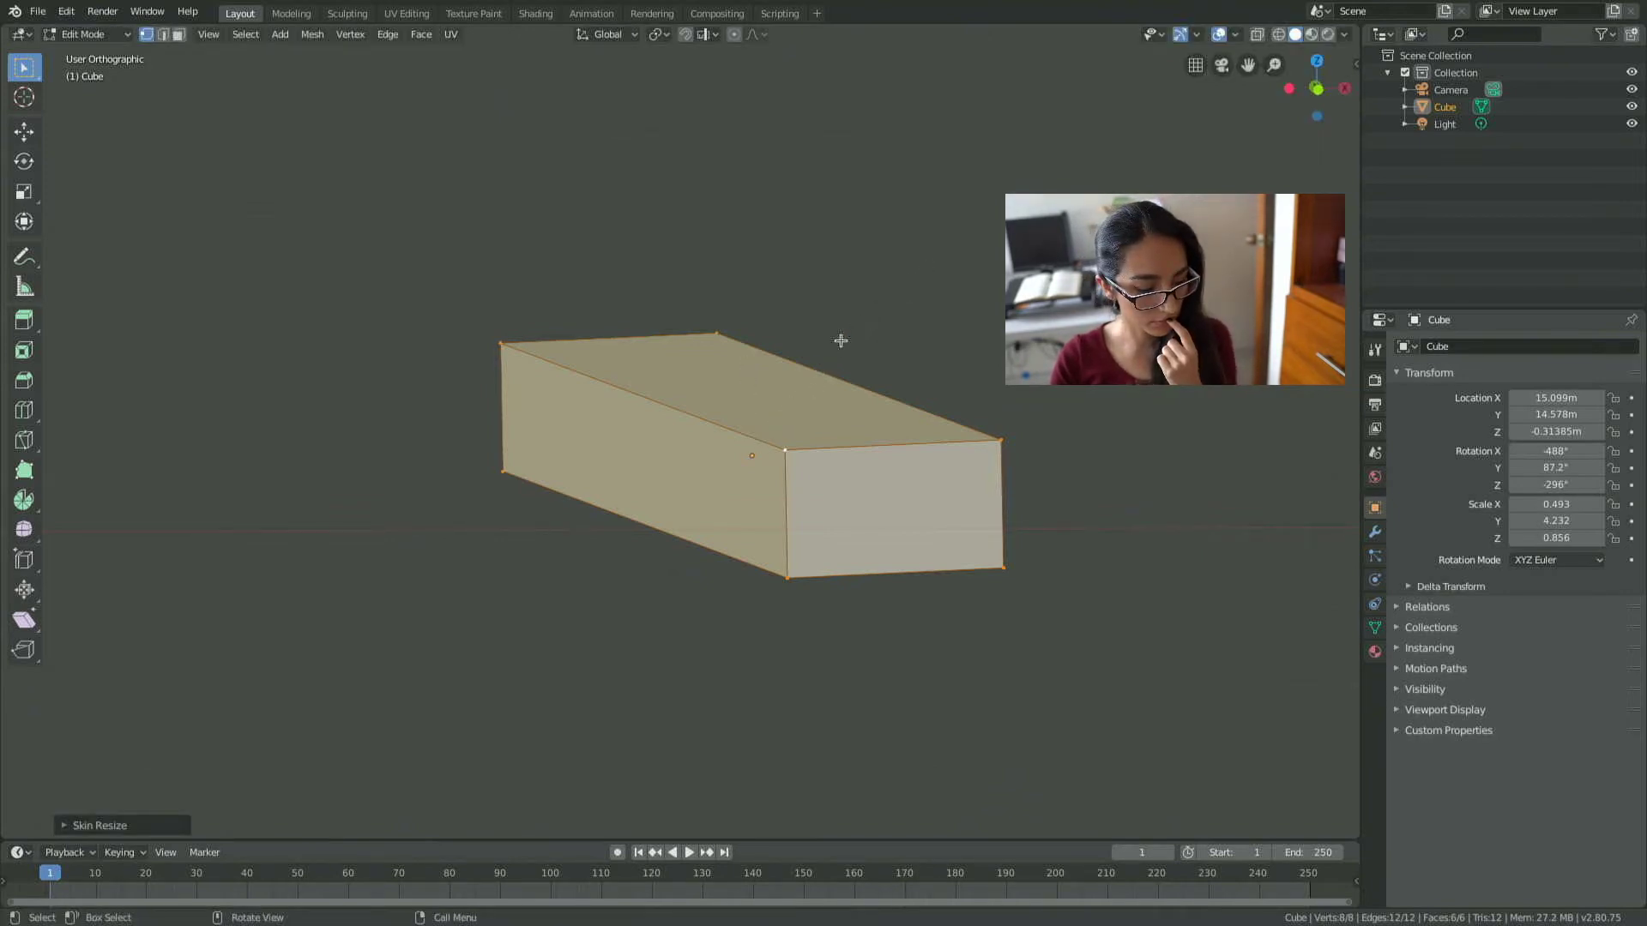
pyautogui.hotkey('ctrl', 'z')
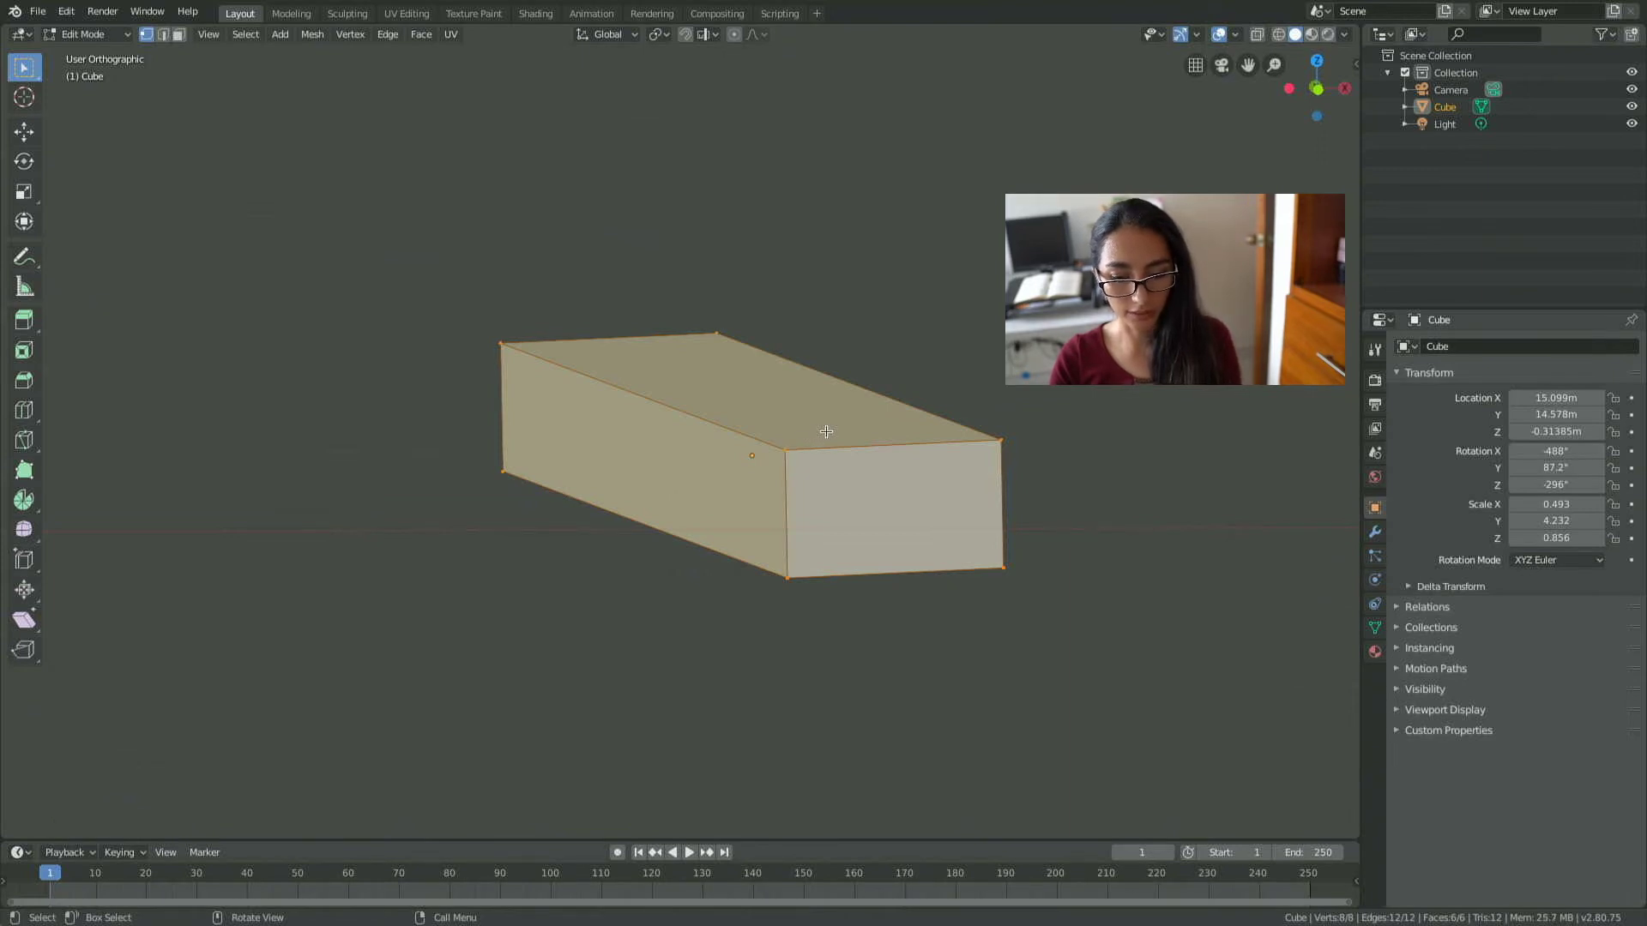
pyautogui.hotkey('alt', 'a')
pyautogui.press('a')
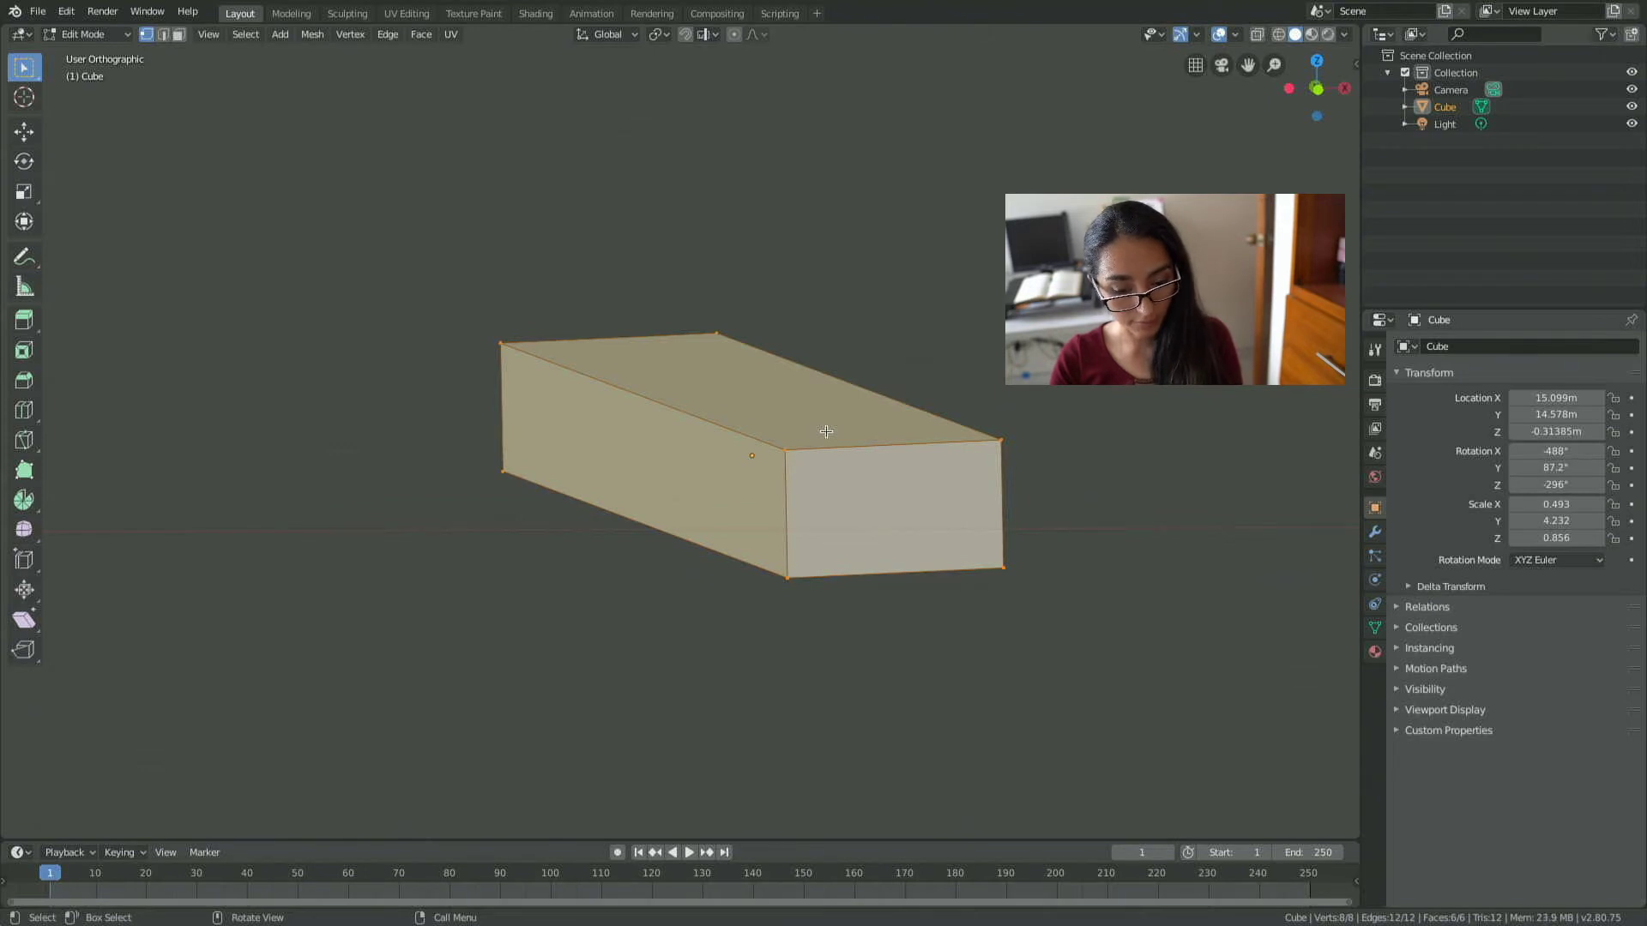
# Return to face select mode, select the left side face and start a box selection.
pyautogui.press('3')
pyautogui.click(777, 562)
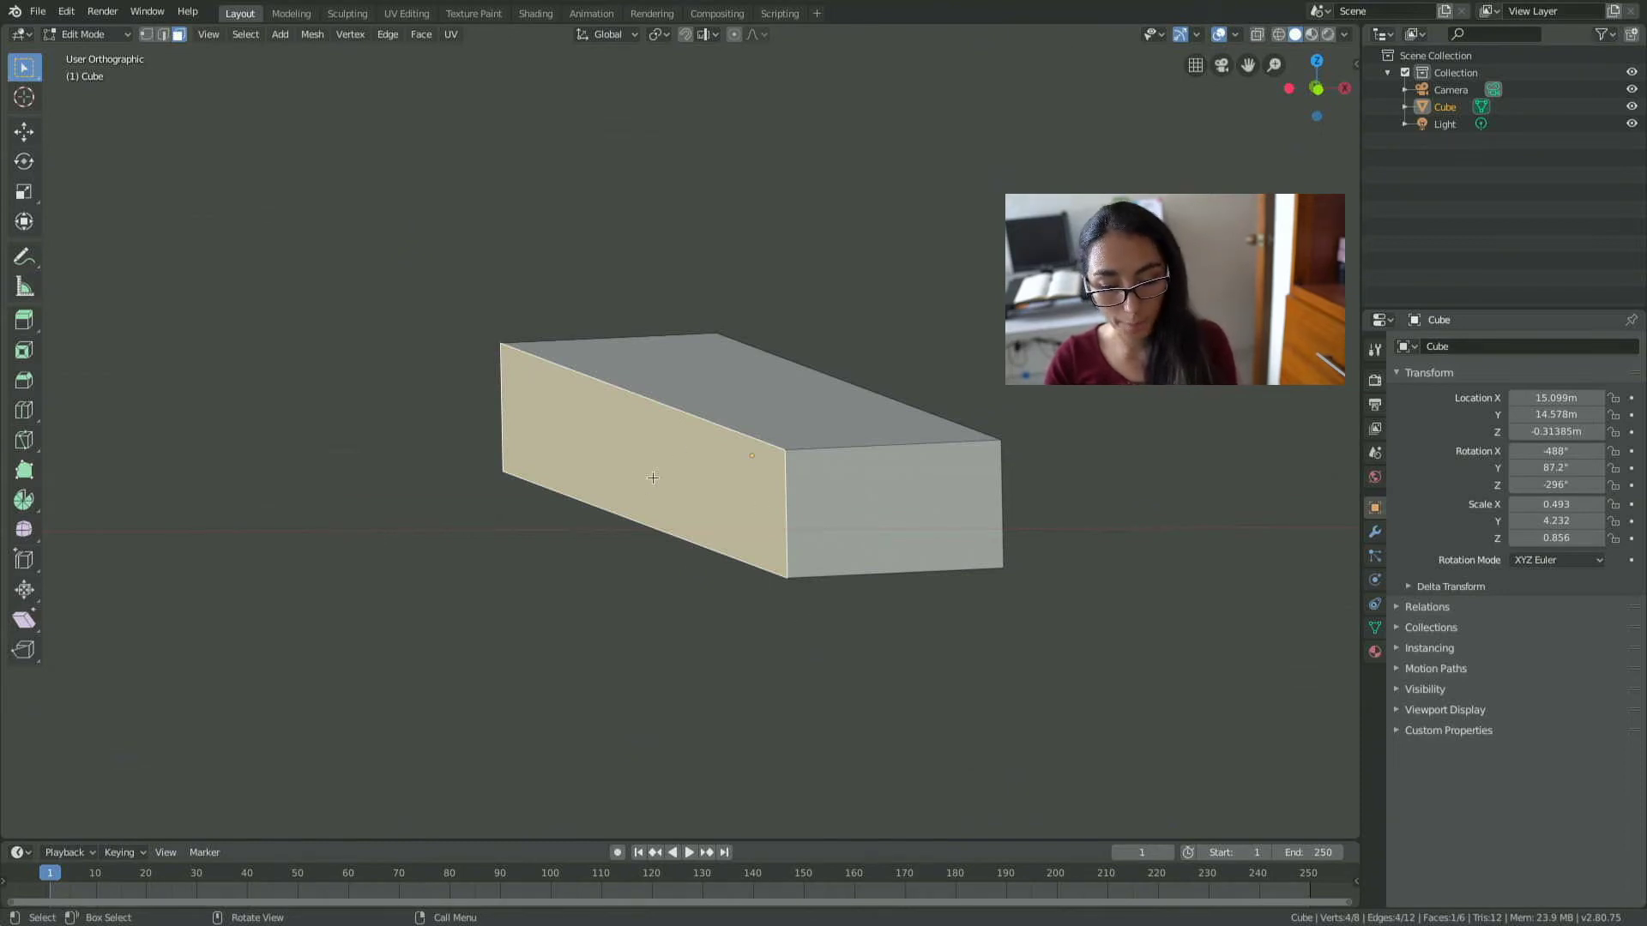
pyautogui.press('b')
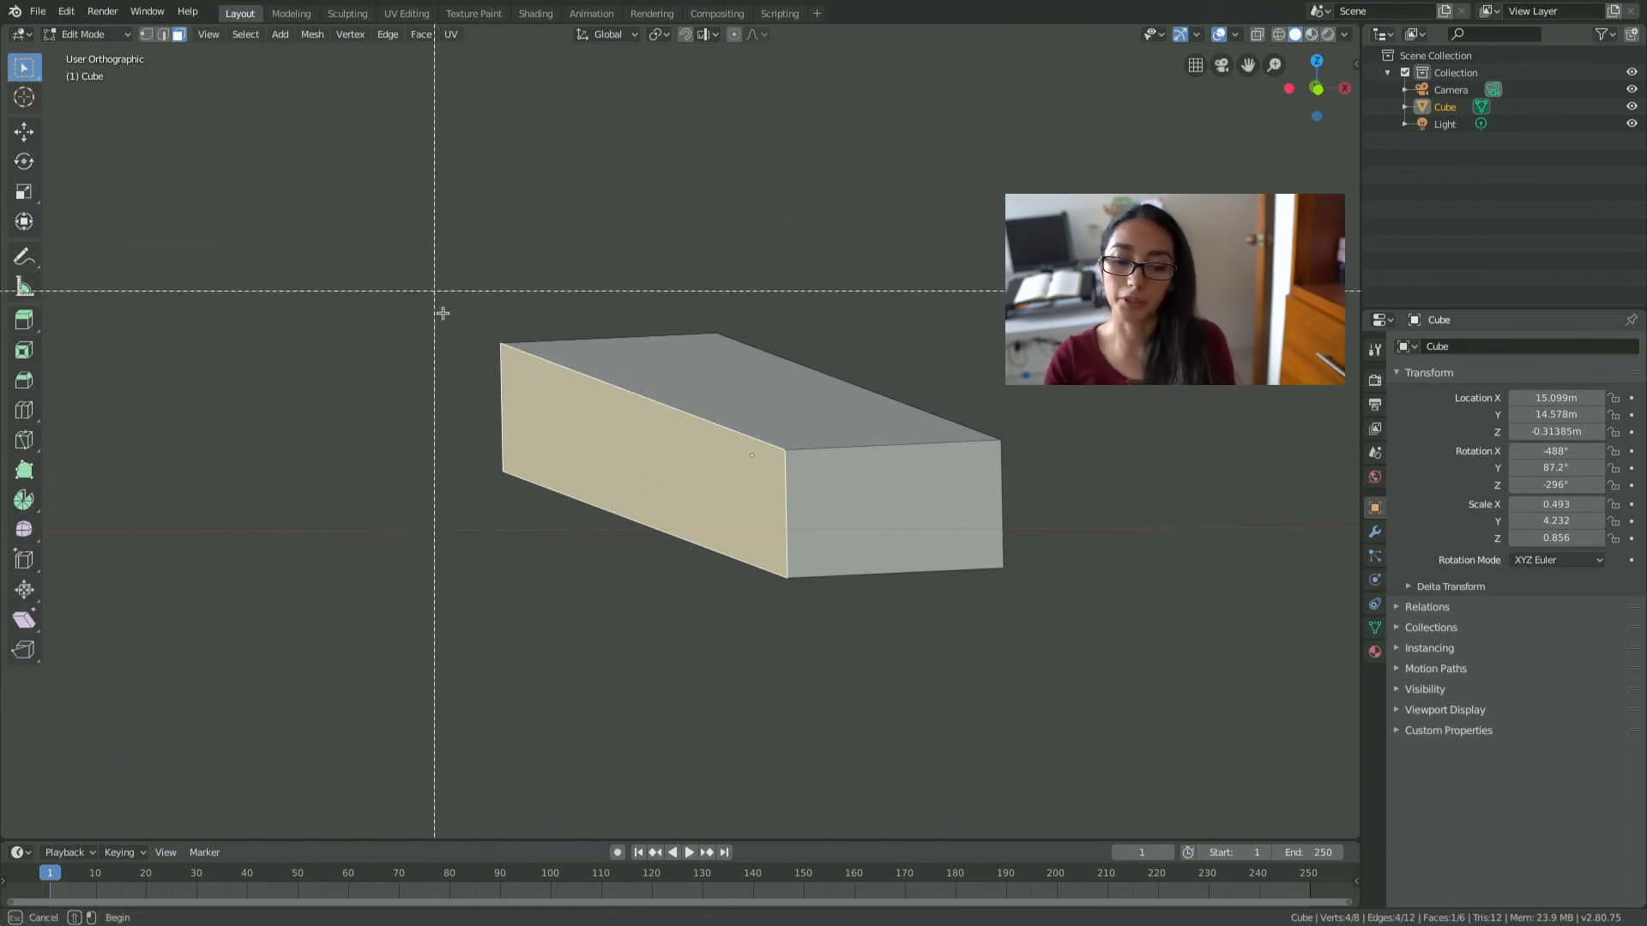
# Box-select the visible faces, then circle-select the top, front and right faces.
pyautogui.moveTo(492, 397); pyautogui.dragTo(1027, 591)
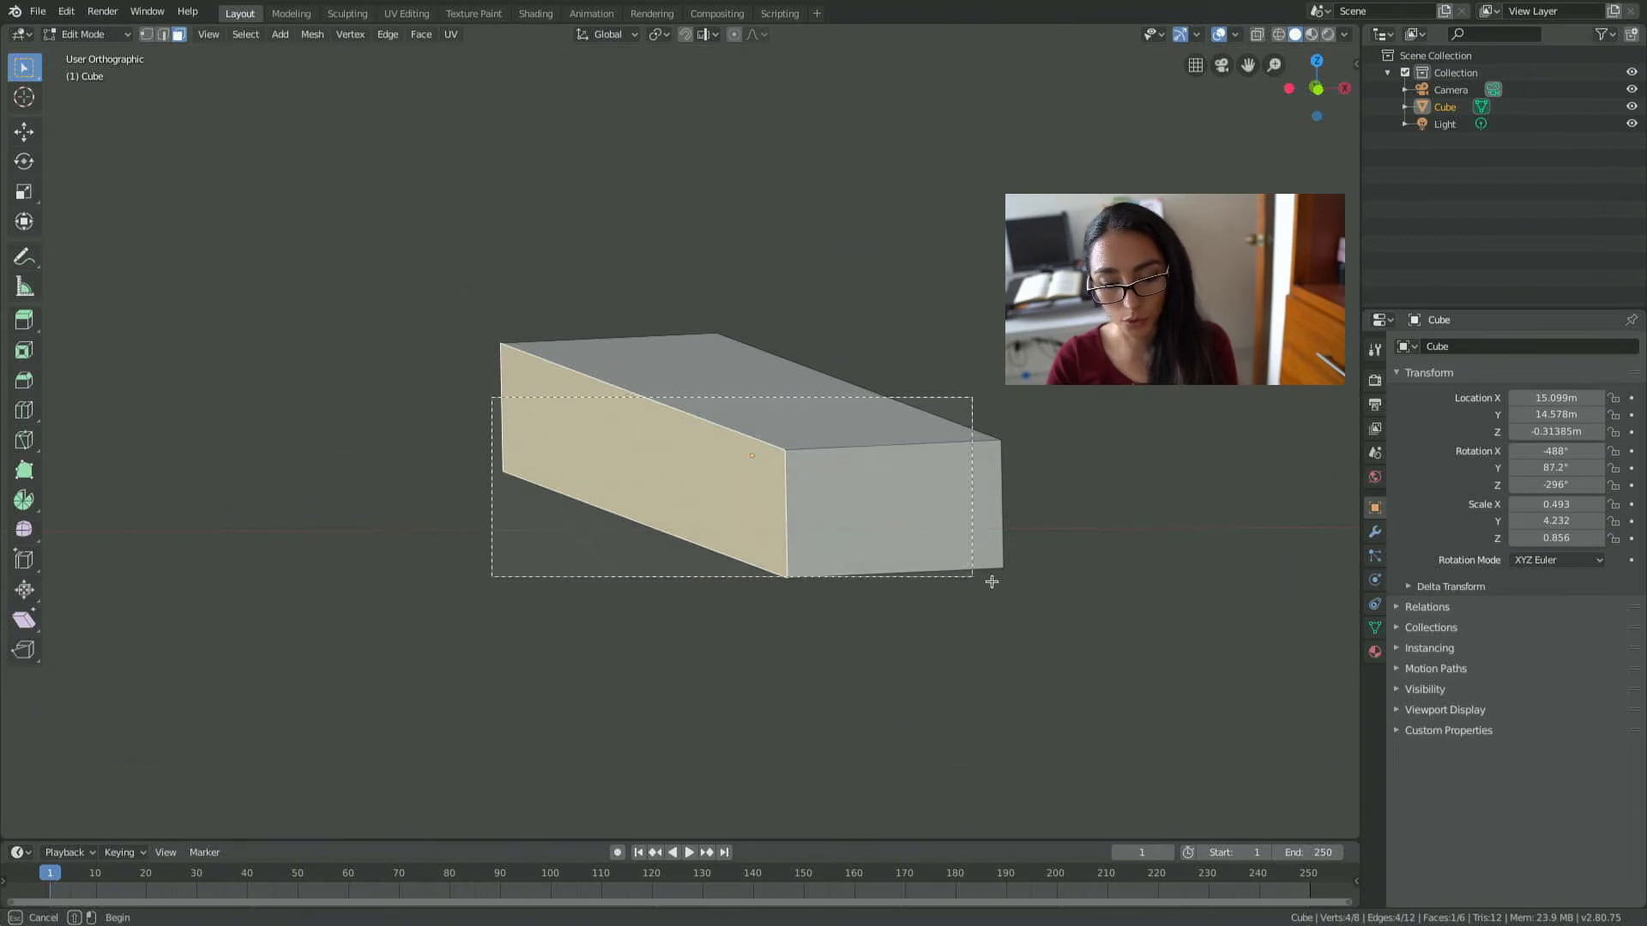
pyautogui.rightClick(681, 404)
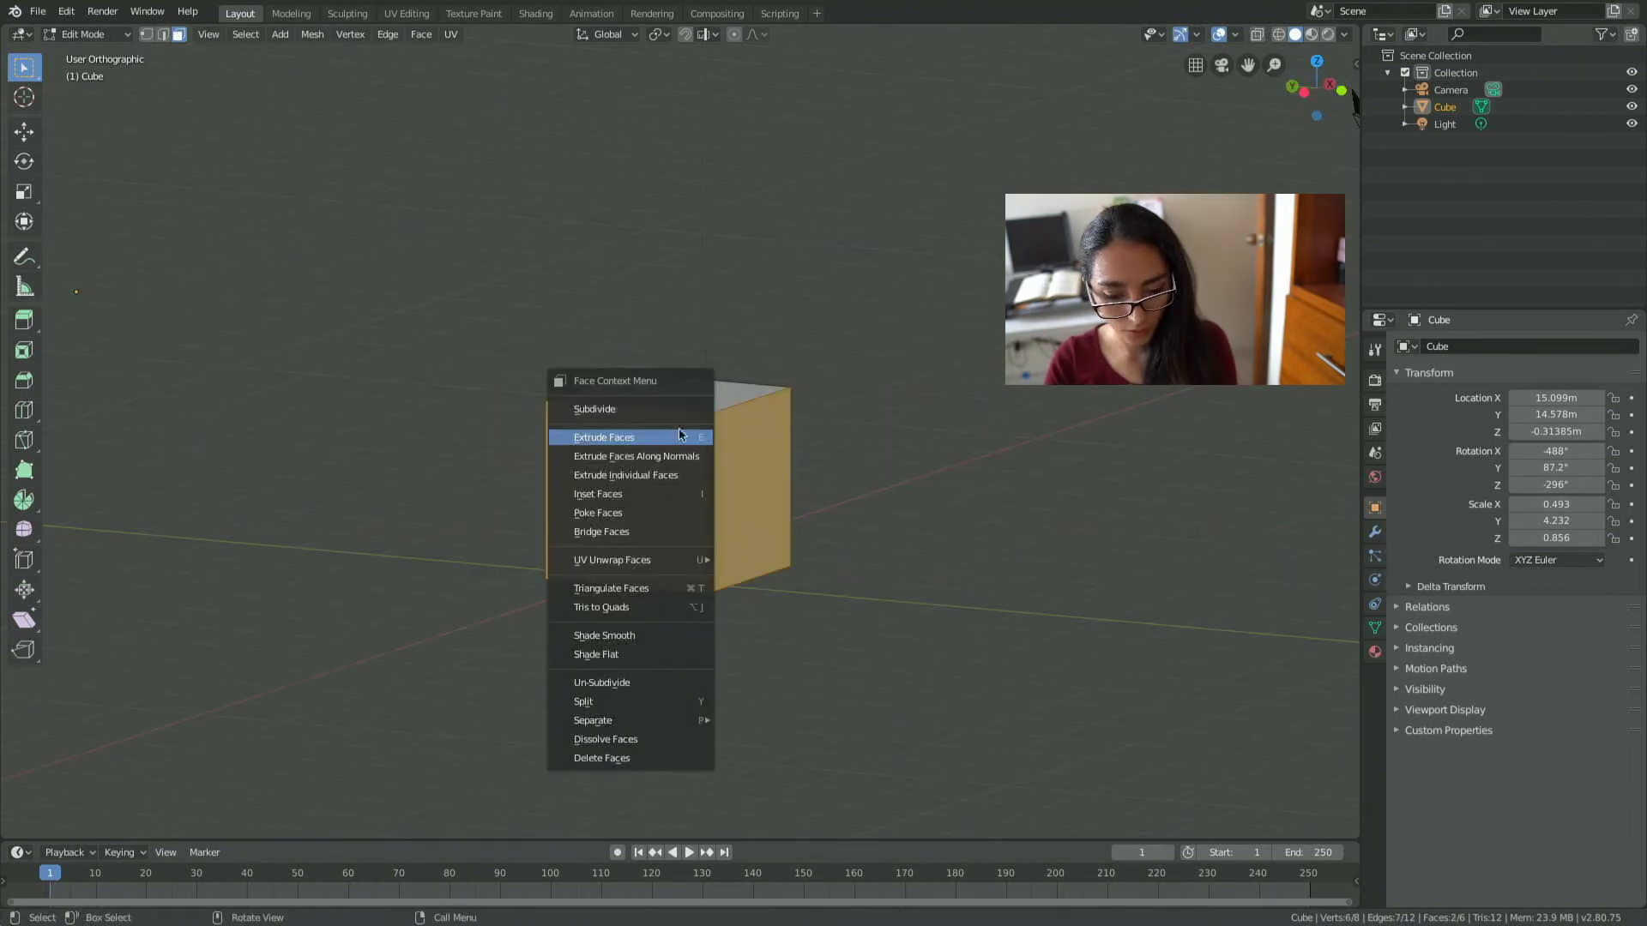
pyautogui.click(723, 396)
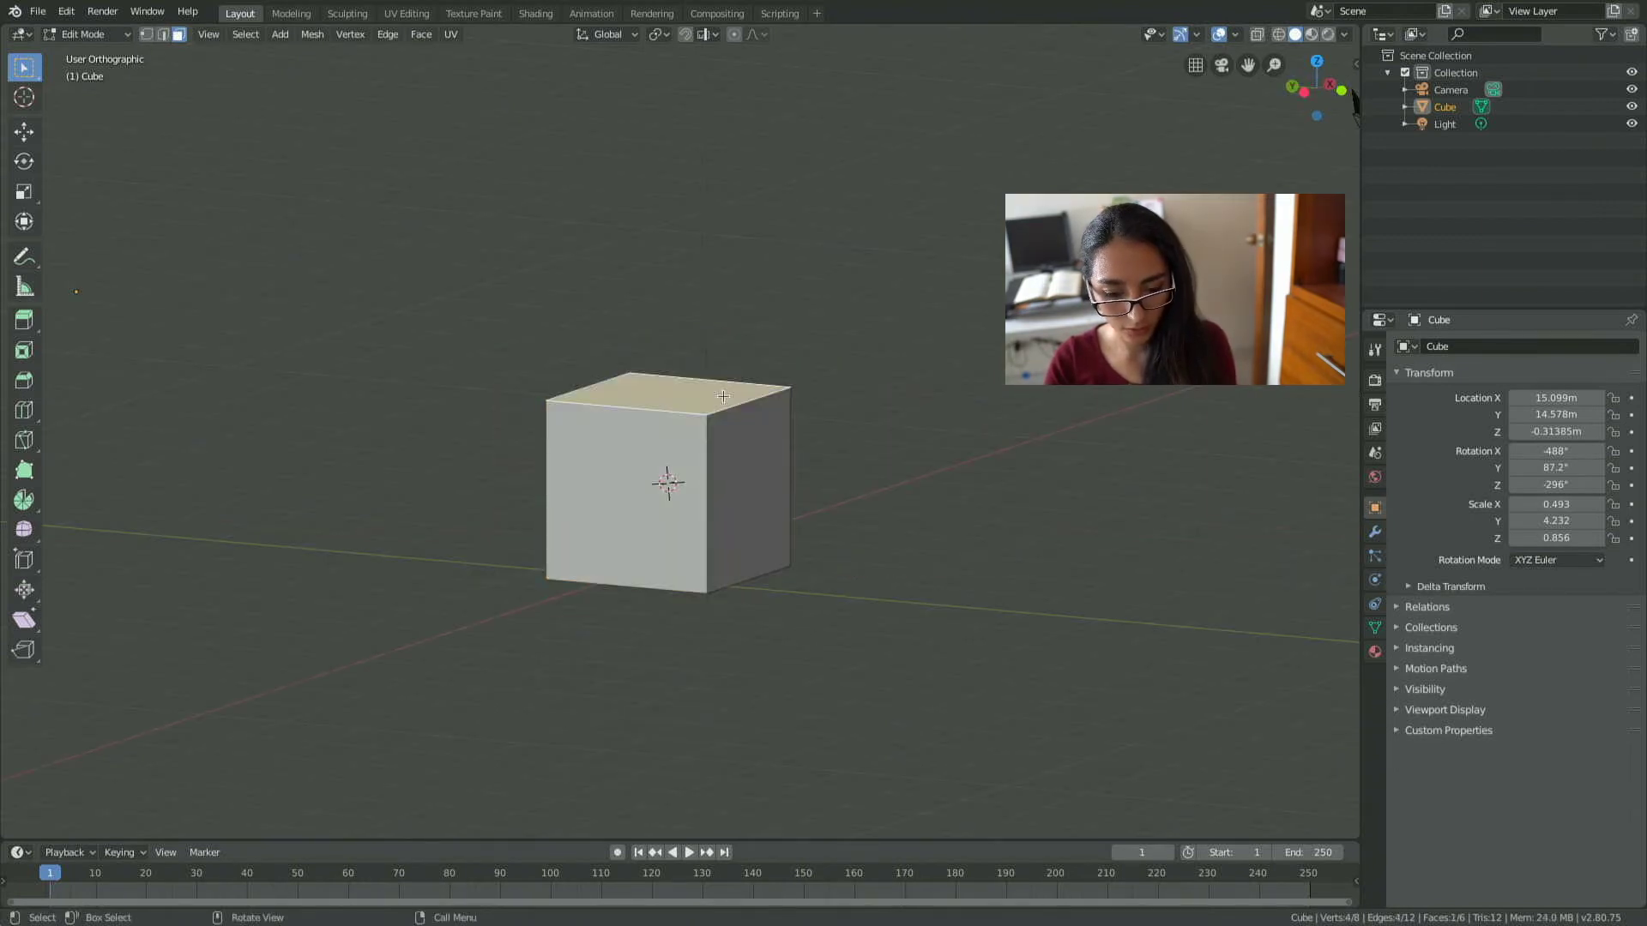
pyautogui.press('c')
pyautogui.click(706, 447)
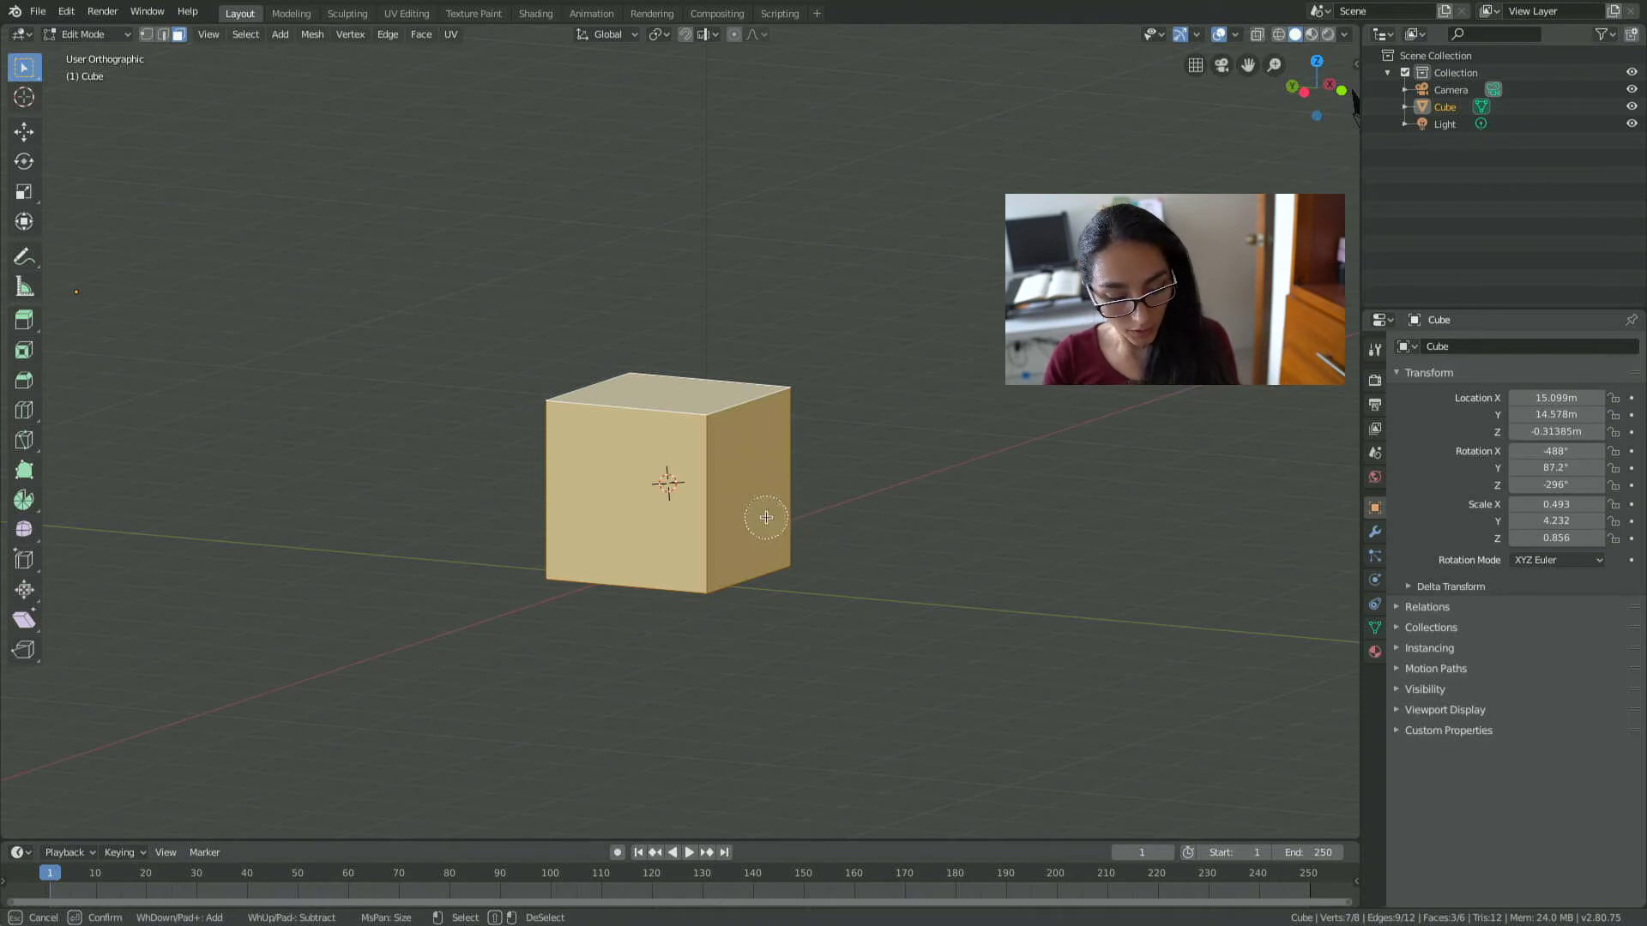
pyautogui.press('Escape')
# Clear the selection, cancel the face menu without subdividing, and select the top face.
pyautogui.press('a')
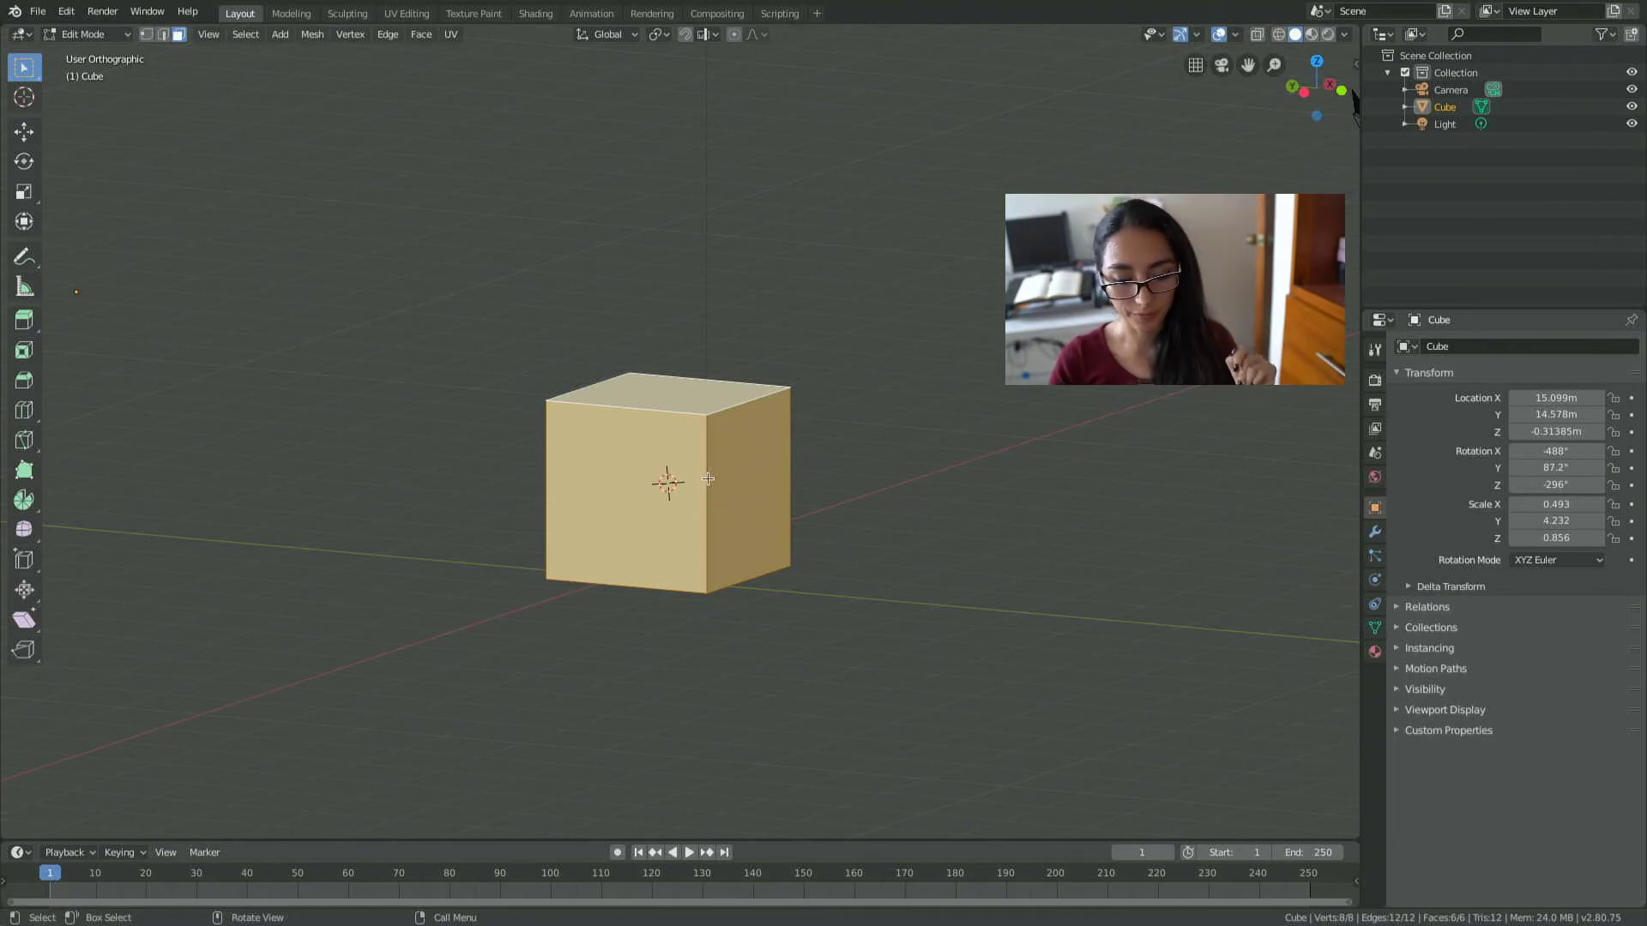
pyautogui.hotkey('alt', 'a')
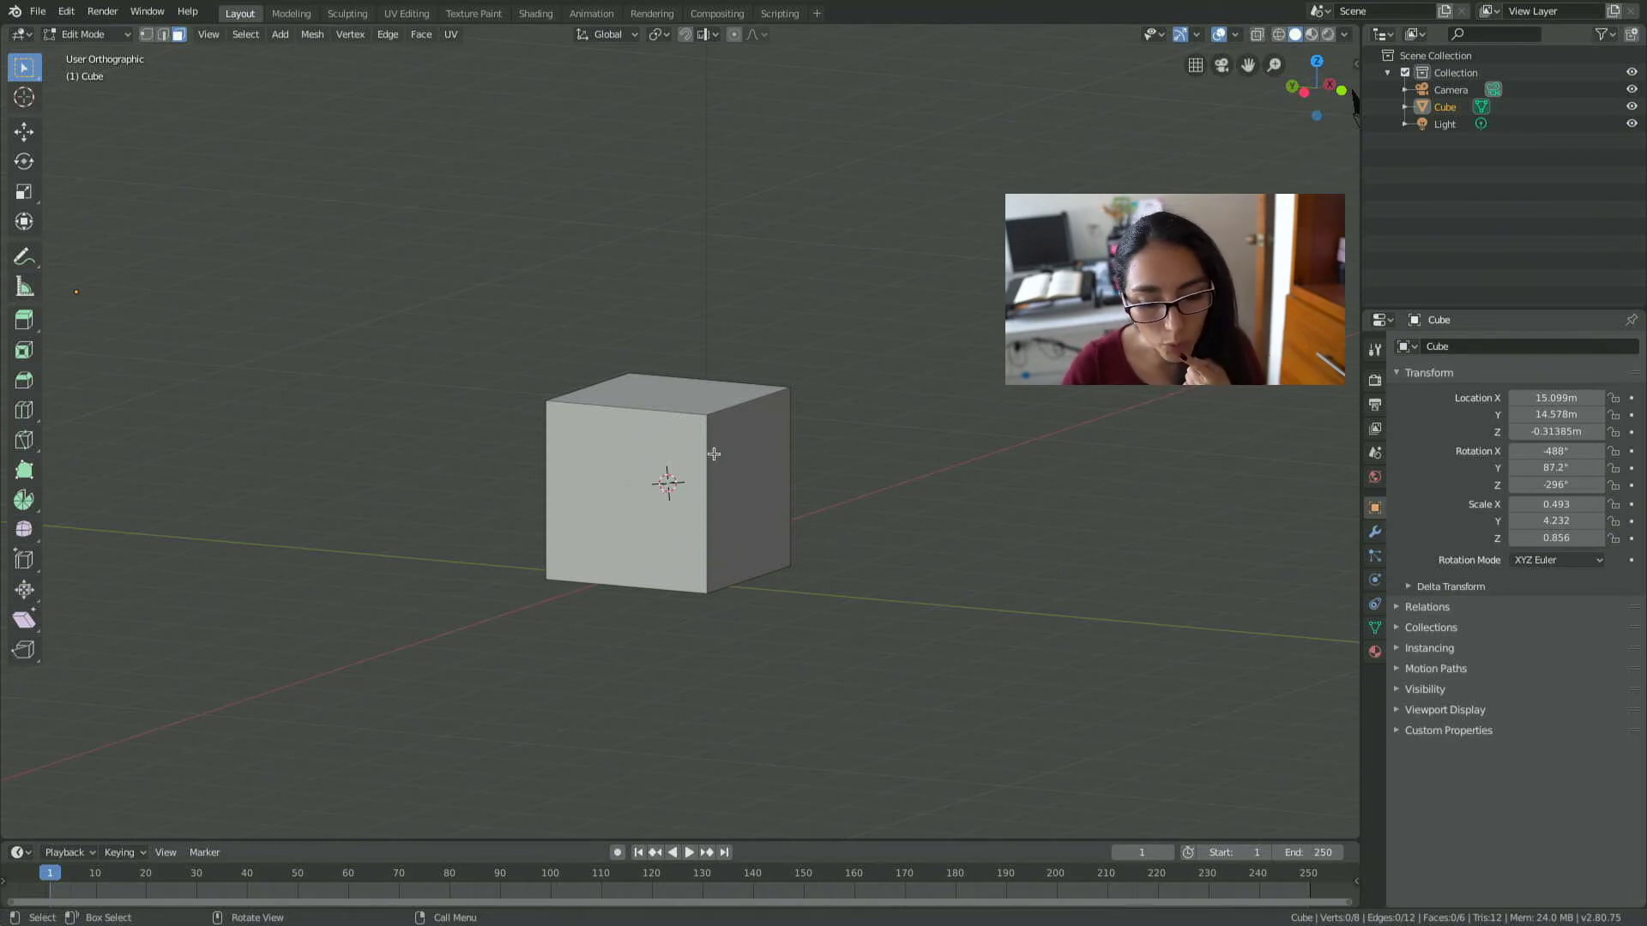
pyautogui.rightClick(693, 391)
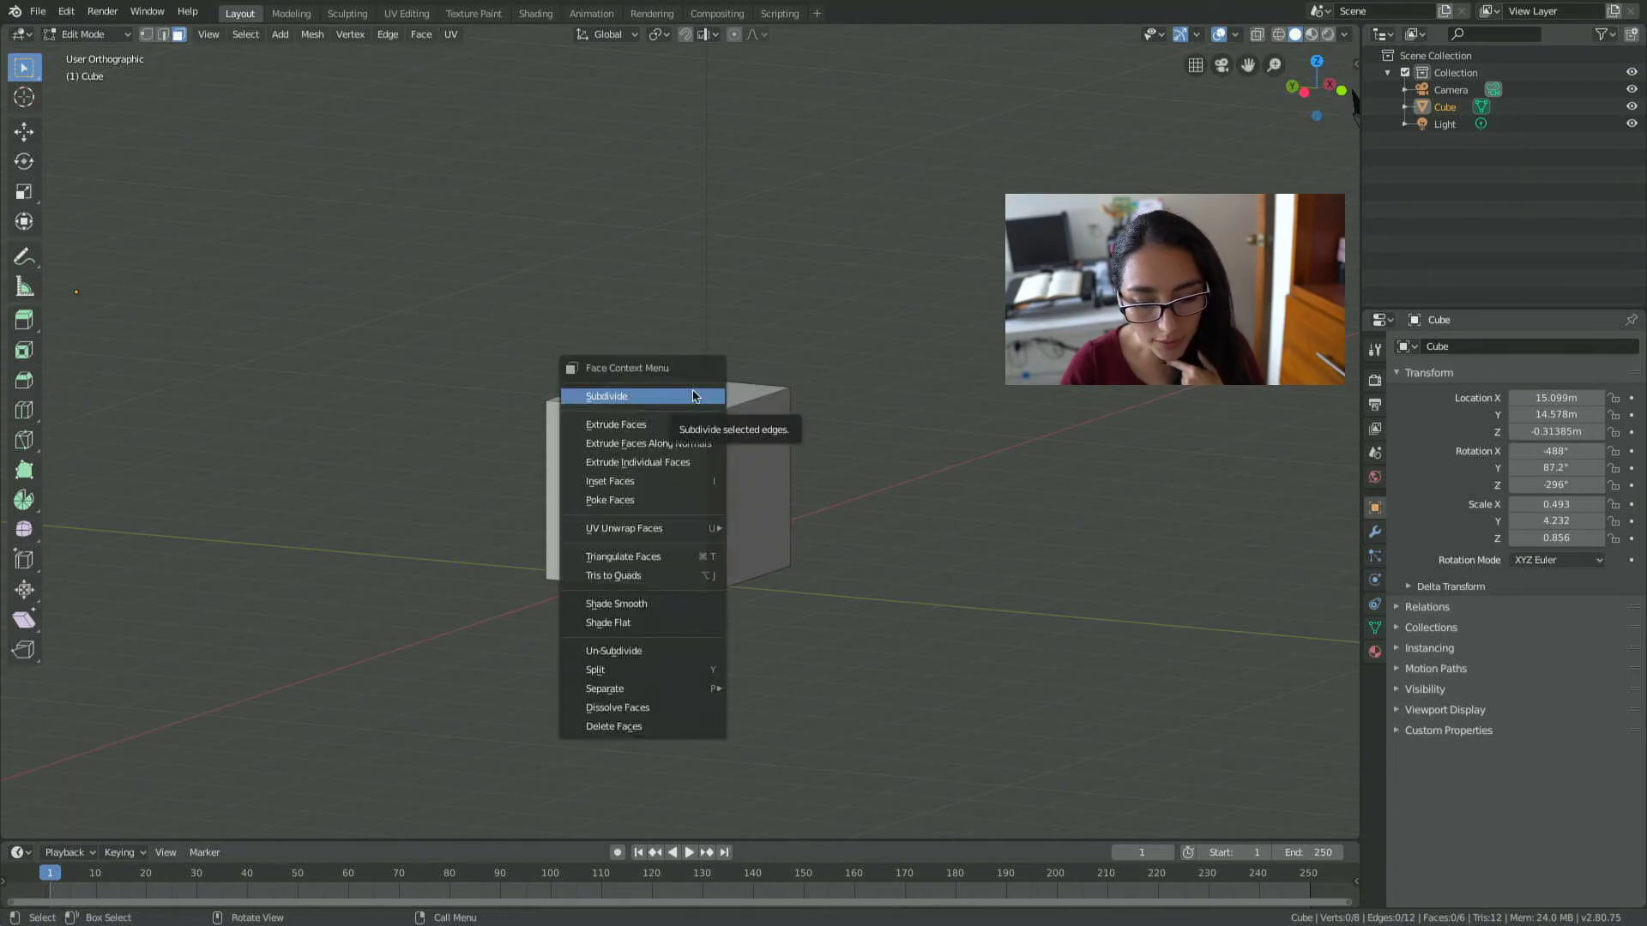
pyautogui.press('Escape')
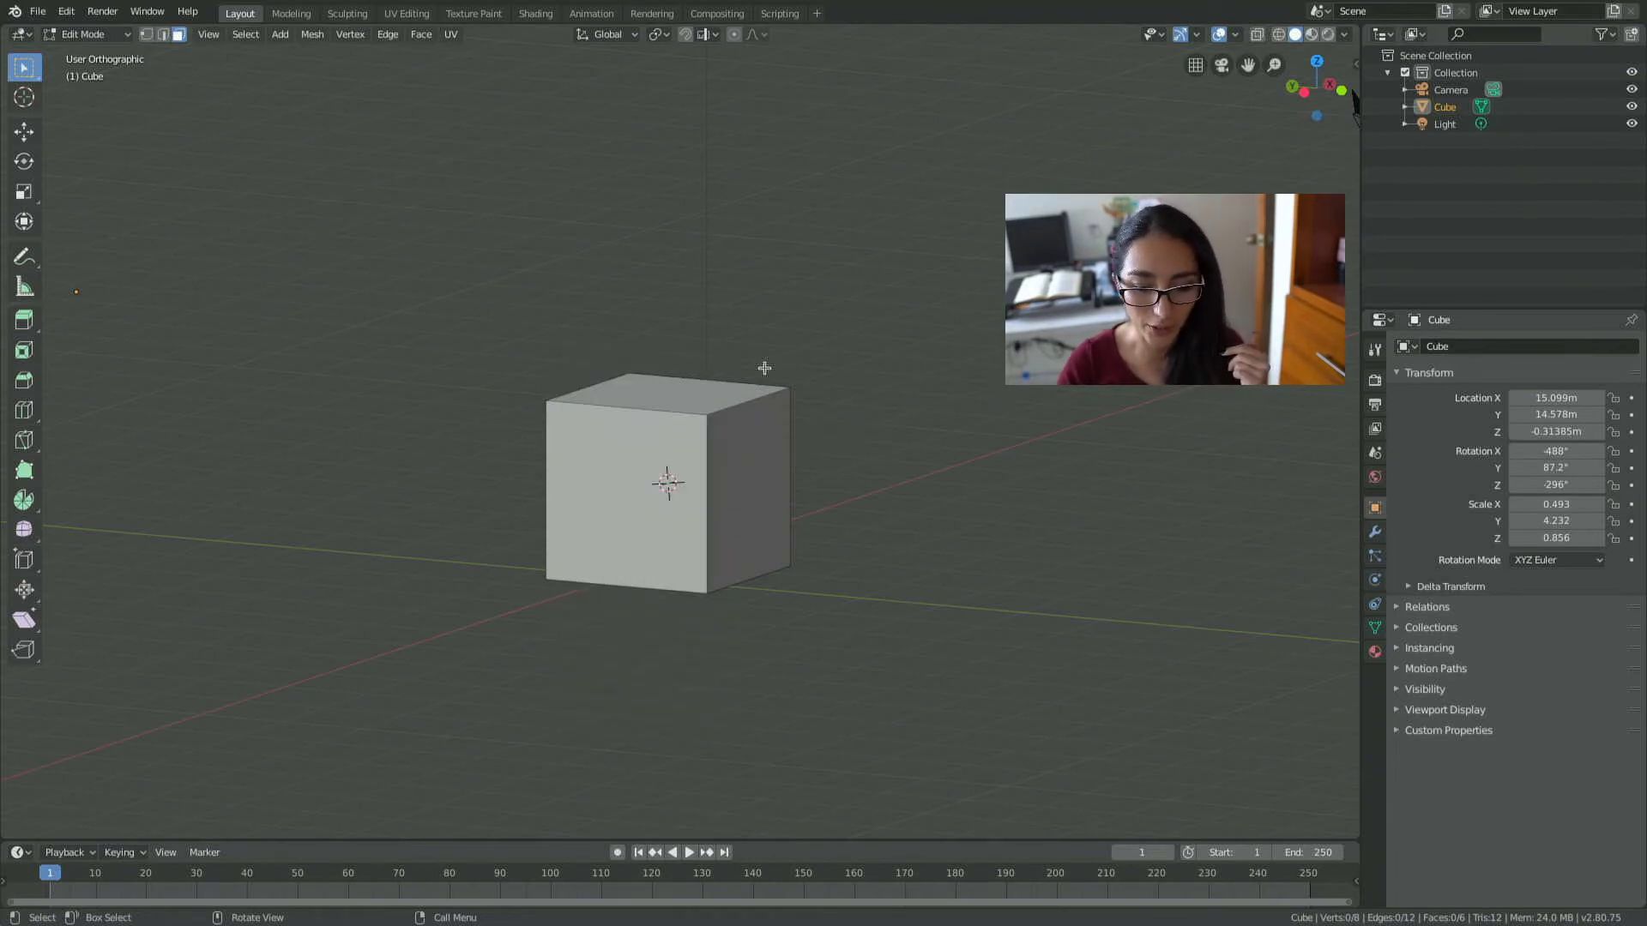
pyautogui.click(683, 400)
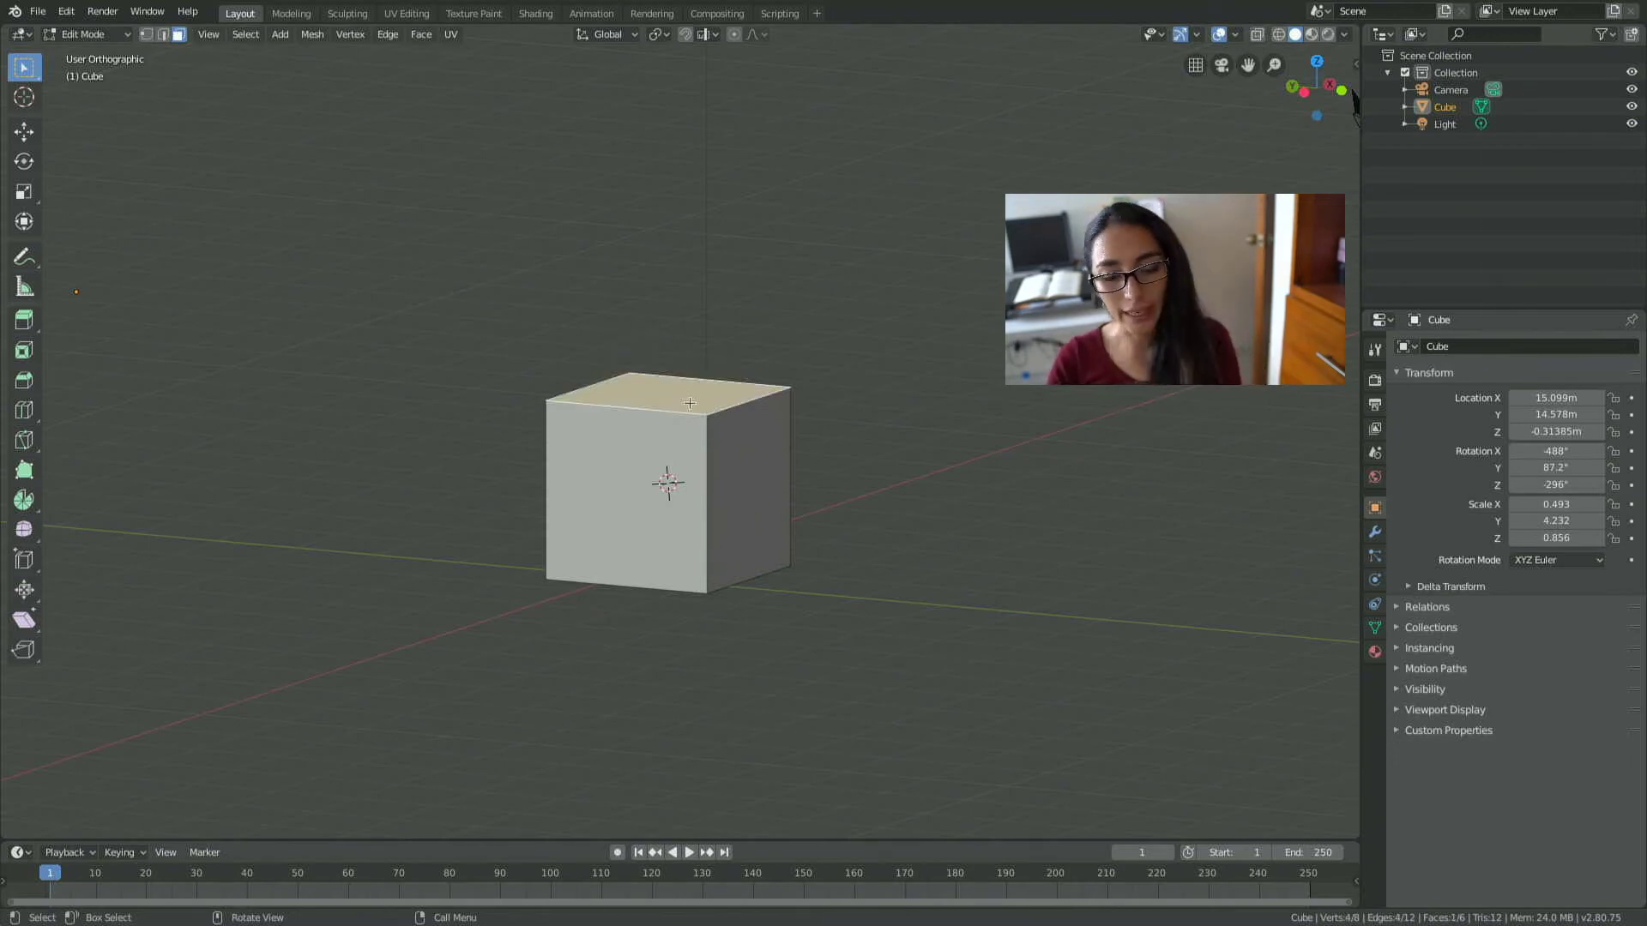
# Extrude the top face upward, then the upper side face outward into a side arm.
pyautogui.press('e')
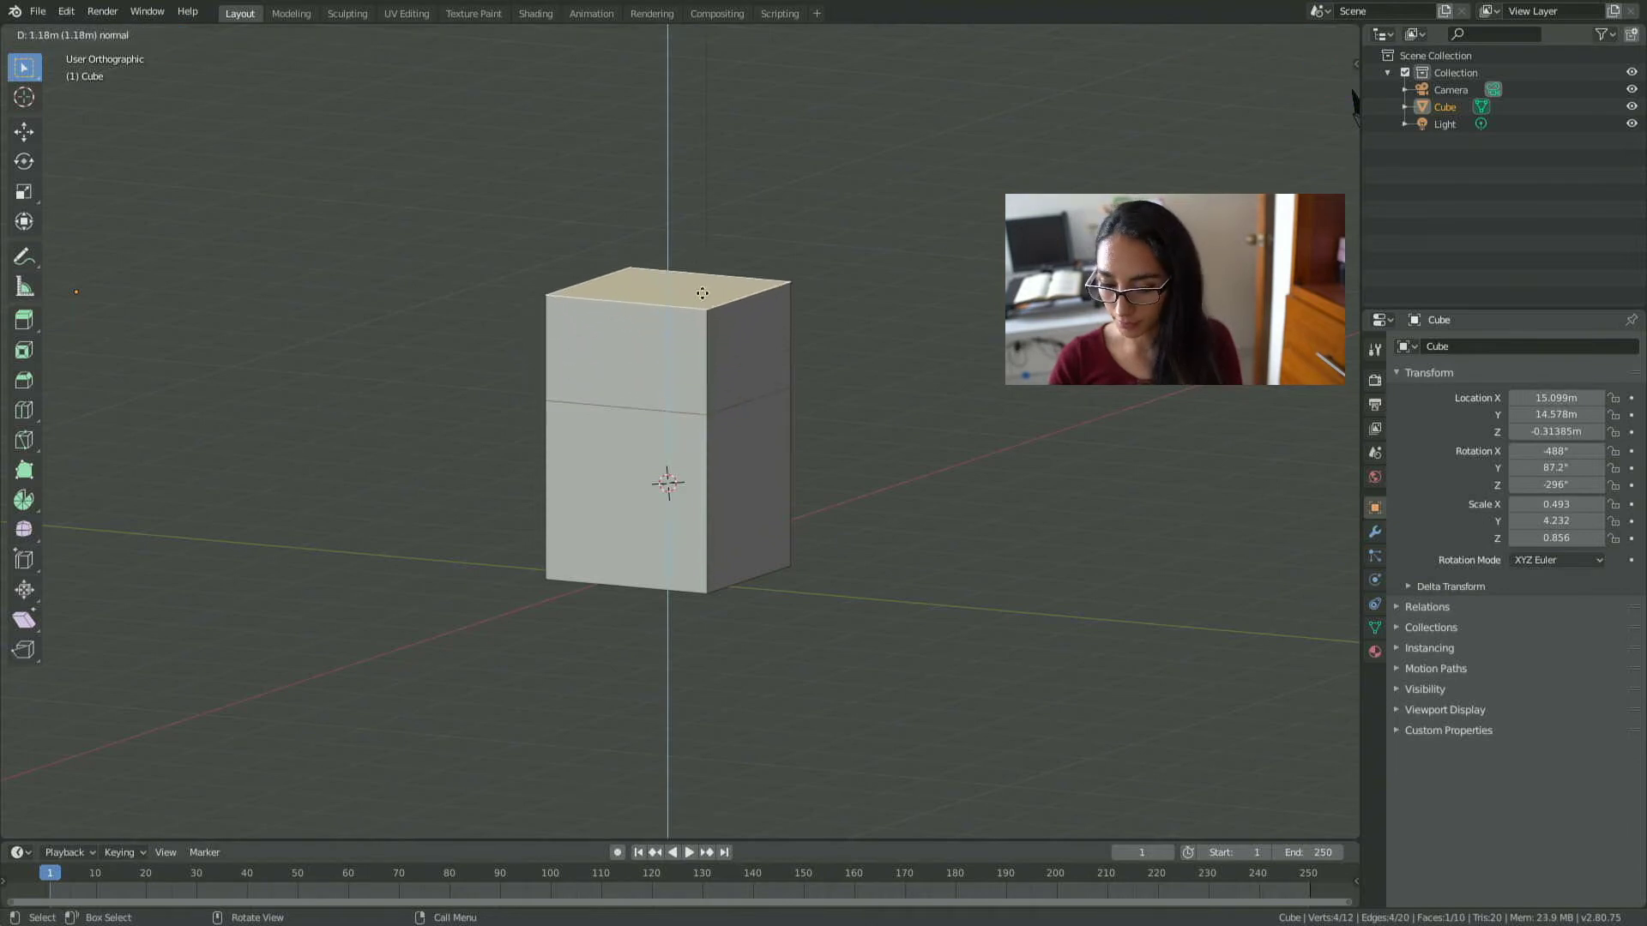
pyautogui.click(704, 281)
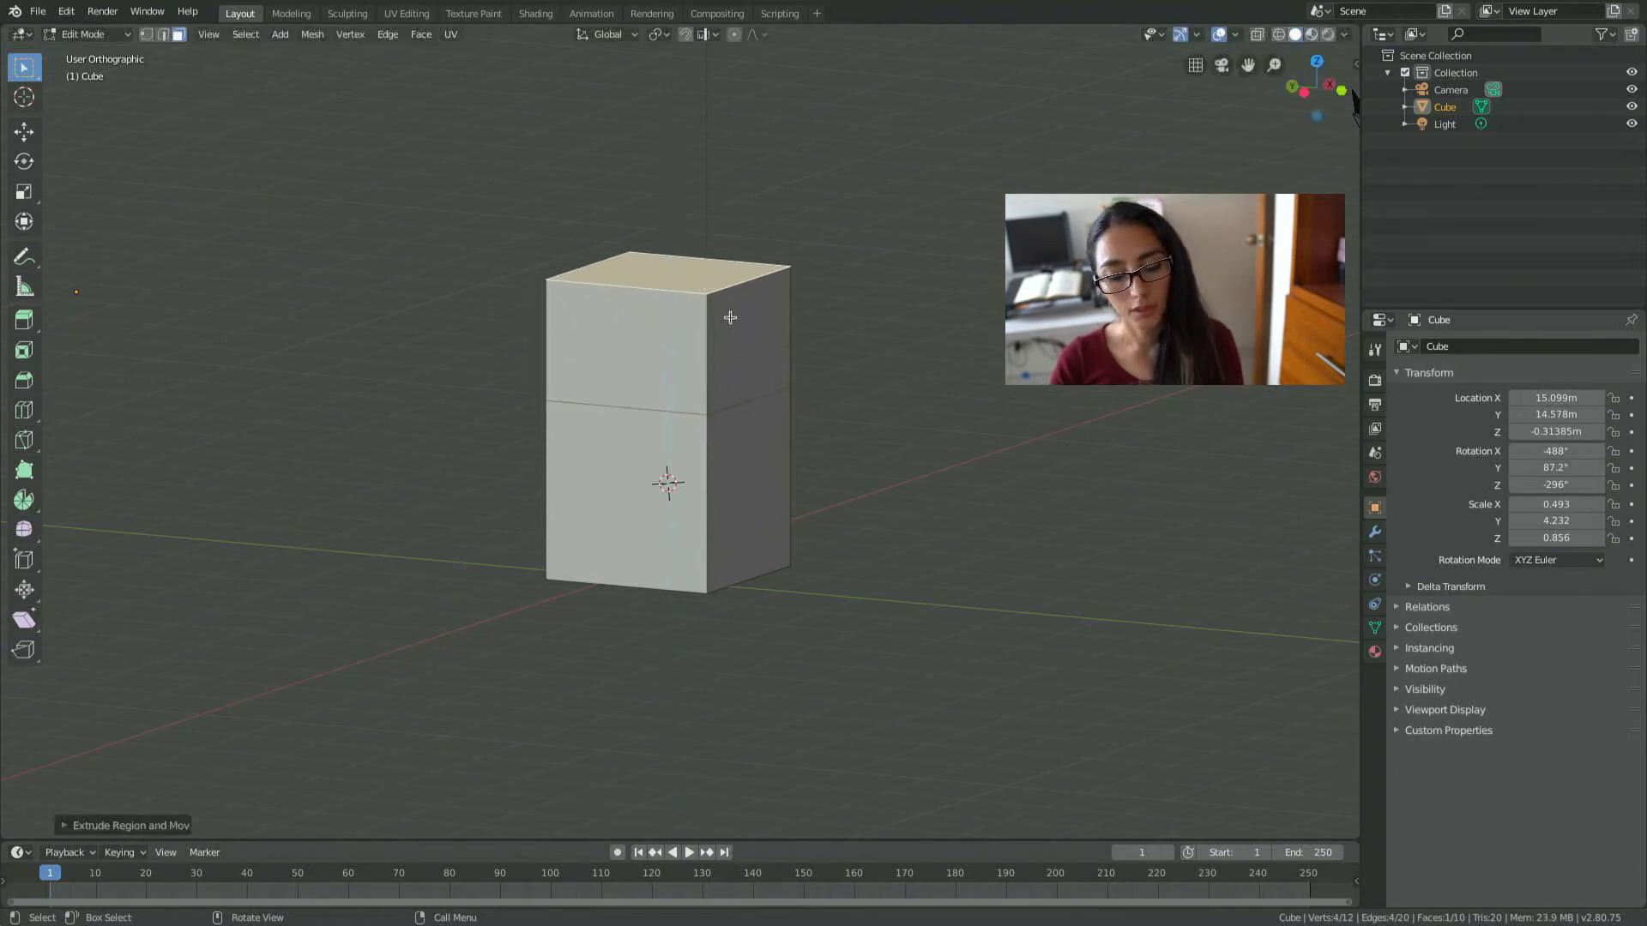
pyautogui.click(742, 341)
pyautogui.press('e')
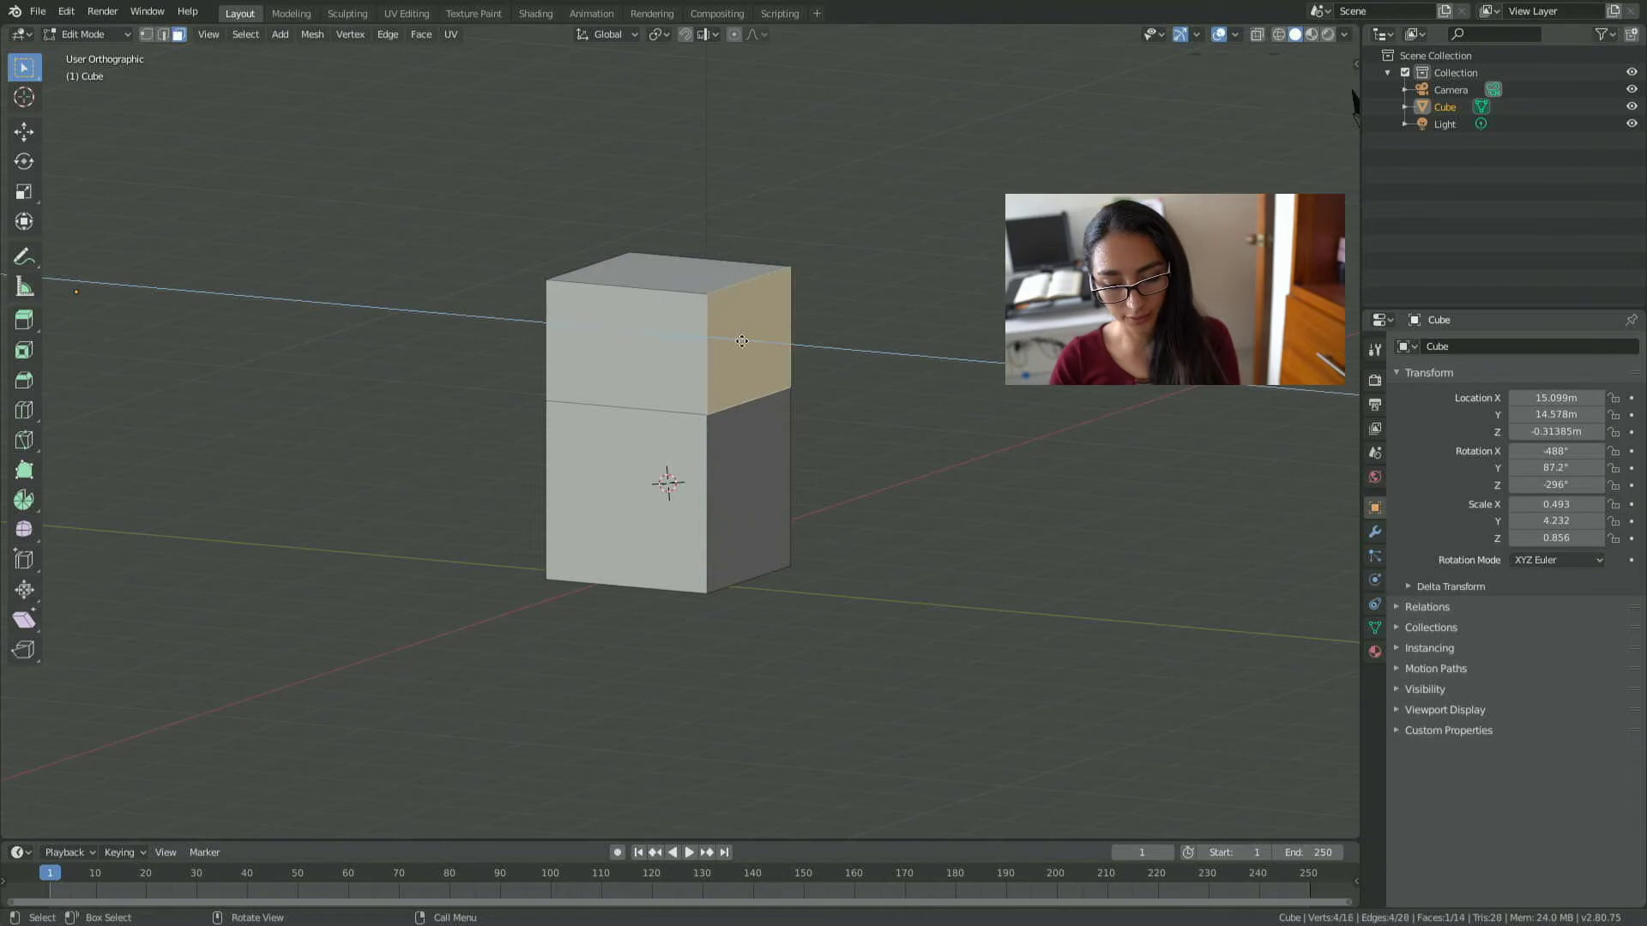
pyautogui.click(854, 356)
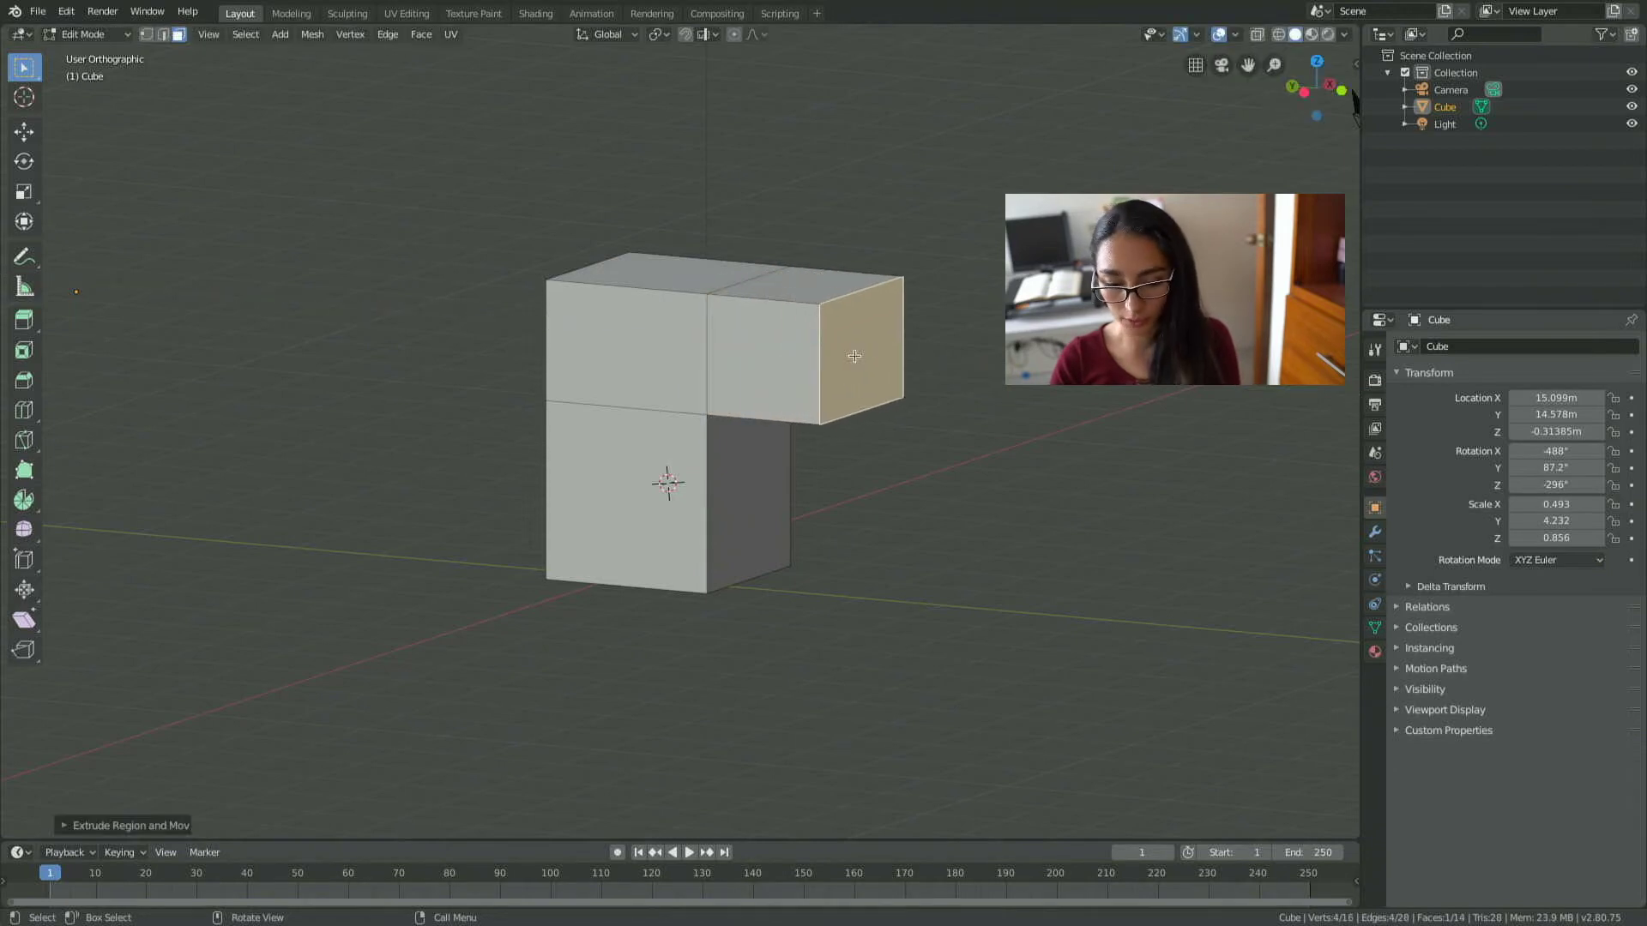
pyautogui.click(794, 371)
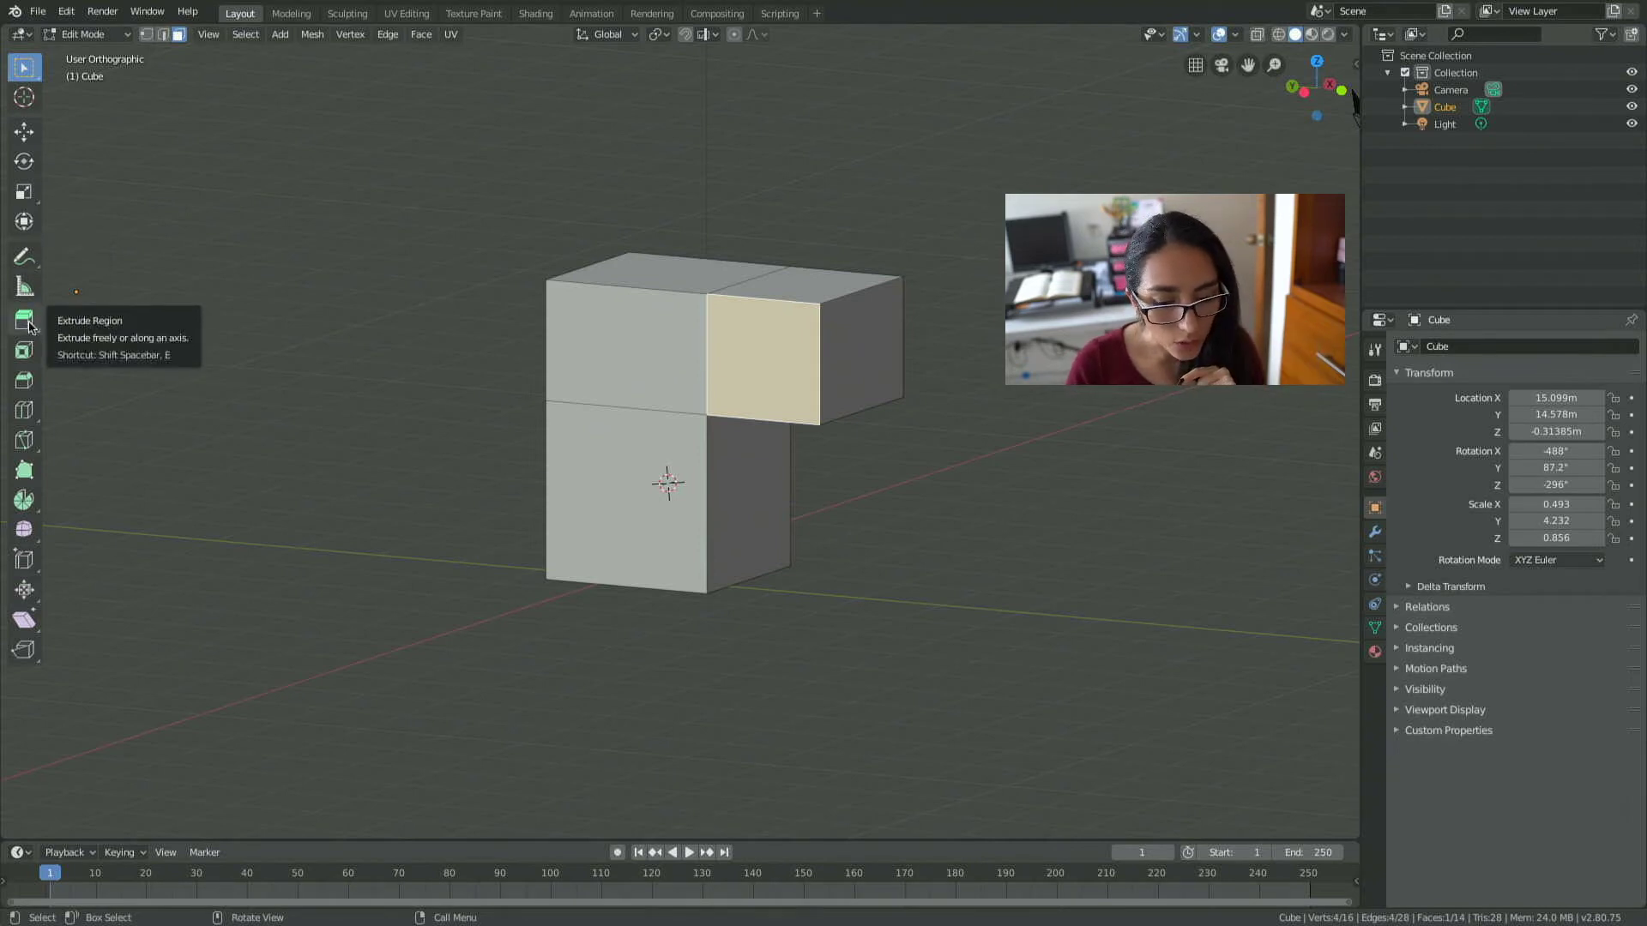
# Lengthen the arm using the Extrude Region gizmo, then make Extrude to Cursor the active tool.
pyautogui.click(30, 326)
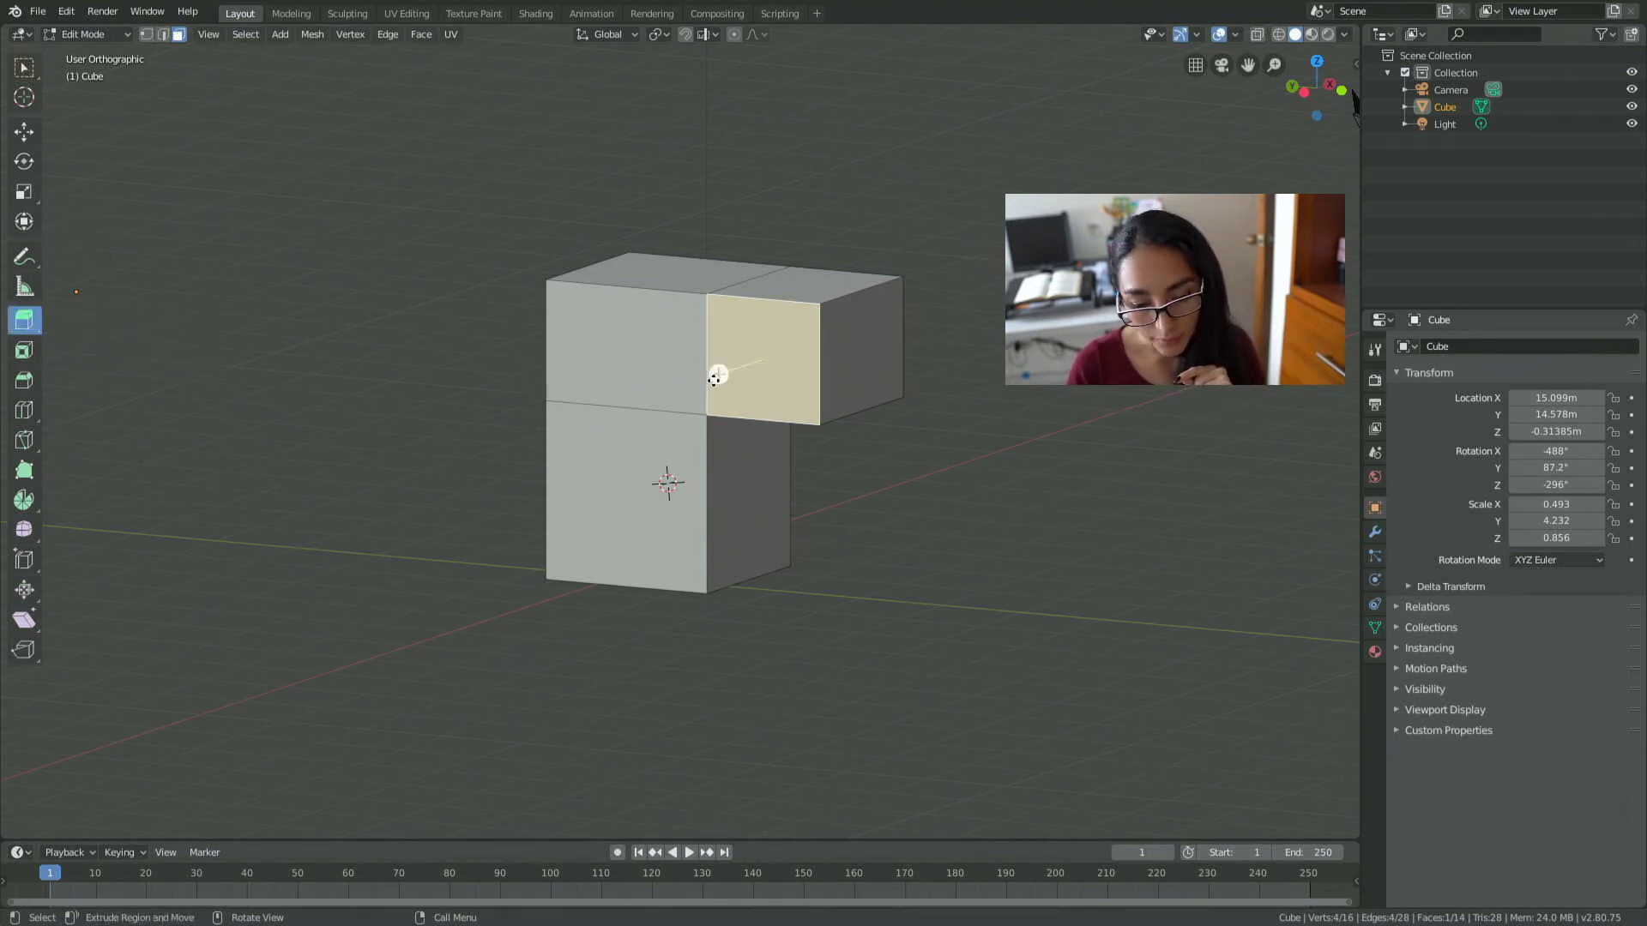
pyautogui.moveTo(714, 378); pyautogui.dragTo(688, 397)
pyautogui.click(851, 363)
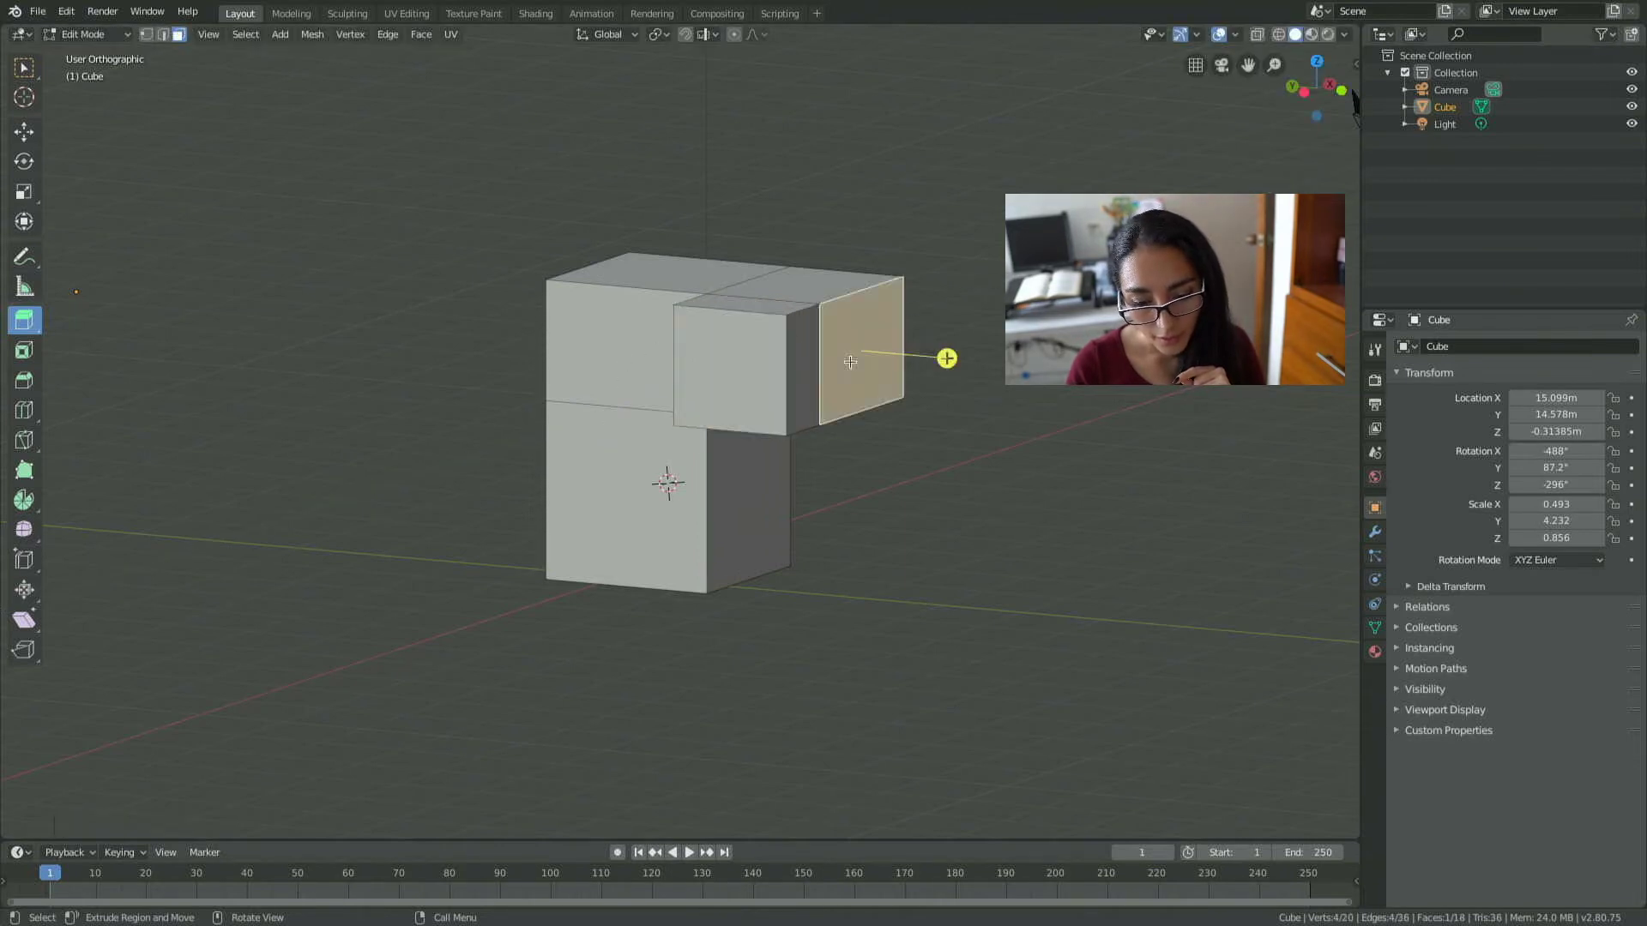
pyautogui.click(36, 328)
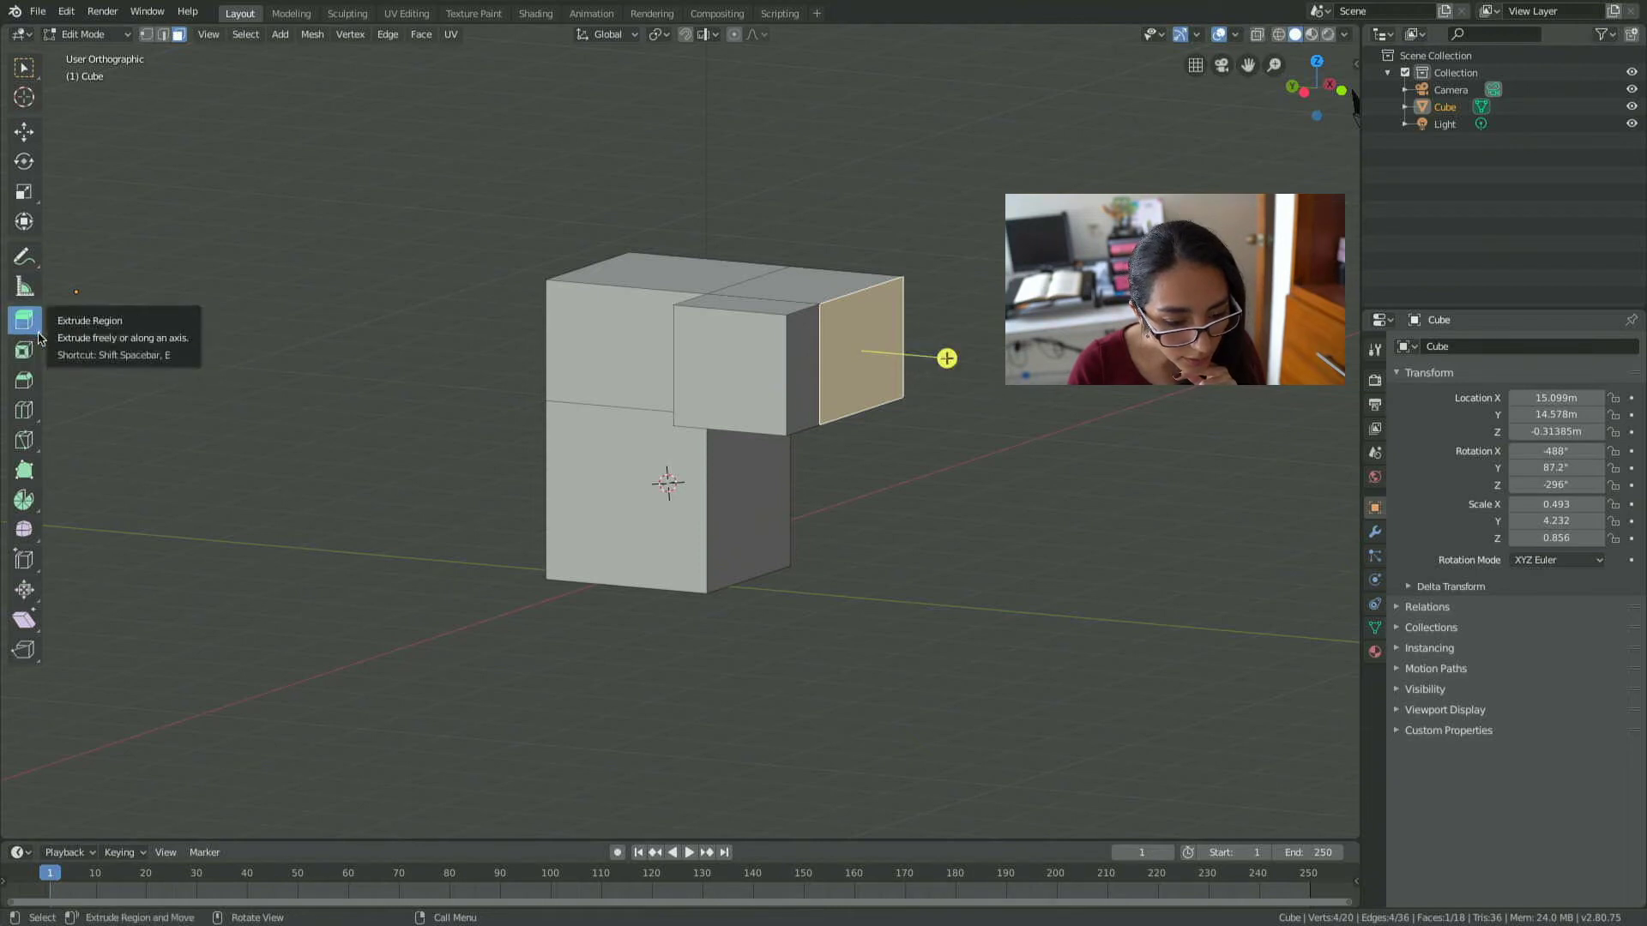
pyautogui.click(25, 319)
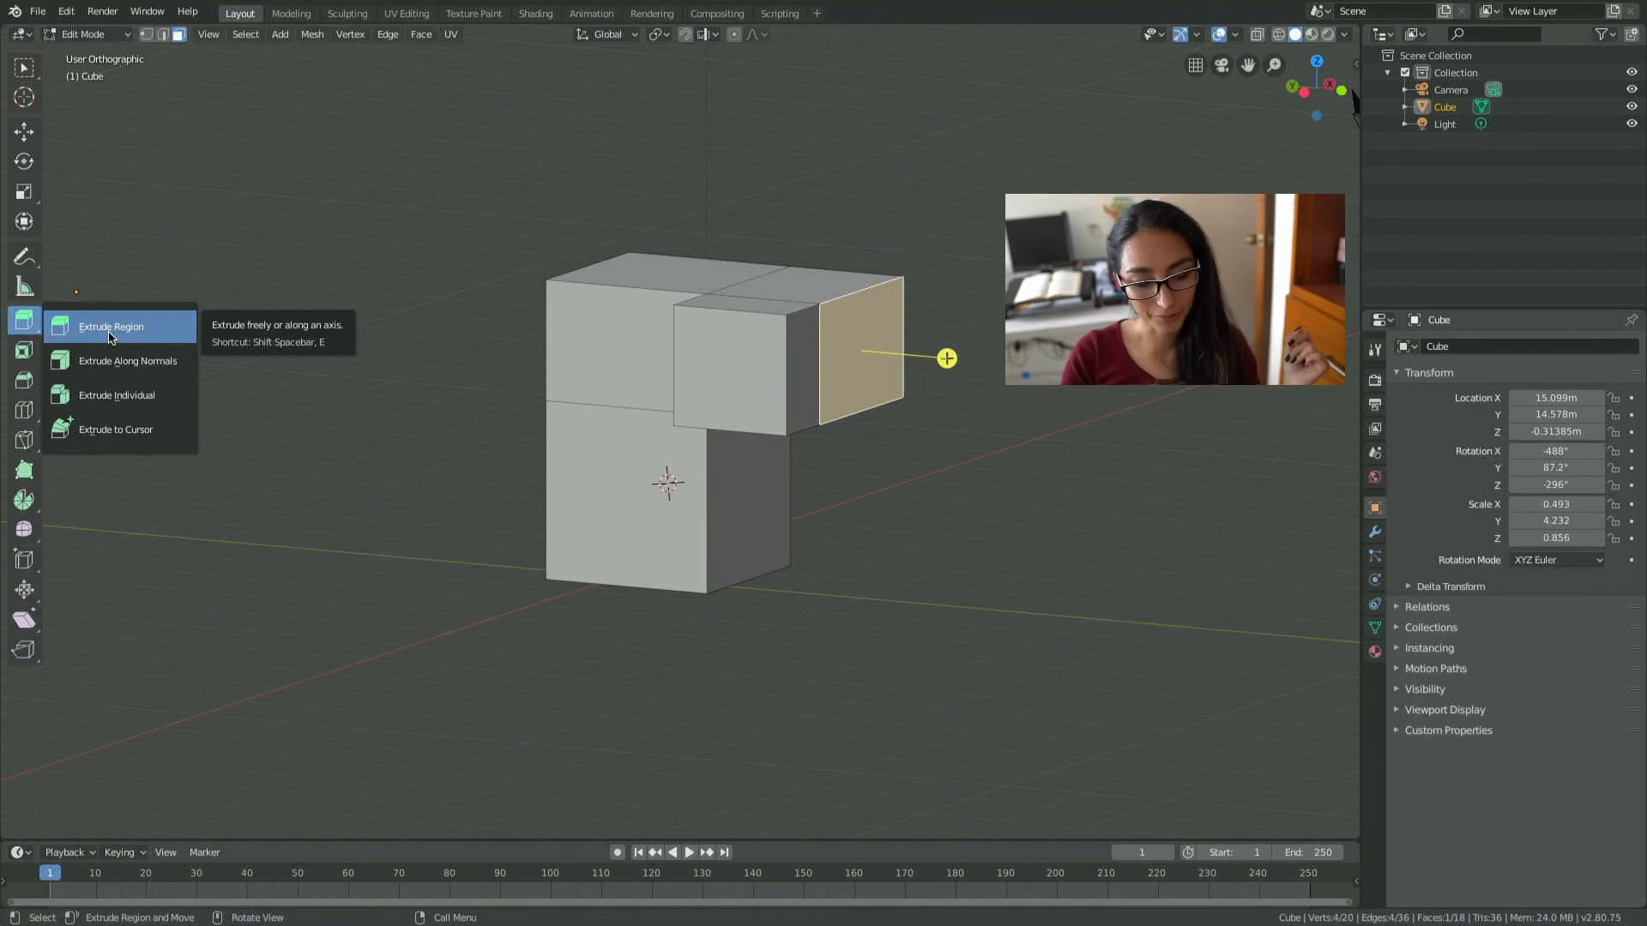
pyautogui.click(113, 439)
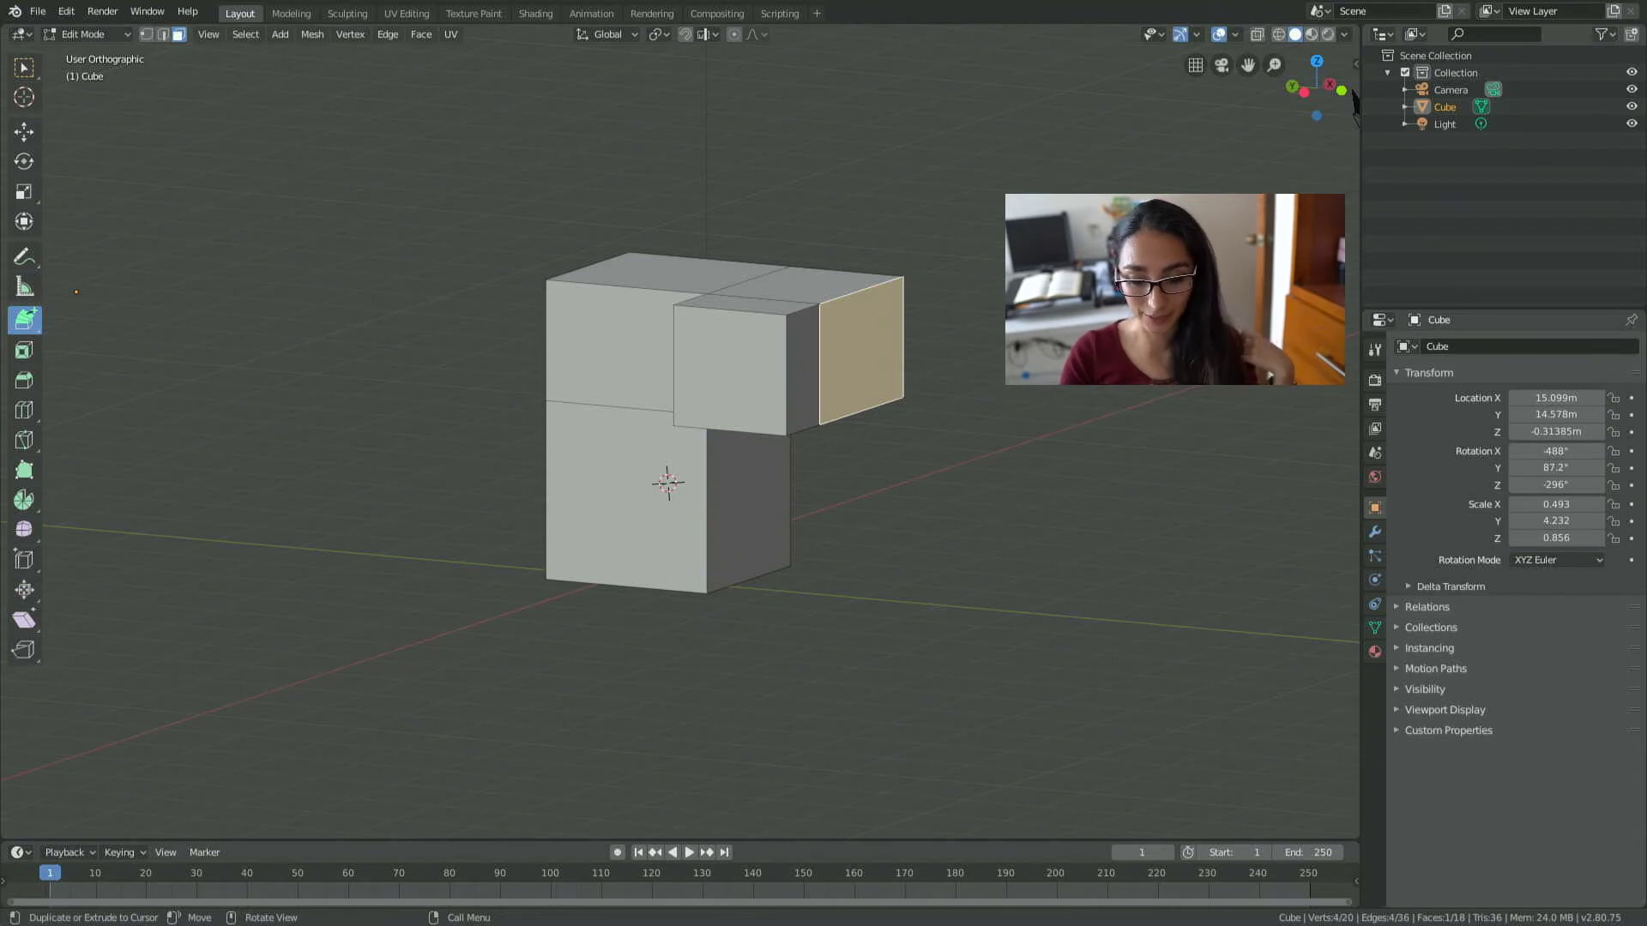
# Try two cursor extrusions of the end face, undo both, and orbit to view from above.
pyautogui.keyDown('ctrl'); pyautogui.rightClick(1354, 103); pyautogui.keyUp('ctrl')
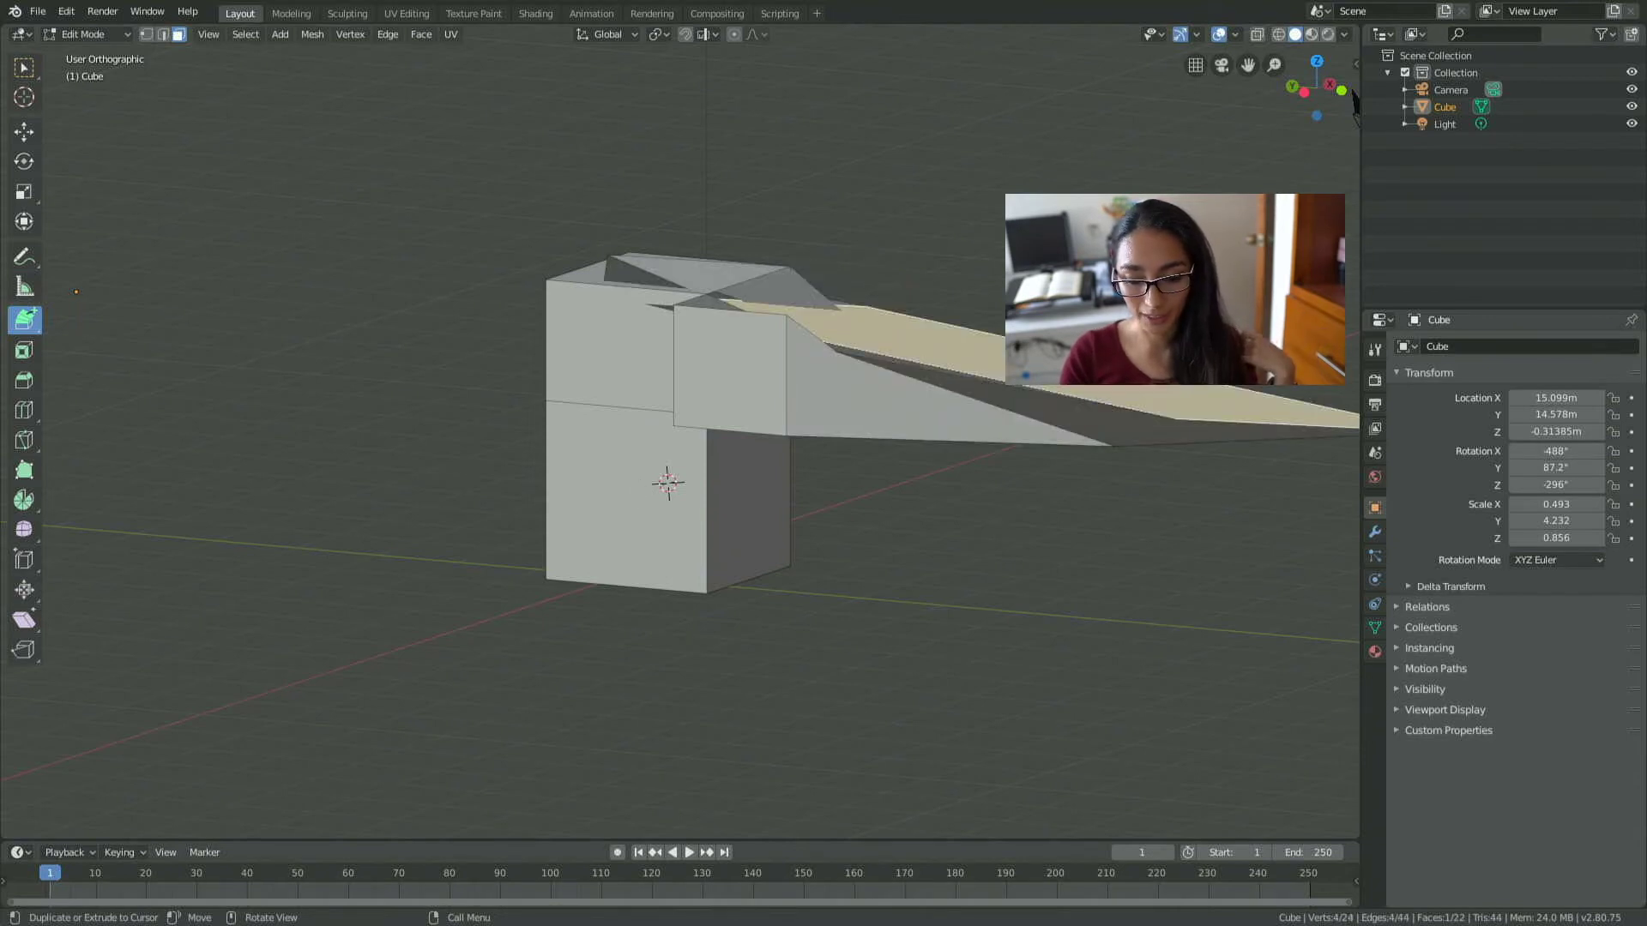
pyautogui.scroll(-4, 1024, 389)
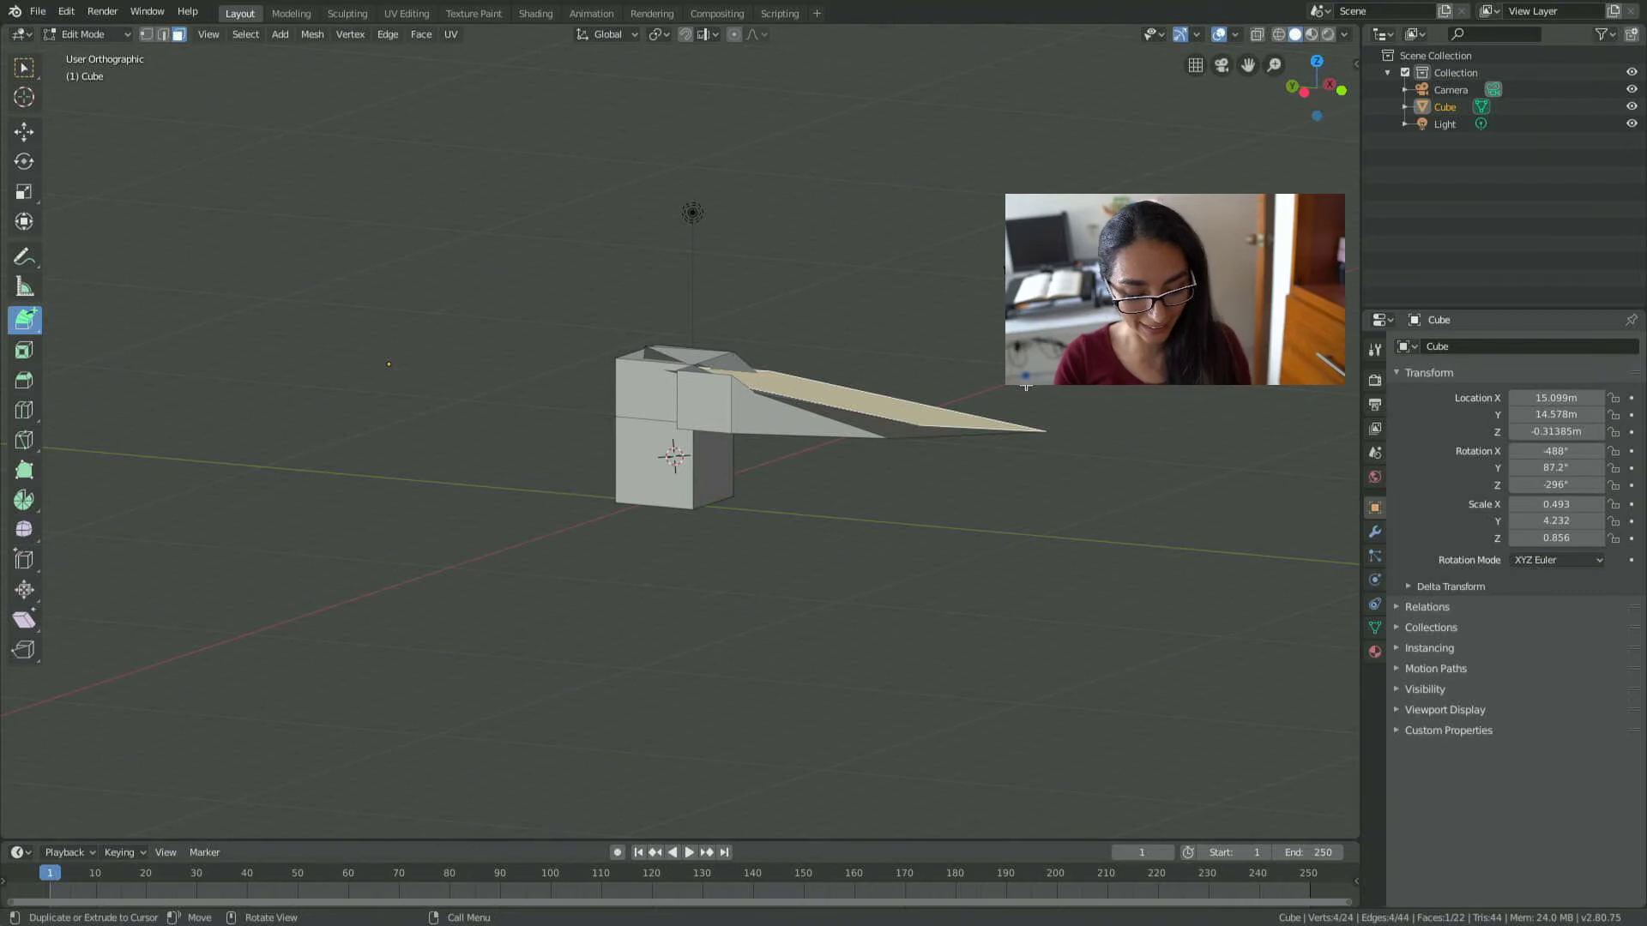
pyautogui.hotkey('ctrl', 'z')
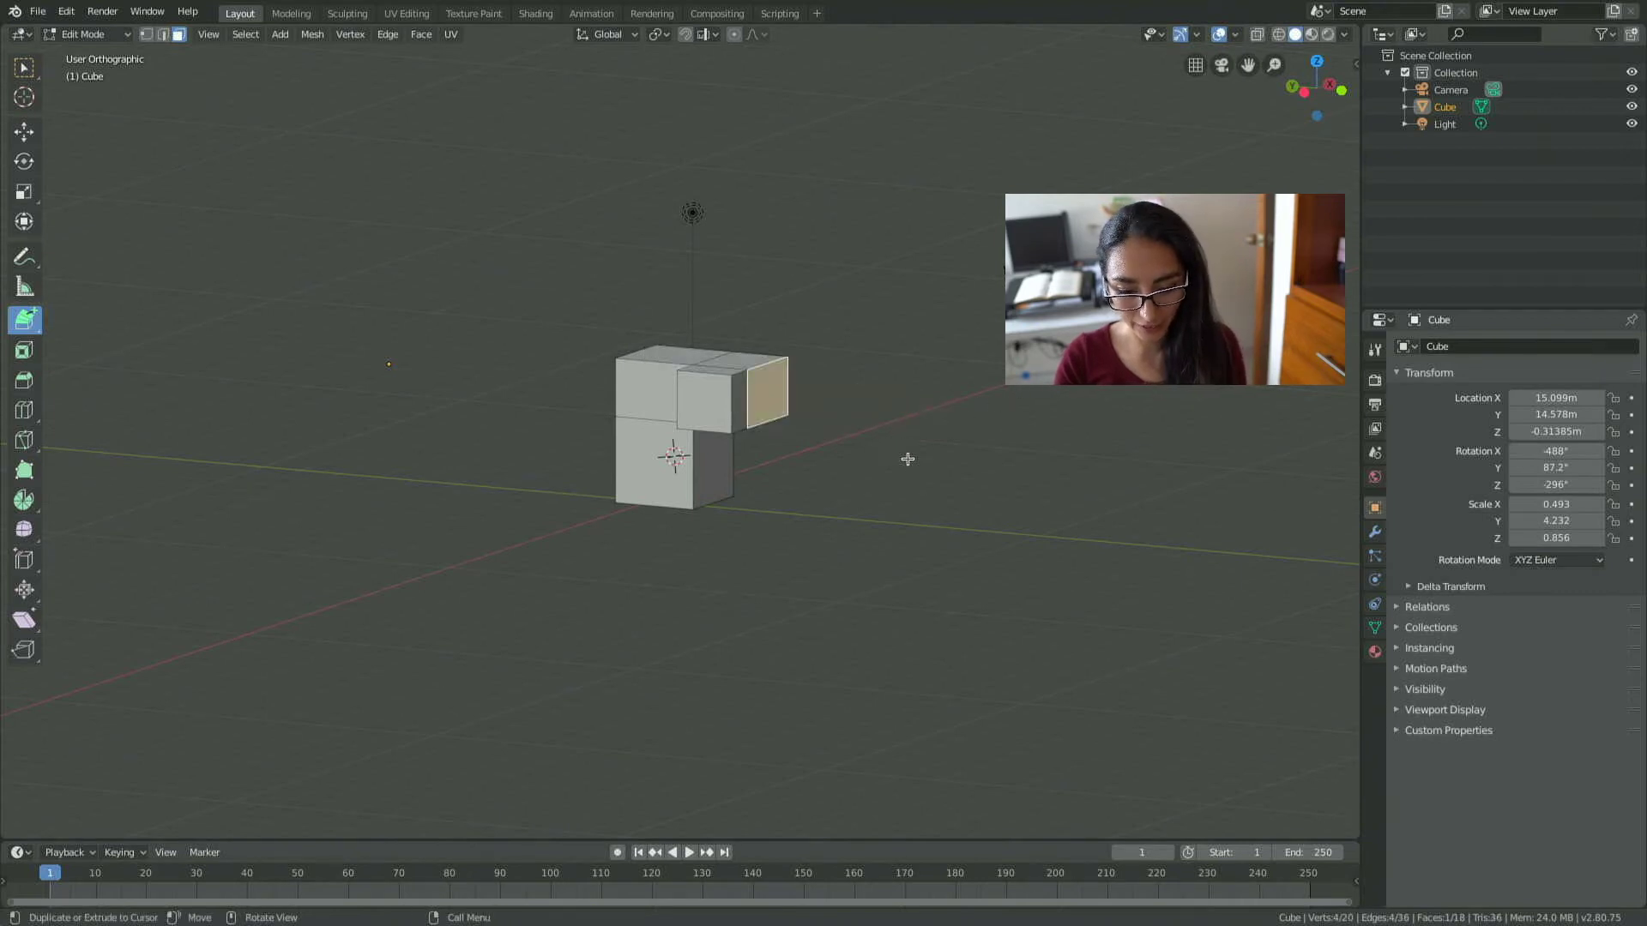
pyautogui.keyDown('ctrl'); pyautogui.rightClick(802, 377); pyautogui.keyUp('ctrl')
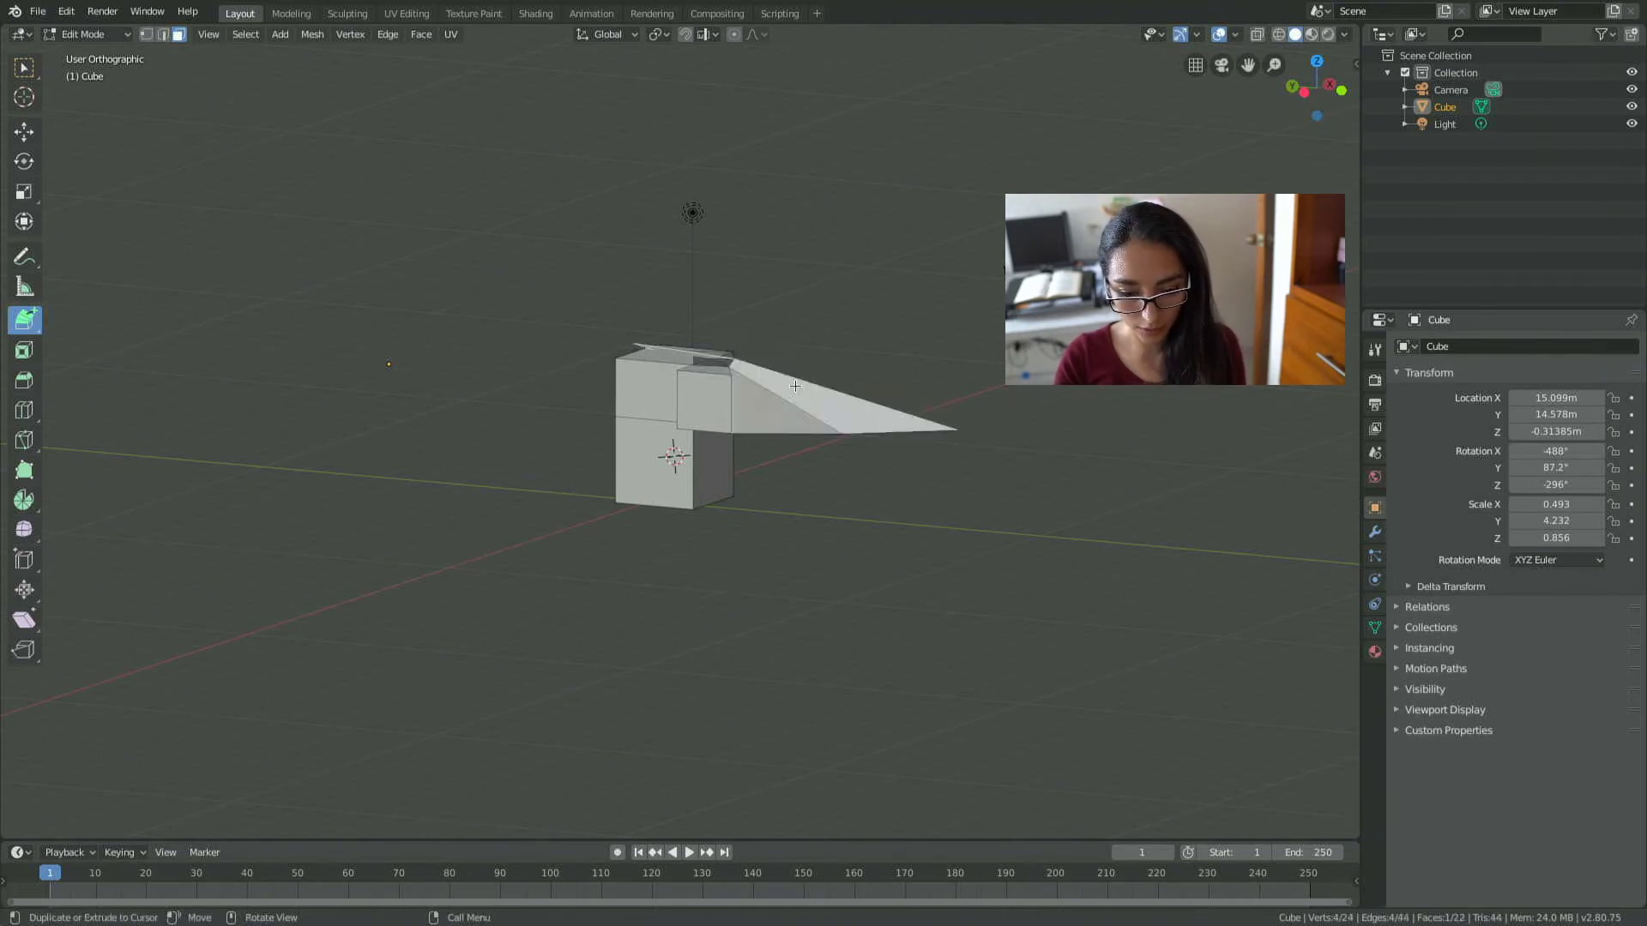
pyautogui.hotkey('ctrl', 'z')
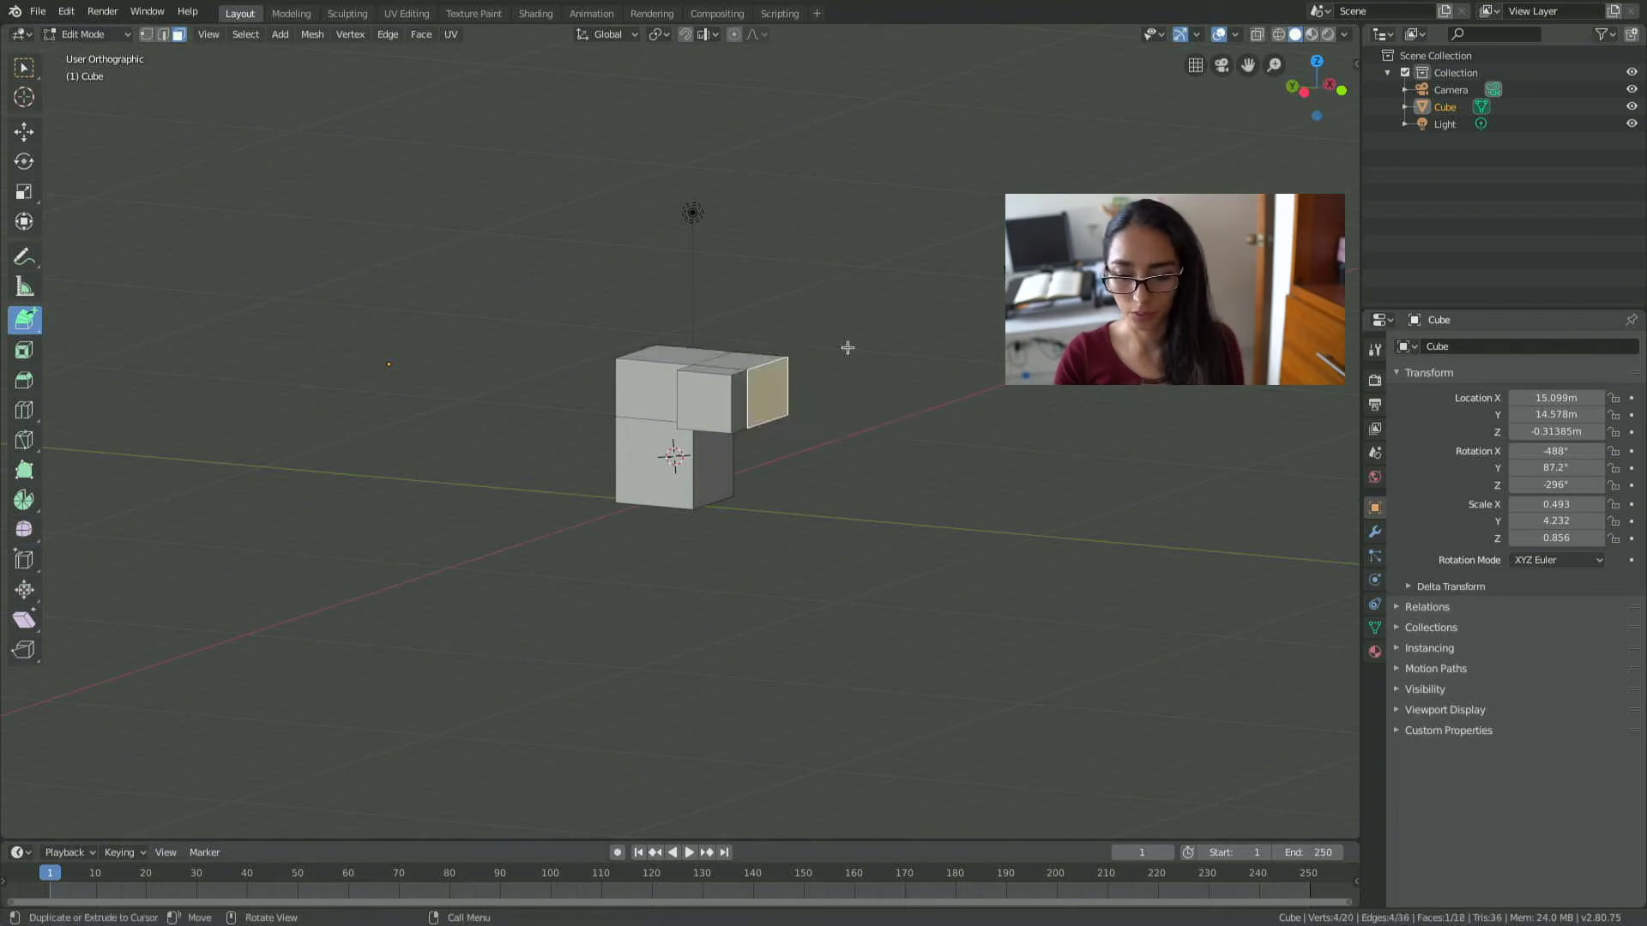
pyautogui.moveTo(914, 421); pyautogui.dragTo(828, 465, button='middle')
# Extrude the end face through nine clicked points into a long wing that flares upward.
pyautogui.click(286, 511)
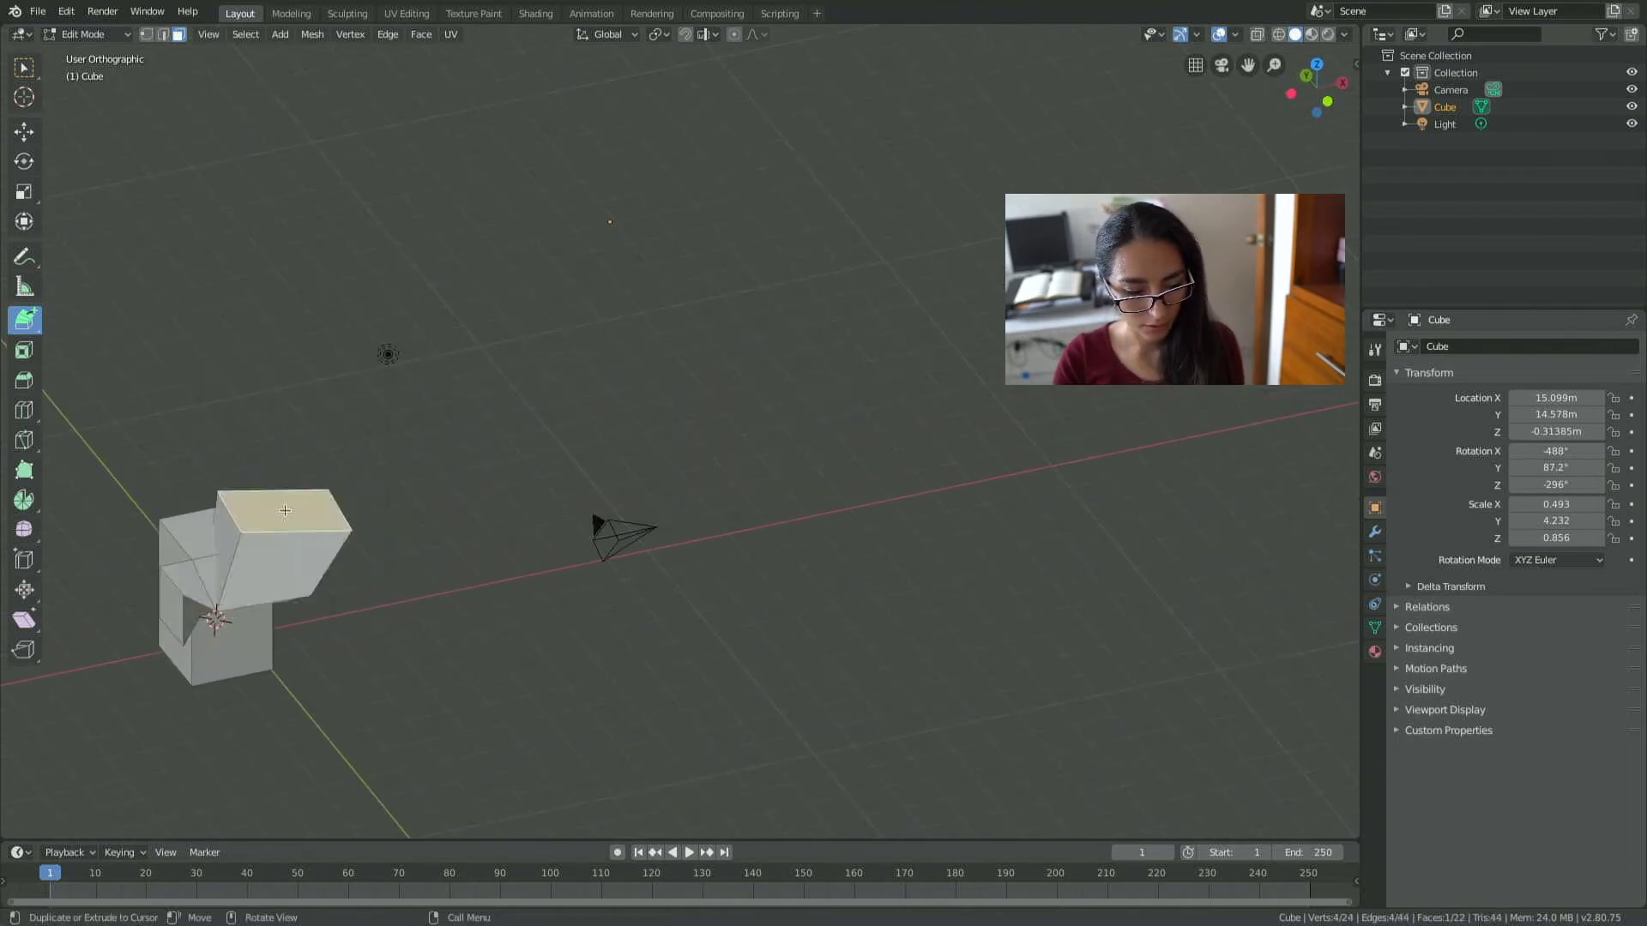
pyautogui.click(390, 489)
pyautogui.click(618, 460)
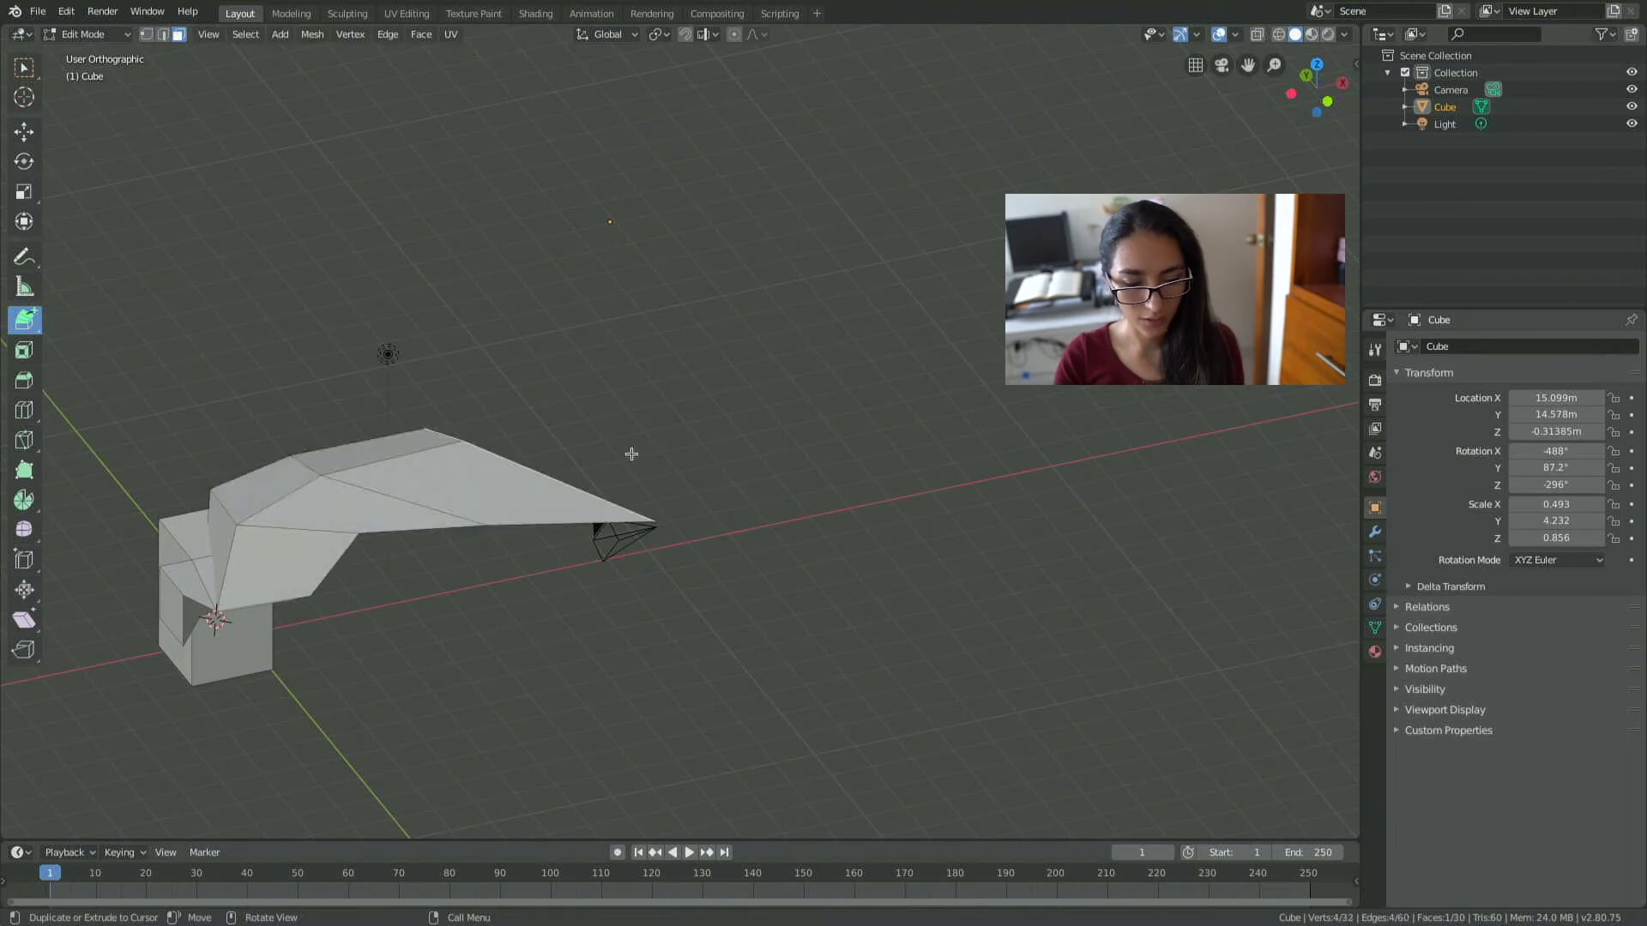
pyautogui.click(674, 437)
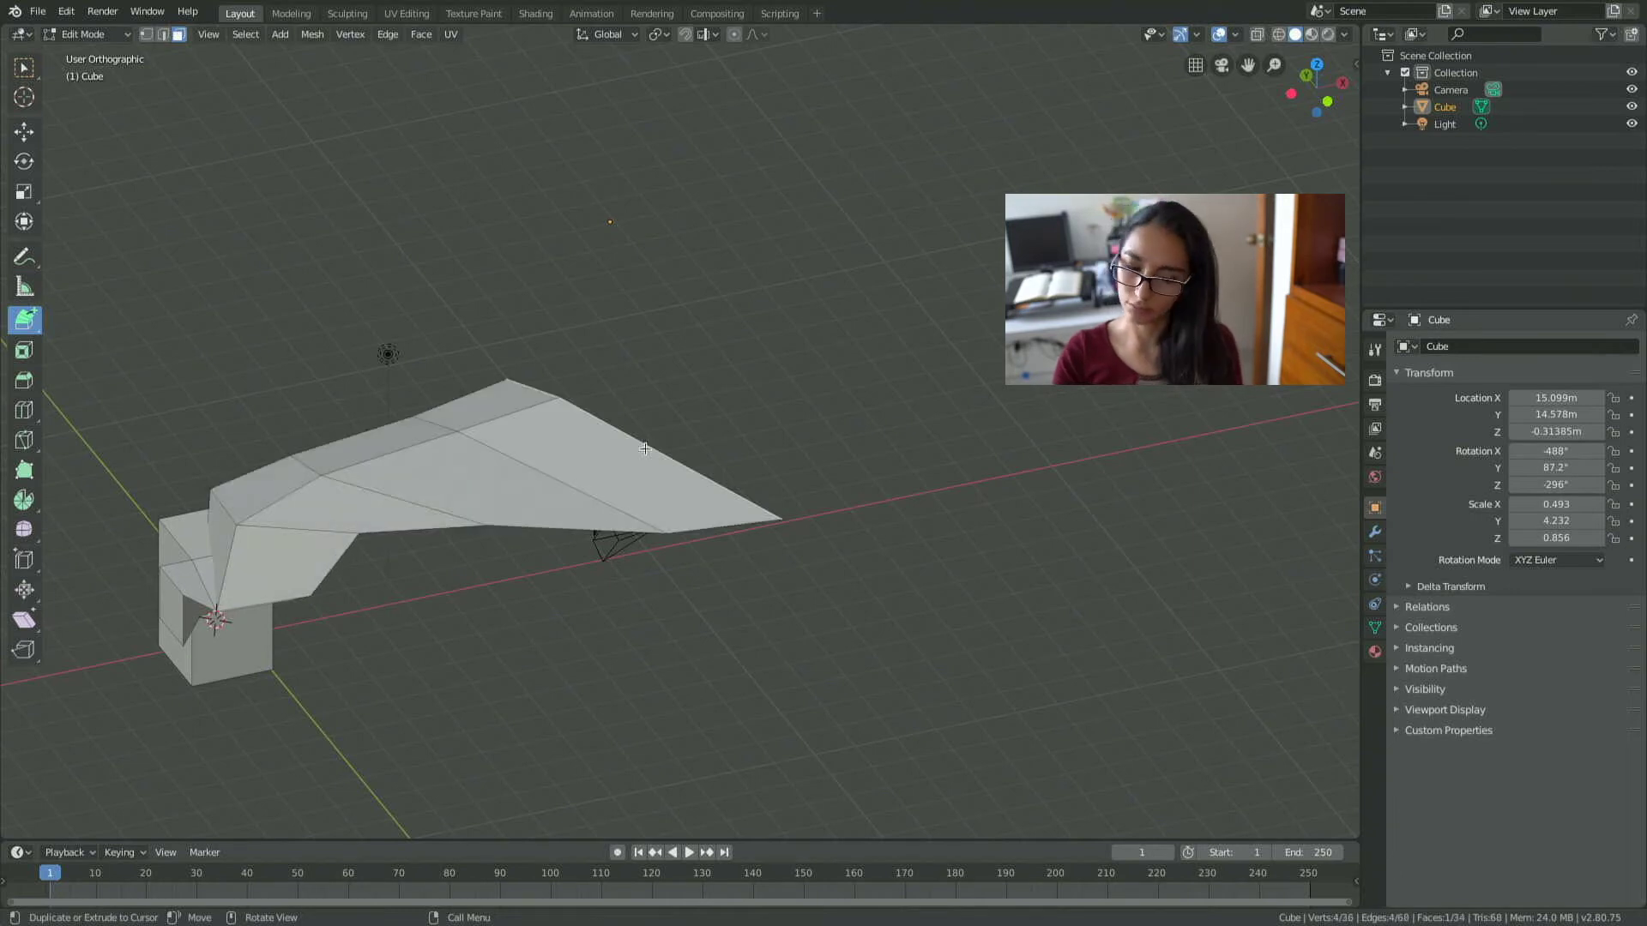
pyautogui.click(684, 425)
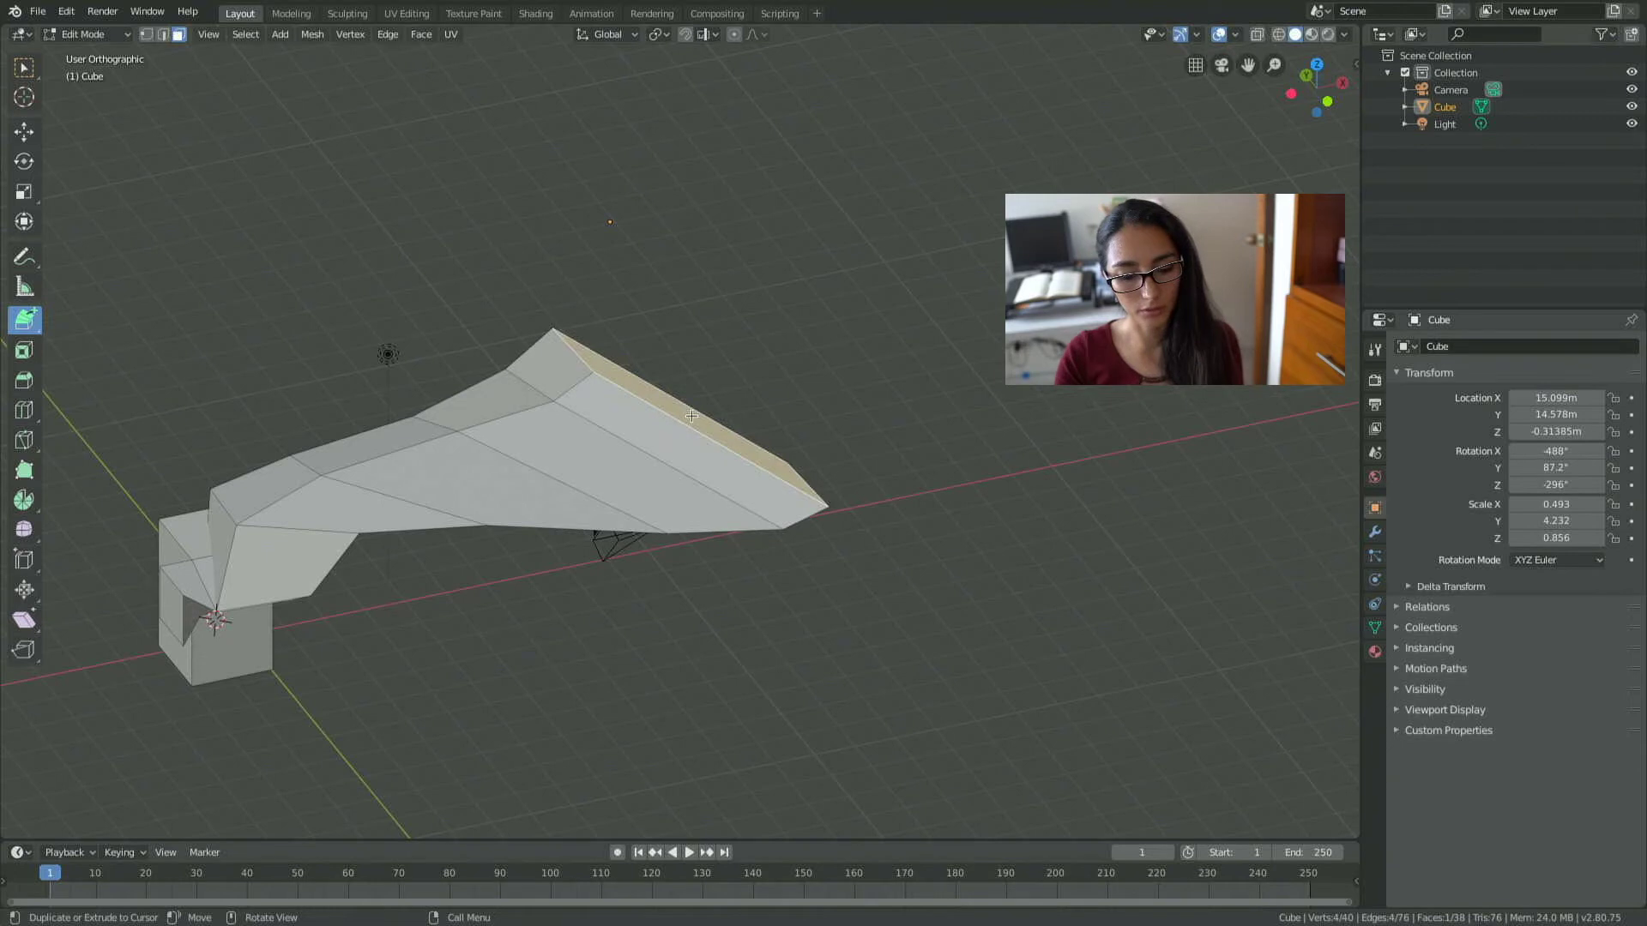
pyautogui.click(729, 327)
pyautogui.click(752, 291)
pyautogui.click(749, 270)
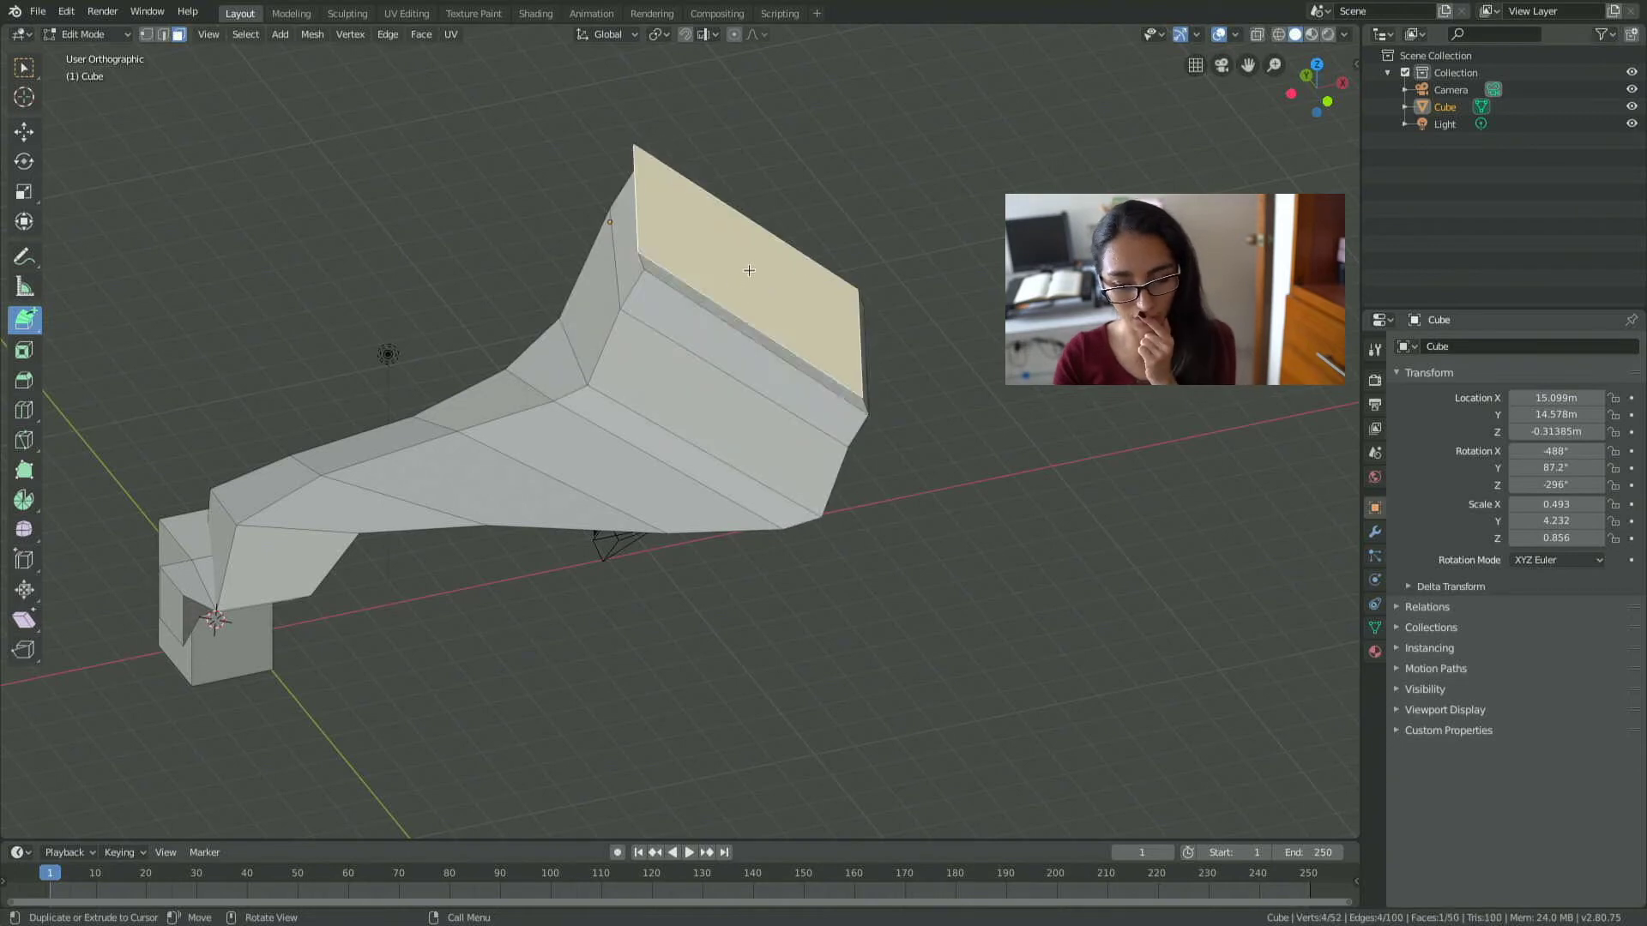
pyautogui.click(809, 250)
# Scale the end face smaller, then extrude a thin neck that curls downward at its tip.
pyautogui.press('s')
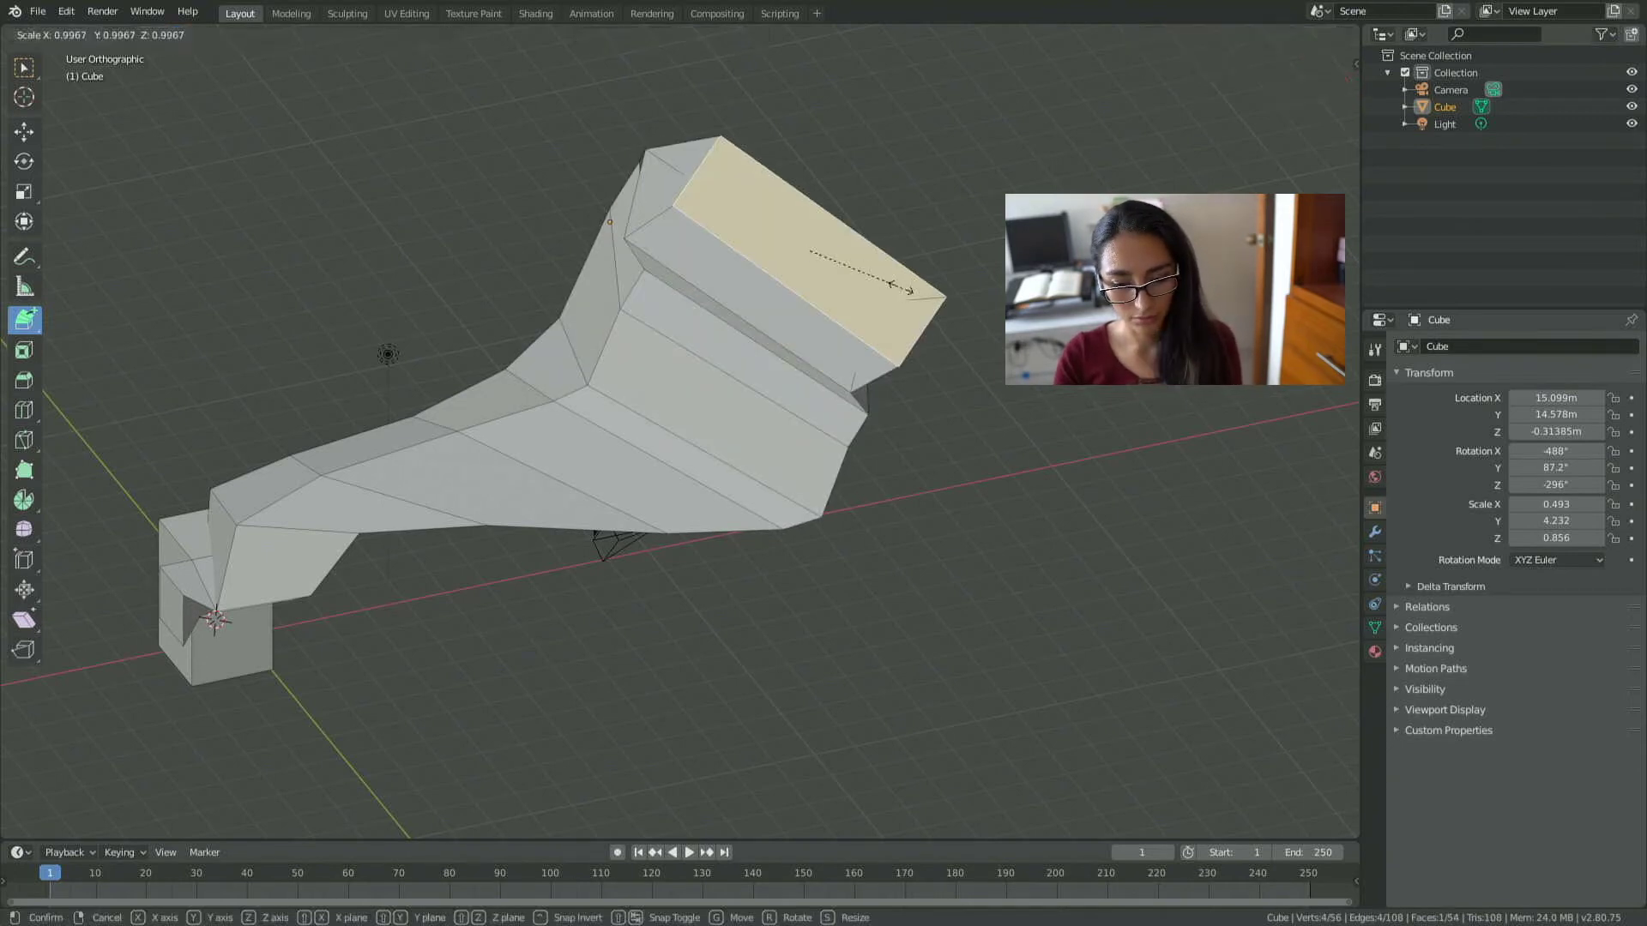
pyautogui.click(845, 254)
pyautogui.click(922, 219)
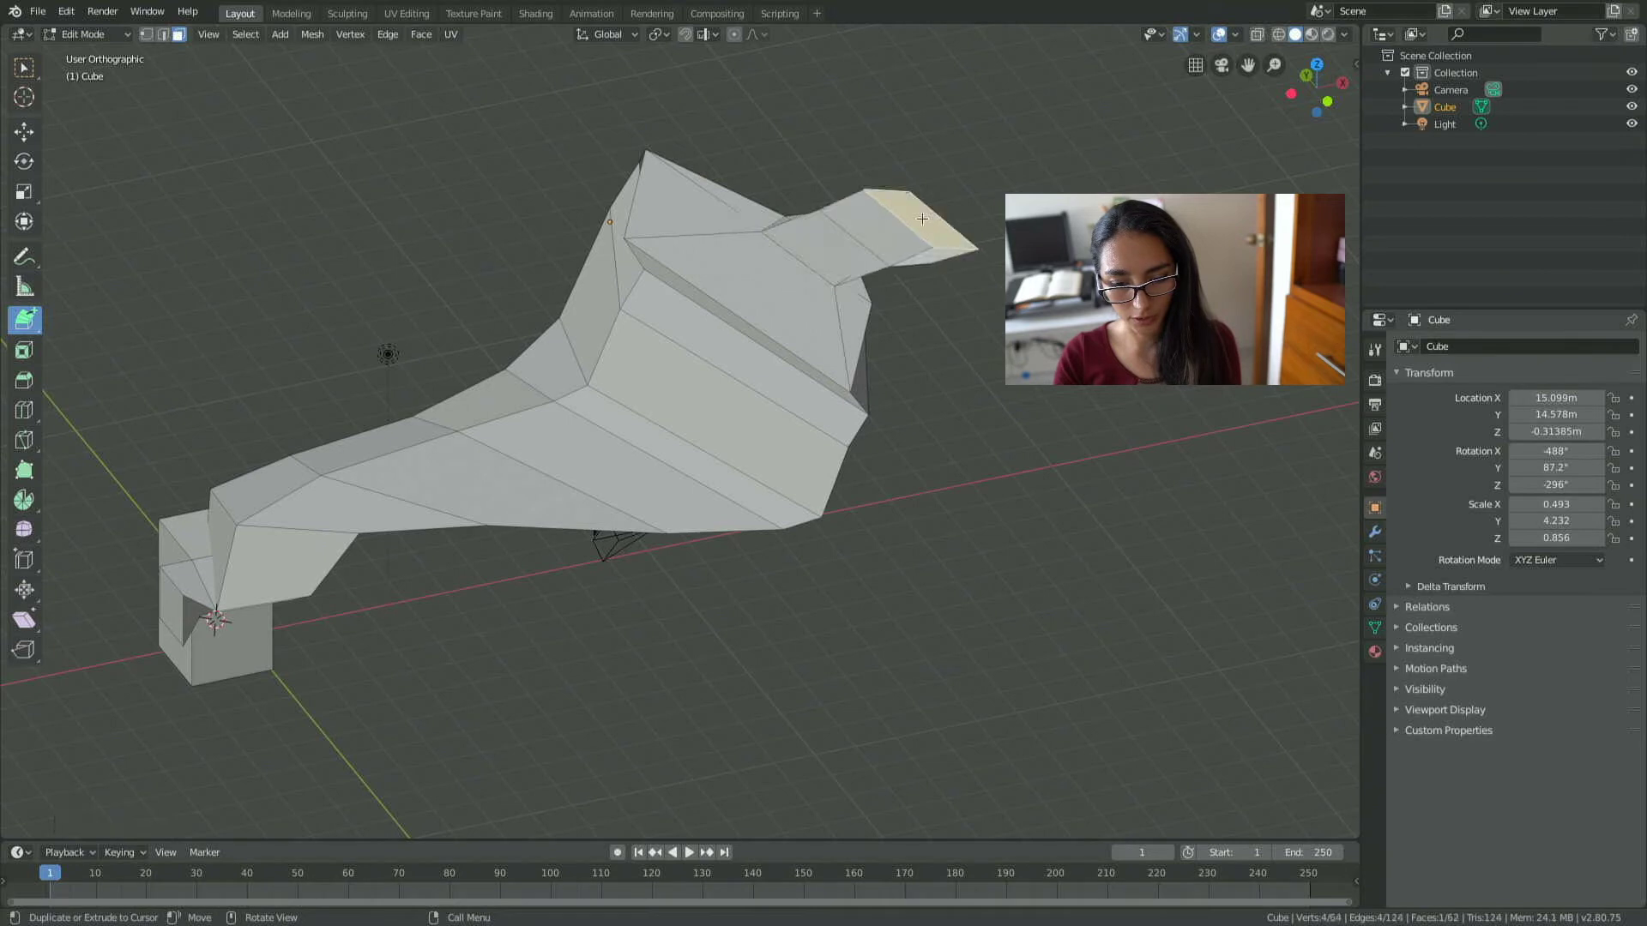
pyautogui.click(995, 193)
pyautogui.click(1089, 180)
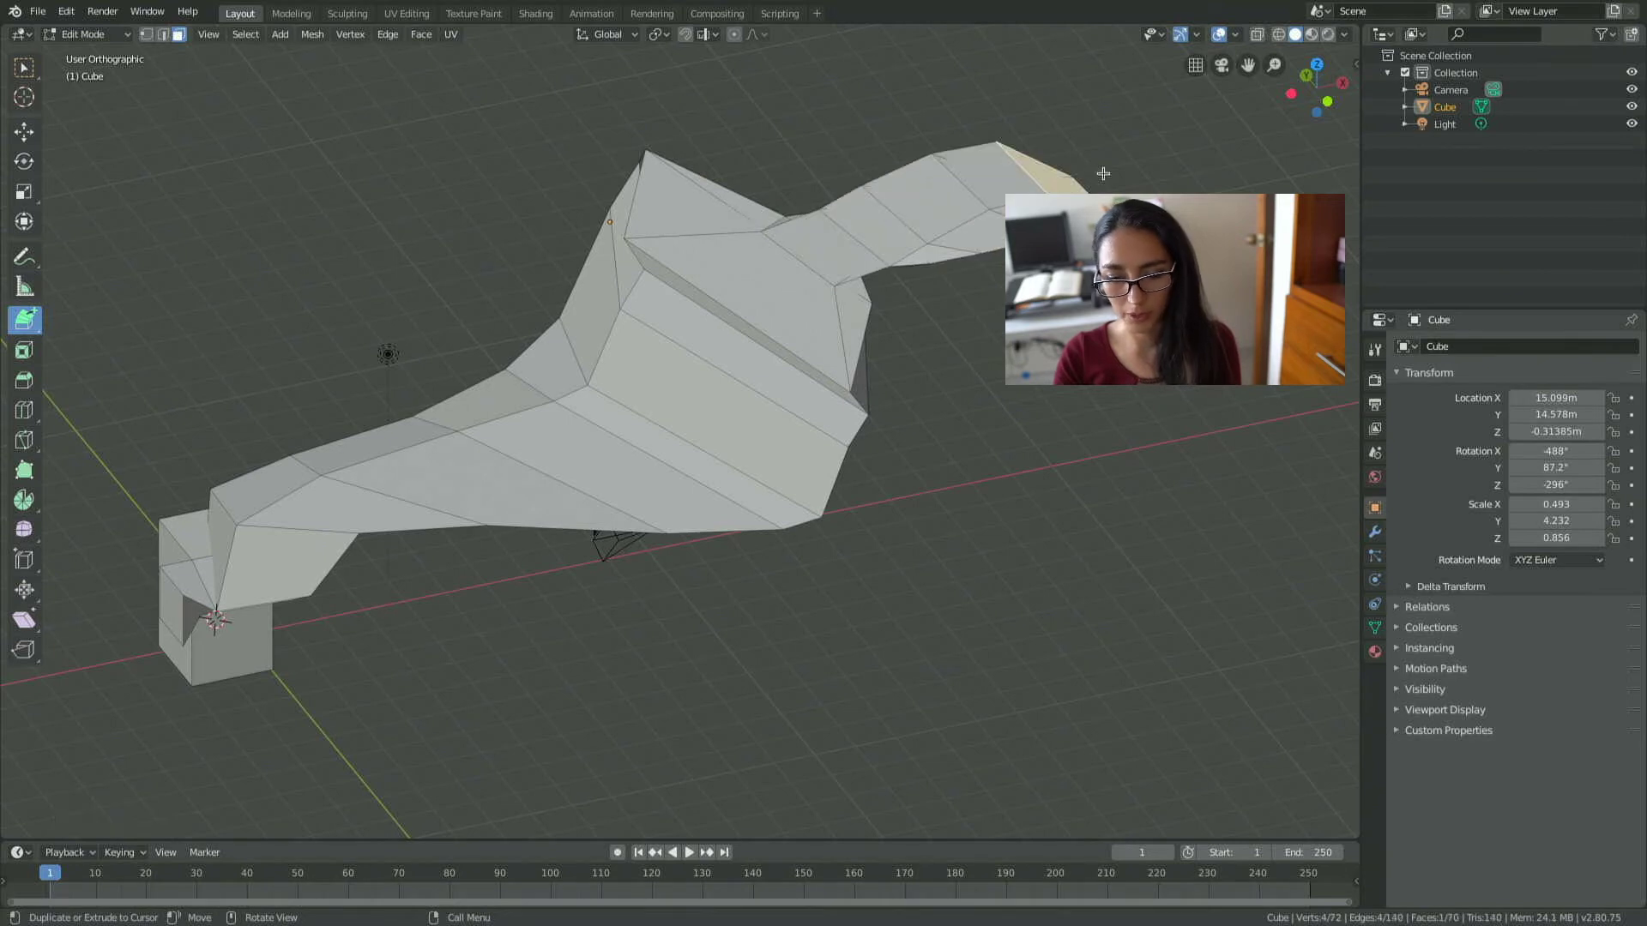
pyautogui.click(1120, 163)
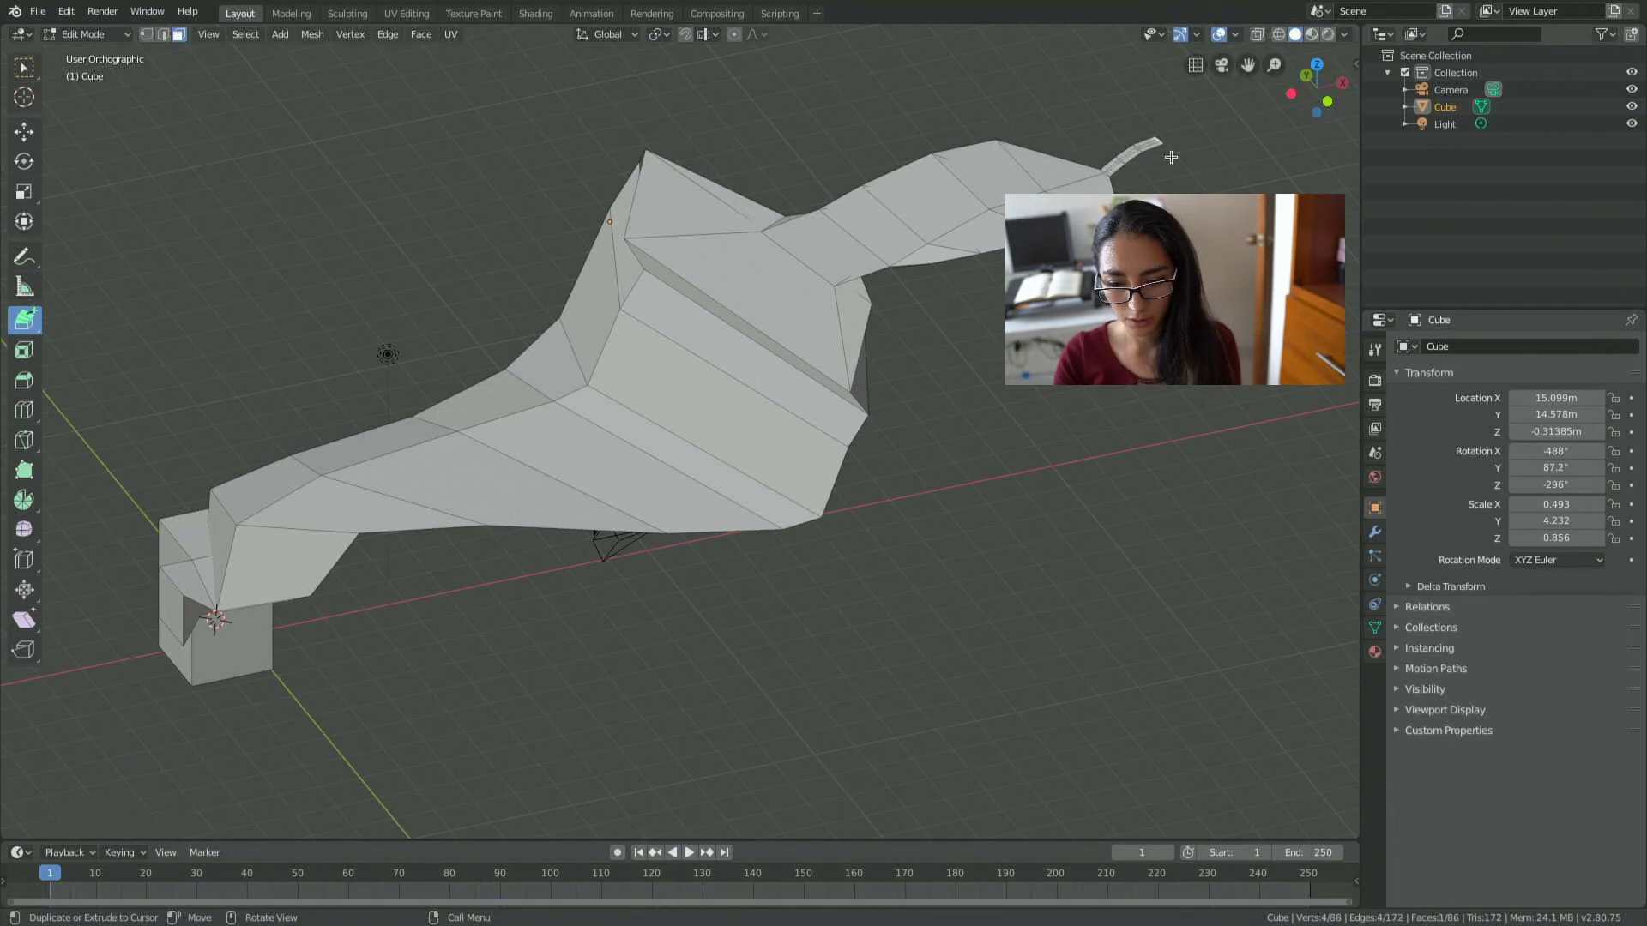
pyautogui.click(1184, 215)
pyautogui.click(1193, 240)
pyautogui.click(1196, 266)
pyautogui.click(1201, 318)
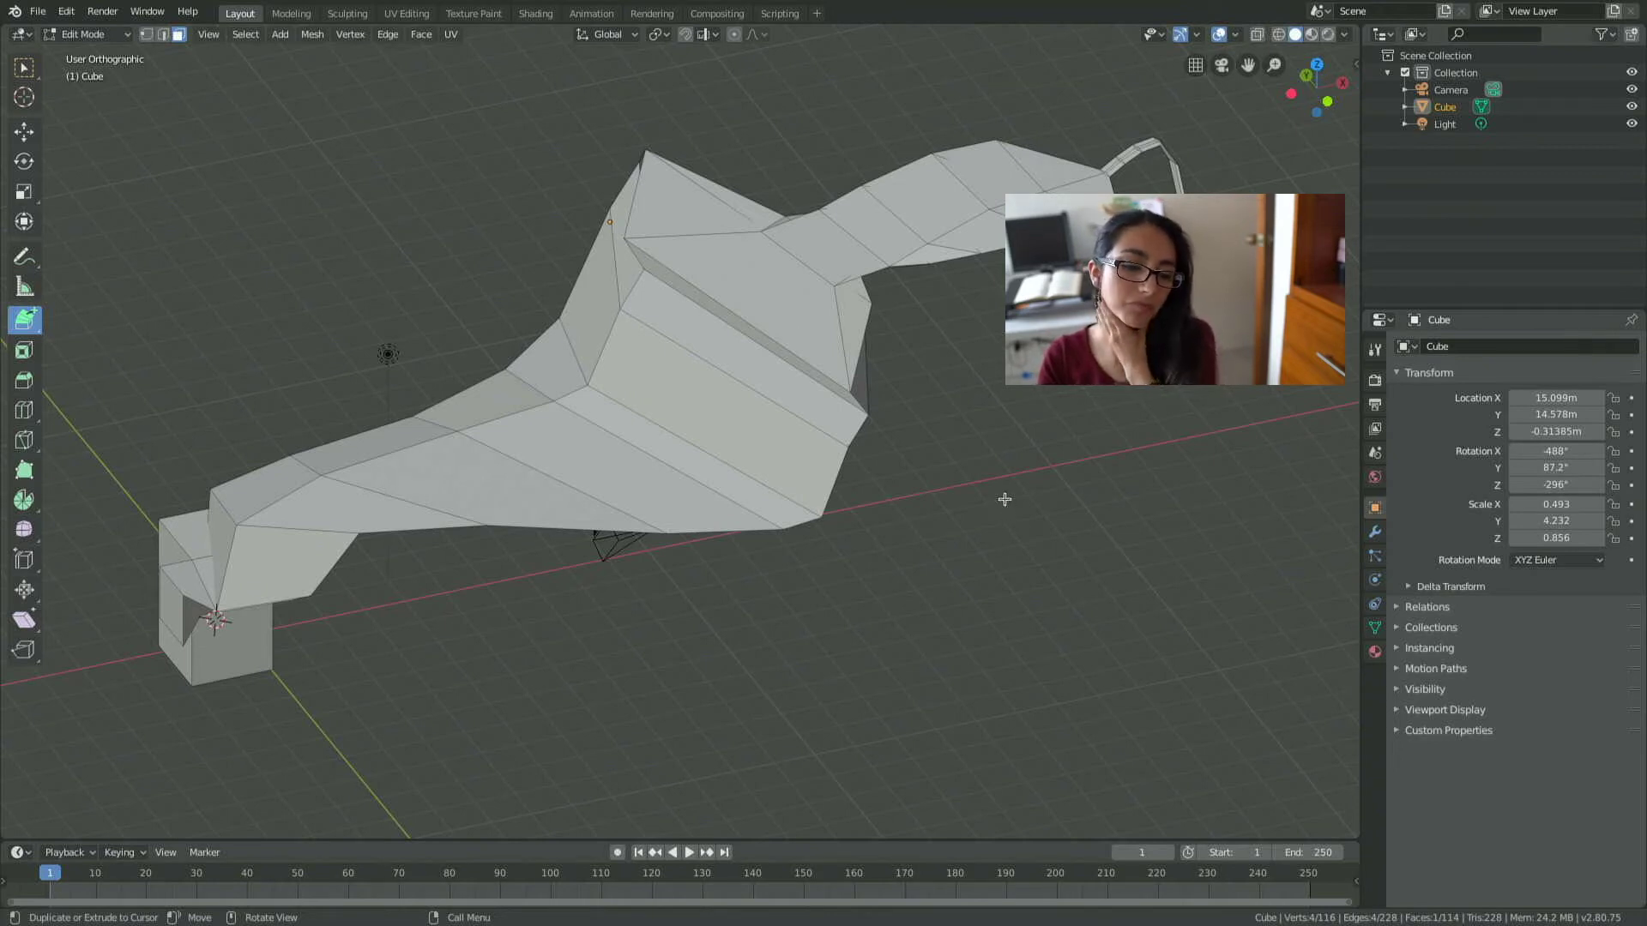
pyautogui.scroll(-2, 1004, 501)
pyautogui.scroll(1, 1004, 501)
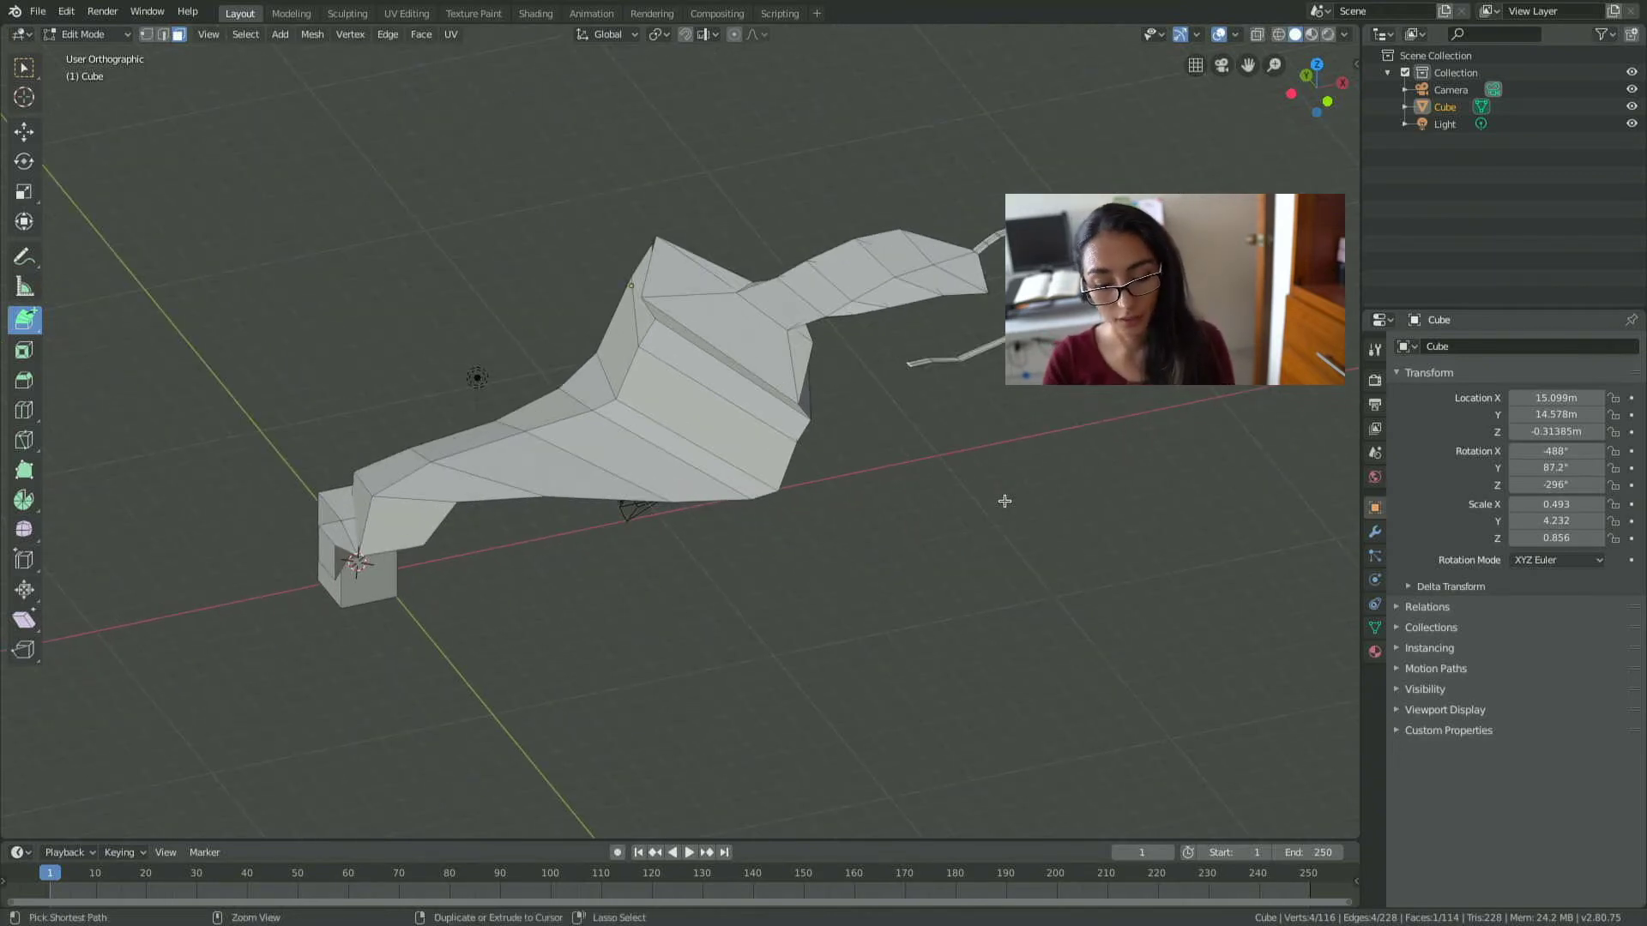
# Undo the winding chain back to the 20-vertex L-shaped block and open the extrude variants list.
pyautogui.hotkey('ctrl', 'z')
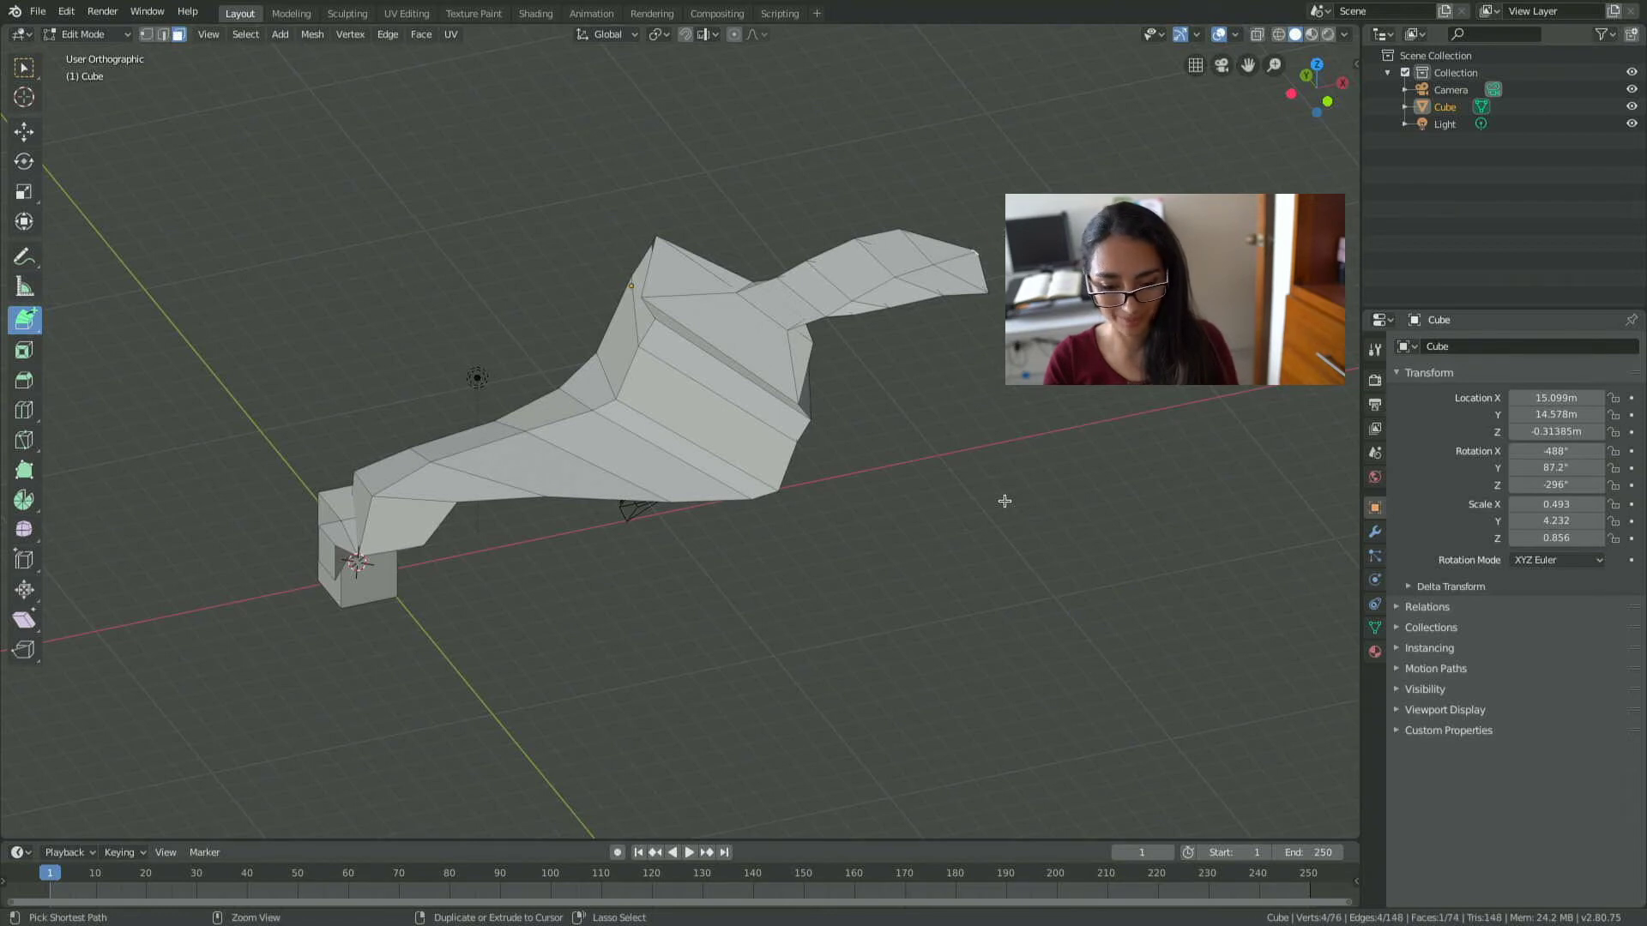
pyautogui.hotkey('ctrl', 'z')
pyautogui.hotkey('ctrl', 'z')
pyautogui.hotkey('ctrl', 'z')
pyautogui.hotkey('ctrl', 'z')
pyautogui.hotkey('ctrl', 'z')
pyautogui.hotkey('ctrl', 'z')
pyautogui.hotkey('ctrl', 'z')
pyautogui.hotkey('ctrl', 'z')
pyautogui.hotkey('ctrl', 'z')
pyautogui.hotkey('ctrl', 'z')
pyautogui.hotkey('ctrl', 'z')
pyautogui.hotkey('ctrl', 'z')
pyautogui.hotkey('ctrl', 'z')
pyautogui.hotkey('ctrl', 'z')
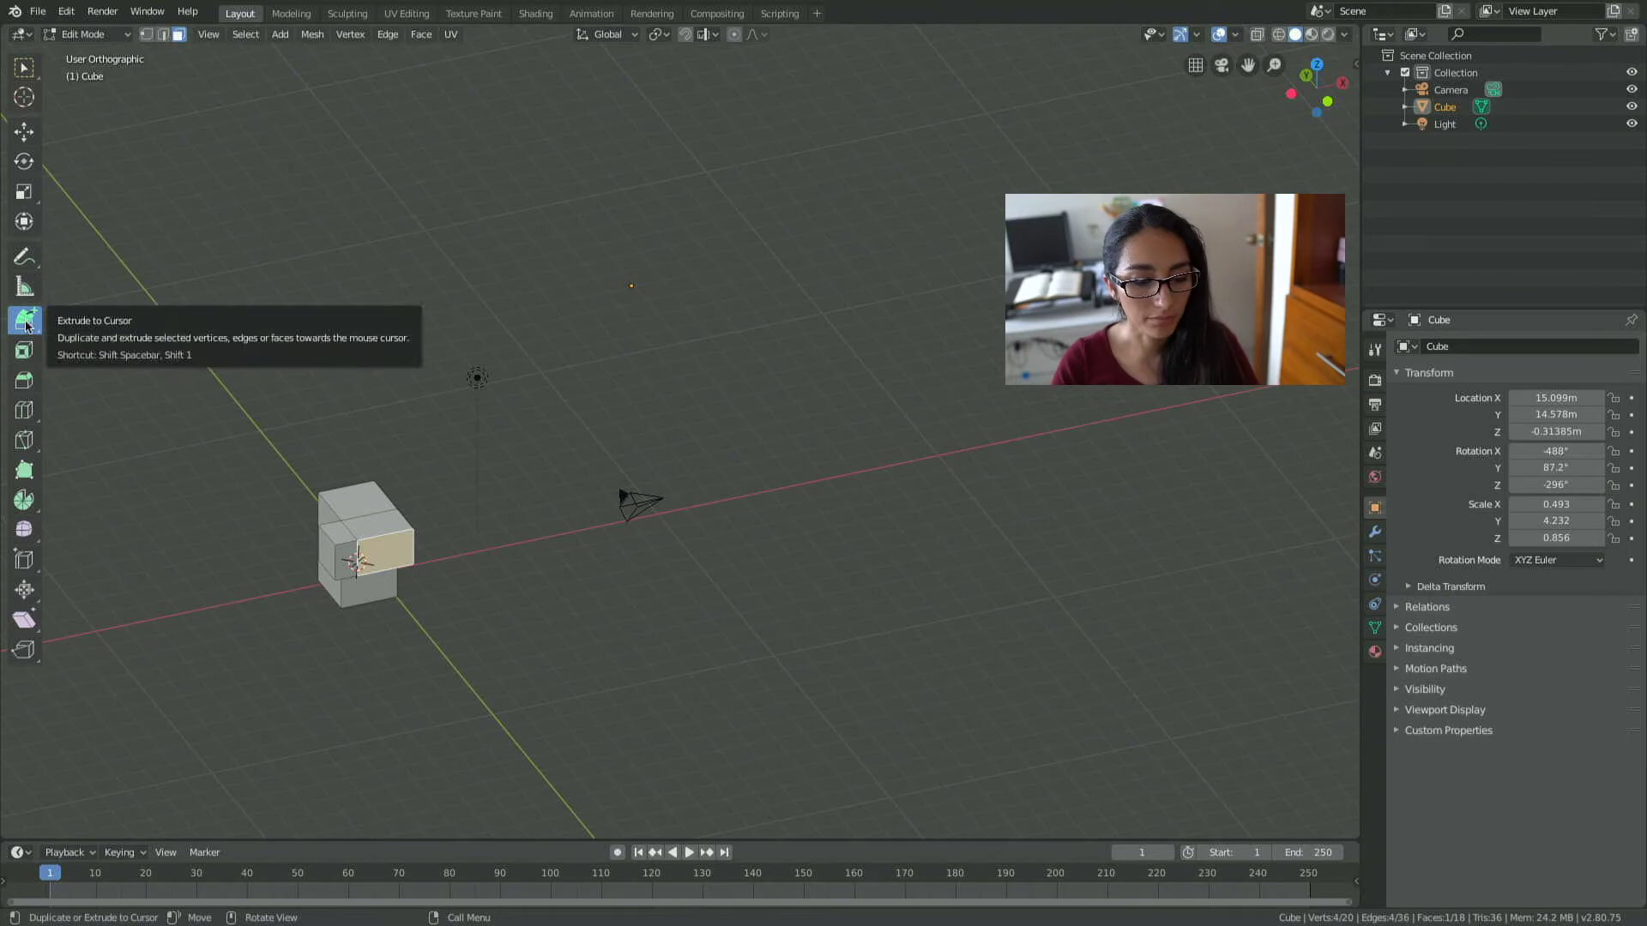
pyautogui.scroll(-1, 405, 491)
pyautogui.scroll(-2, 405, 491)
pyautogui.scroll(4, 405, 490)
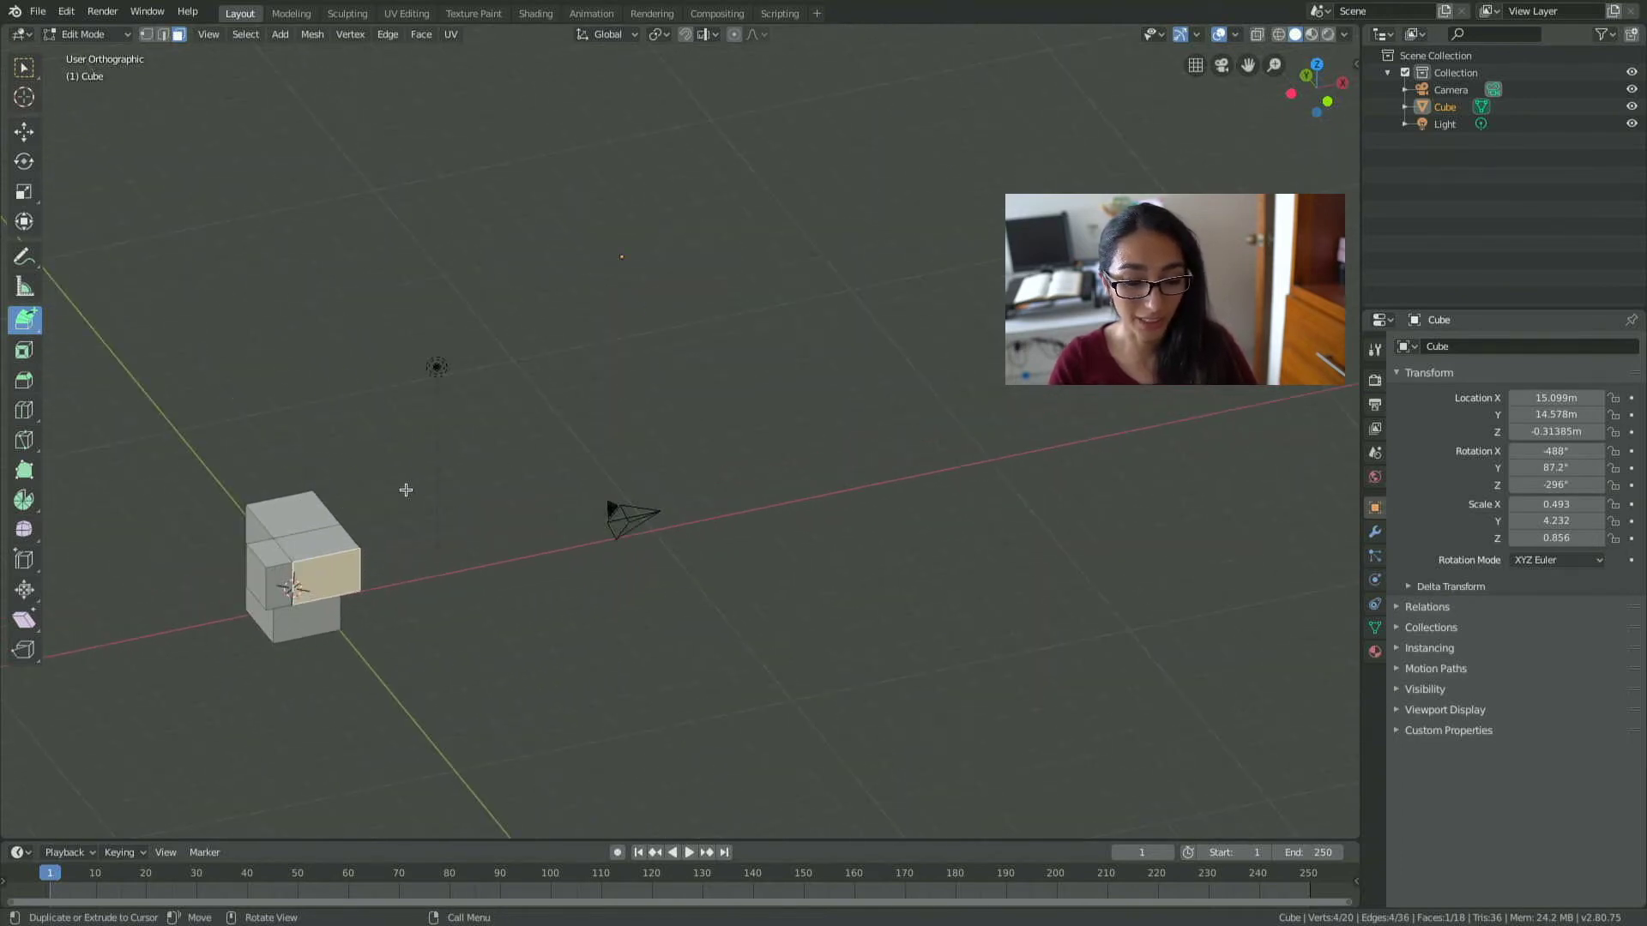
pyautogui.scroll(1, 405, 491)
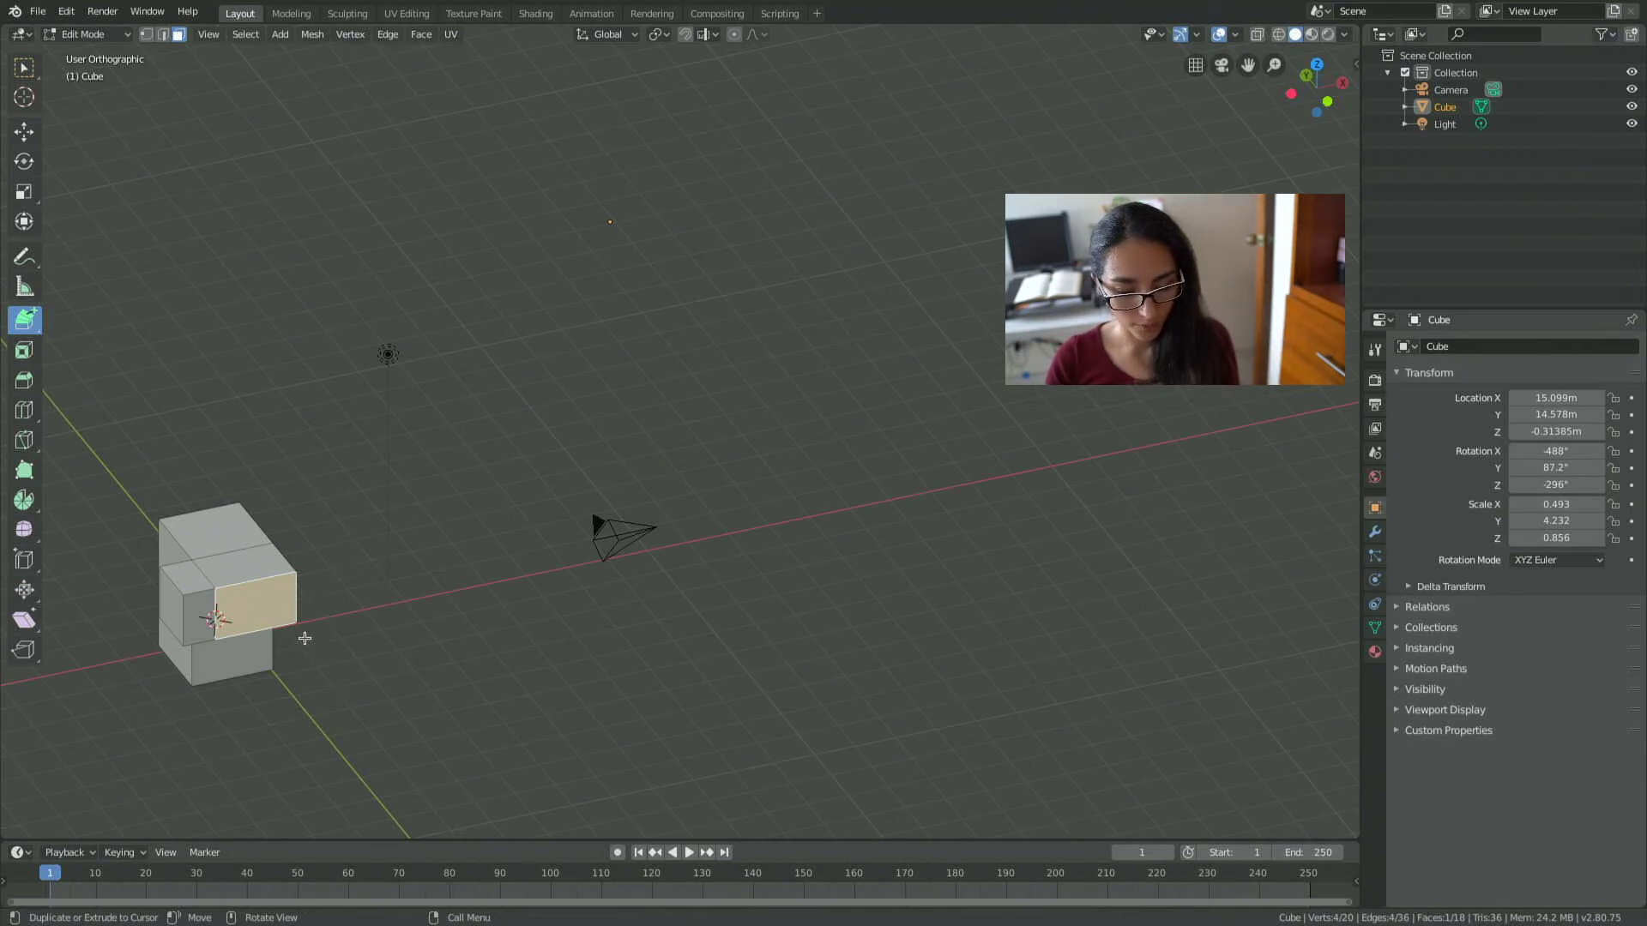
pyautogui.moveTo(308, 638)
pyautogui.mouseDown(button='middle')
pyautogui.moveTo(359, 586)
pyautogui.moveTo(240, 537)
pyautogui.mouseUp(button='middle')
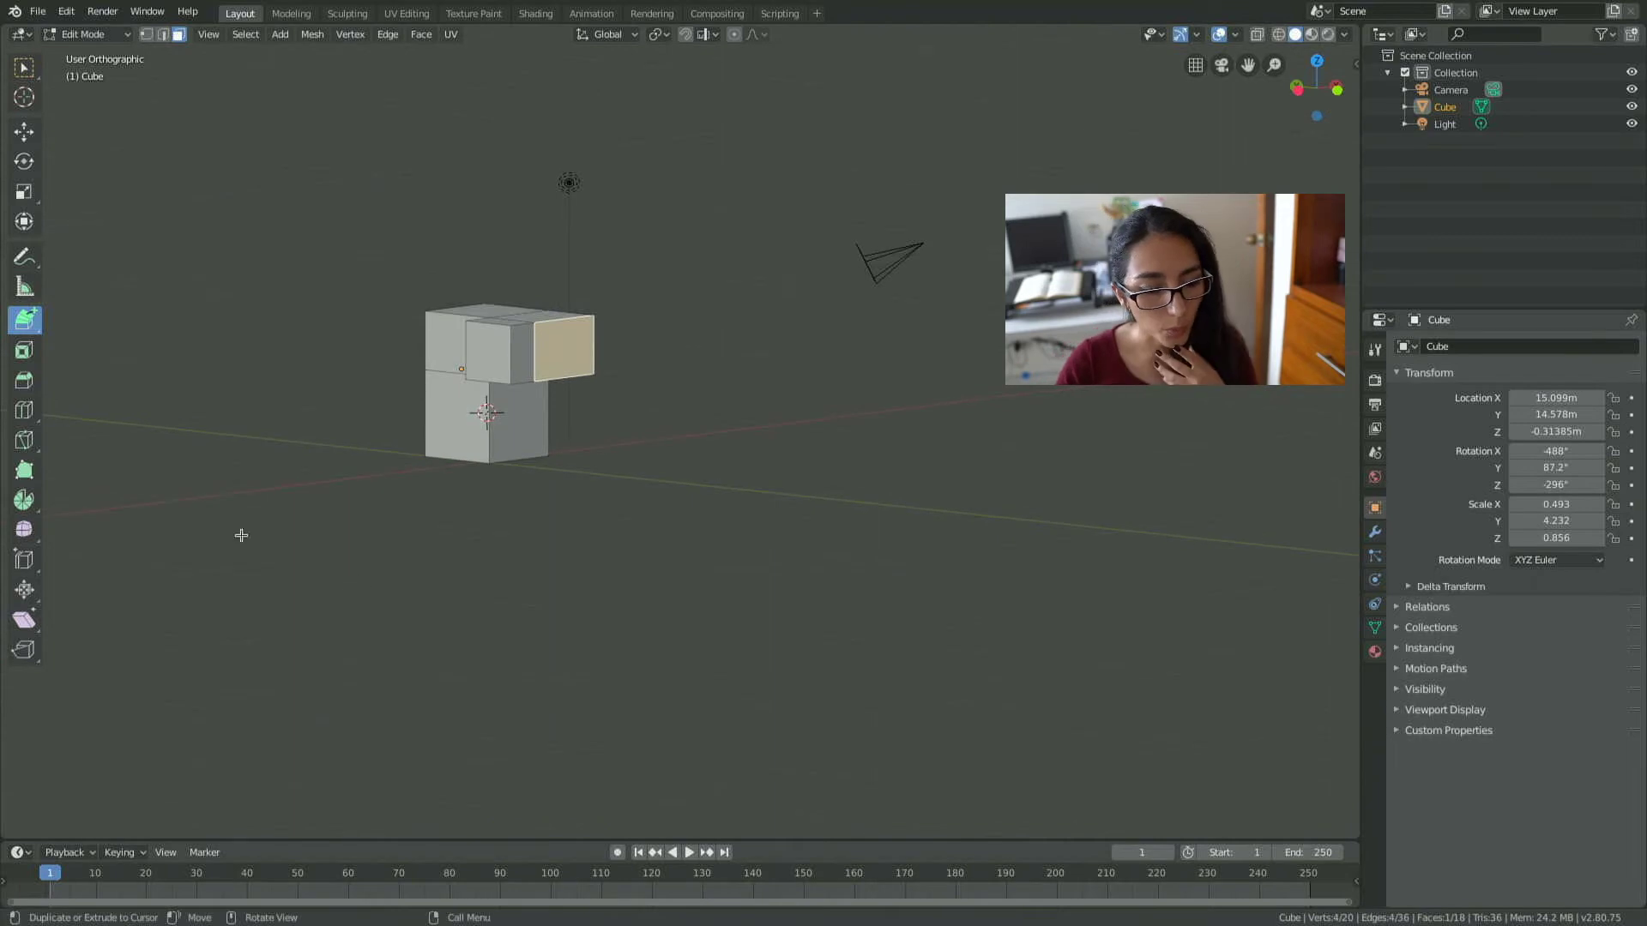
pyautogui.click(28, 330)
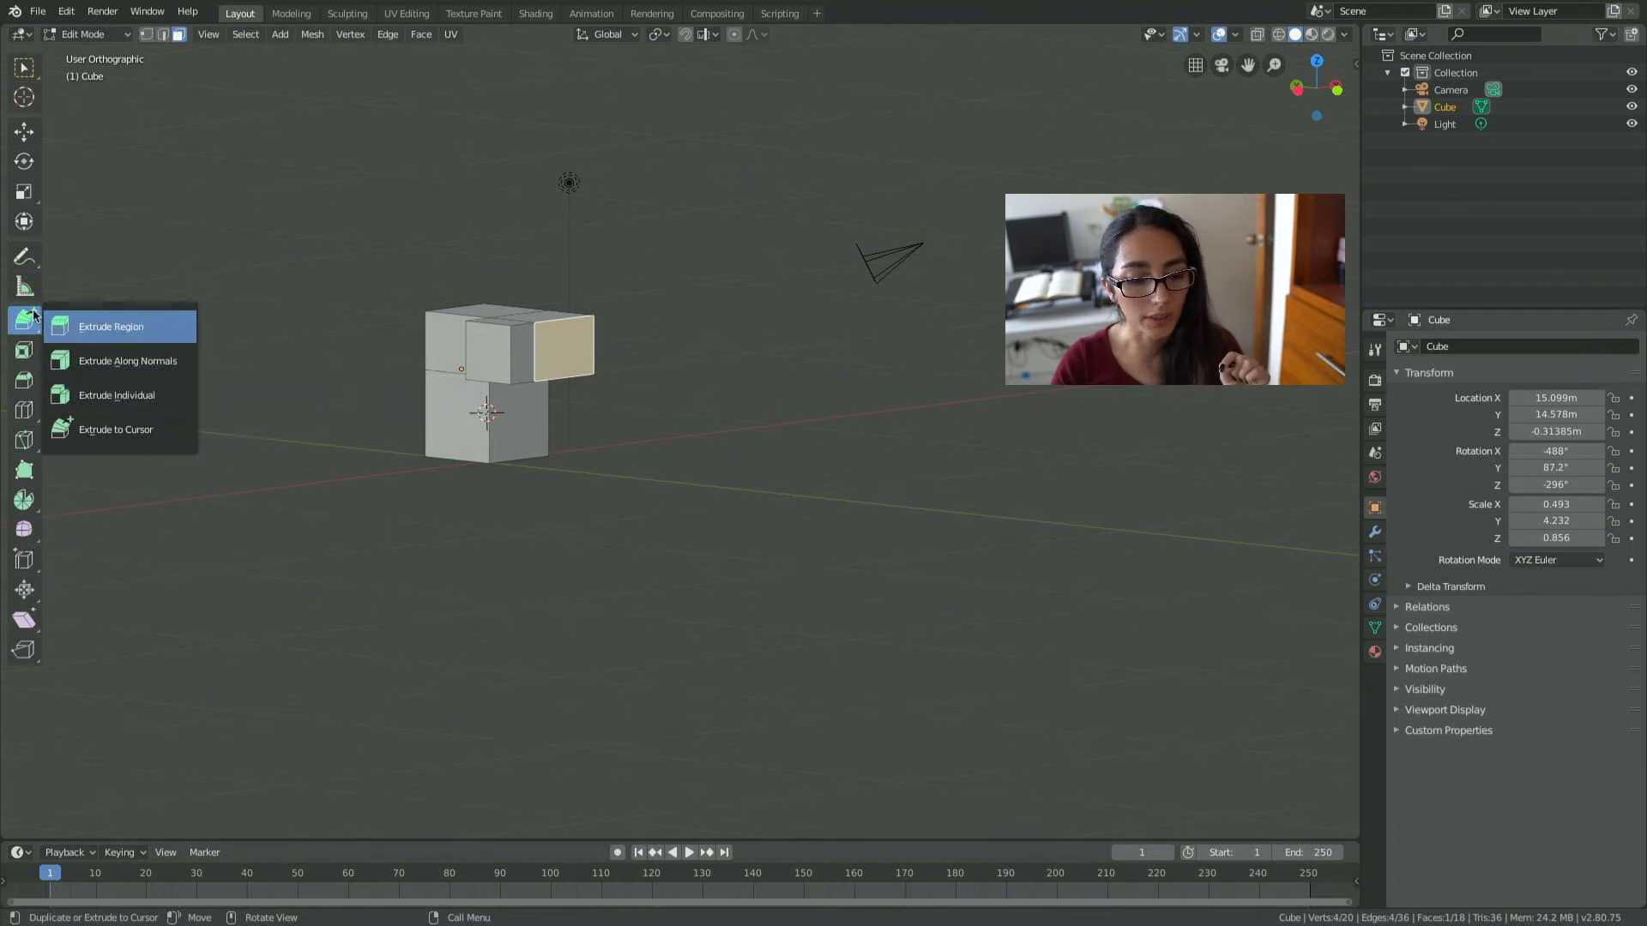
# With Select Box, pick the protruding block's front and side faces, the lower front face and a top face.
pyautogui.press('w')
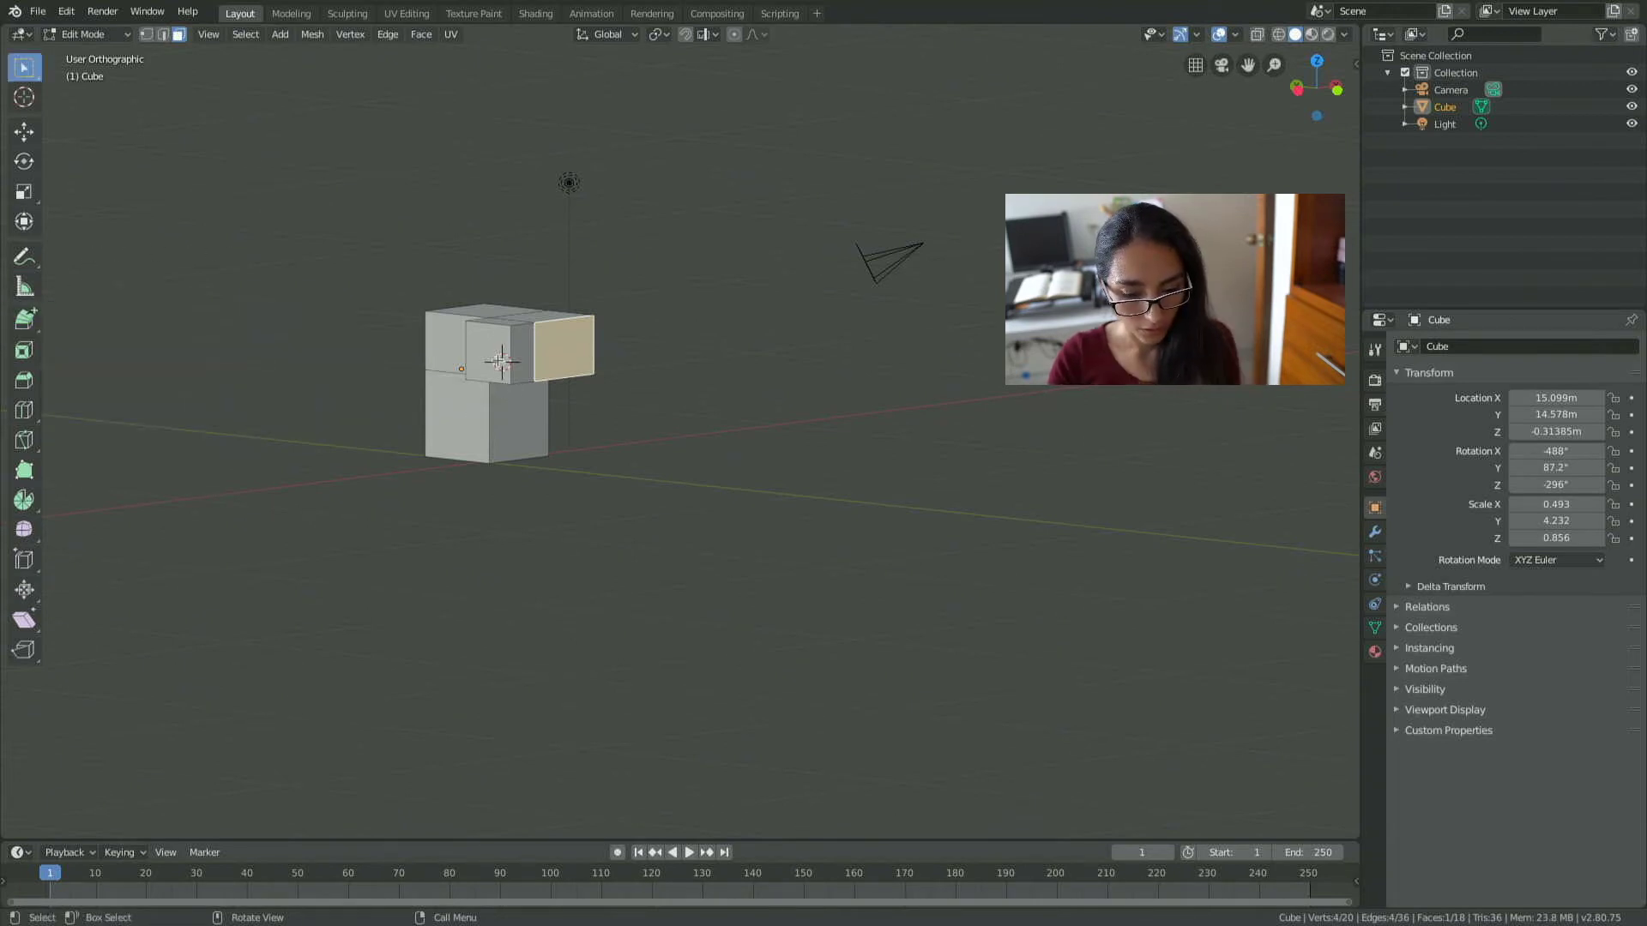
pyautogui.click(501, 362)
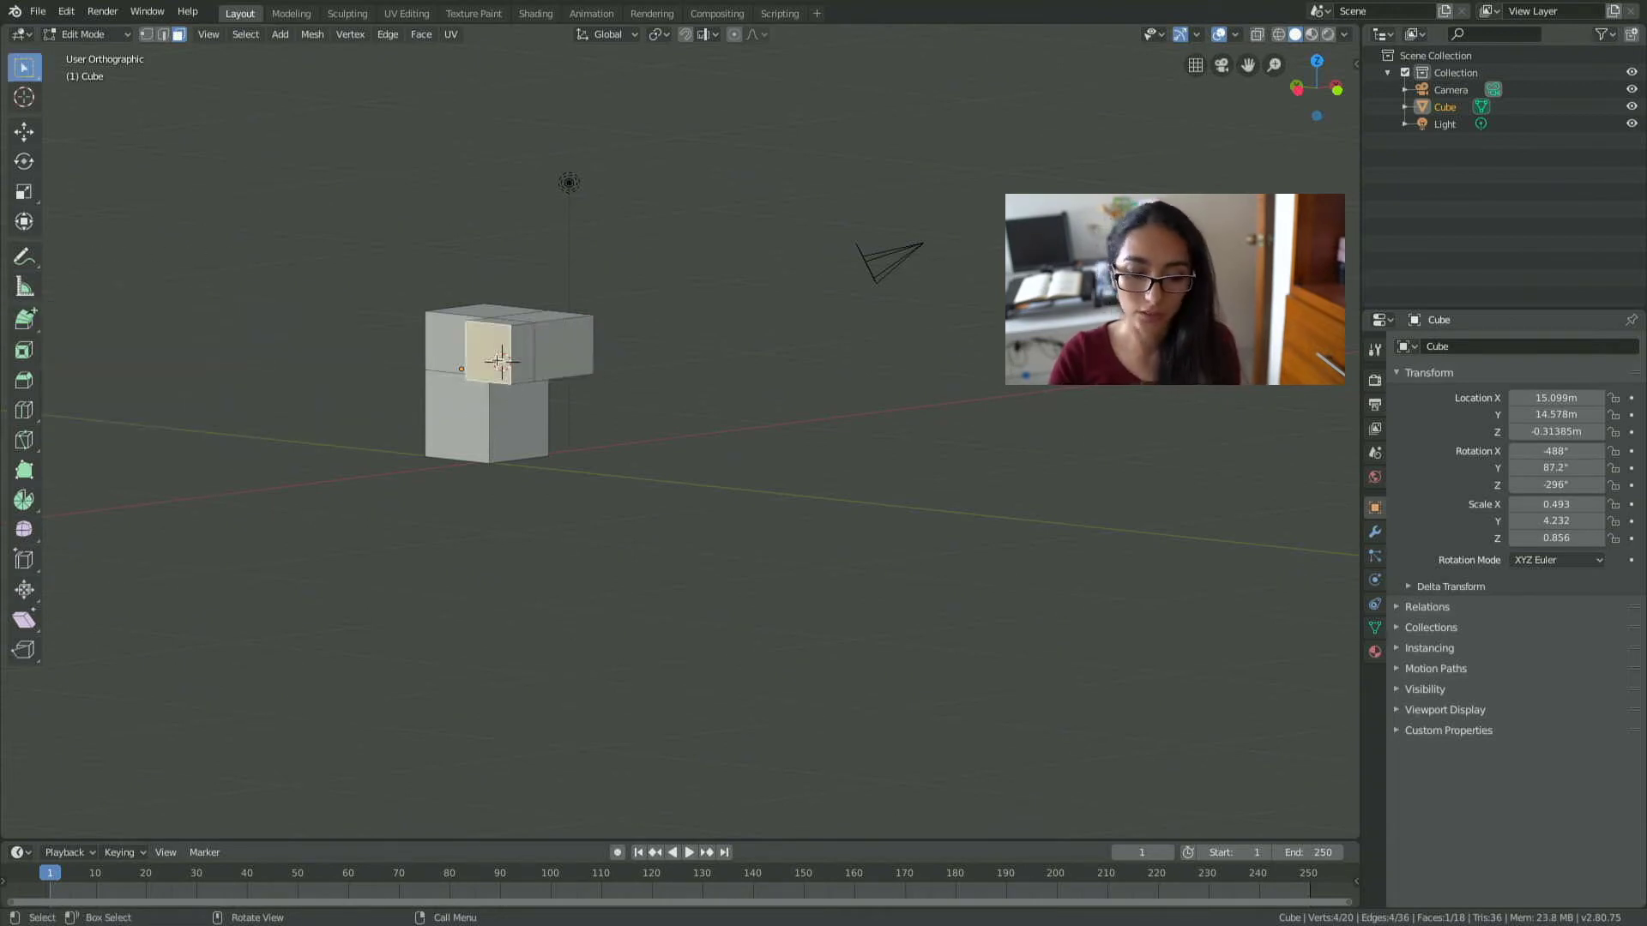
pyautogui.keyDown('shift'); pyautogui.click(571, 346); pyautogui.keyUp('shift')
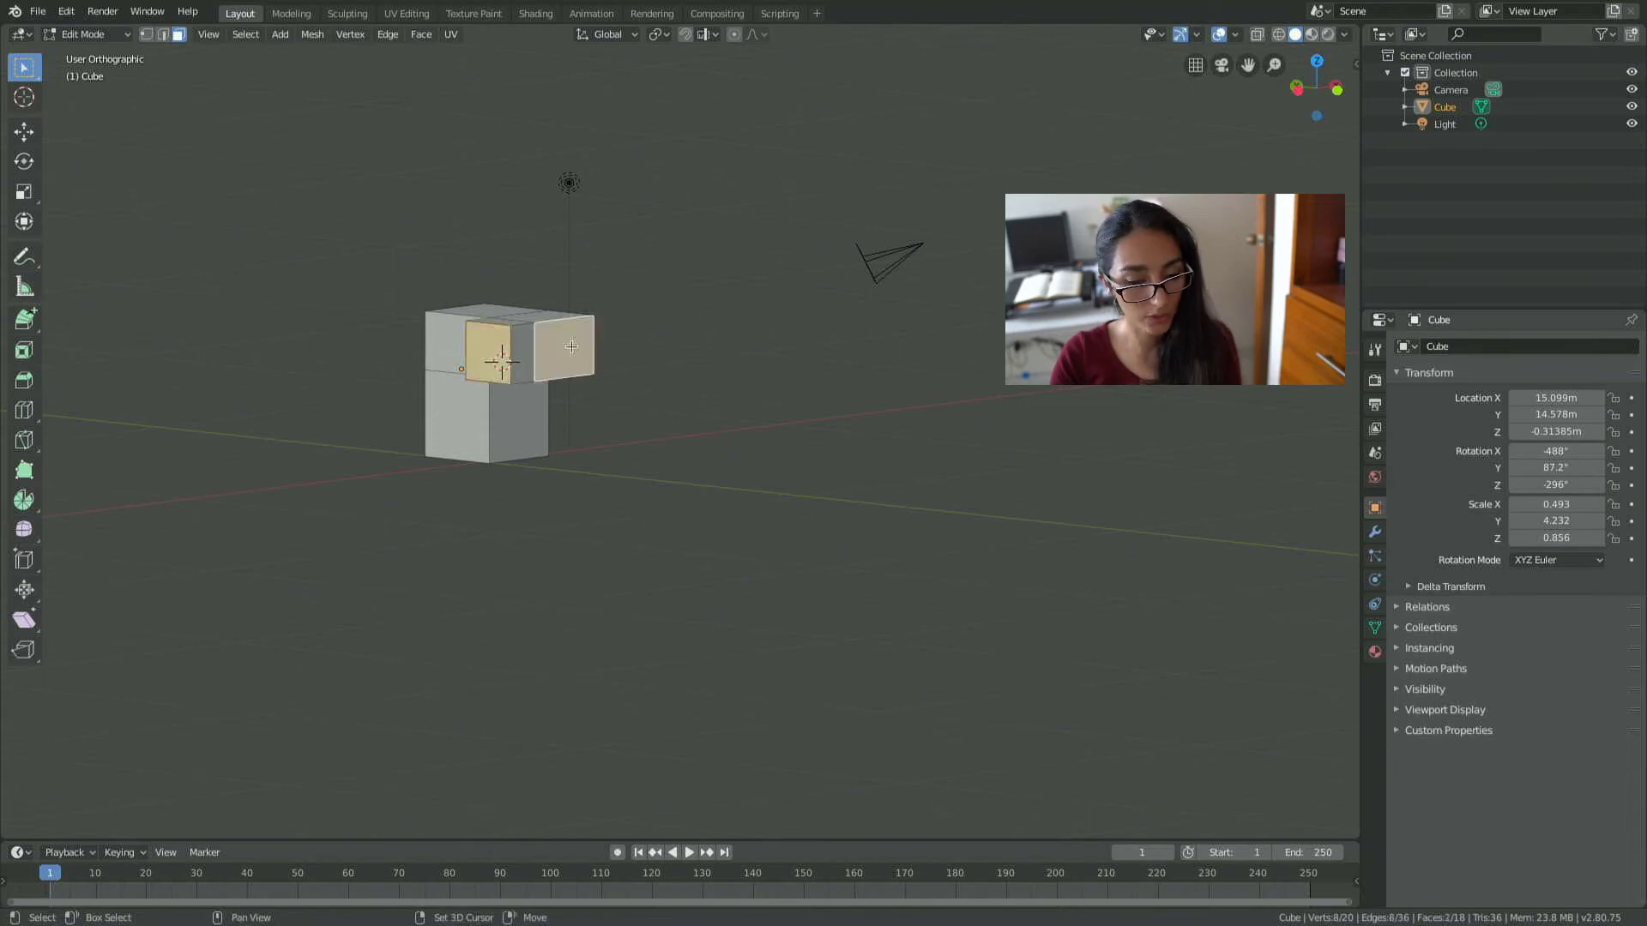
pyautogui.keyDown('shift'); pyautogui.click(455, 424); pyautogui.keyUp('shift')
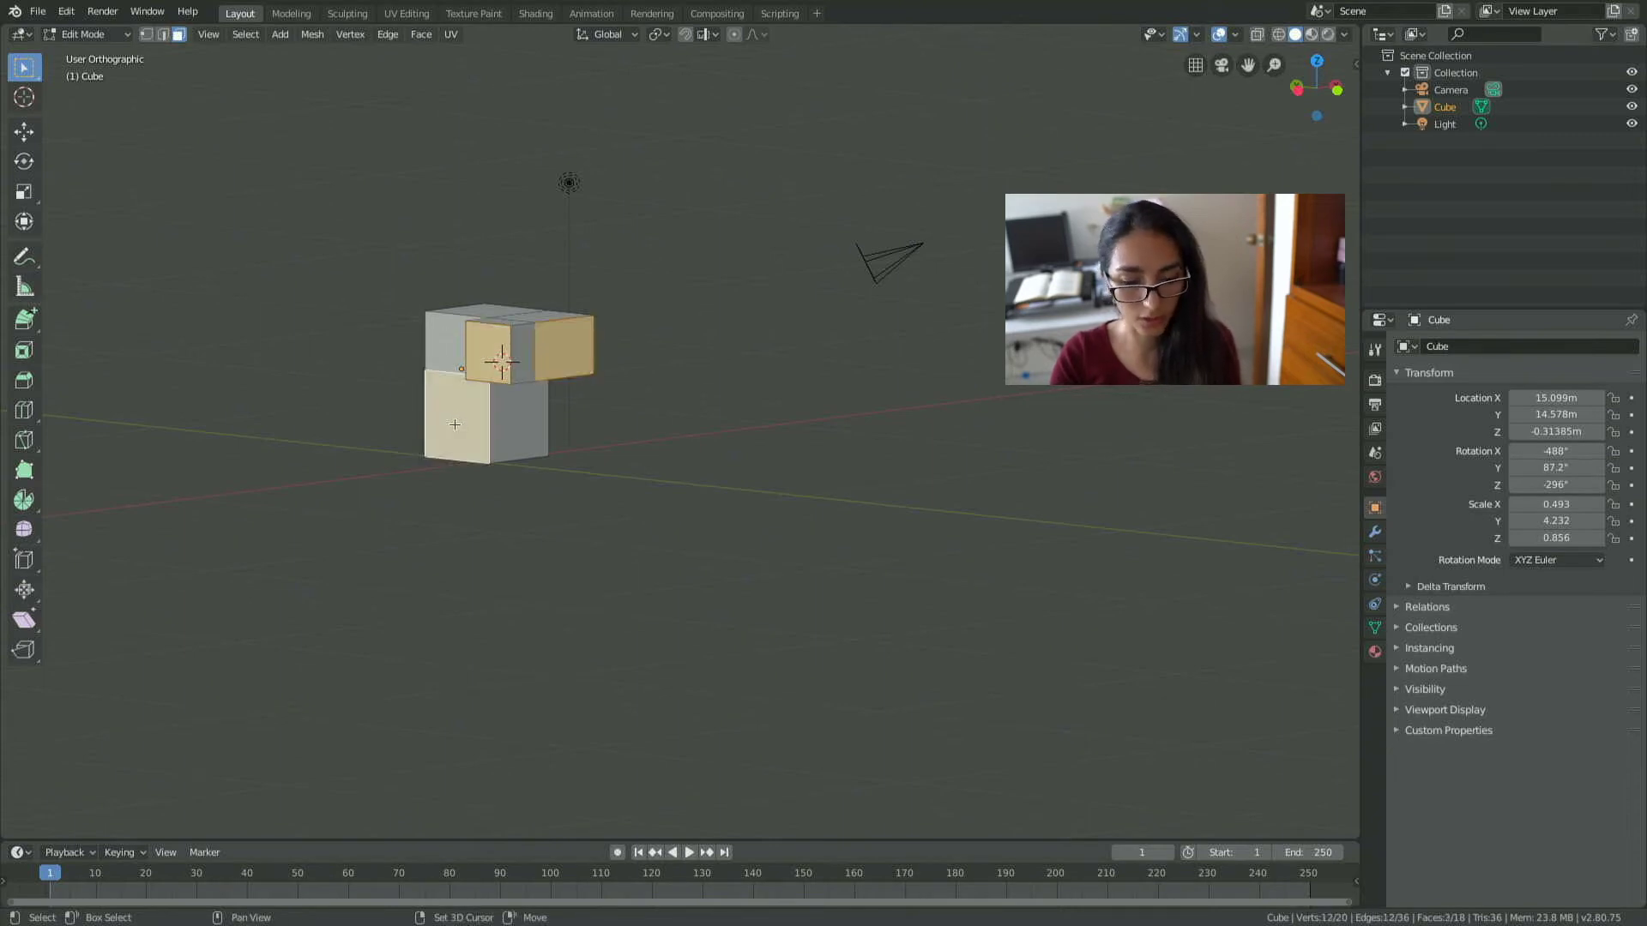
pyautogui.keyDown('shift'); pyautogui.click(488, 313); pyautogui.keyUp('shift')
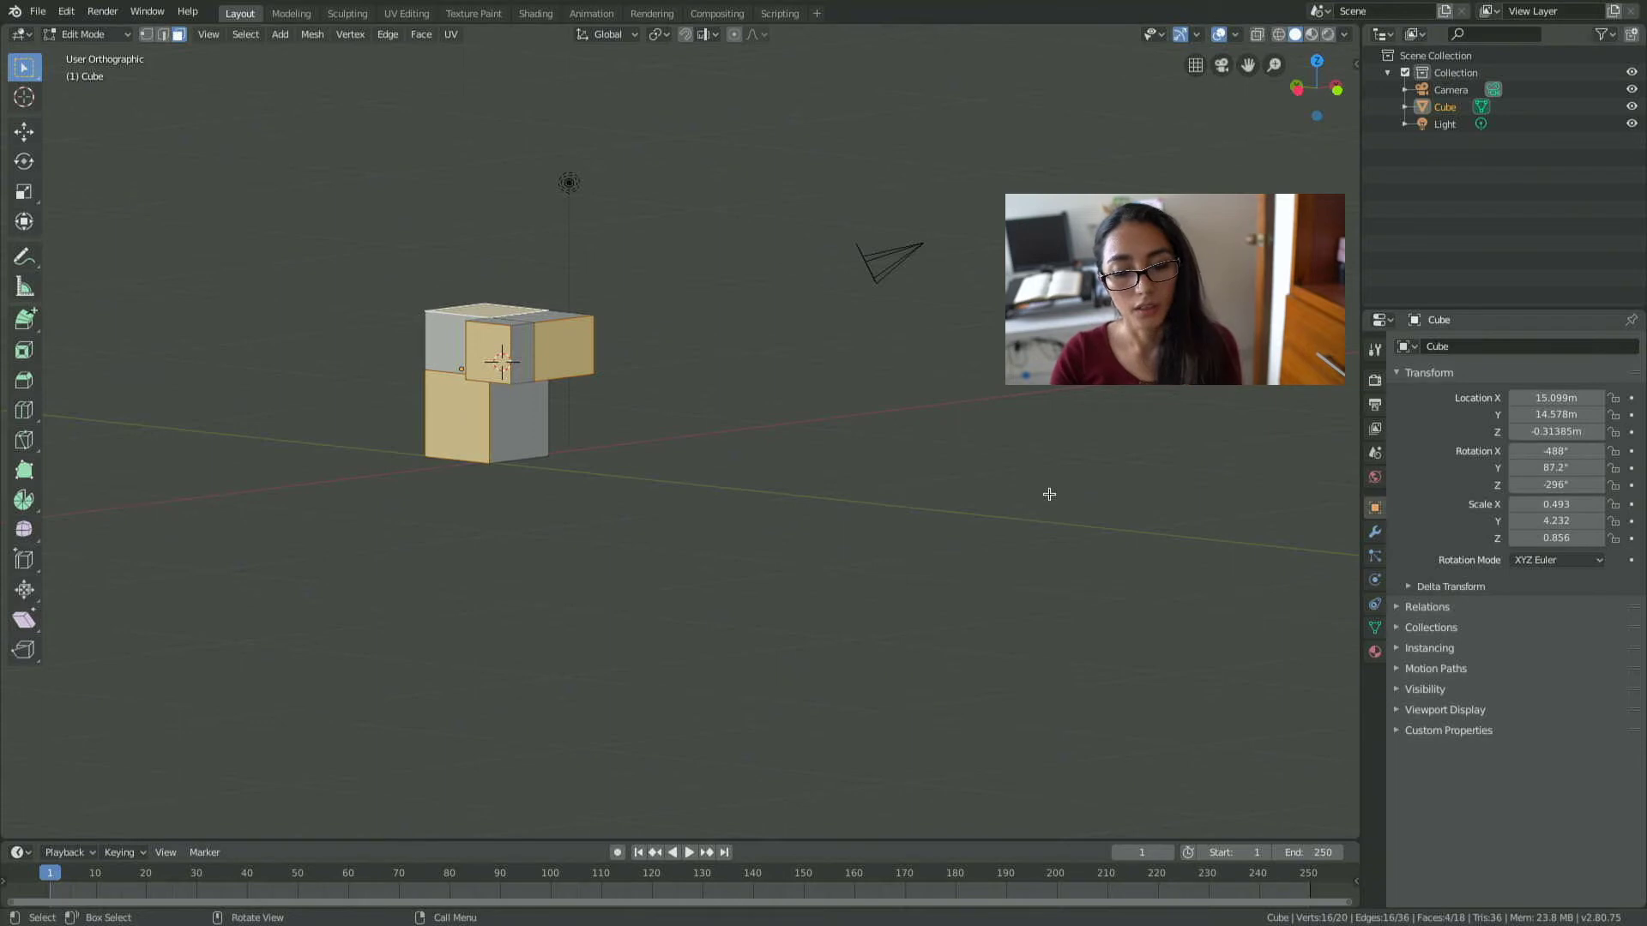
pyautogui.scroll(2, 744, 483)
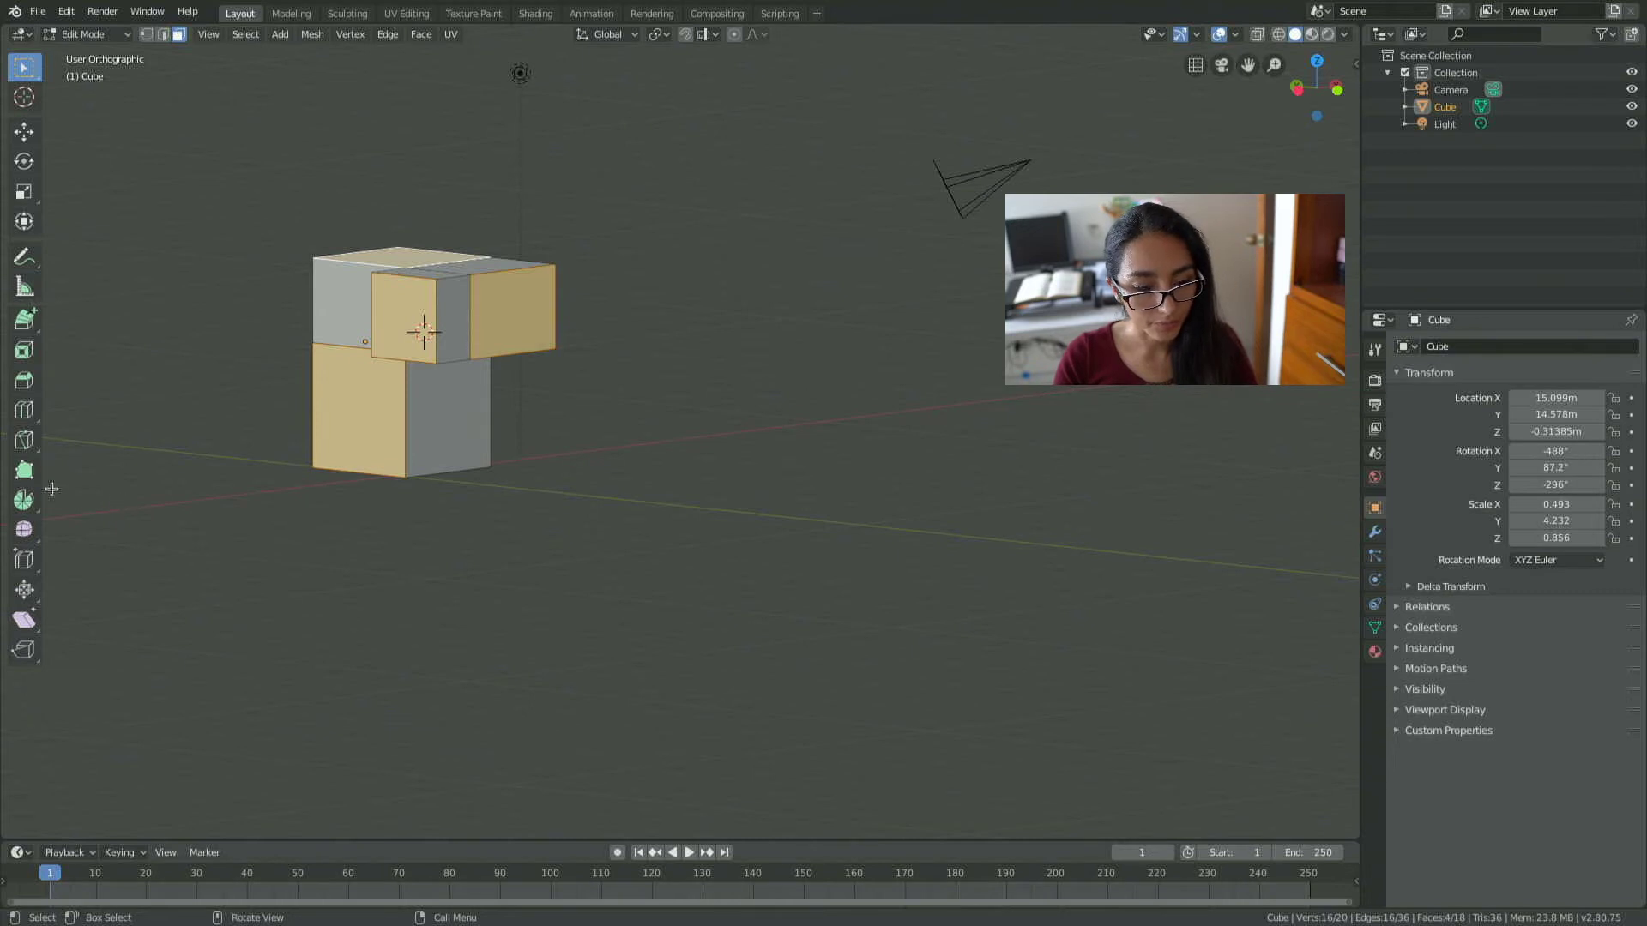
# Make Extrude Individual the active tool from the Extrude flyout.
pyautogui.click(29, 330)
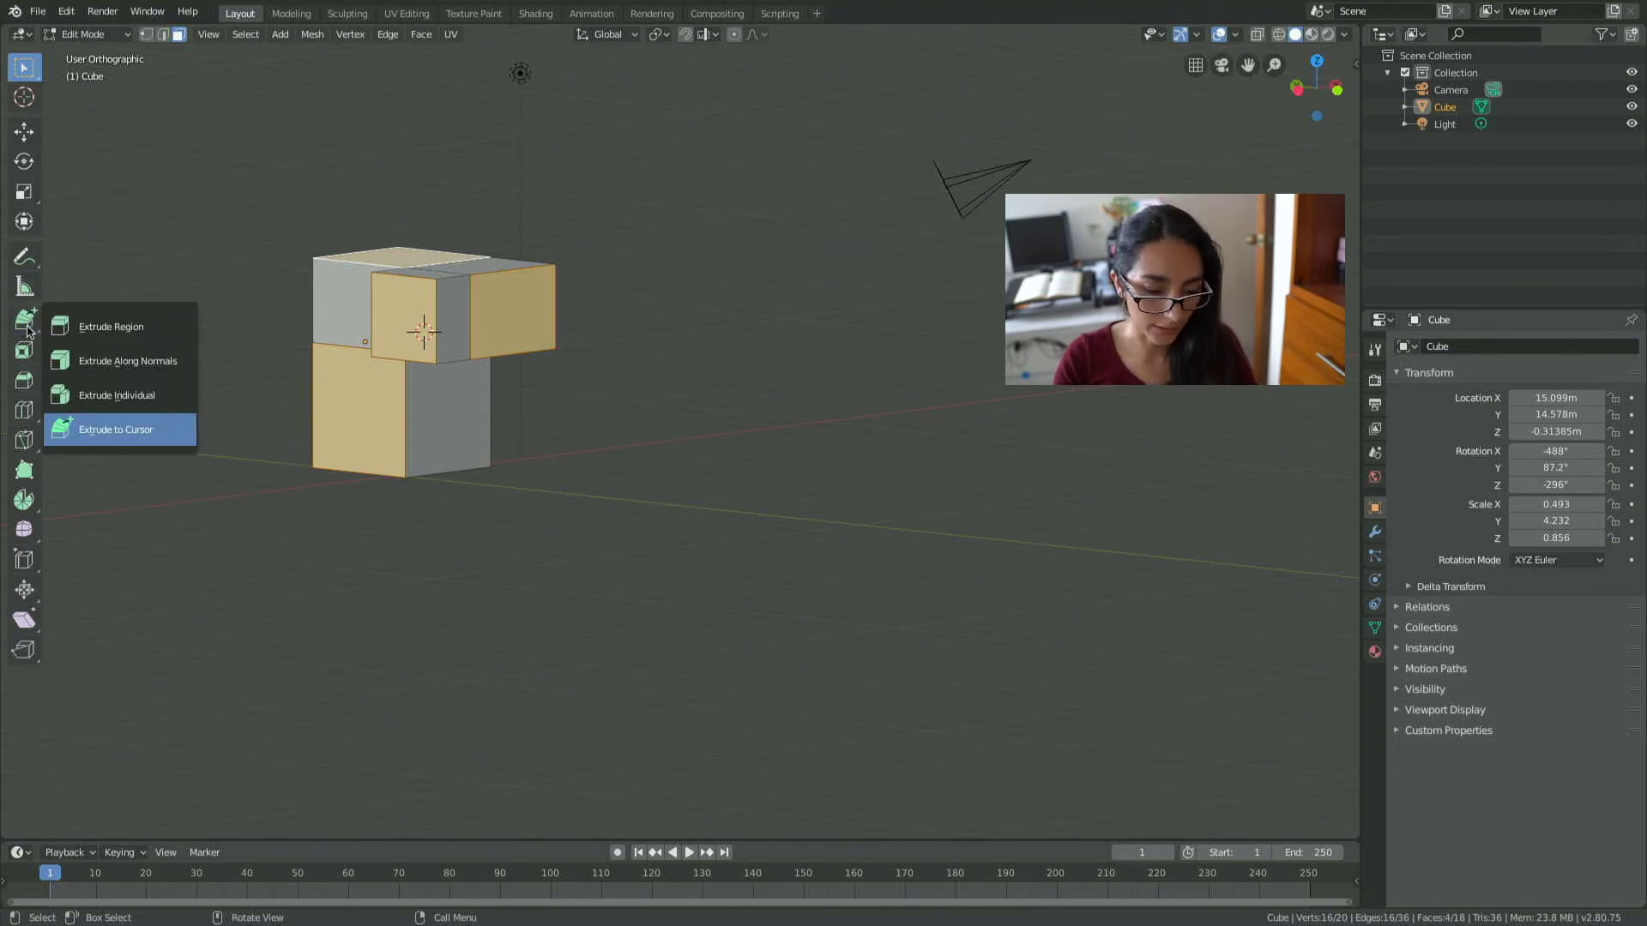
pyautogui.click(28, 322)
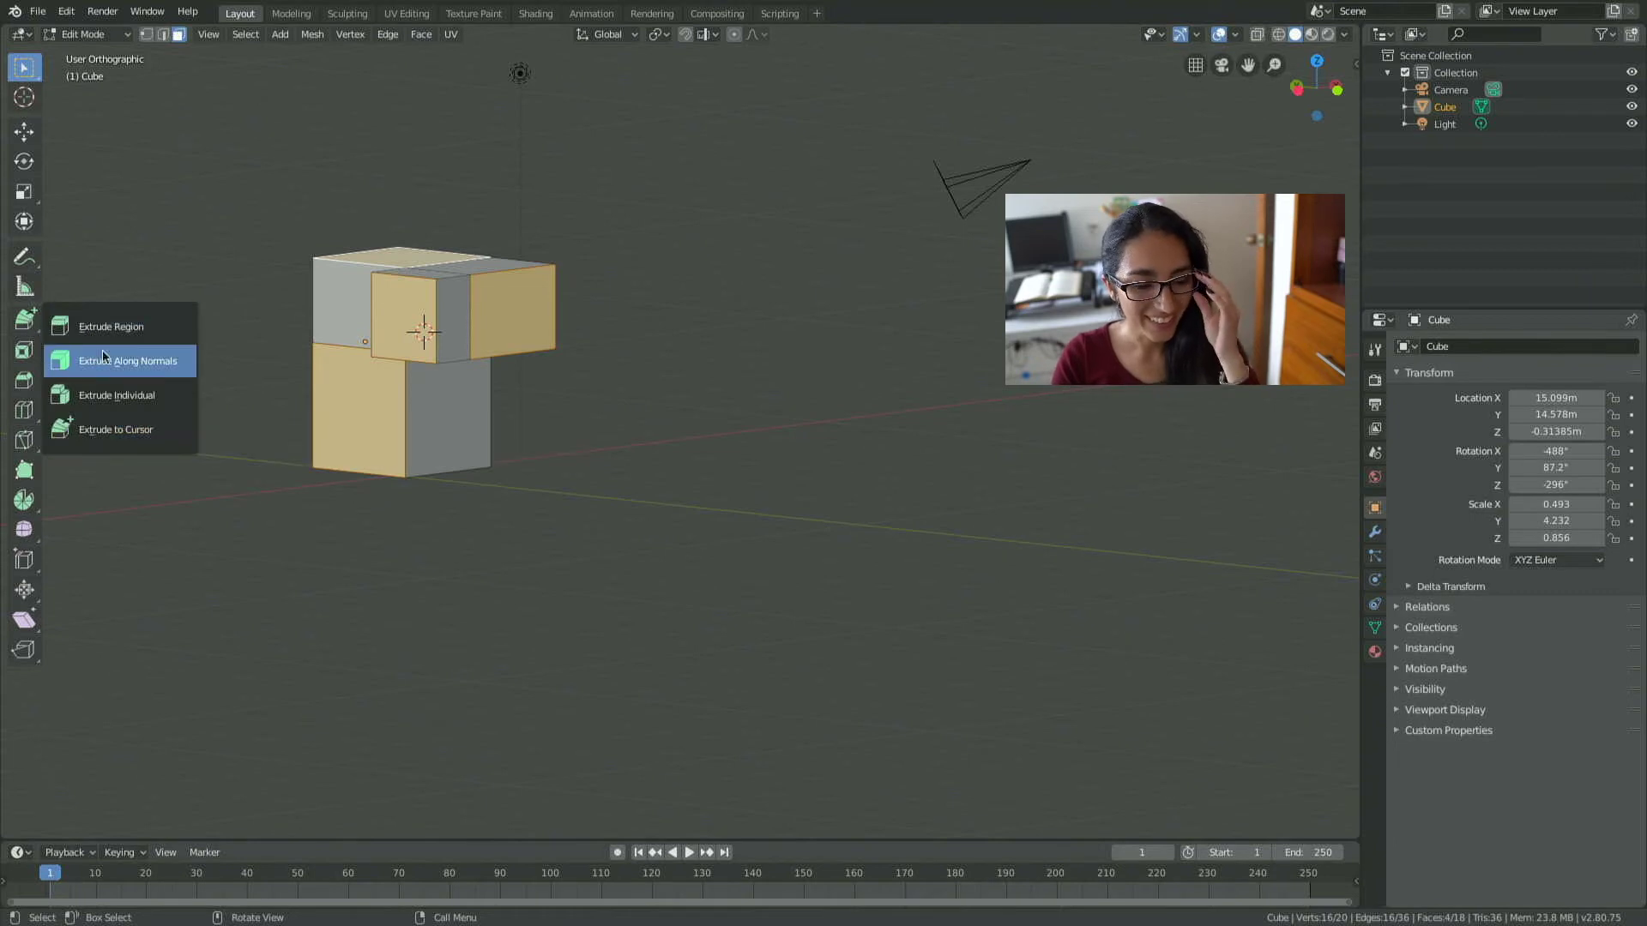
pyautogui.click(118, 395)
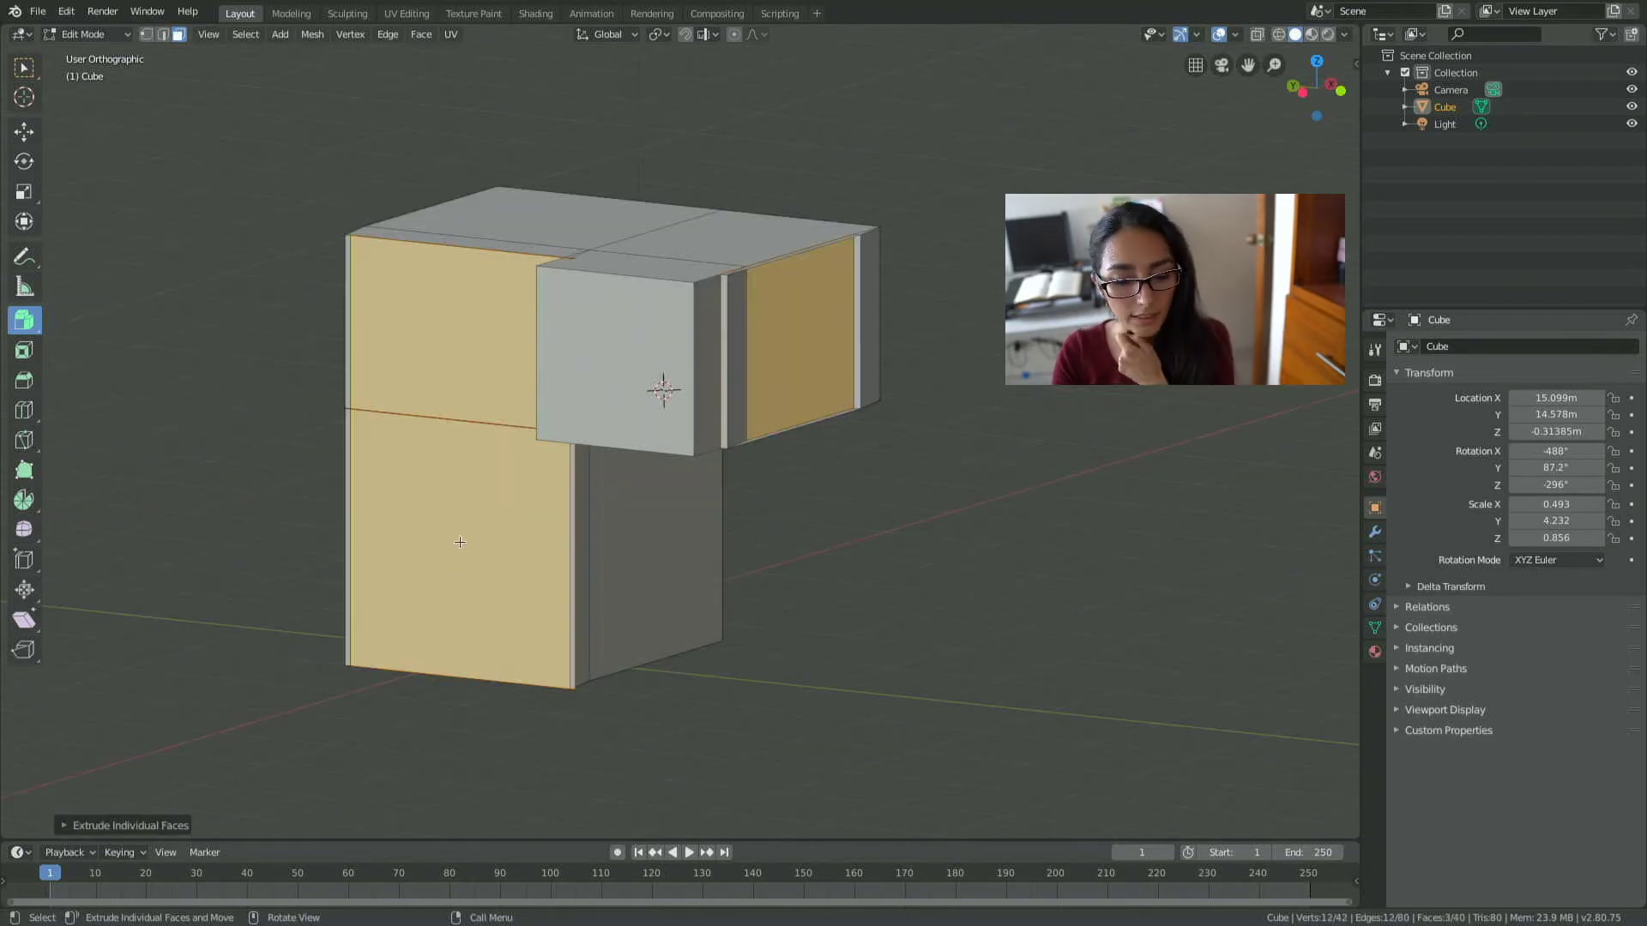
# Drag the gizmo to push the four selected faces outward as separate blocks.
pyautogui.moveTo(460, 542); pyautogui.dragTo(421, 572)
pyautogui.moveTo(420, 573); pyautogui.dragTo(563, 541, button='middle')
pyautogui.scroll(-2, 564, 541)
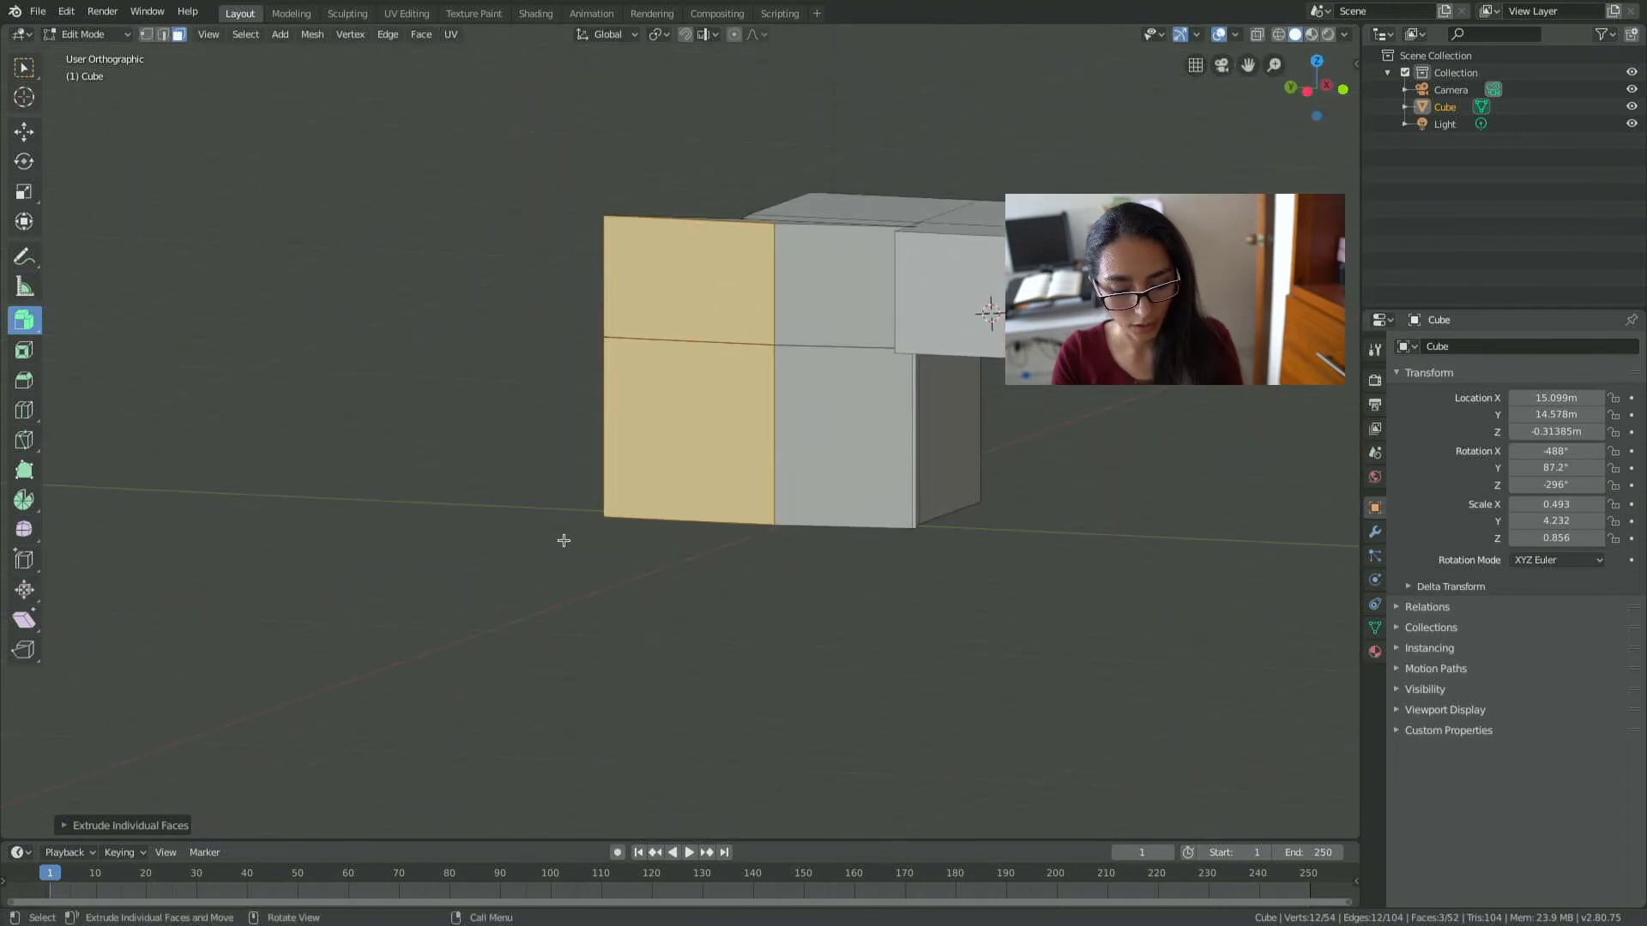
# Inspect the result in top view, centring the mesh.
pyautogui.press('KP_7')
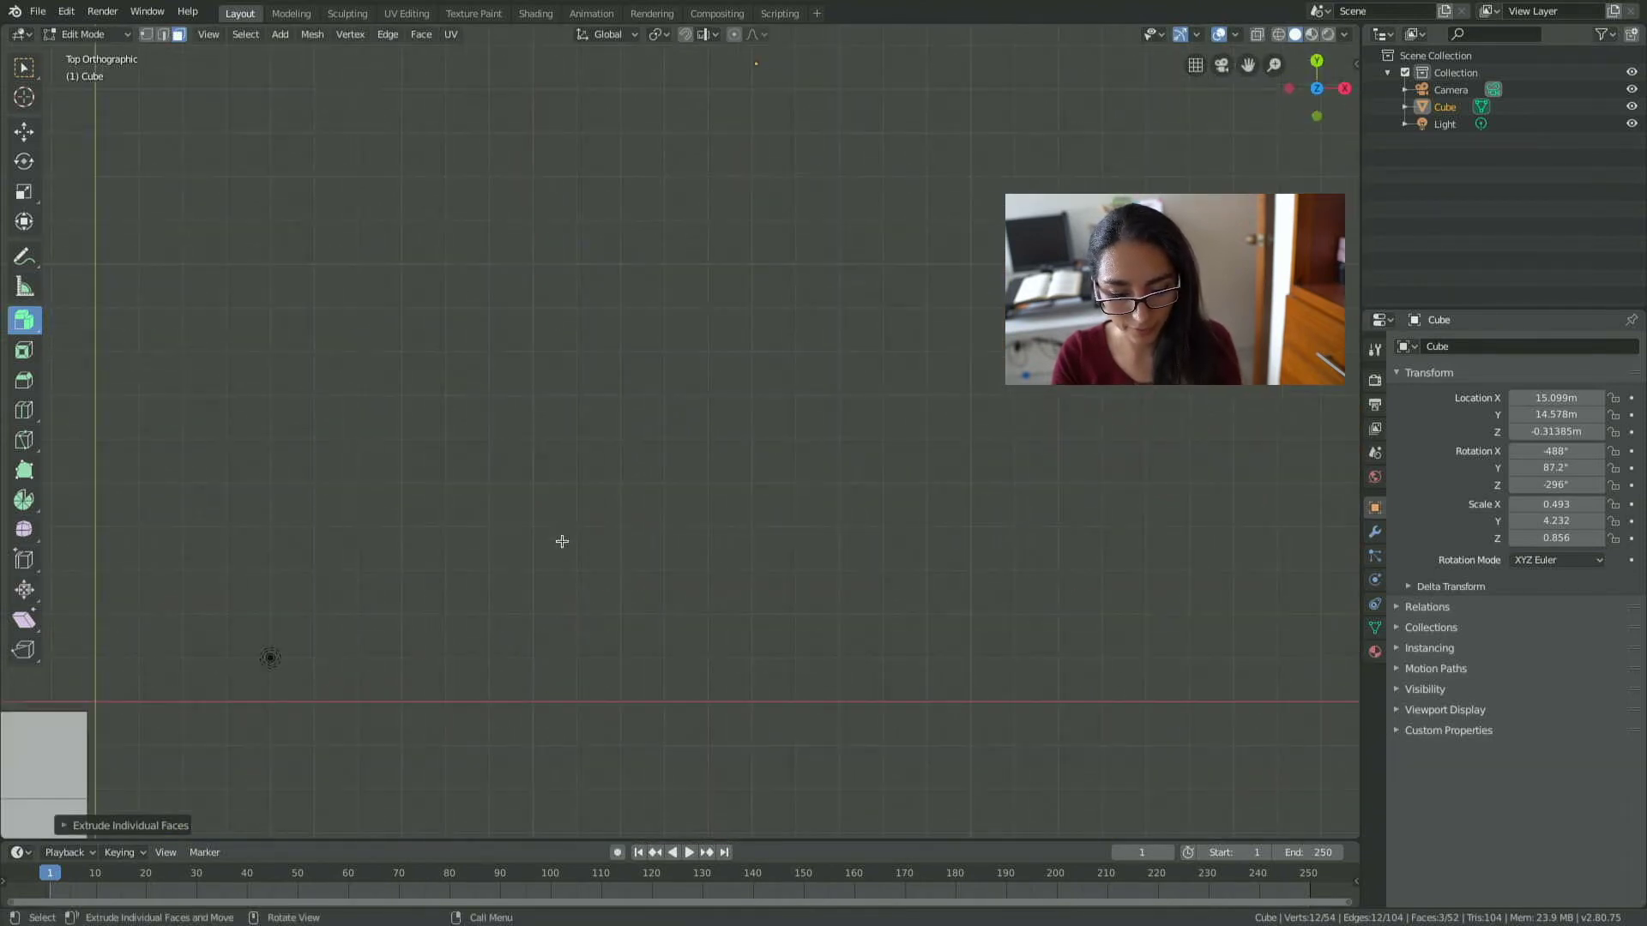
pyautogui.scroll(-2, 561, 542)
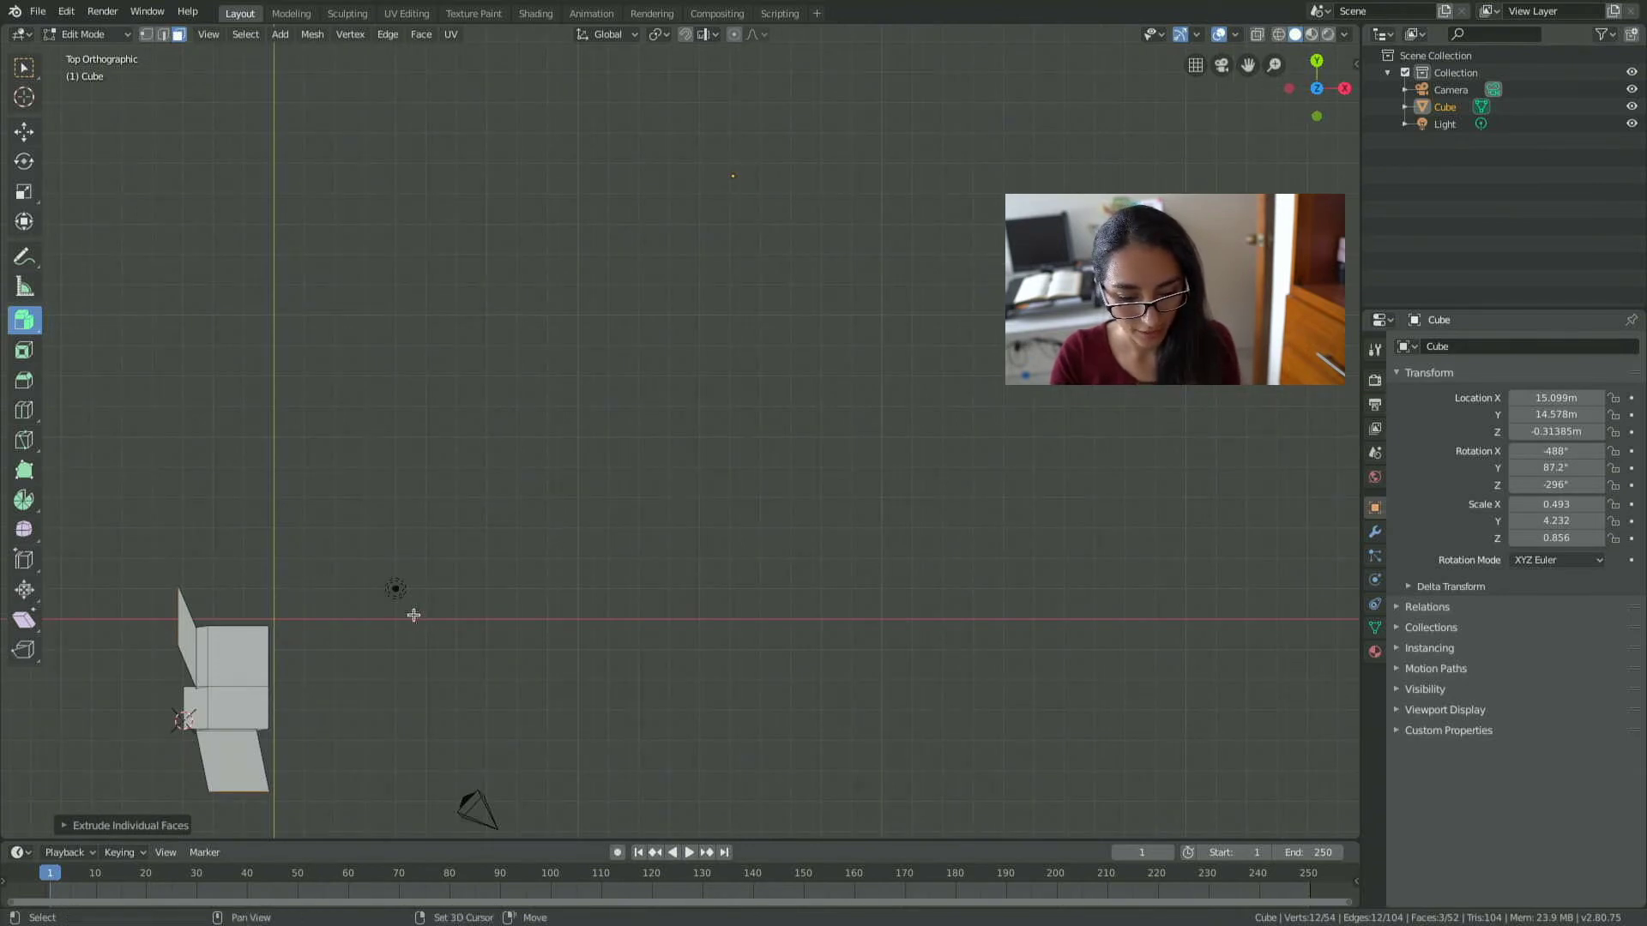
pyautogui.keyDown('shift'); pyautogui.moveTo(414, 613); pyautogui.dragTo(797, 359, button='middle'); pyautogui.keyUp('shift')
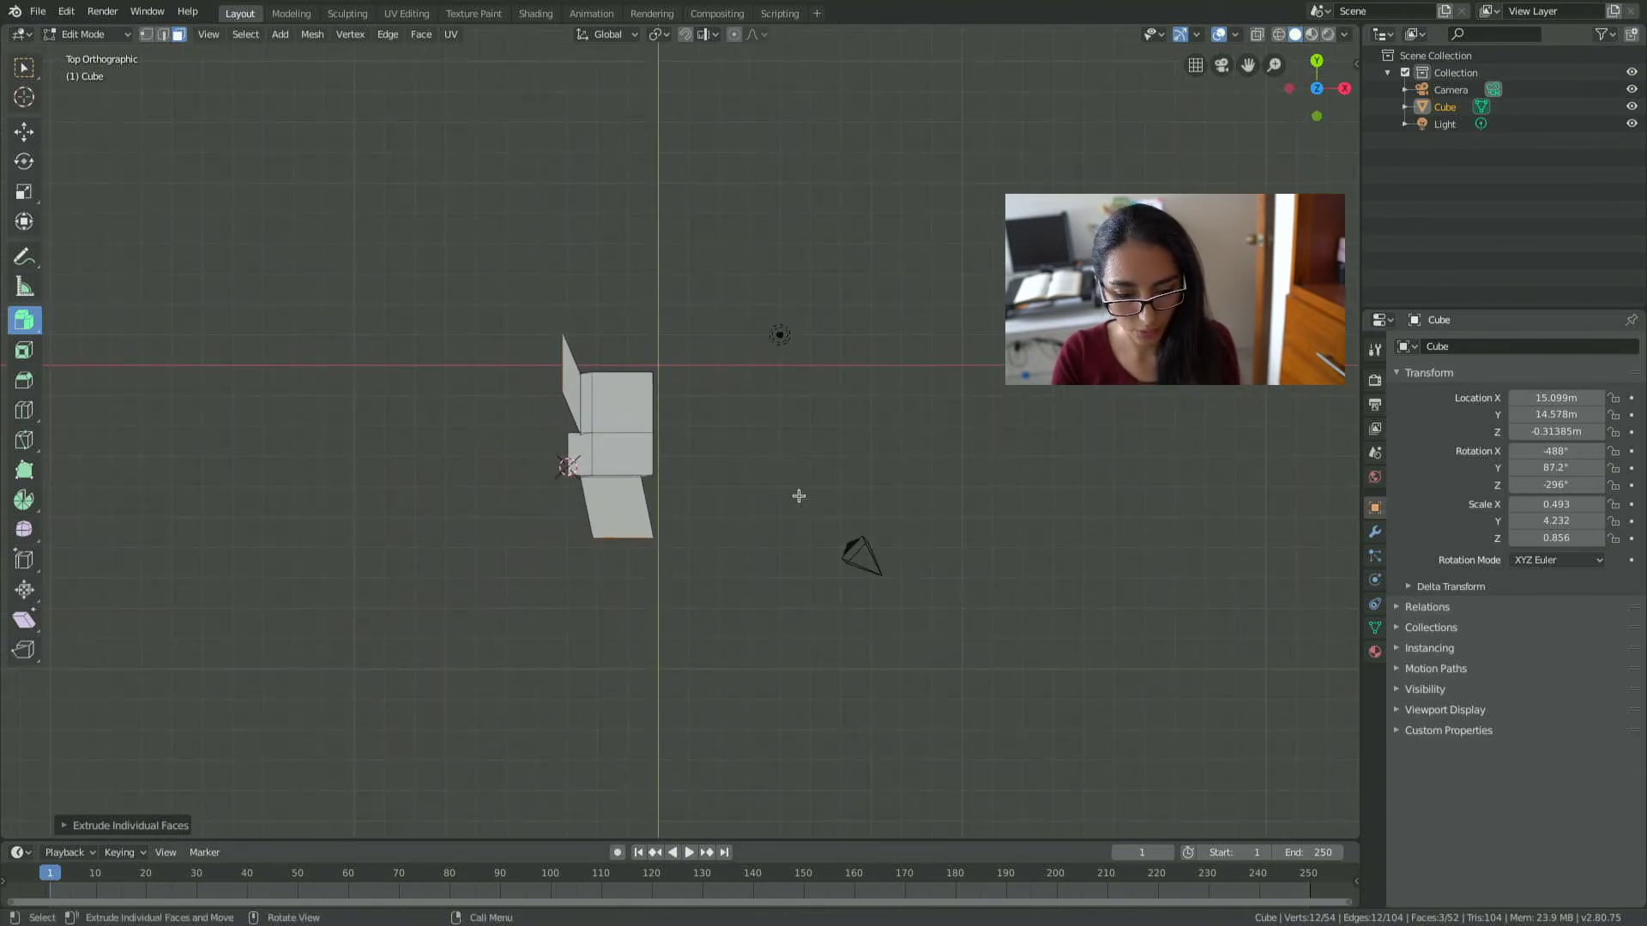
pyautogui.scroll(3, 780, 500)
pyautogui.scroll(2, 762, 506)
pyautogui.keyDown('shift'); pyautogui.moveTo(808, 503); pyautogui.dragTo(900, 497, button='middle'); pyautogui.keyUp('shift')
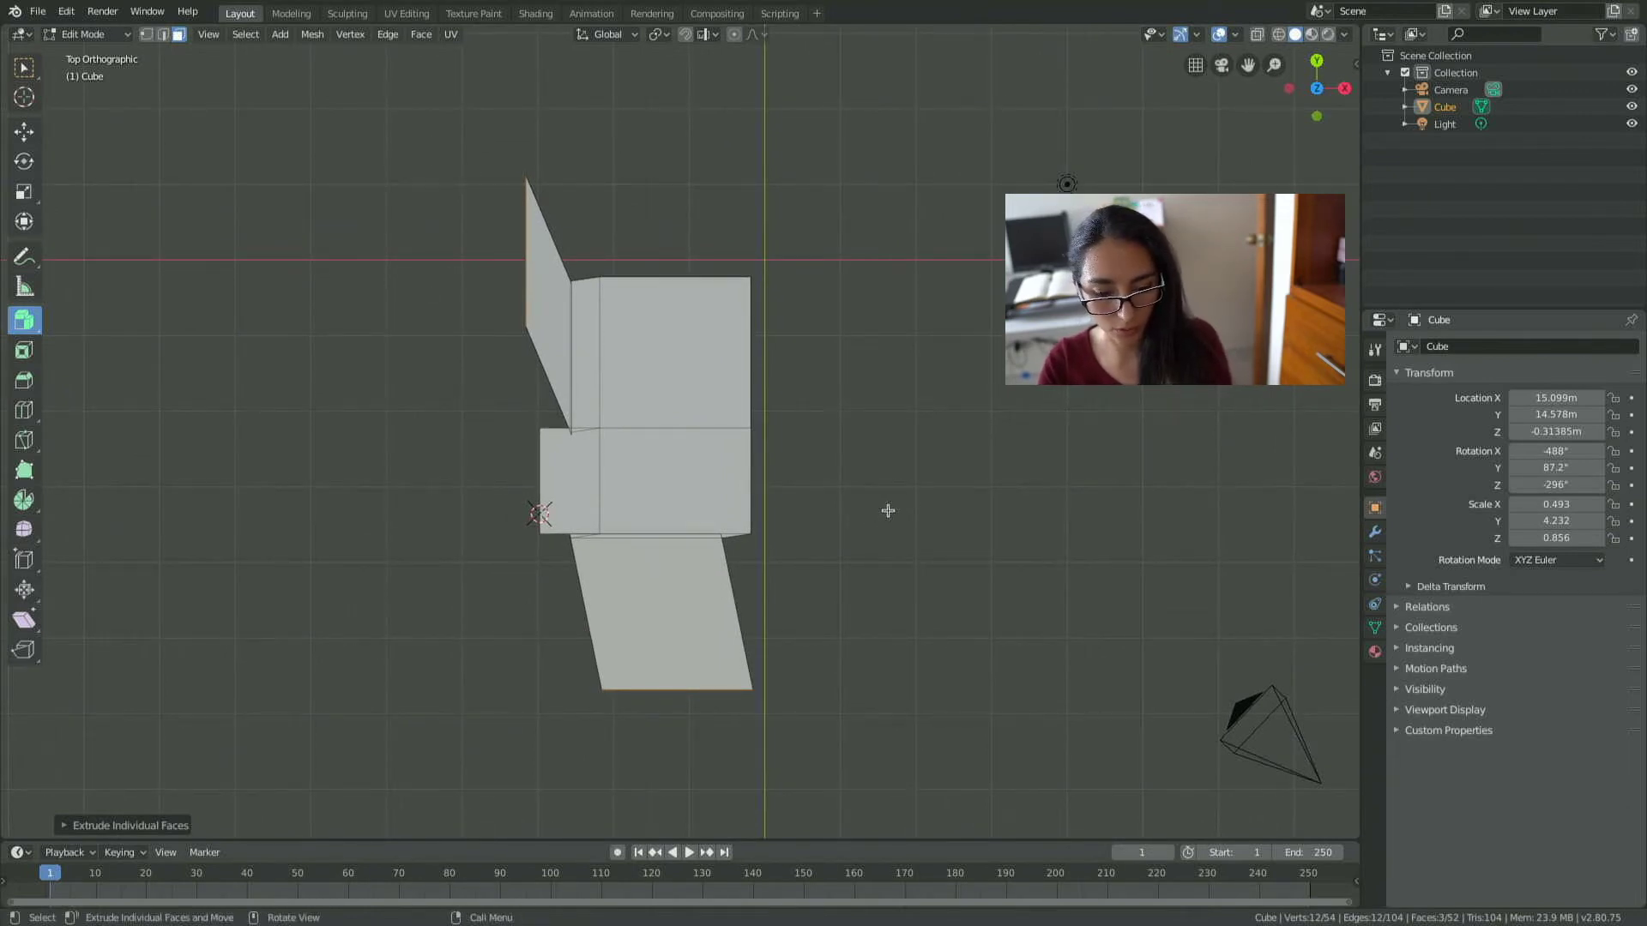
# Check the front view, then return to a high angled perspective view.
pyautogui.press('KP_1')
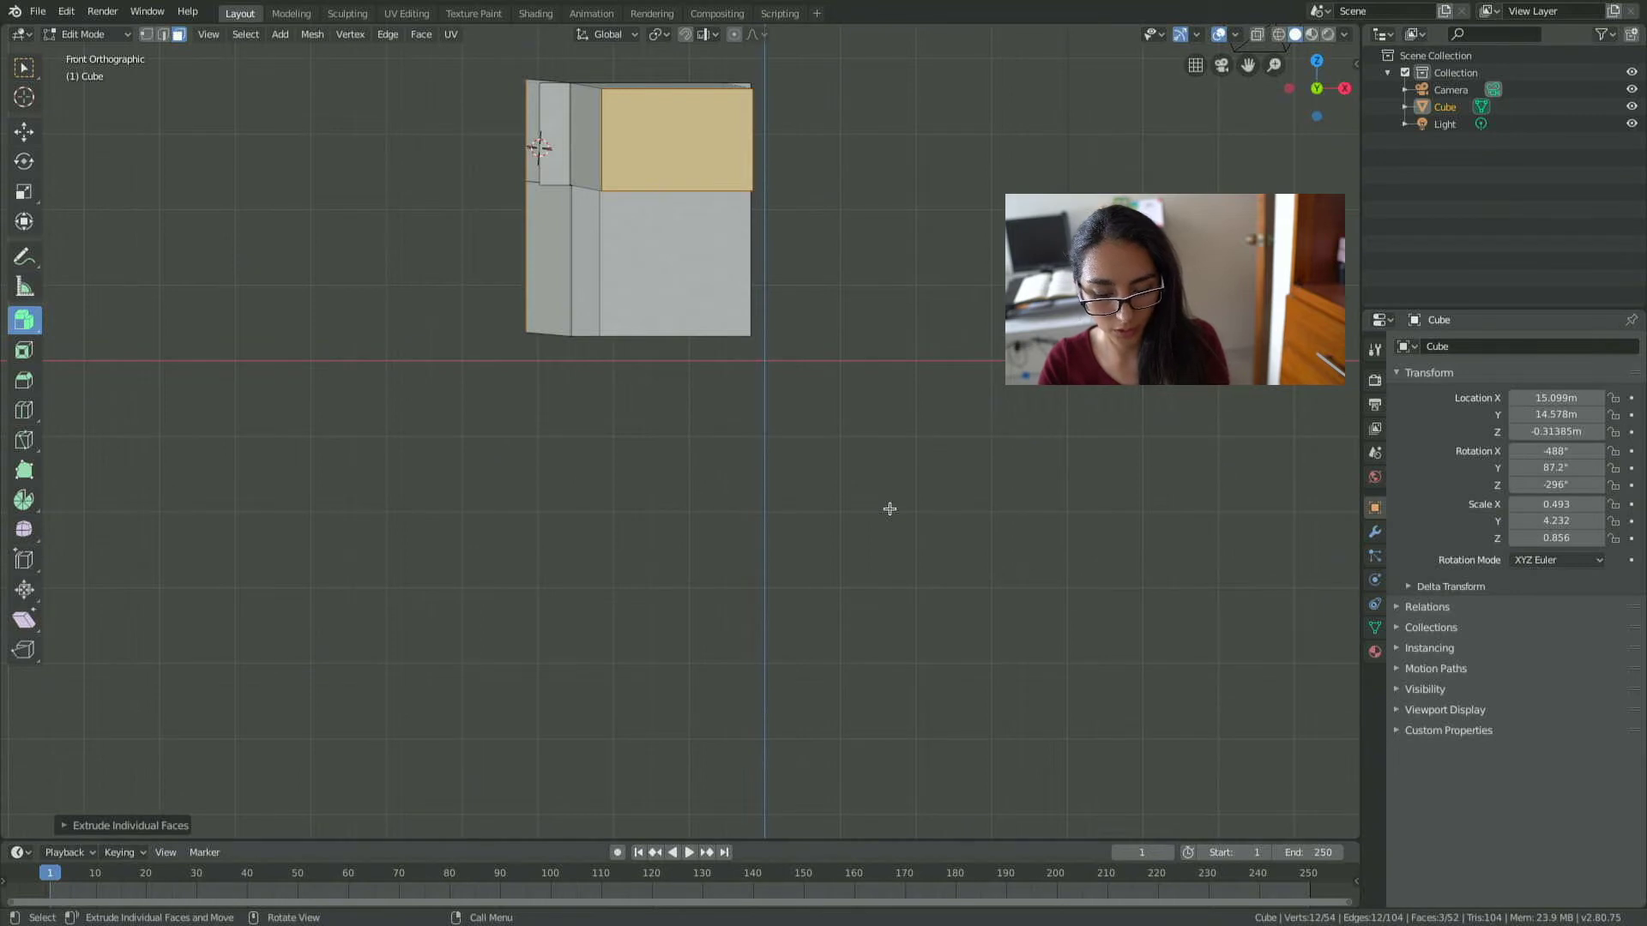
pyautogui.press('KP_8')
pyautogui.press('KP_4')
pyautogui.press('KP_4')
pyautogui.press('KP_6')
pyautogui.press('KP_6')
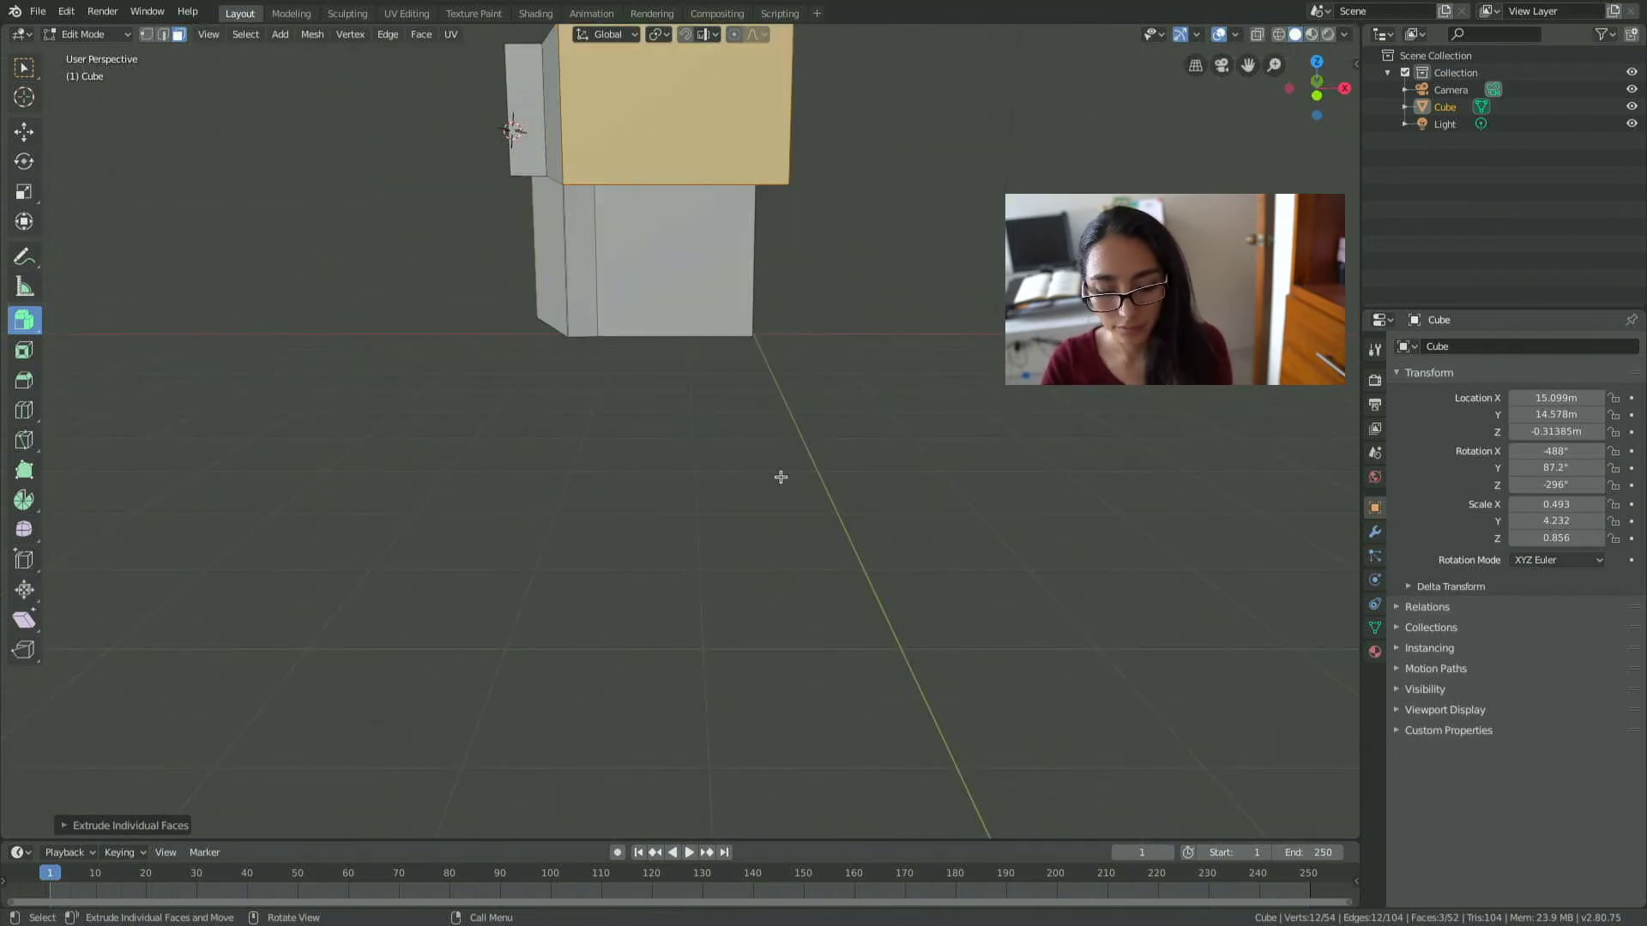
pyautogui.press('KP_8')
pyautogui.moveTo(683, 304); pyautogui.dragTo(820, 353, button='middle')
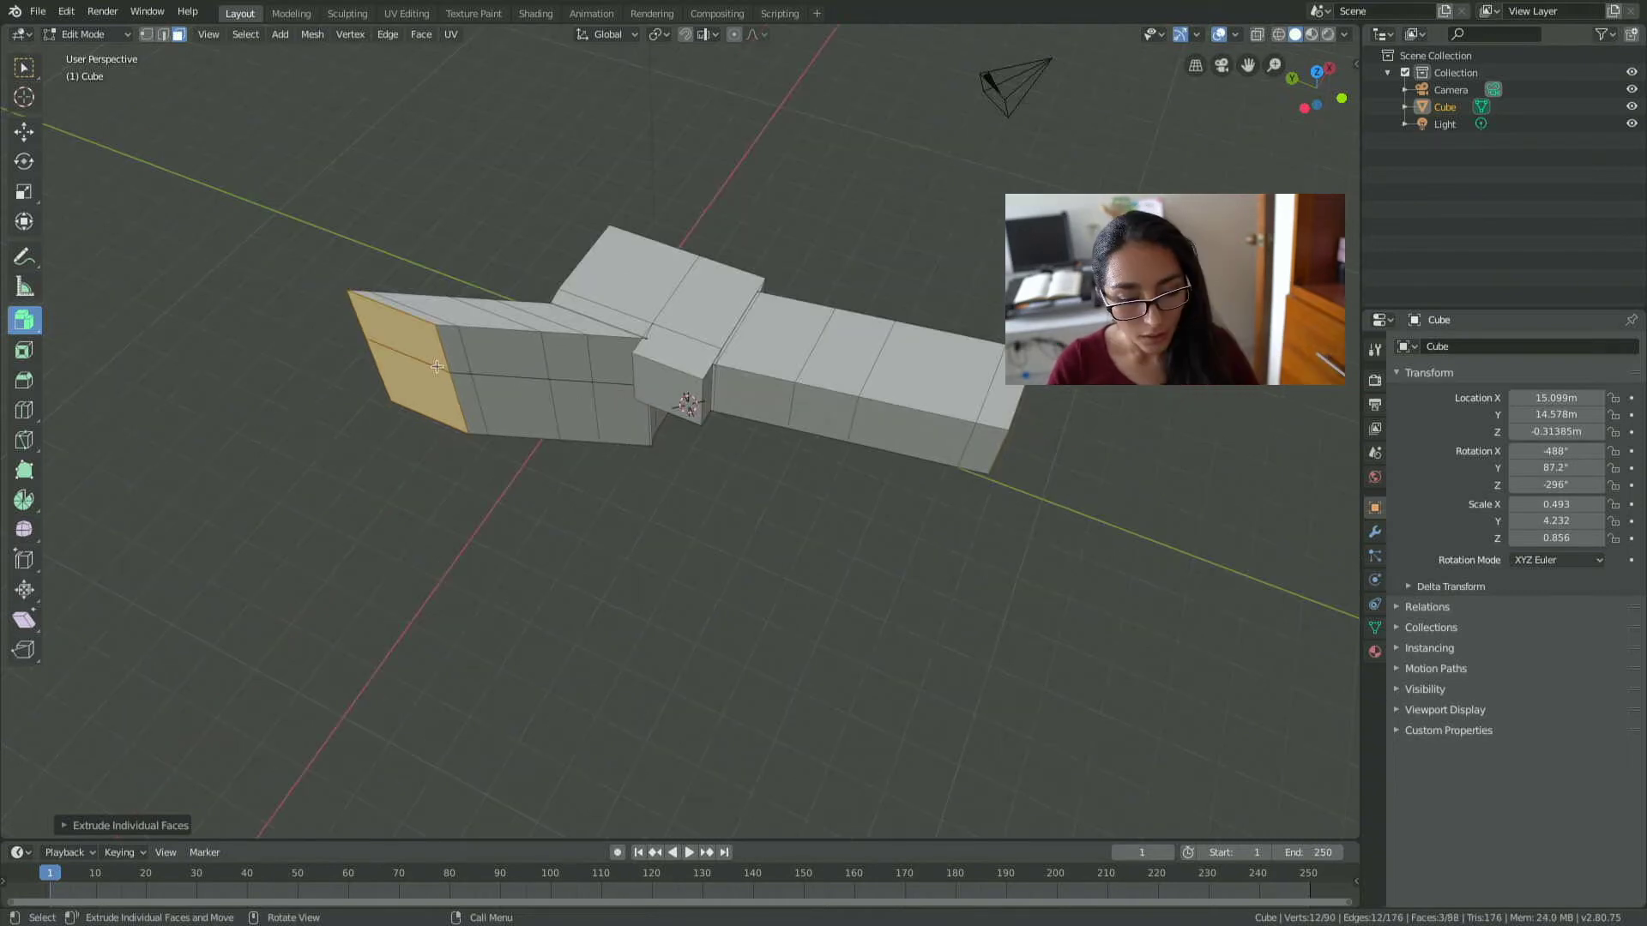
# Lengthen both extruded arms and select two adjacent top faces of the central block.
pyautogui.moveTo(436, 366)
pyautogui.mouseDown()
pyautogui.moveTo(369, 369)
pyautogui.moveTo(695, 457)
pyautogui.mouseUp()
pyautogui.click(366, 371)
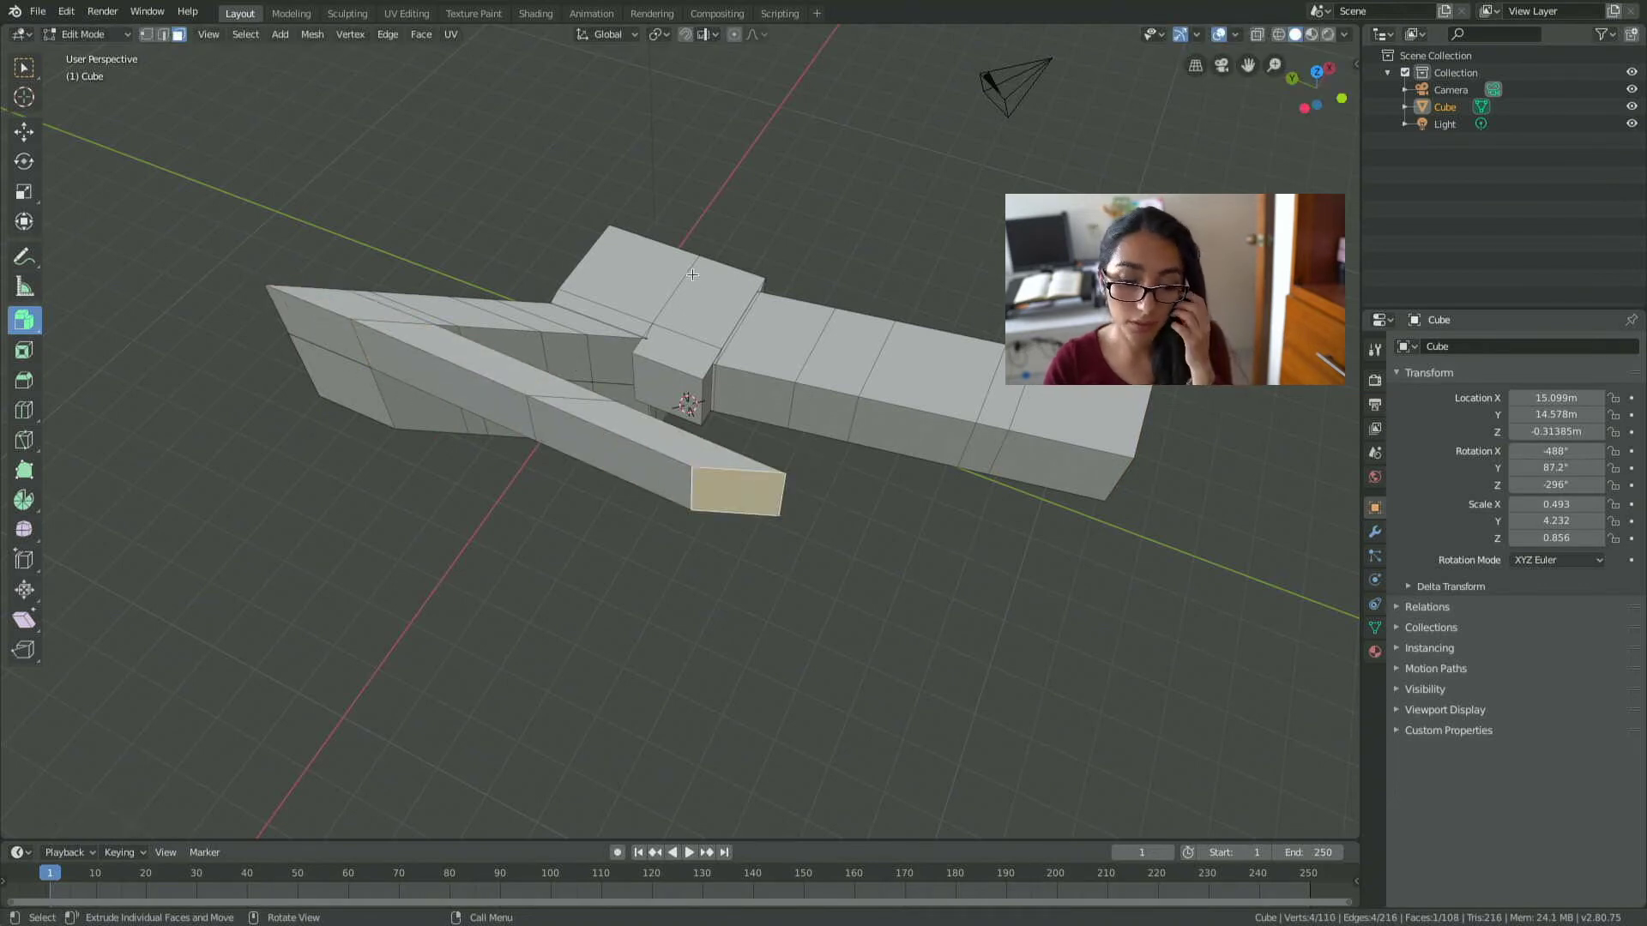
pyautogui.click(695, 304)
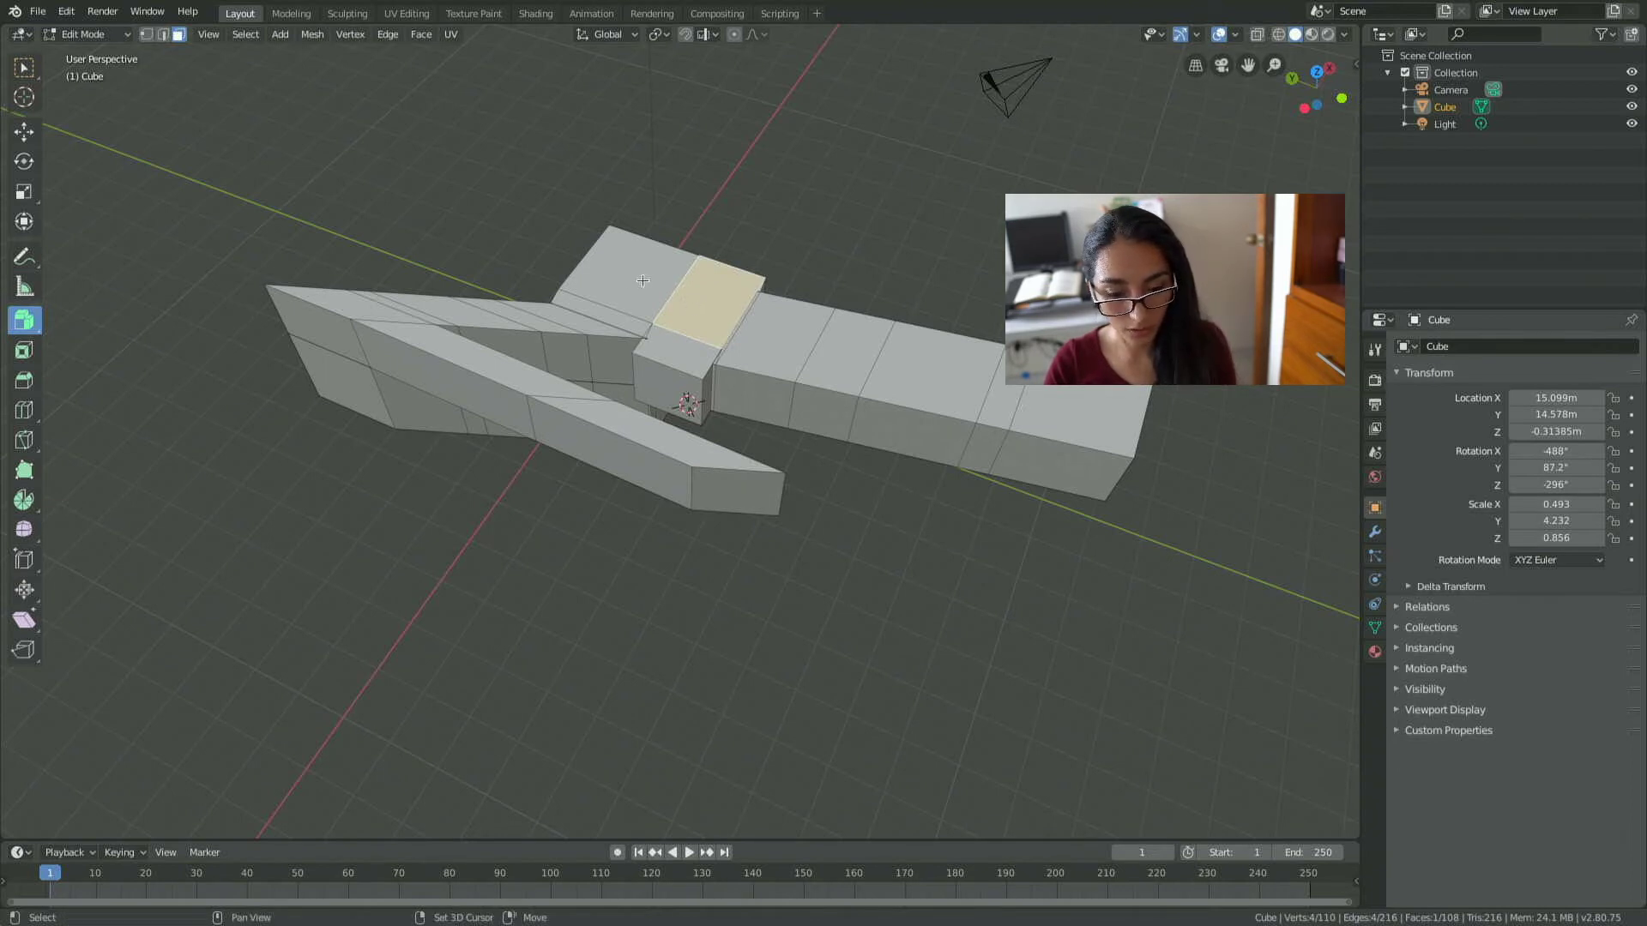
pyautogui.keyDown('shift'); pyautogui.click(618, 316); pyautogui.keyUp('shift')
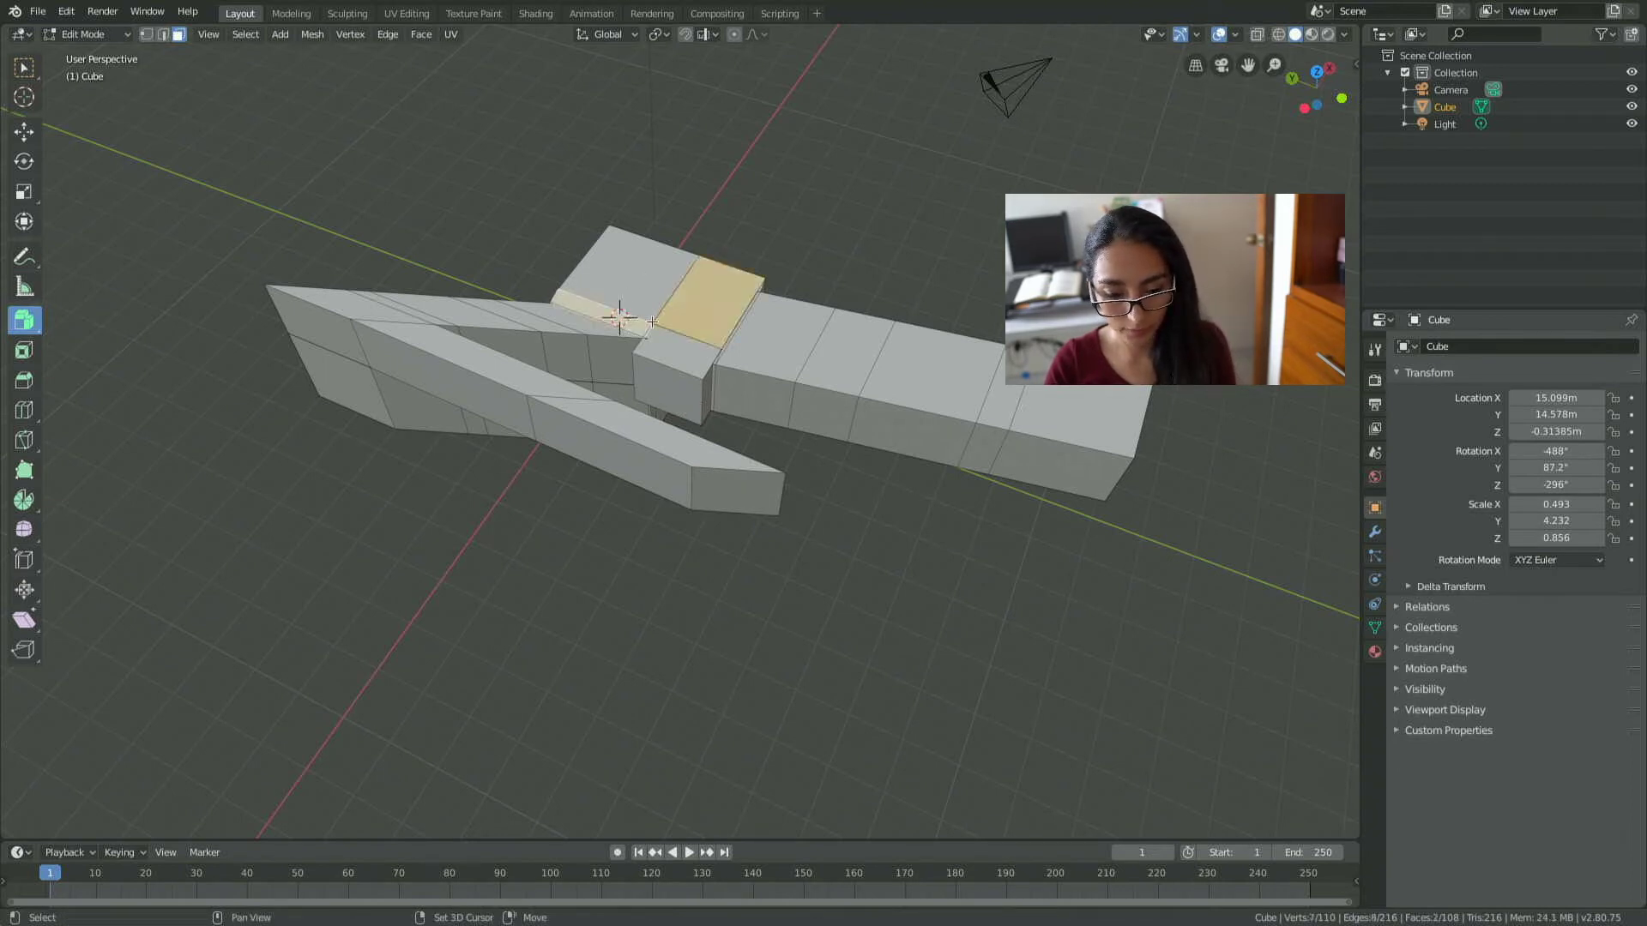
# Push the two top faces far outward with Alt+S, inspect, then undo the slab.
pyautogui.hotkey('alt', 's')
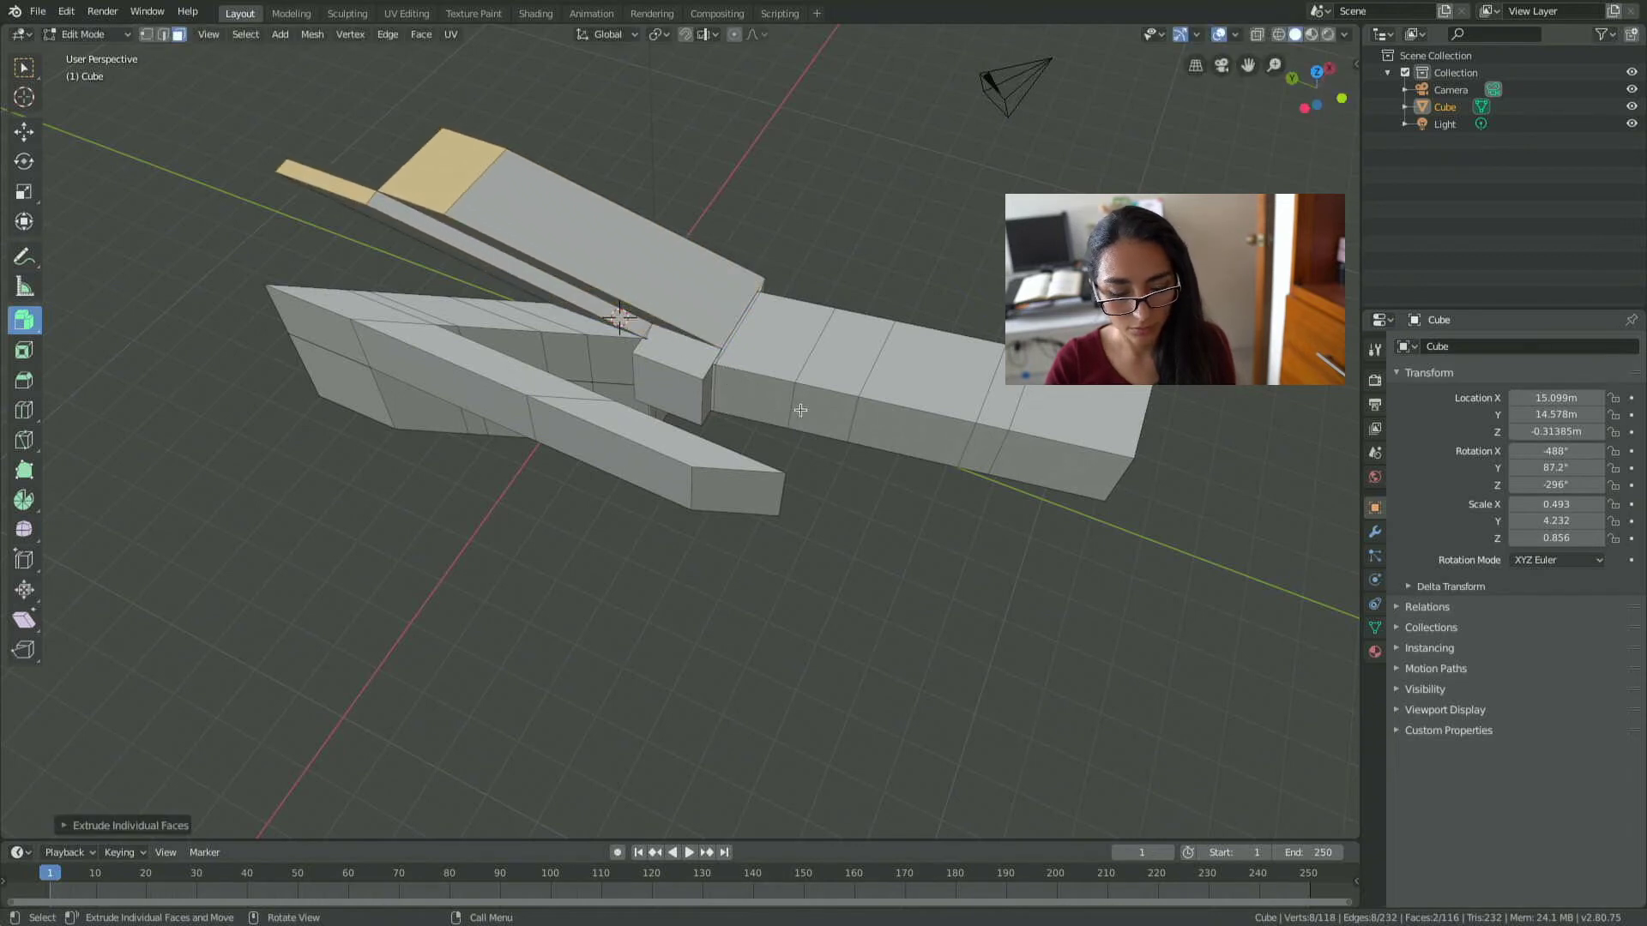
pyautogui.click(850, 458)
pyautogui.moveTo(850, 458); pyautogui.dragTo(924, 381, button='middle')
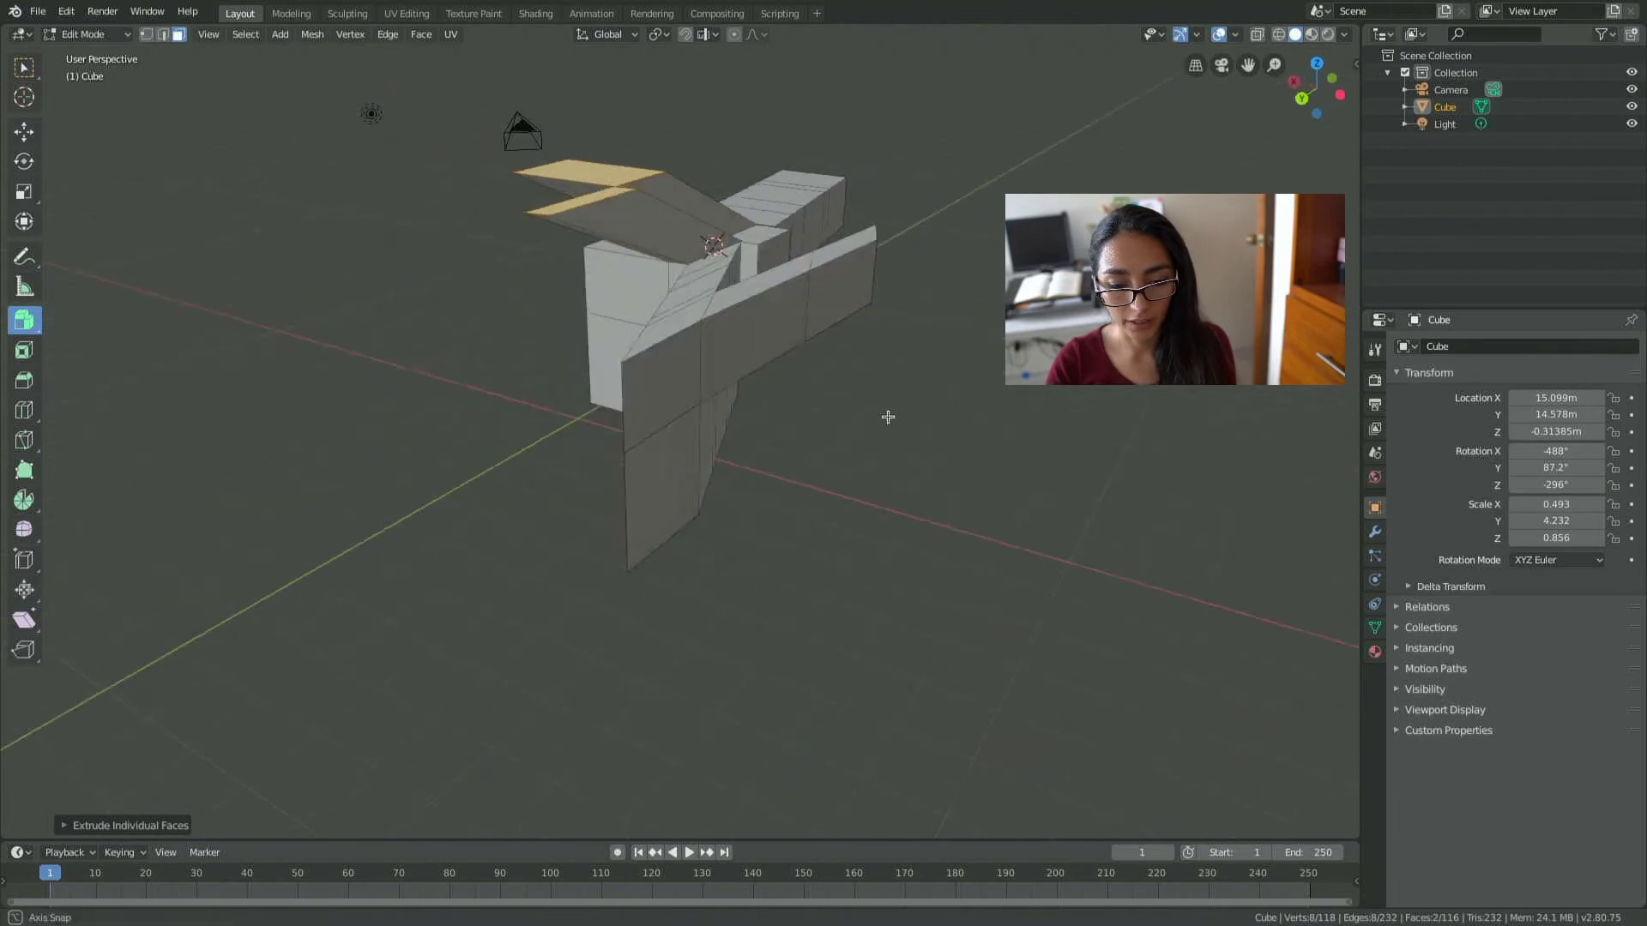
pyautogui.moveTo(924, 381); pyautogui.dragTo(809, 406, button='middle')
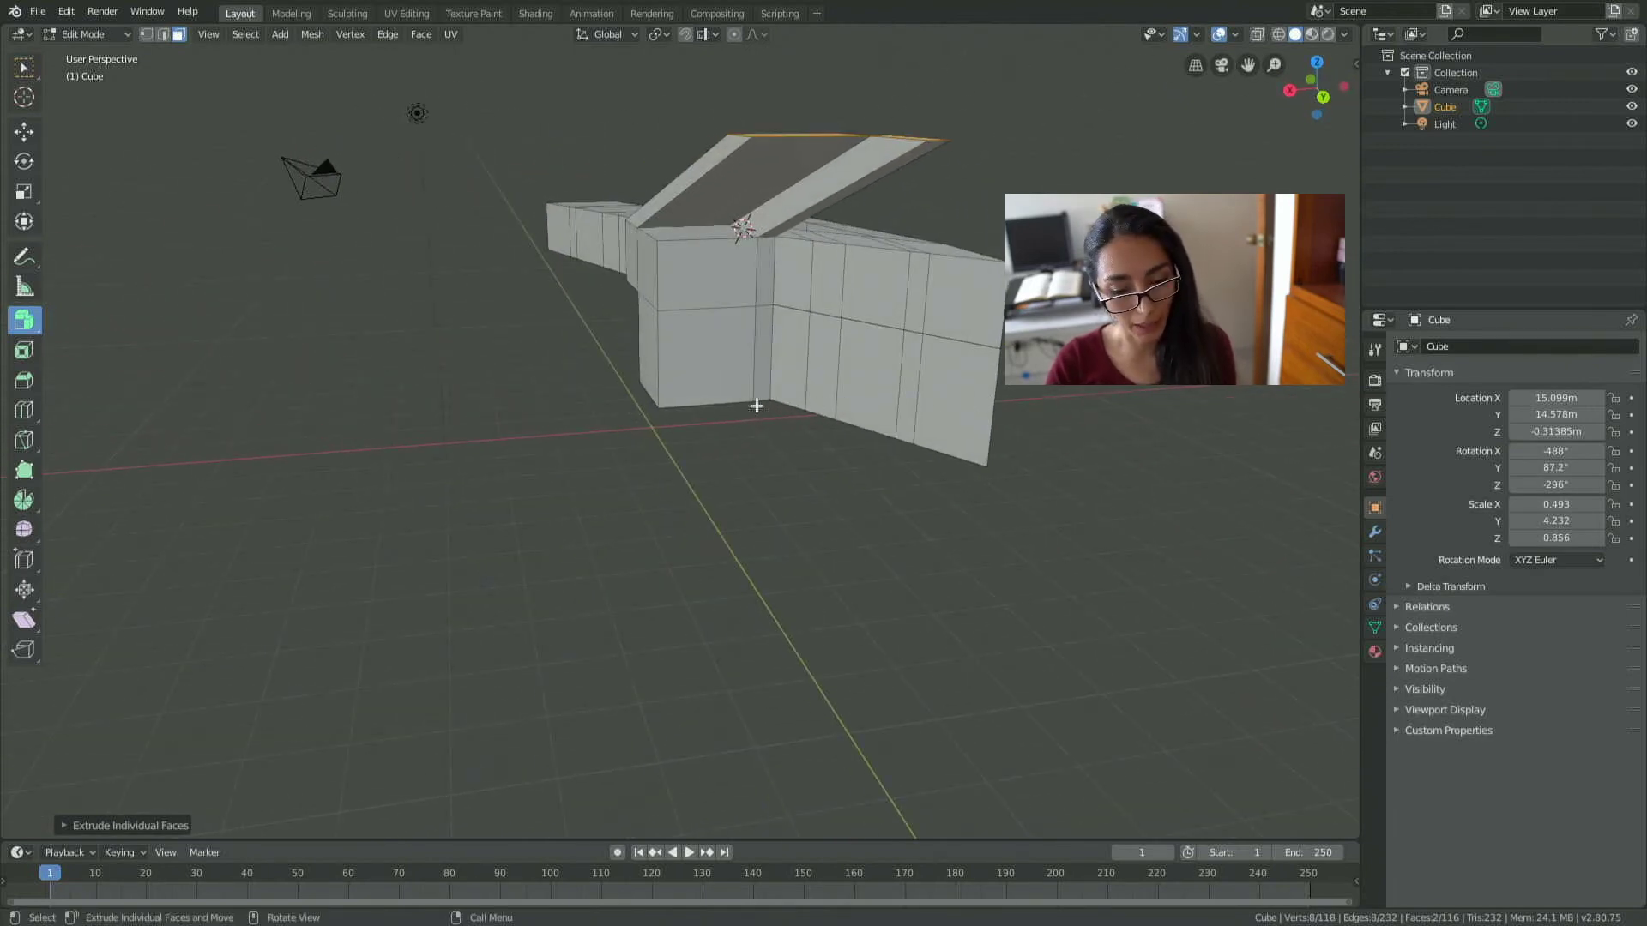
pyautogui.moveTo(754, 406); pyautogui.dragTo(853, 412, button='middle')
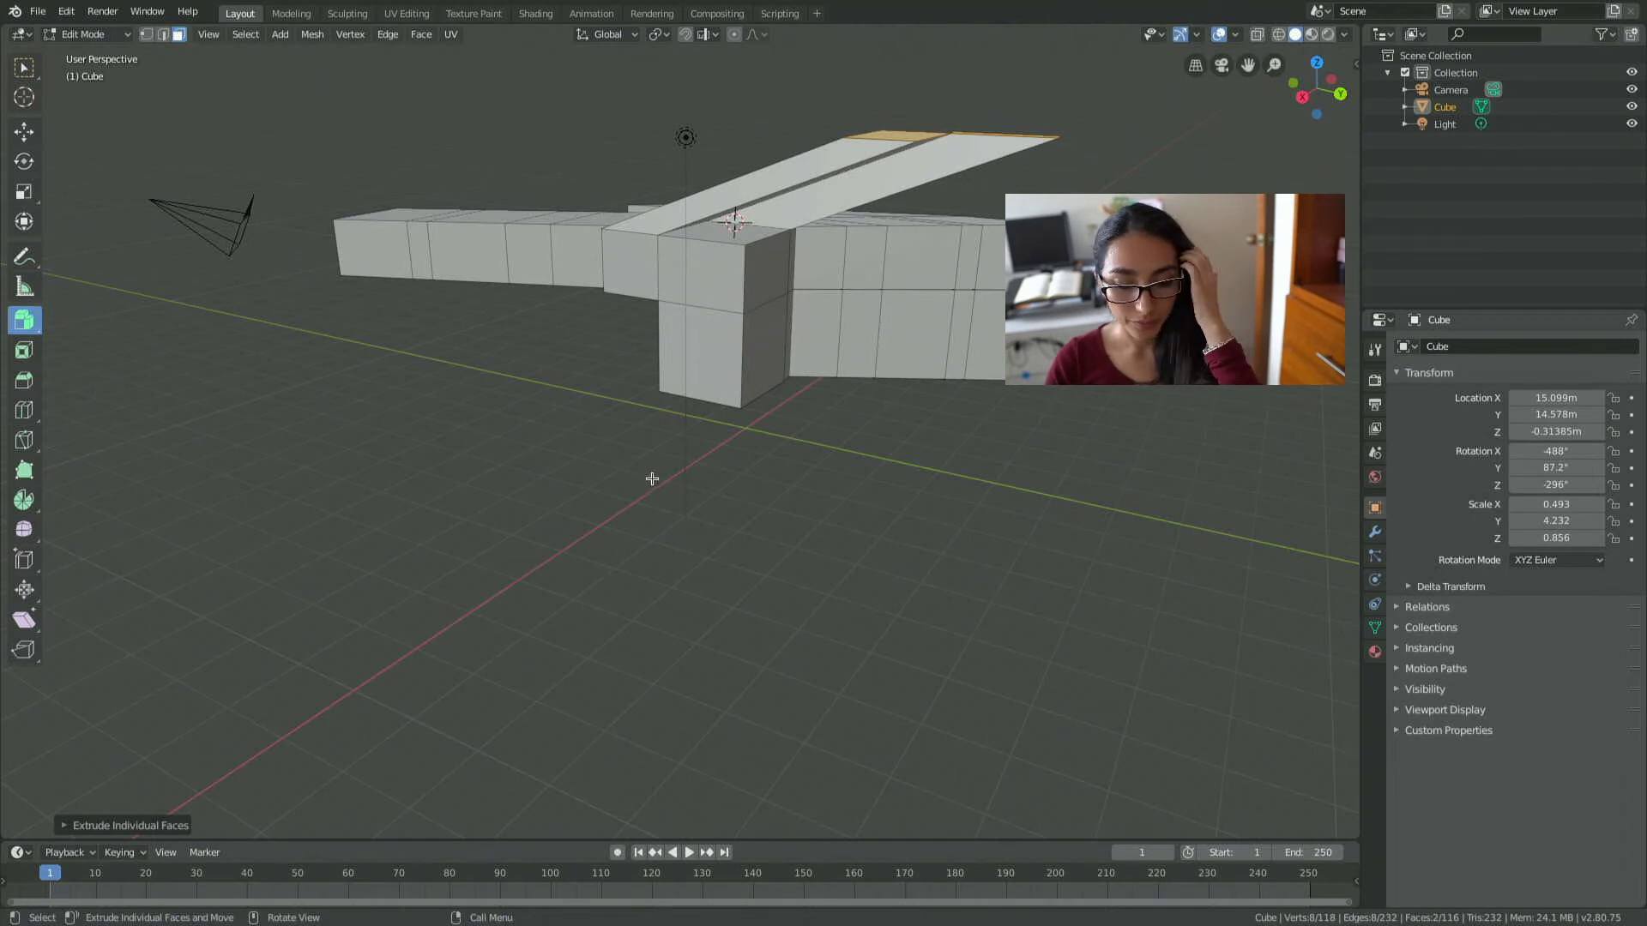
pyautogui.hotkey('ctrl', 'z')
pyautogui.hotkey('ctrl', 'z')
pyautogui.hotkey('ctrl', 'z')
# Undo back to an earlier mesh state and choose Extrude Along Normals.
pyautogui.hotkey('ctrl', 'z')
pyautogui.hotkey('ctrl', 'z')
pyautogui.hotkey('ctrl', 'z')
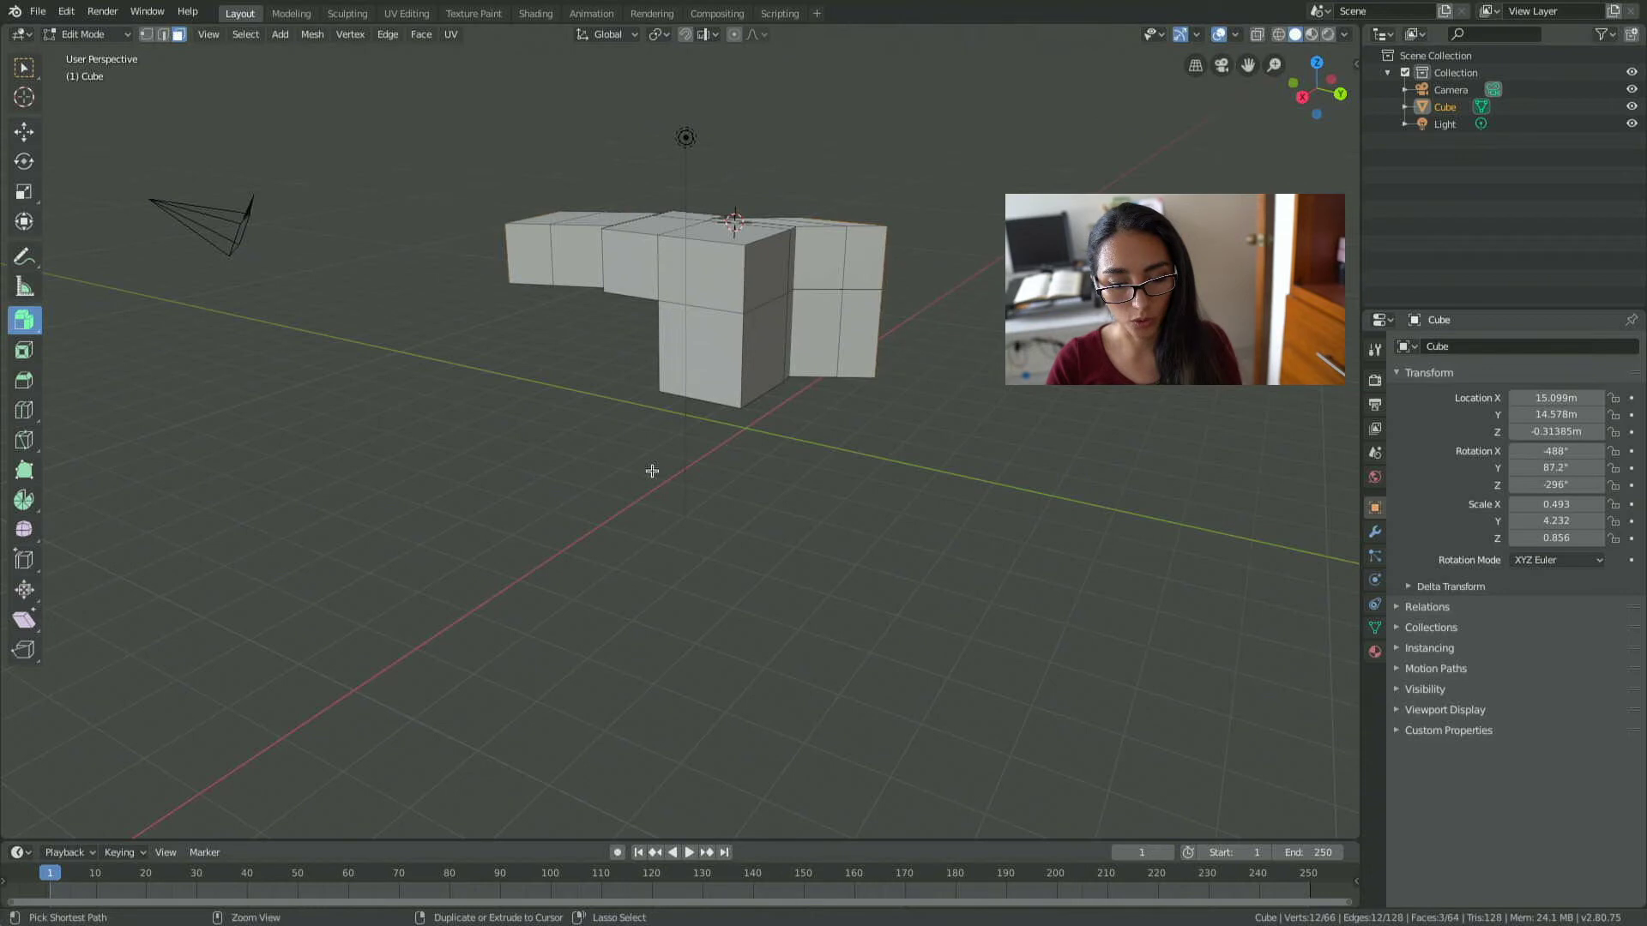
pyautogui.hotkey('ctrl', 'z')
pyautogui.hotkey('ctrl', 'z')
pyautogui.moveTo(719, 419)
pyautogui.mouseDown(button='middle')
pyautogui.moveTo(511, 415)
pyautogui.moveTo(359, 436)
pyautogui.mouseUp(button='middle')
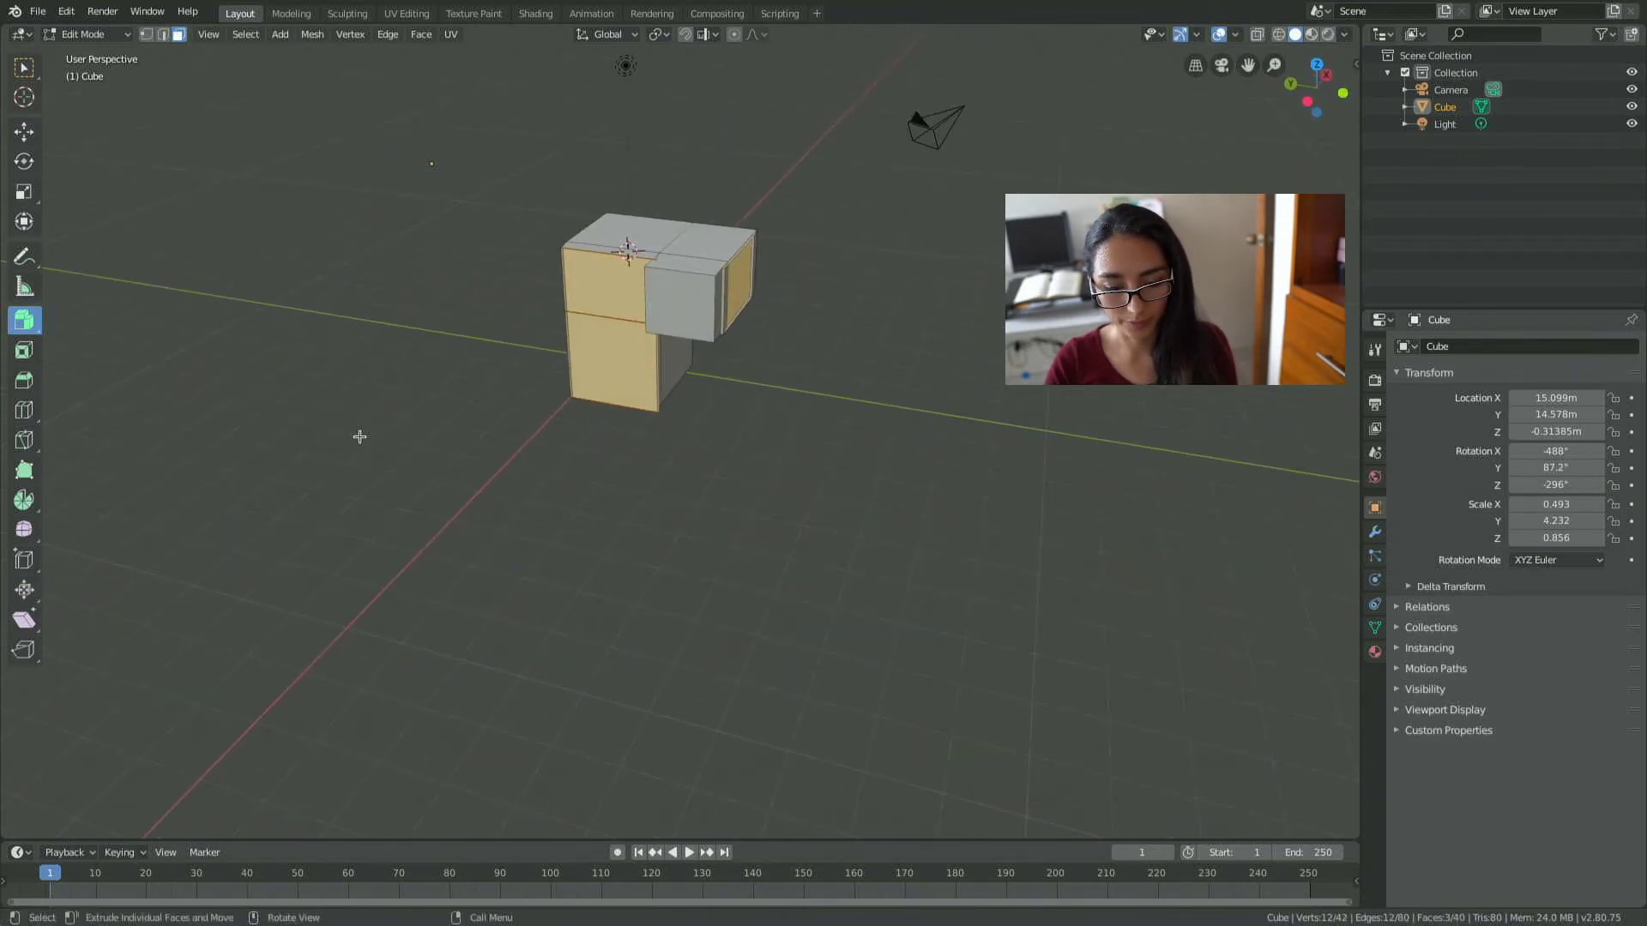
pyautogui.hotkey('ctrl', 'z')
pyautogui.hotkey('ctrl', 'z')
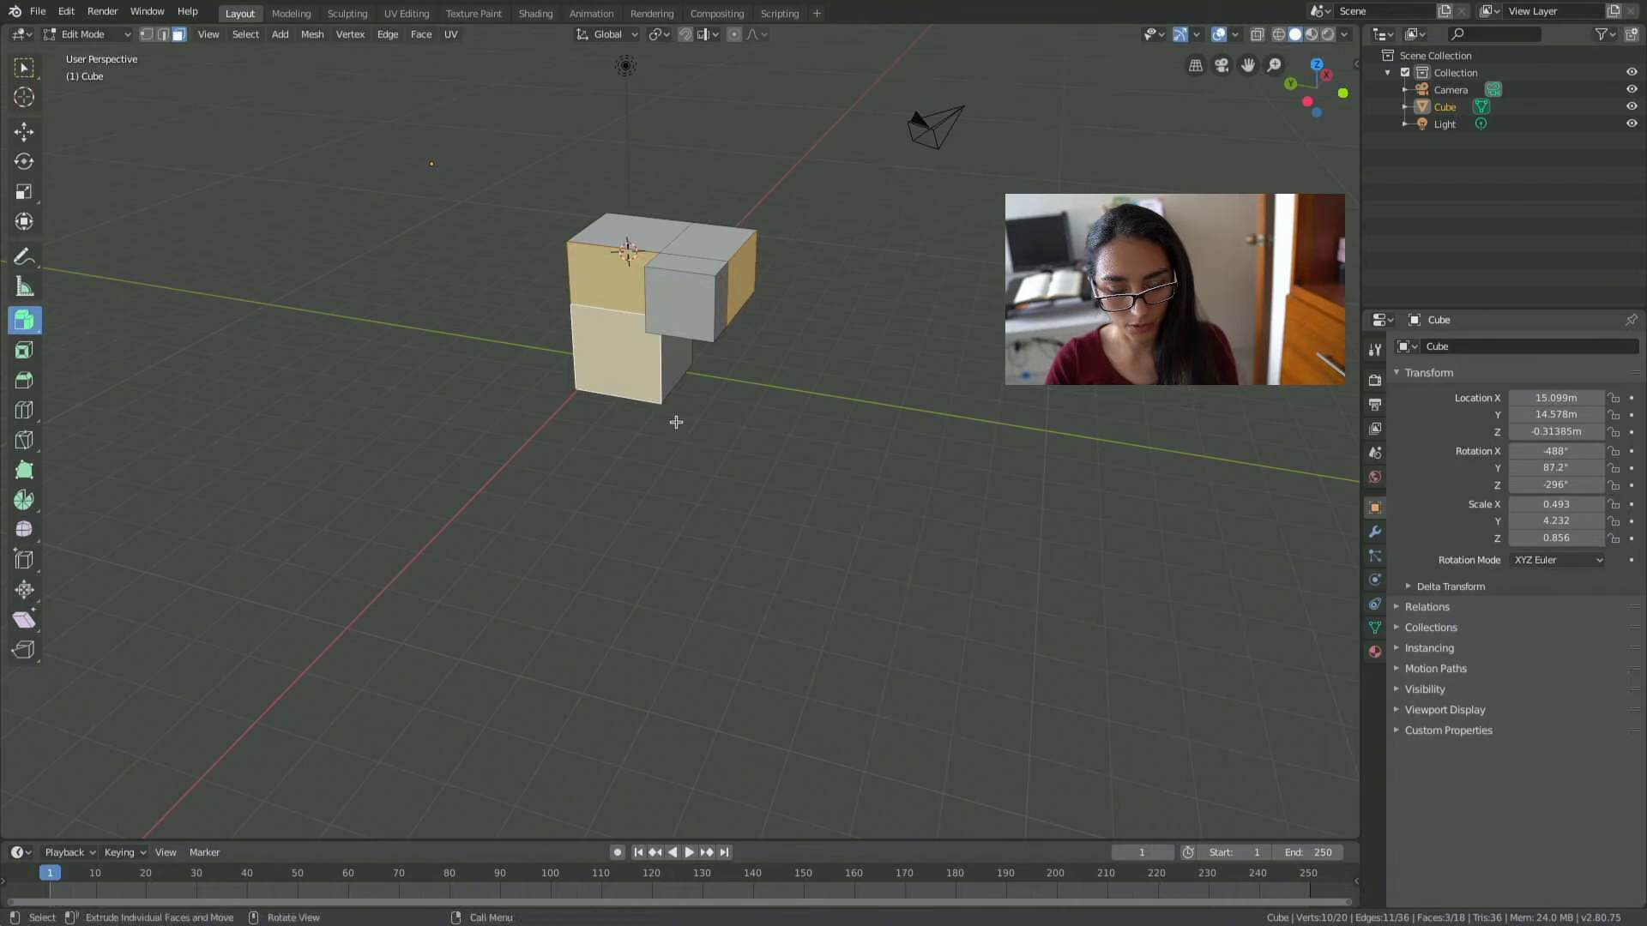
pyautogui.click(24, 320)
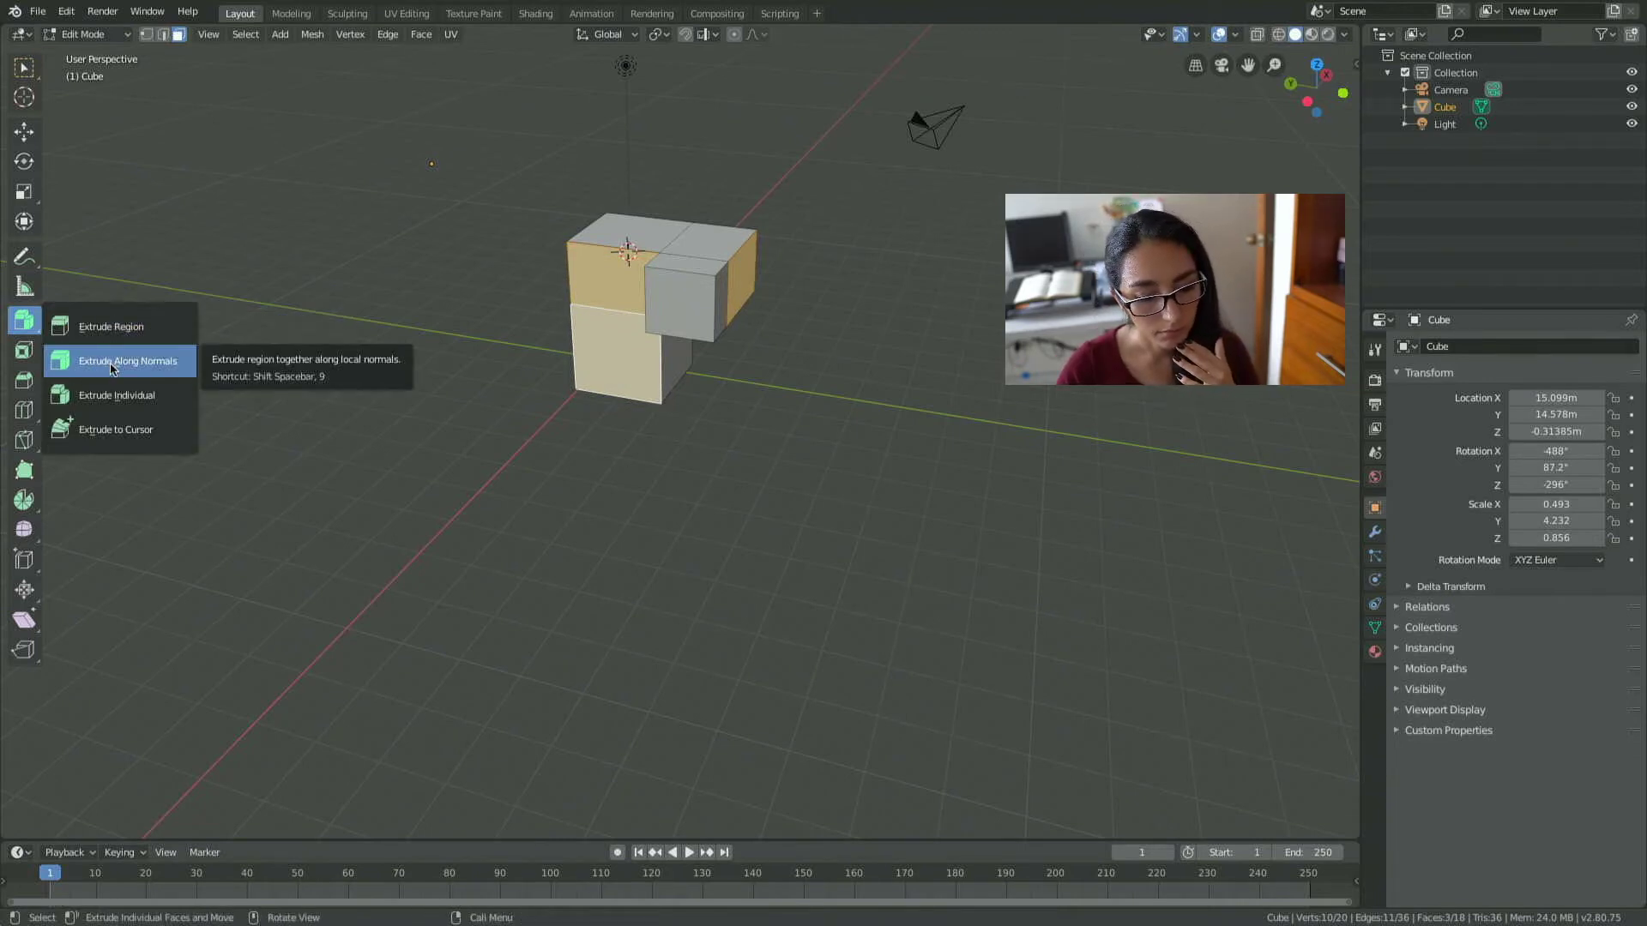
pyautogui.click(112, 367)
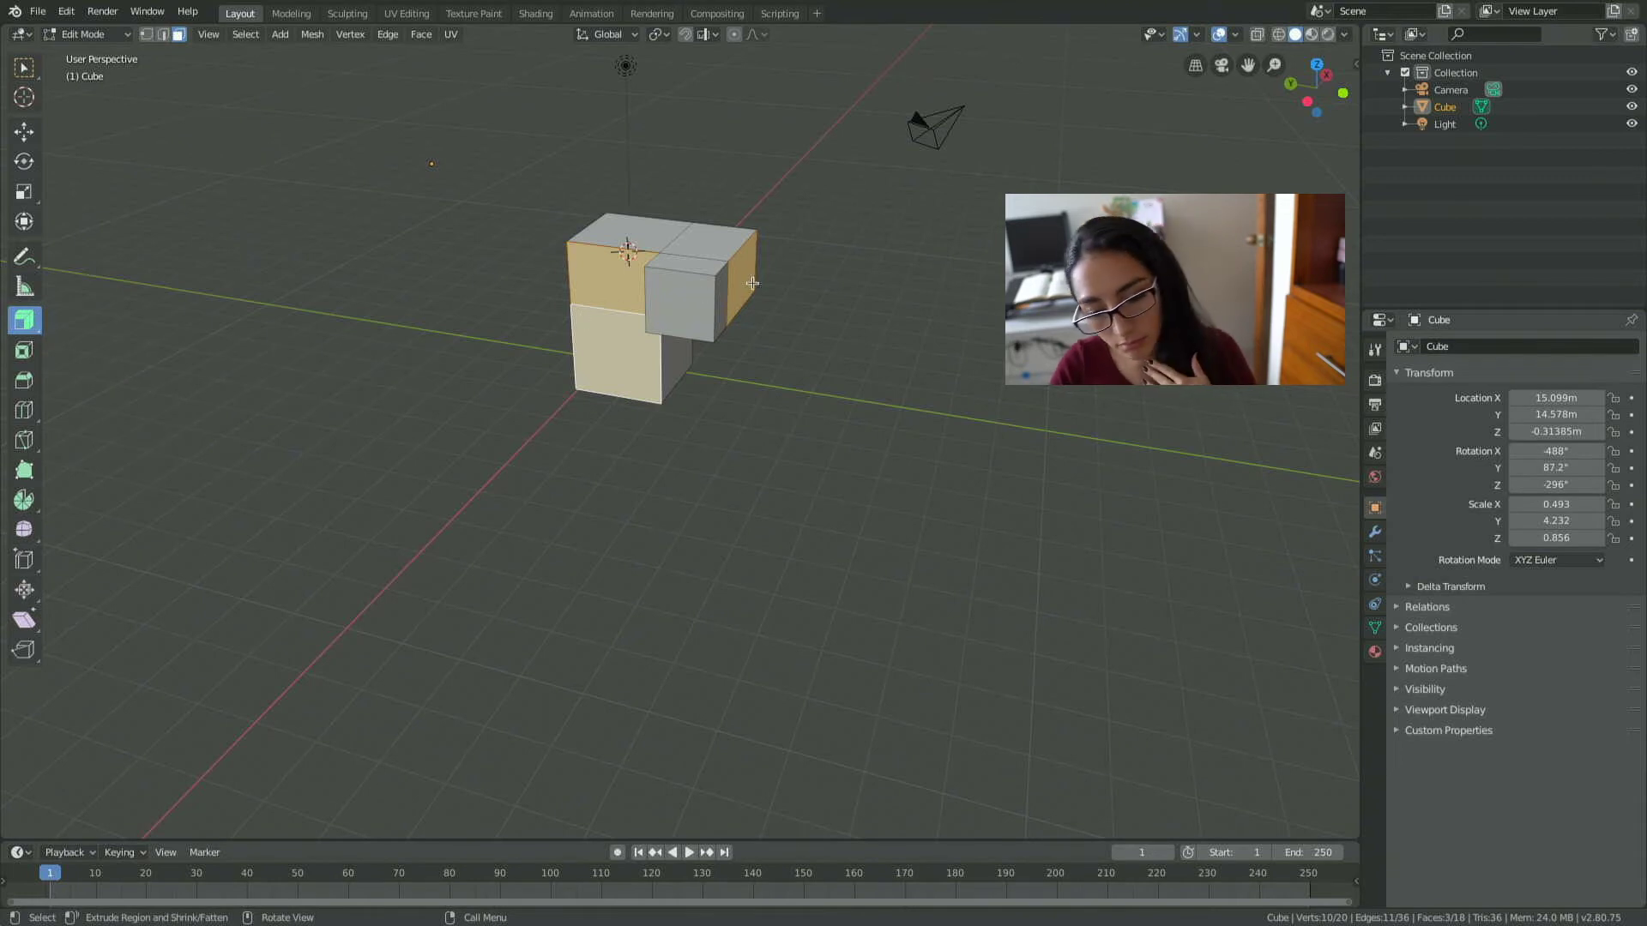
# Extrude the end faces along their normals several times into a long bar, then deselect.
pyautogui.moveTo(599, 315)
pyautogui.mouseDown()
pyautogui.moveTo(758, 281)
pyautogui.moveTo(928, 303)
pyautogui.mouseUp()
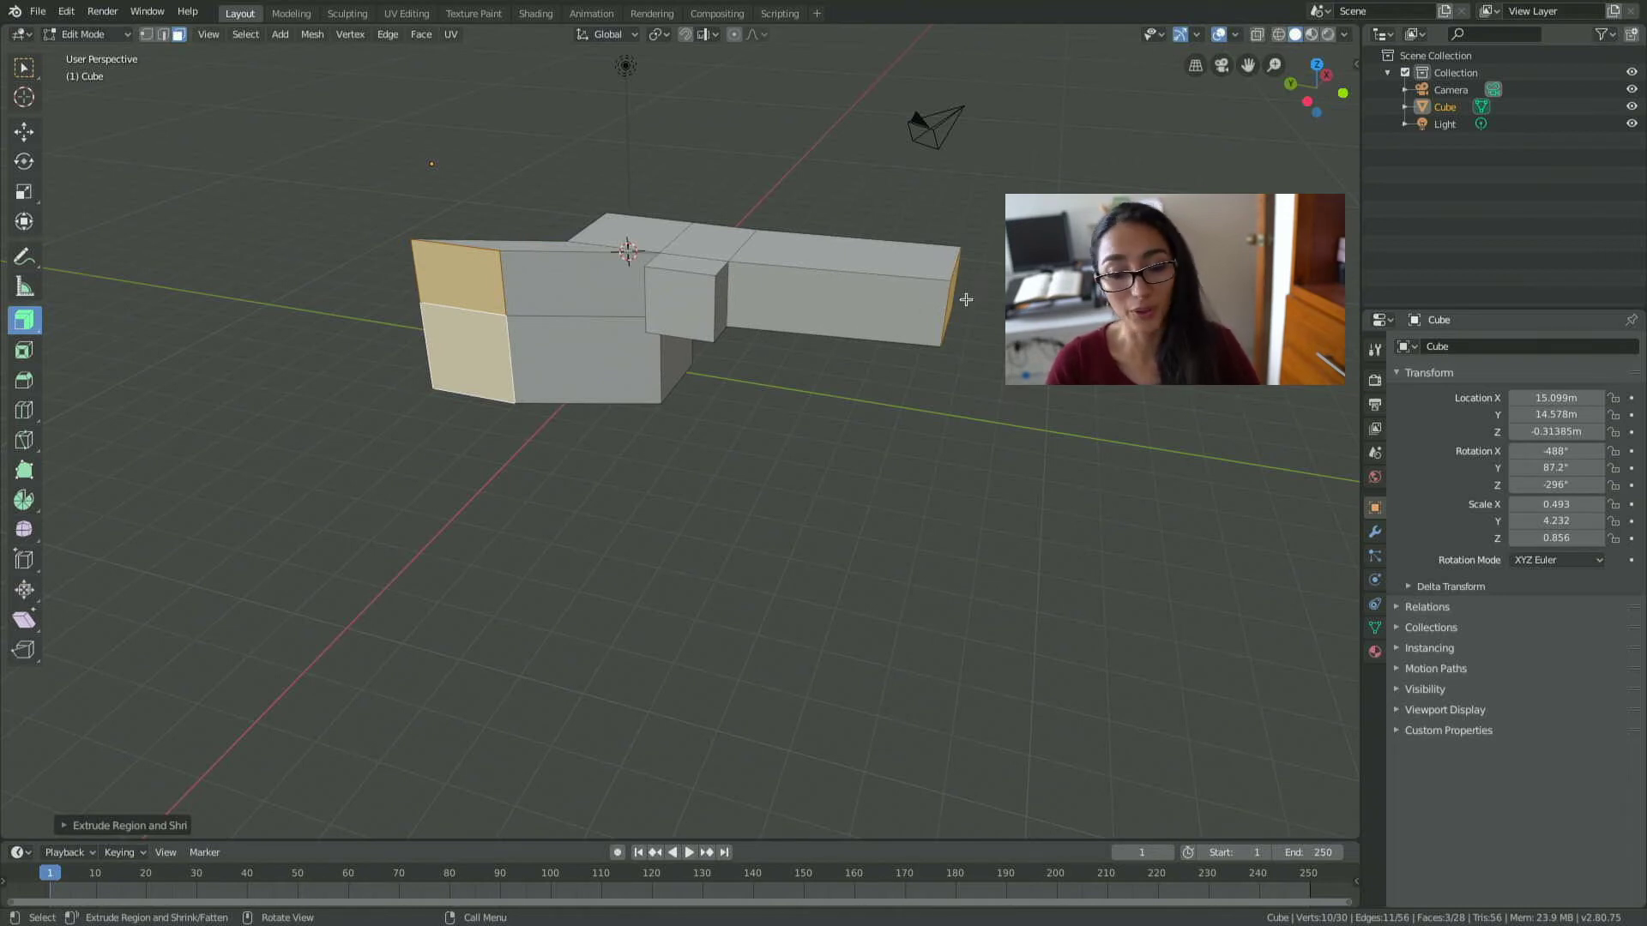
pyautogui.moveTo(953, 293); pyautogui.dragTo(1016, 296)
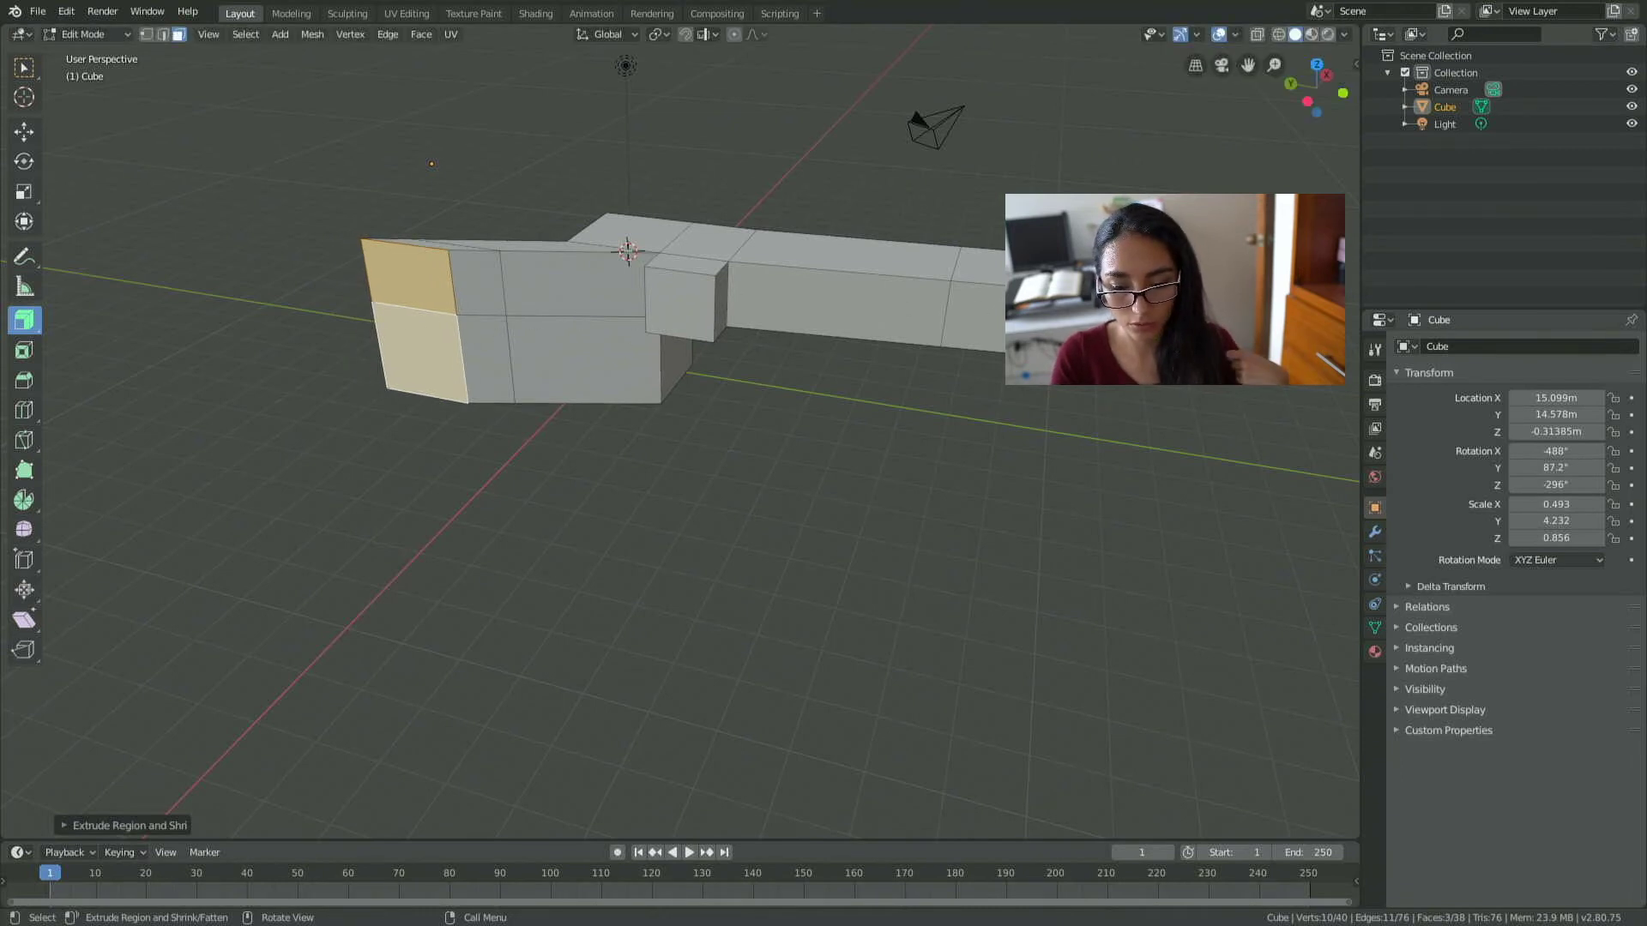
pyautogui.moveTo(408, 279); pyautogui.dragTo(296, 283)
pyautogui.moveTo(296, 283)
pyautogui.mouseDown(button='middle')
pyautogui.moveTo(710, 335)
pyautogui.moveTo(695, 427)
pyautogui.moveTo(690, 351)
pyautogui.mouseUp(button='middle')
pyautogui.rightClick(690, 352)
pyautogui.click(883, 286)
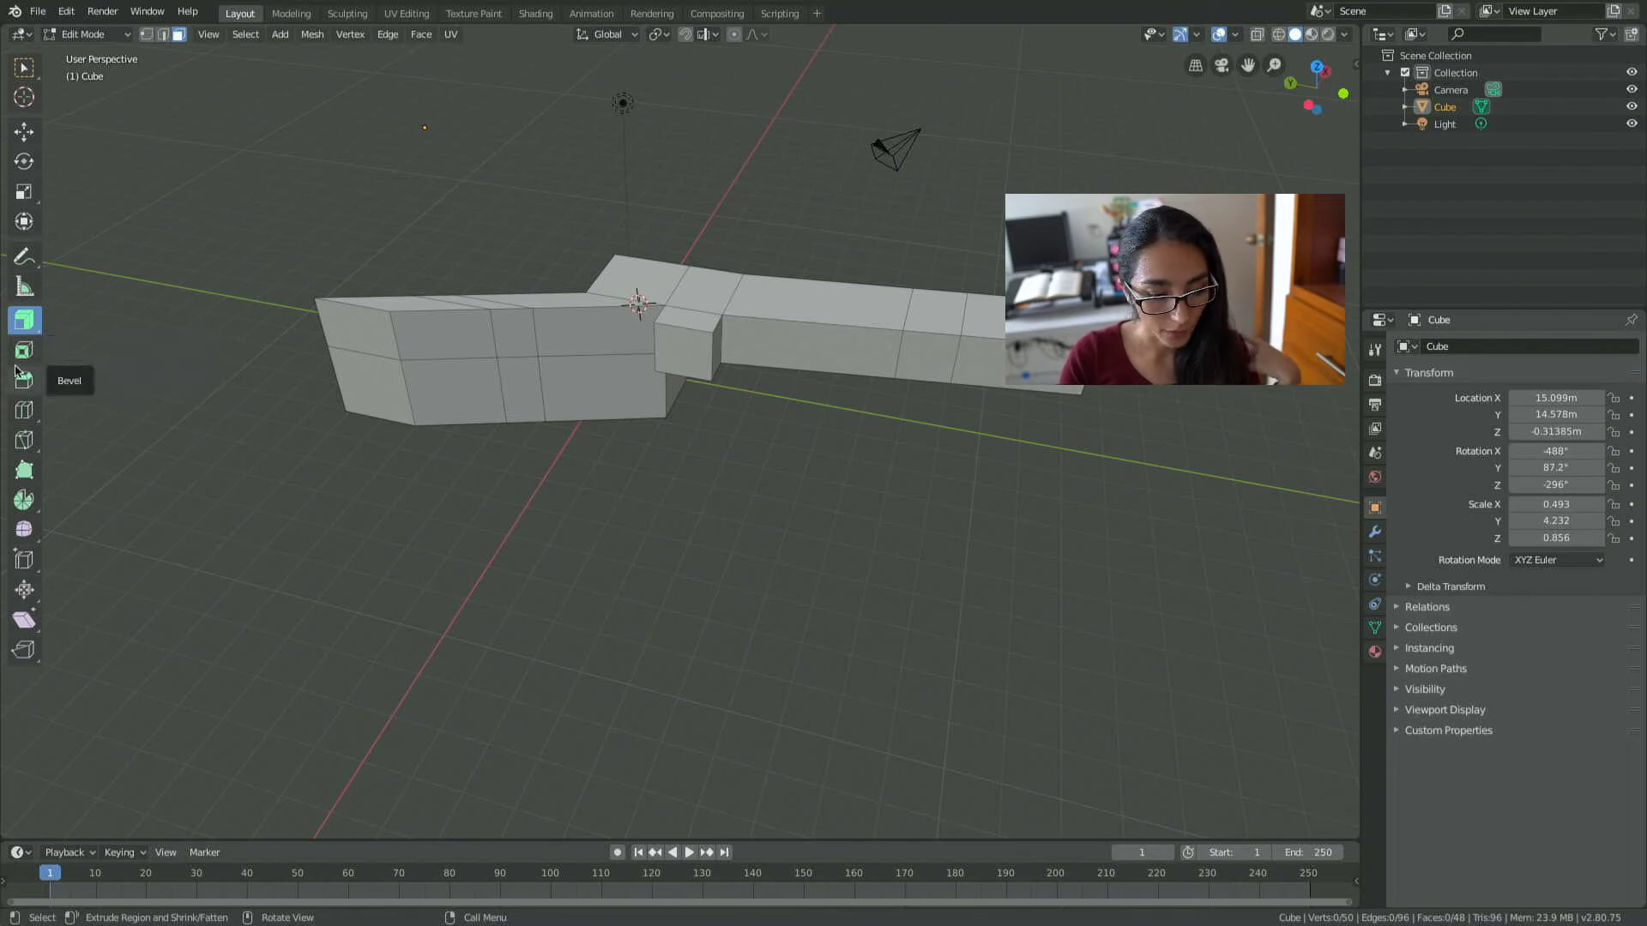
pyautogui.click(22, 351)
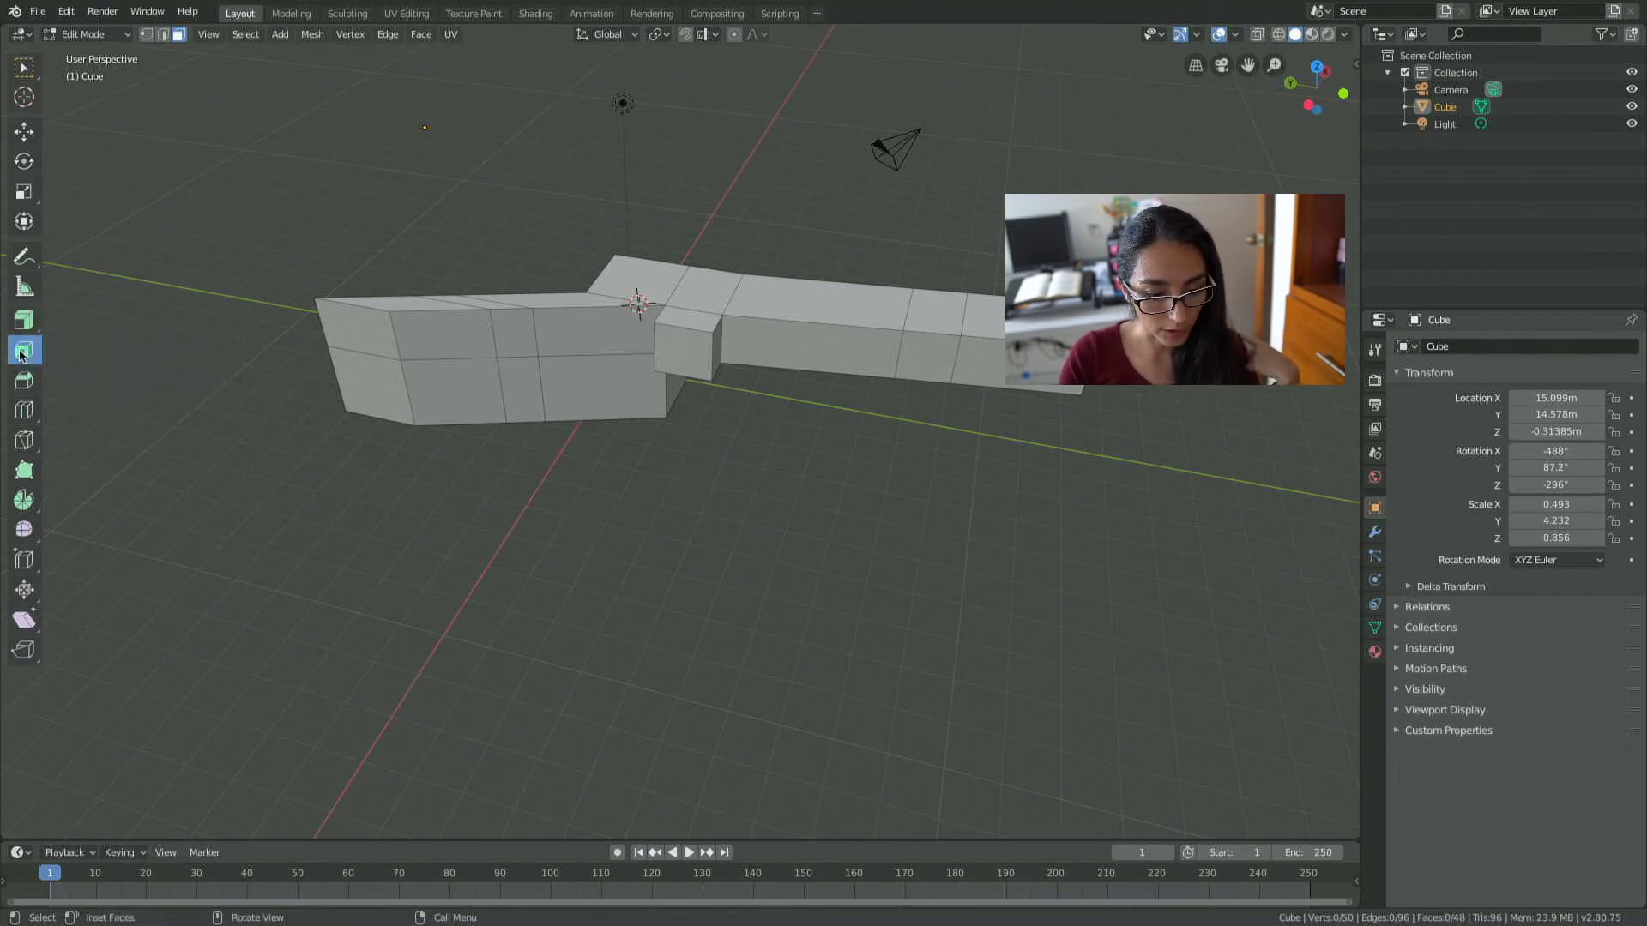
# Inset the small block's front face into a narrow strip.
pyautogui.rightClick(690, 351)
pyautogui.press('Escape')
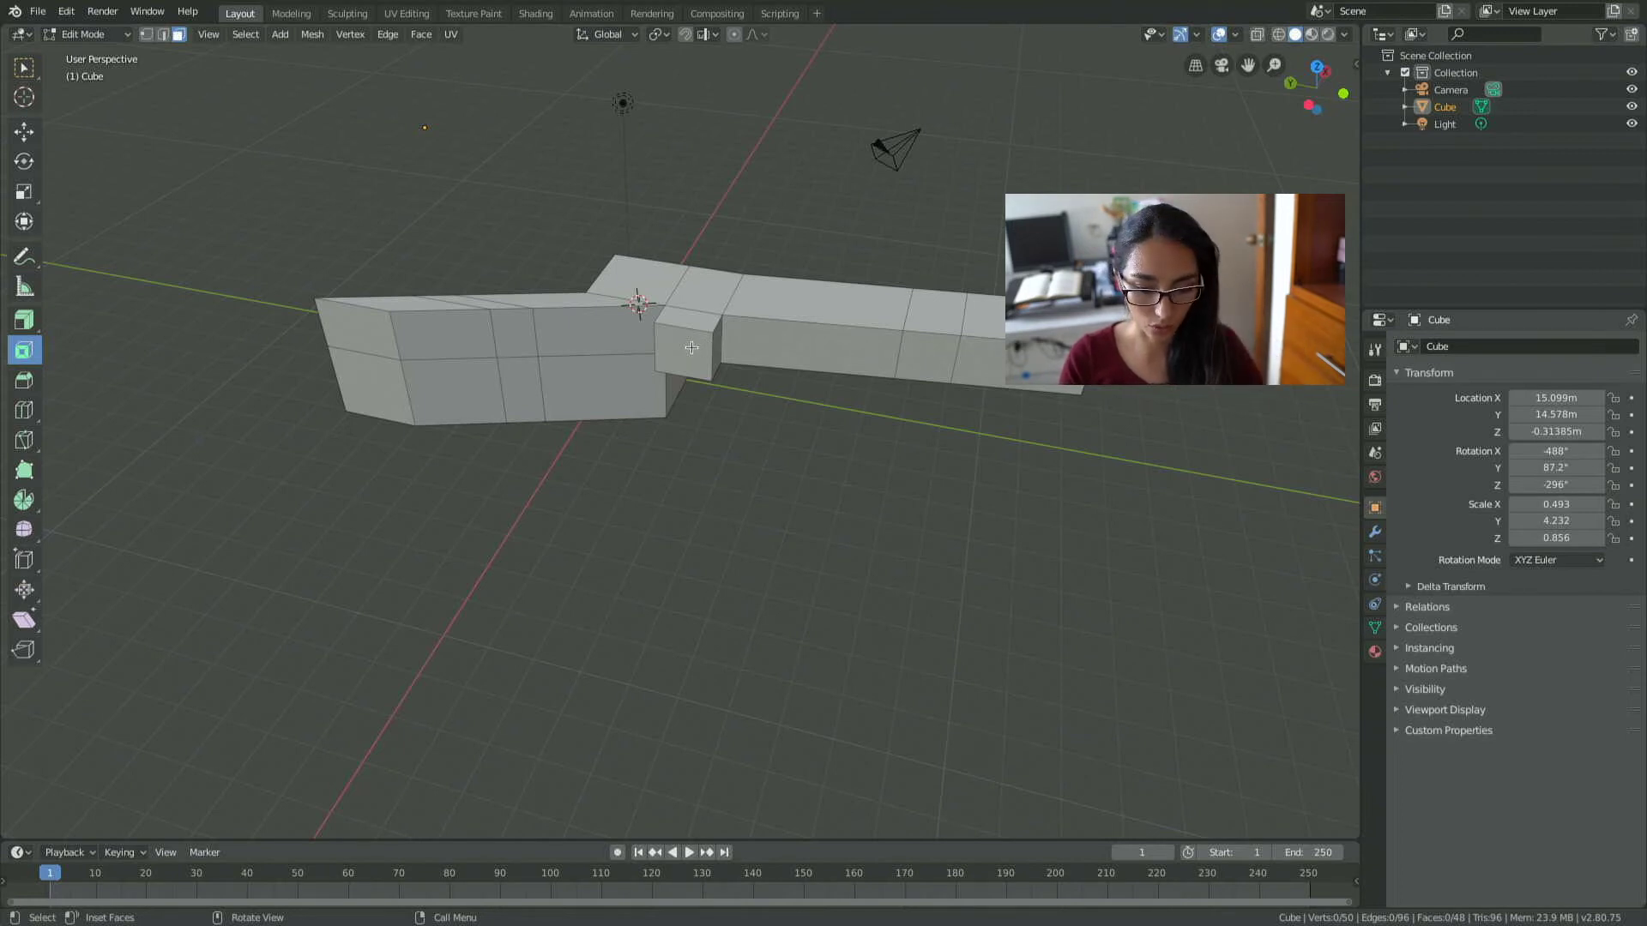
pyautogui.click(691, 347)
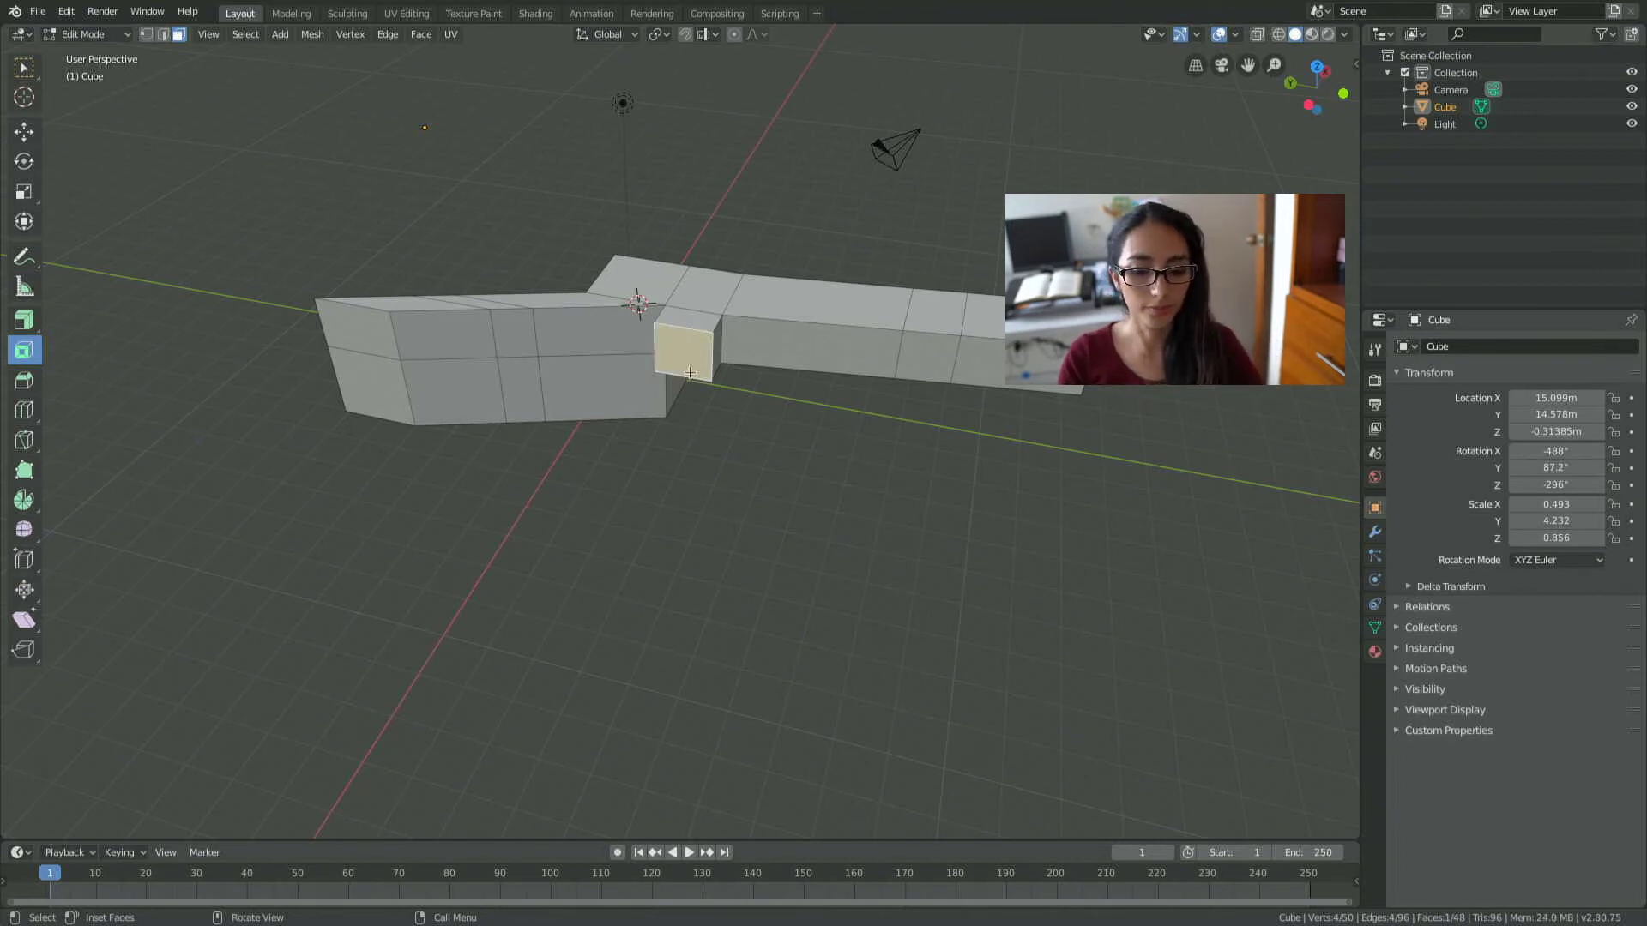
pyautogui.moveTo(687, 357)
pyautogui.mouseDown()
pyautogui.moveTo(667, 381)
pyautogui.moveTo(716, 364)
pyautogui.moveTo(686, 353)
pyautogui.mouseUp()
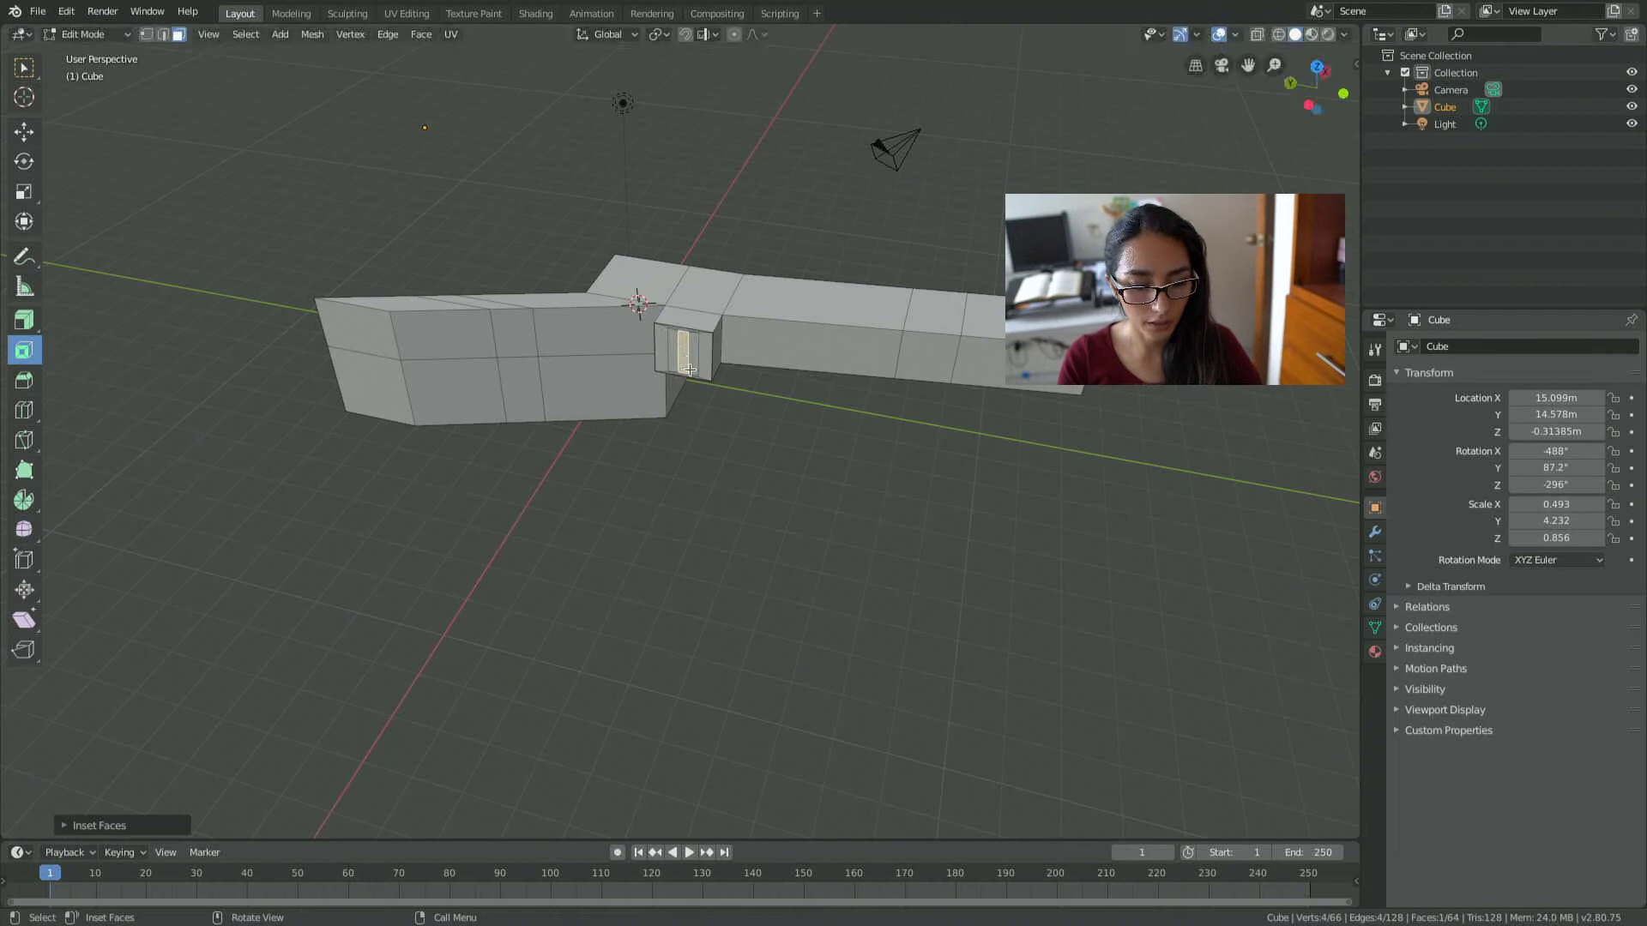
# Try a bevel on the face, undo it, and return to box selection.
pyautogui.click(26, 381)
pyautogui.moveTo(685, 352)
pyautogui.mouseDown()
pyautogui.moveTo(709, 360)
pyautogui.moveTo(695, 360)
pyautogui.mouseUp()
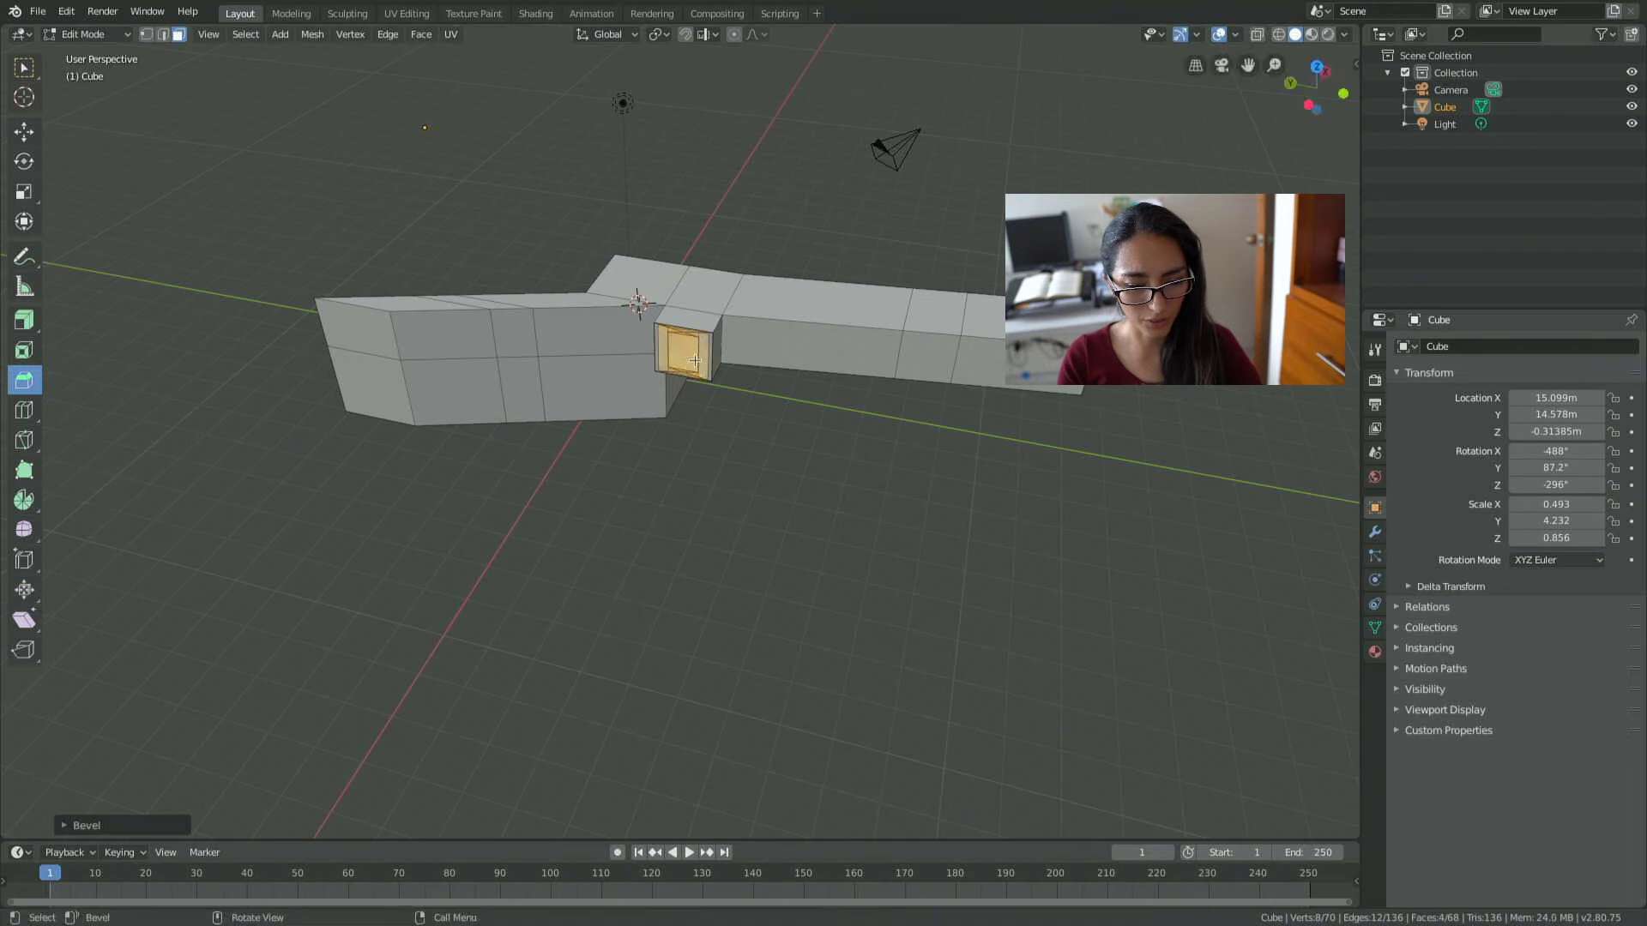
pyautogui.hotkey('ctrl', 'z')
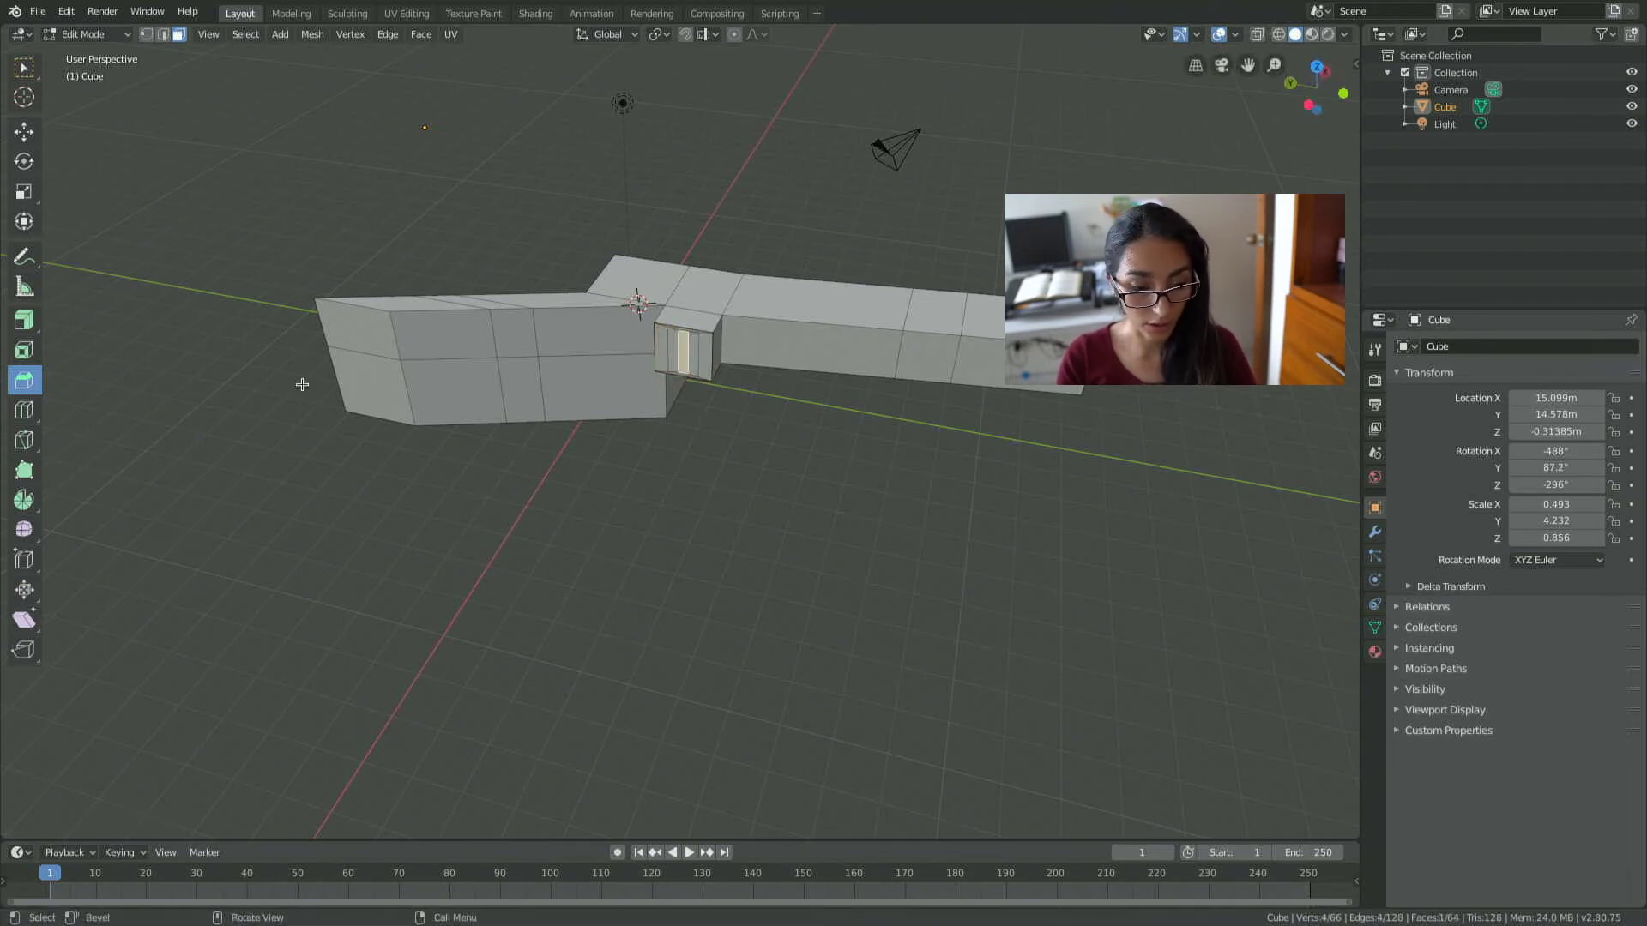
pyautogui.click(24, 67)
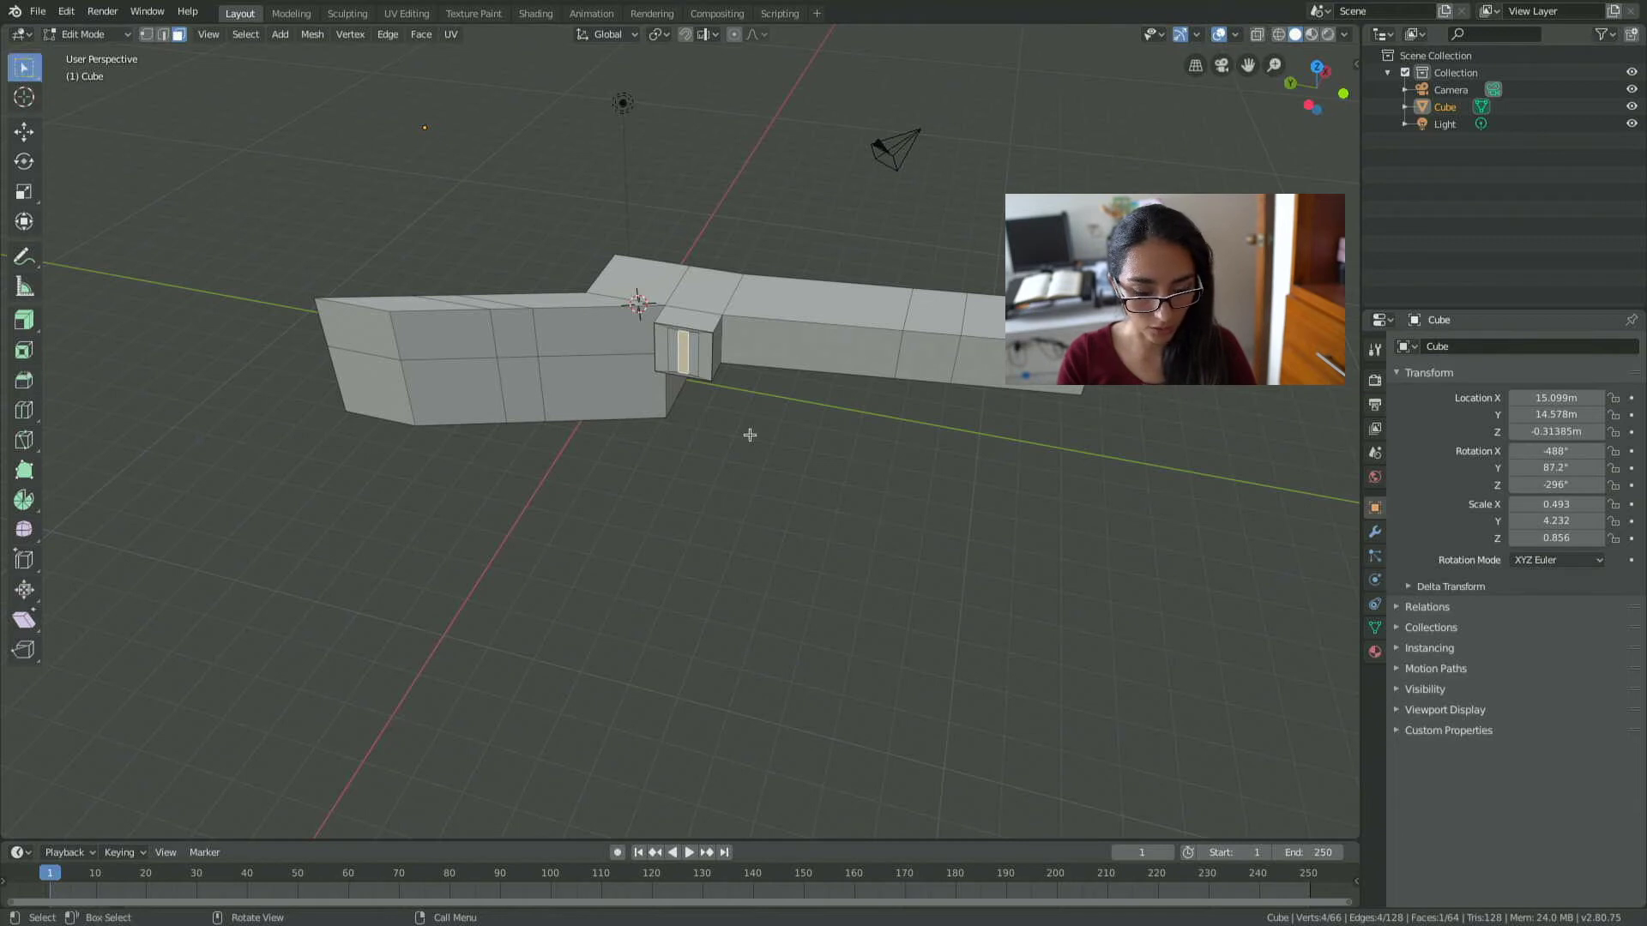
# Extrude the inset strip into a thin panel jutting from the small block.
pyautogui.press('e')
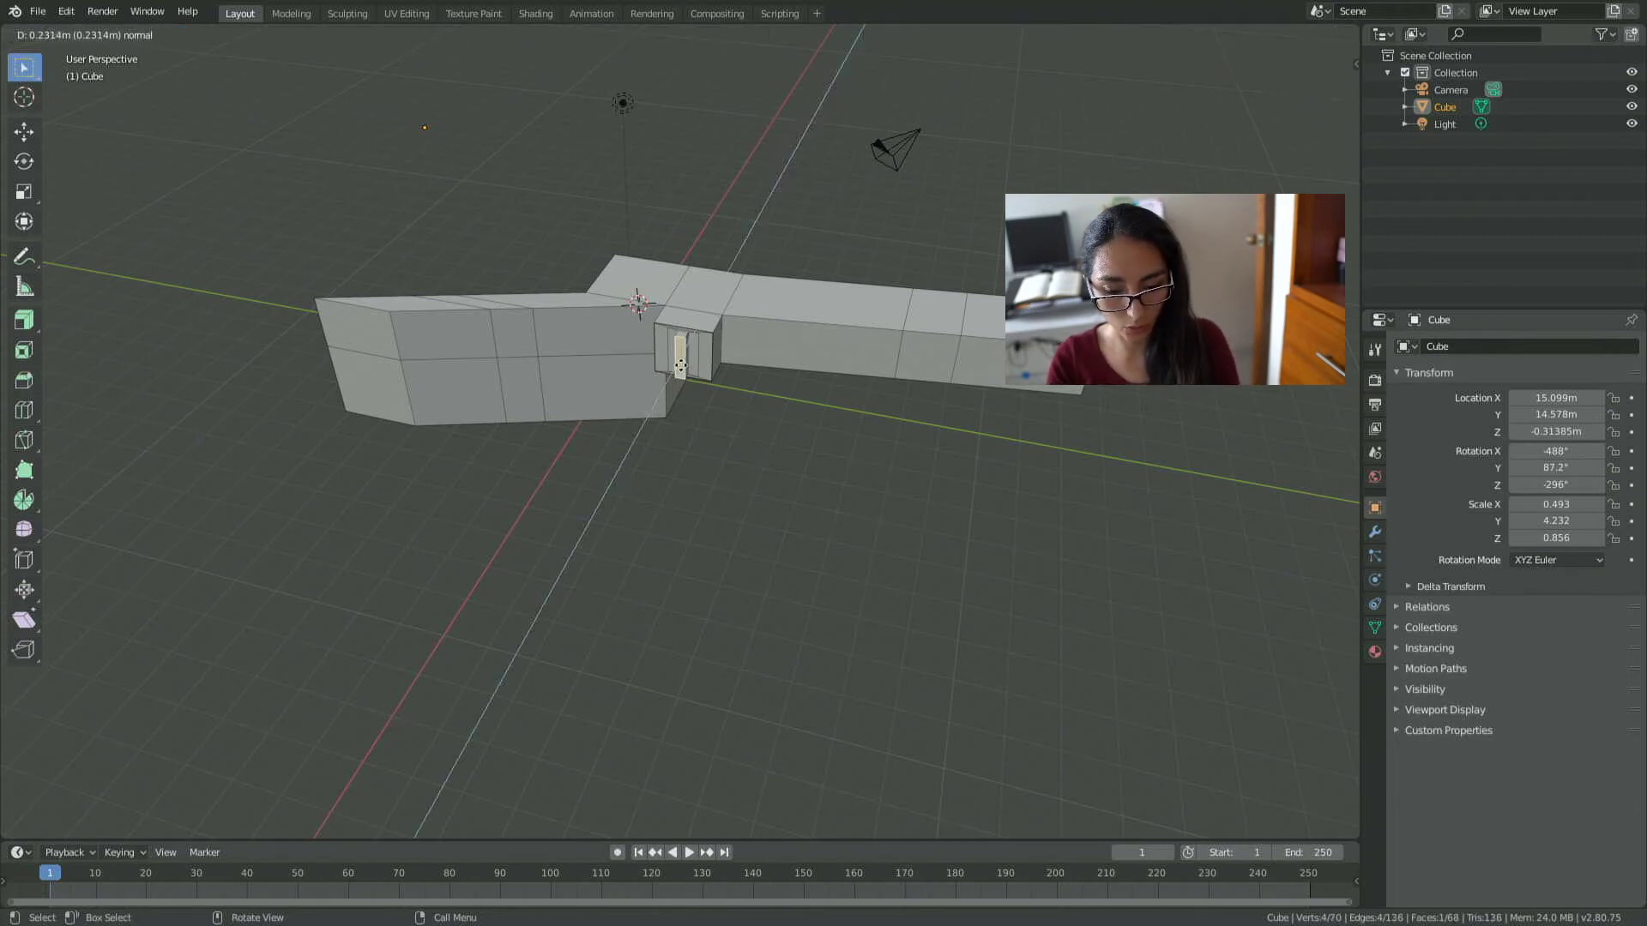
pyautogui.click(641, 443)
pyautogui.moveTo(643, 442); pyautogui.dragTo(788, 388, button='middle')
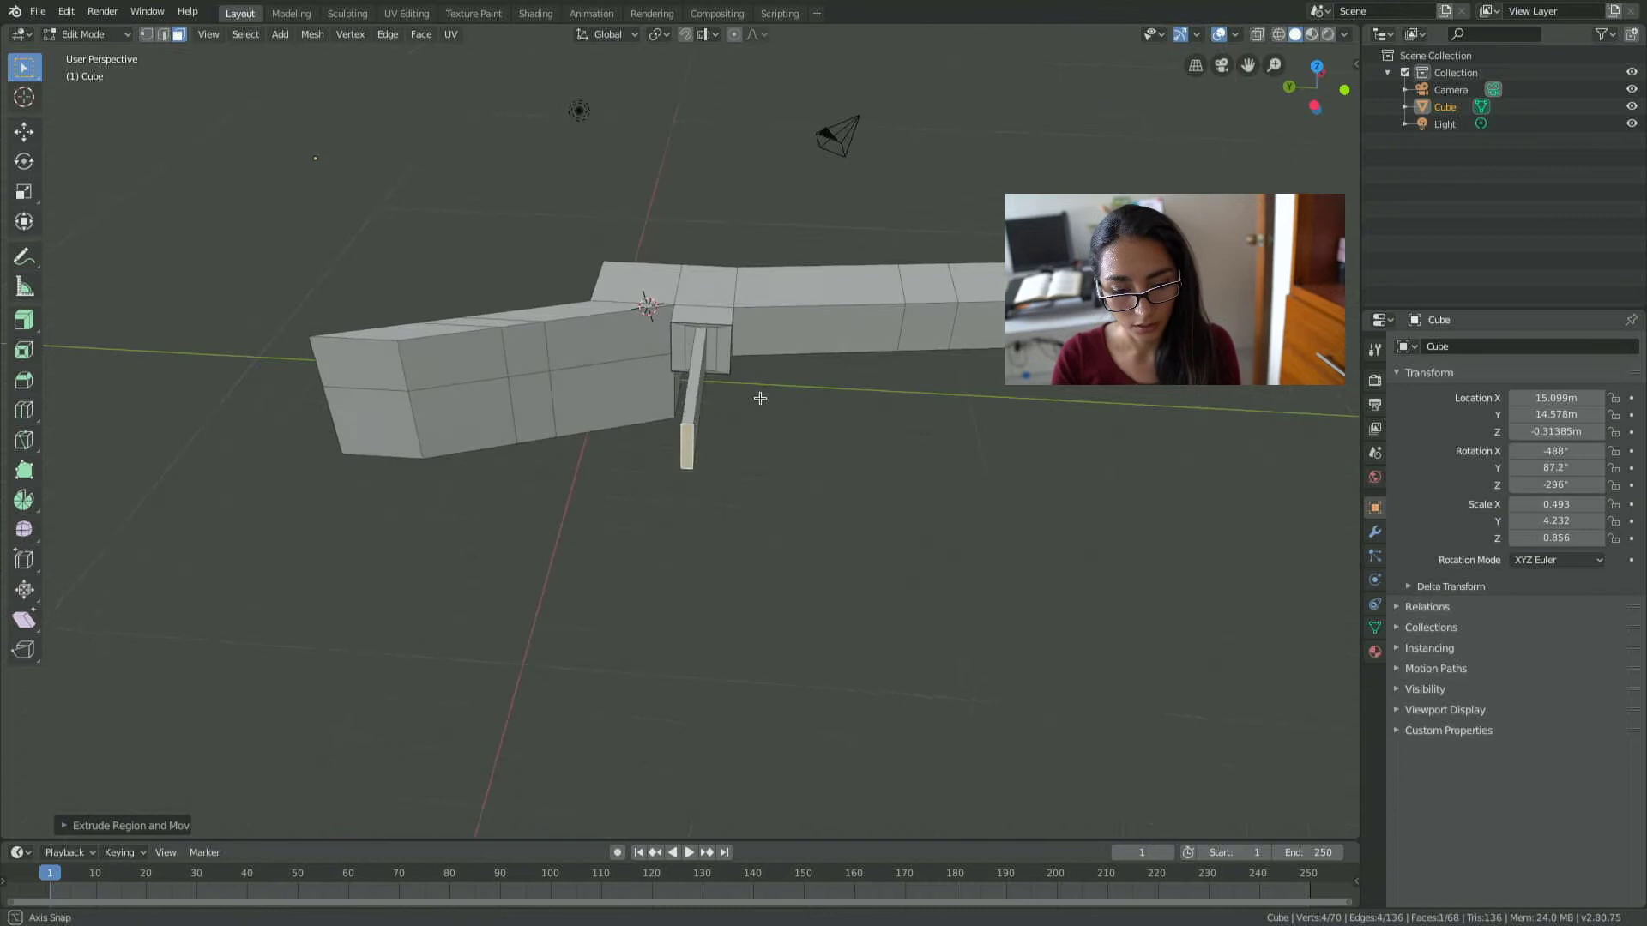
# Select the small inner face beside the panel and extrude it too.
pyautogui.rightClick(728, 338)
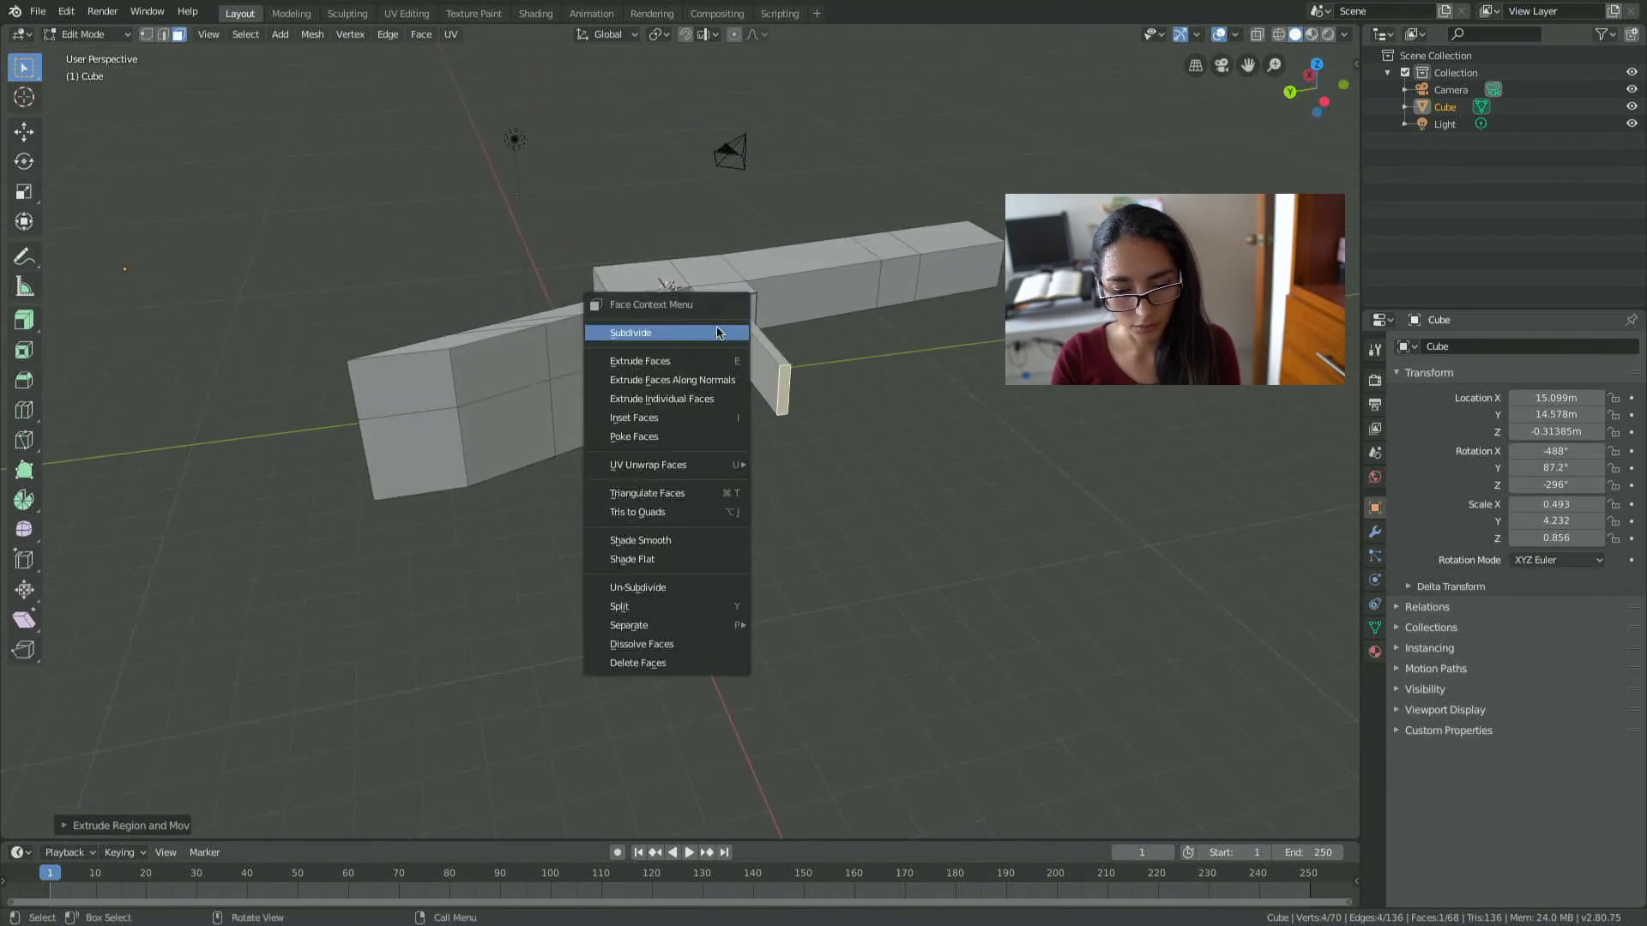
pyautogui.click(873, 309)
pyautogui.click(716, 331)
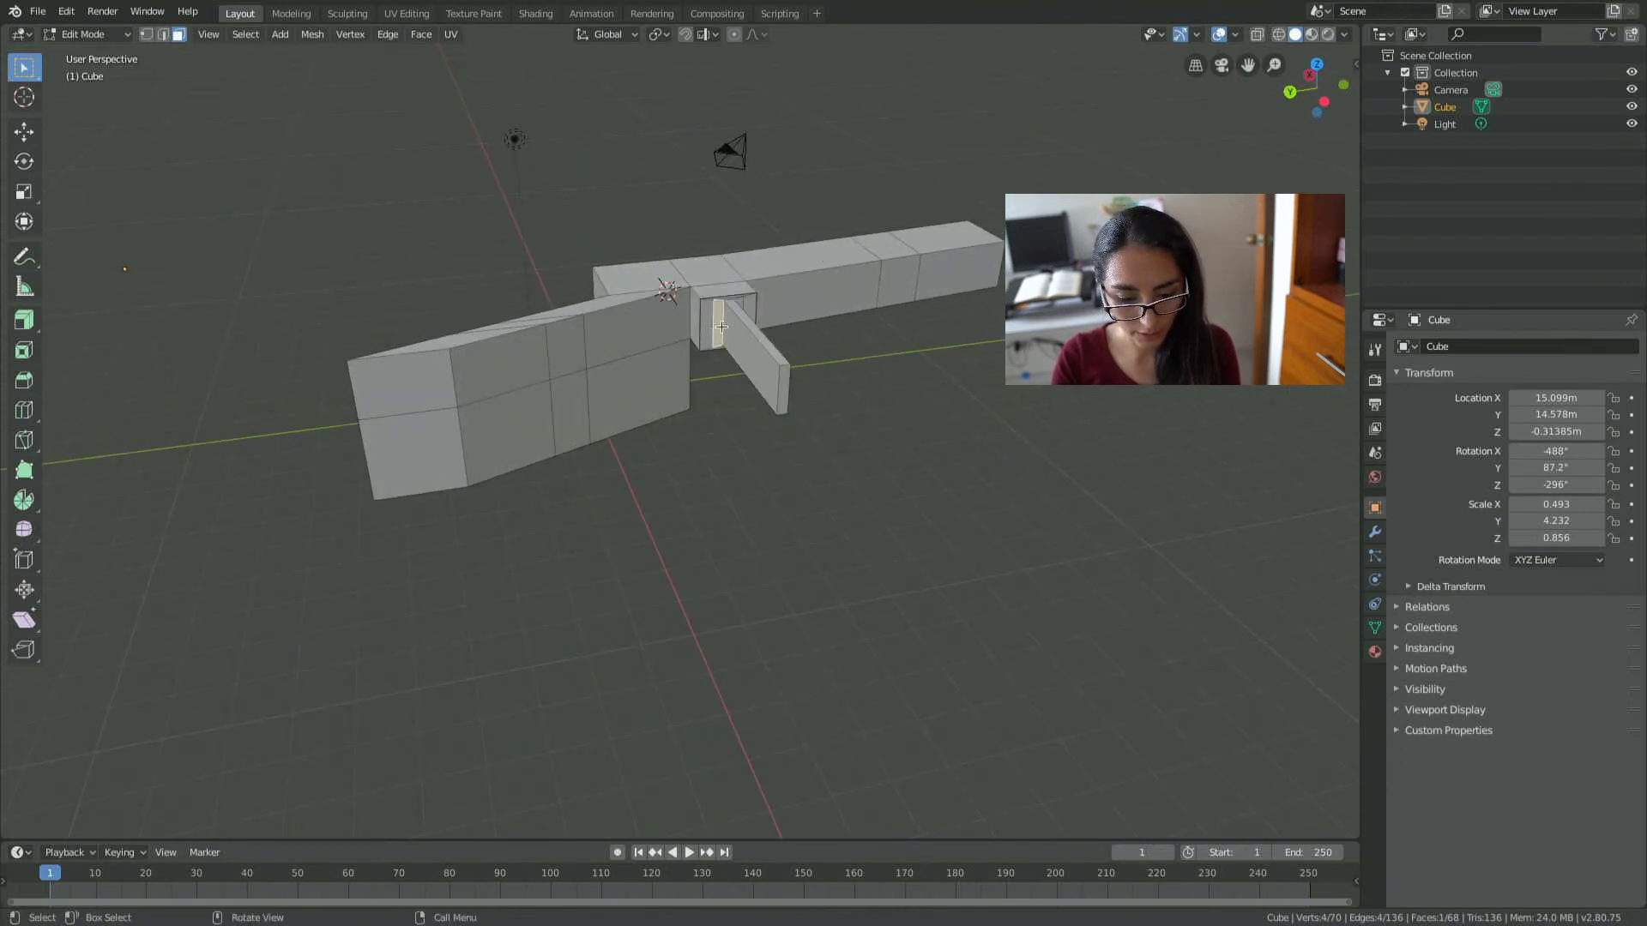
pyautogui.press('e')
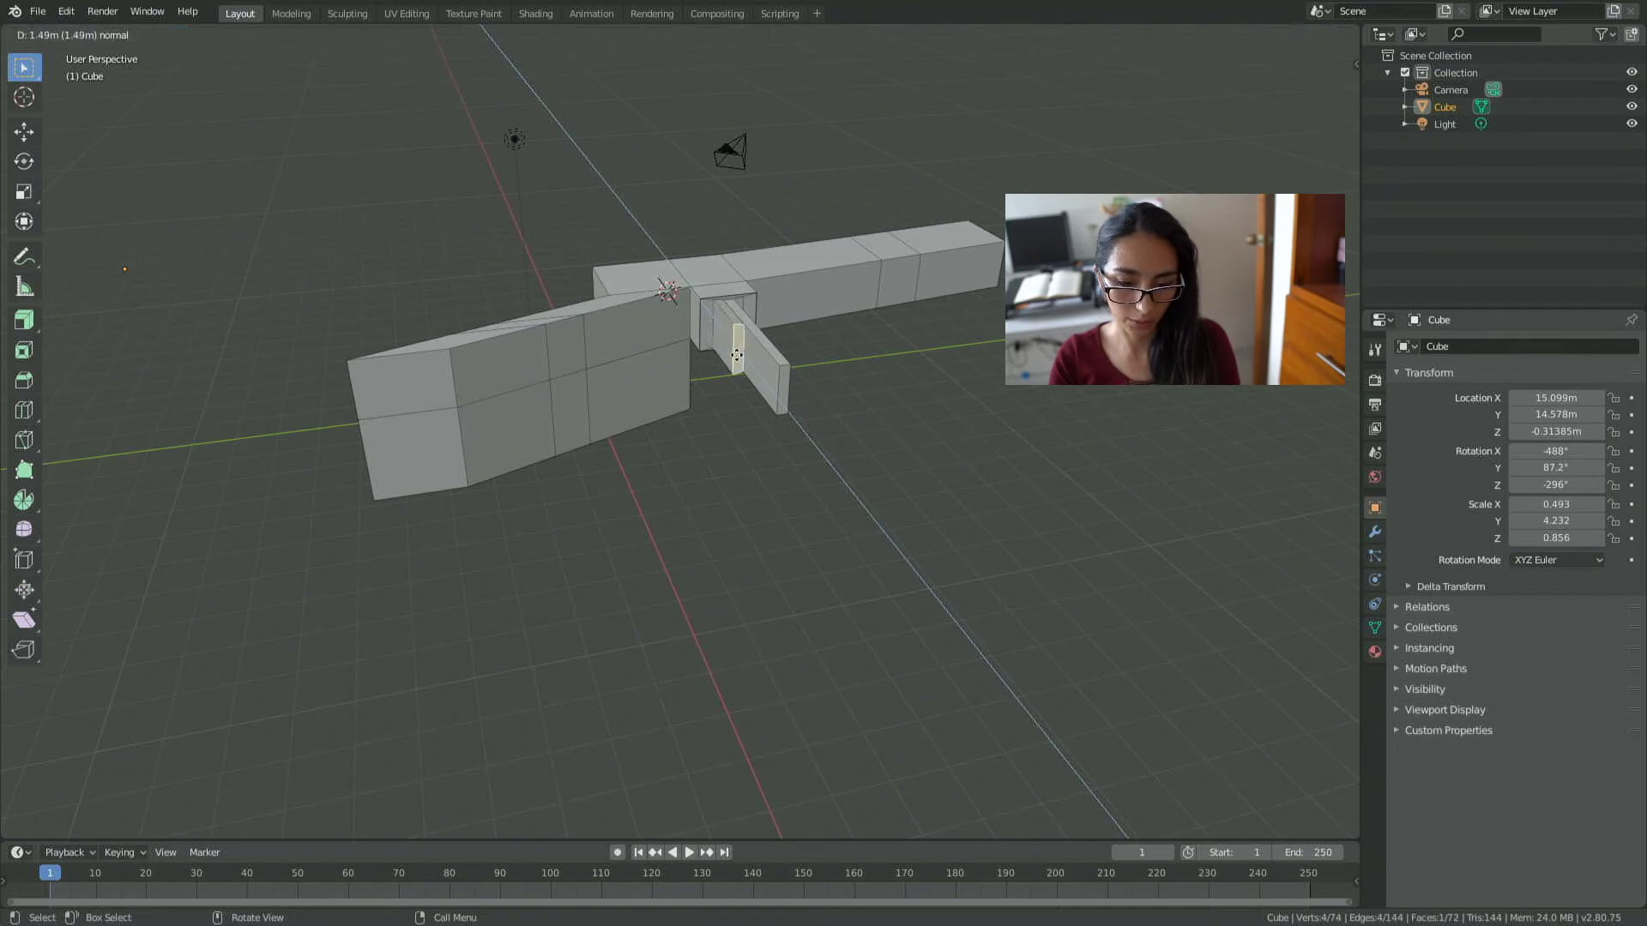
pyautogui.click(750, 340)
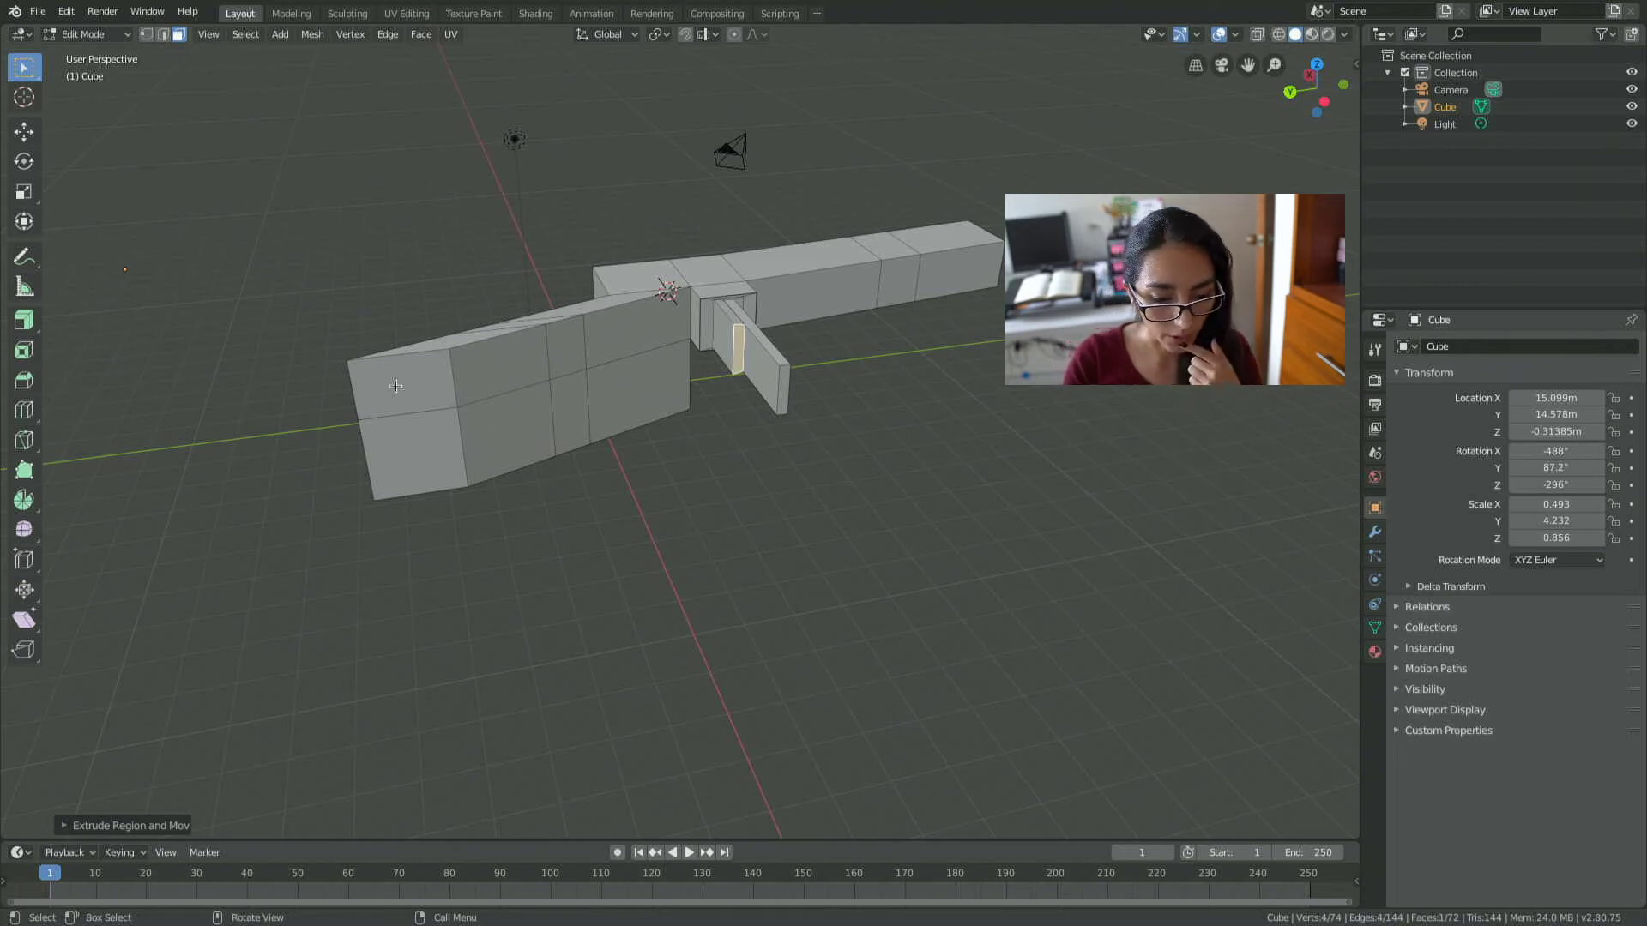
pyautogui.rightClick(941, 278)
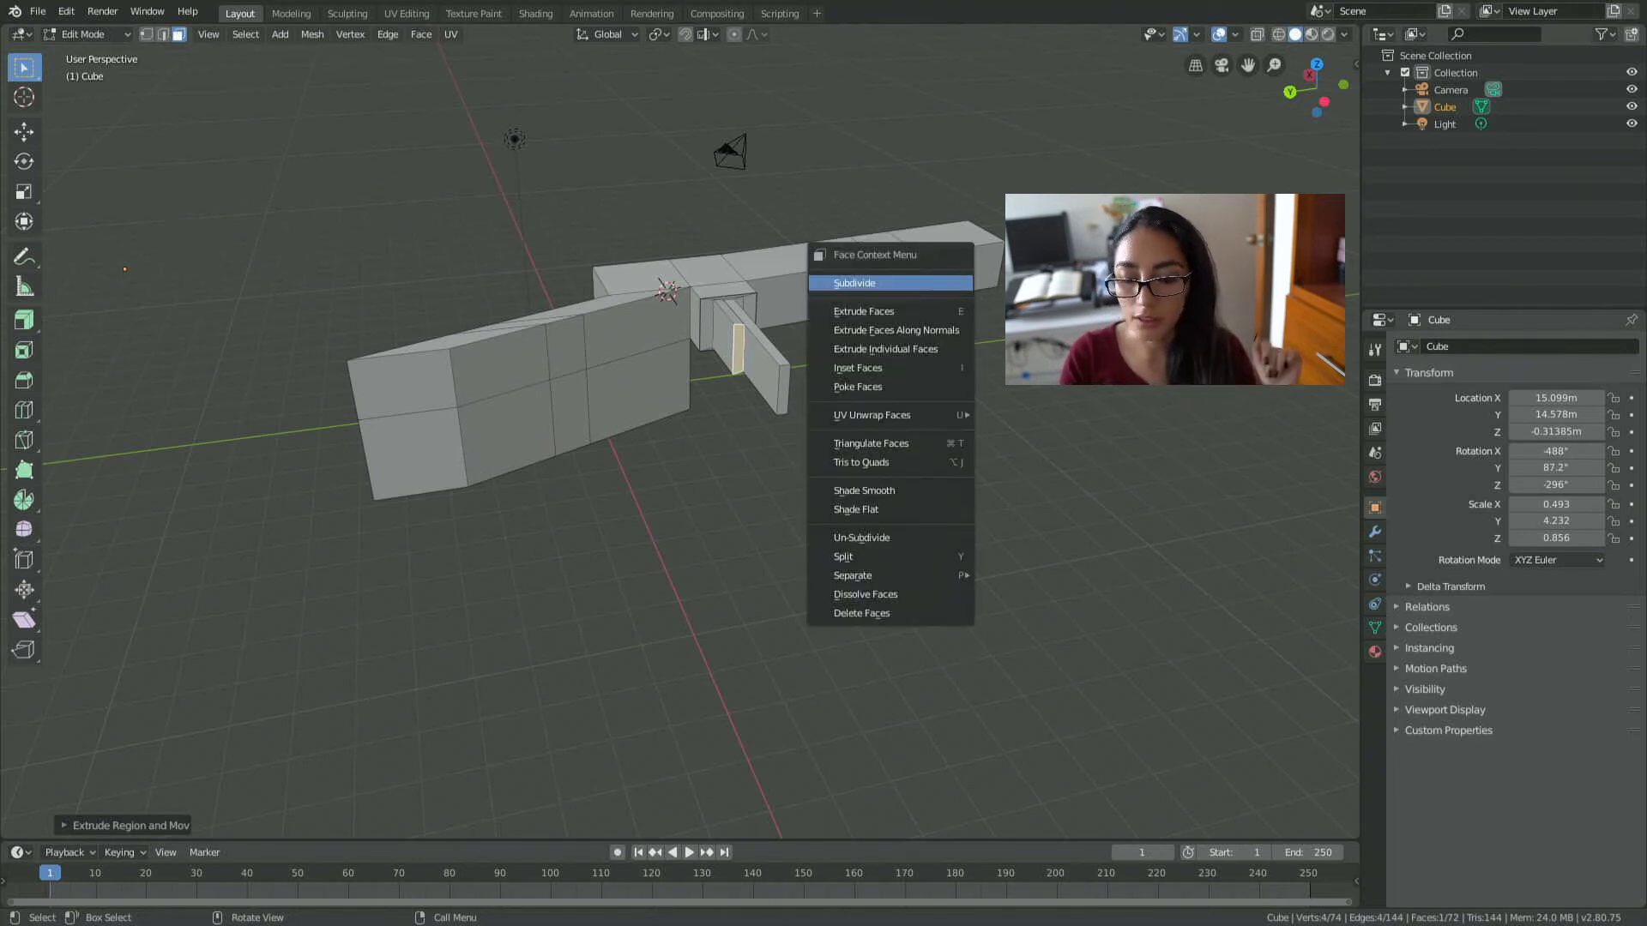
# Inset the long bar's far right end face, then select a top face of the bar.
pyautogui.press('Escape')
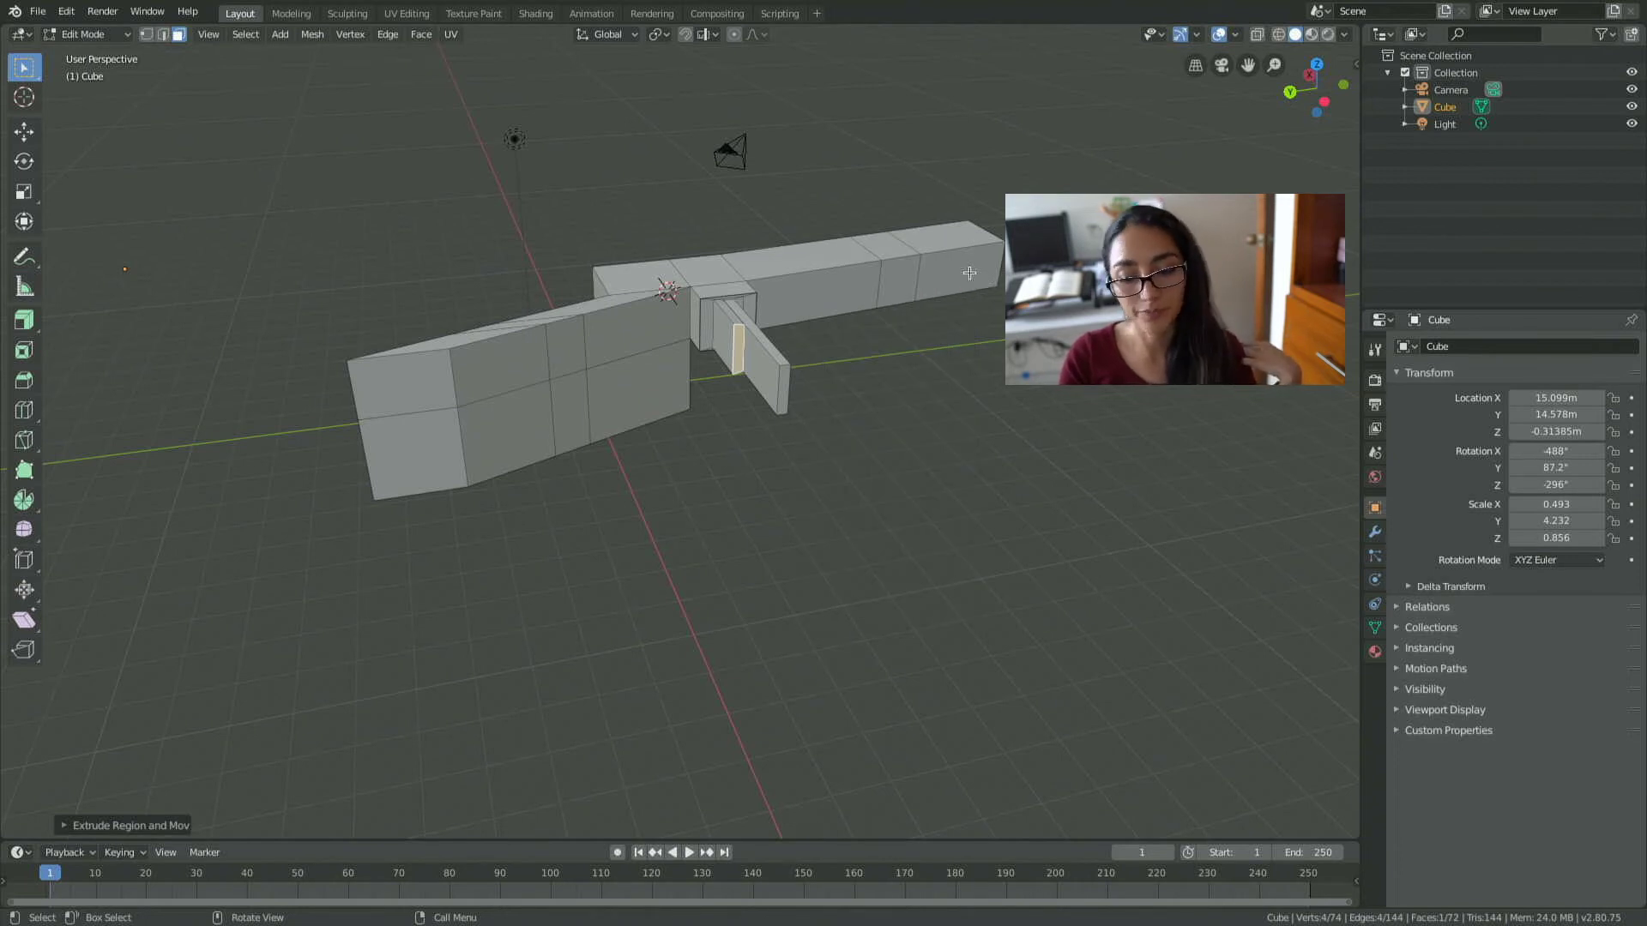
pyautogui.click(969, 273)
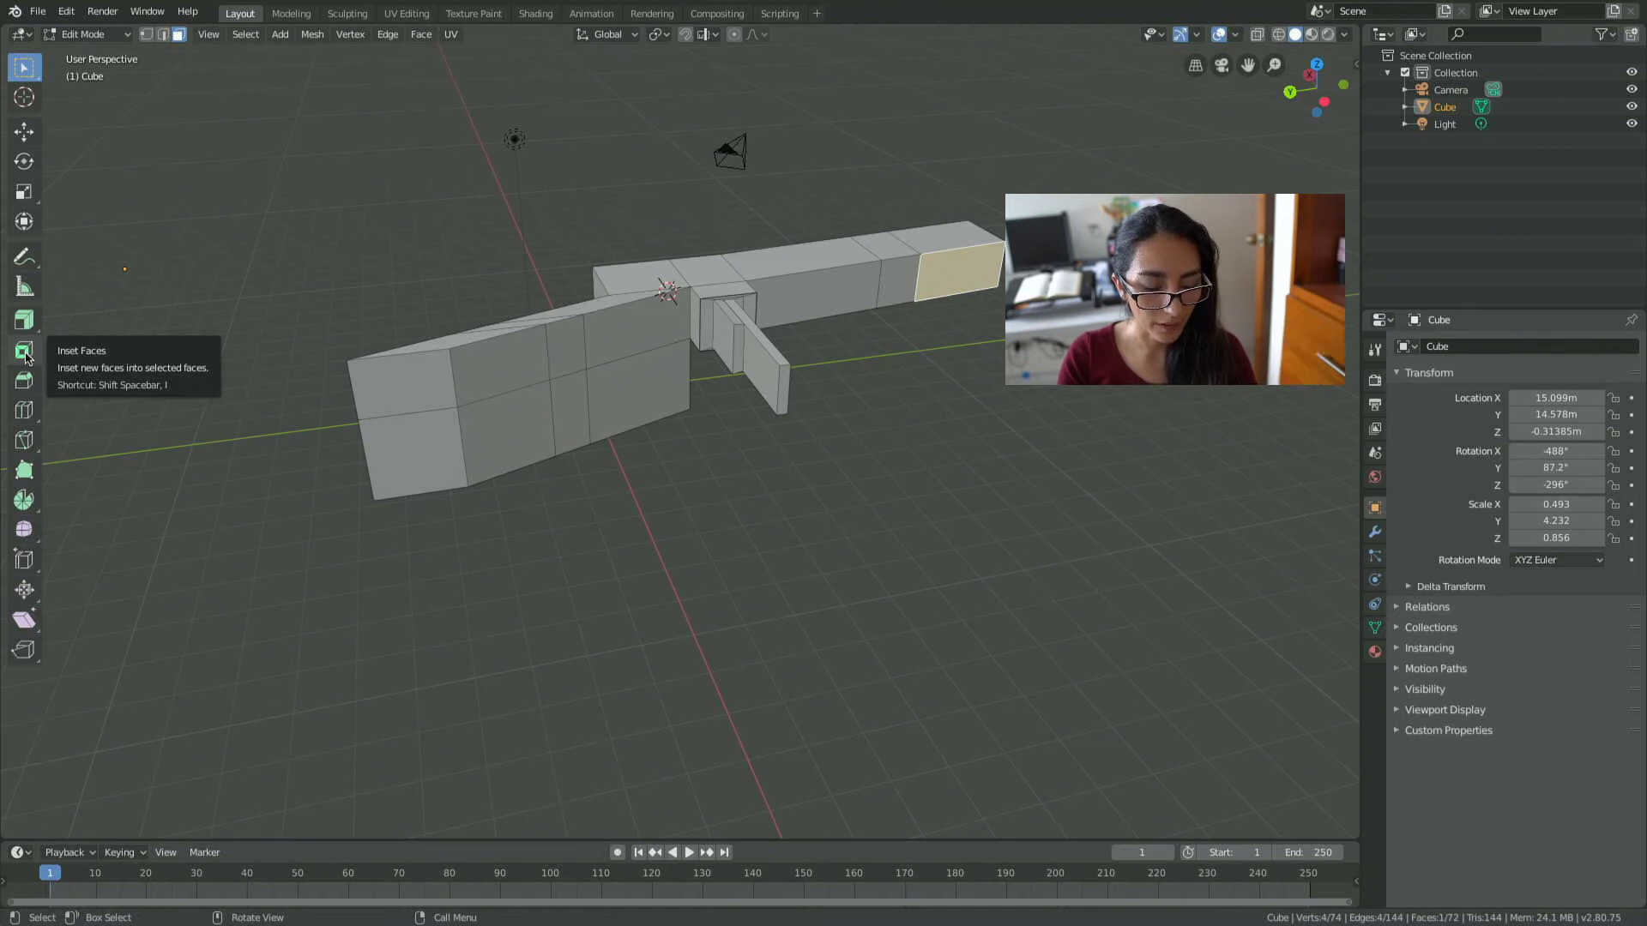
pyautogui.click(25, 352)
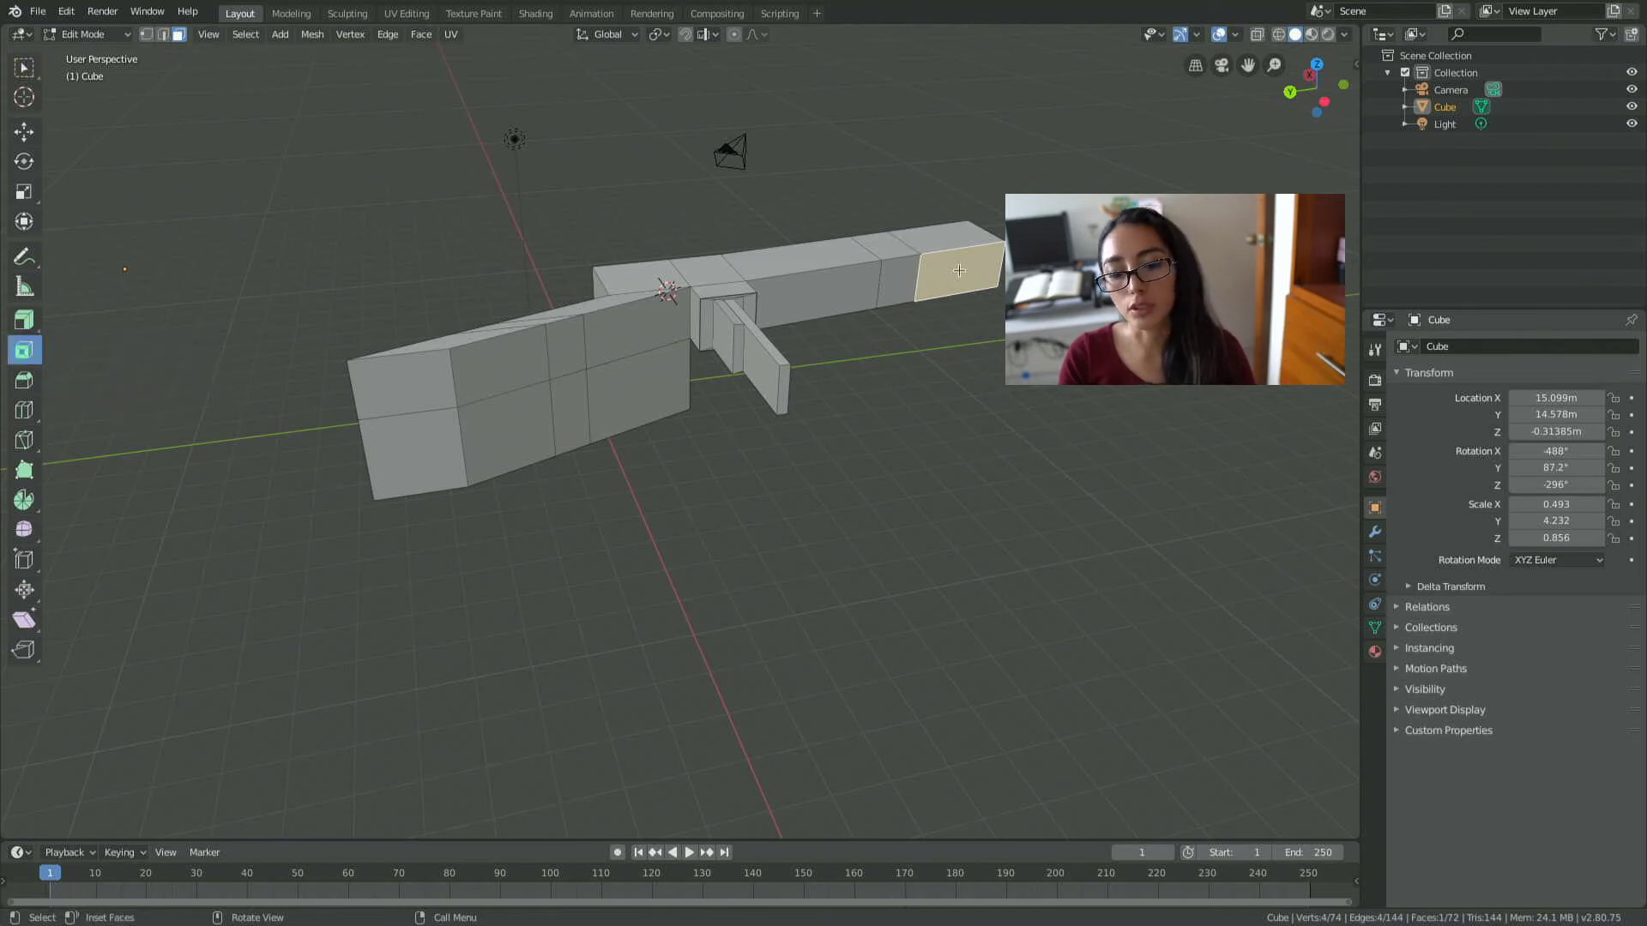
pyautogui.moveTo(958, 271)
pyautogui.mouseDown()
pyautogui.moveTo(969, 298)
pyautogui.moveTo(979, 269)
pyautogui.moveTo(969, 279)
pyautogui.mouseUp()
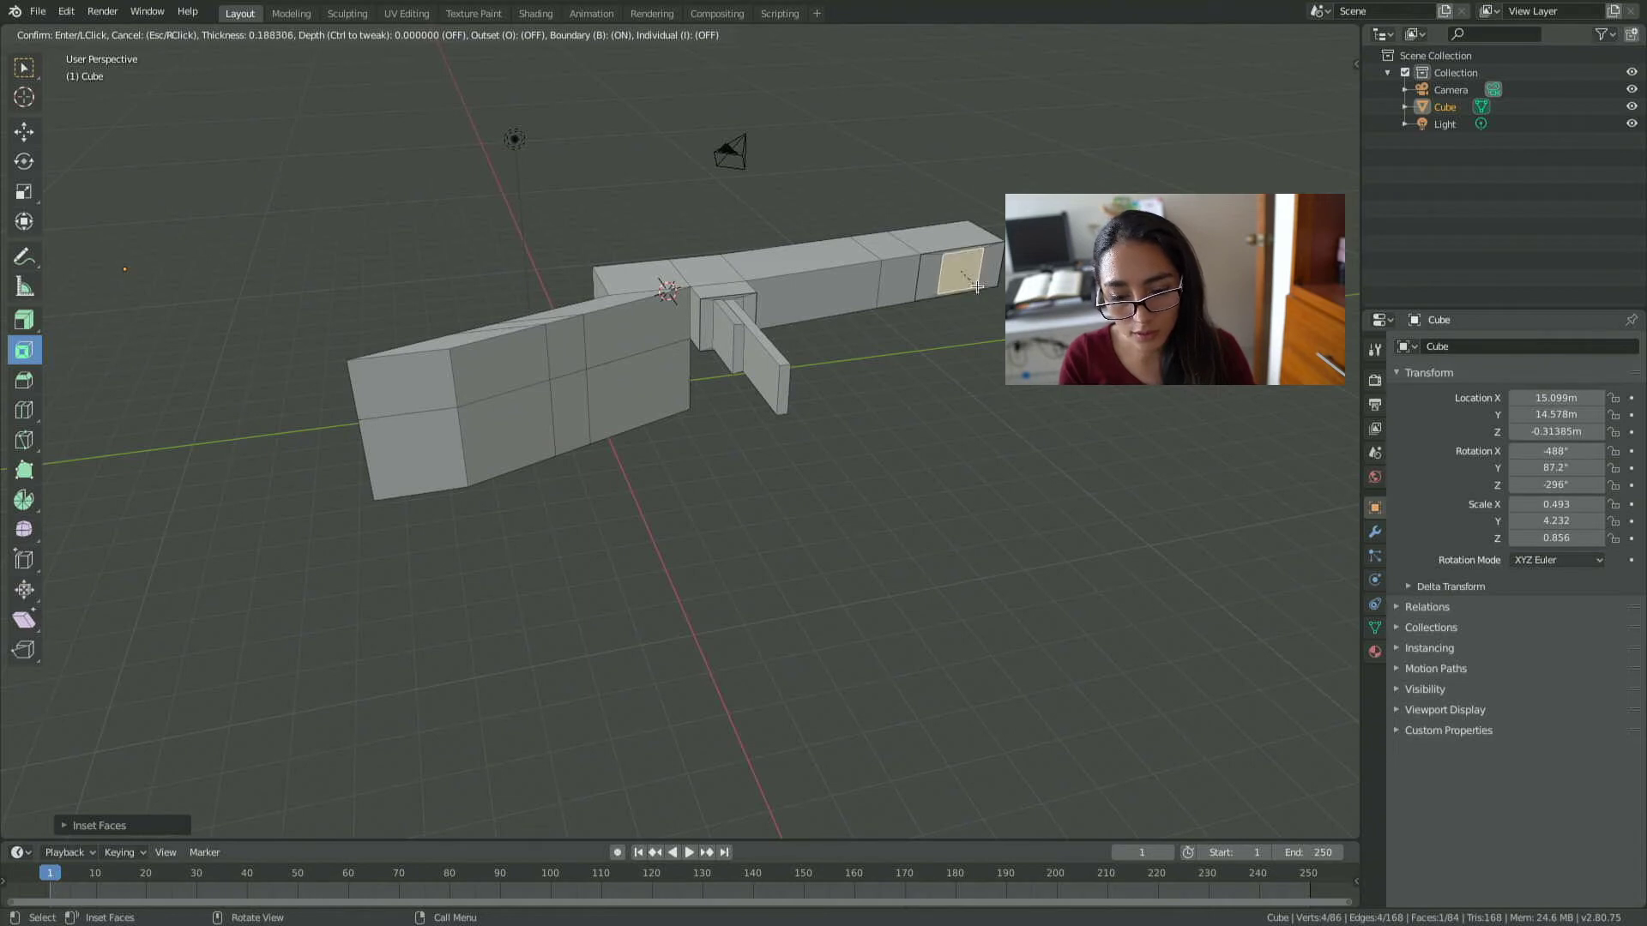
pyautogui.moveTo(969, 279); pyautogui.dragTo(968, 283)
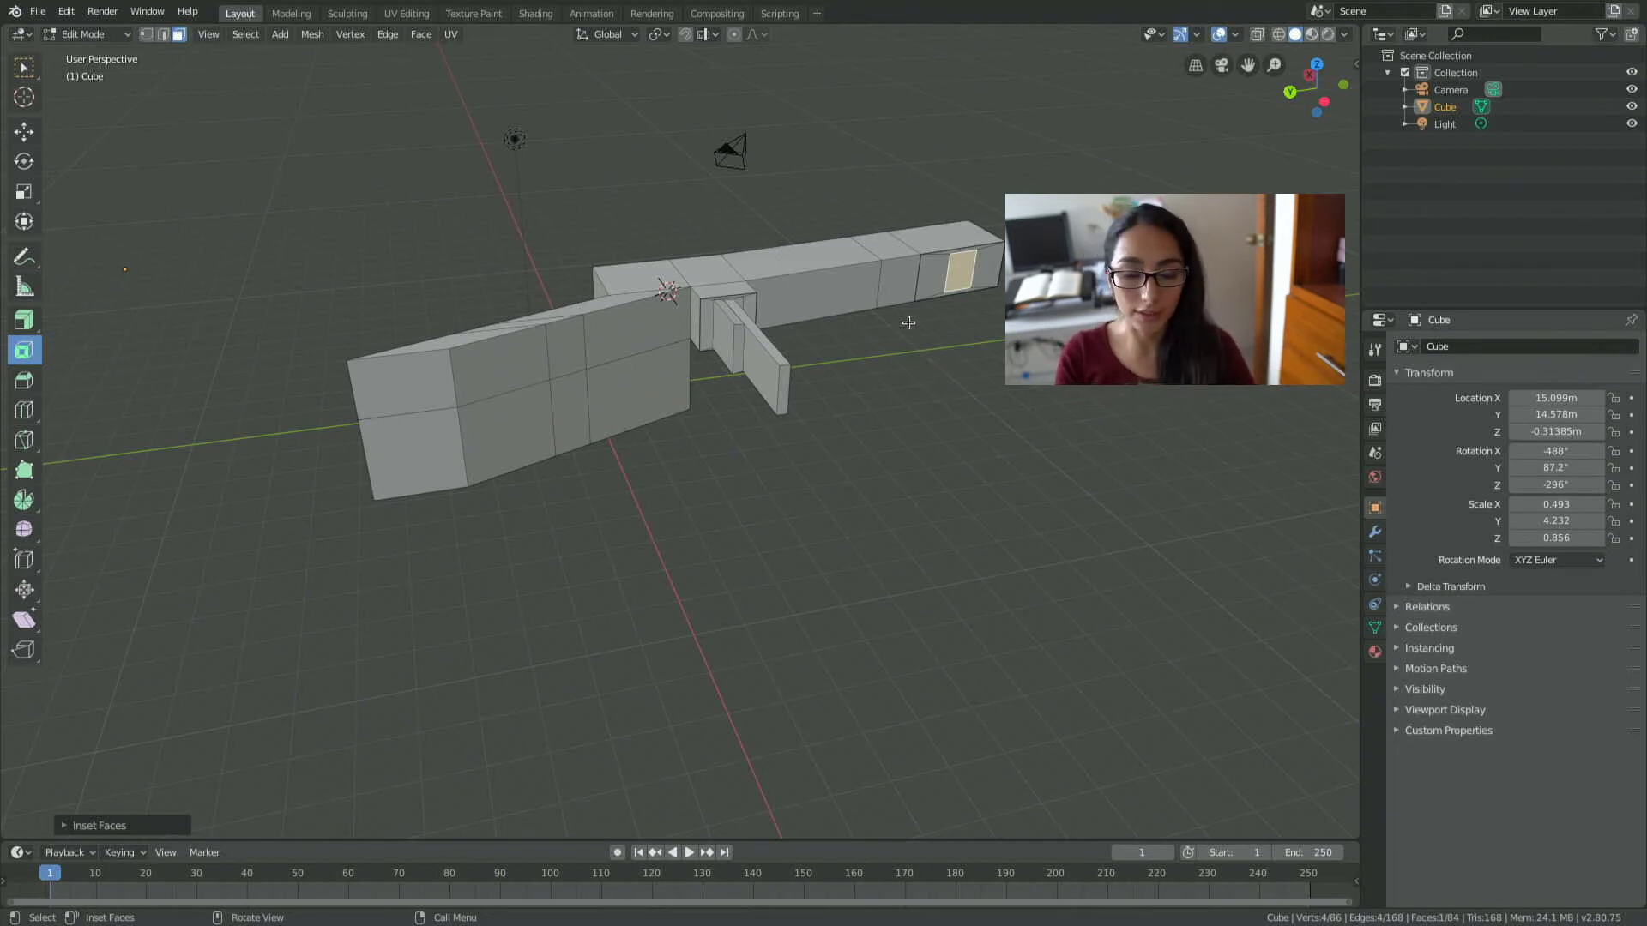
pyautogui.click(24, 67)
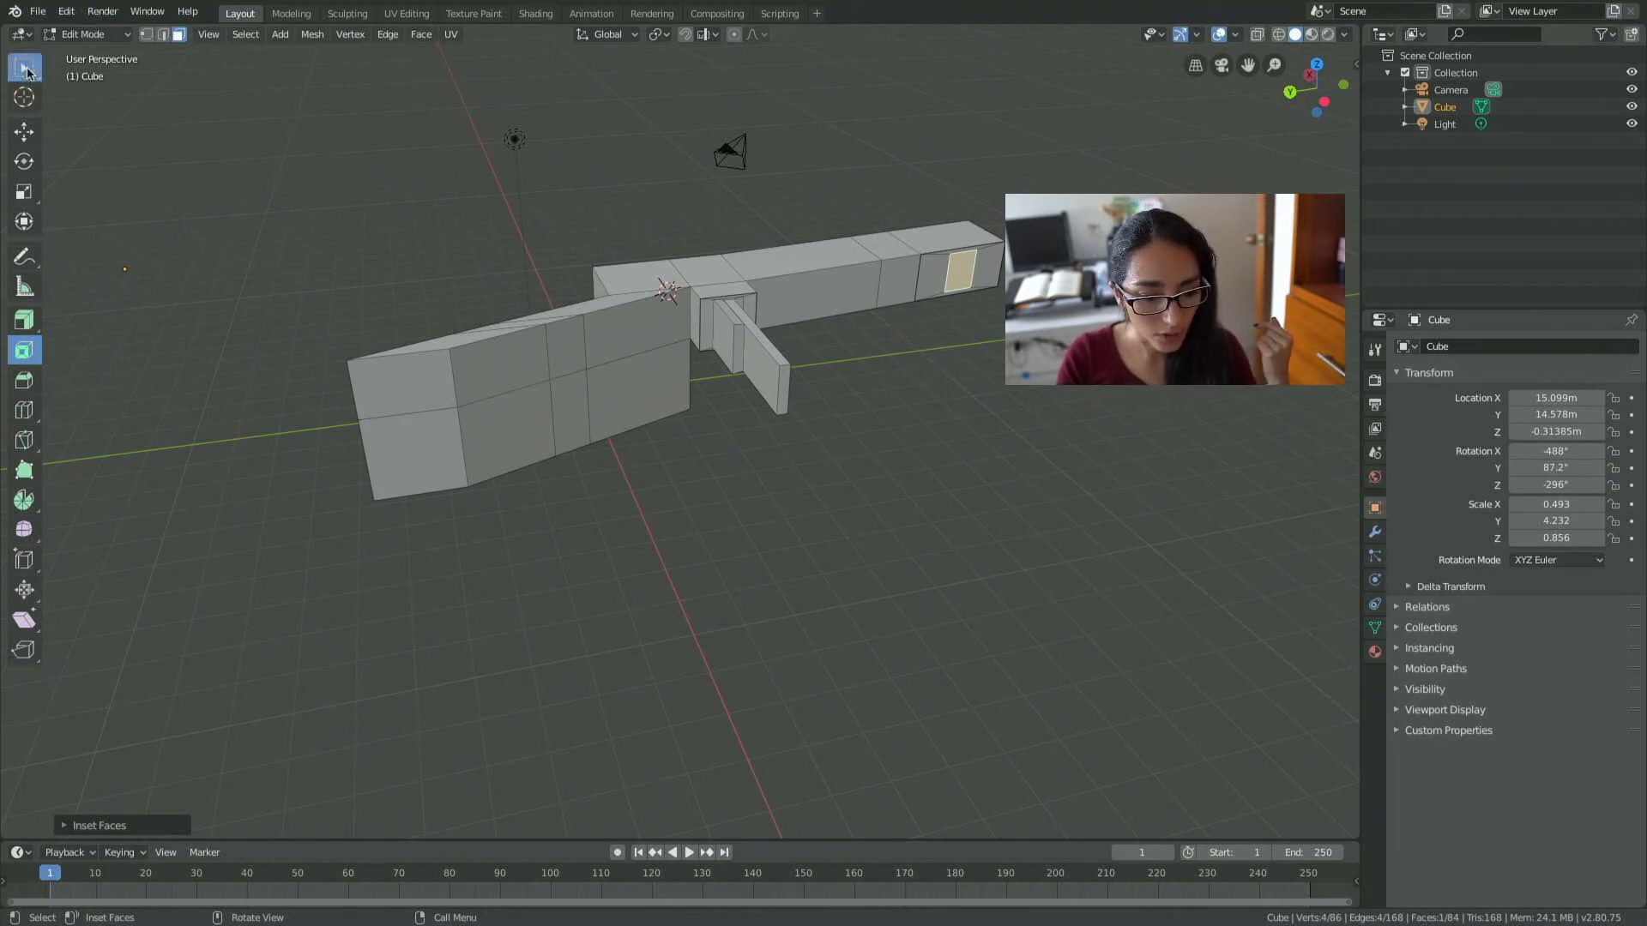
pyautogui.rightClick(787, 259)
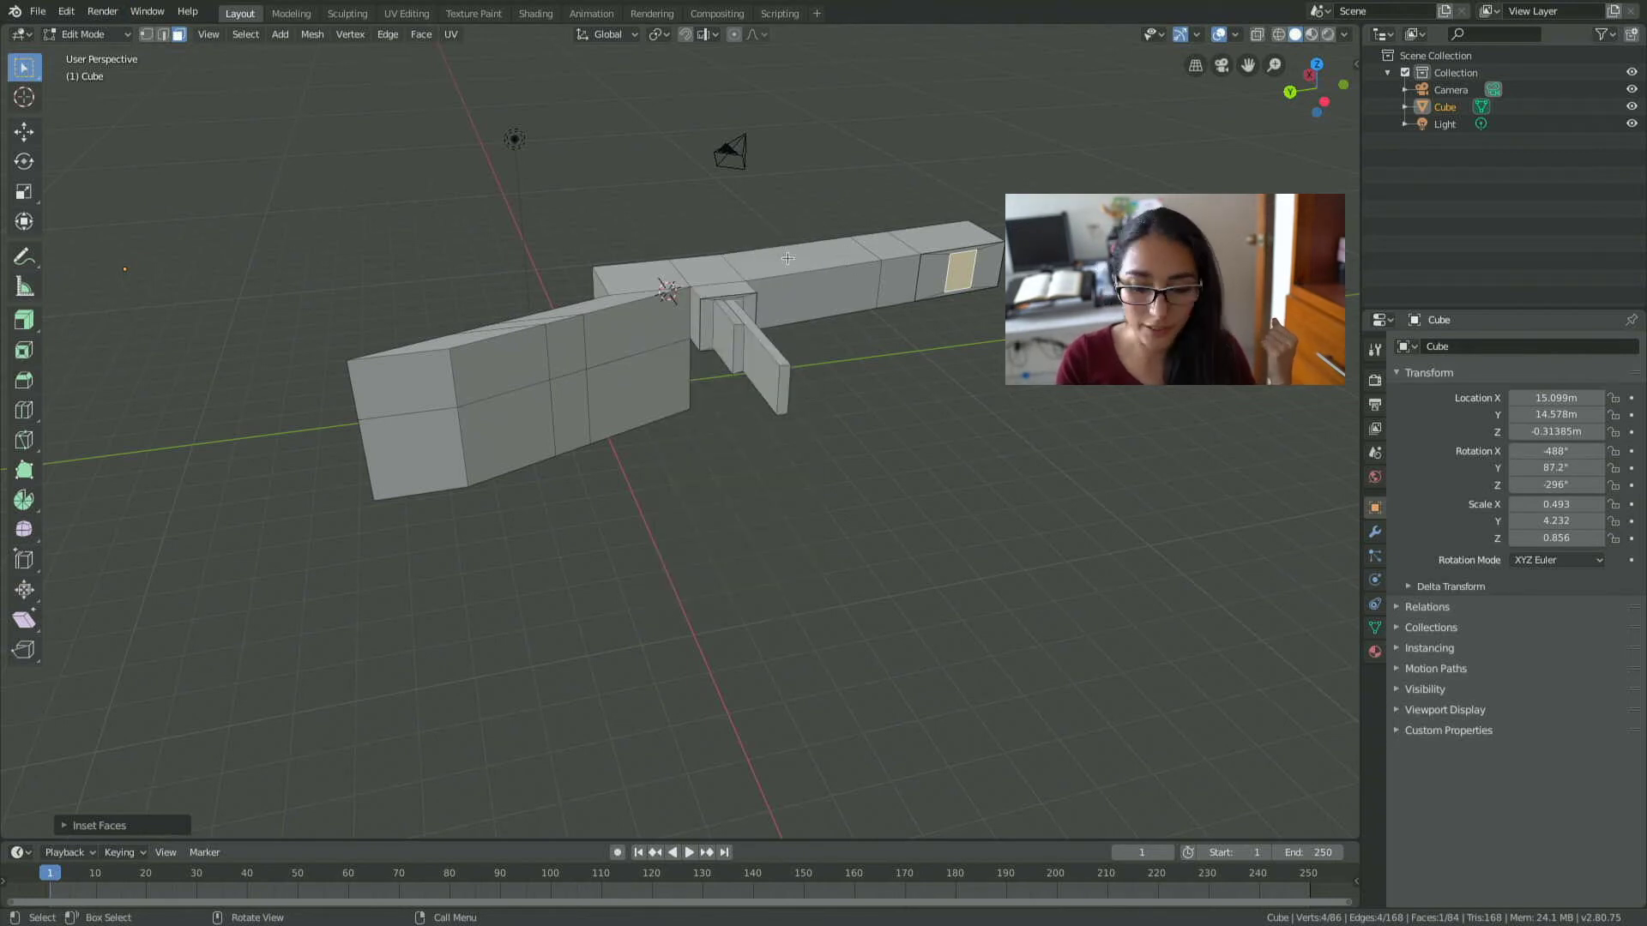
pyautogui.click(795, 255)
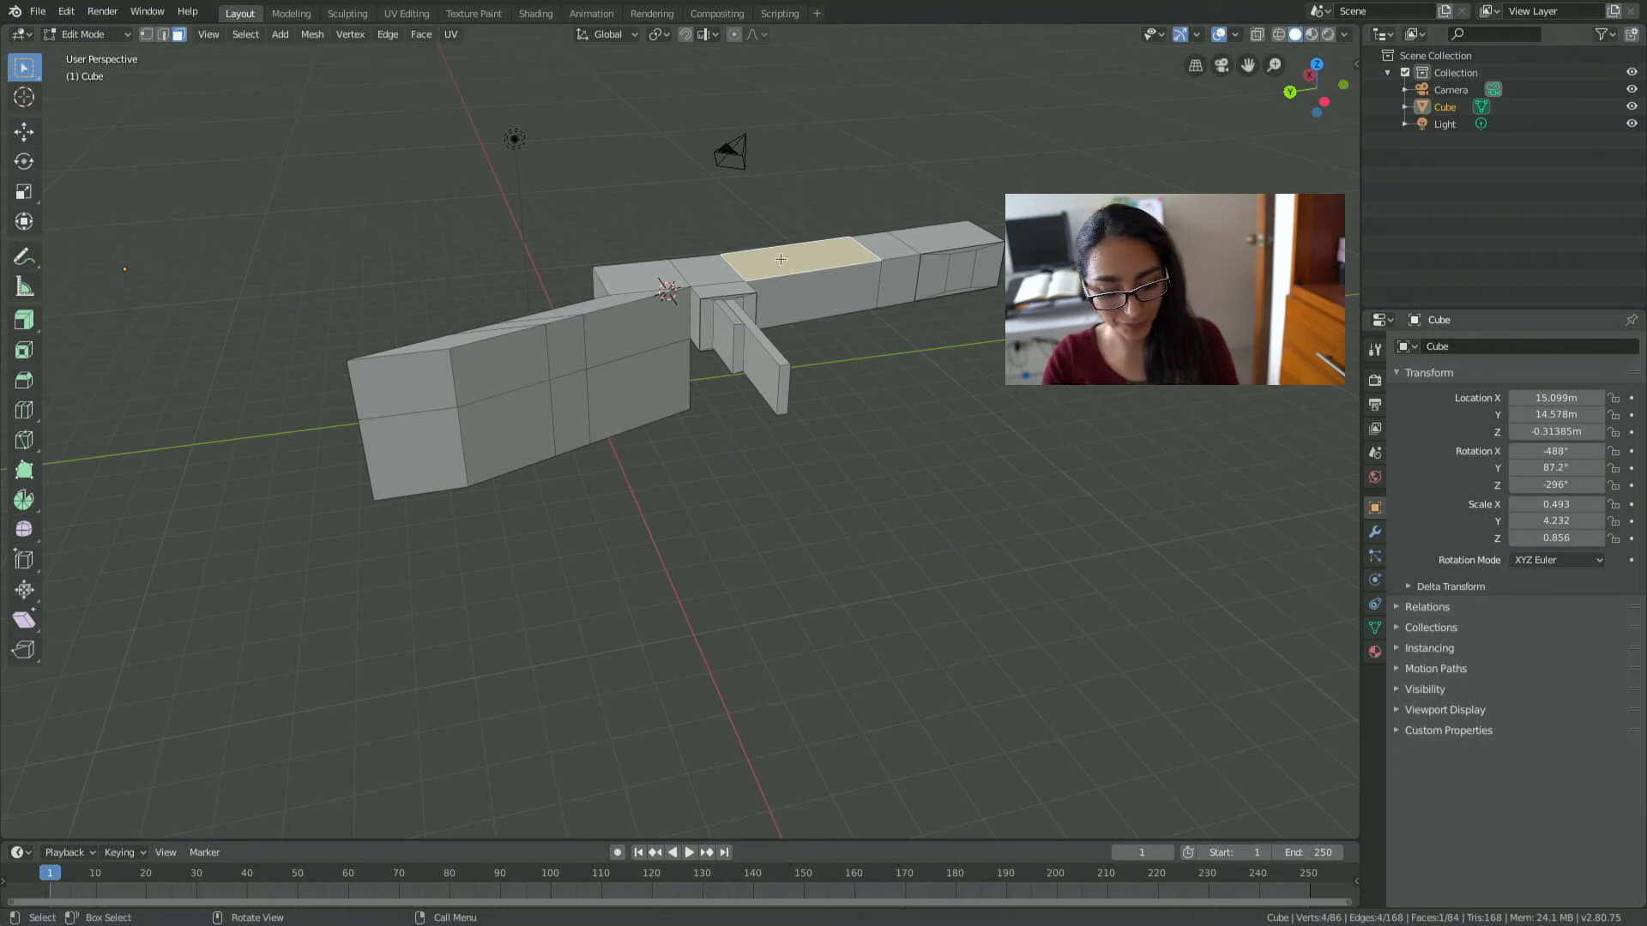
# Extrude and scale the top face, then extrude it upward into a raised block.
pyautogui.press('e')
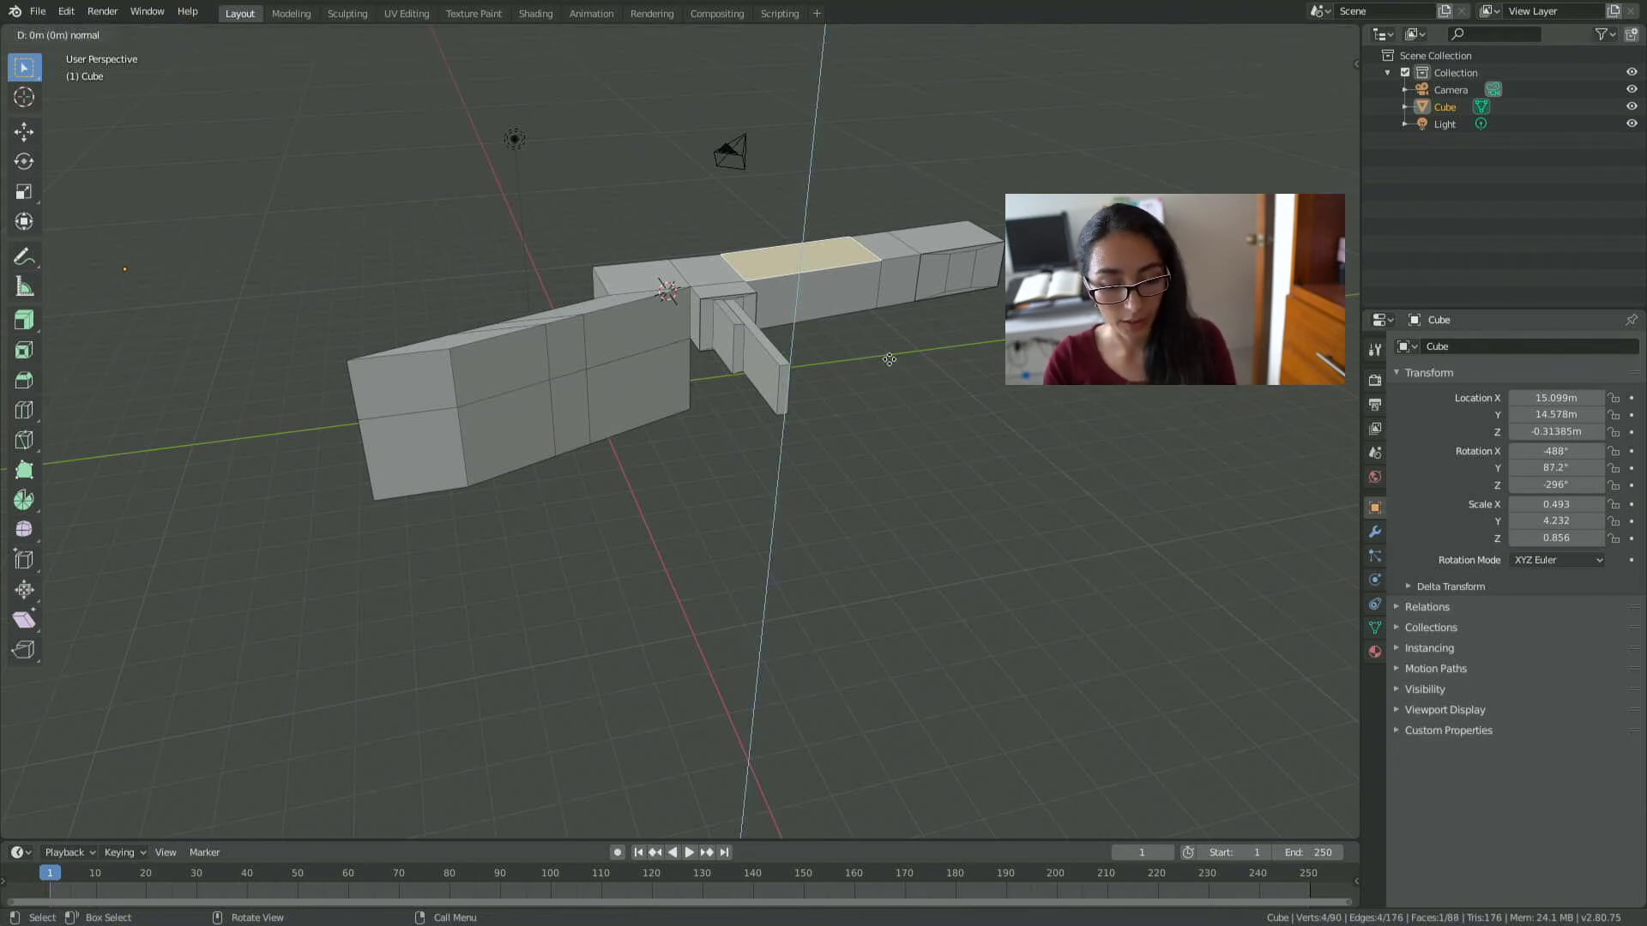
pyautogui.press('s')
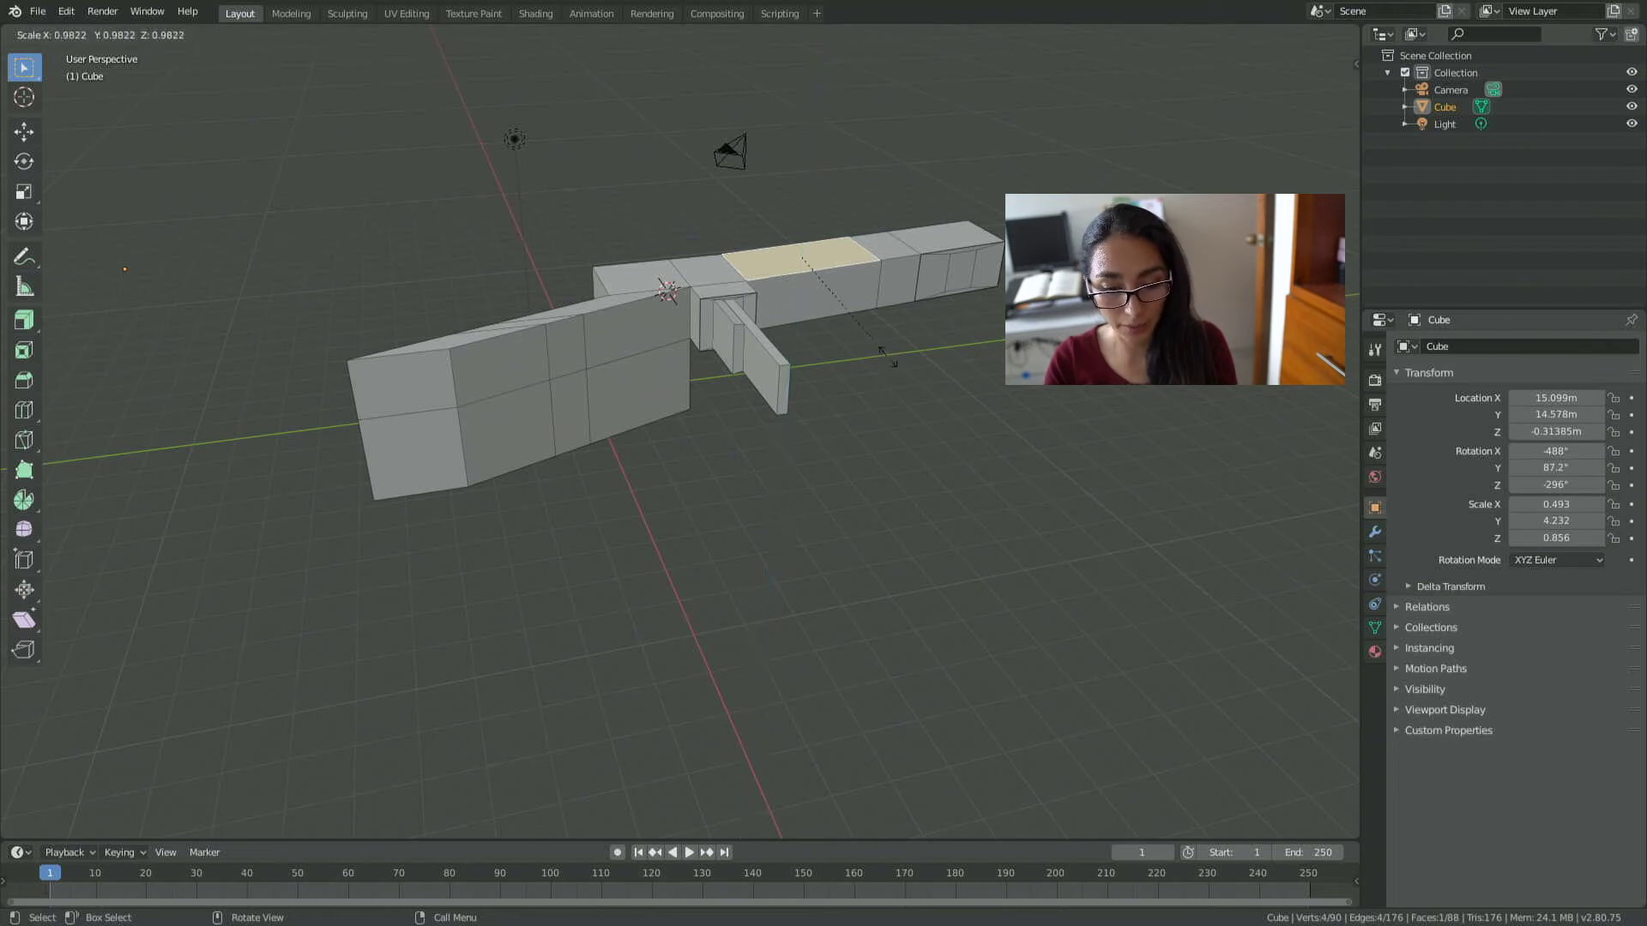
pyautogui.click(845, 324)
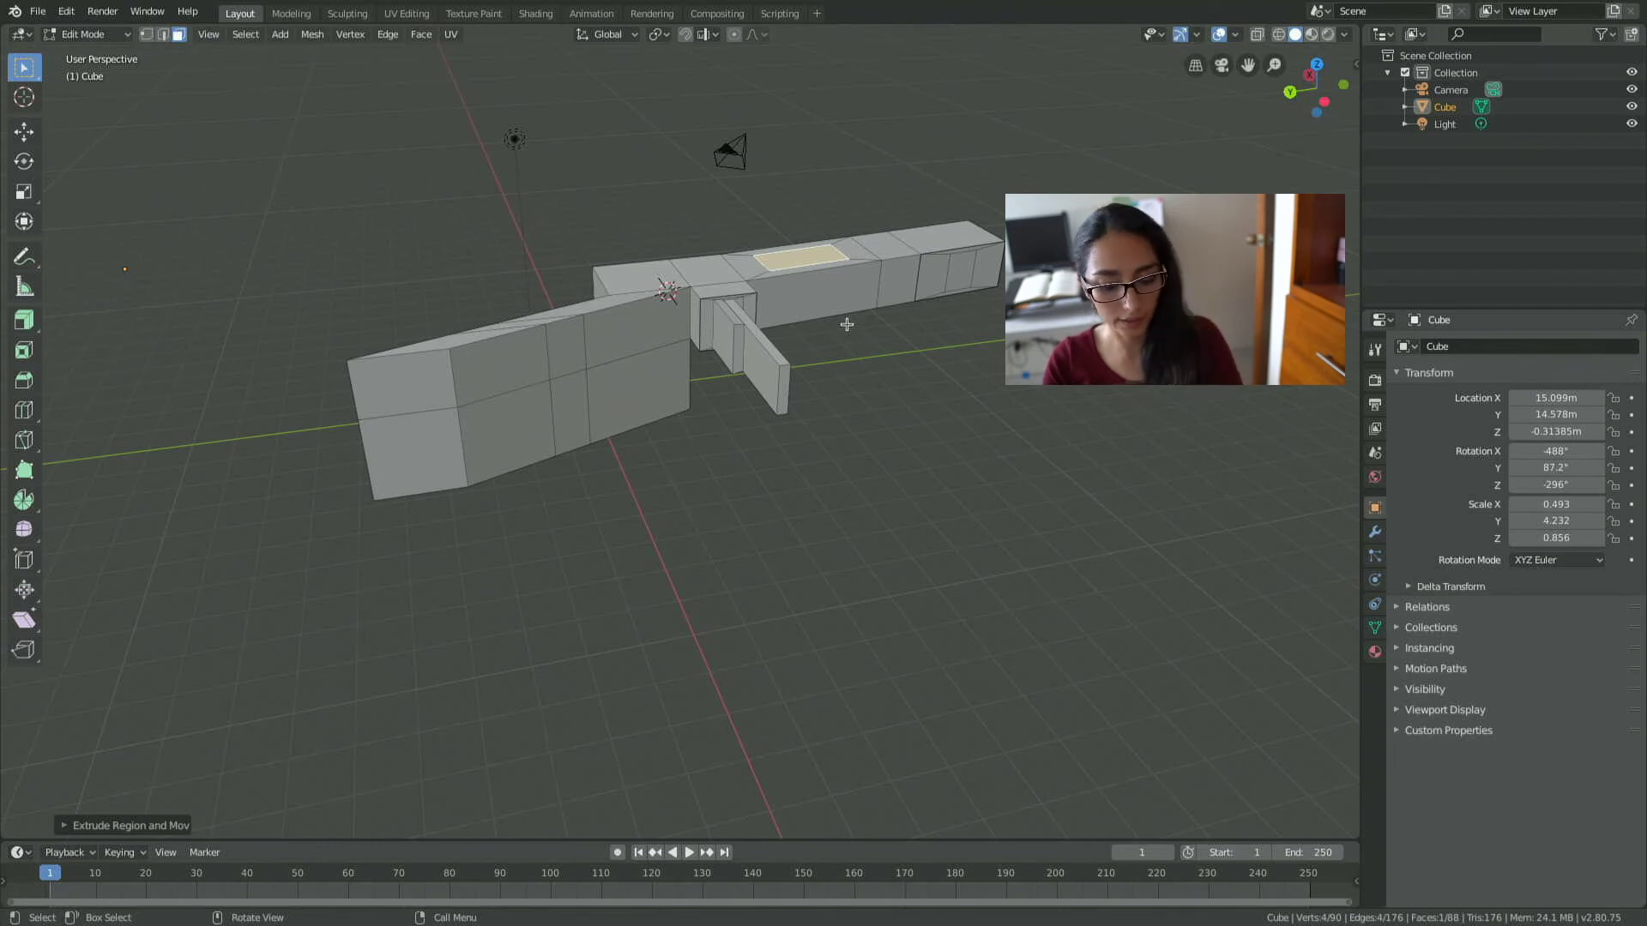
pyautogui.press('e')
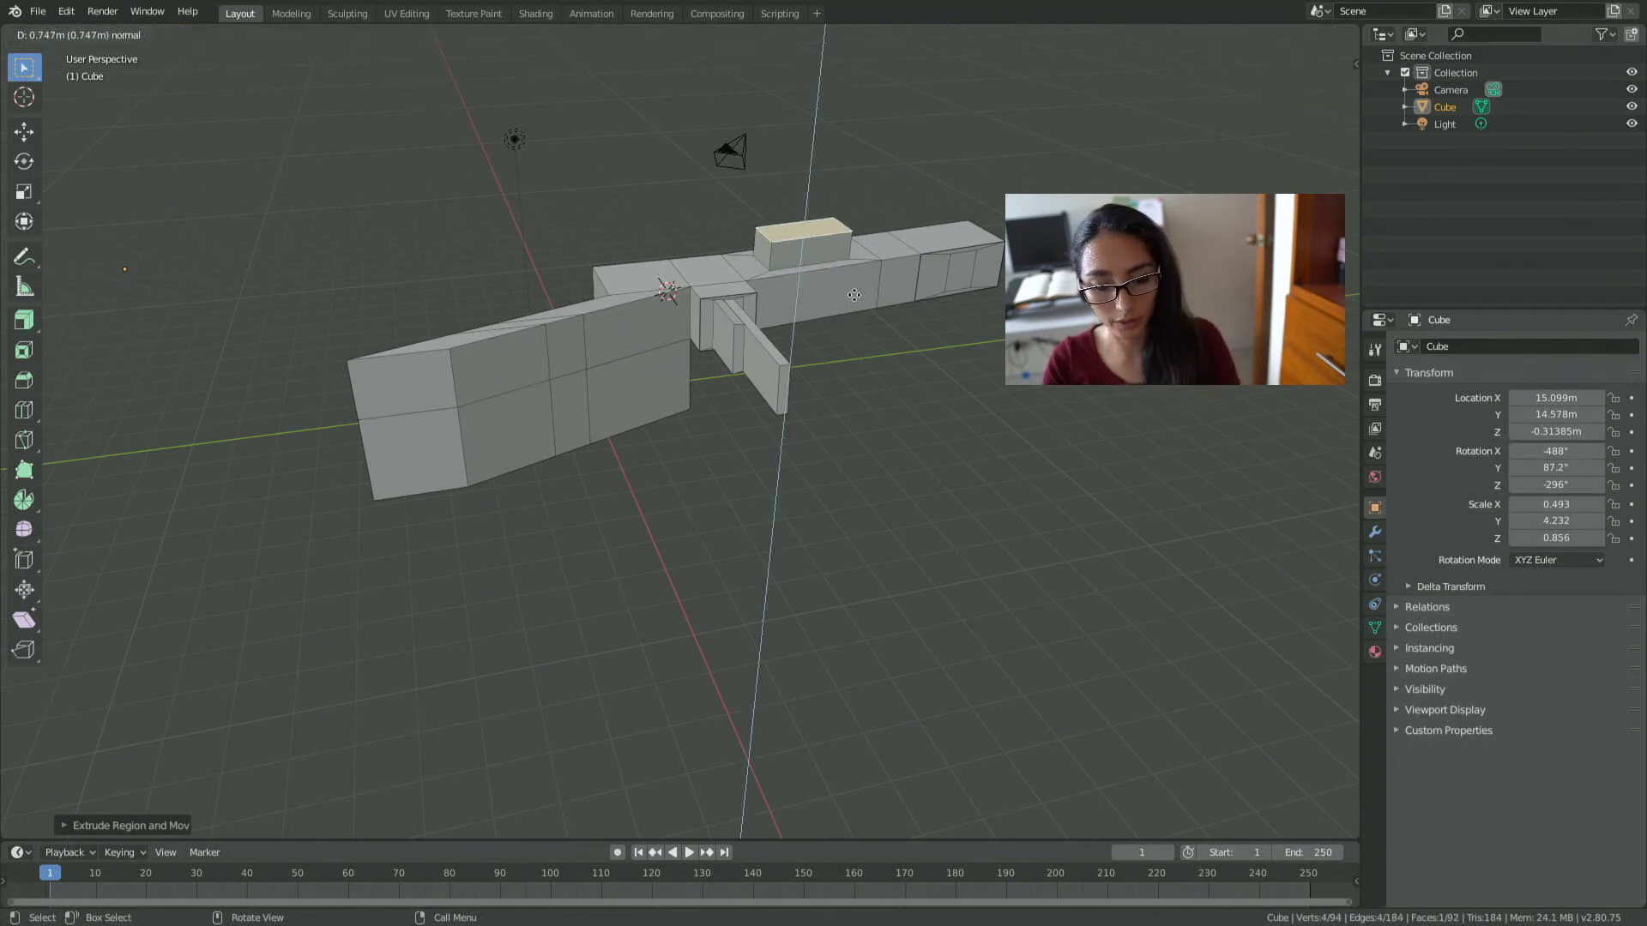
pyautogui.click(855, 285)
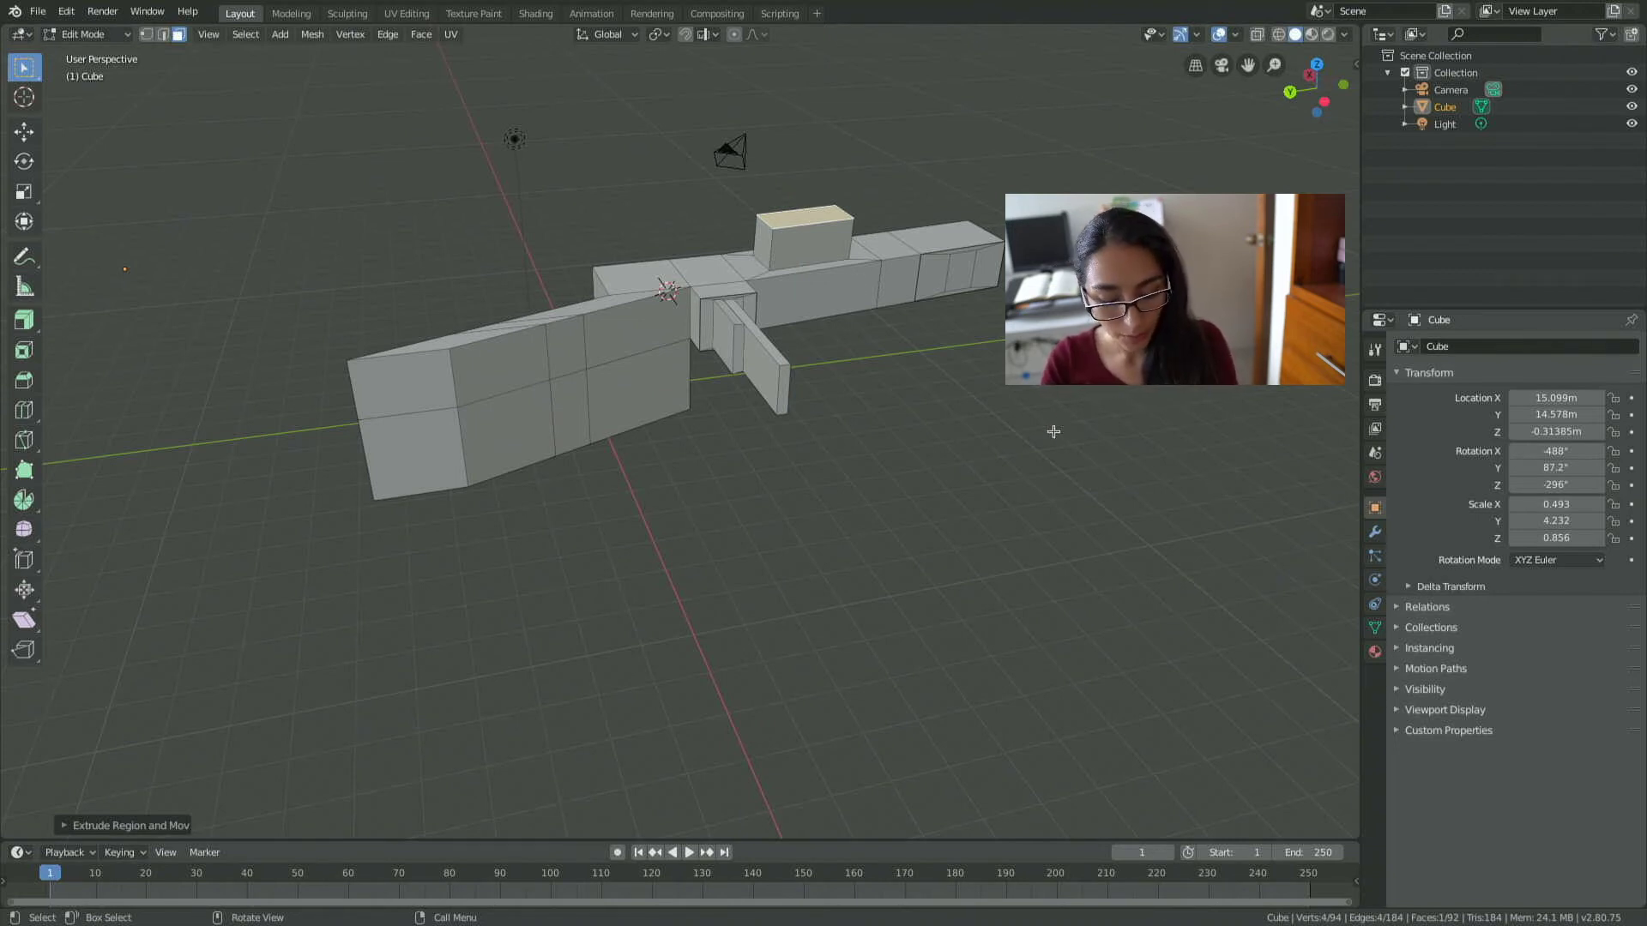
# Extrude and shrink the top face, then extrude it into a smaller box on top.
pyautogui.press('e')
pyautogui.press('s')
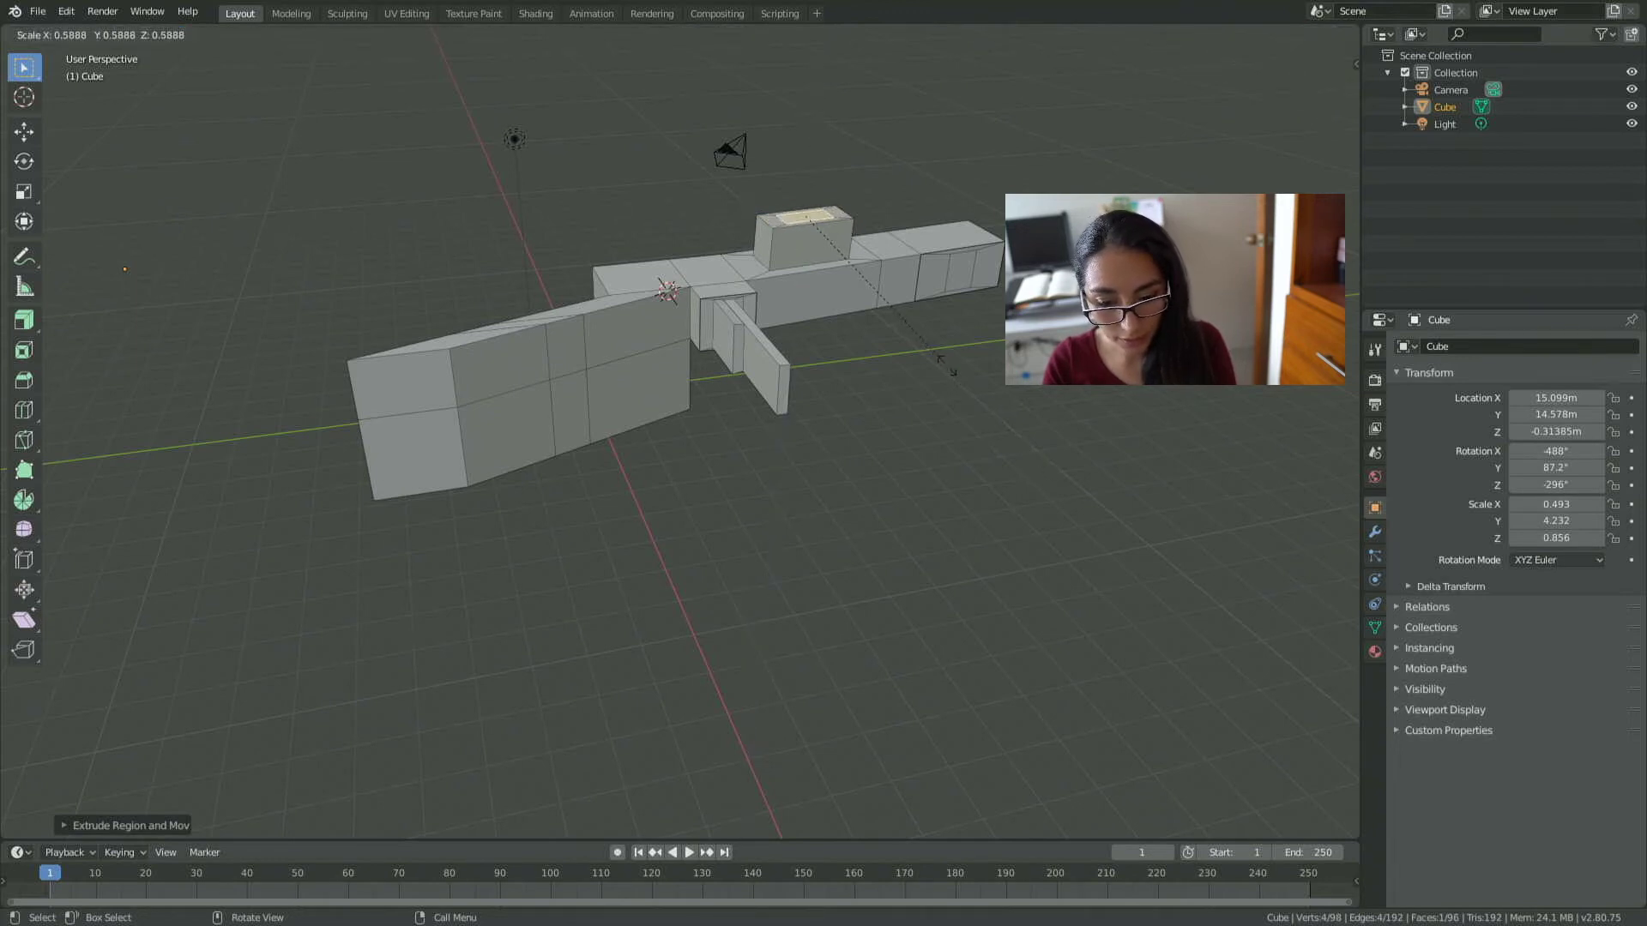
pyautogui.click(947, 365)
pyautogui.press('e')
pyautogui.click(949, 346)
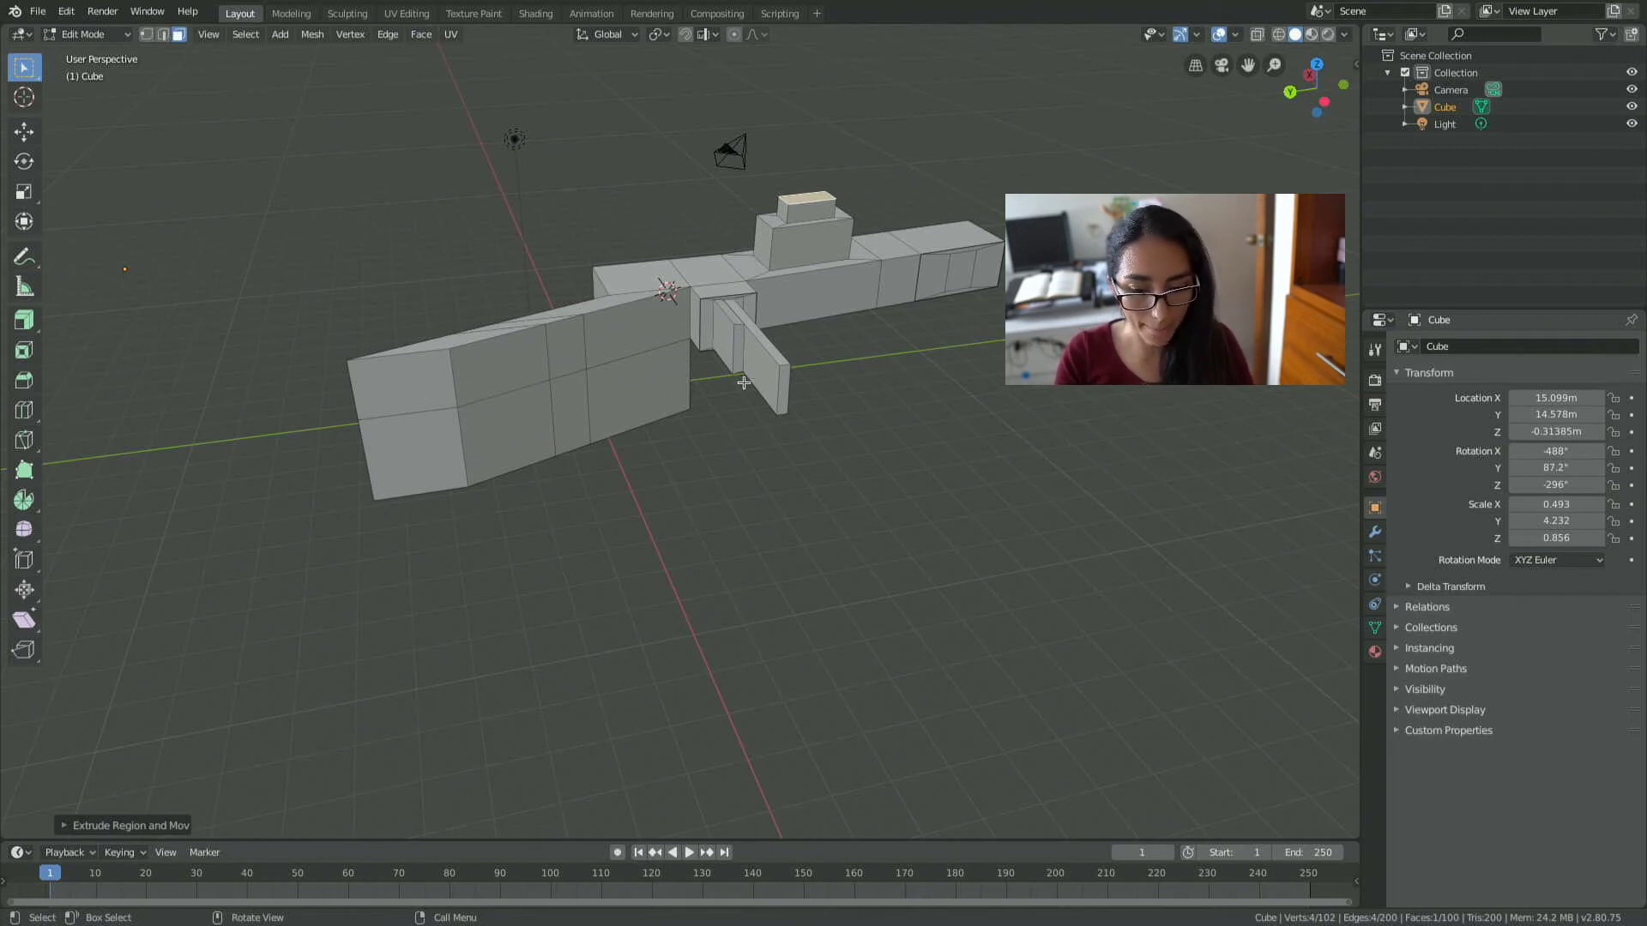
pyautogui.moveTo(743, 382)
pyautogui.mouseDown(button='middle')
pyautogui.moveTo(766, 307)
pyautogui.moveTo(805, 415)
pyautogui.moveTo(915, 203)
pyautogui.mouseUp(button='middle')
# Select the middle section's front face and activate the Loop Cut tool.
pyautogui.rightClick(784, 319)
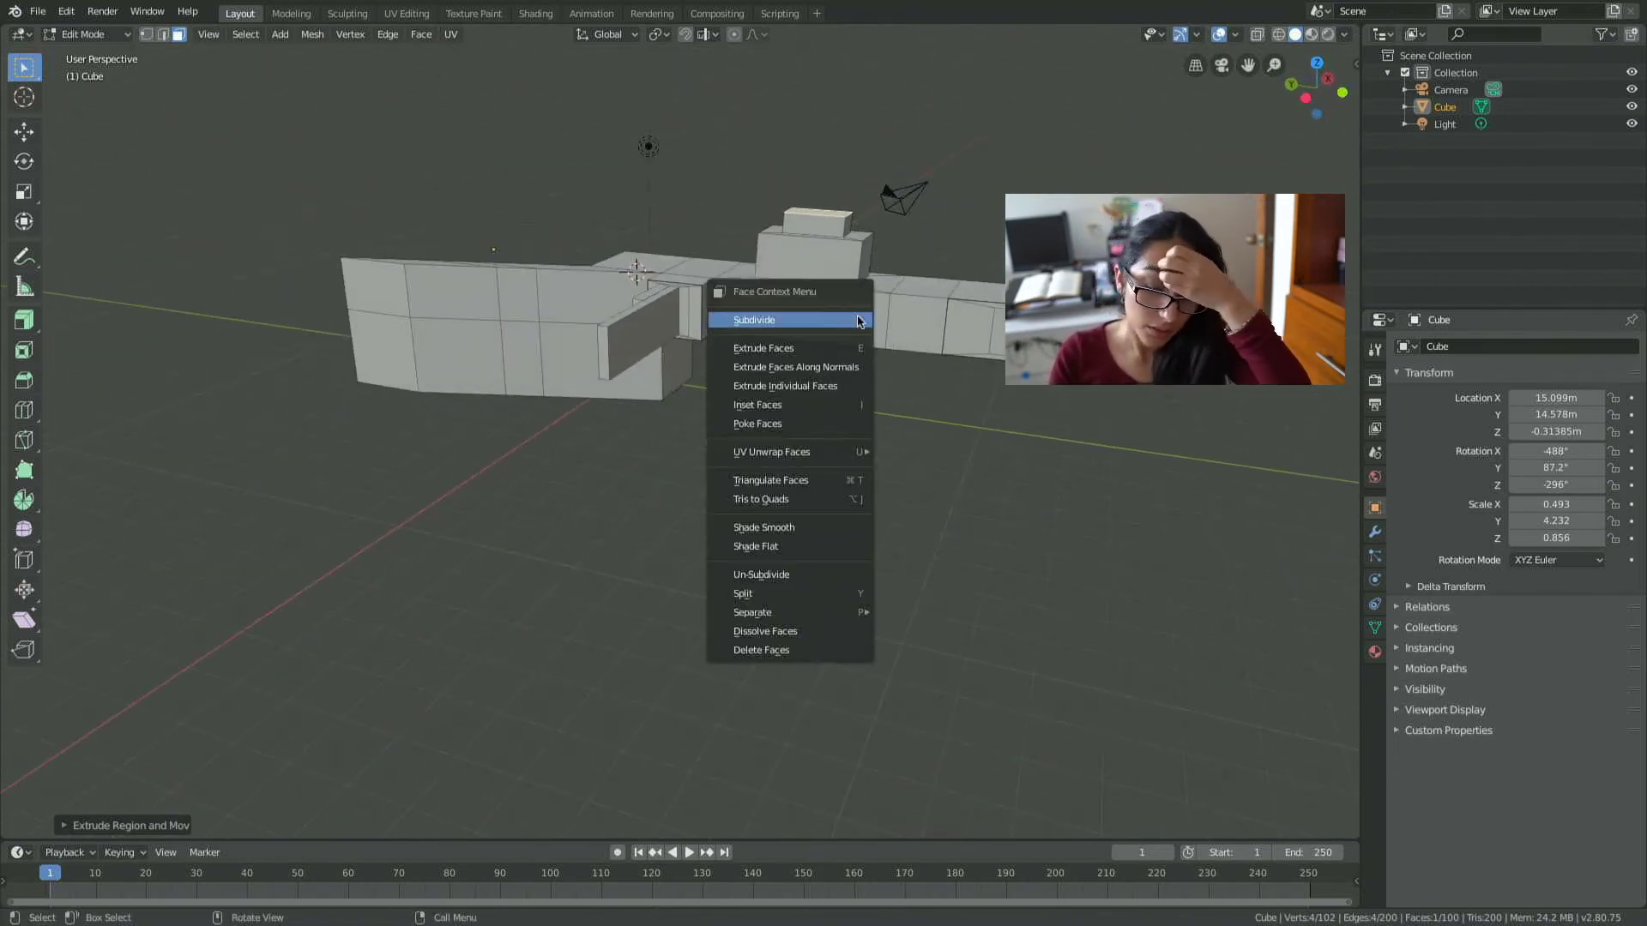
pyautogui.click(803, 315)
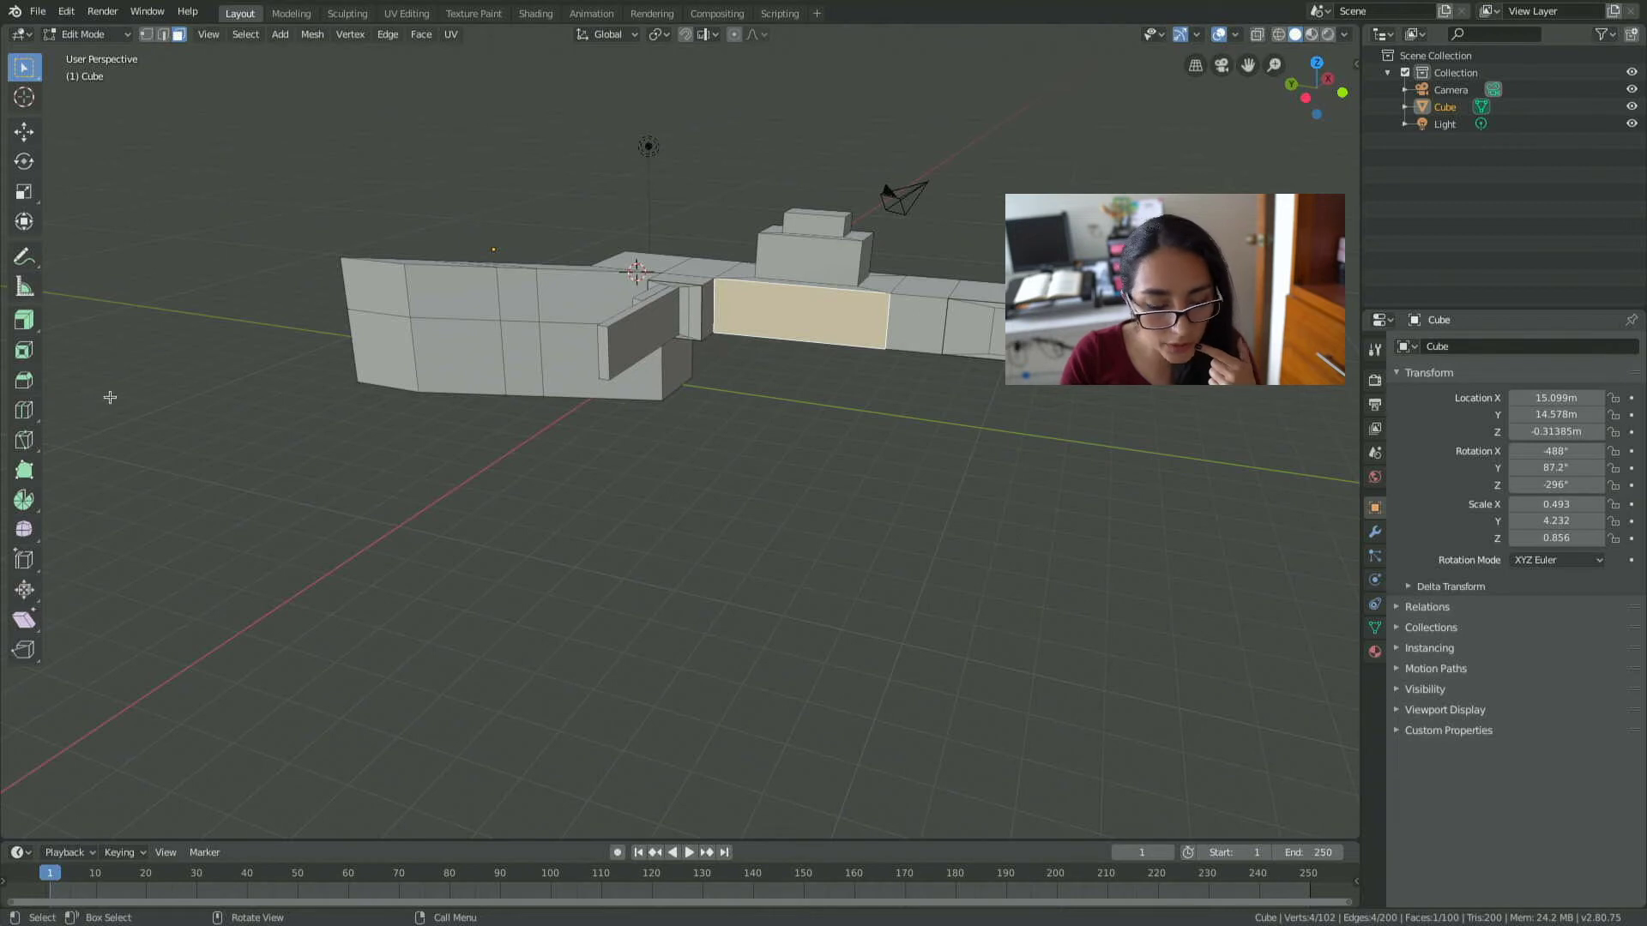
pyautogui.click(27, 413)
pyautogui.scroll(-3, 798, 319)
pyautogui.scroll(2, 800, 324)
pyautogui.scroll(2, 801, 328)
pyautogui.scroll(-2, 805, 334)
pyautogui.scroll(2, 804, 334)
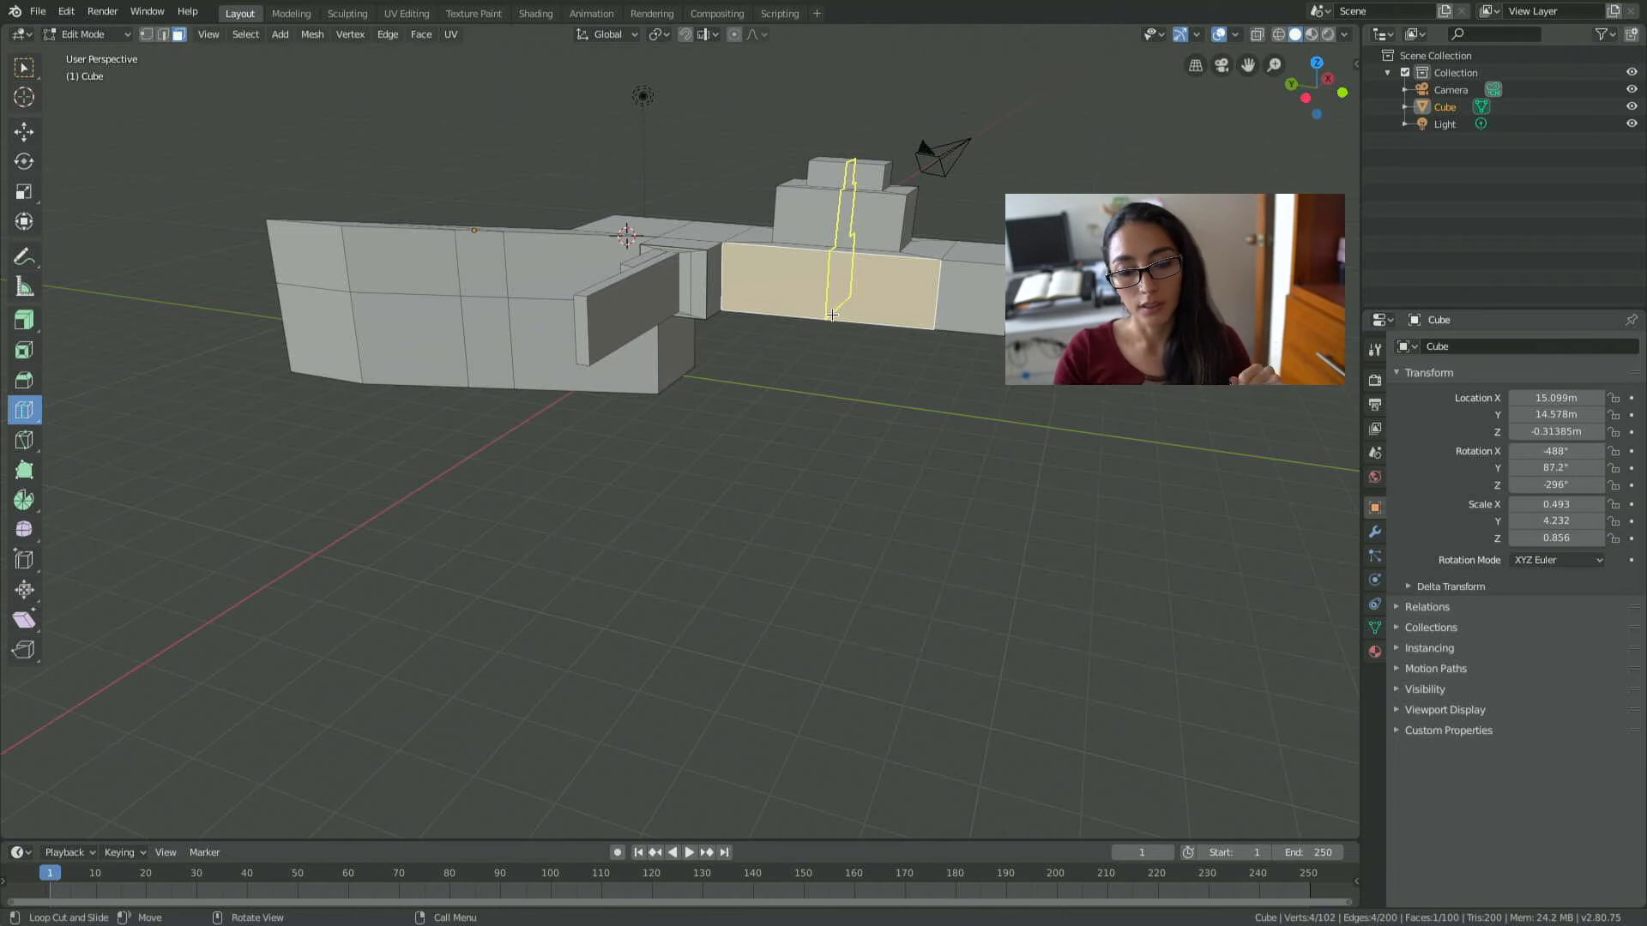
# Add edge loops through the middle block and the upper block.
pyautogui.moveTo(832, 315); pyautogui.dragTo(832, 317, button='middle')
pyautogui.scroll(3, 832, 317)
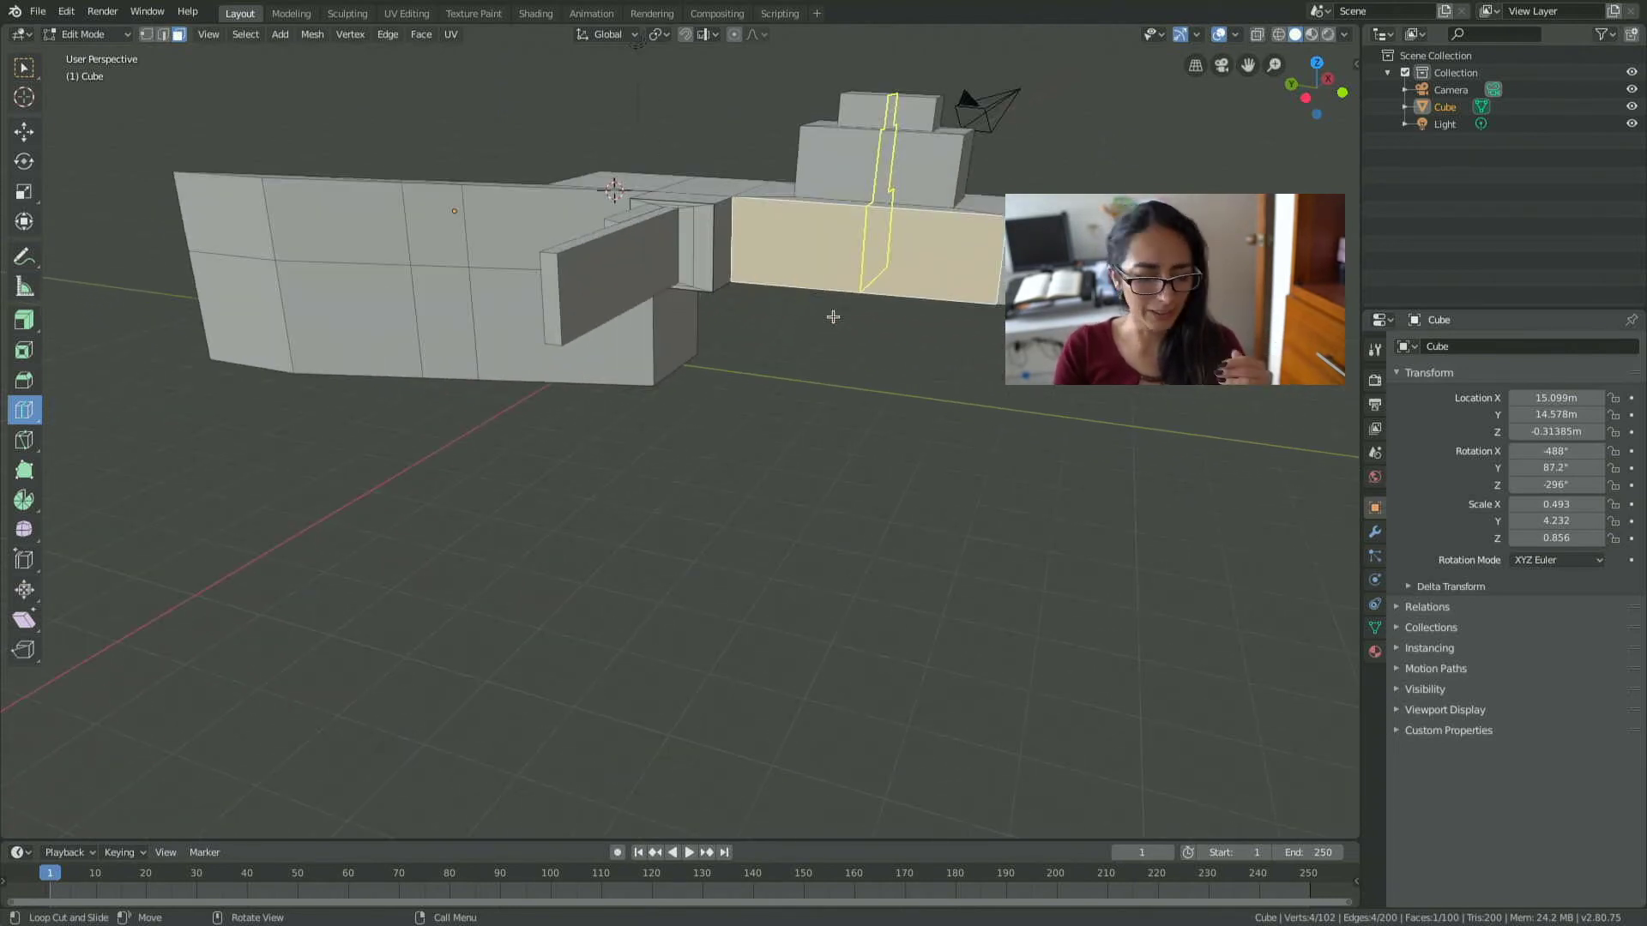
pyautogui.scroll(-2, 833, 317)
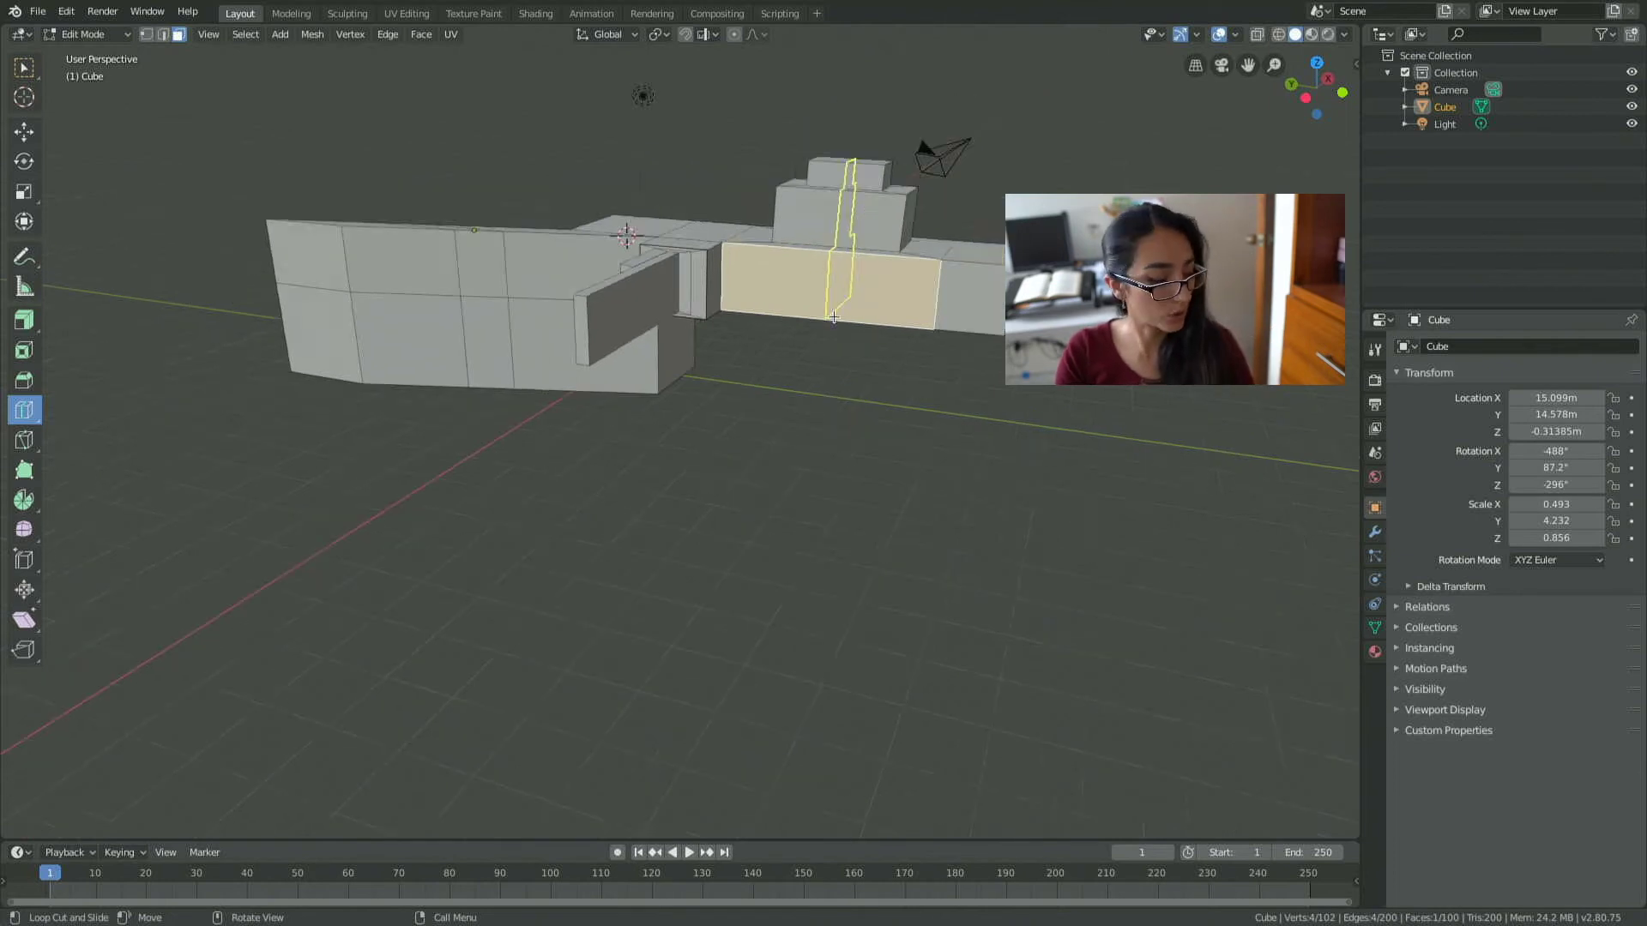
pyautogui.scroll(-1, 834, 316)
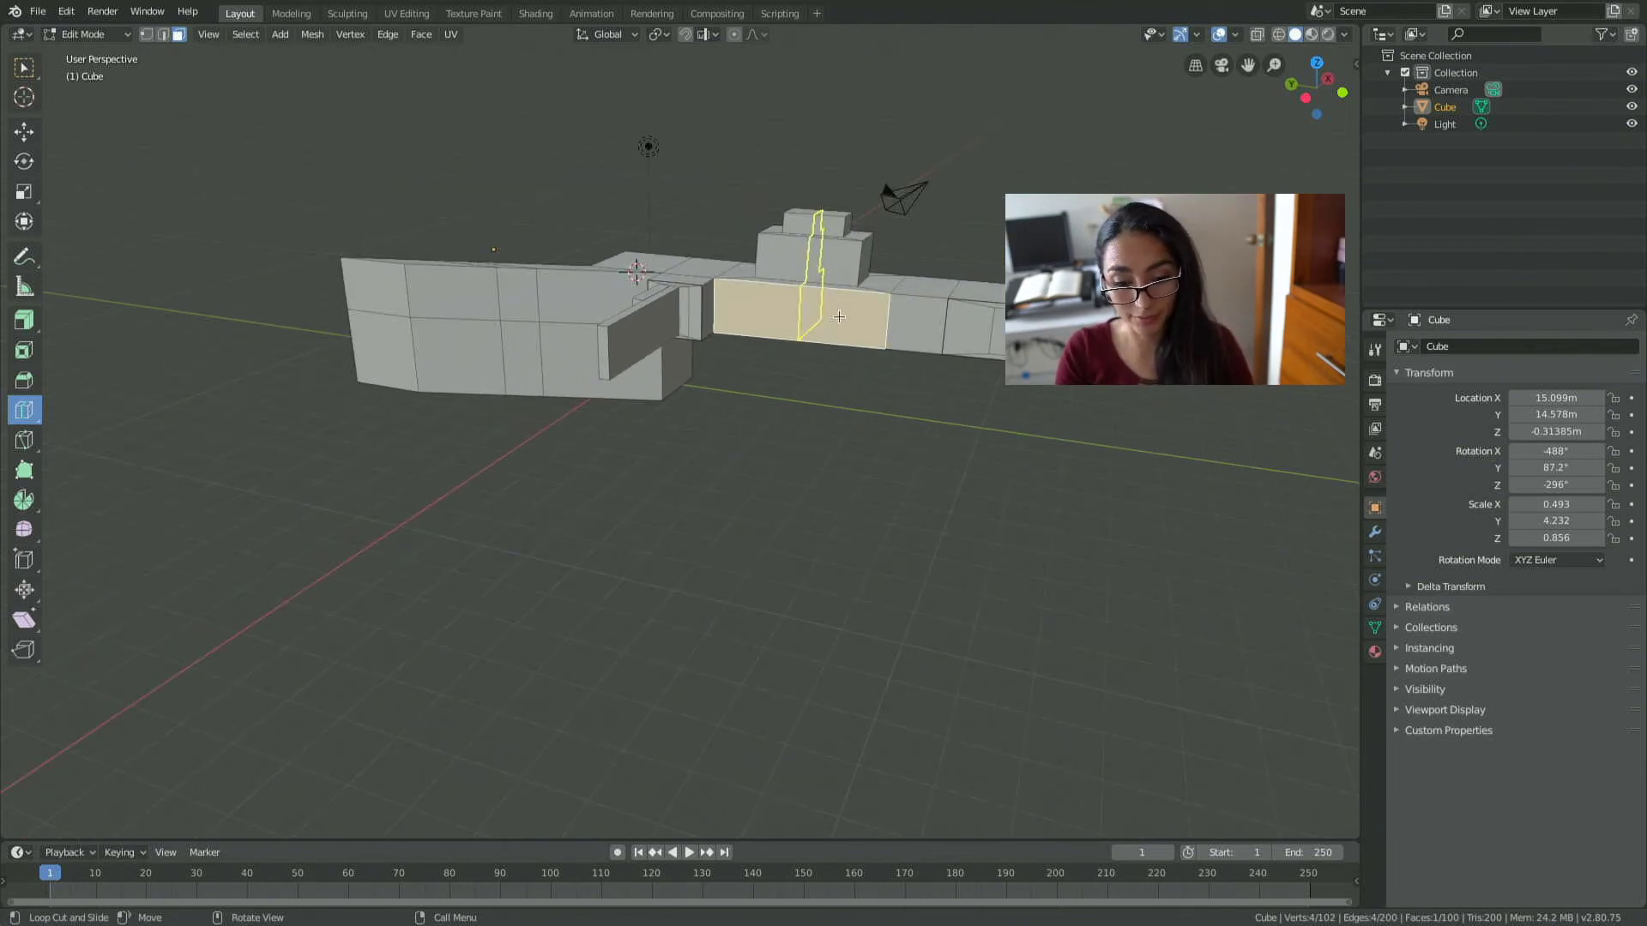
pyautogui.scroll(2, 839, 316)
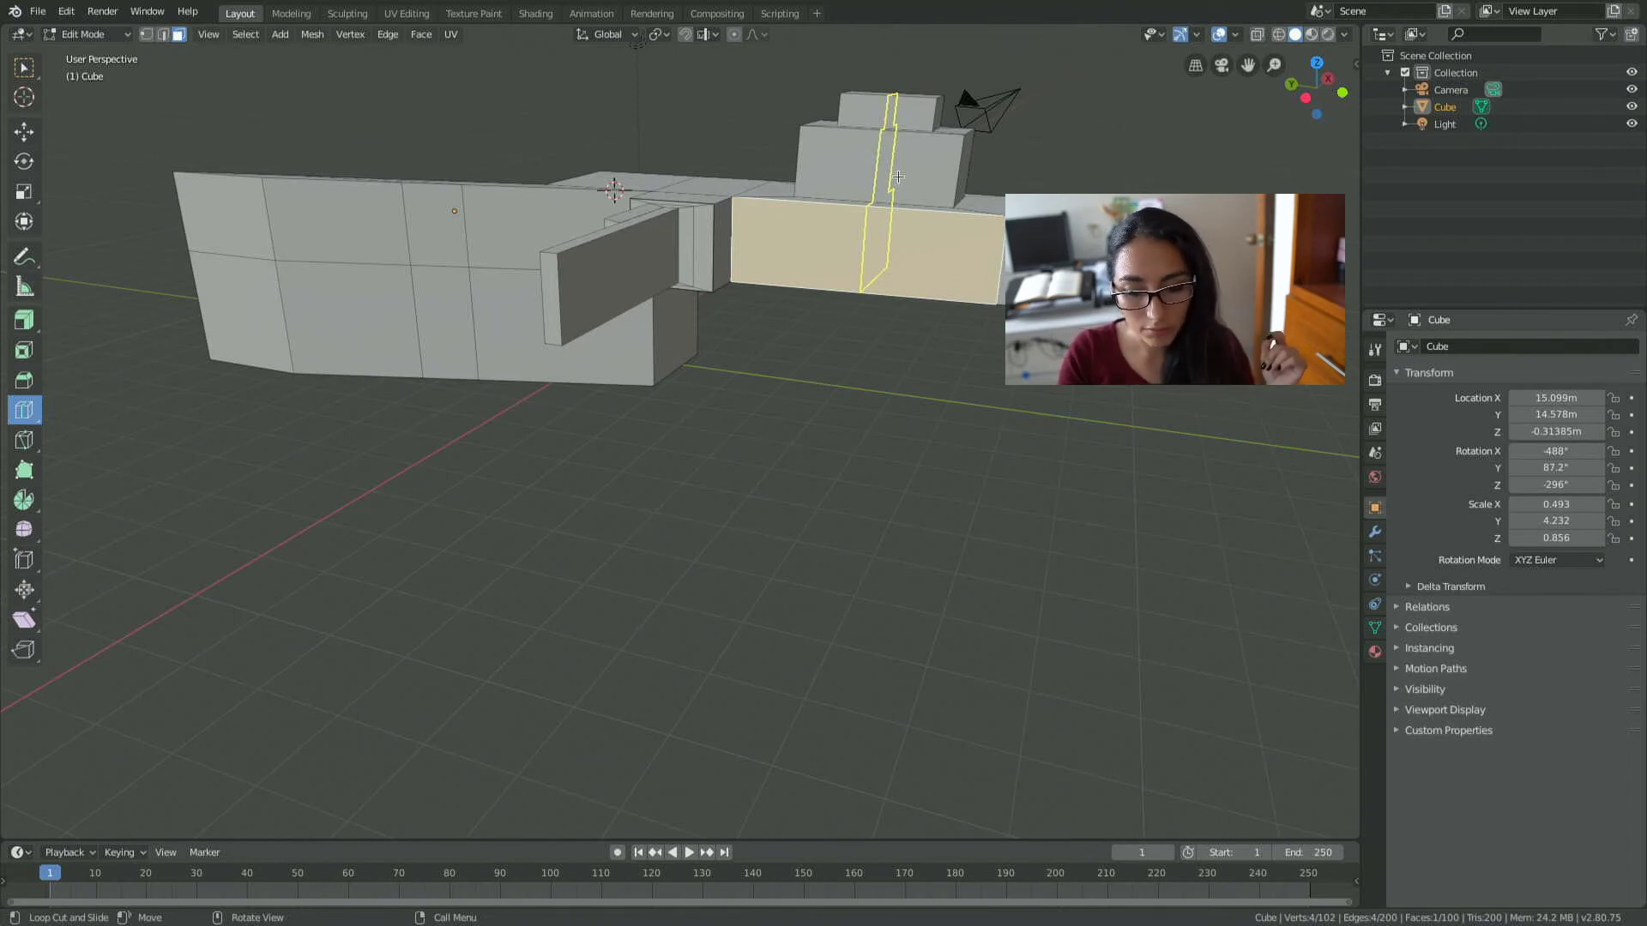
pyautogui.click(896, 177)
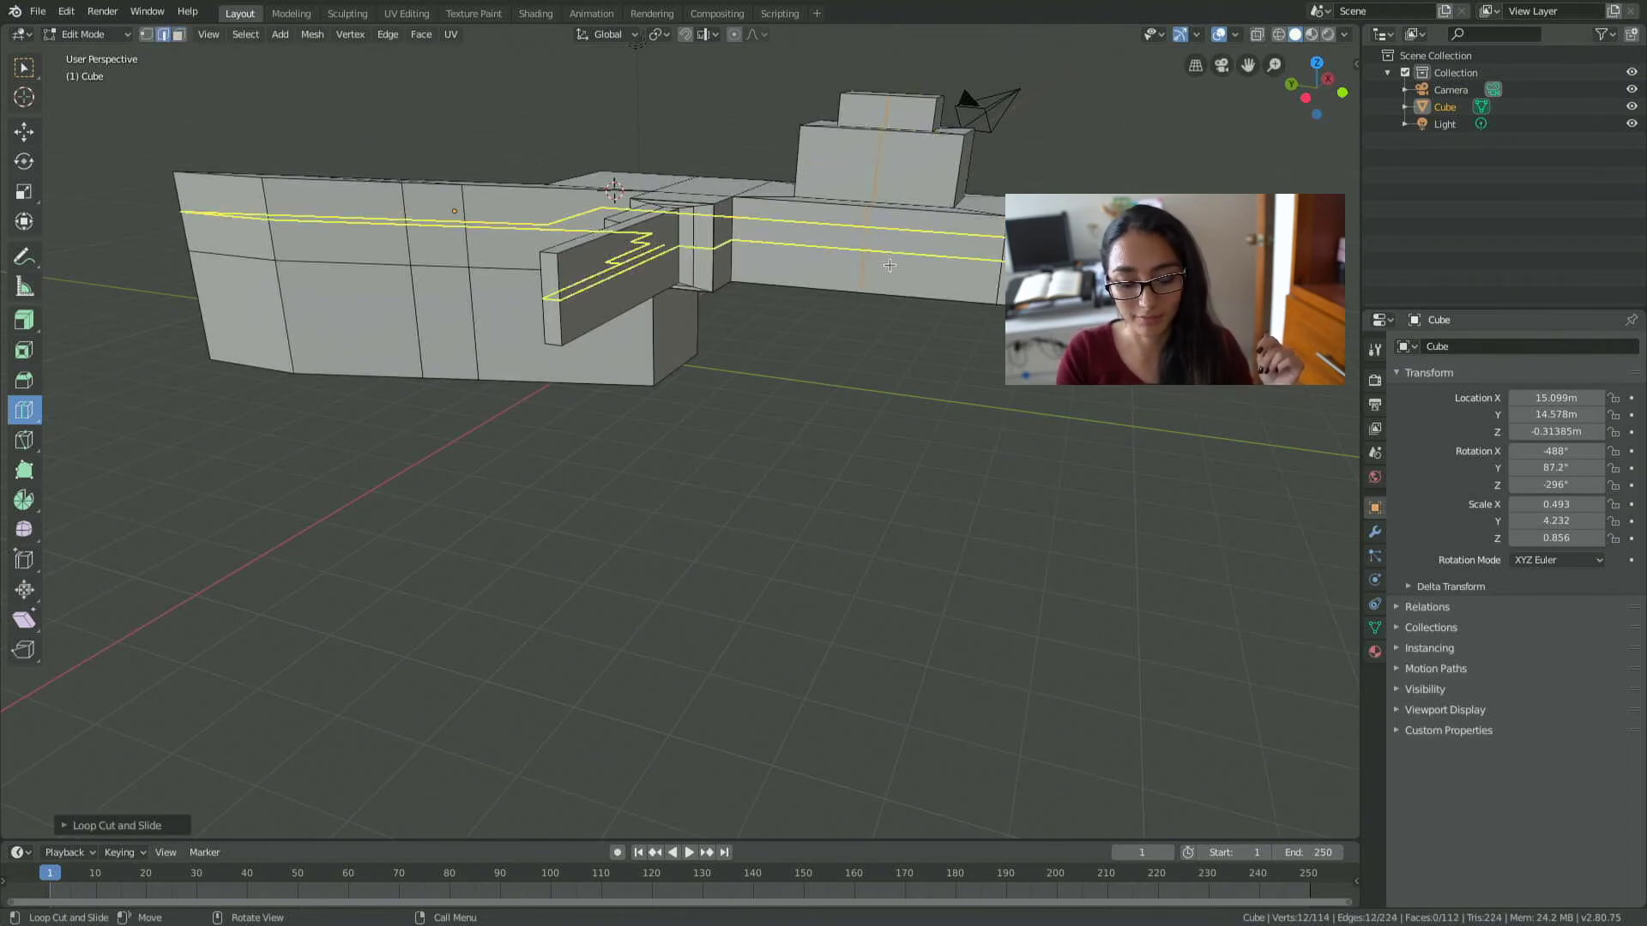
pyautogui.moveTo(884, 160); pyautogui.dragTo(887, 240, button='middle')
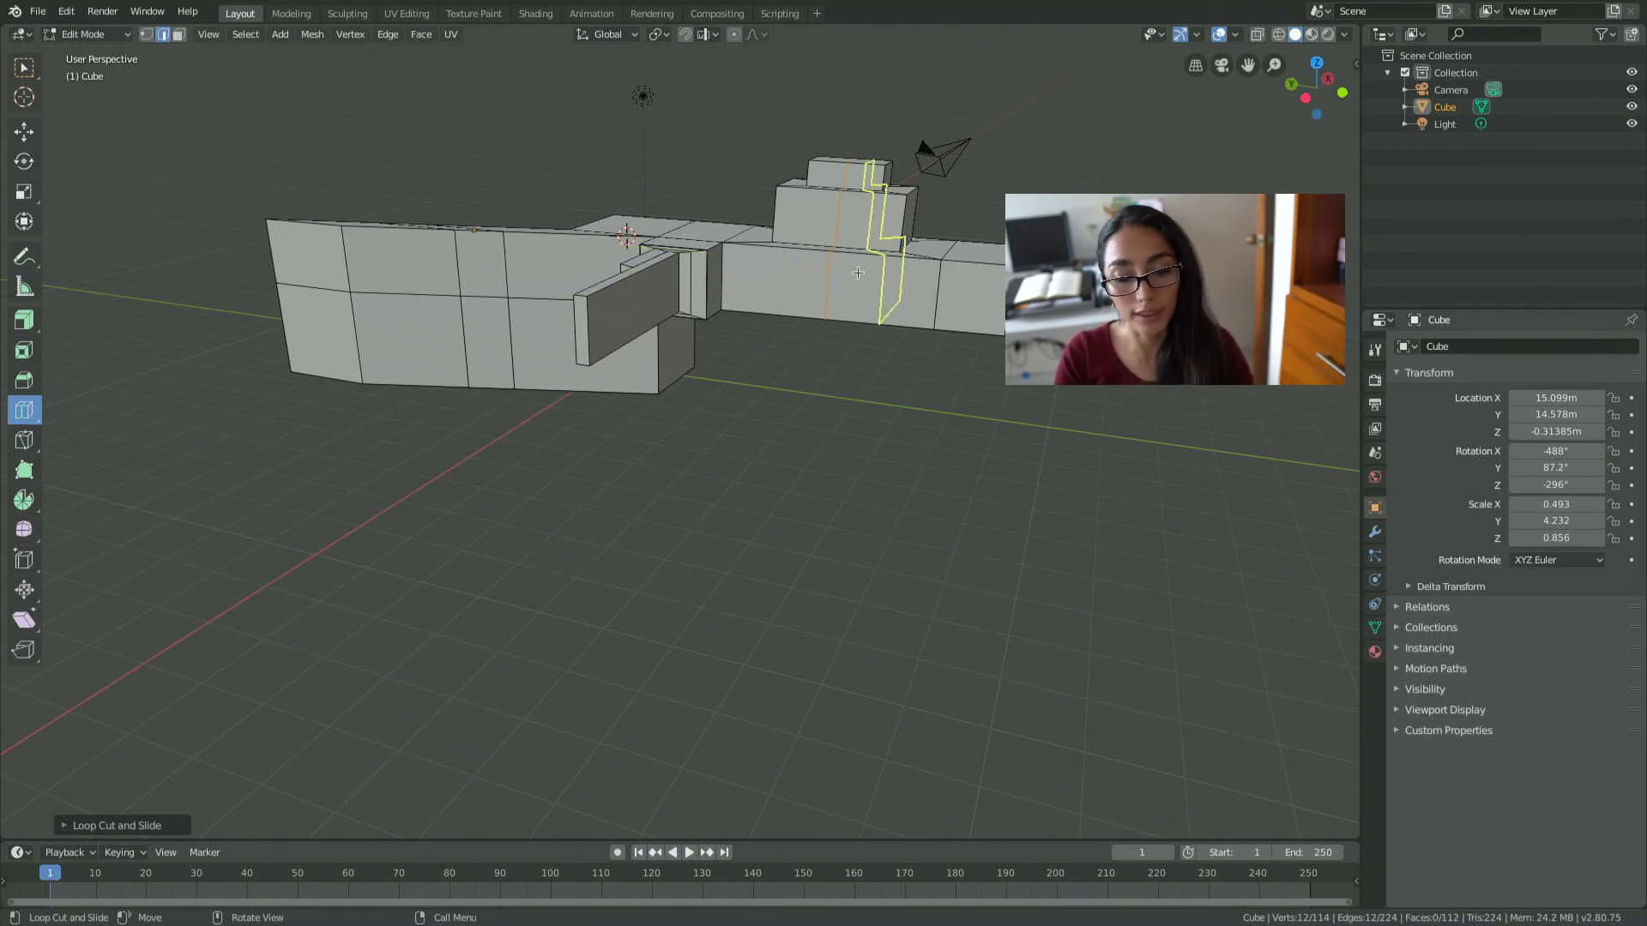
pyautogui.click(845, 215)
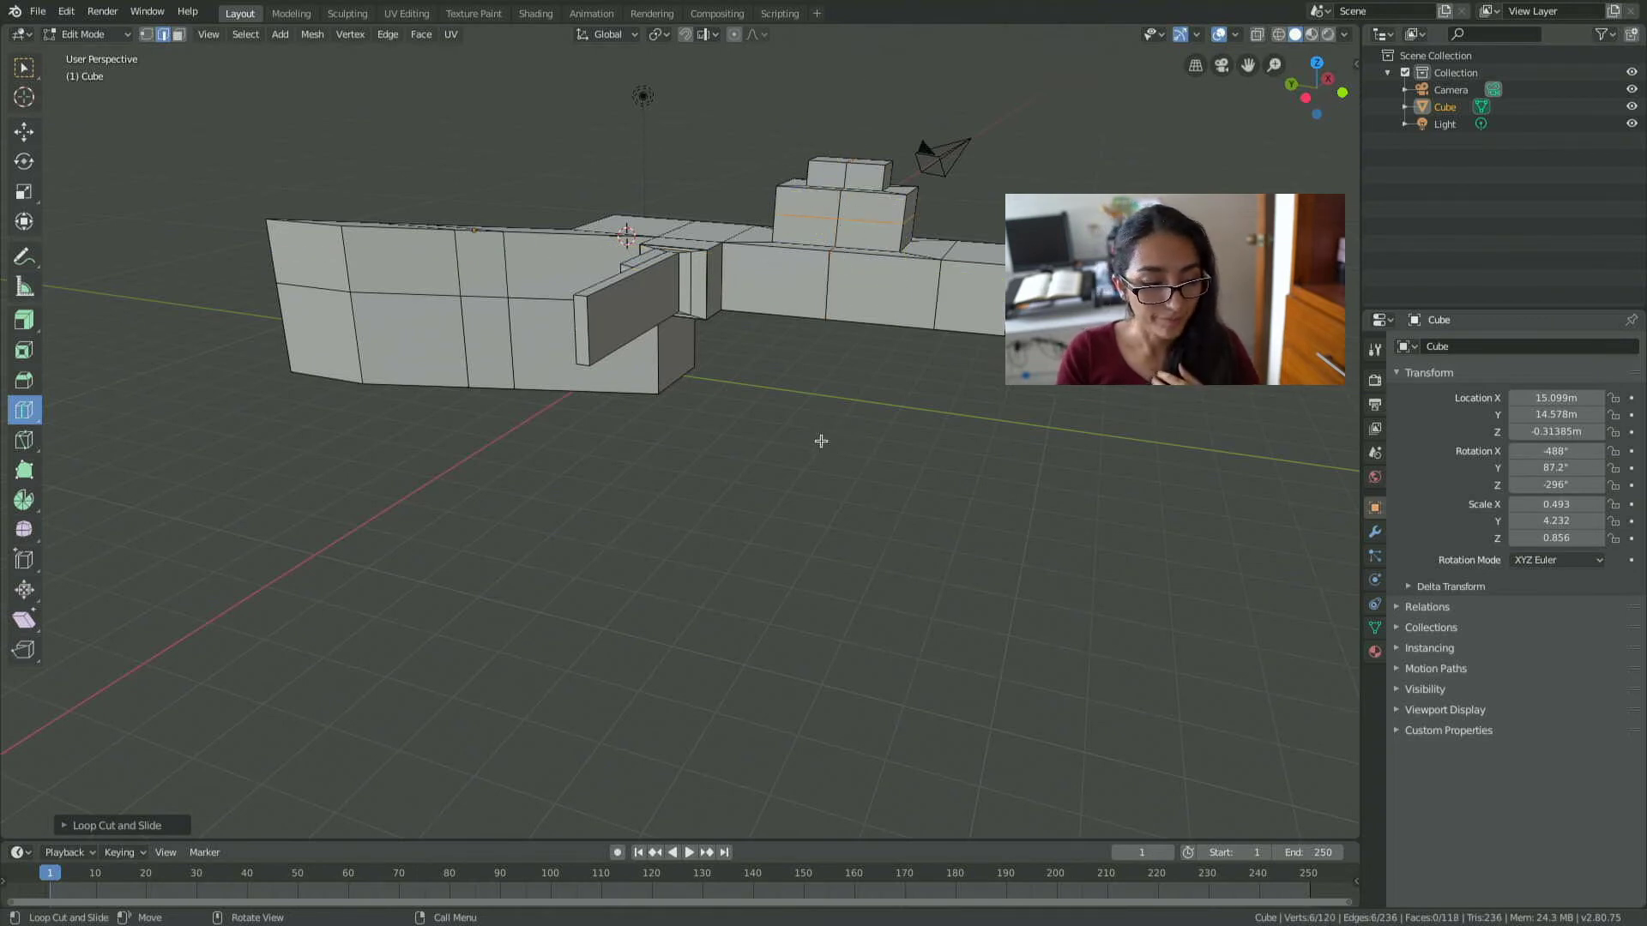
pyautogui.click(25, 442)
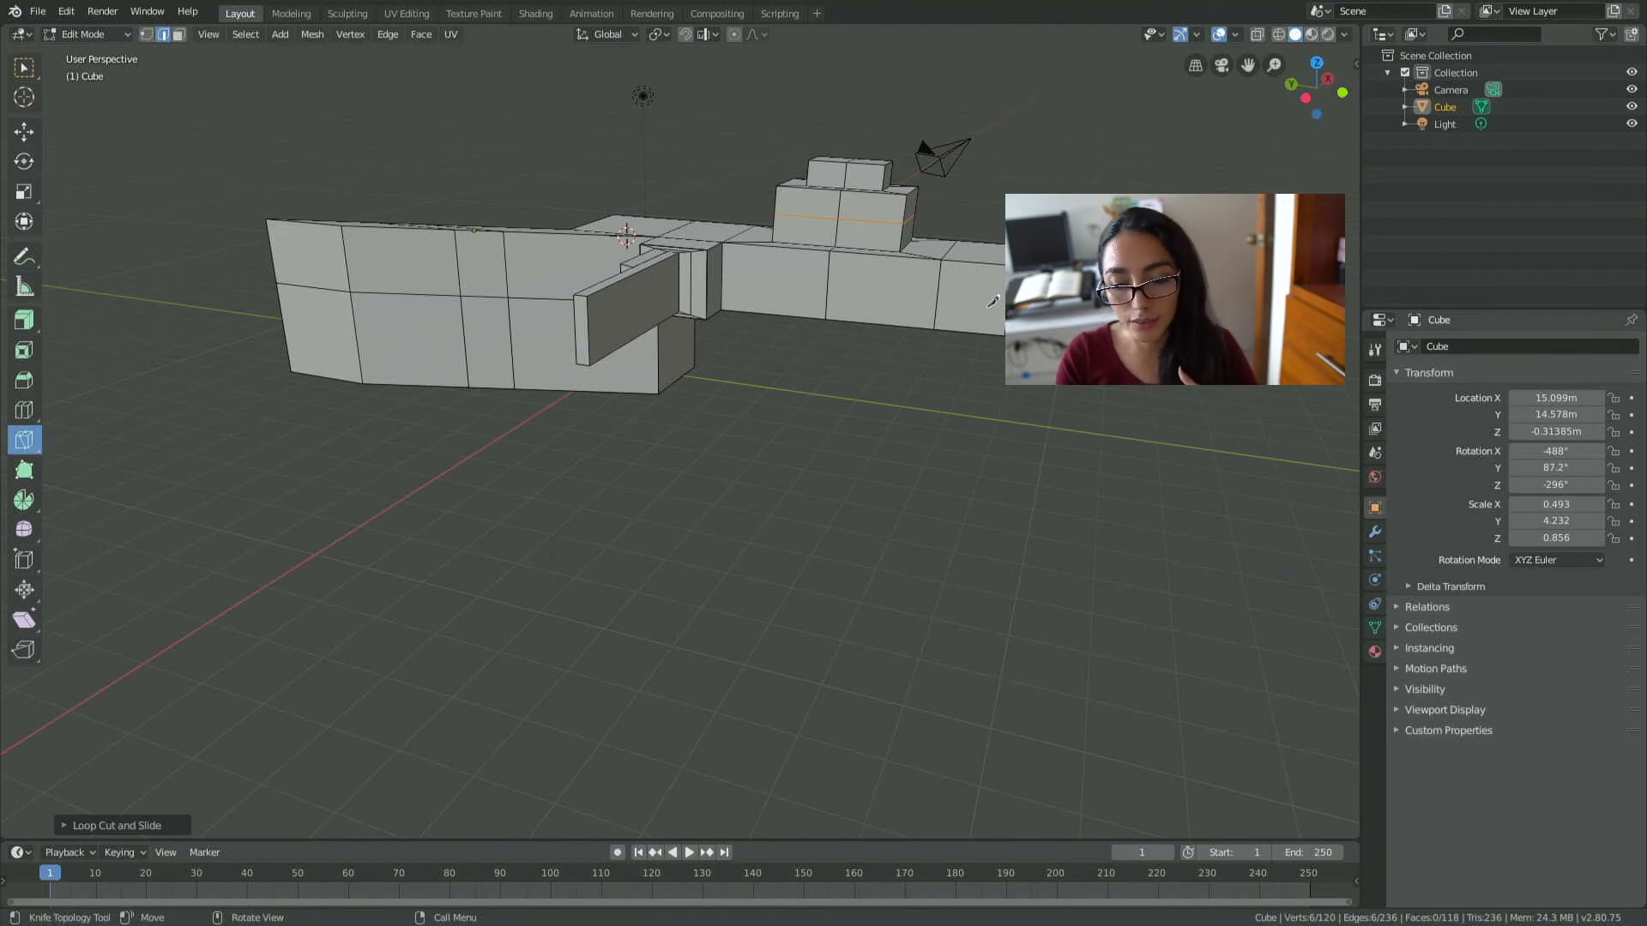
# Knife a diagonal cut across the small top block's top face, vertex to corner.
pyautogui.scroll(4, 992, 302)
pyautogui.moveTo(993, 302); pyautogui.dragTo(877, 467, button='middle')
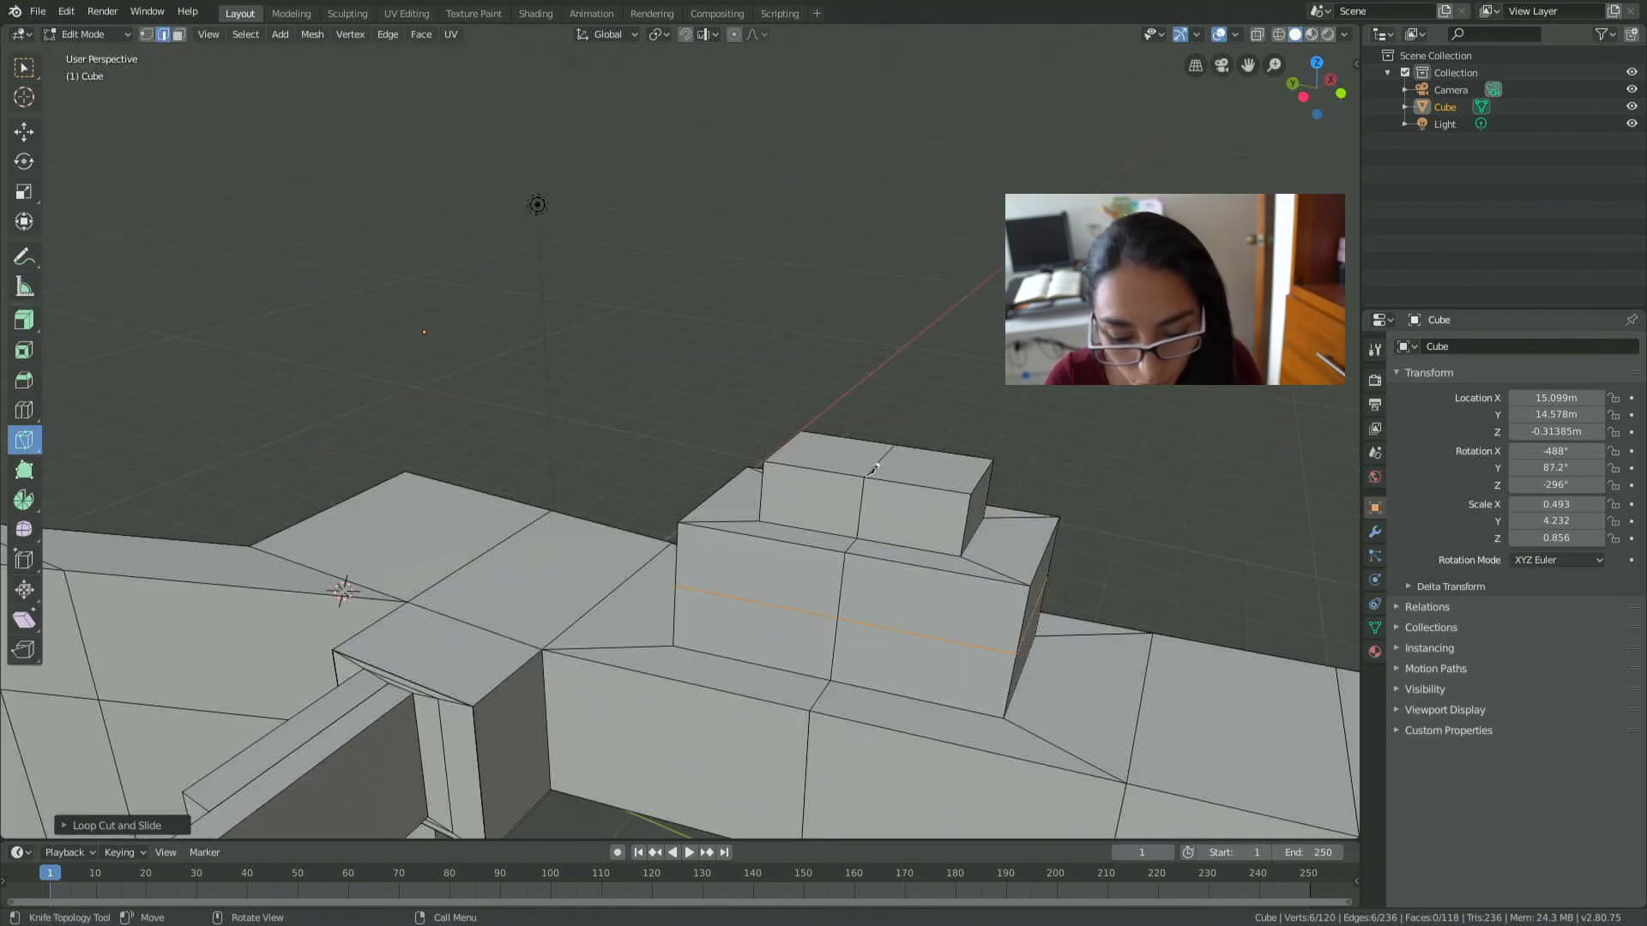
pyautogui.click(871, 471)
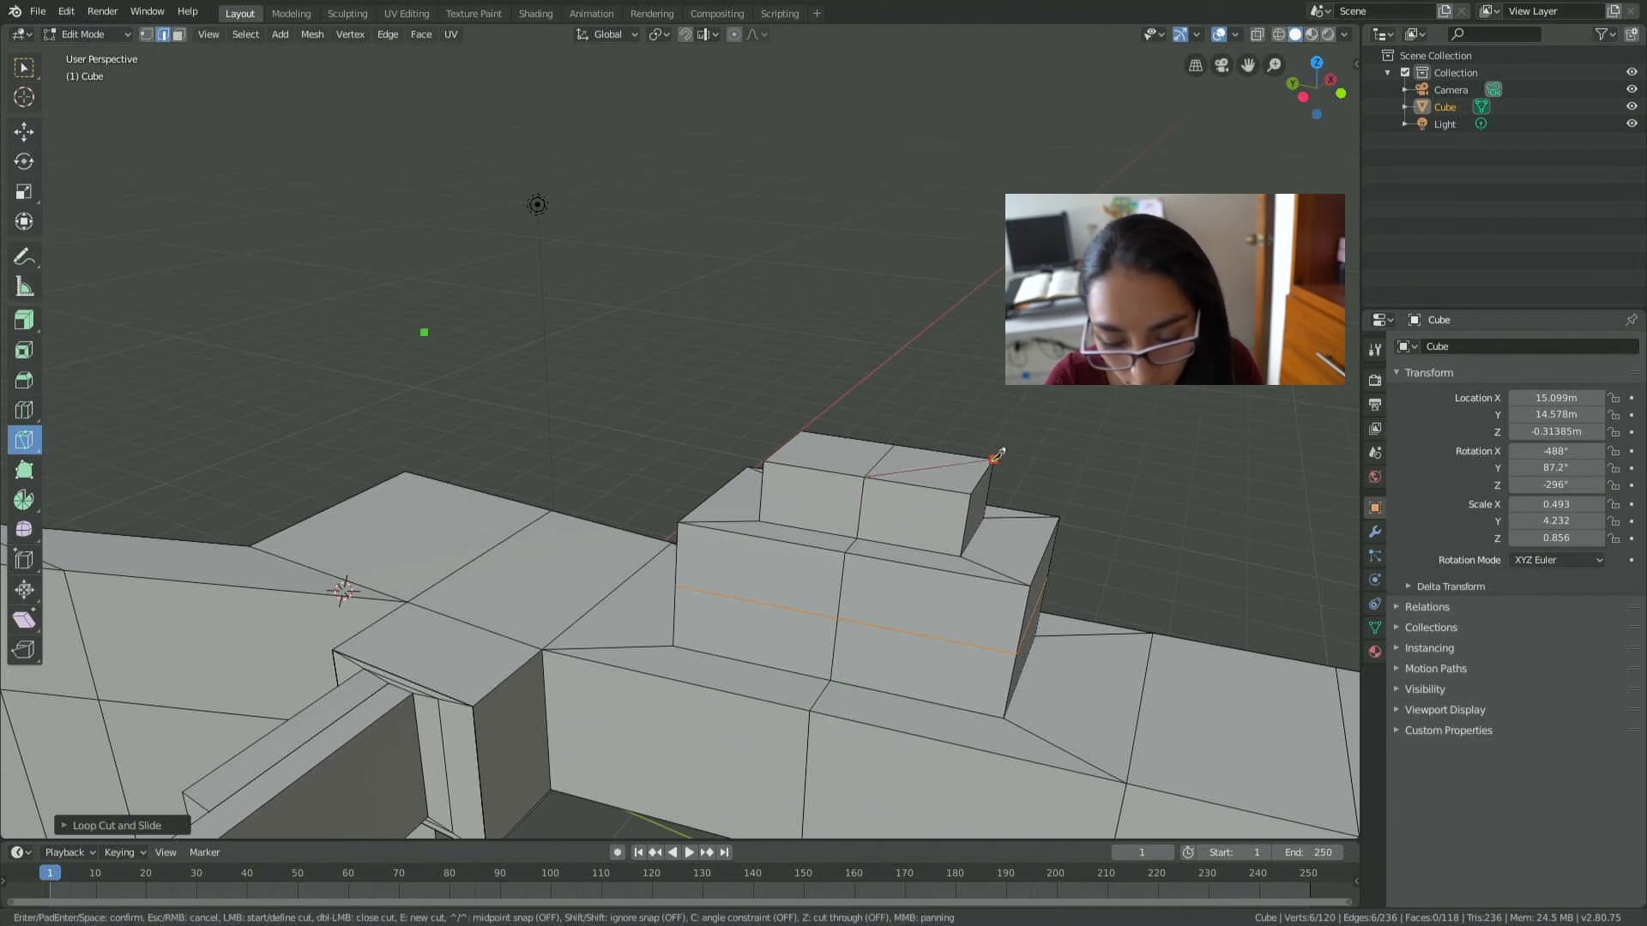
pyautogui.click(994, 458)
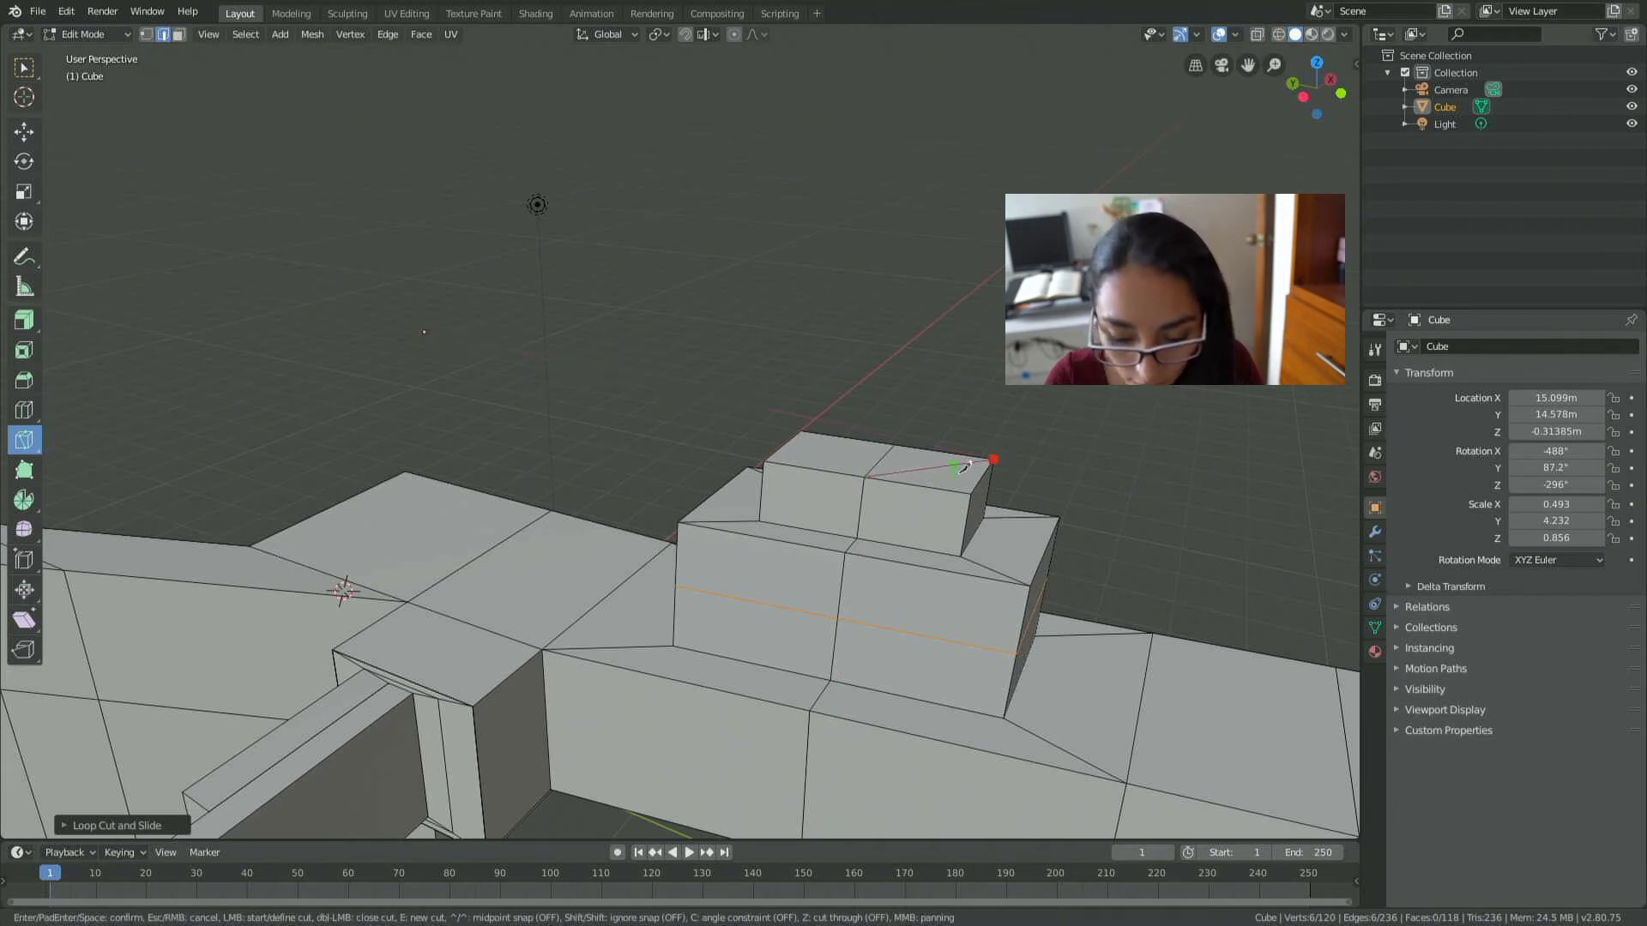
pyautogui.click(864, 477)
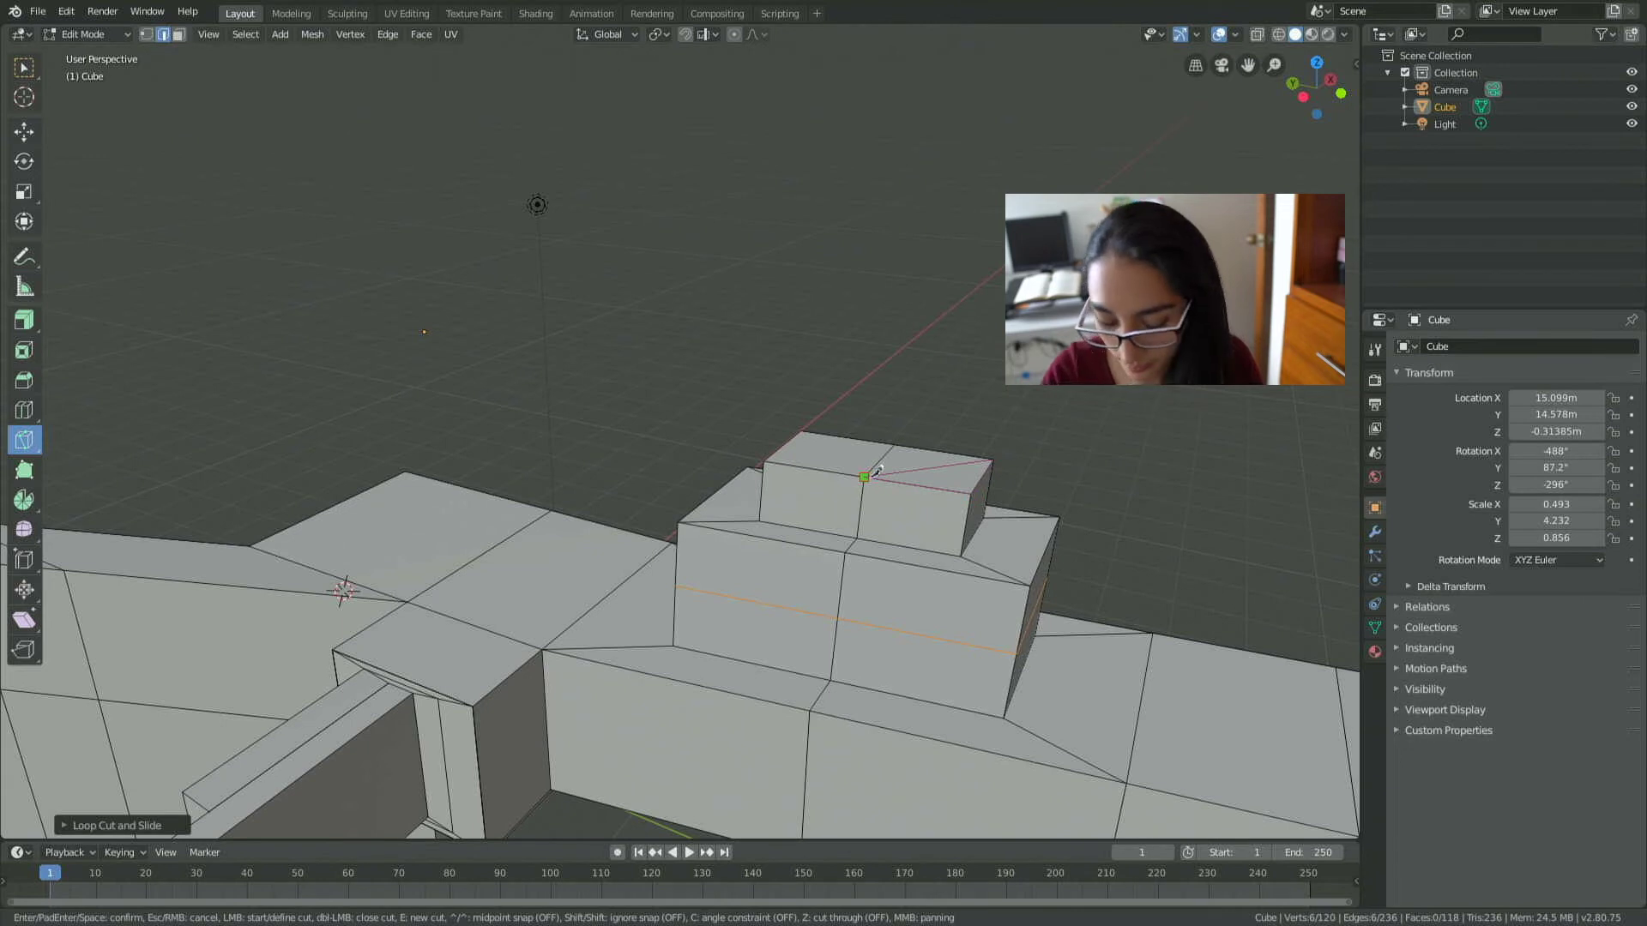
pyautogui.press('Return')
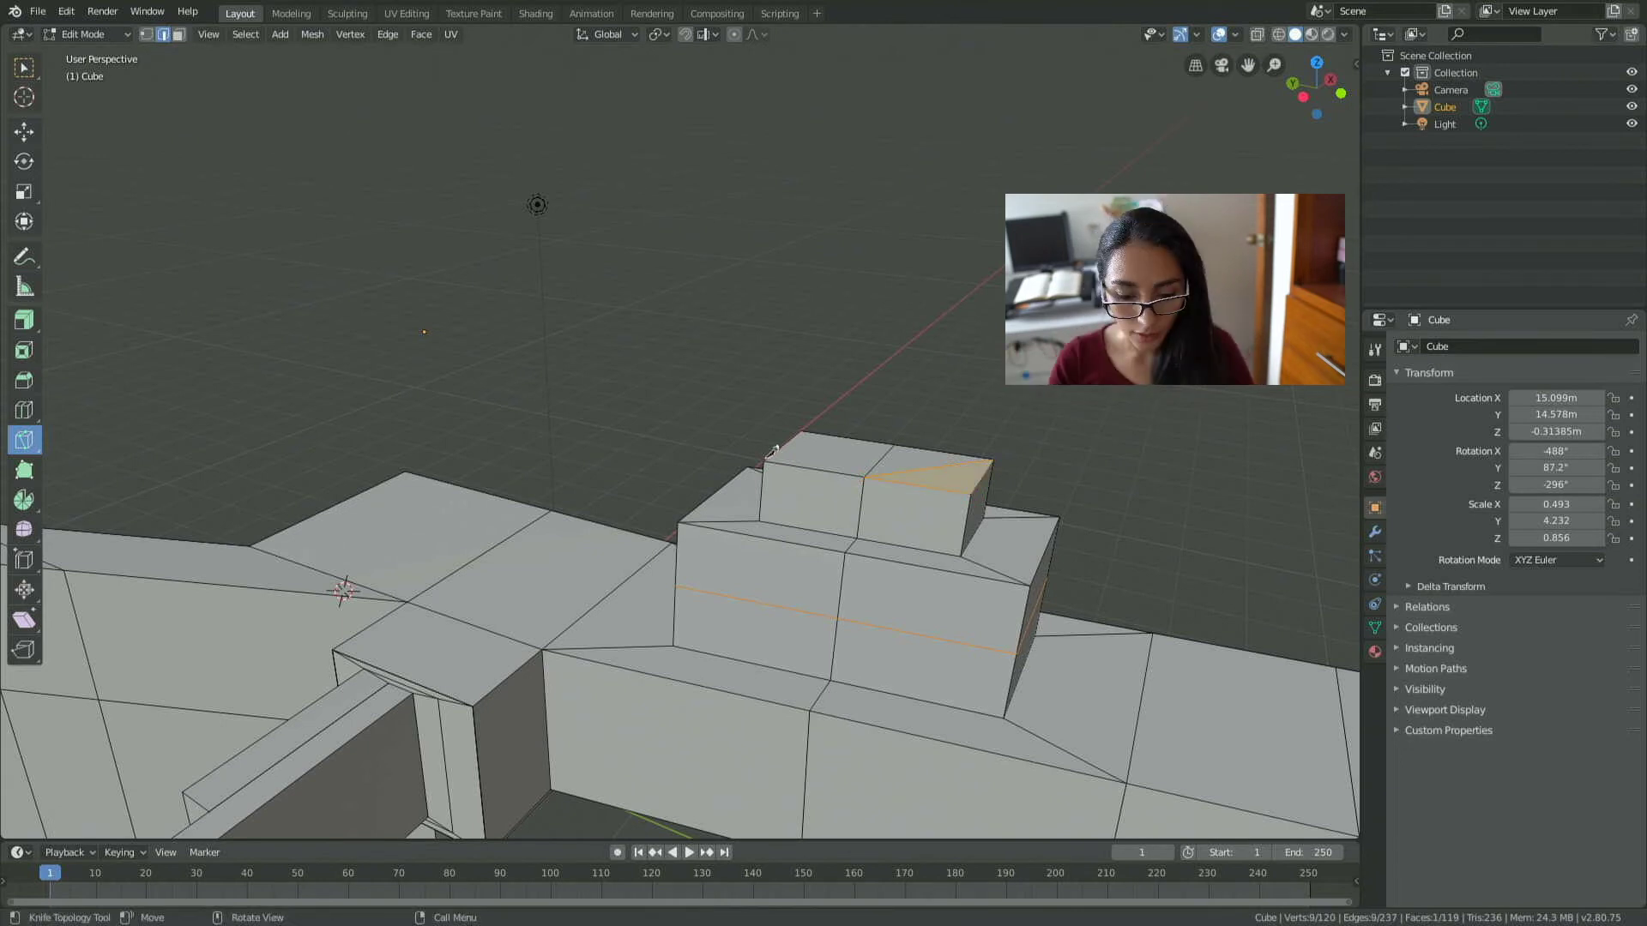
# Make a second knife cut from the top face's left edge and confirm it.
pyautogui.click(765, 460)
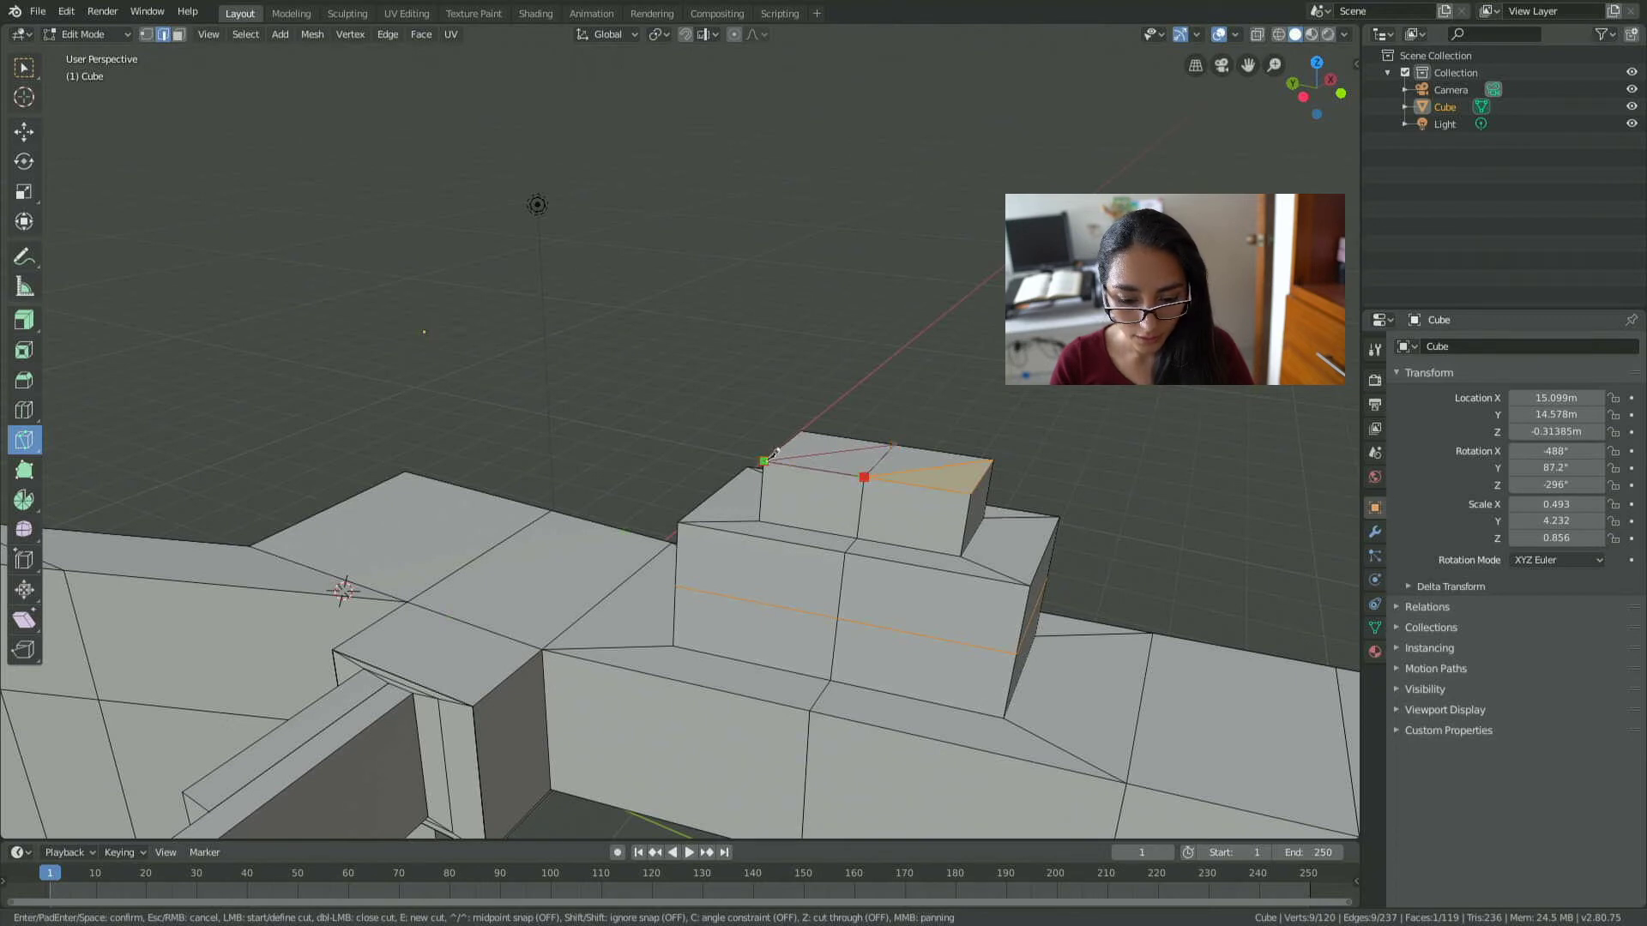
pyautogui.press('Return')
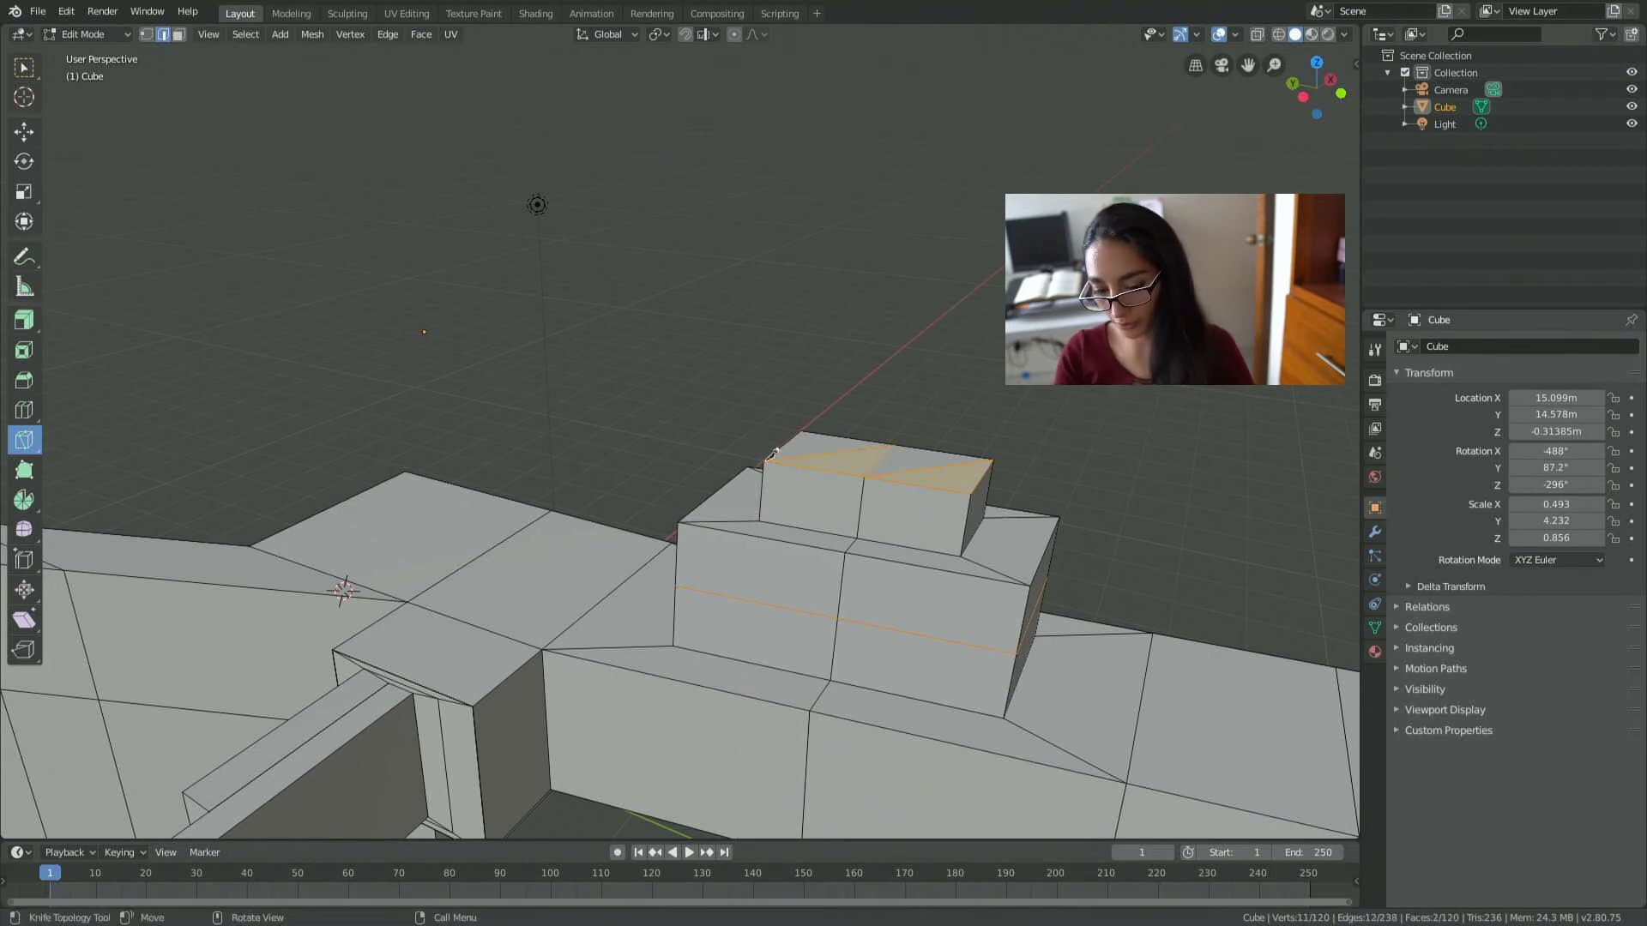
pyautogui.scroll(-4, 85, 478)
pyautogui.click(25, 470)
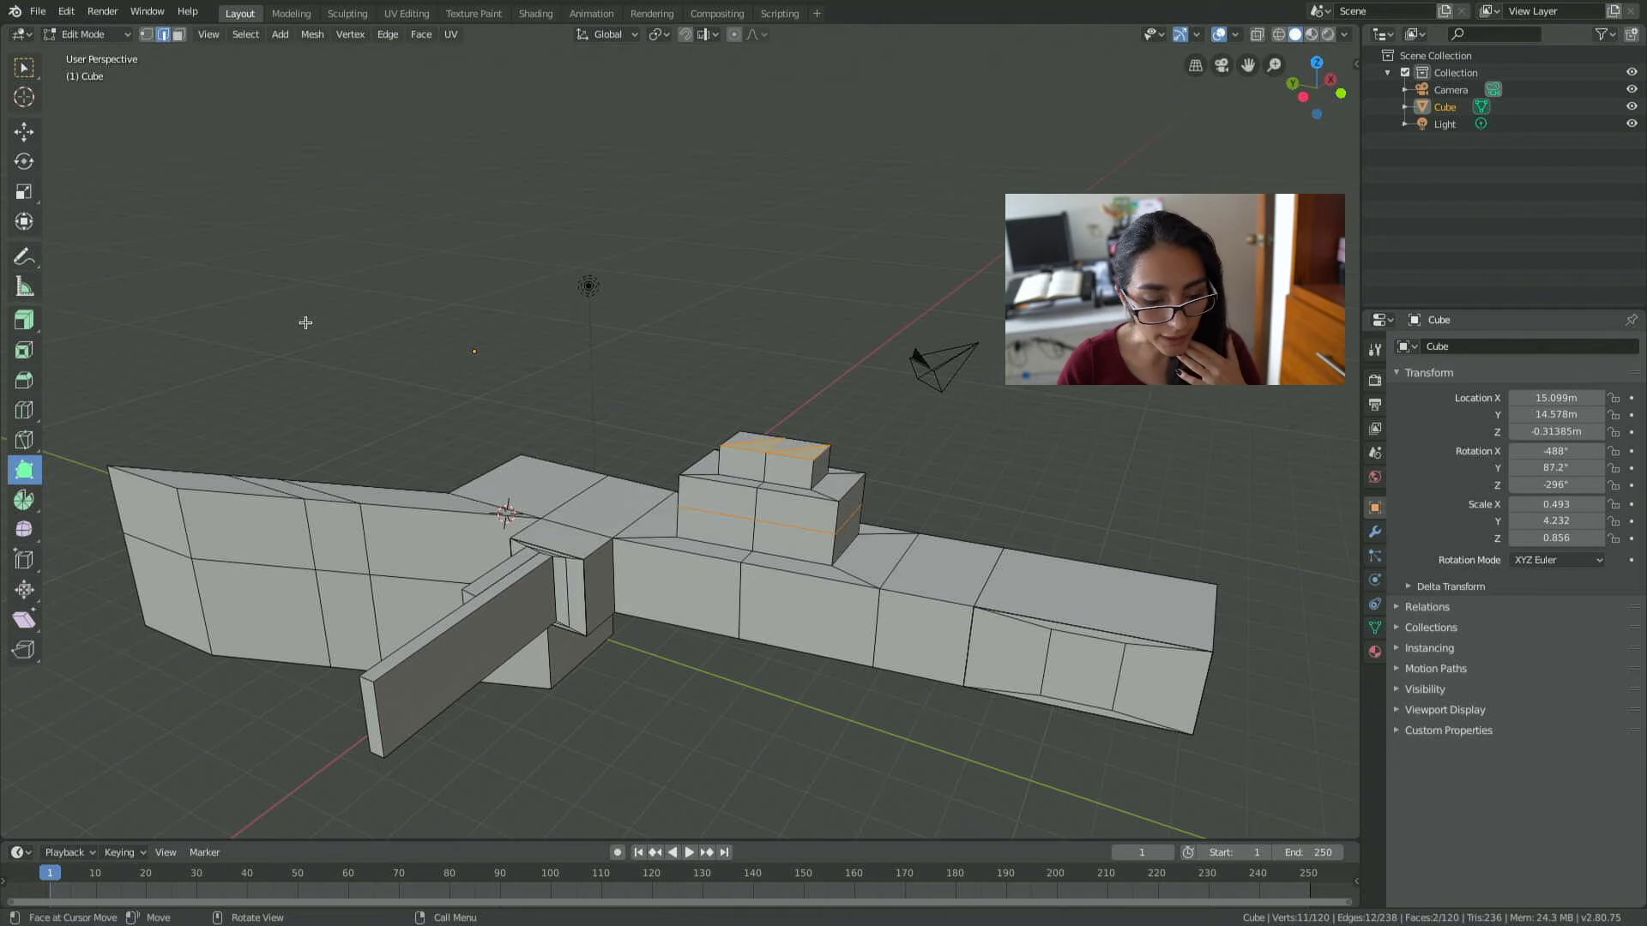
pyautogui.keyDown('ctrl'); pyautogui.click(384, 401); pyautogui.keyUp('ctrl')
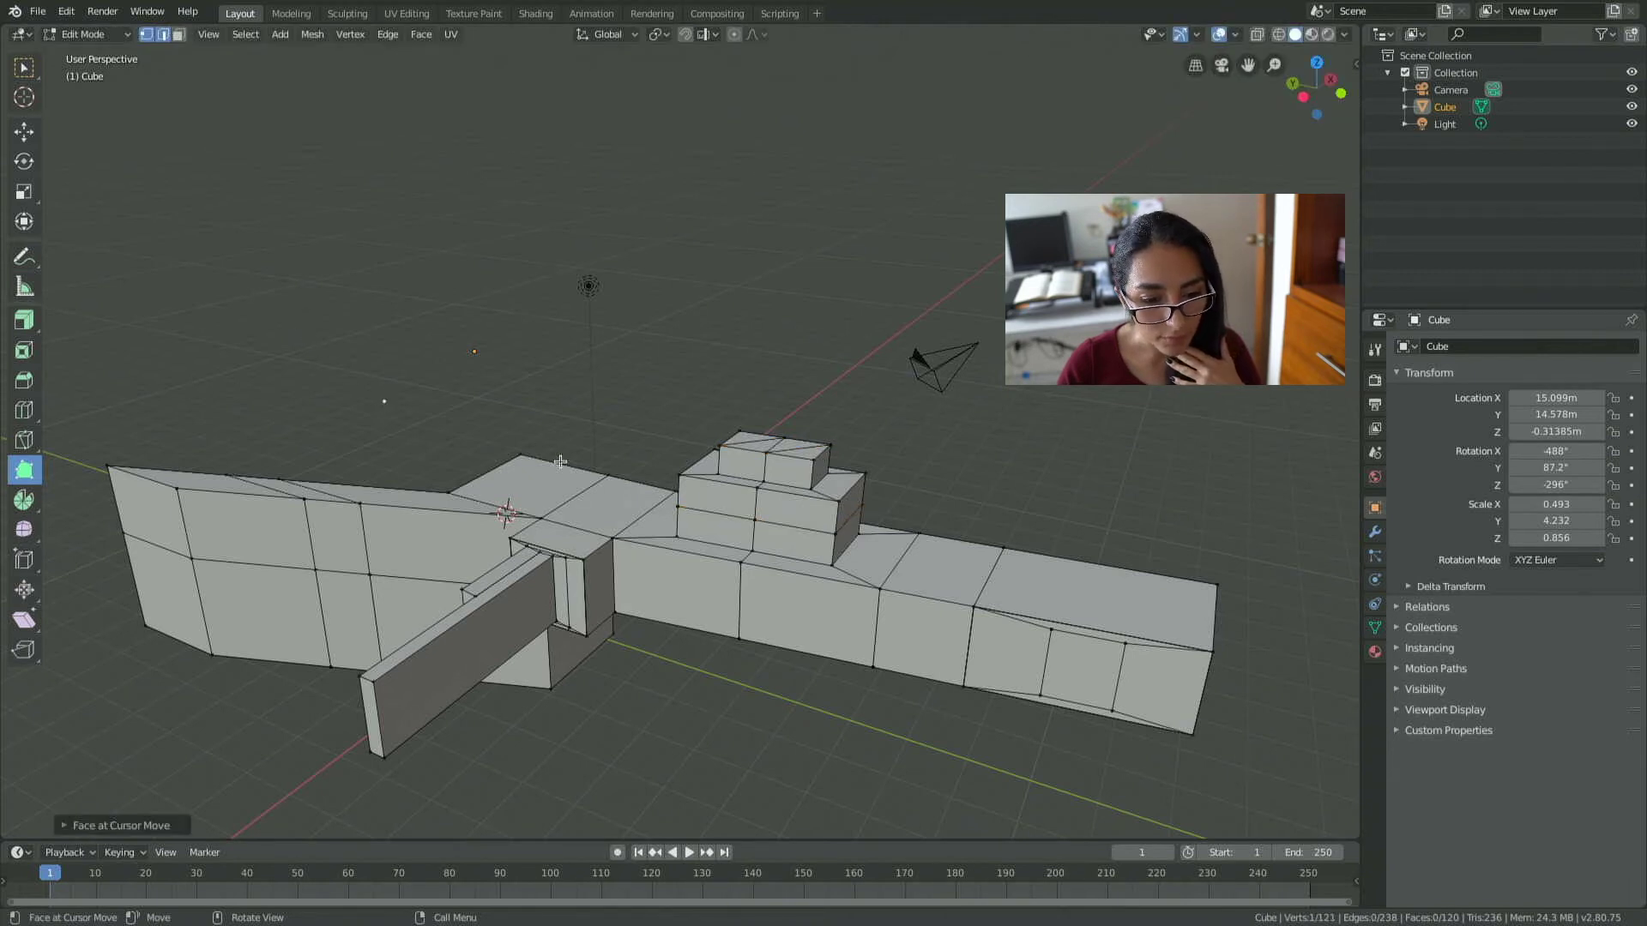
pyautogui.keyDown('ctrl'); pyautogui.click(391, 412); pyautogui.keyUp('ctrl')
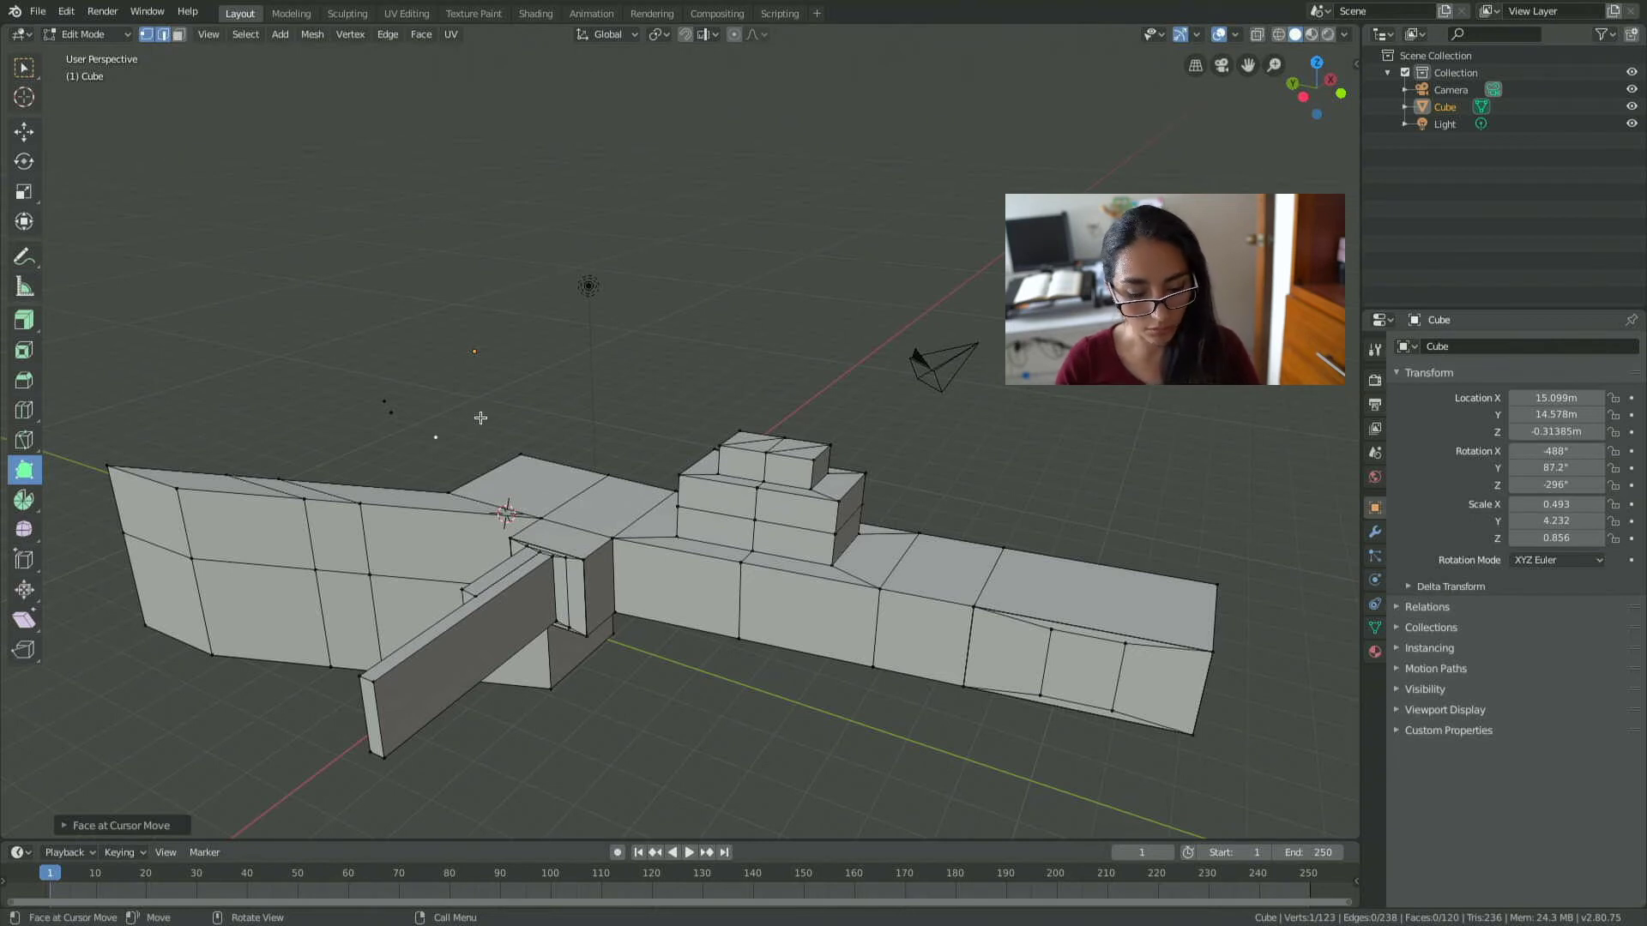
pyautogui.keyDown('ctrl'); pyautogui.click(476, 410); pyautogui.keyUp('ctrl')
pyautogui.keyDown('ctrl'); pyautogui.click(415, 392); pyautogui.keyUp('ctrl')
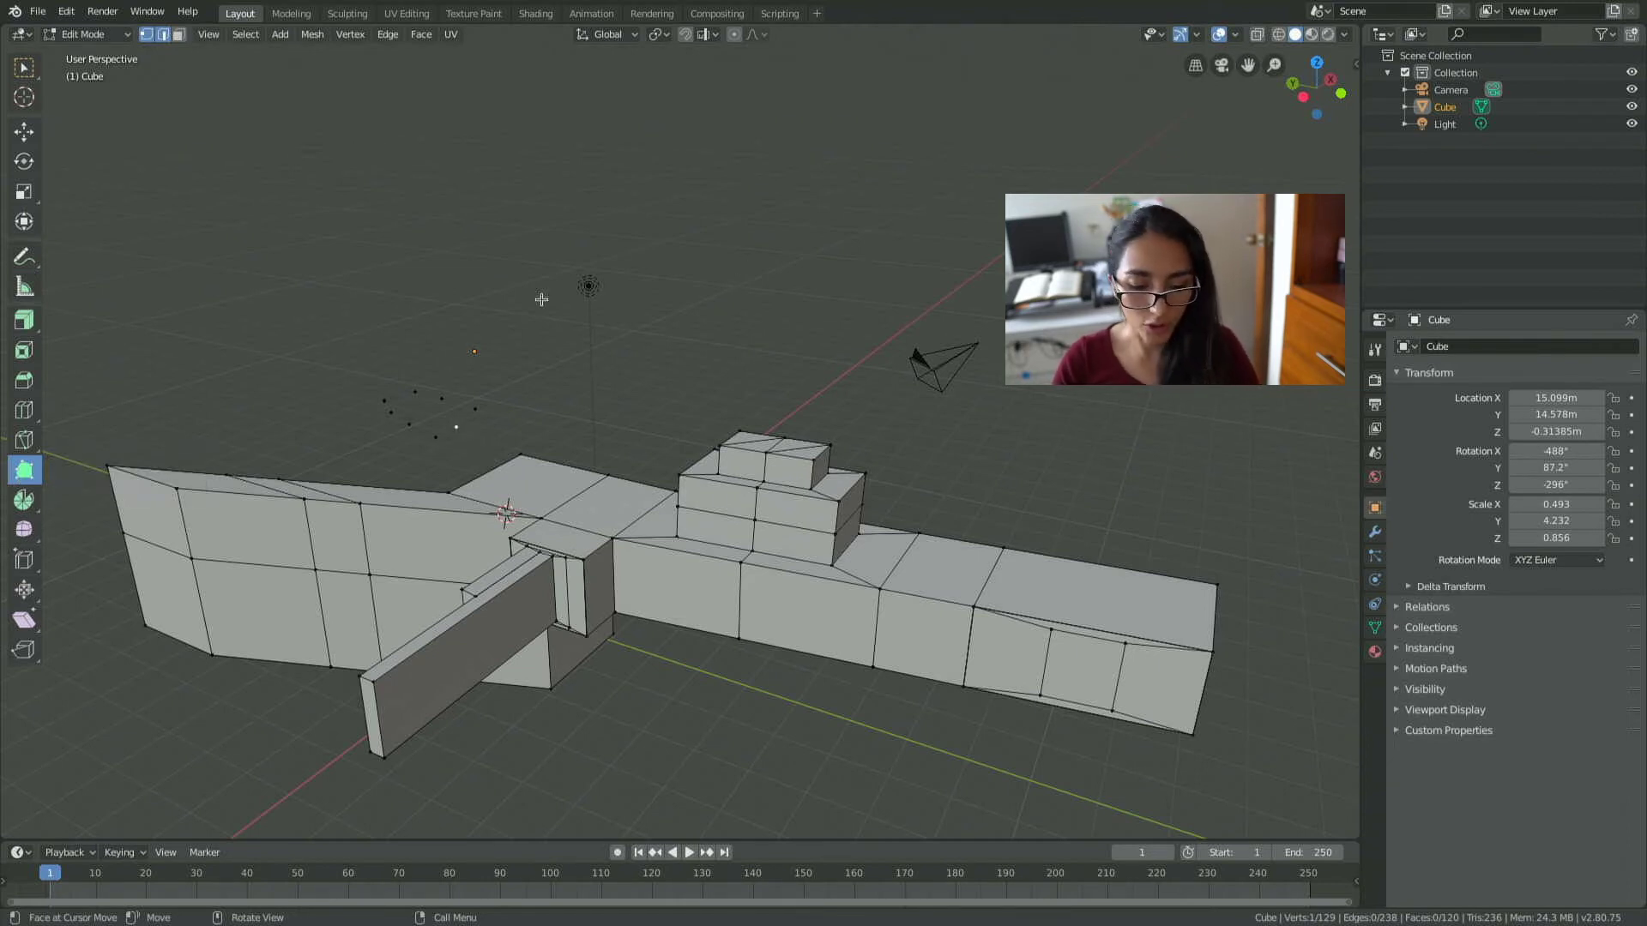
pyautogui.press('z')
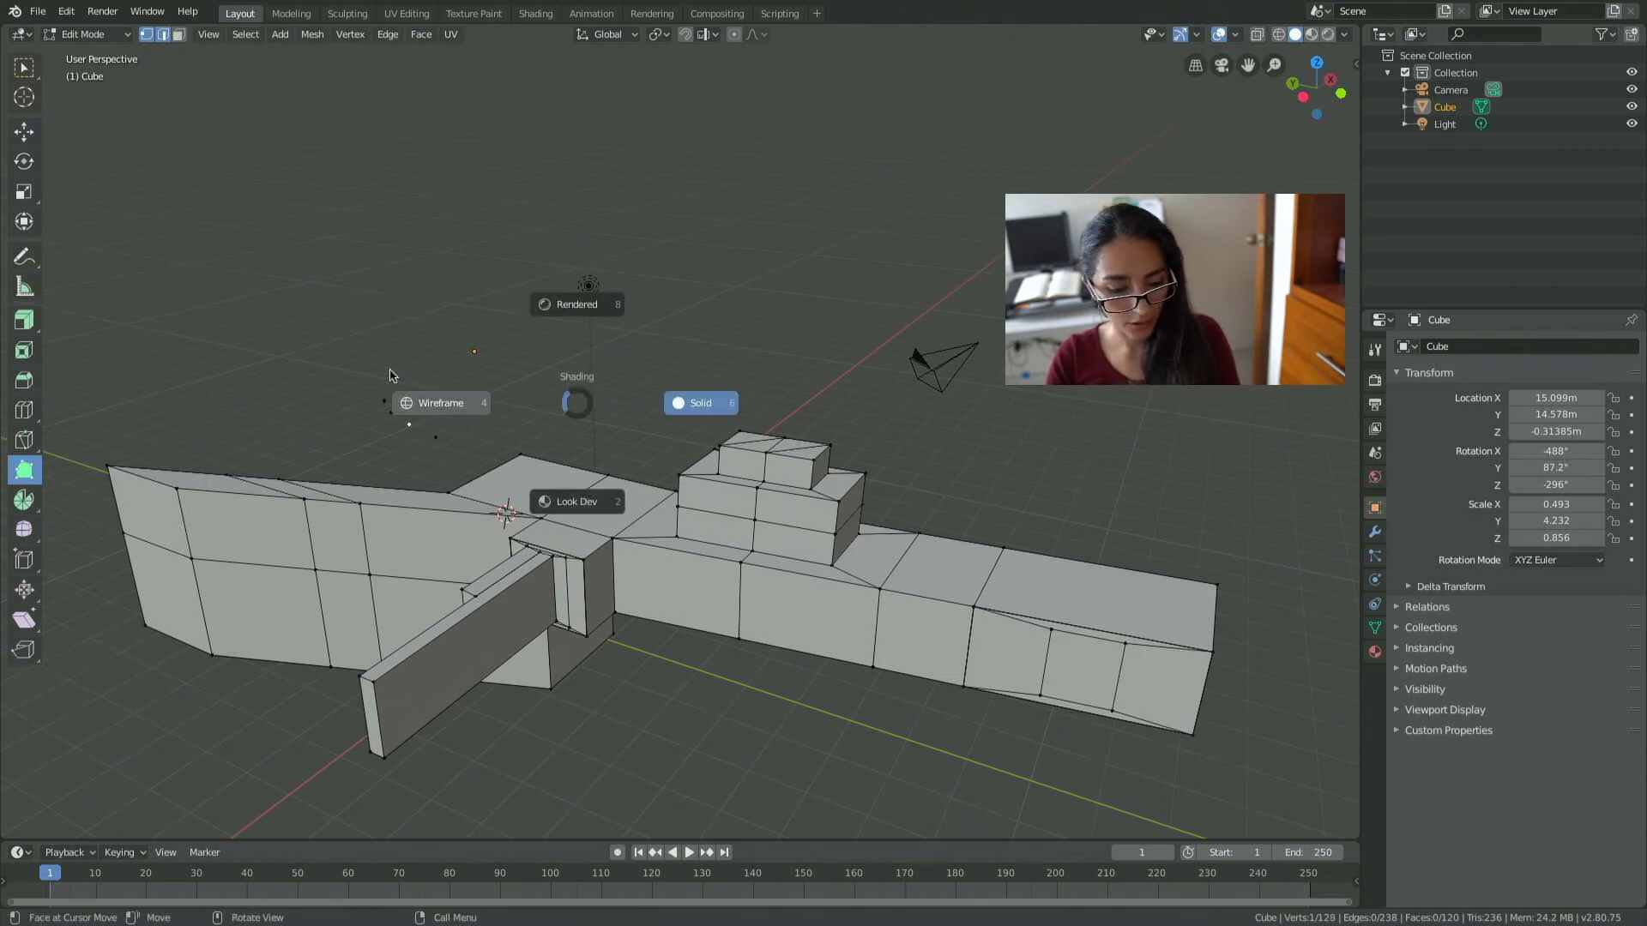
pyautogui.press('Escape')
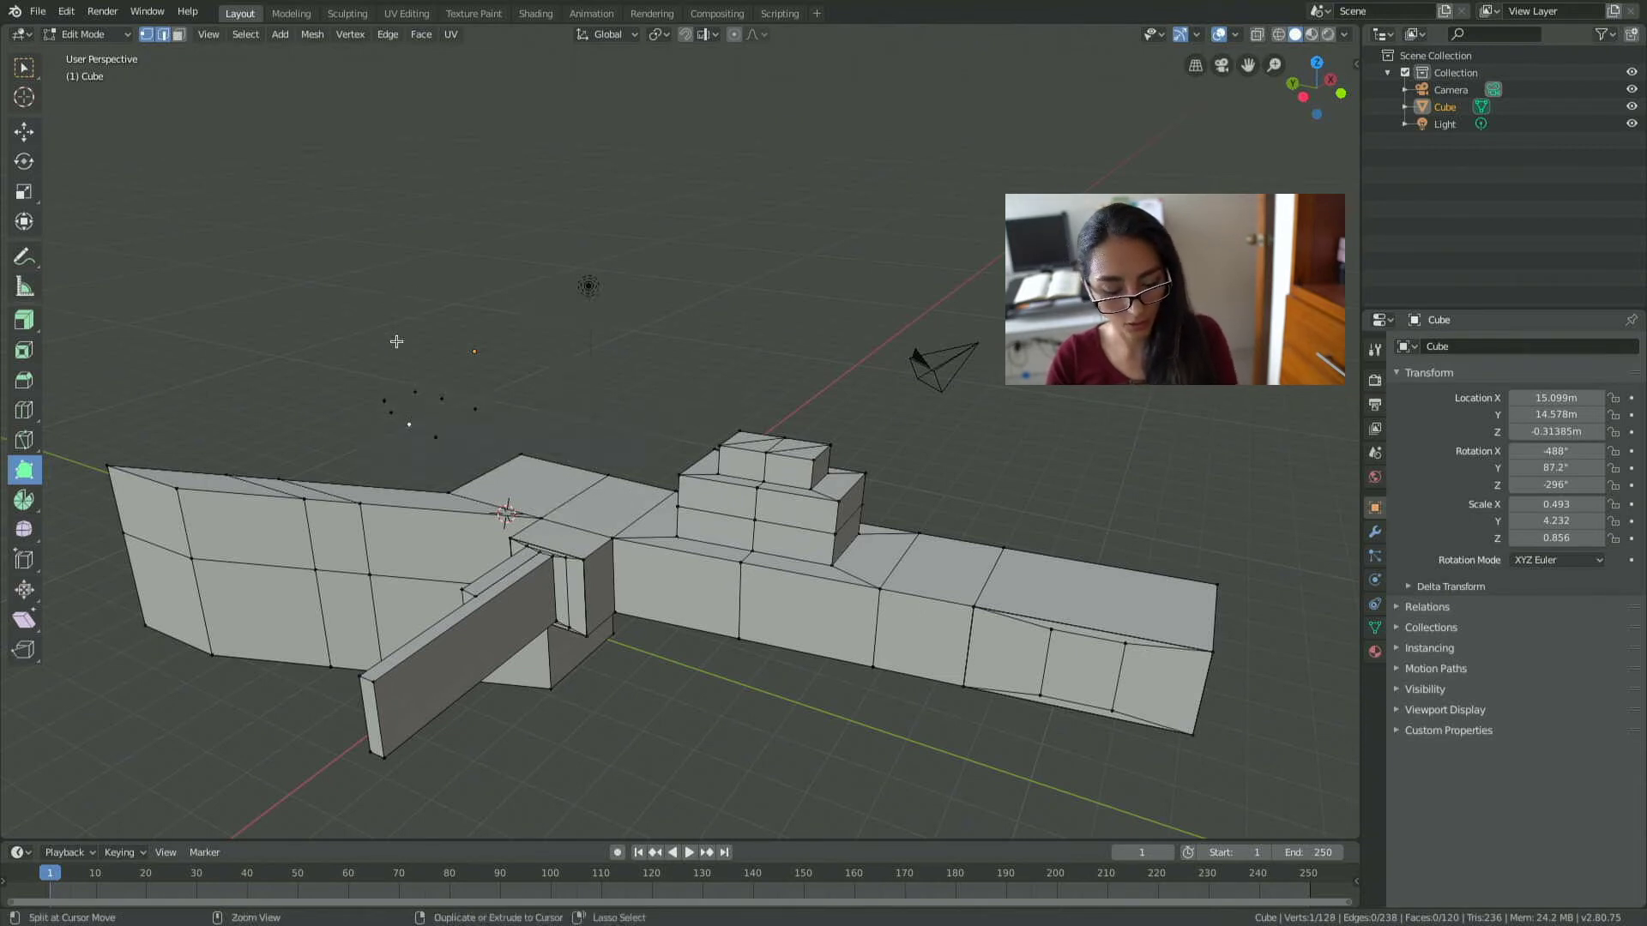
pyautogui.press('ctrl')
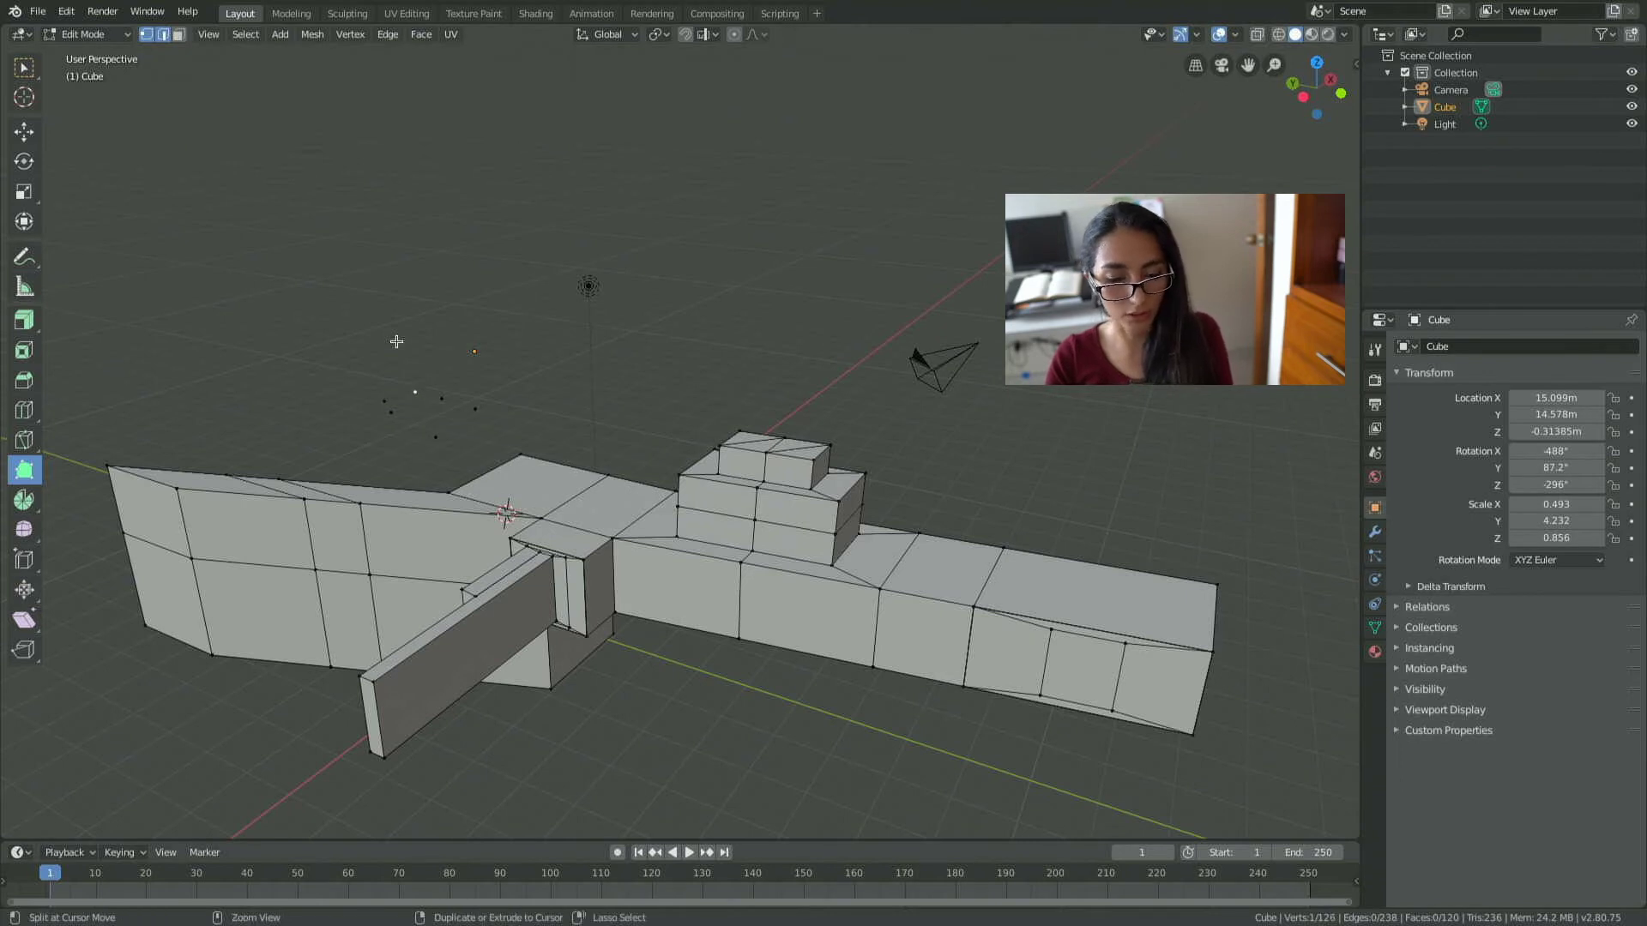
pyautogui.hotkey('ctrl', 'z')
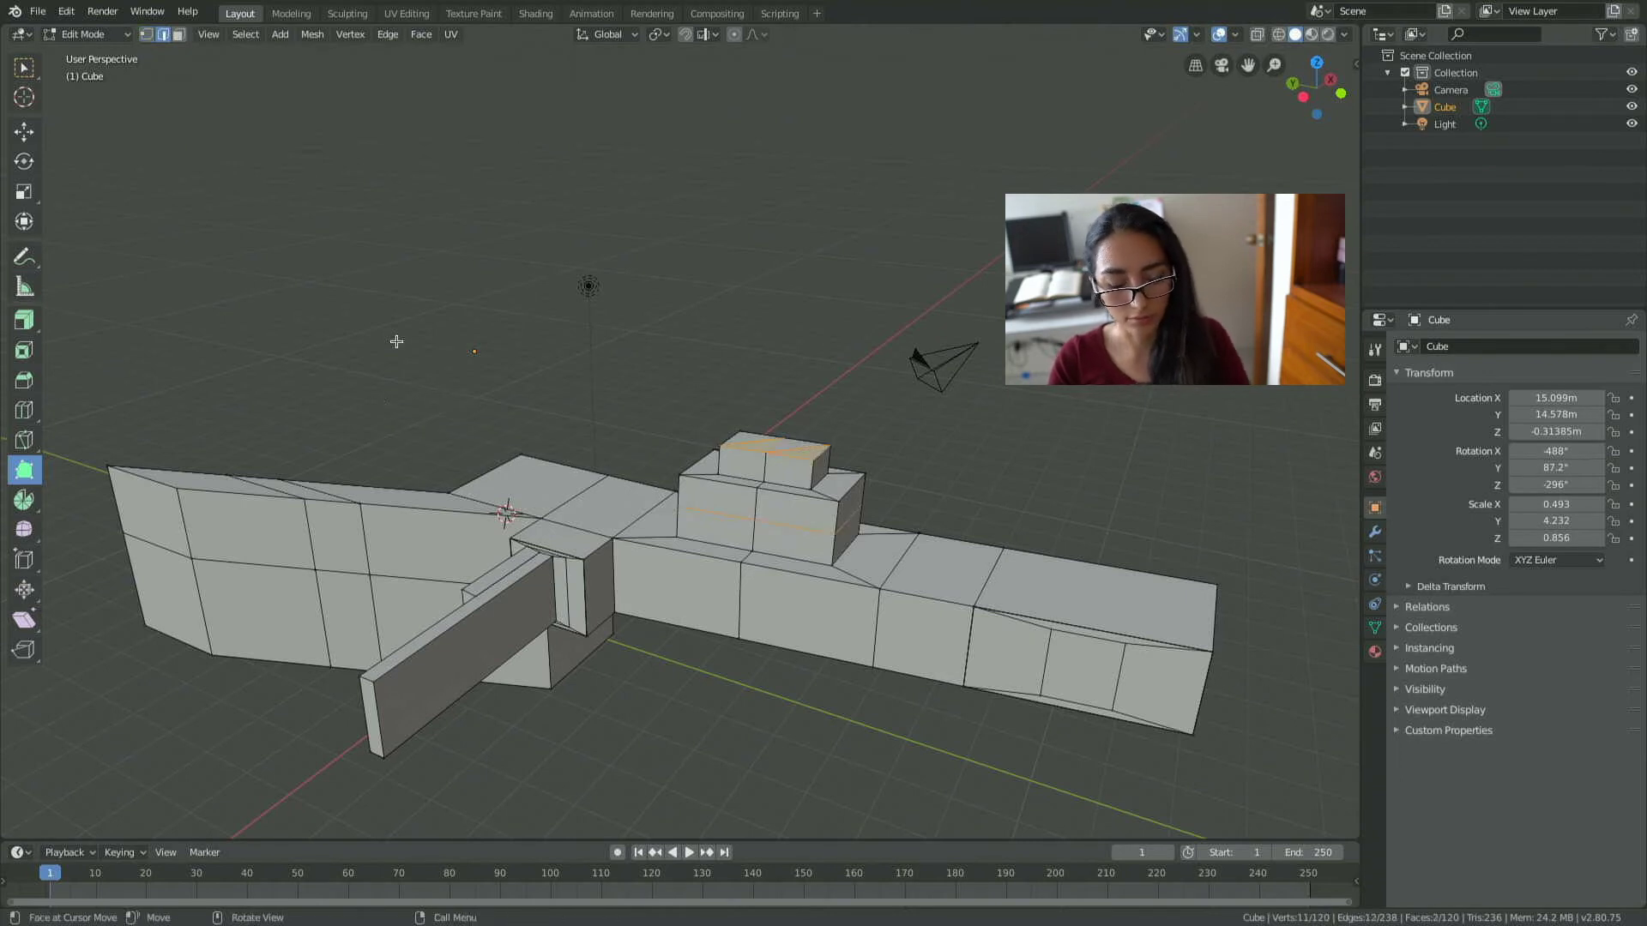
# Spin the top edges around the 3D cursor.
pyautogui.click(24, 510)
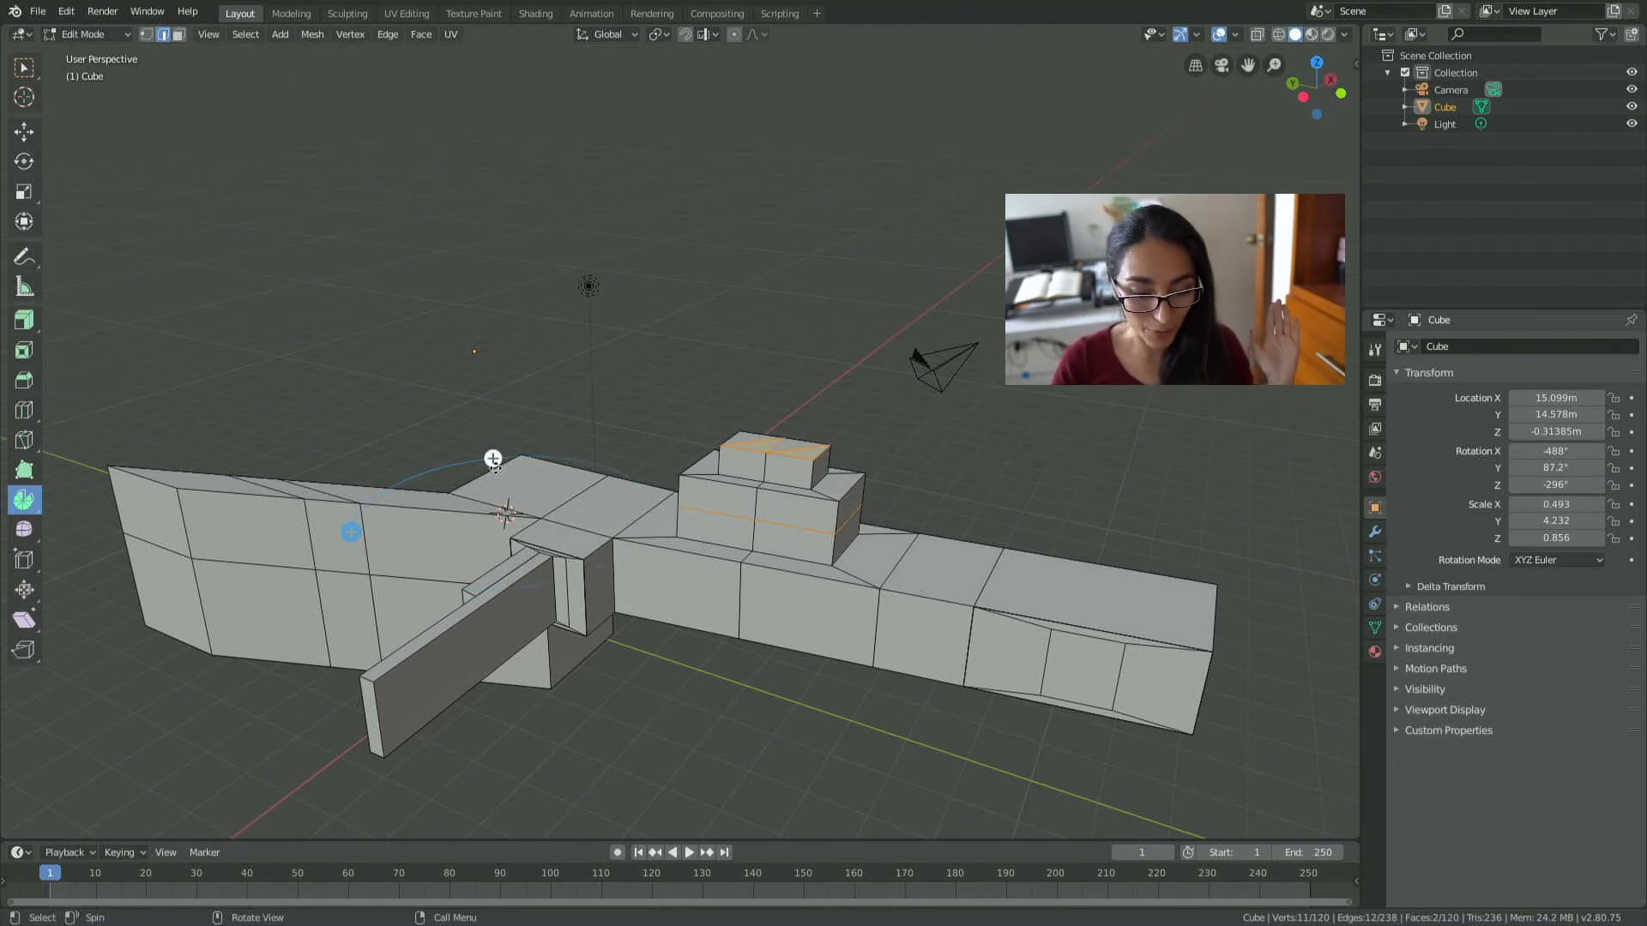
pyautogui.moveTo(492, 458); pyautogui.dragTo(491, 448)
pyautogui.moveTo(445, 437)
pyautogui.mouseDown()
pyautogui.moveTo(486, 477)
pyautogui.moveTo(420, 482)
pyautogui.moveTo(353, 529)
pyautogui.moveTo(478, 580)
pyautogui.moveTo(628, 587)
pyautogui.mouseUp()
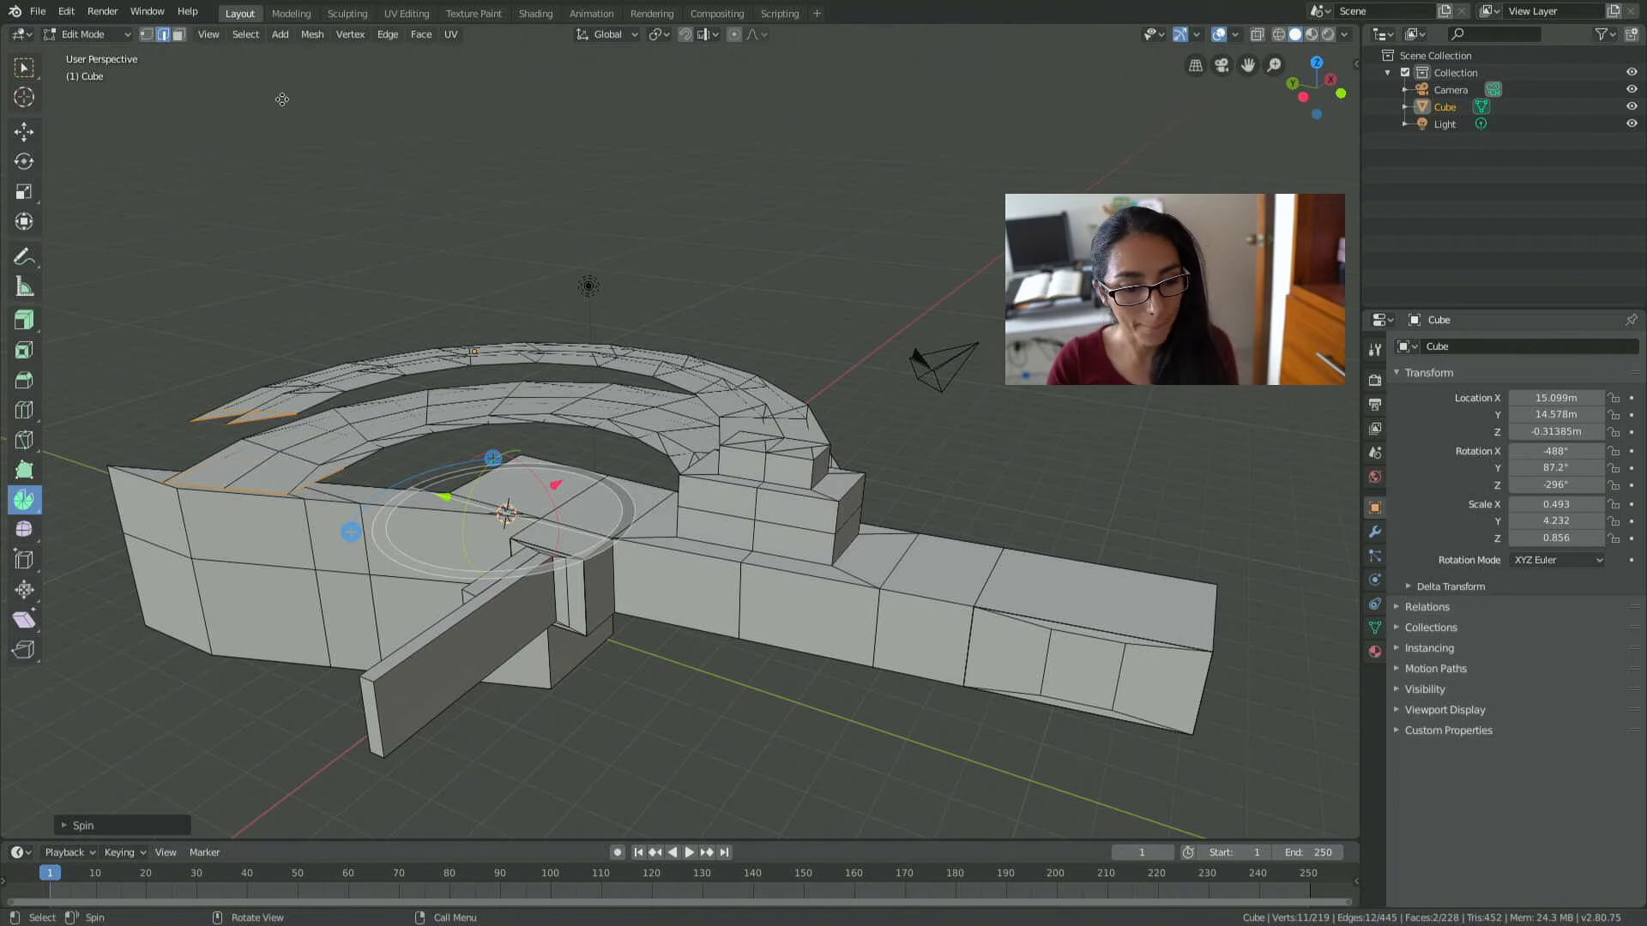
# Clear the edge selection and select the long block's three end faces in face mode.
pyautogui.click(33, 75)
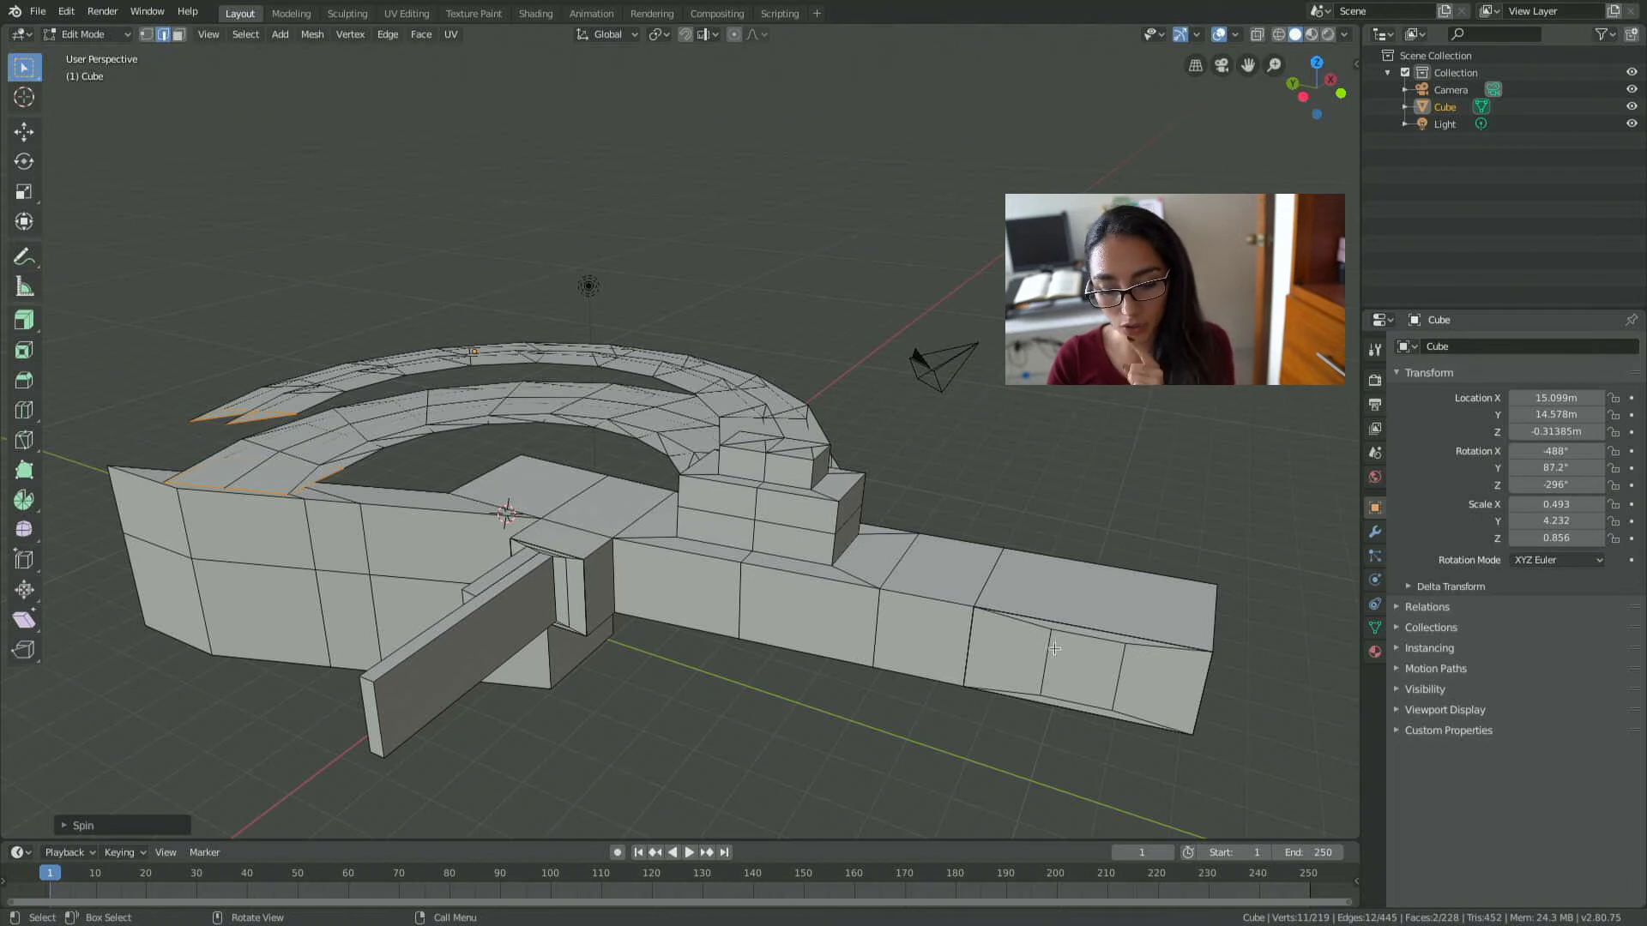
pyautogui.rightClick(1160, 676)
pyautogui.click(1165, 673)
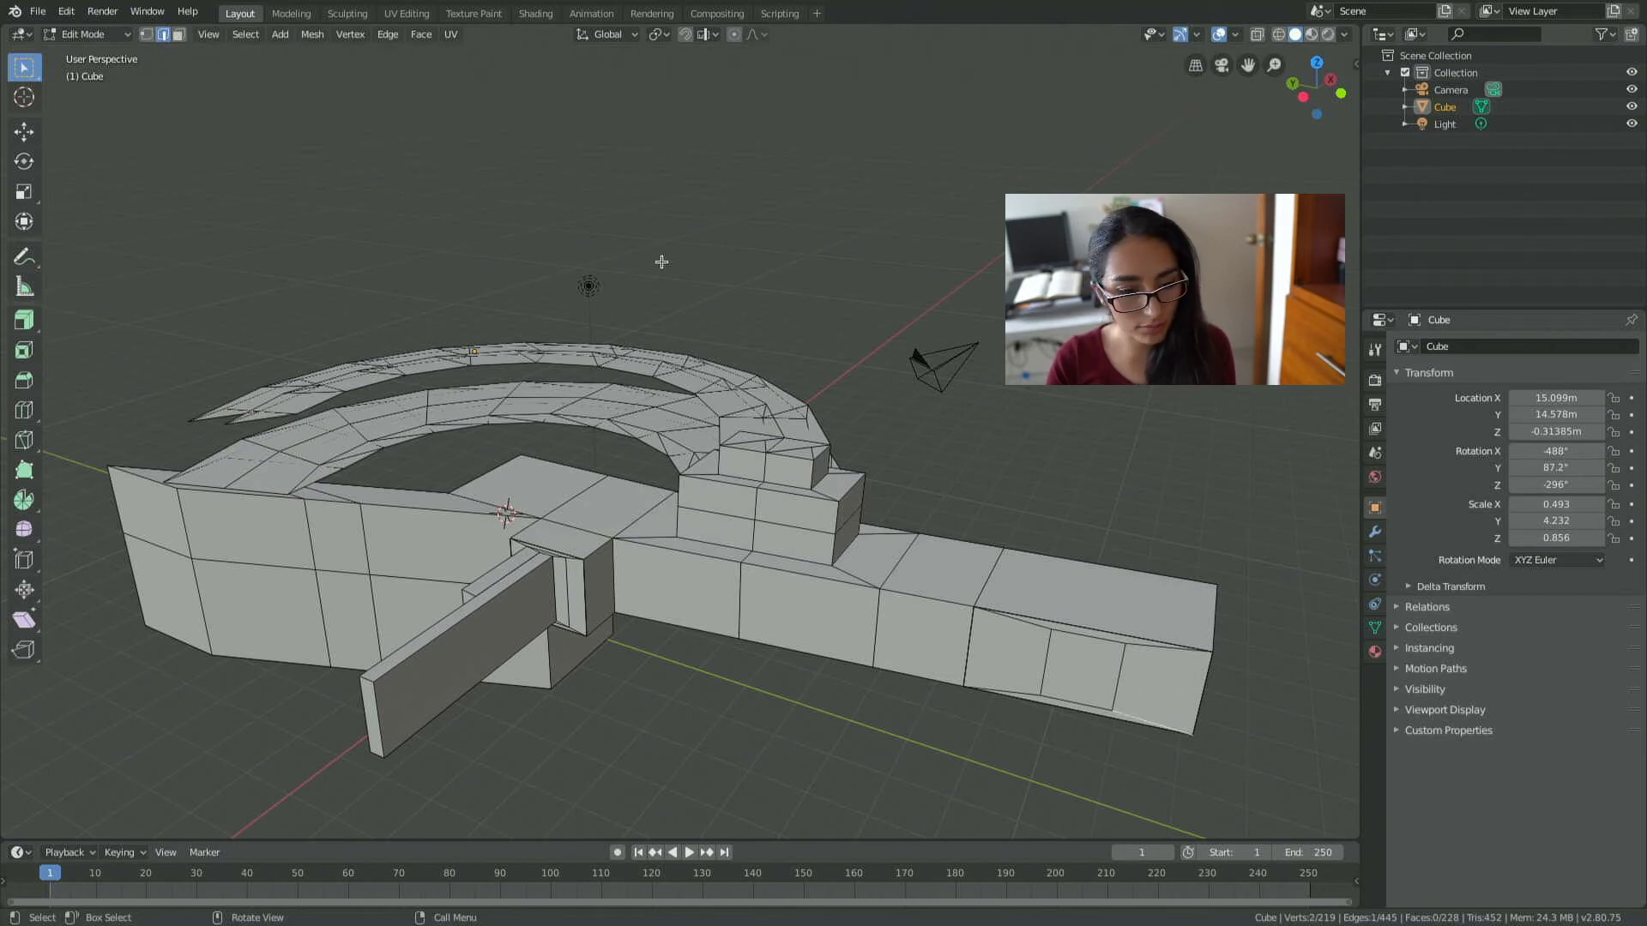
pyautogui.click(180, 39)
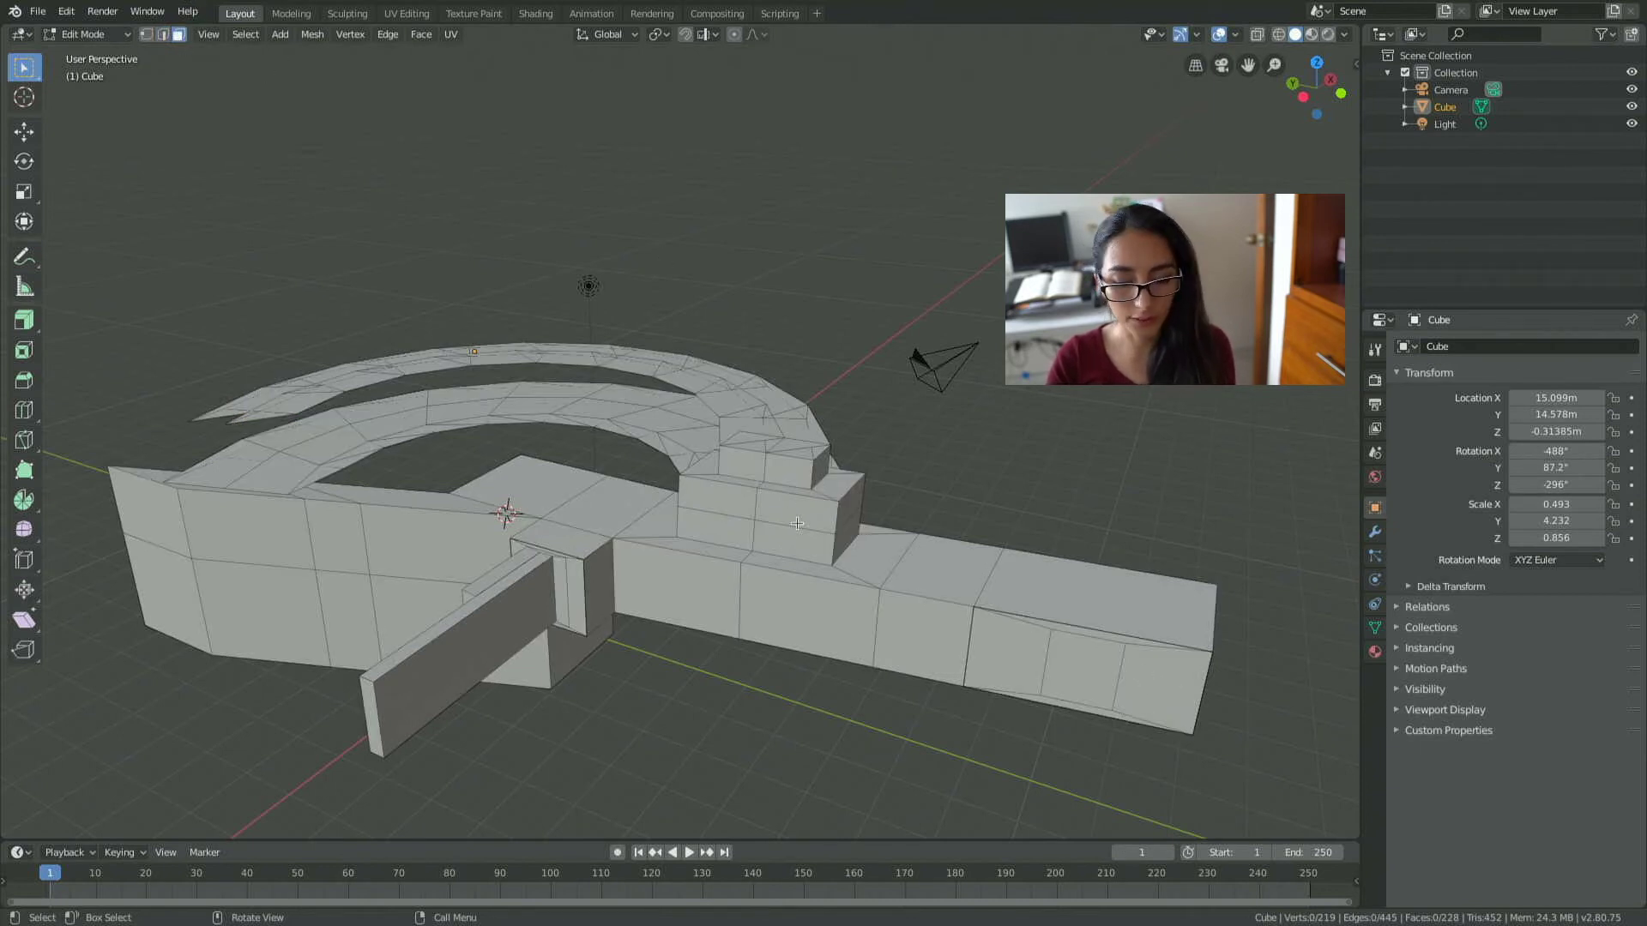
pyautogui.click(1157, 689)
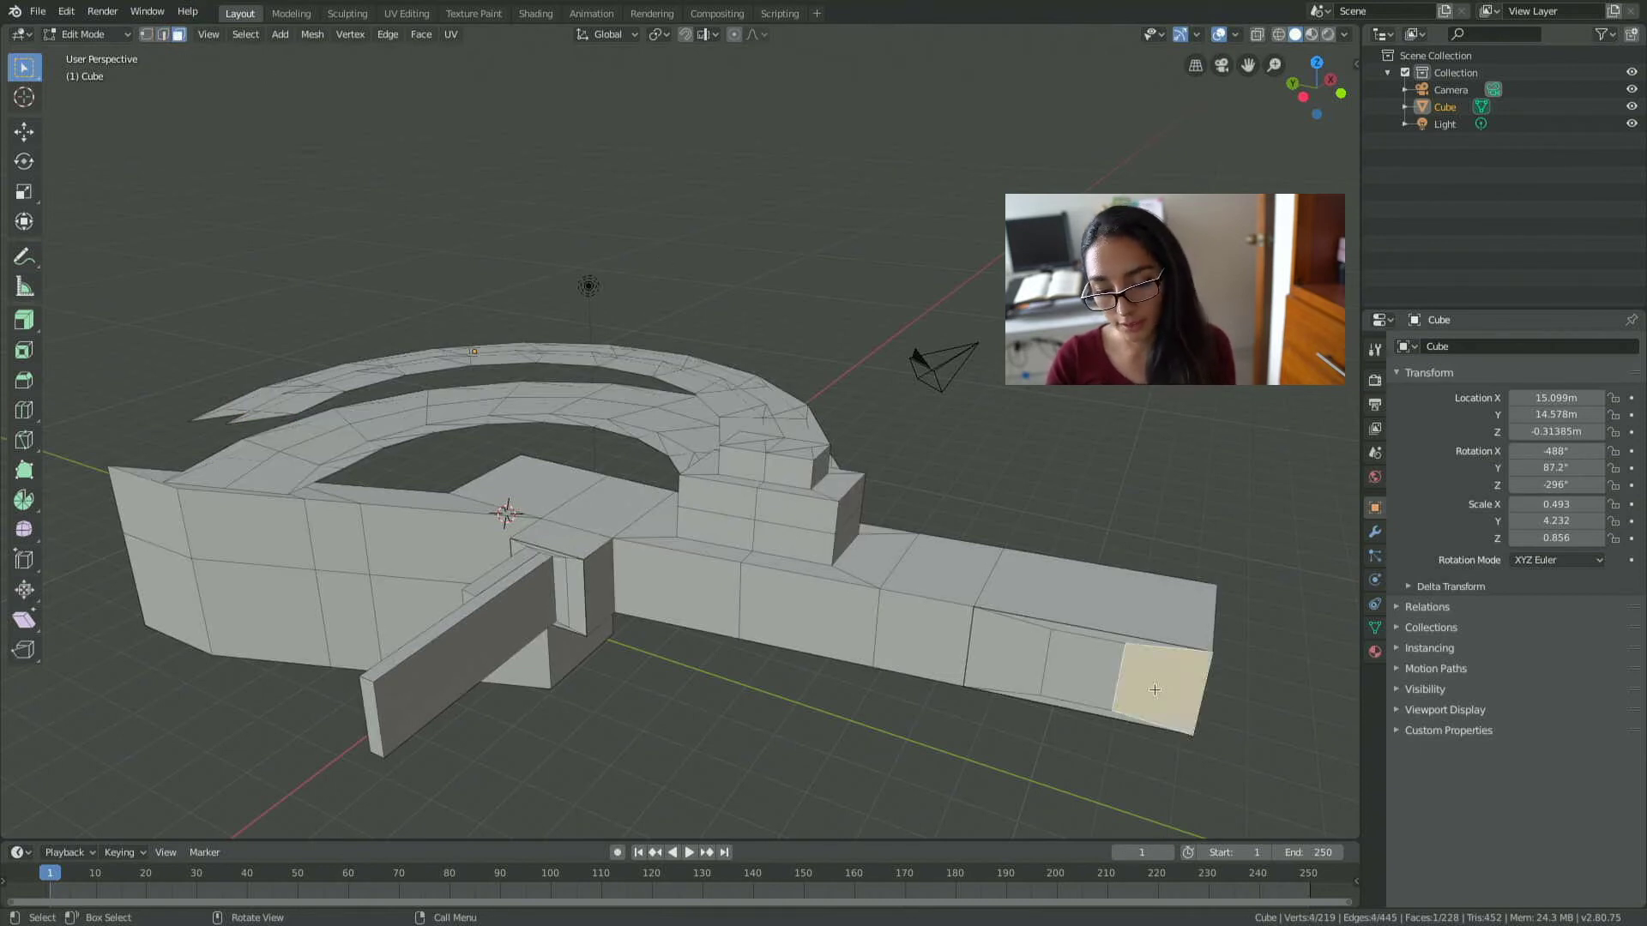
pyautogui.keyDown('shift'); pyautogui.click(1074, 683); pyautogui.keyUp('shift')
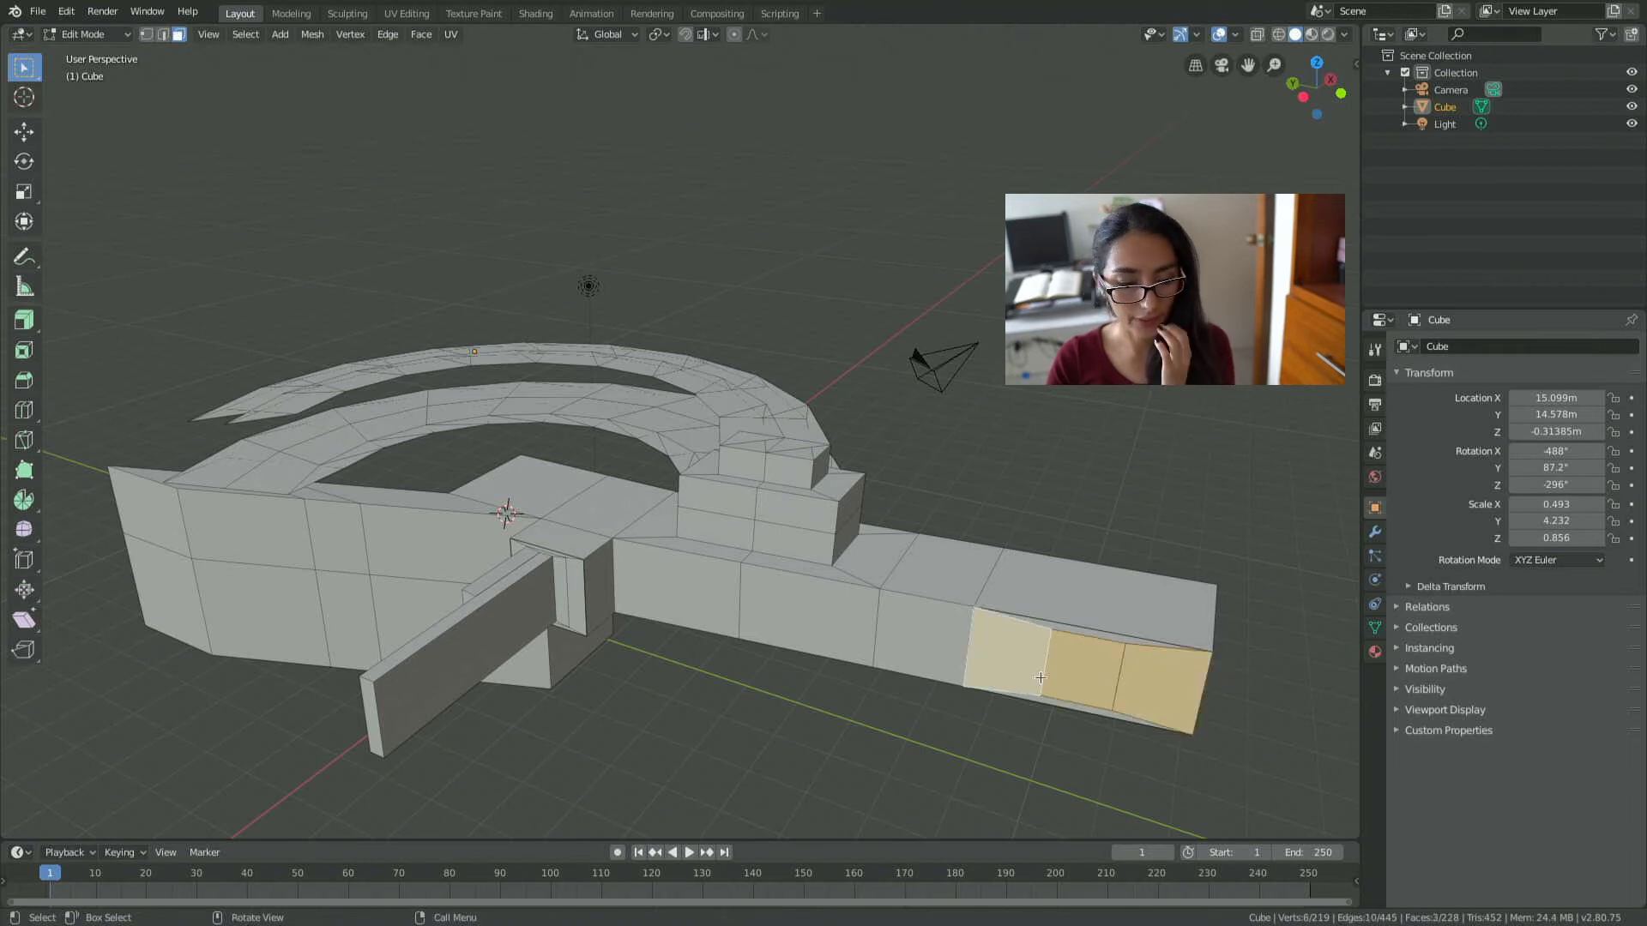
# Spin the three end faces 360° around the 3D cursor into a closed octagonal ring.
pyautogui.click(25, 501)
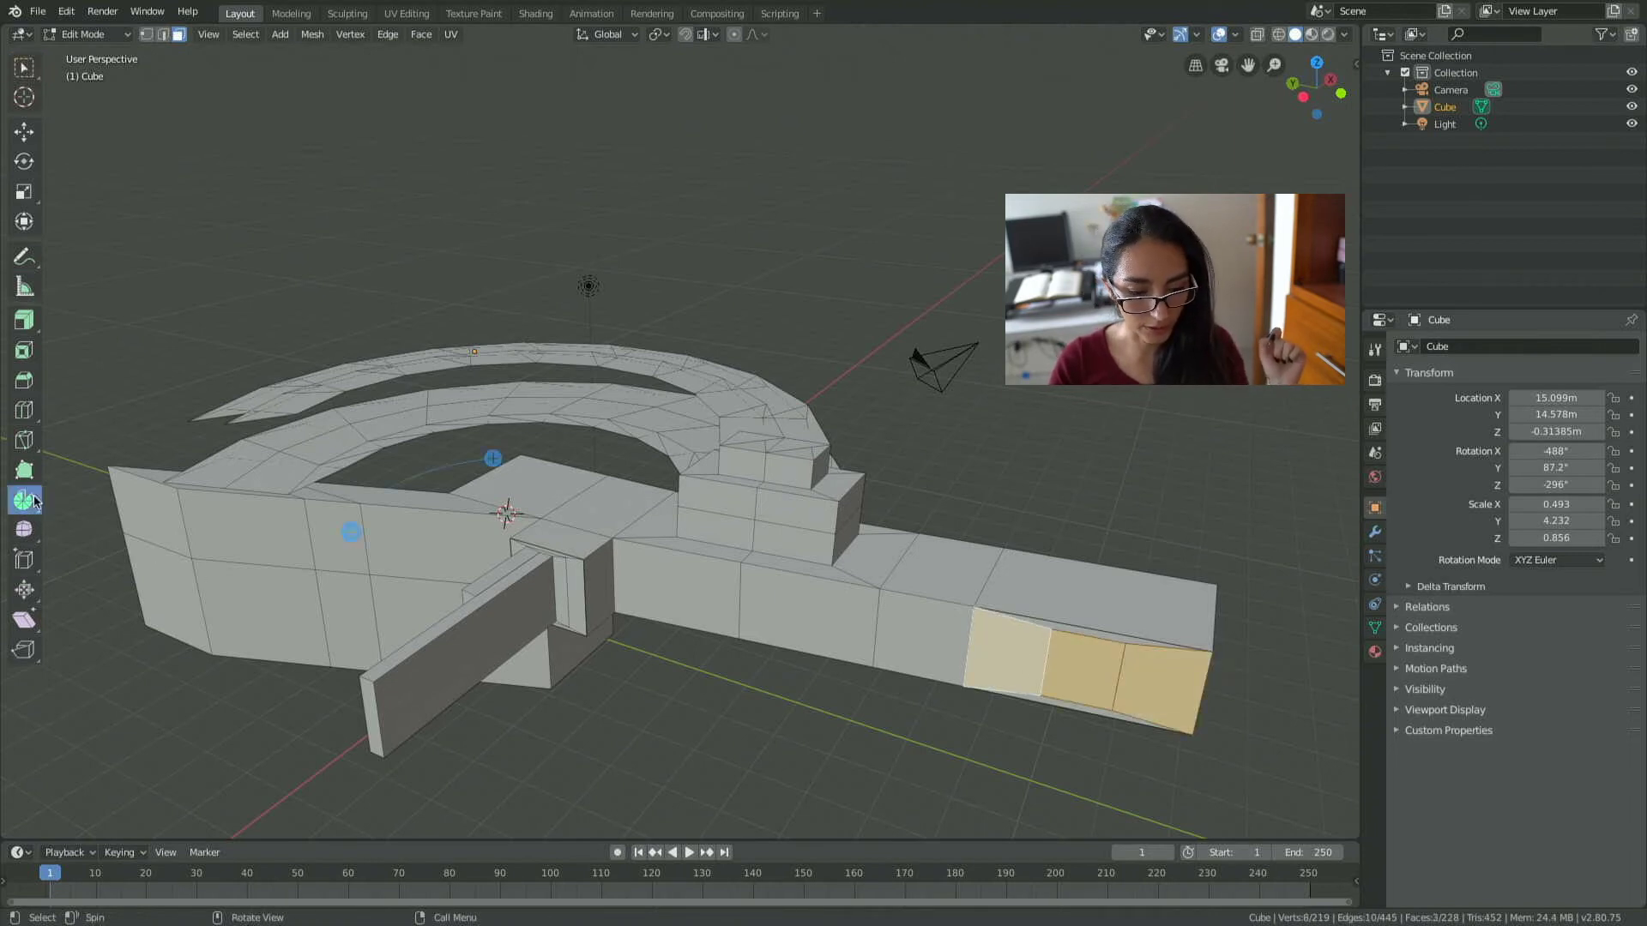
pyautogui.moveTo(493, 458)
pyautogui.mouseDown()
pyautogui.moveTo(549, 504)
pyautogui.moveTo(535, 500)
pyautogui.mouseUp()
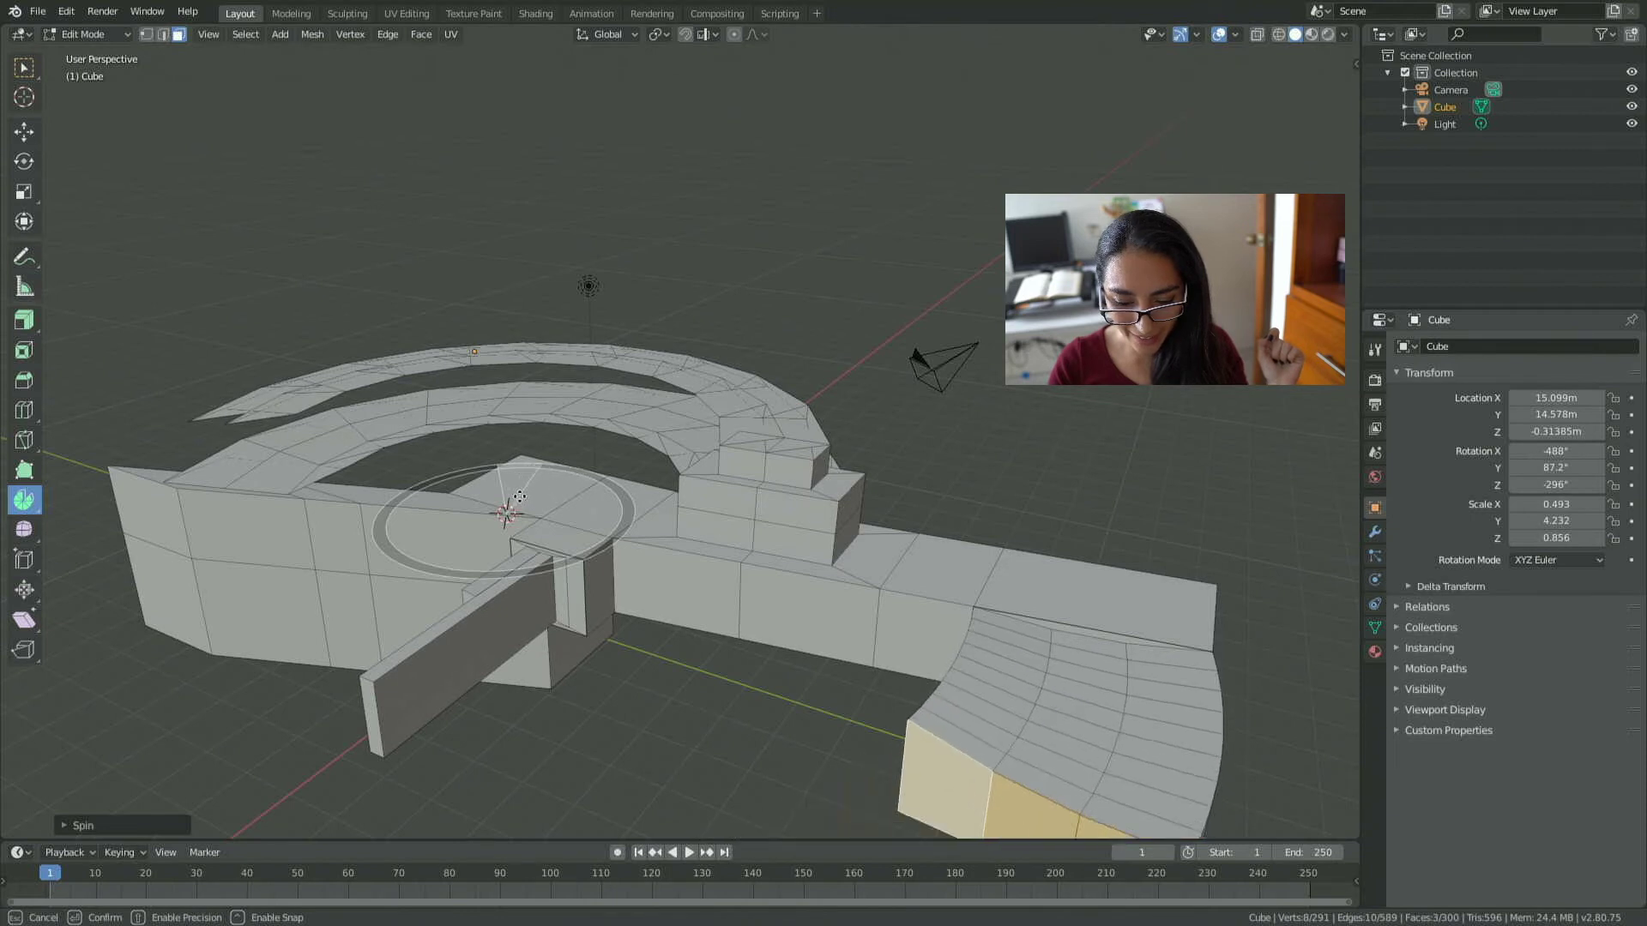
pyautogui.moveTo(535, 499); pyautogui.dragTo(830, 576)
pyautogui.scroll(-1, 830, 576)
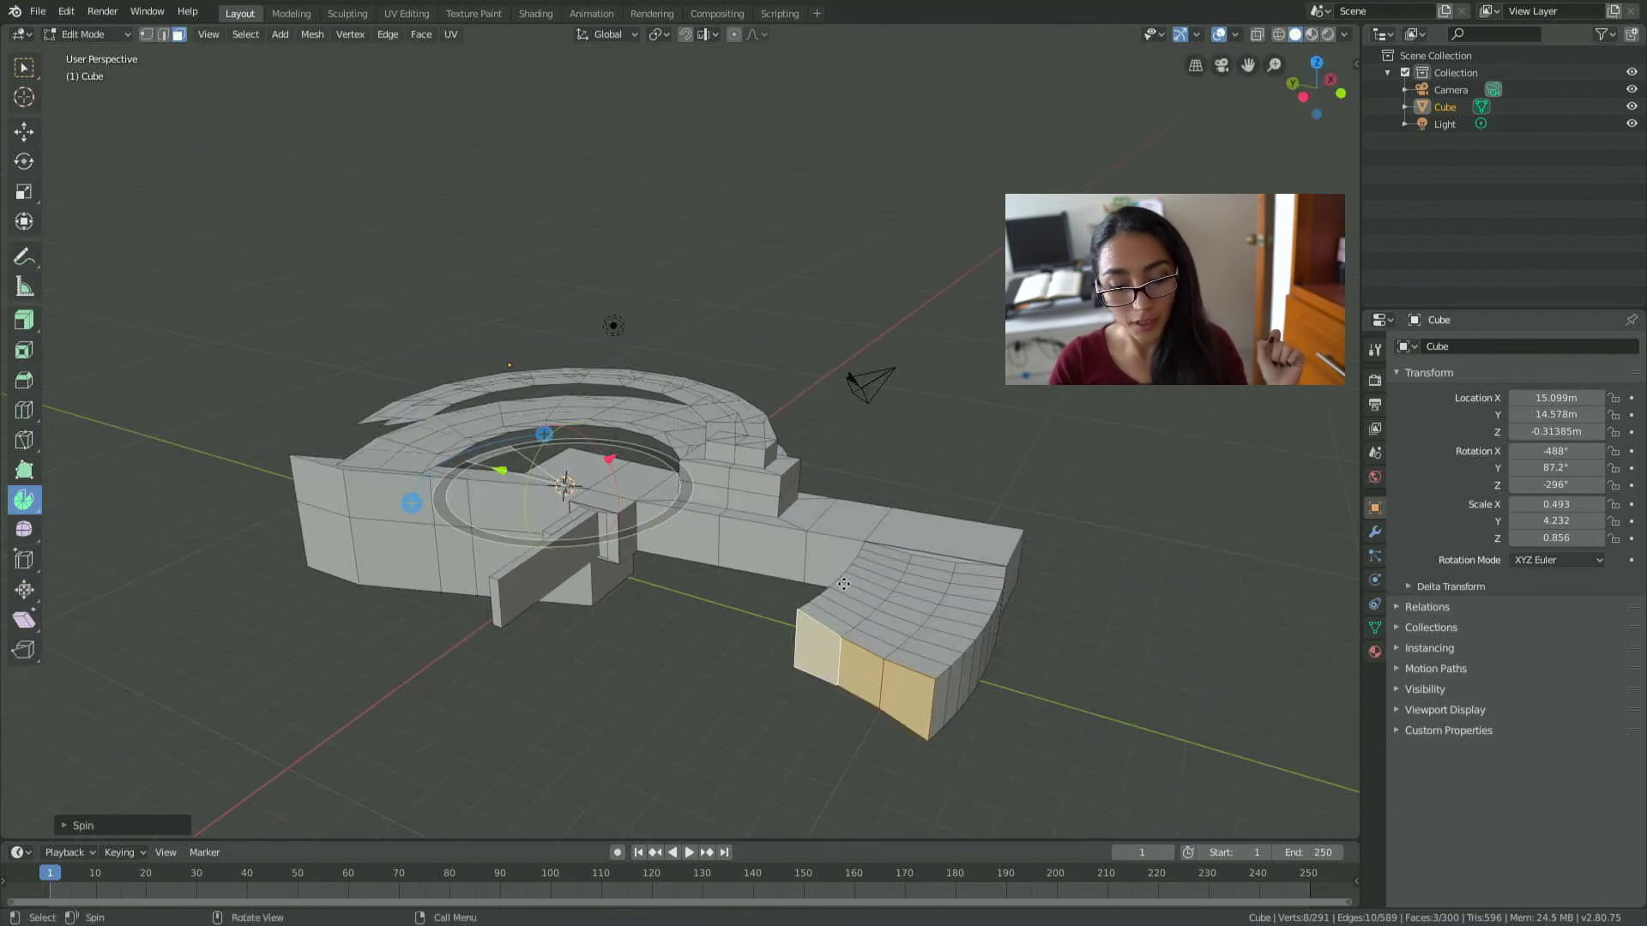
pyautogui.scroll(-2, 695, 455)
pyautogui.moveTo(669, 445)
pyautogui.mouseDown()
pyautogui.moveTo(643, 506)
pyautogui.moveTo(533, 456)
pyautogui.mouseUp()
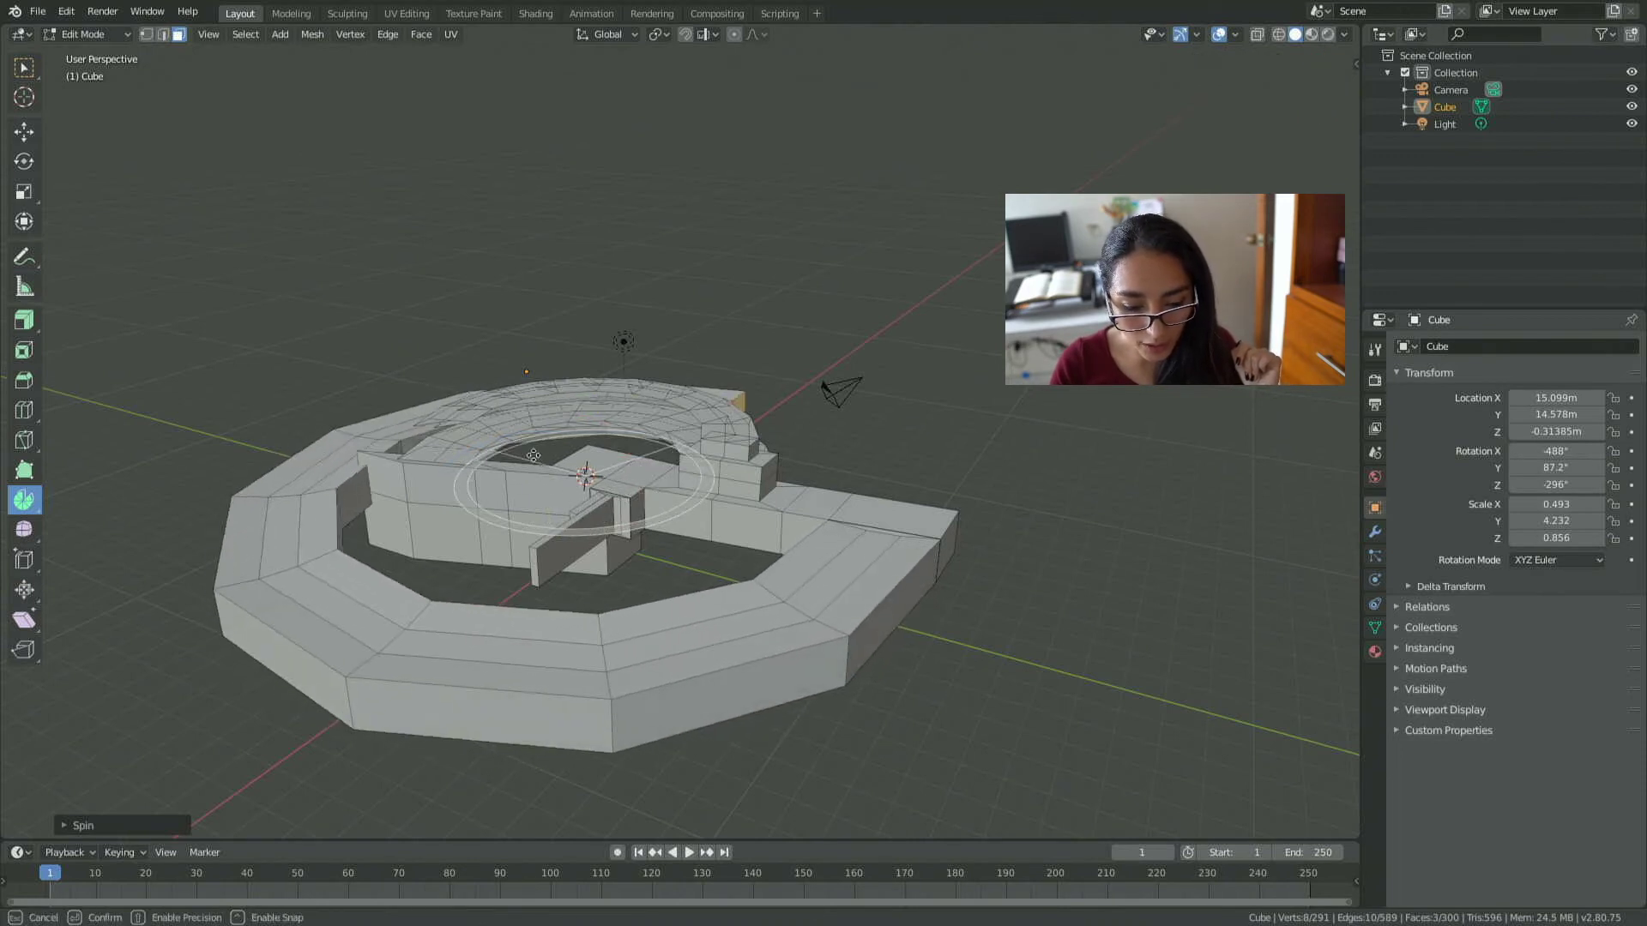
pyautogui.moveTo(533, 455); pyautogui.dragTo(506, 489)
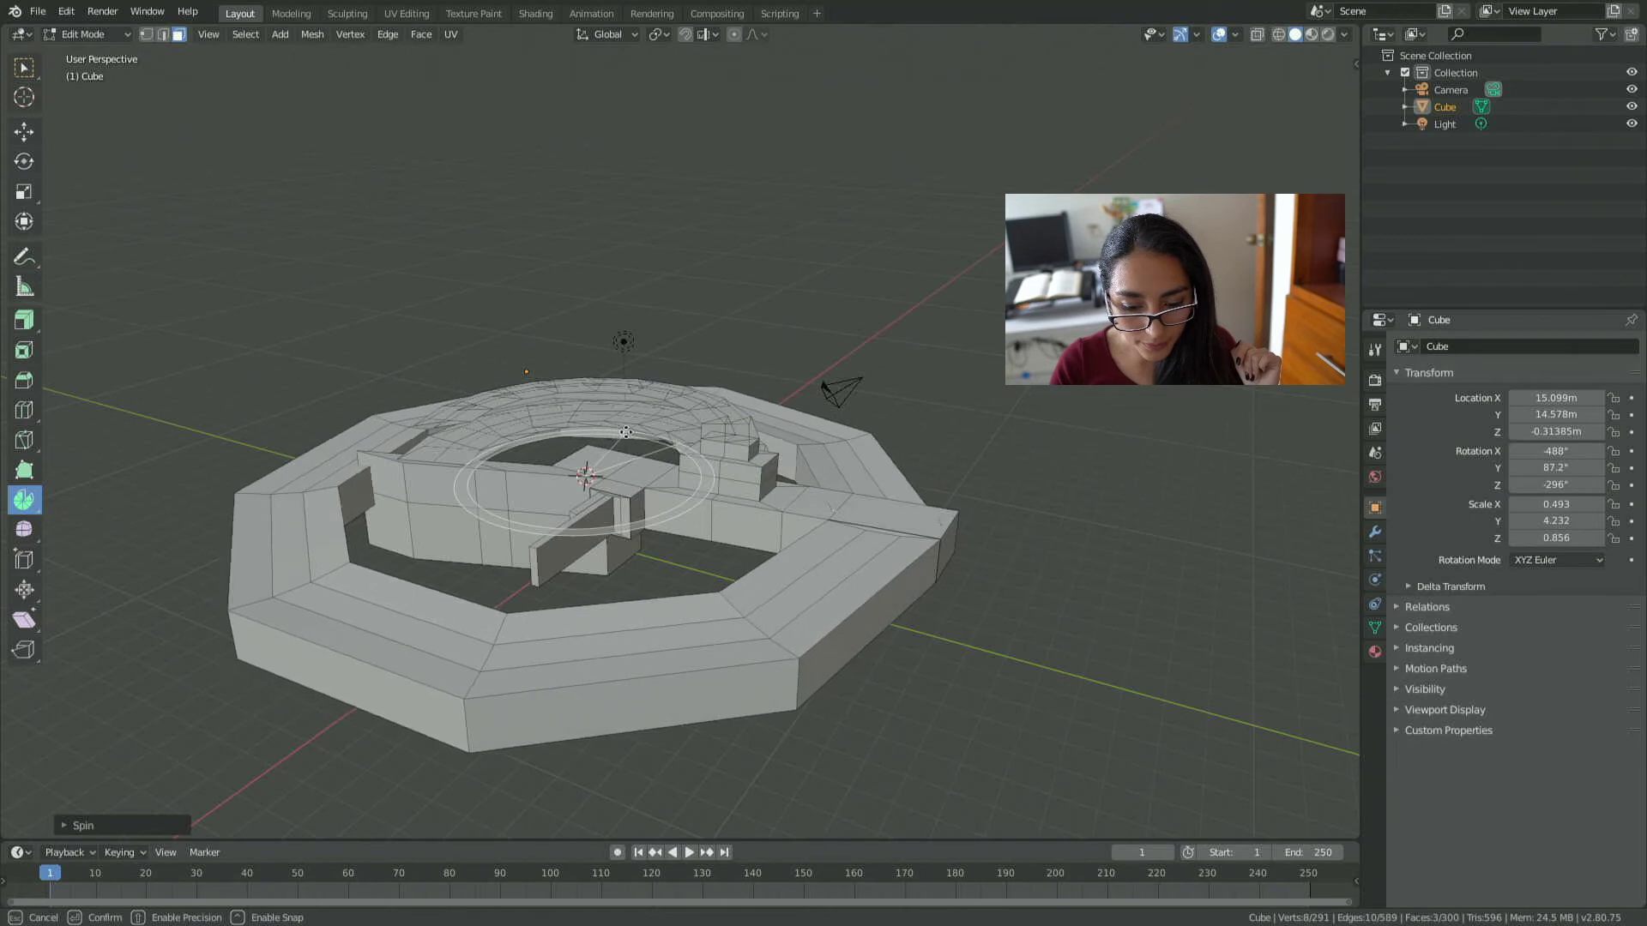
pyautogui.click(28, 539)
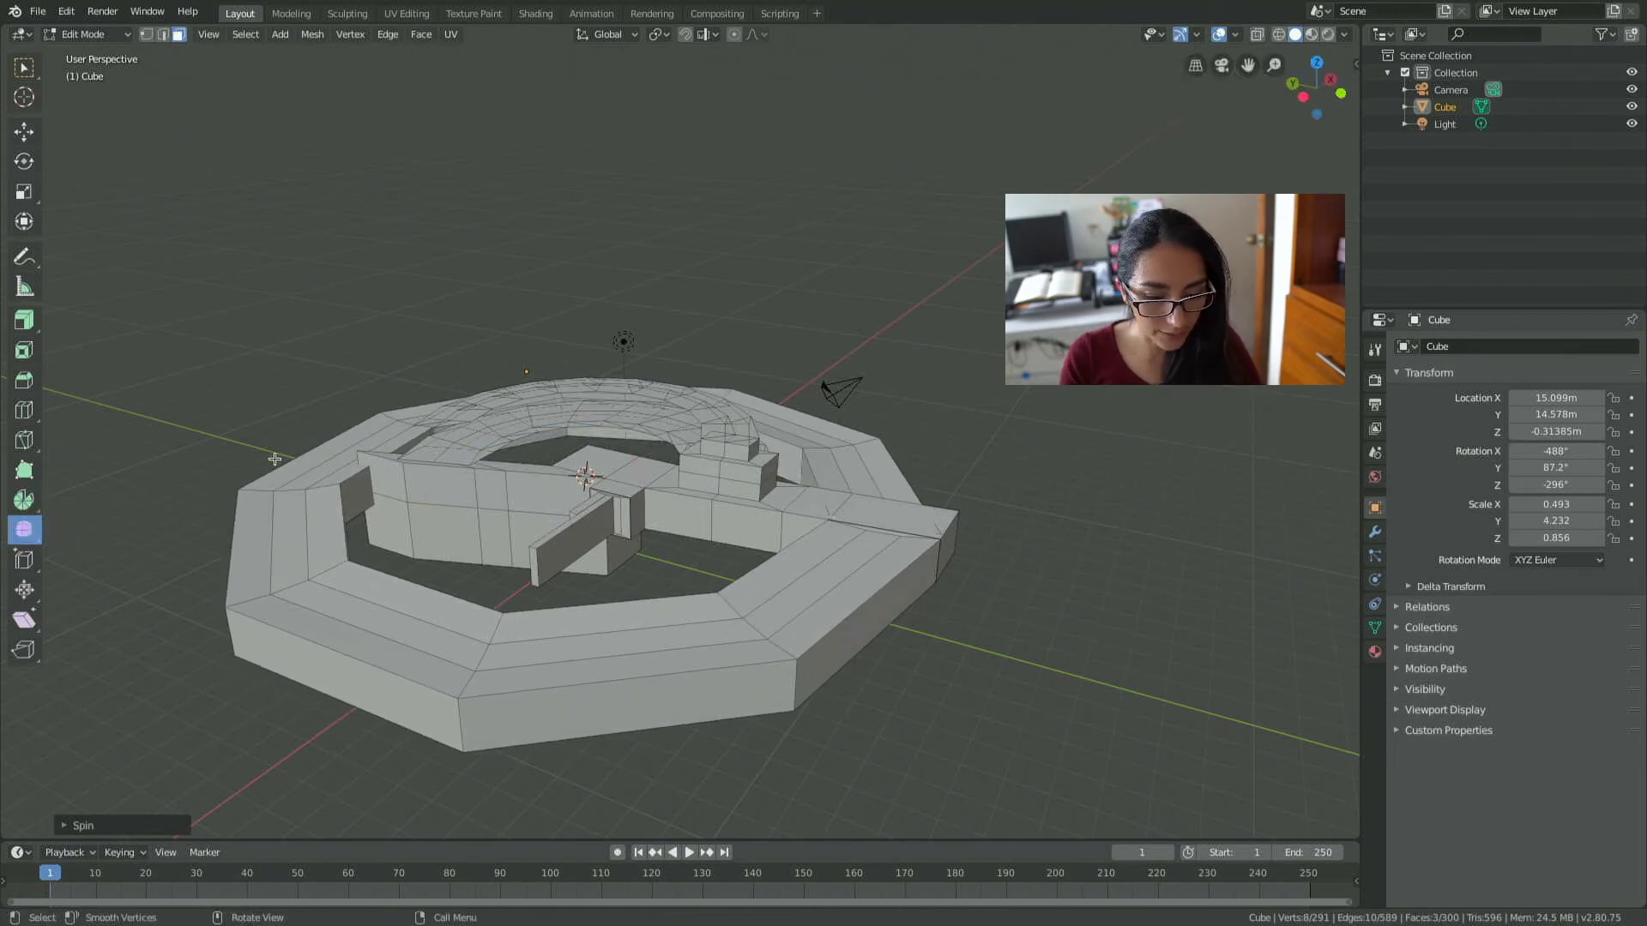
# Smooth the outer wall faces on the ring's left side.
pyautogui.click(319, 504)
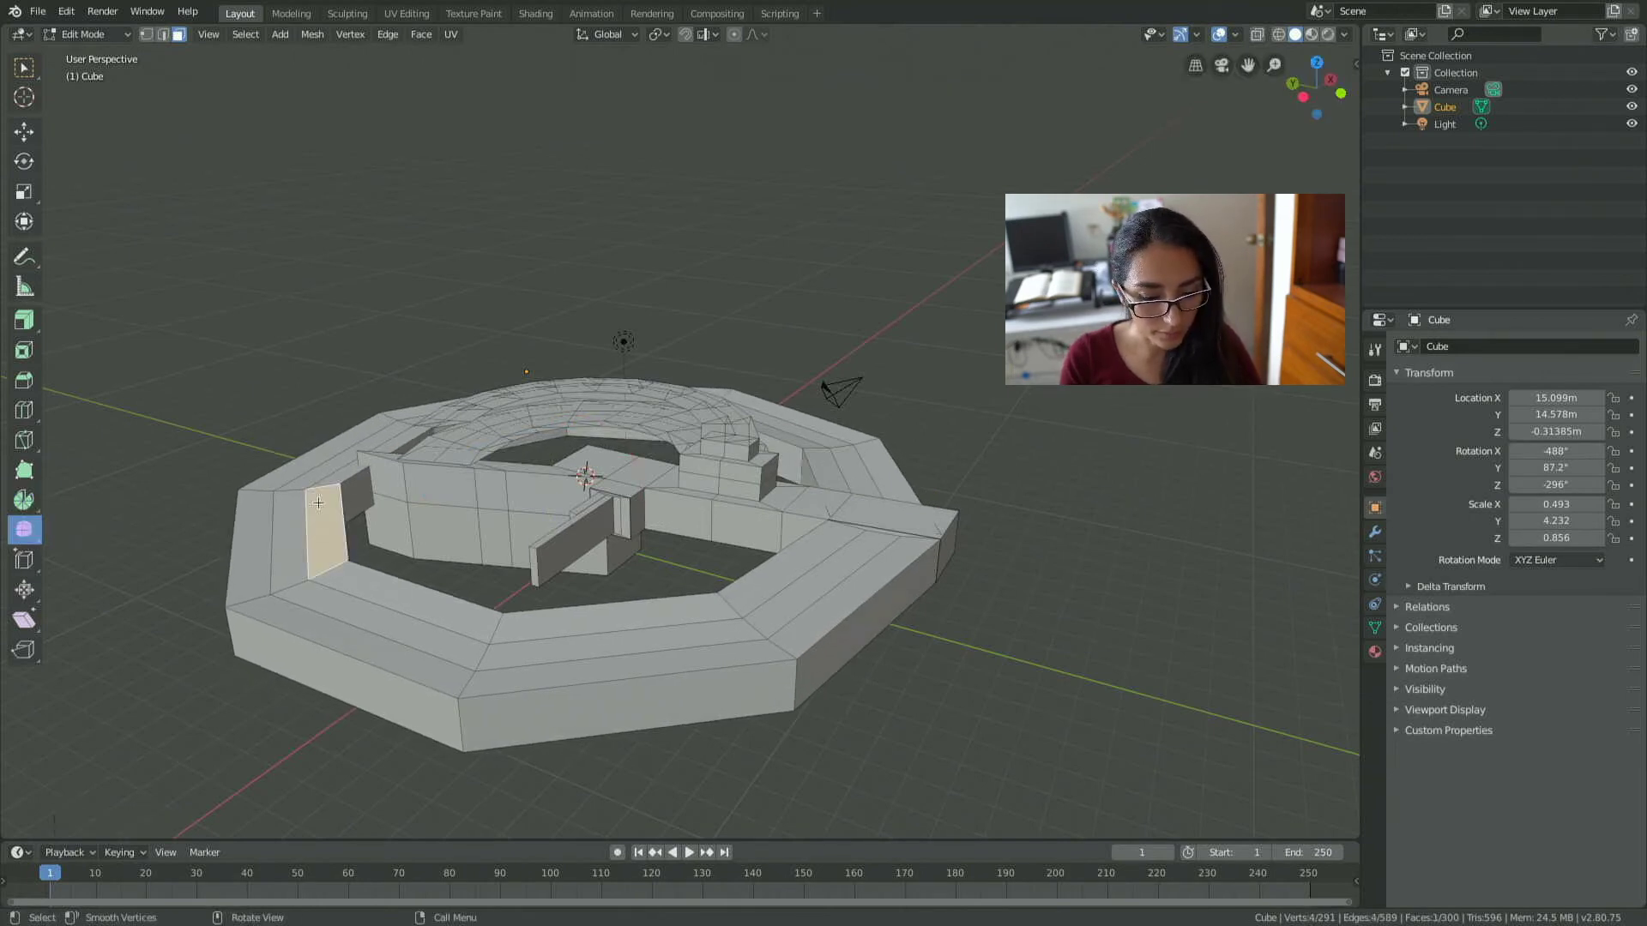
pyautogui.moveTo(322, 514); pyautogui.dragTo(324, 520)
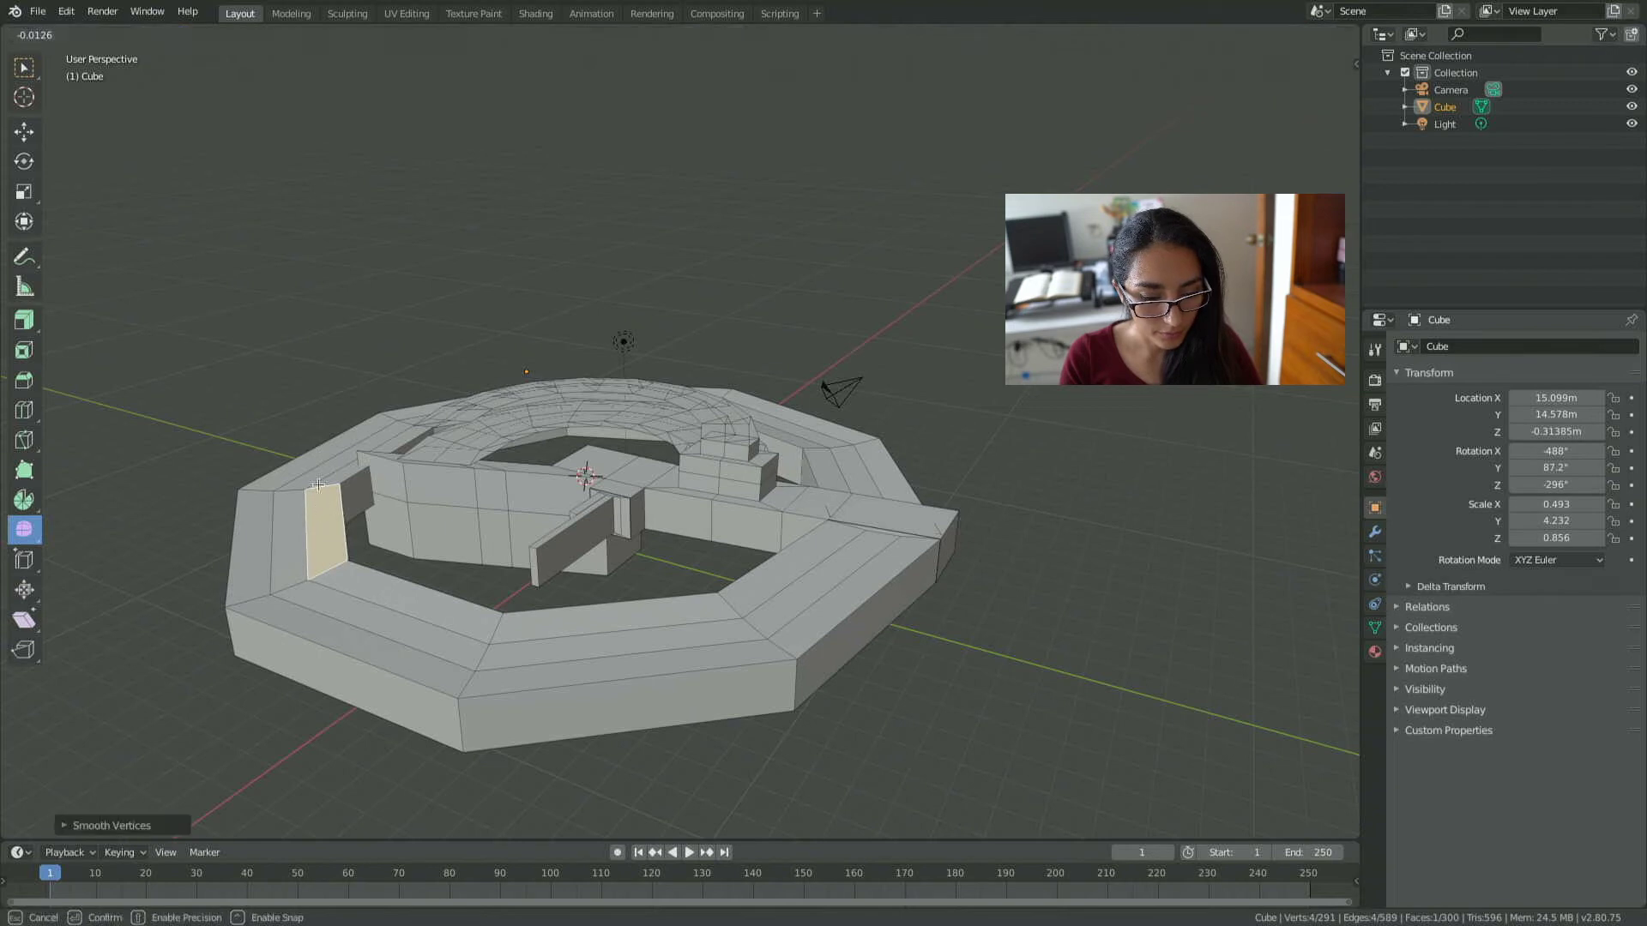
pyautogui.click(288, 527)
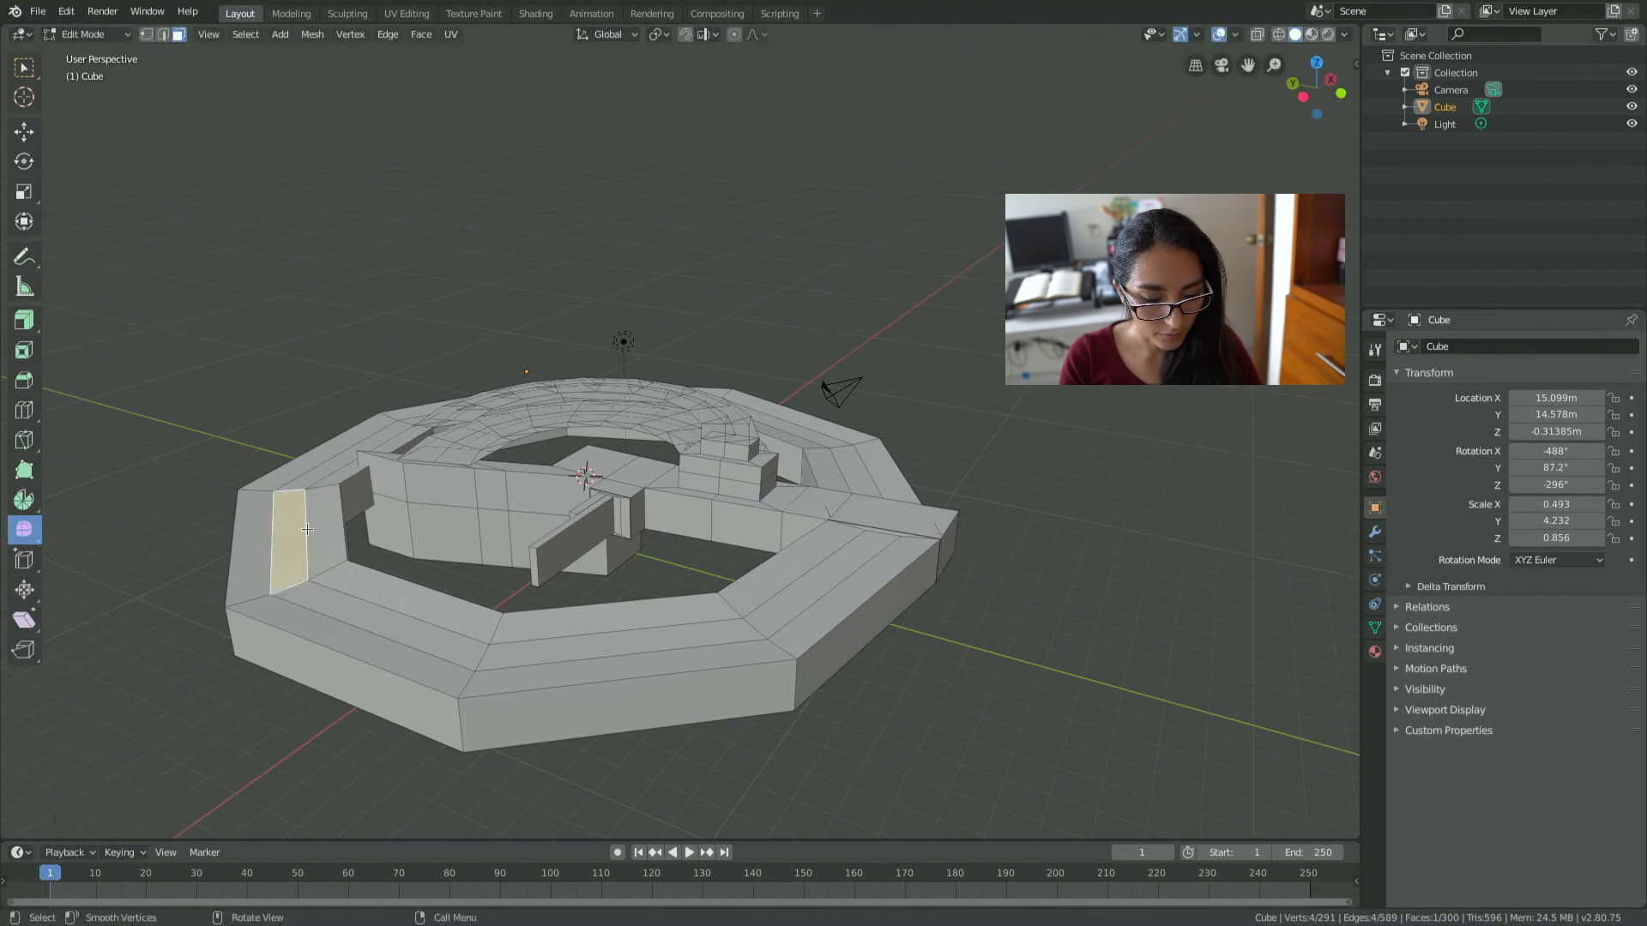
pyautogui.click(257, 534)
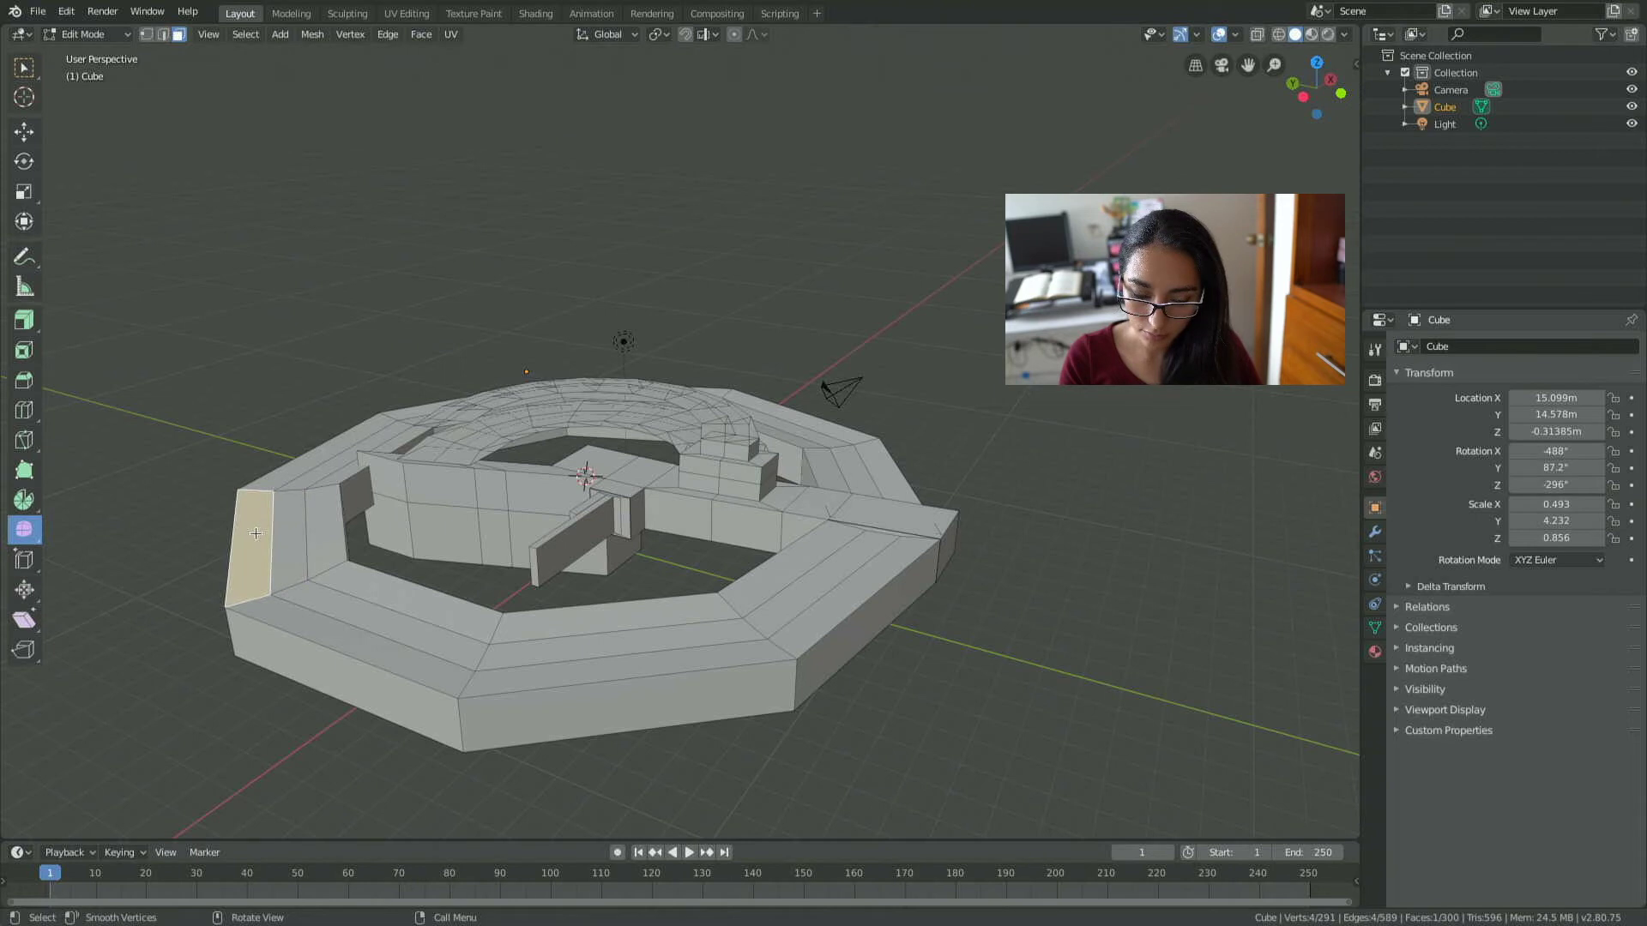
pyautogui.moveTo(255, 533); pyautogui.dragTo(264, 514)
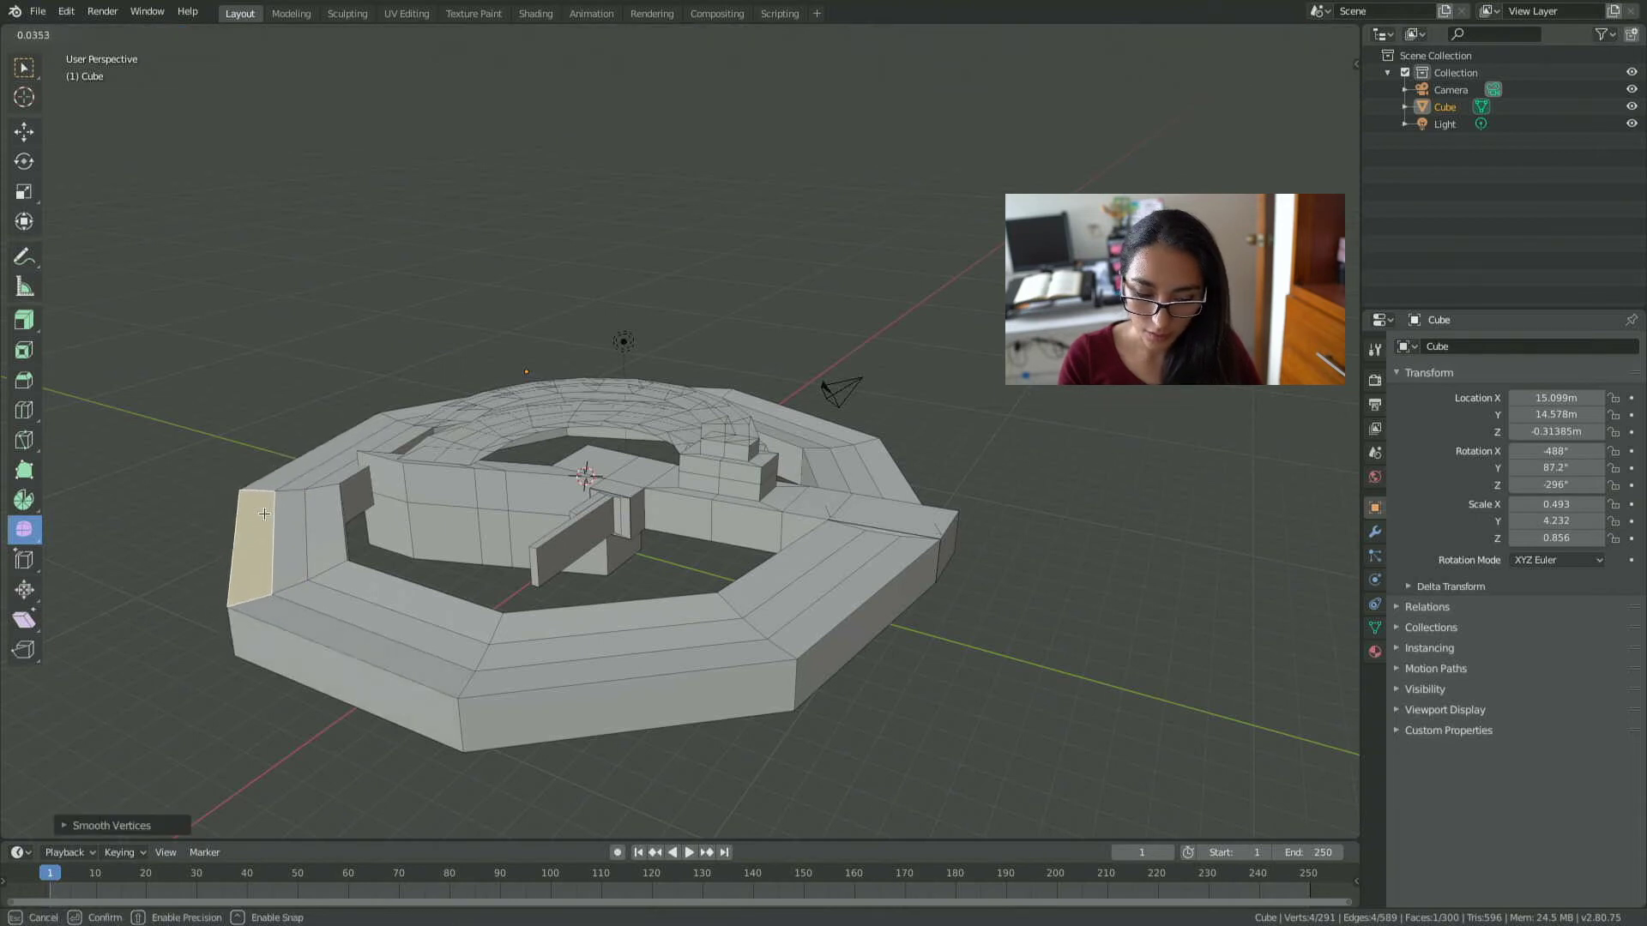
pyautogui.moveTo(264, 514); pyautogui.dragTo(256, 578)
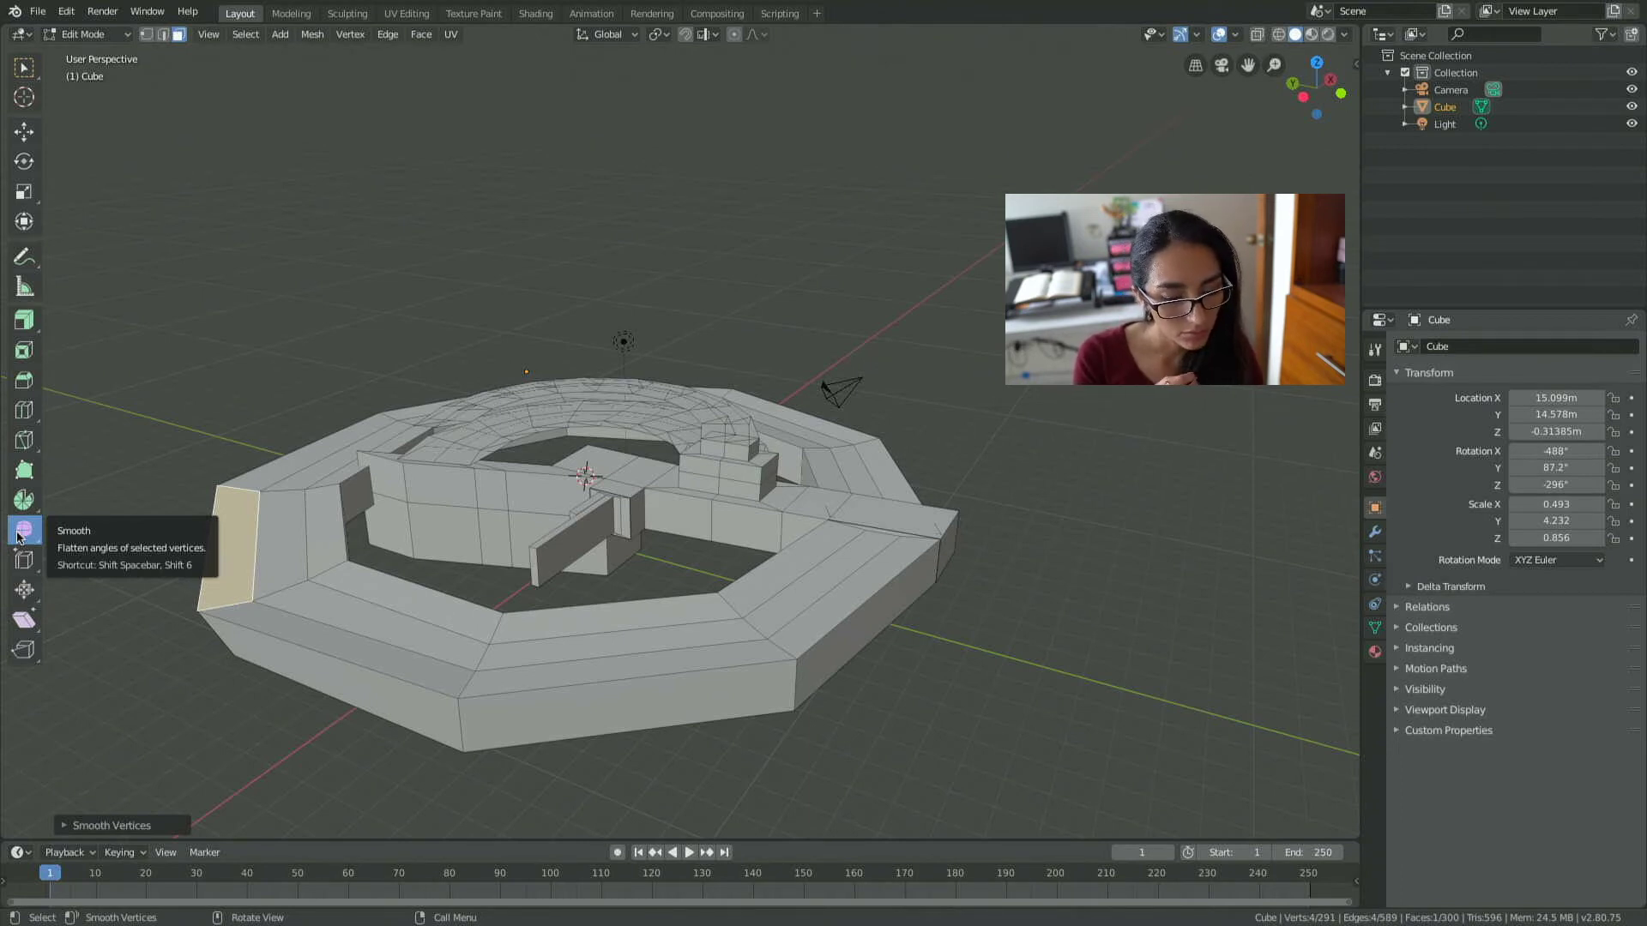
# Reactivate Smooth Vertices and look through its variant list.
pyautogui.click(17, 536)
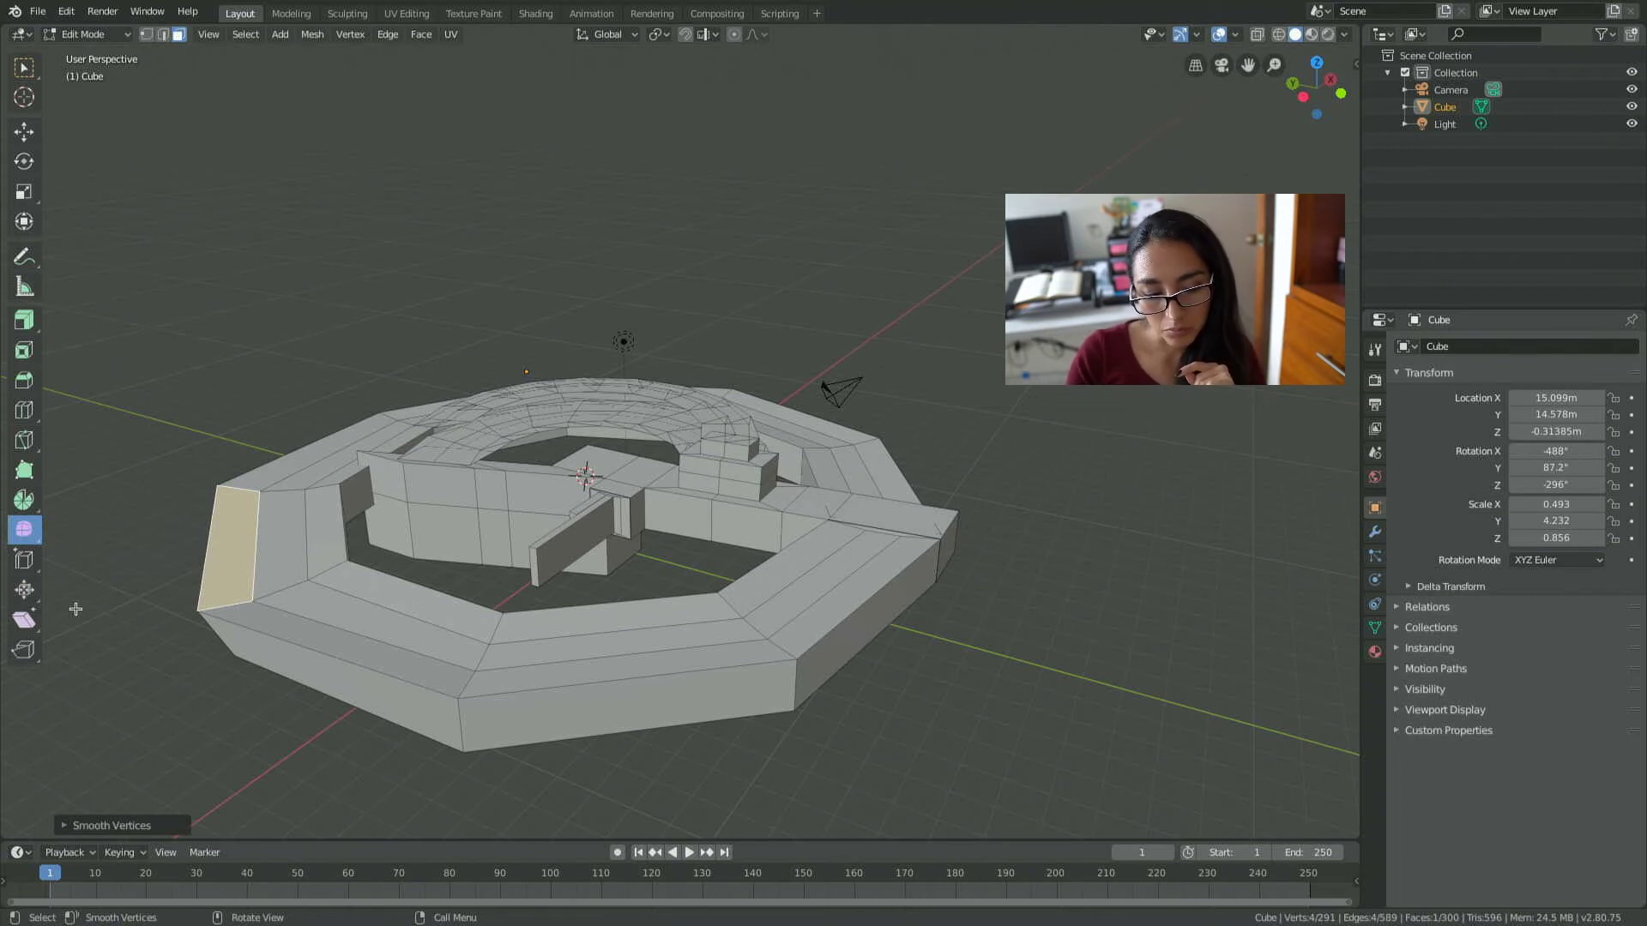
pyautogui.click(34, 537)
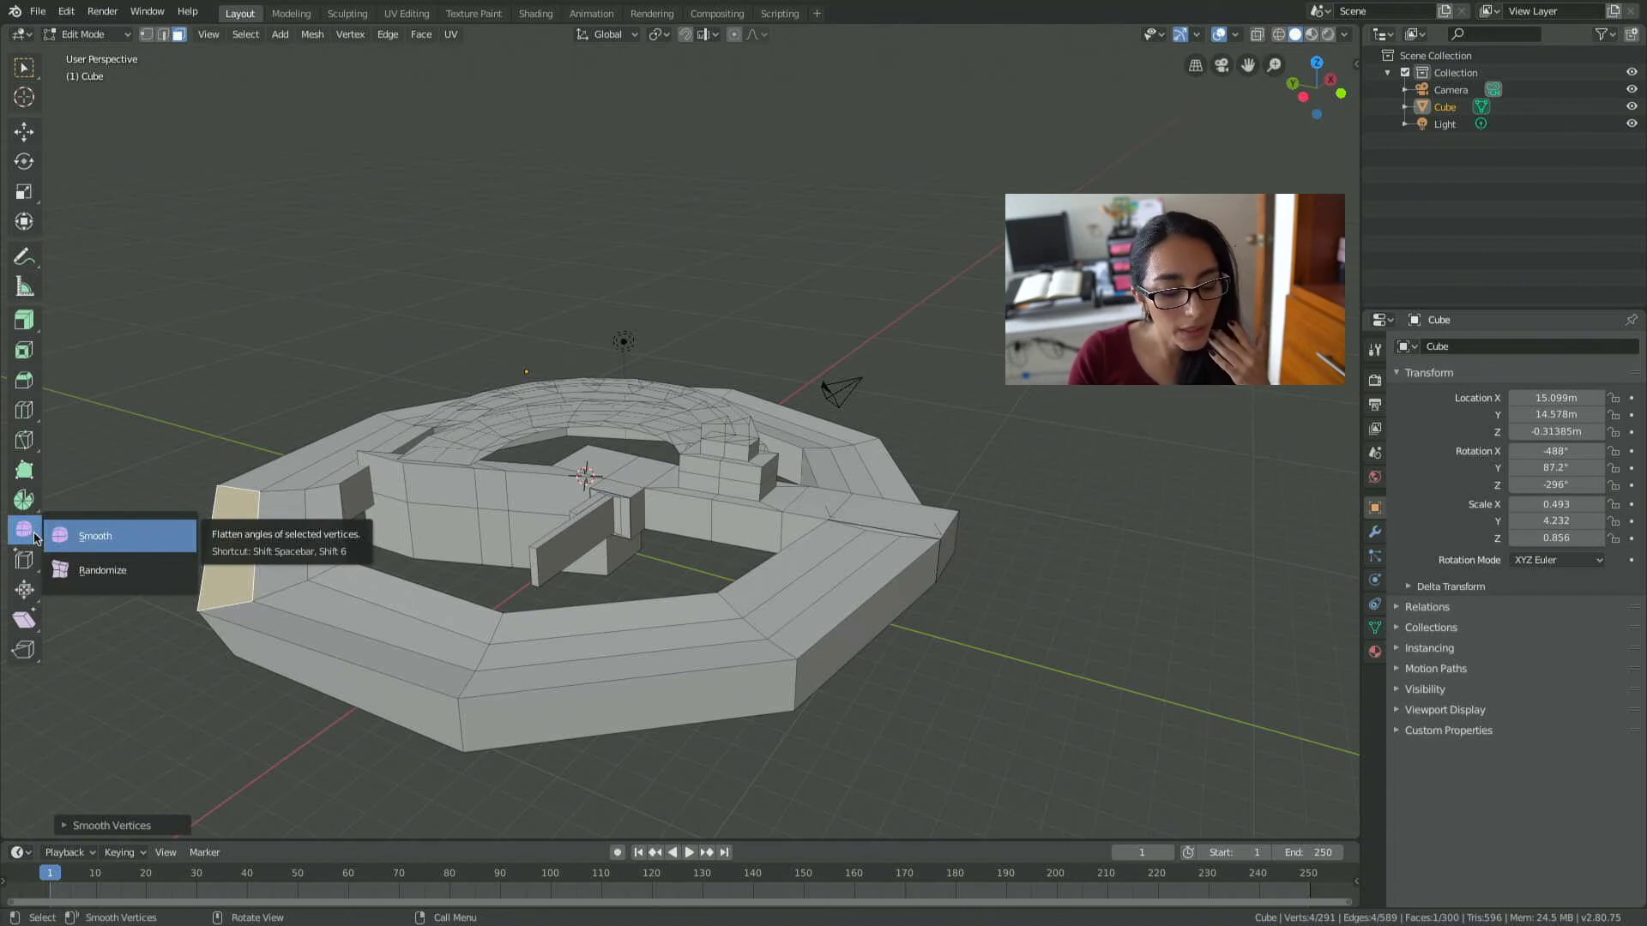
pyautogui.click(35, 537)
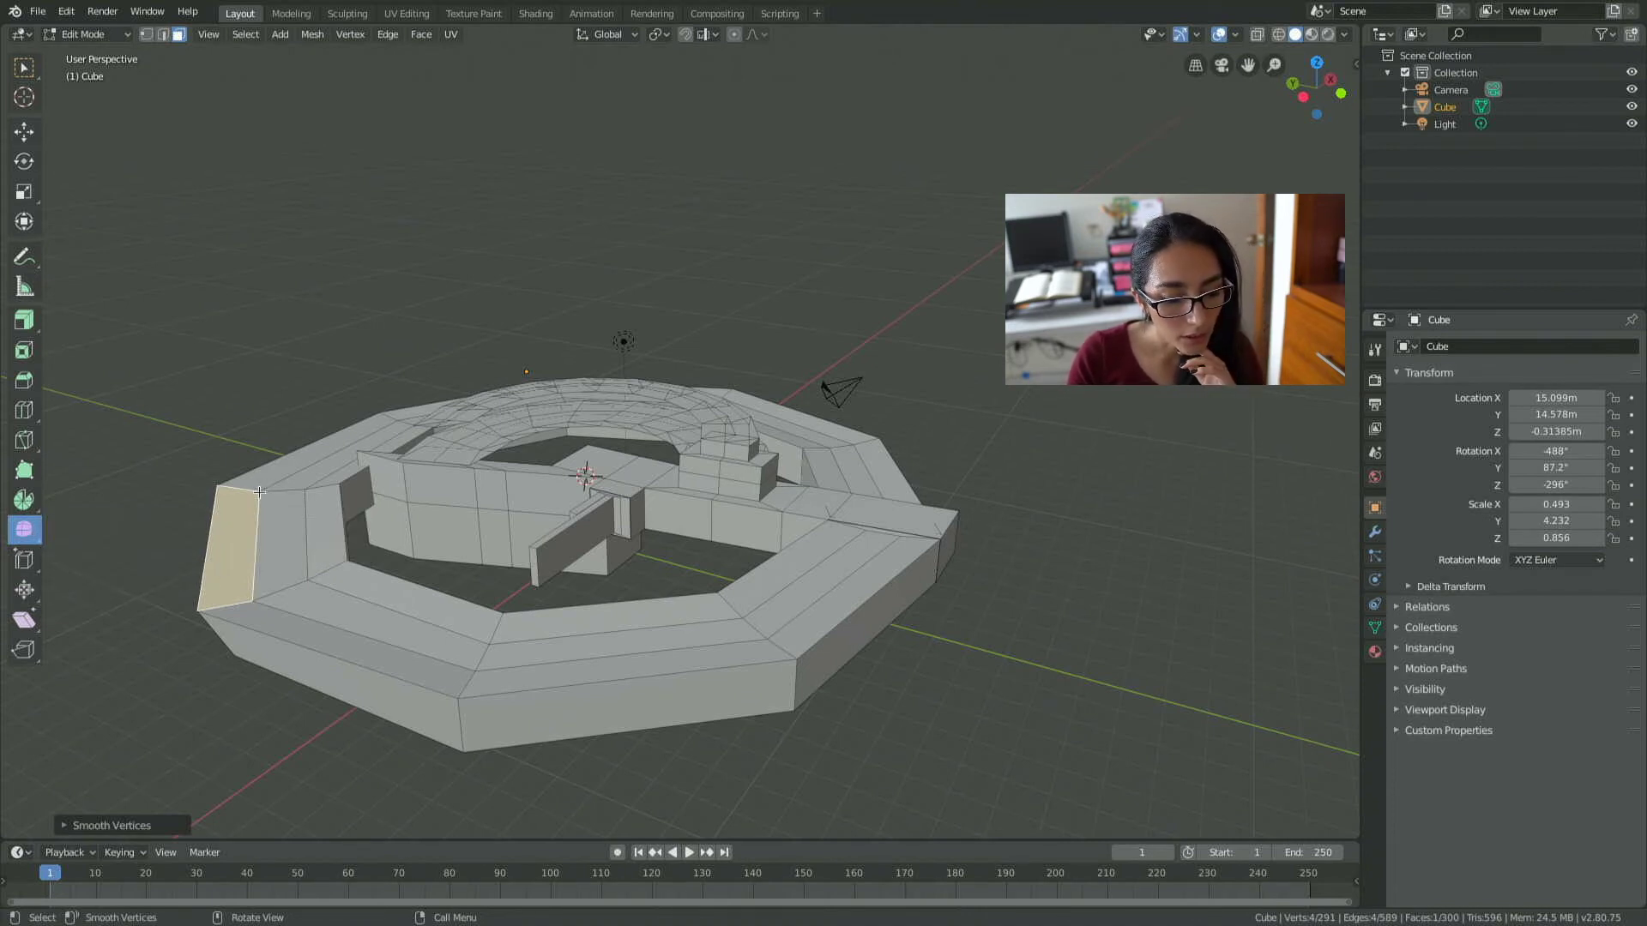
# Try the Knife and Spin Duplicates tools, cancelling the spin attempt.
pyautogui.click(75, 474)
pyautogui.press('k')
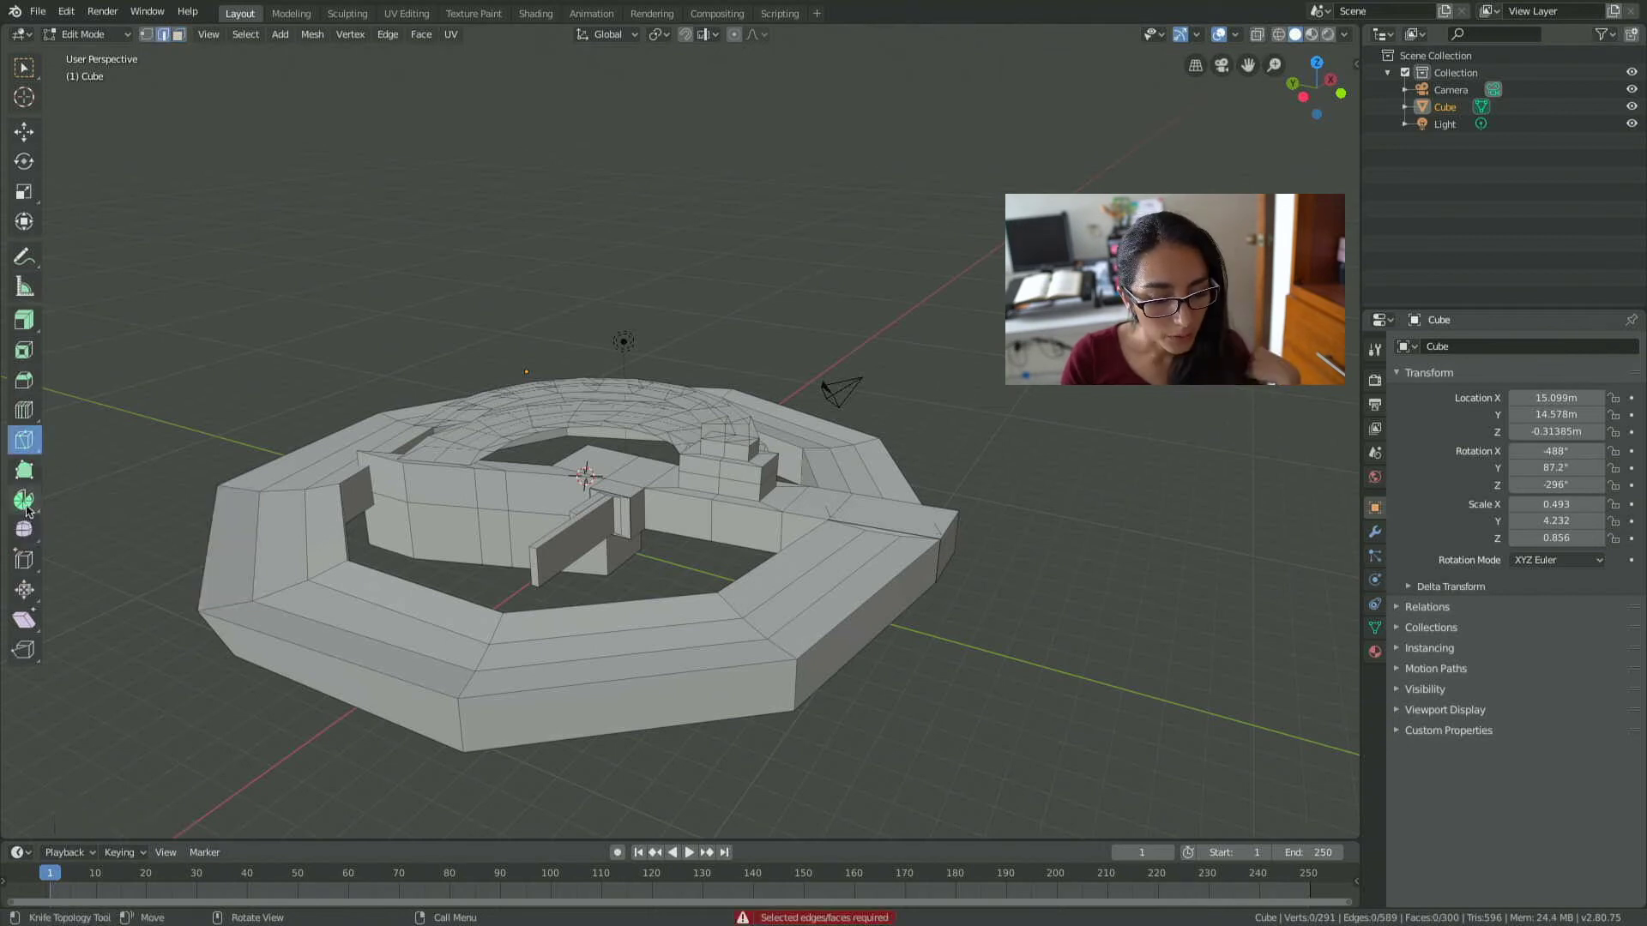
pyautogui.click(28, 511)
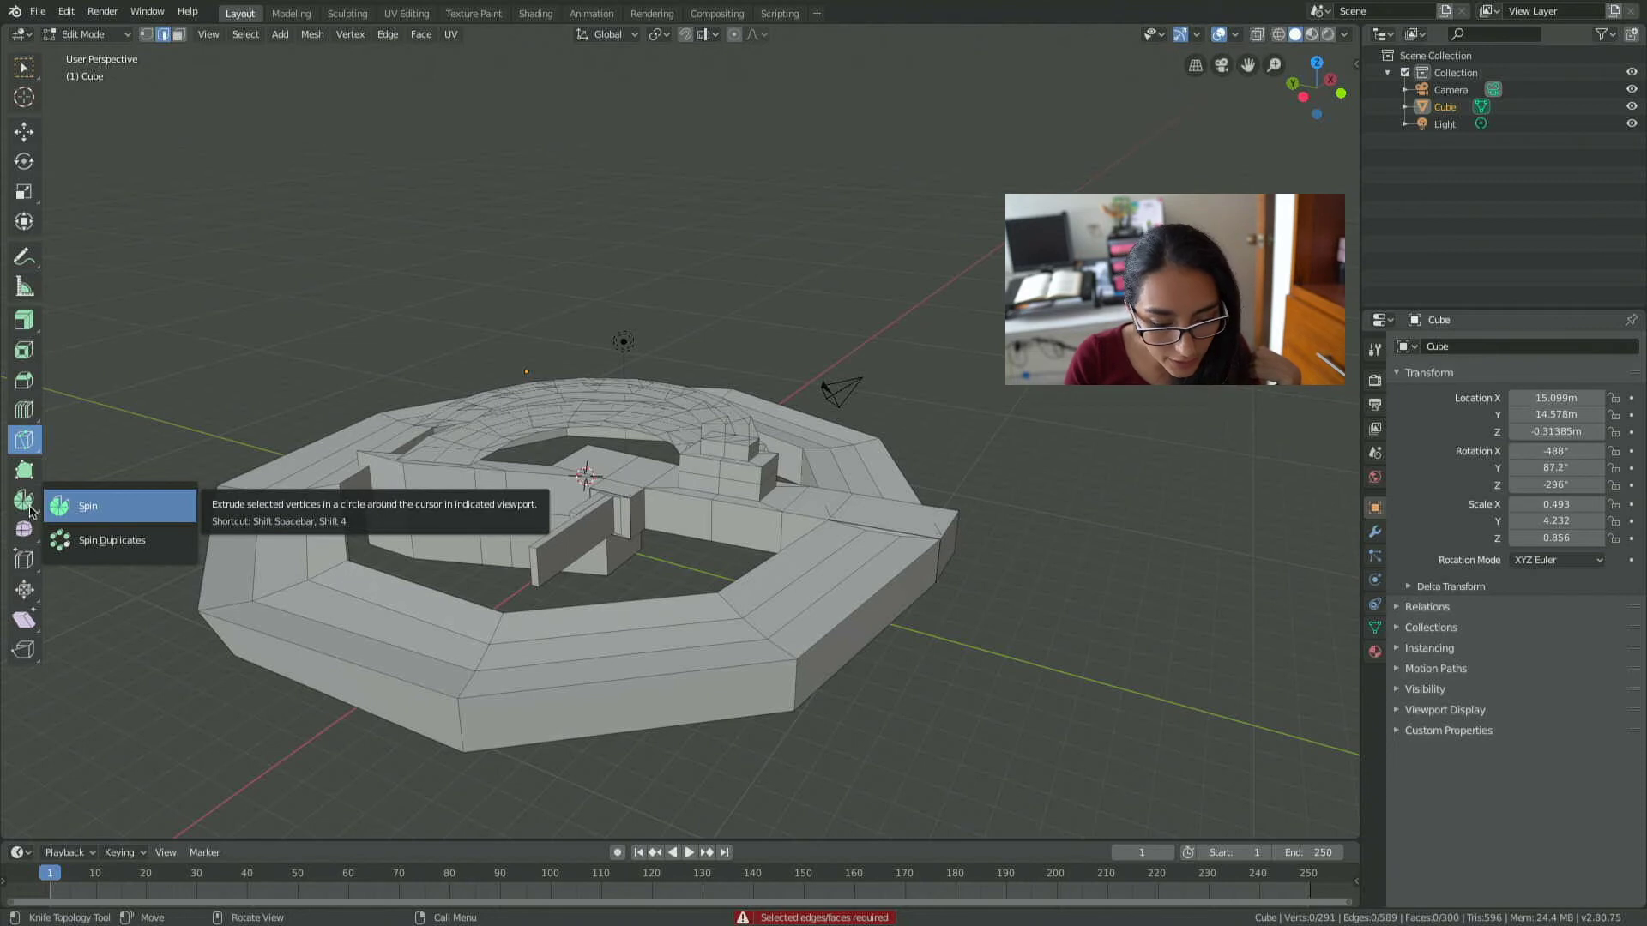
pyautogui.click(120, 544)
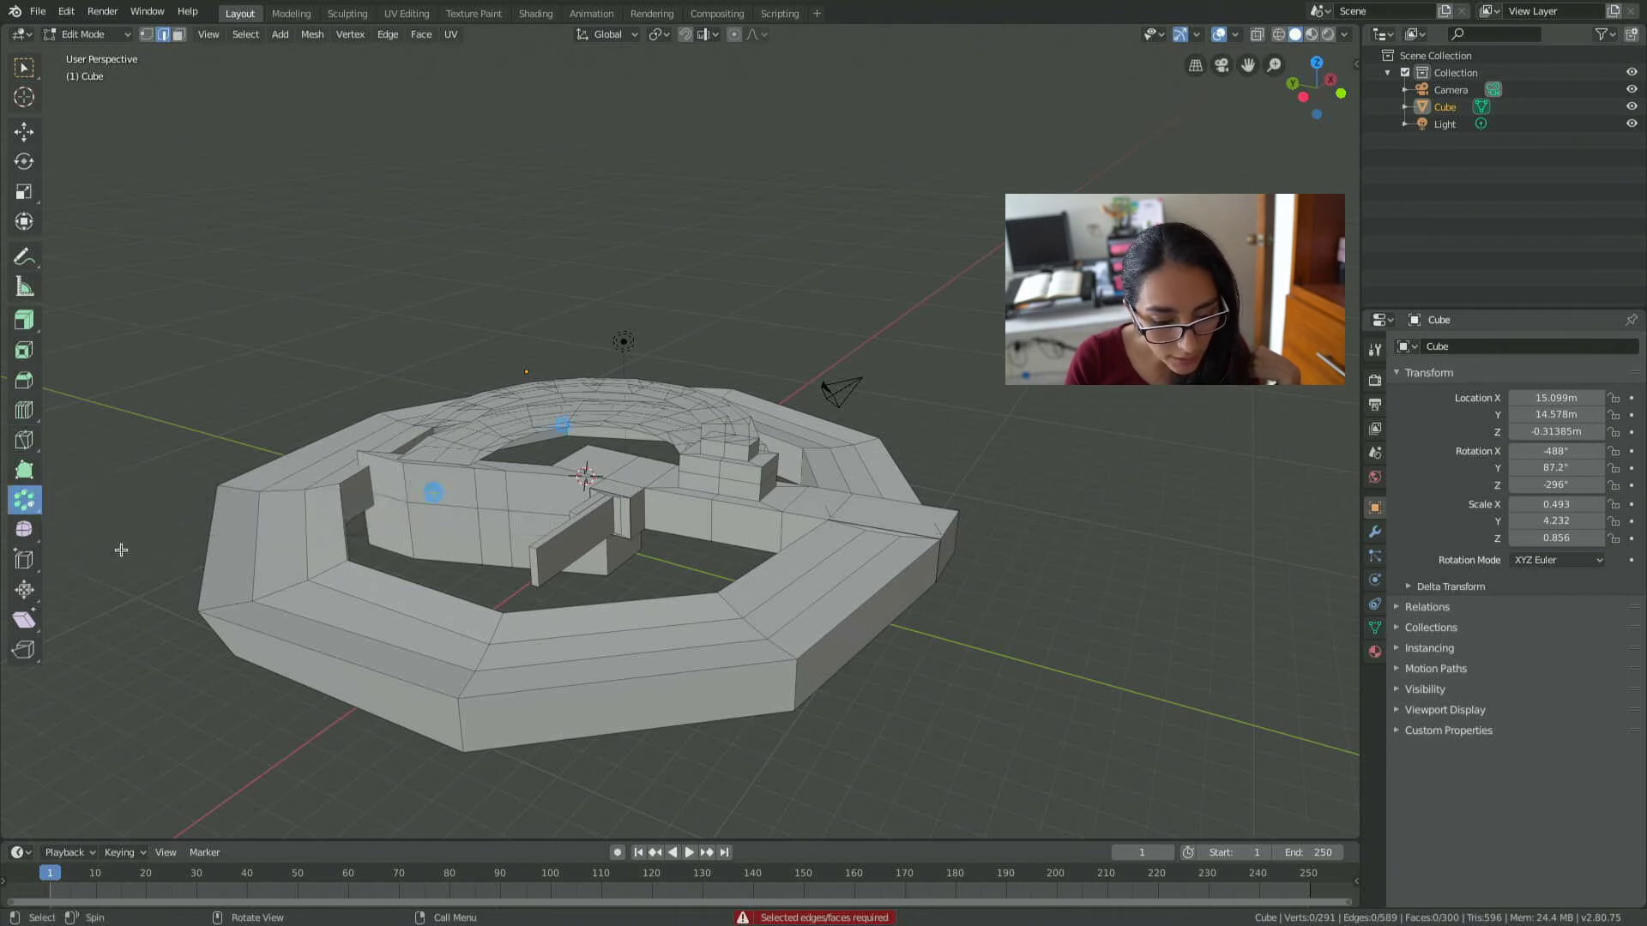
pyautogui.click(433, 491)
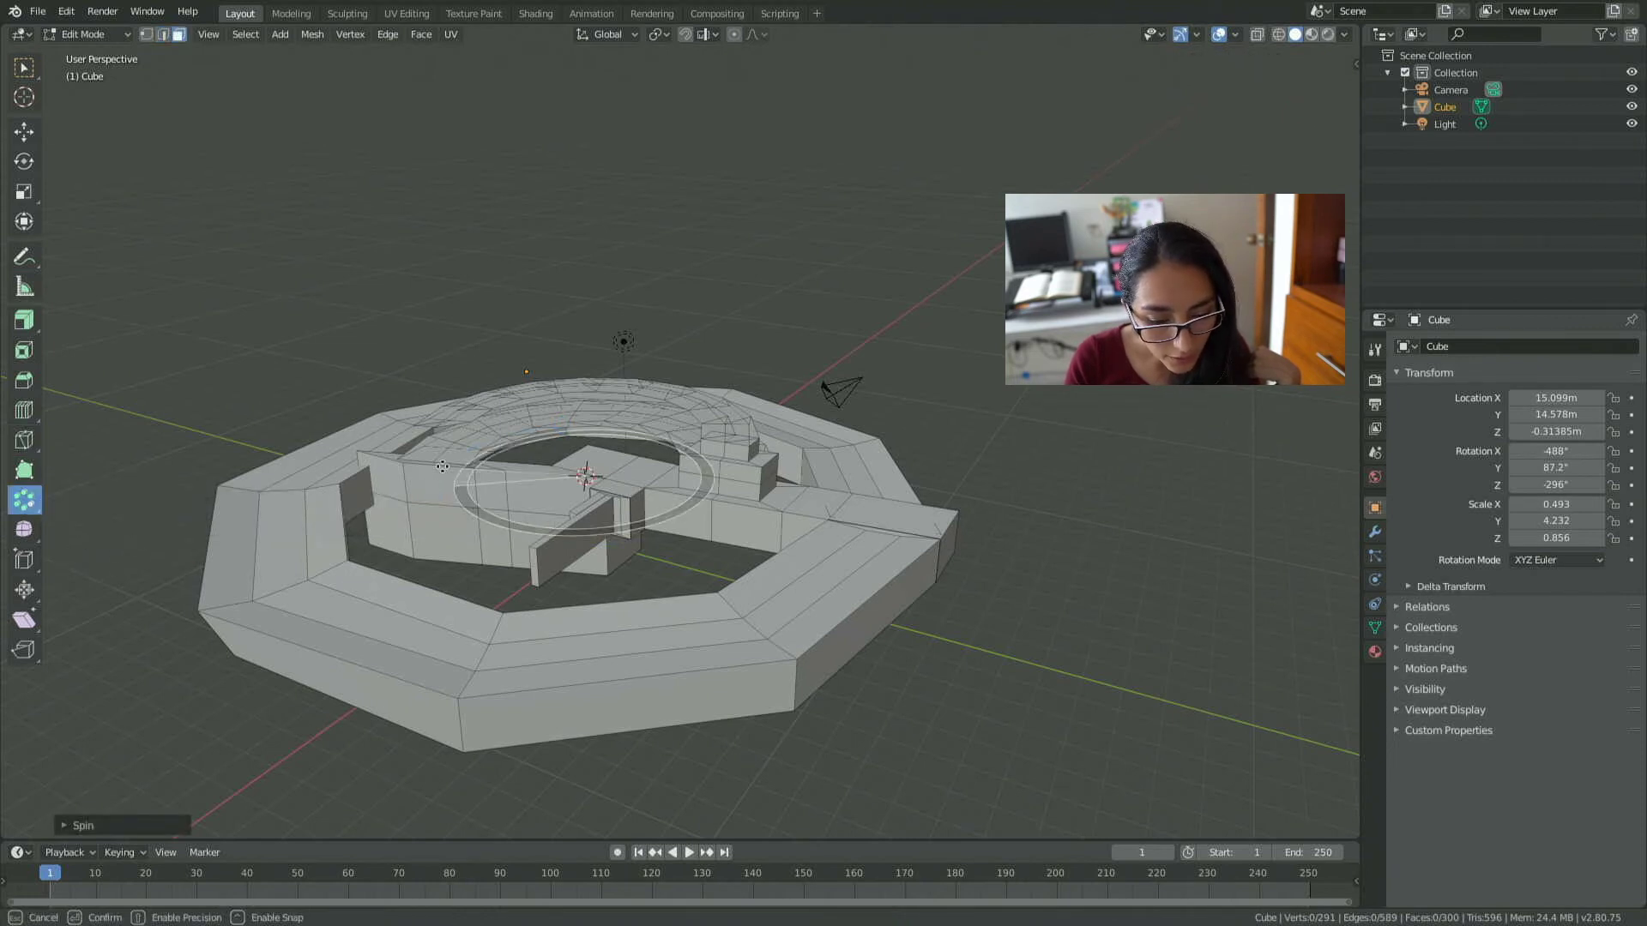
pyautogui.rightClick(281, 628)
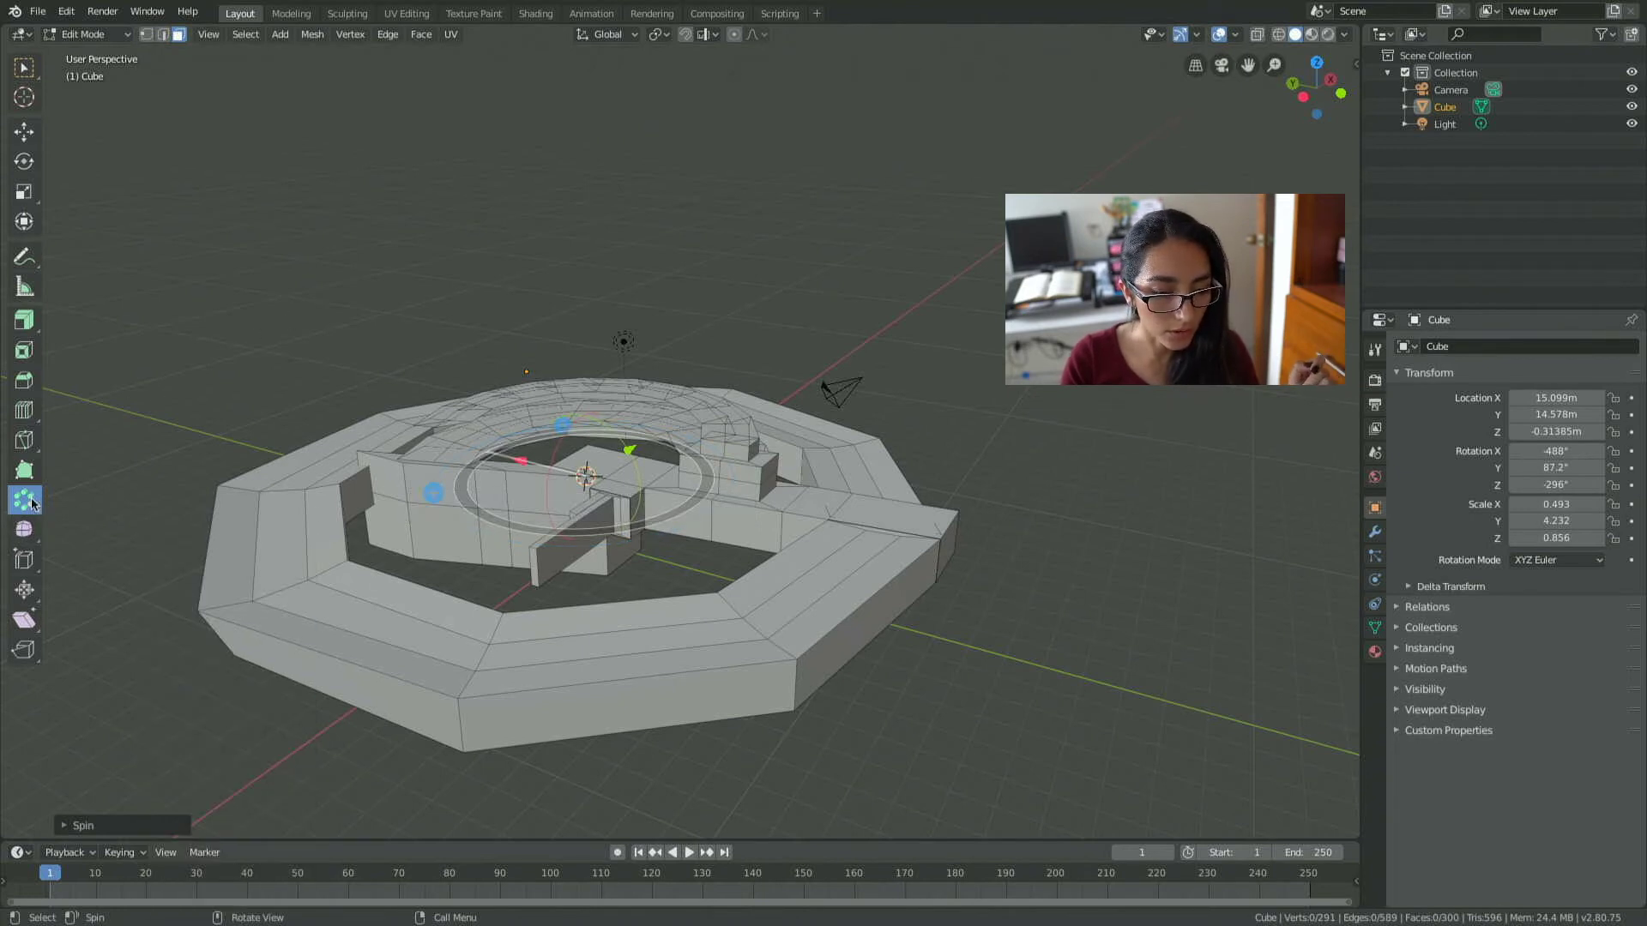
# Spin the slanted inner wall face into a curved, multi-segment fan-shaped arc.
pyautogui.click(24, 67)
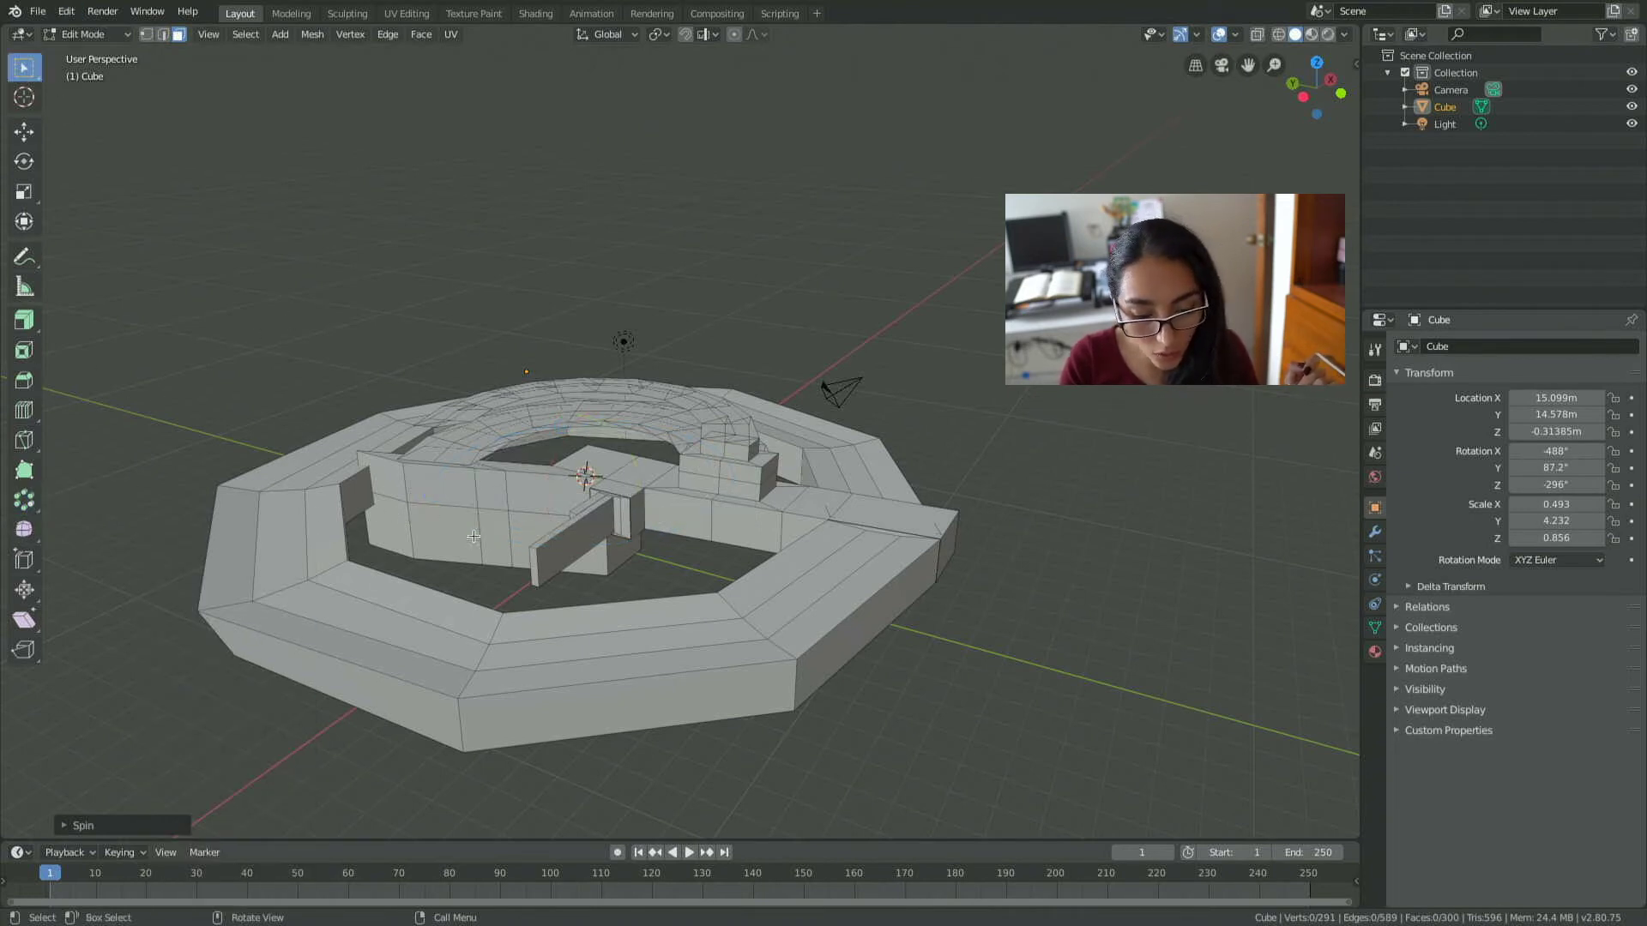
pyautogui.rightClick(574, 531)
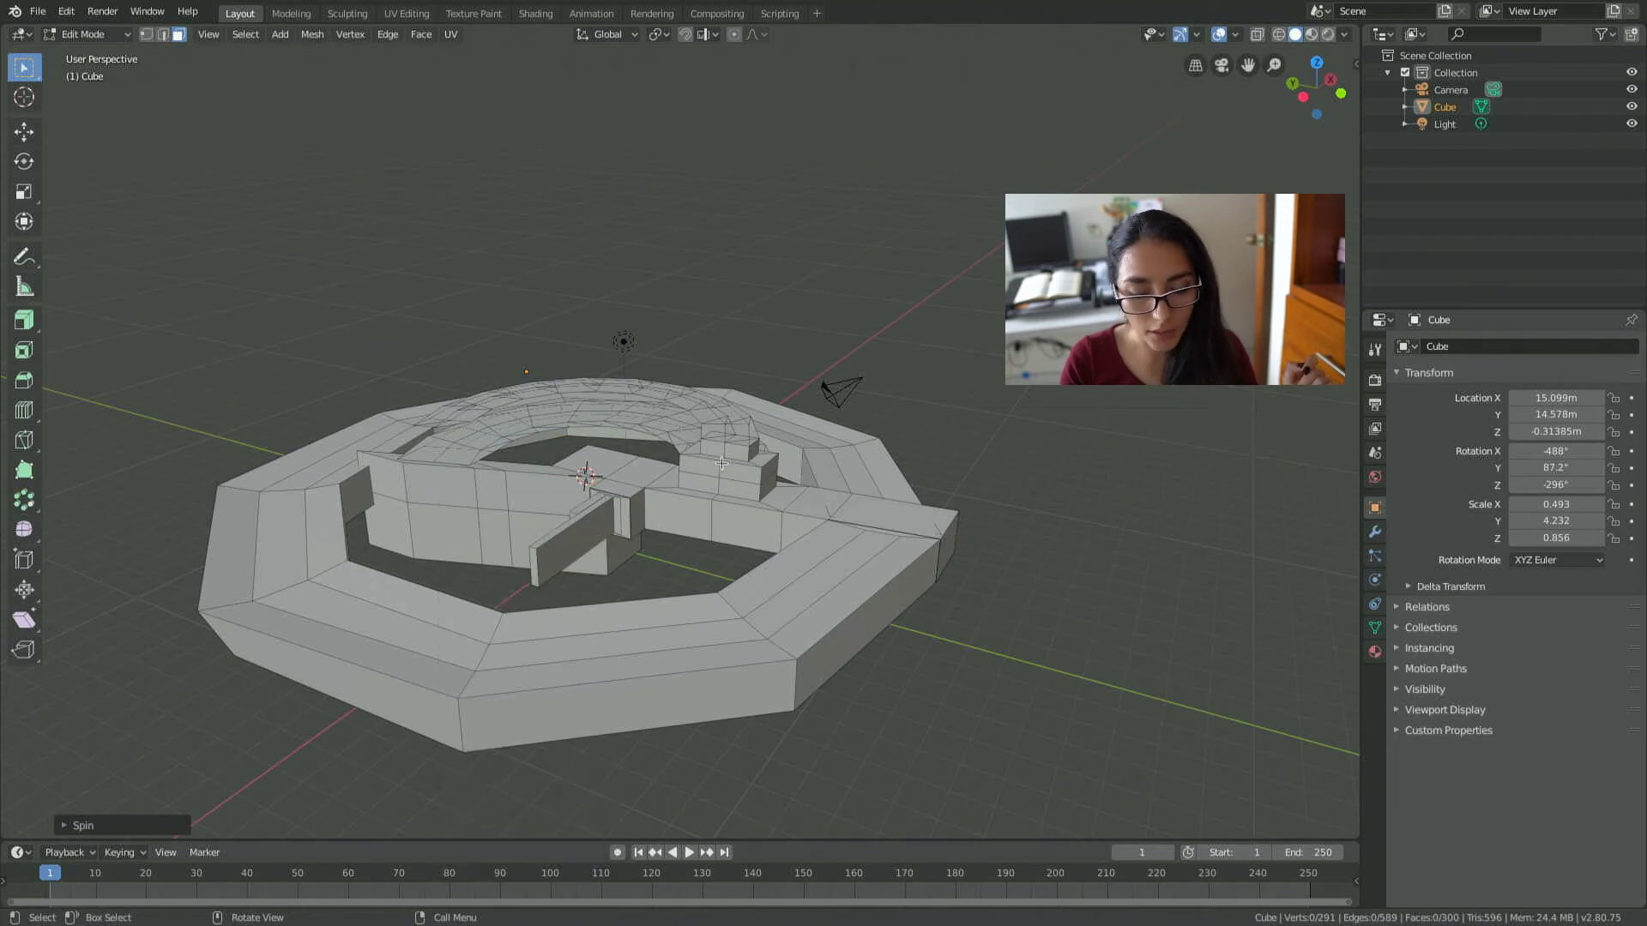
pyautogui.click(585, 537)
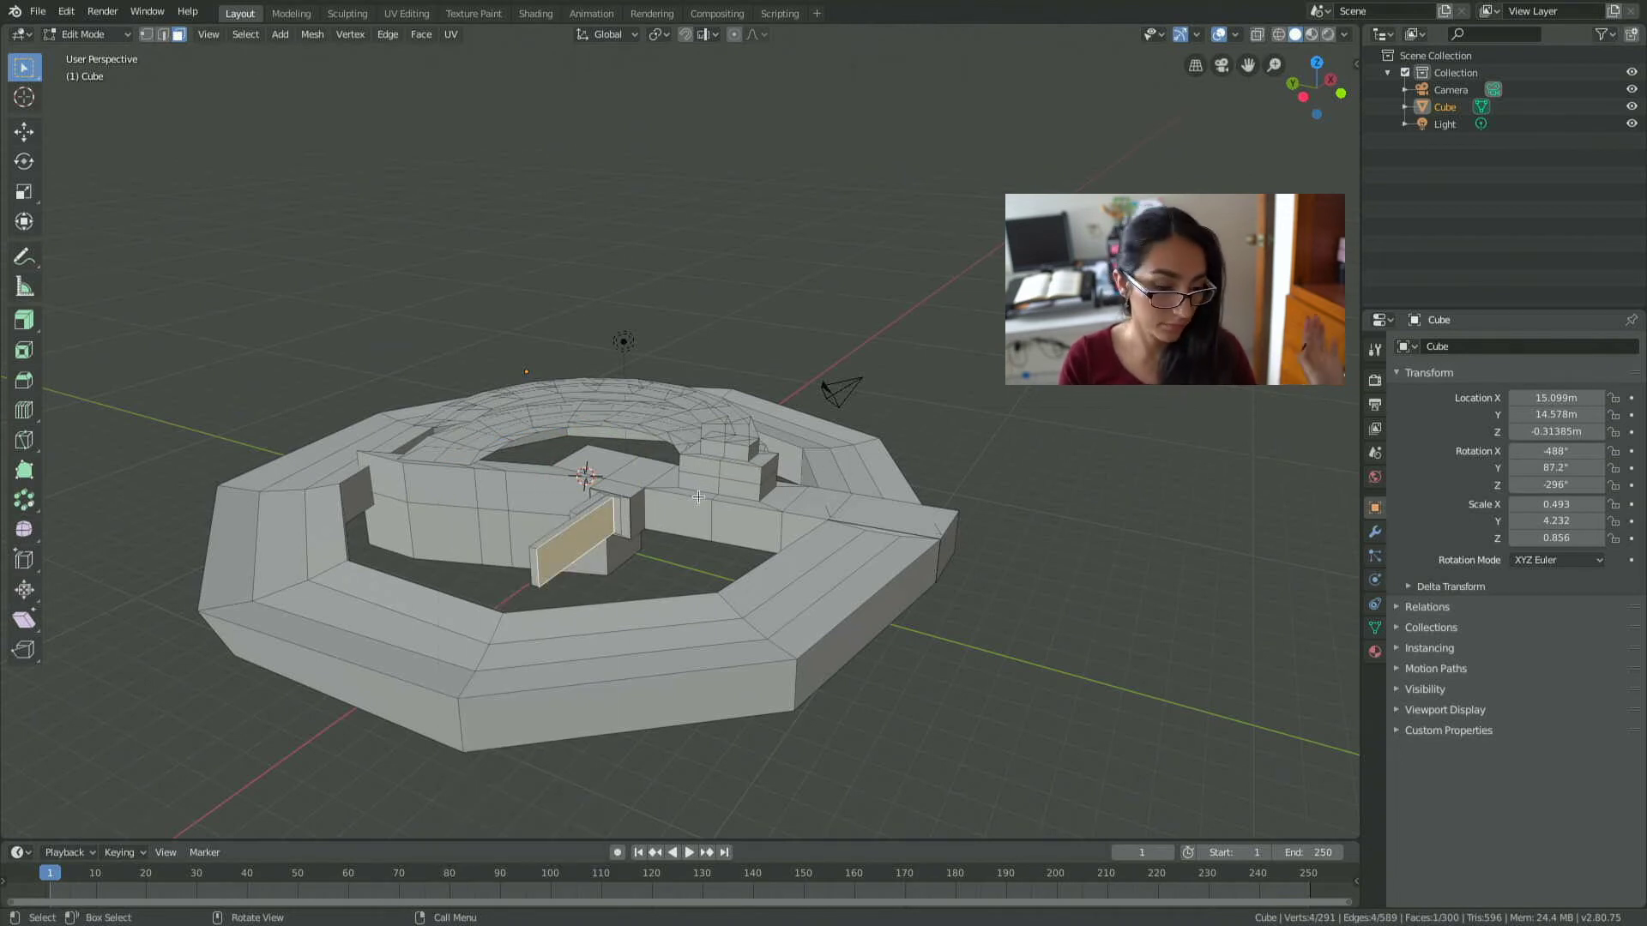
pyautogui.click(24, 500)
pyautogui.moveTo(562, 426); pyautogui.dragTo(464, 469)
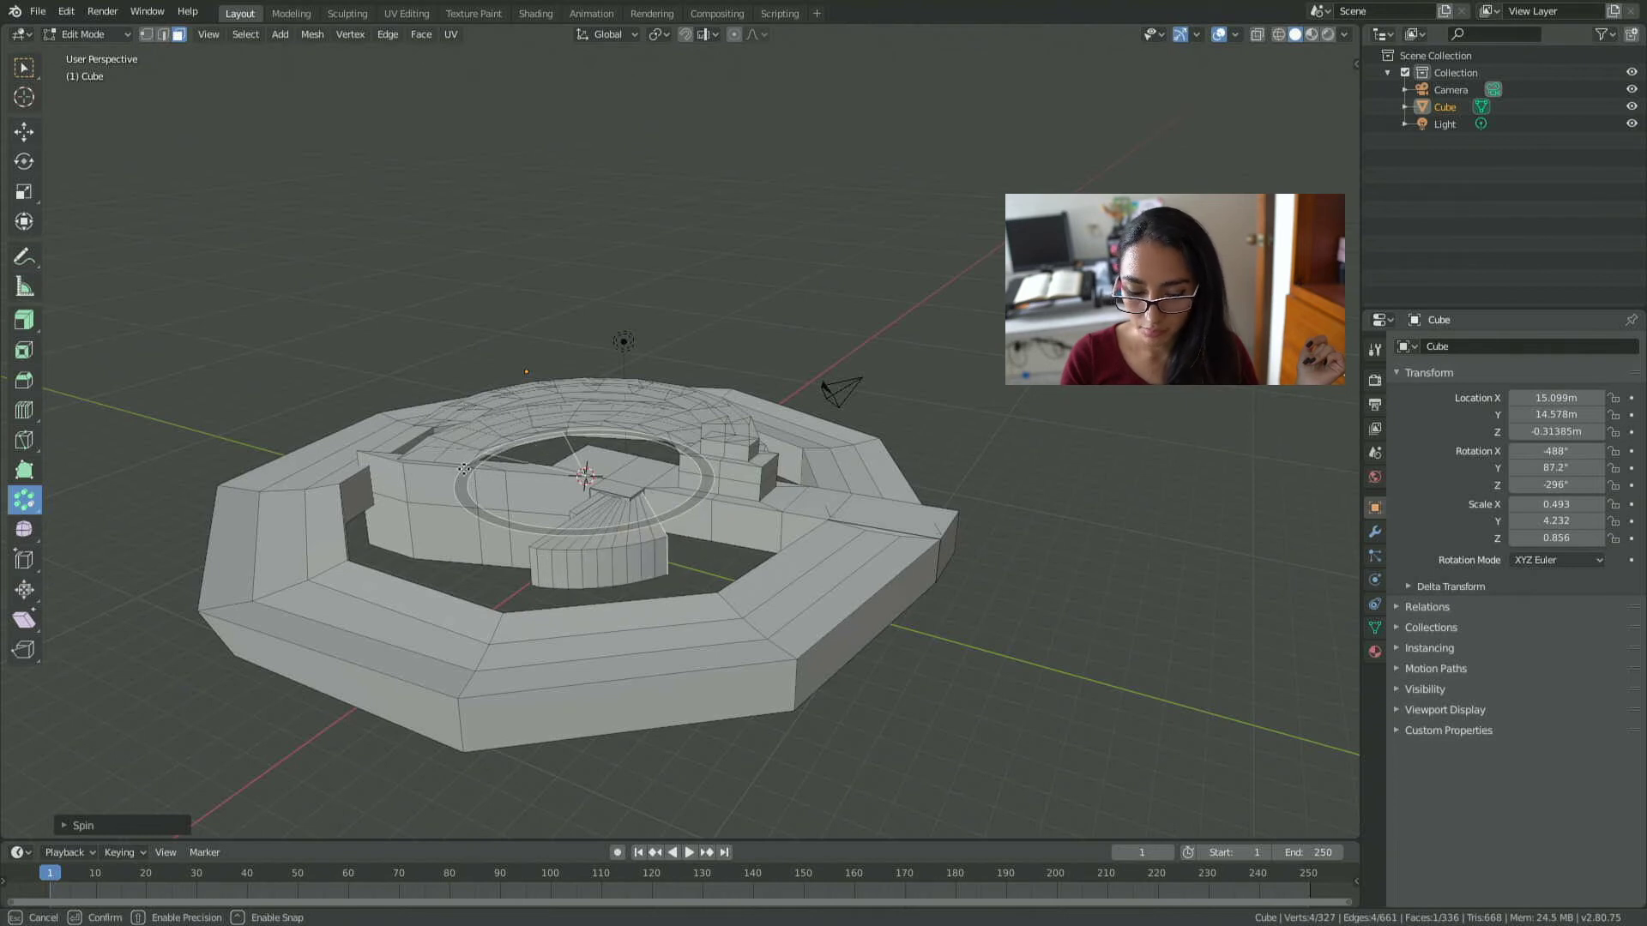
pyautogui.moveTo(464, 469); pyautogui.dragTo(464, 470)
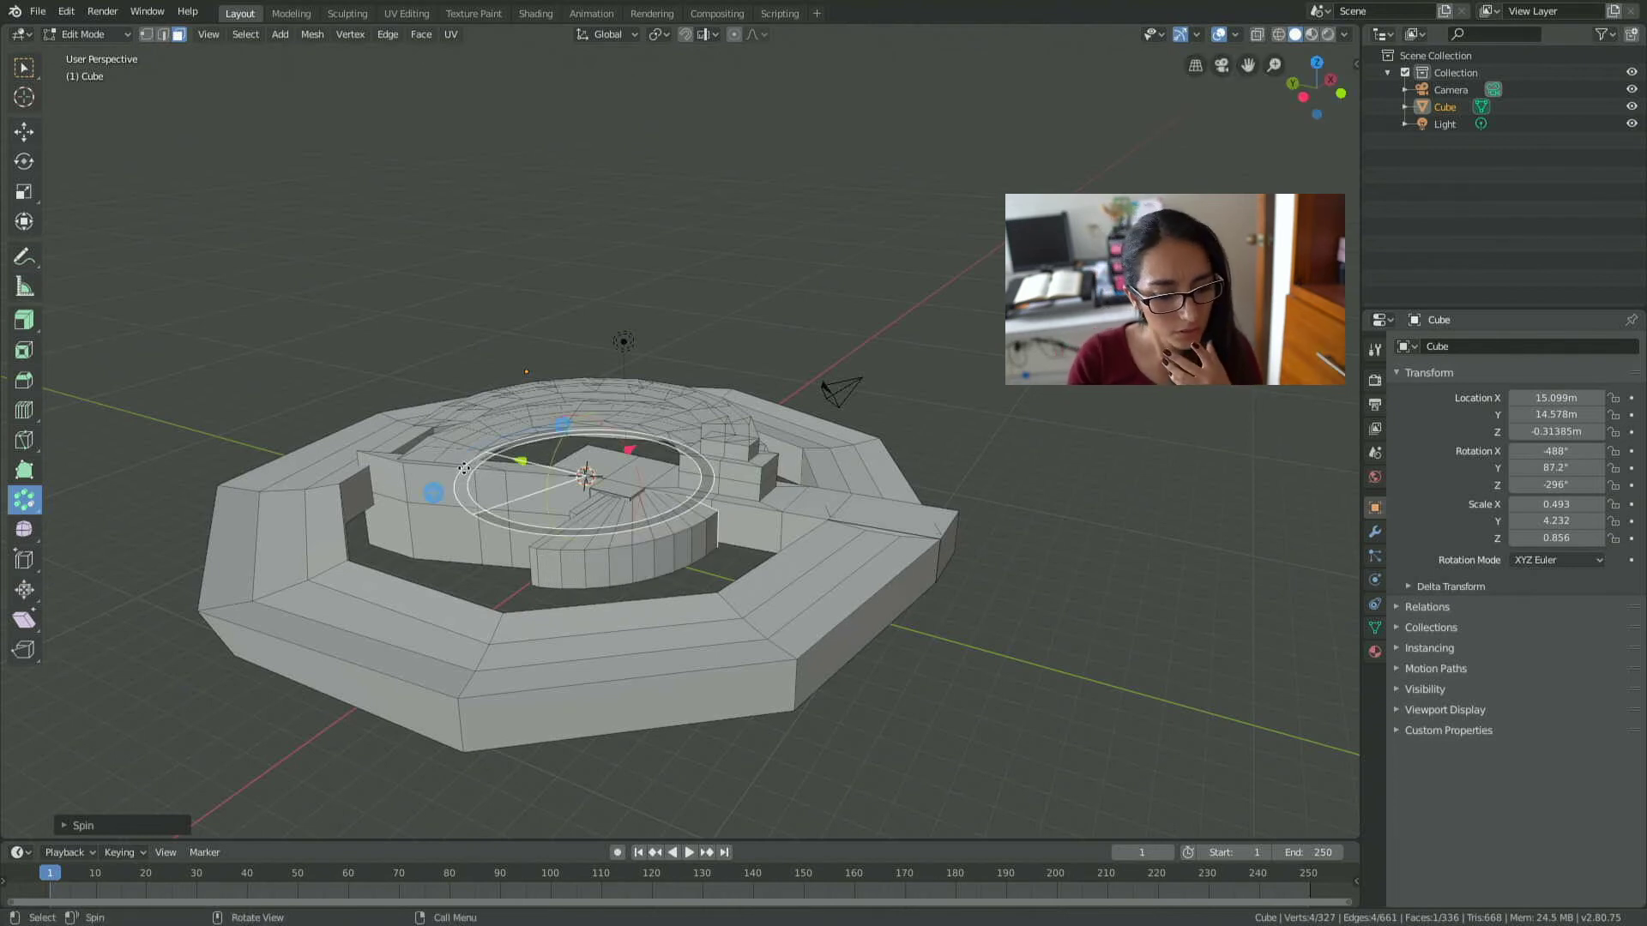
pyautogui.moveTo(464, 463)
pyautogui.mouseDown()
pyautogui.moveTo(655, 386)
pyautogui.moveTo(513, 473)
pyautogui.mouseUp()
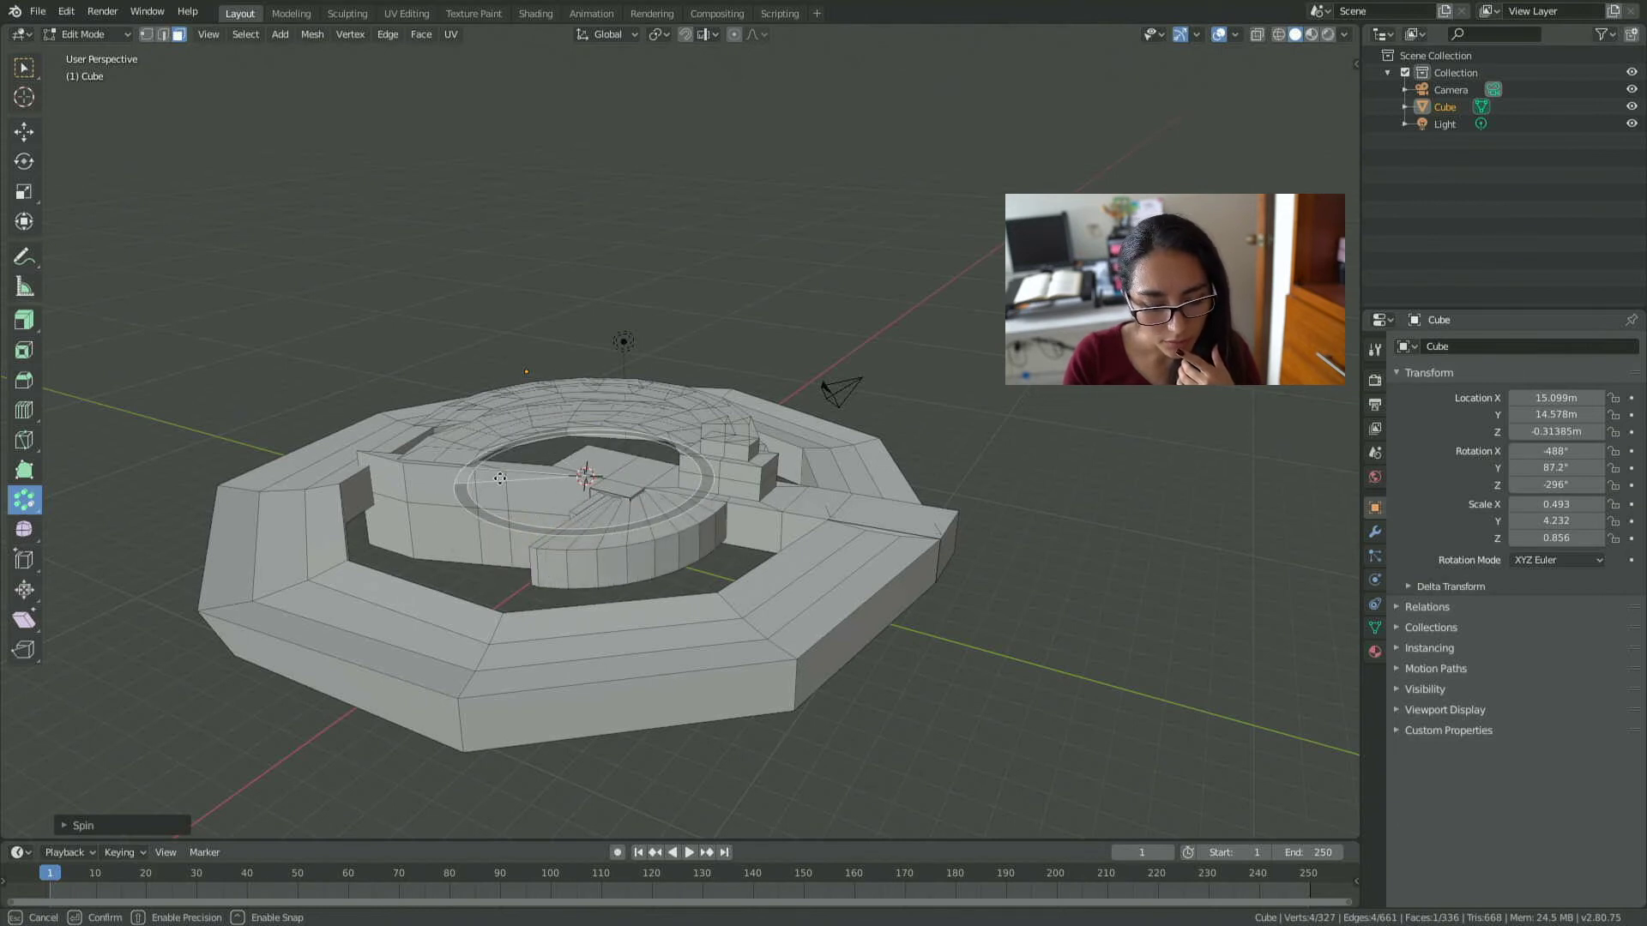
pyautogui.moveTo(513, 473); pyautogui.dragTo(496, 463)
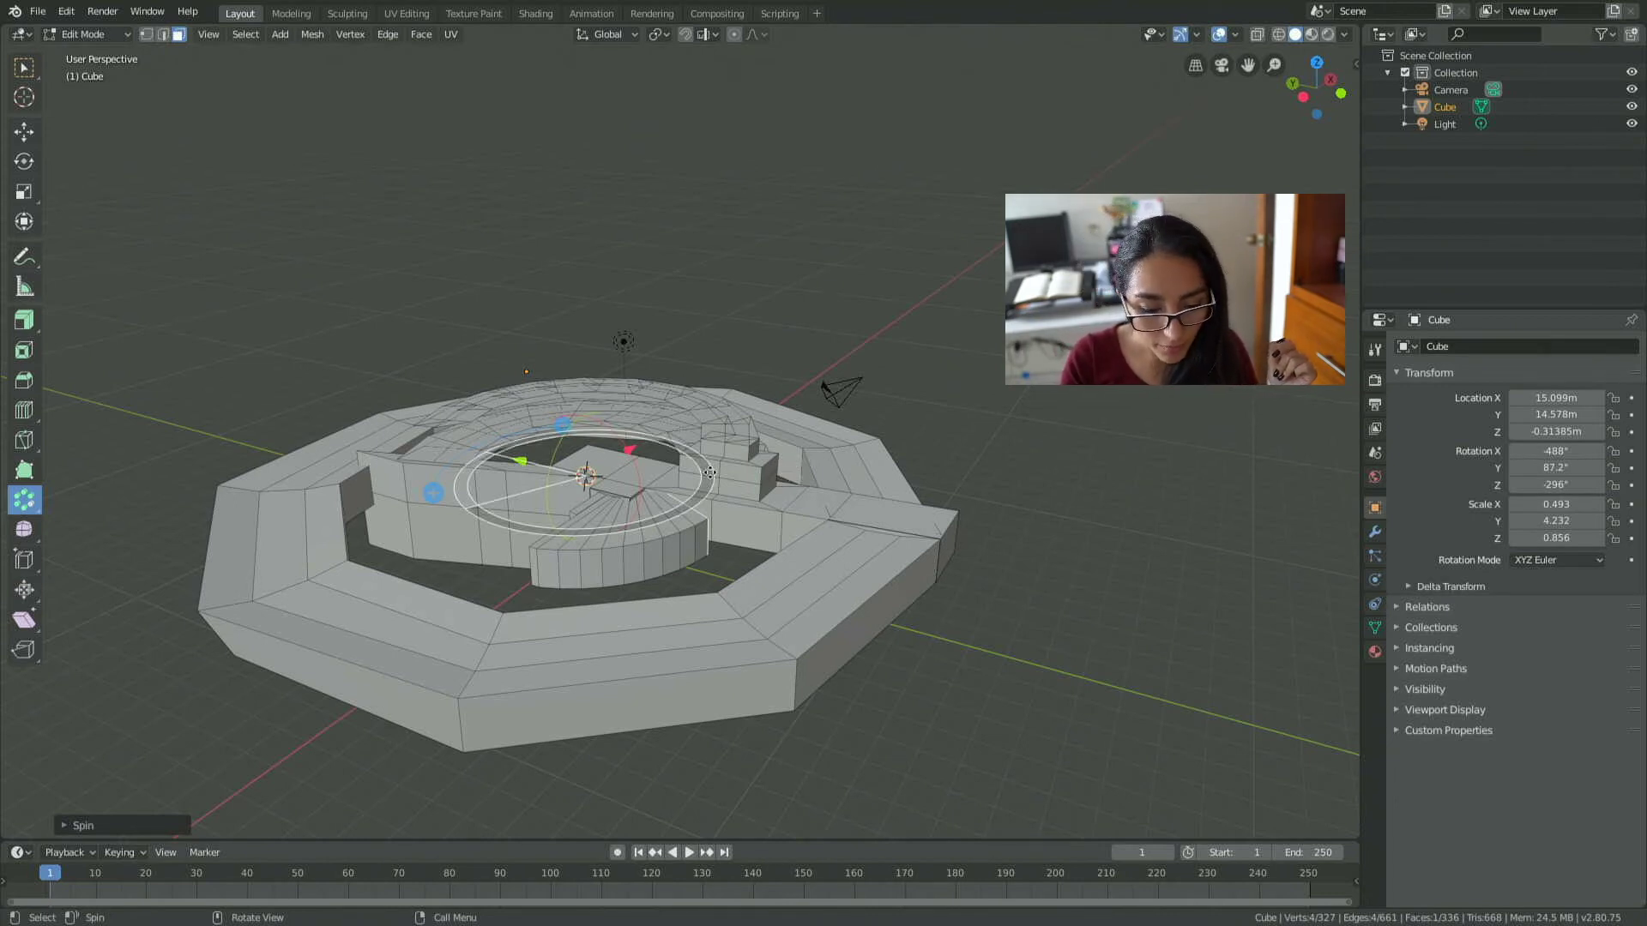
pyautogui.press('w')
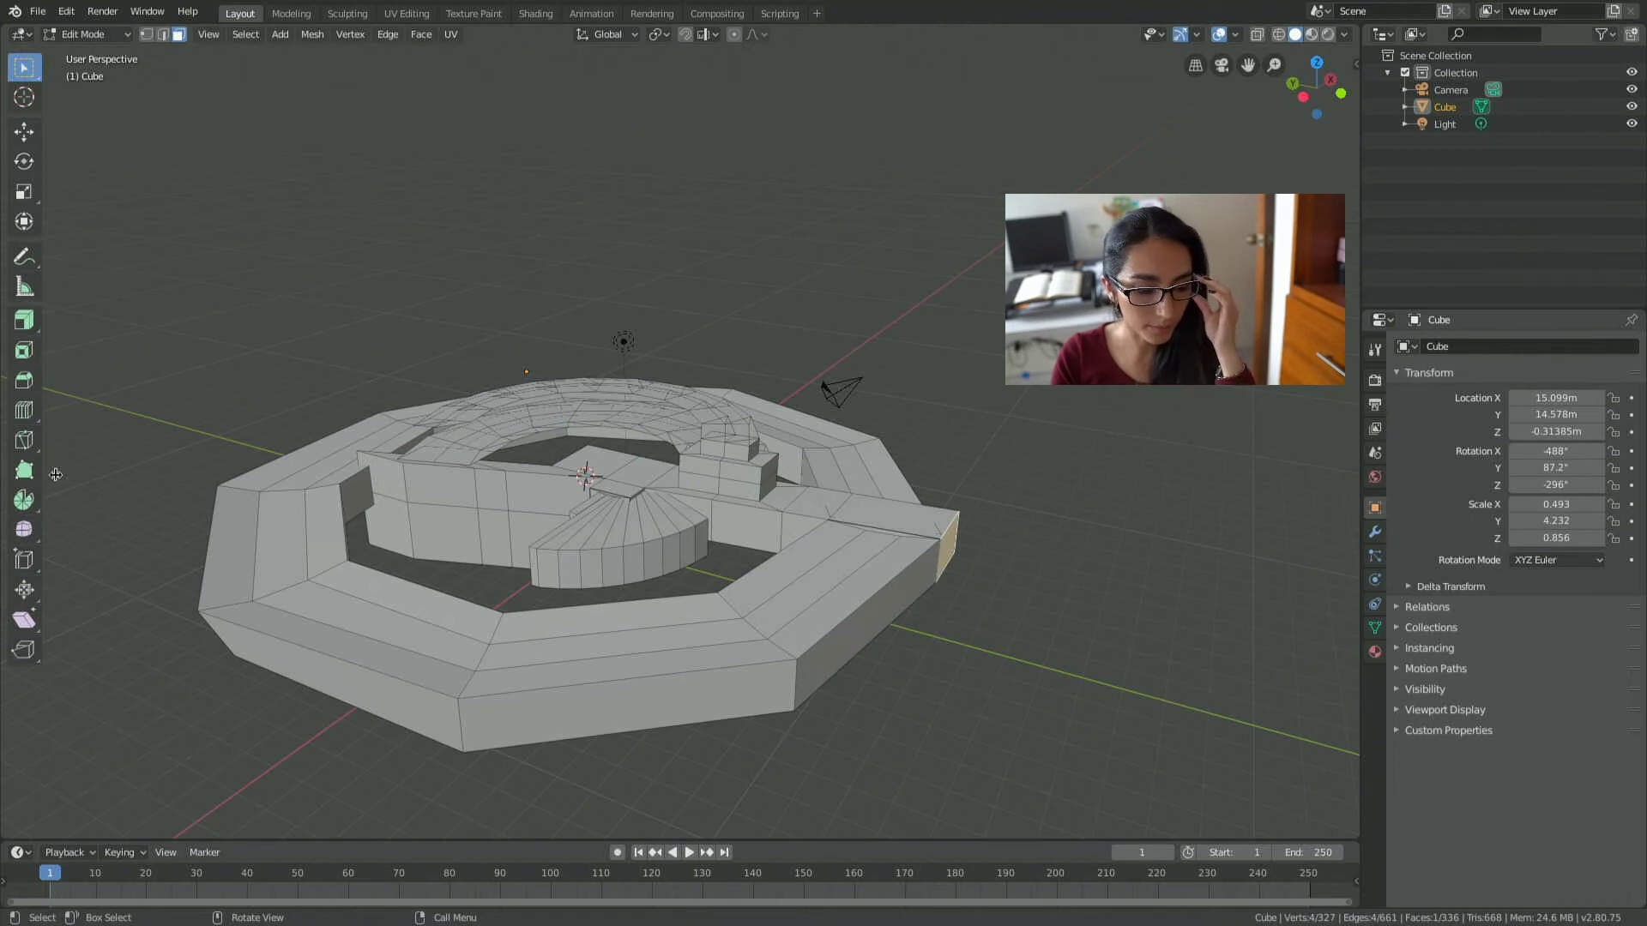
# Randomize the vertices of the right arm's tip.
pyautogui.click(30, 530)
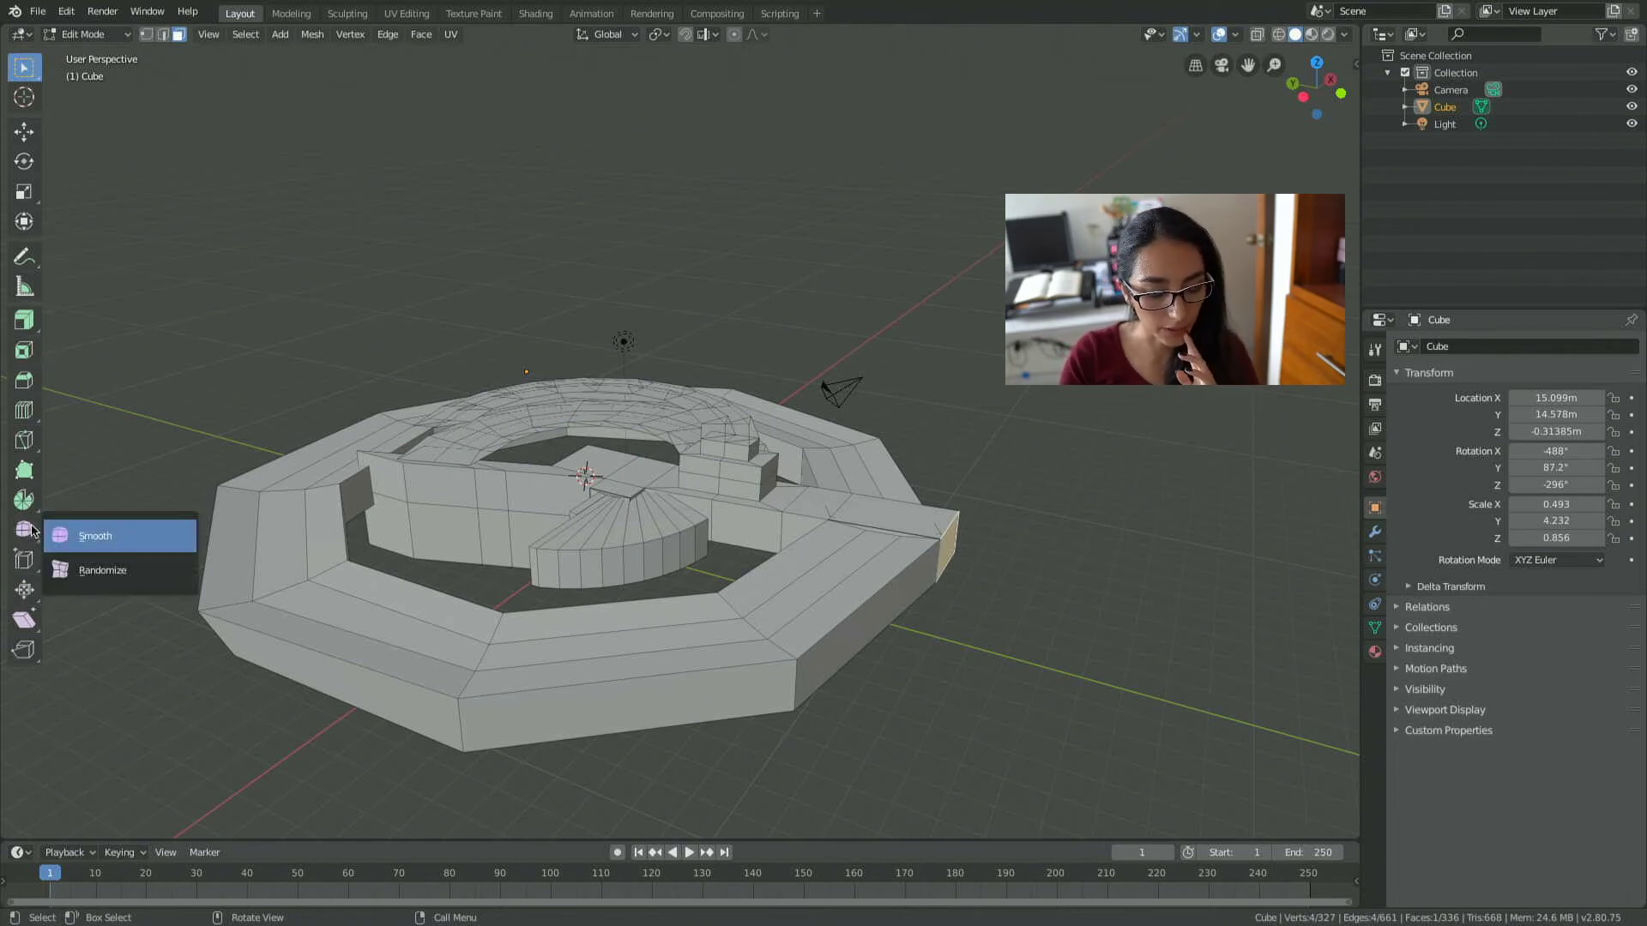
pyautogui.click(83, 573)
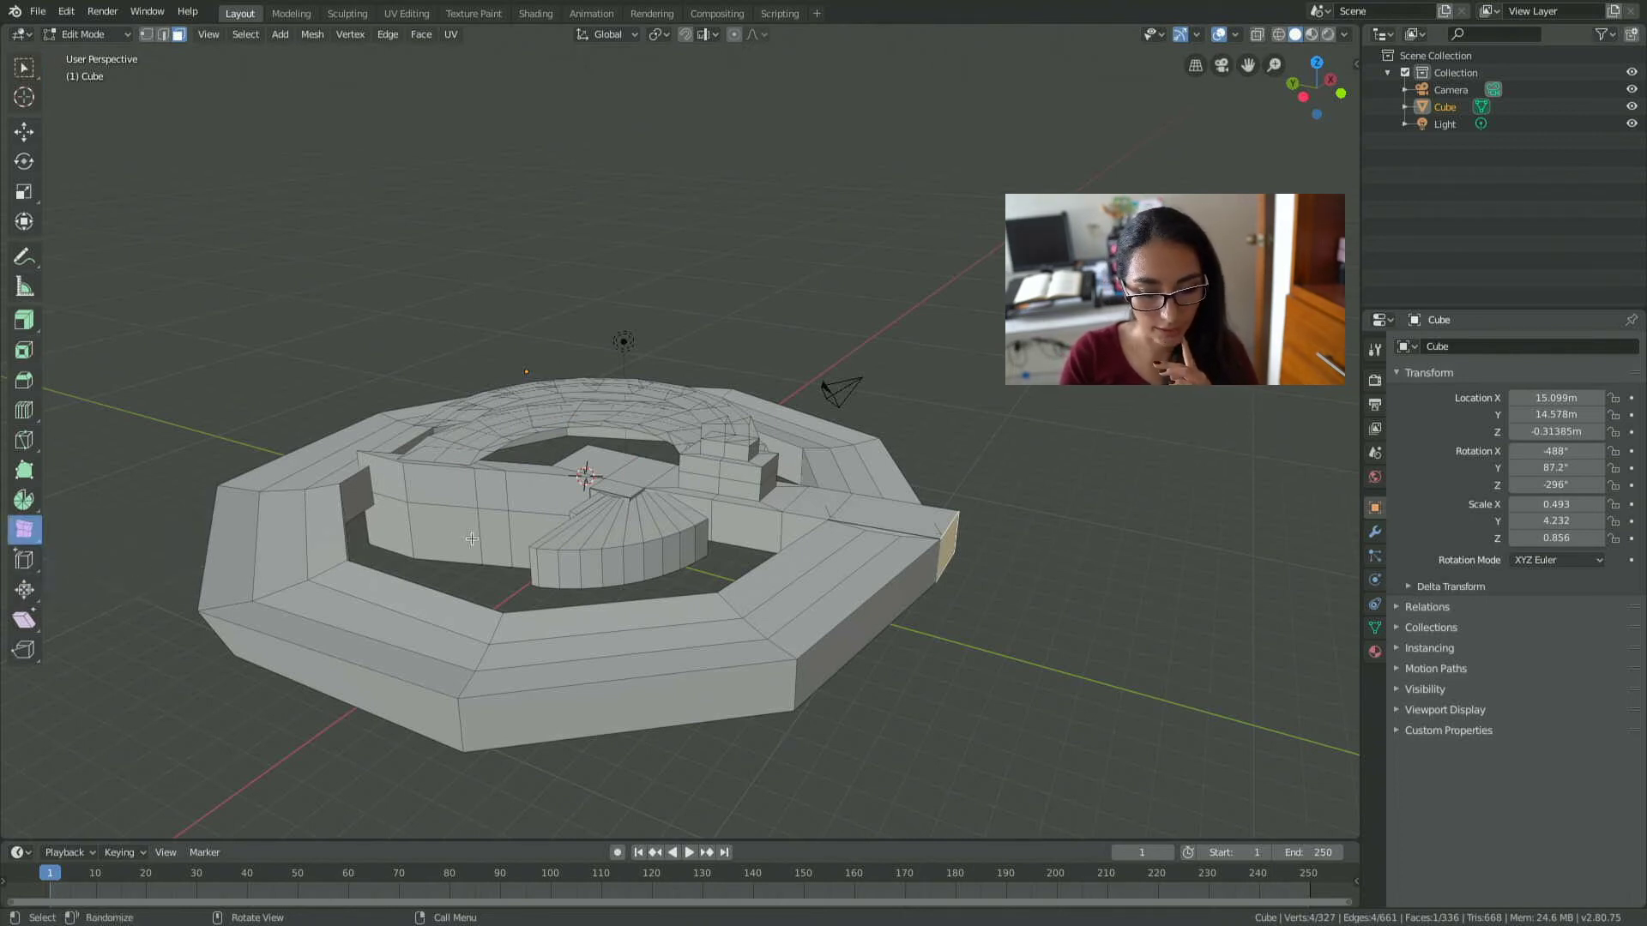
pyautogui.moveTo(940, 556); pyautogui.dragTo(1069, 533)
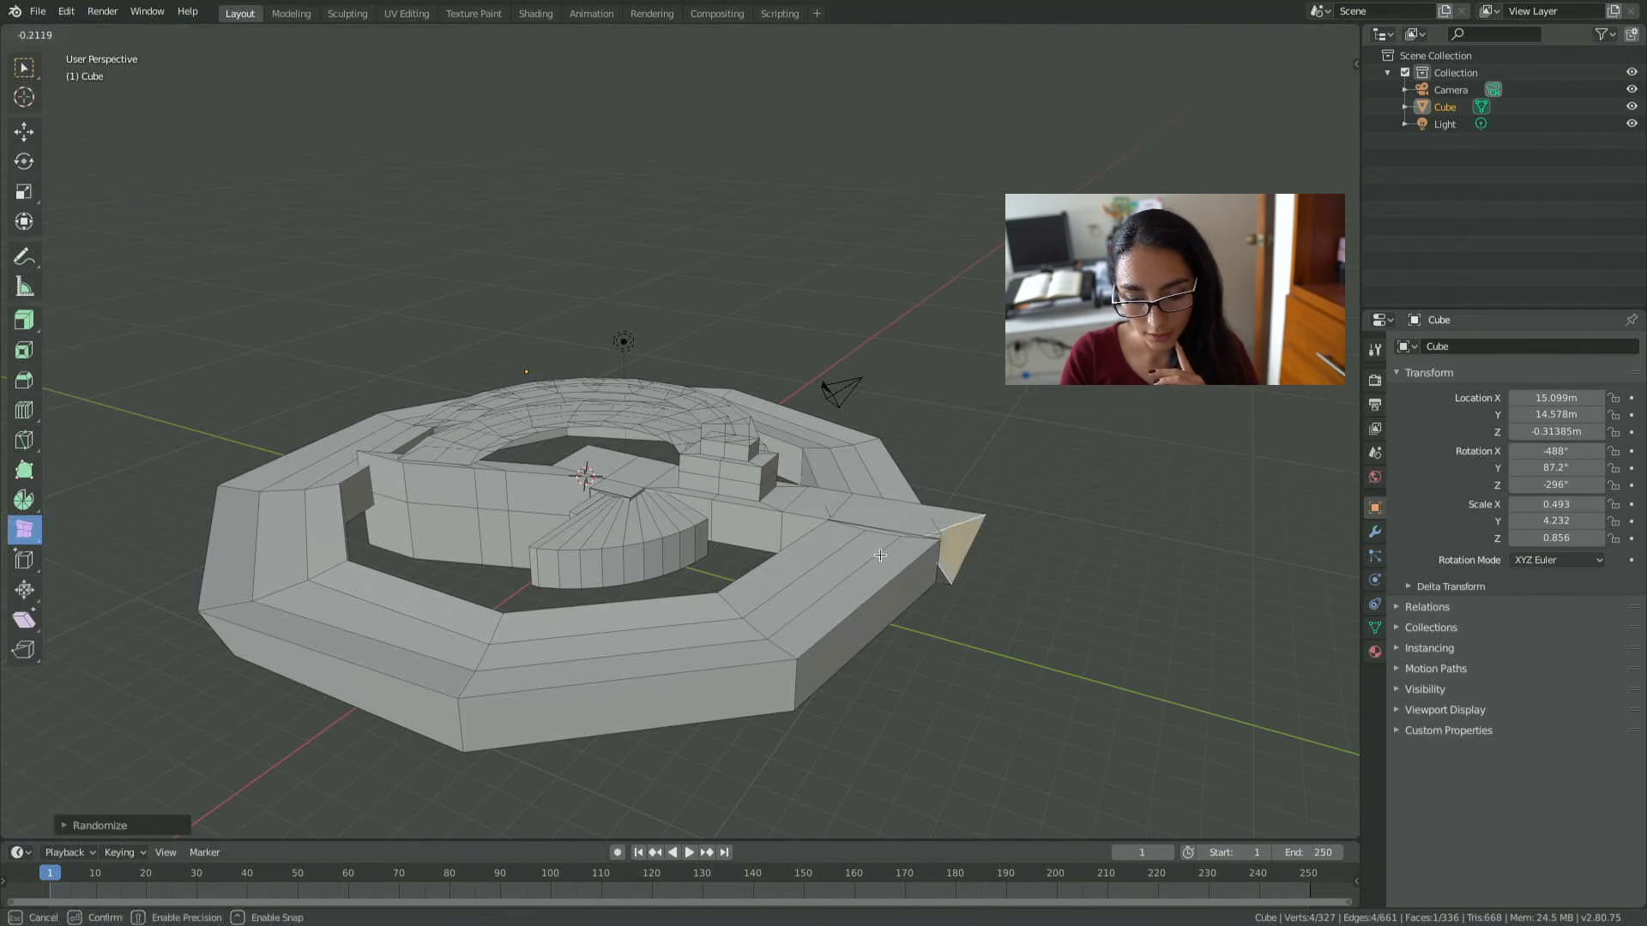
pyautogui.moveTo(1070, 534); pyautogui.dragTo(979, 549)
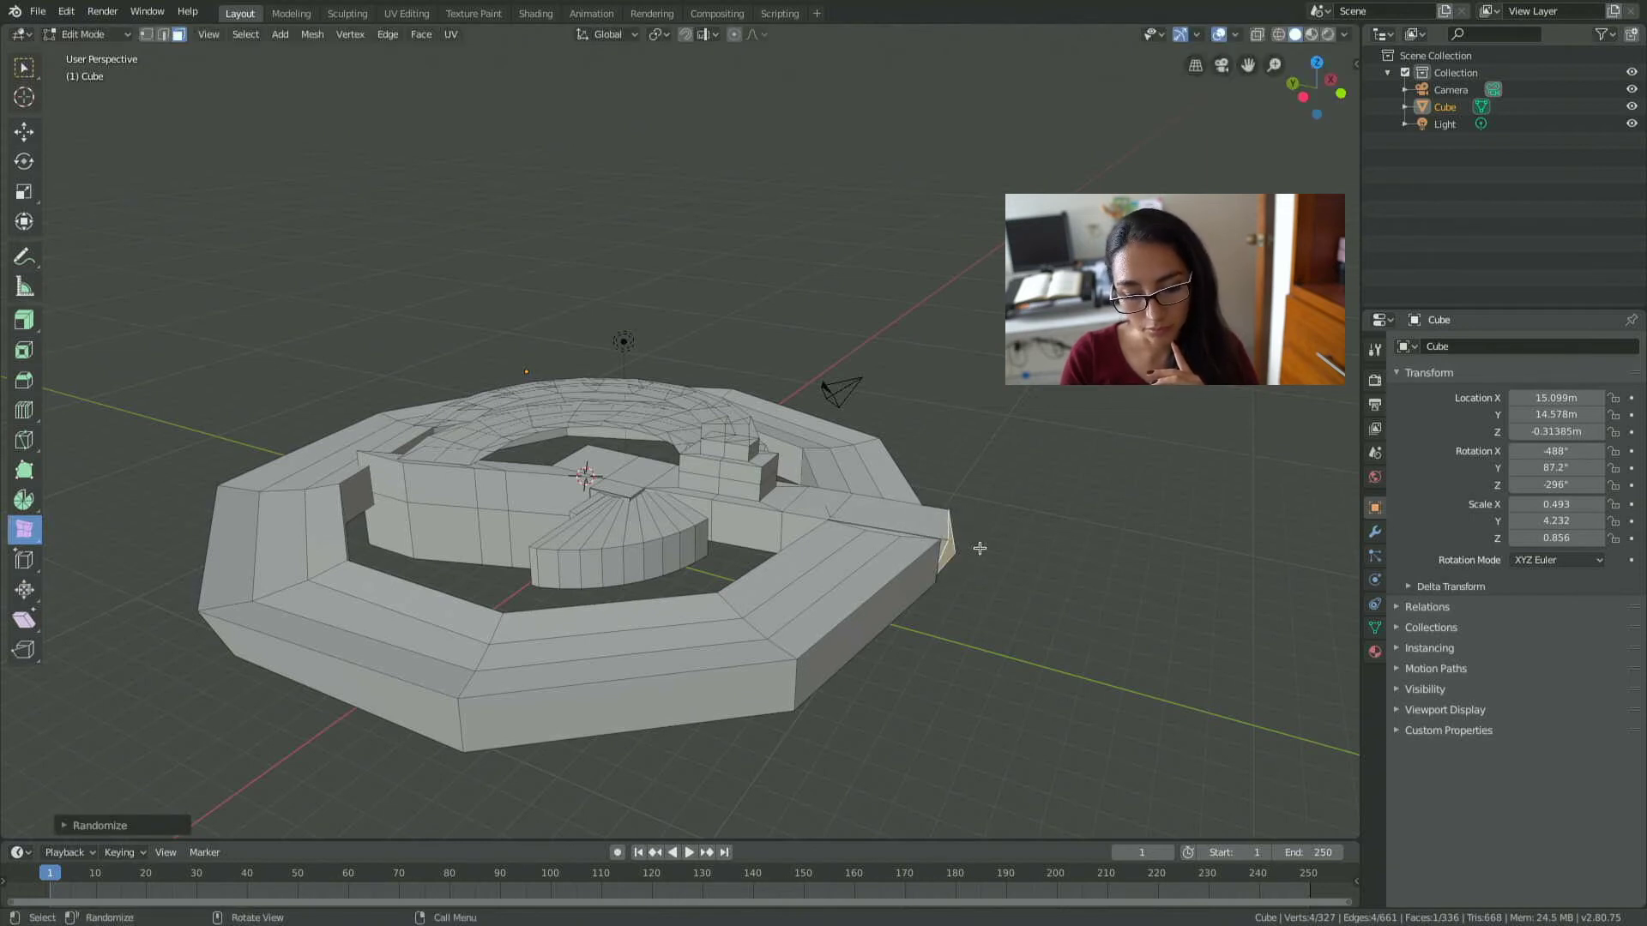
# Smooth the right tip into a pointed arrowhead and view it from a lower angle.
pyautogui.moveTo(19, 525); pyautogui.dragTo(120, 538)
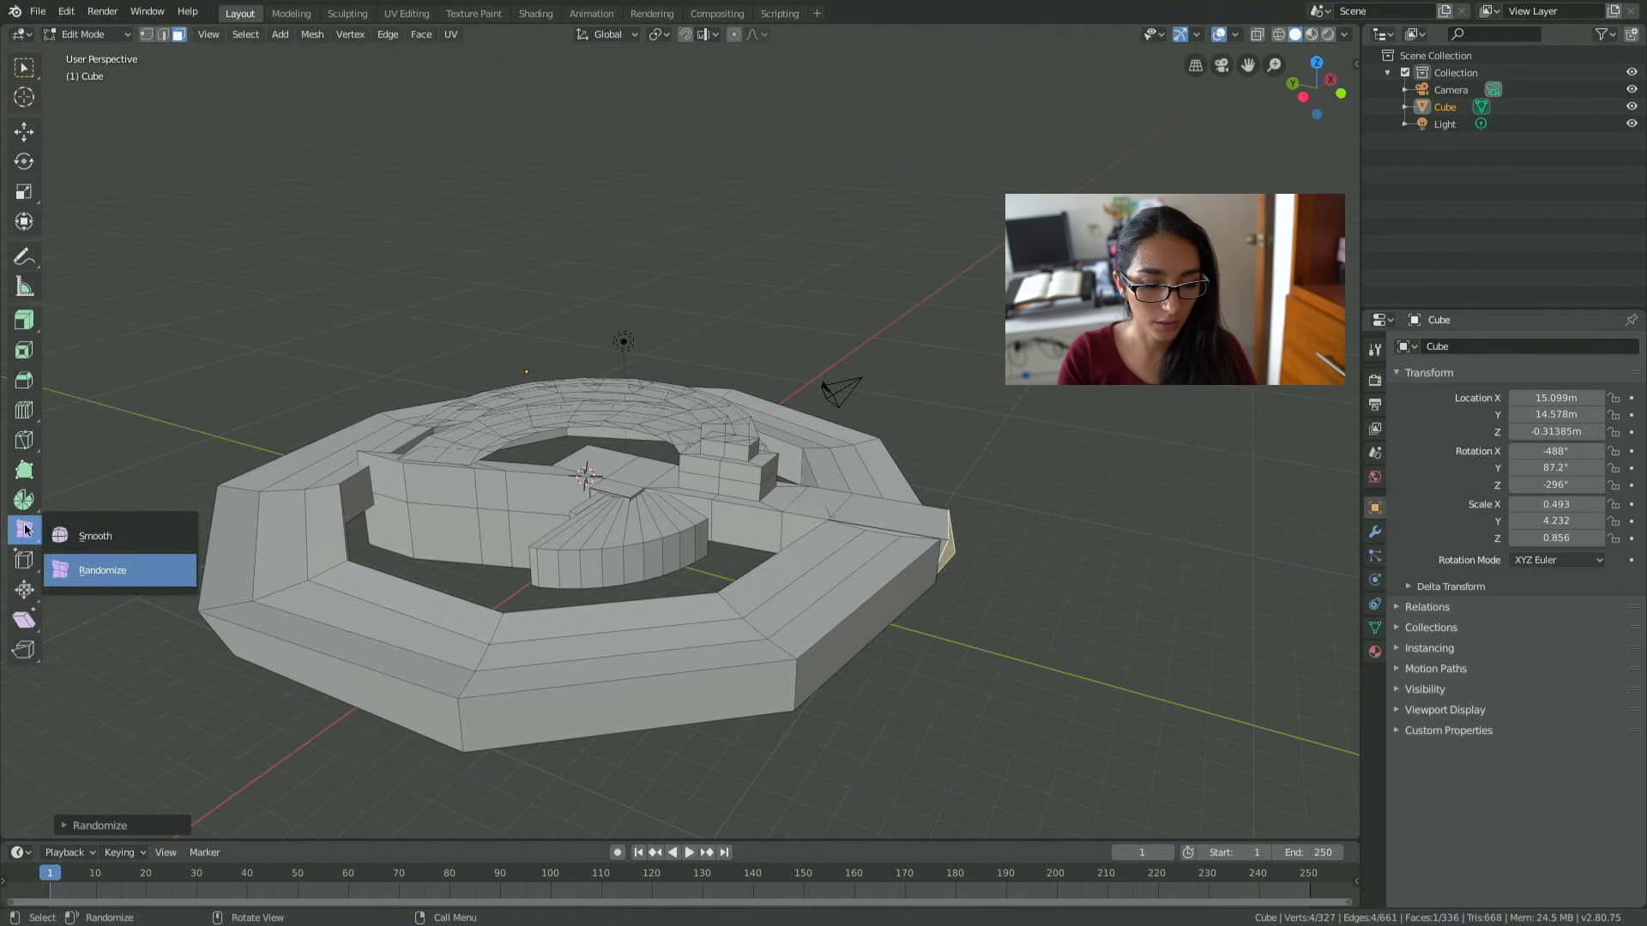
pyautogui.moveTo(959, 547); pyautogui.dragTo(1051, 544)
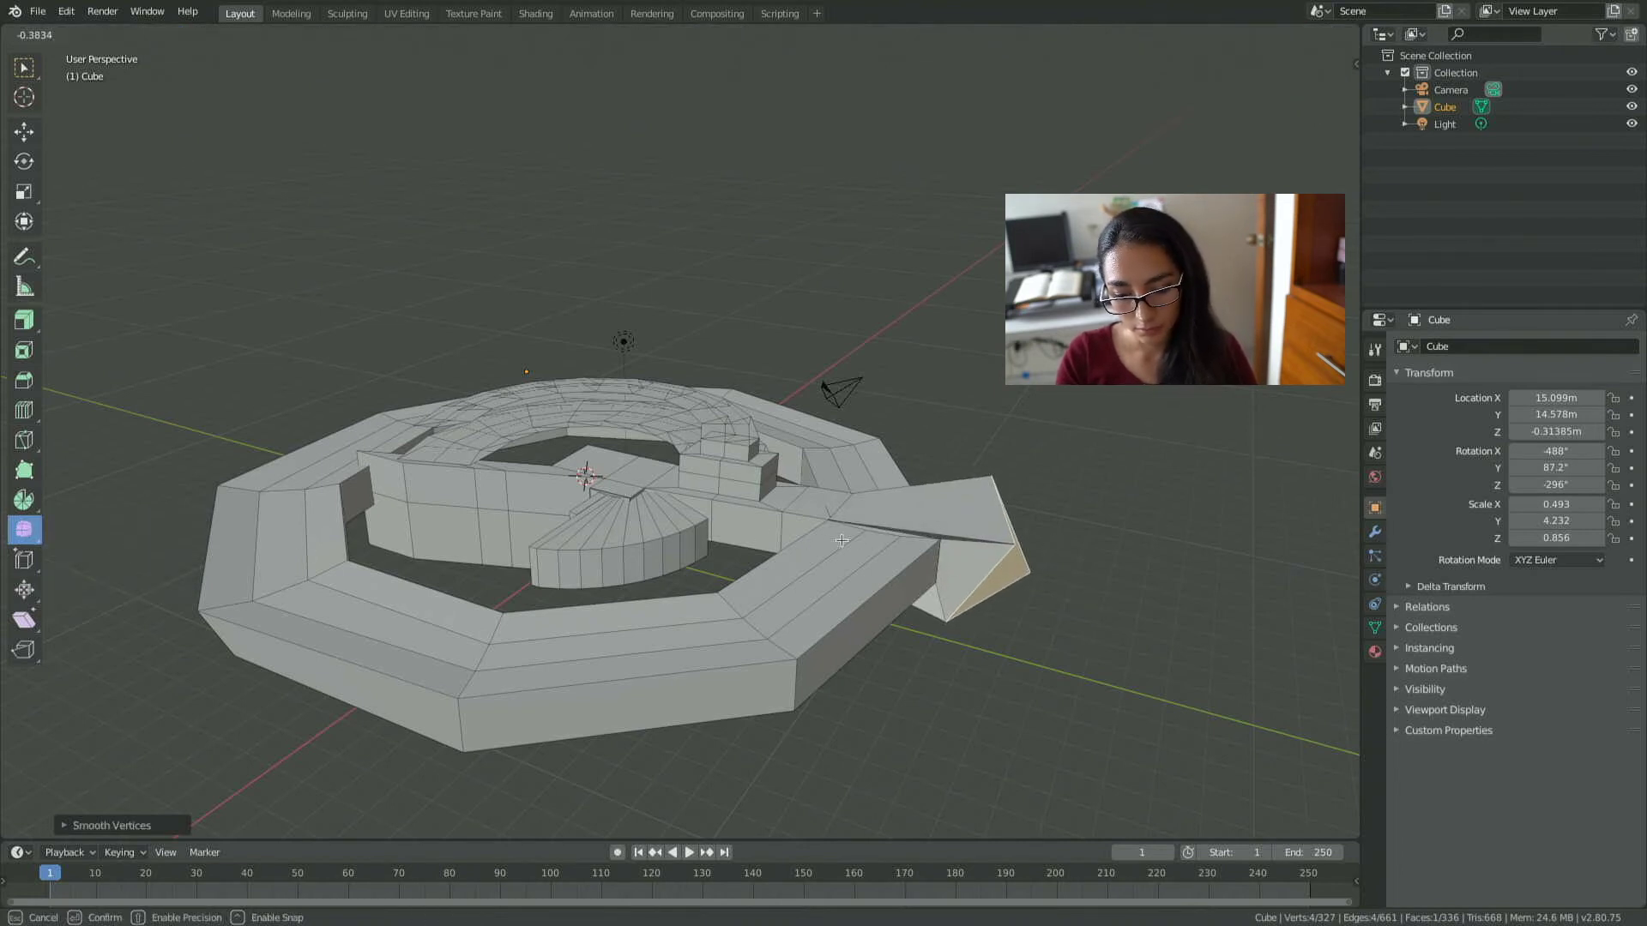
pyautogui.moveTo(1094, 562)
pyautogui.mouseDown(button='middle')
pyautogui.moveTo(980, 529)
pyautogui.moveTo(1048, 478)
pyautogui.moveTo(1081, 489)
pyautogui.moveTo(1105, 580)
pyautogui.mouseUp(button='middle')
pyautogui.click(33, 569)
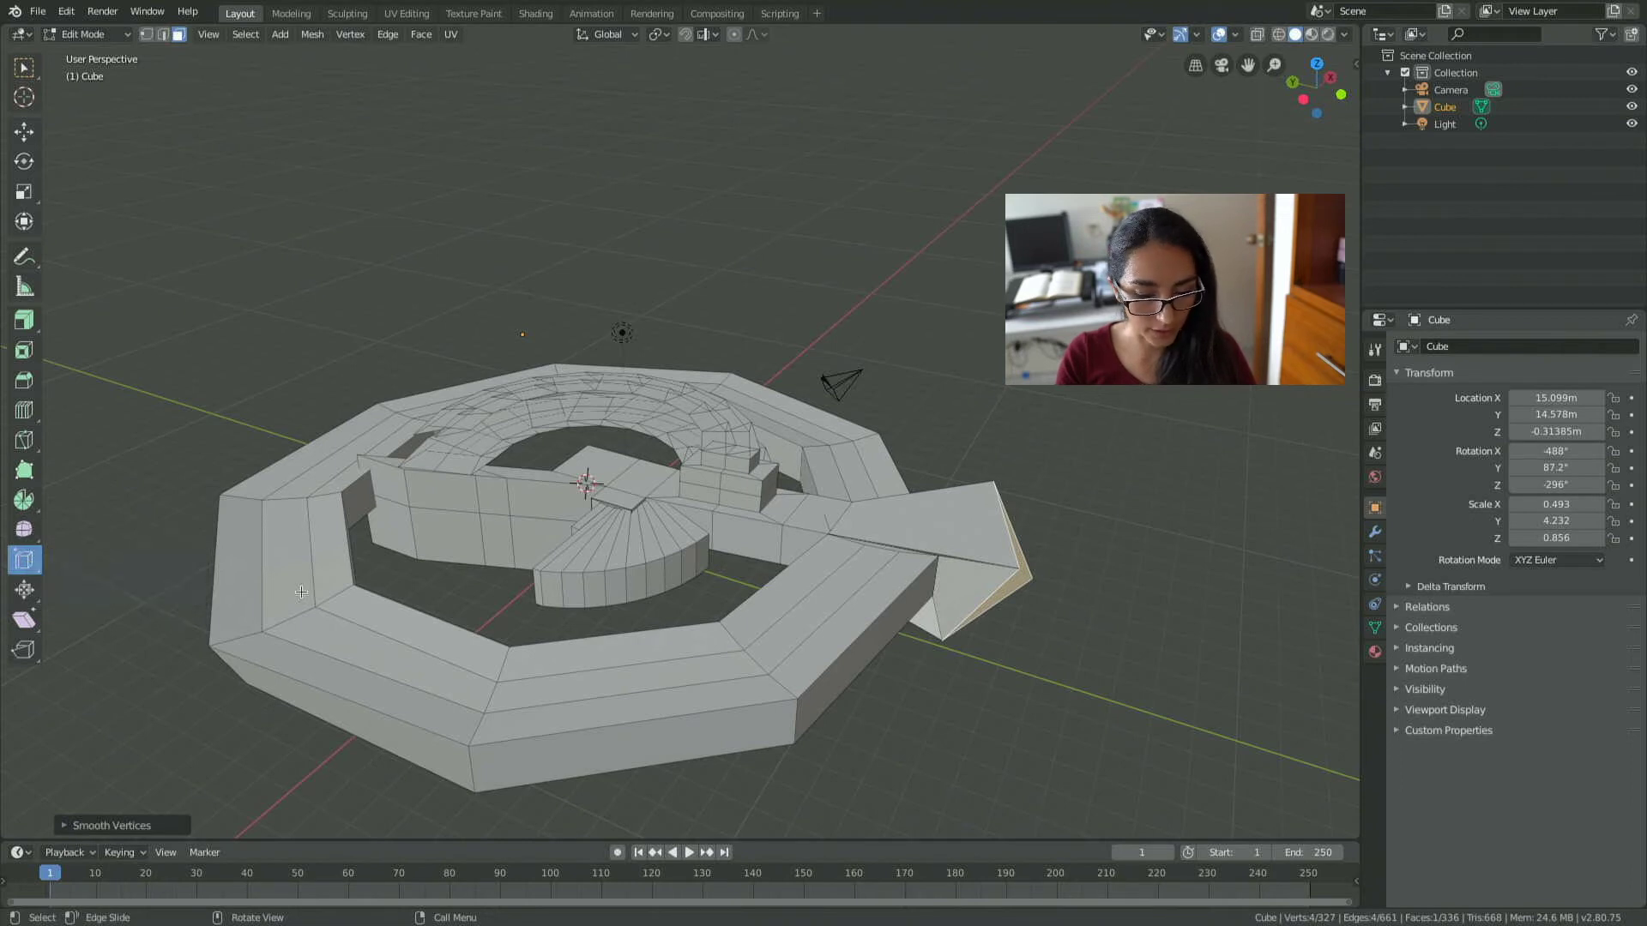
# Slide the edge loops of the right diagonal strip and the front strip.
pyautogui.click(660, 679)
pyautogui.click(799, 634)
pyautogui.moveTo(800, 640); pyautogui.dragTo(754, 684)
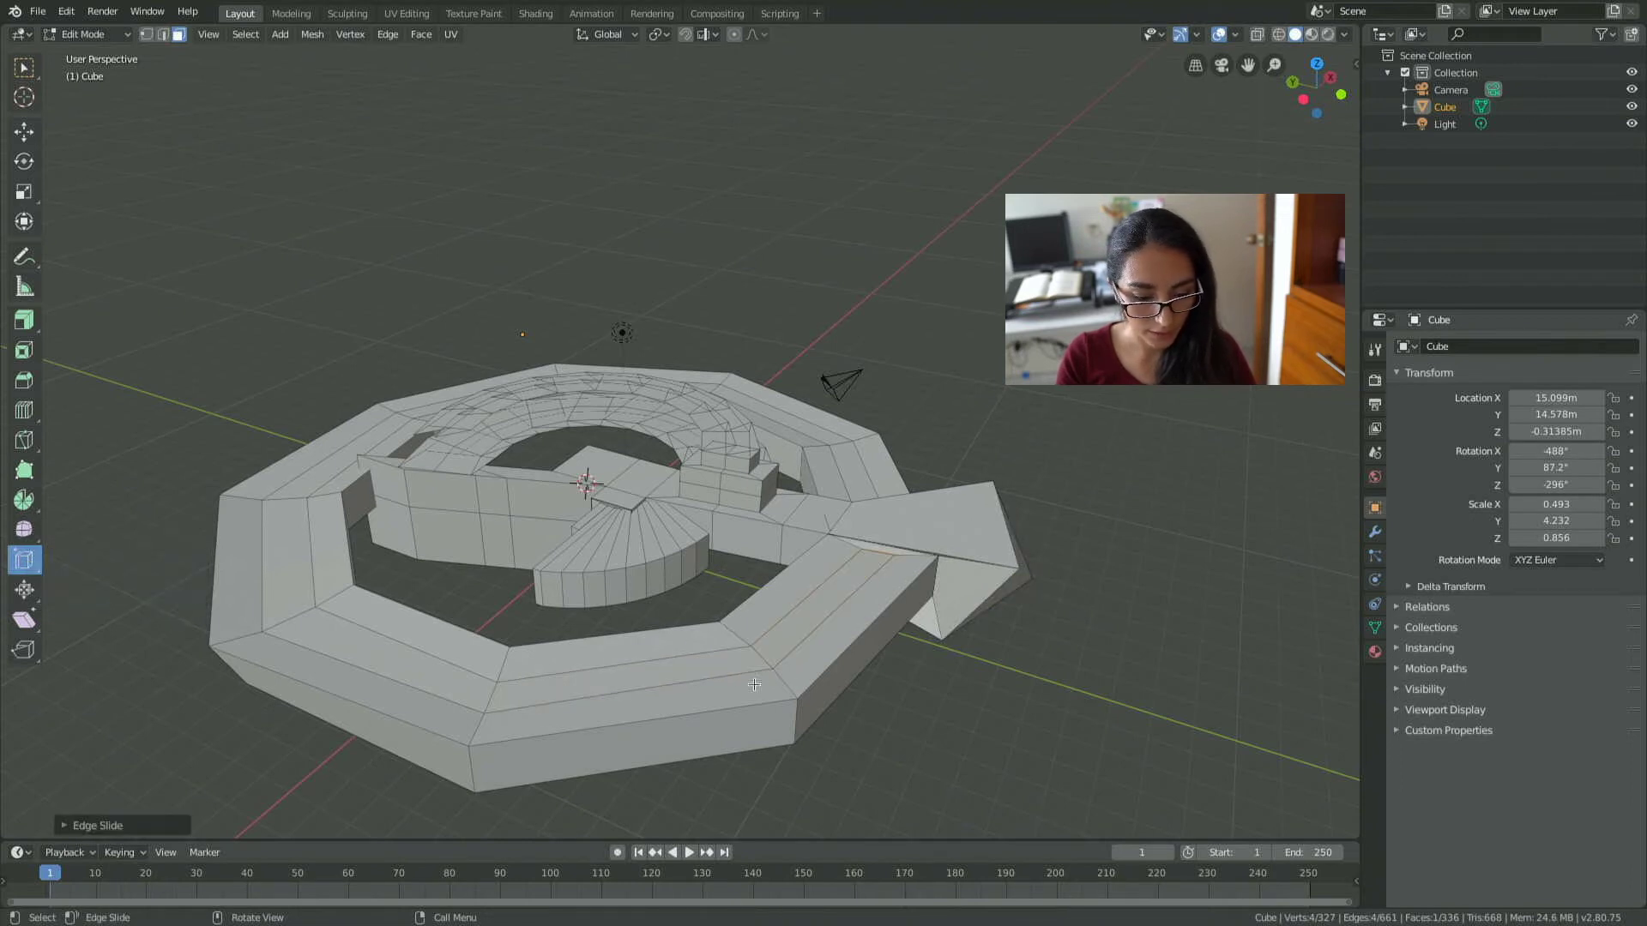
pyautogui.click(733, 663)
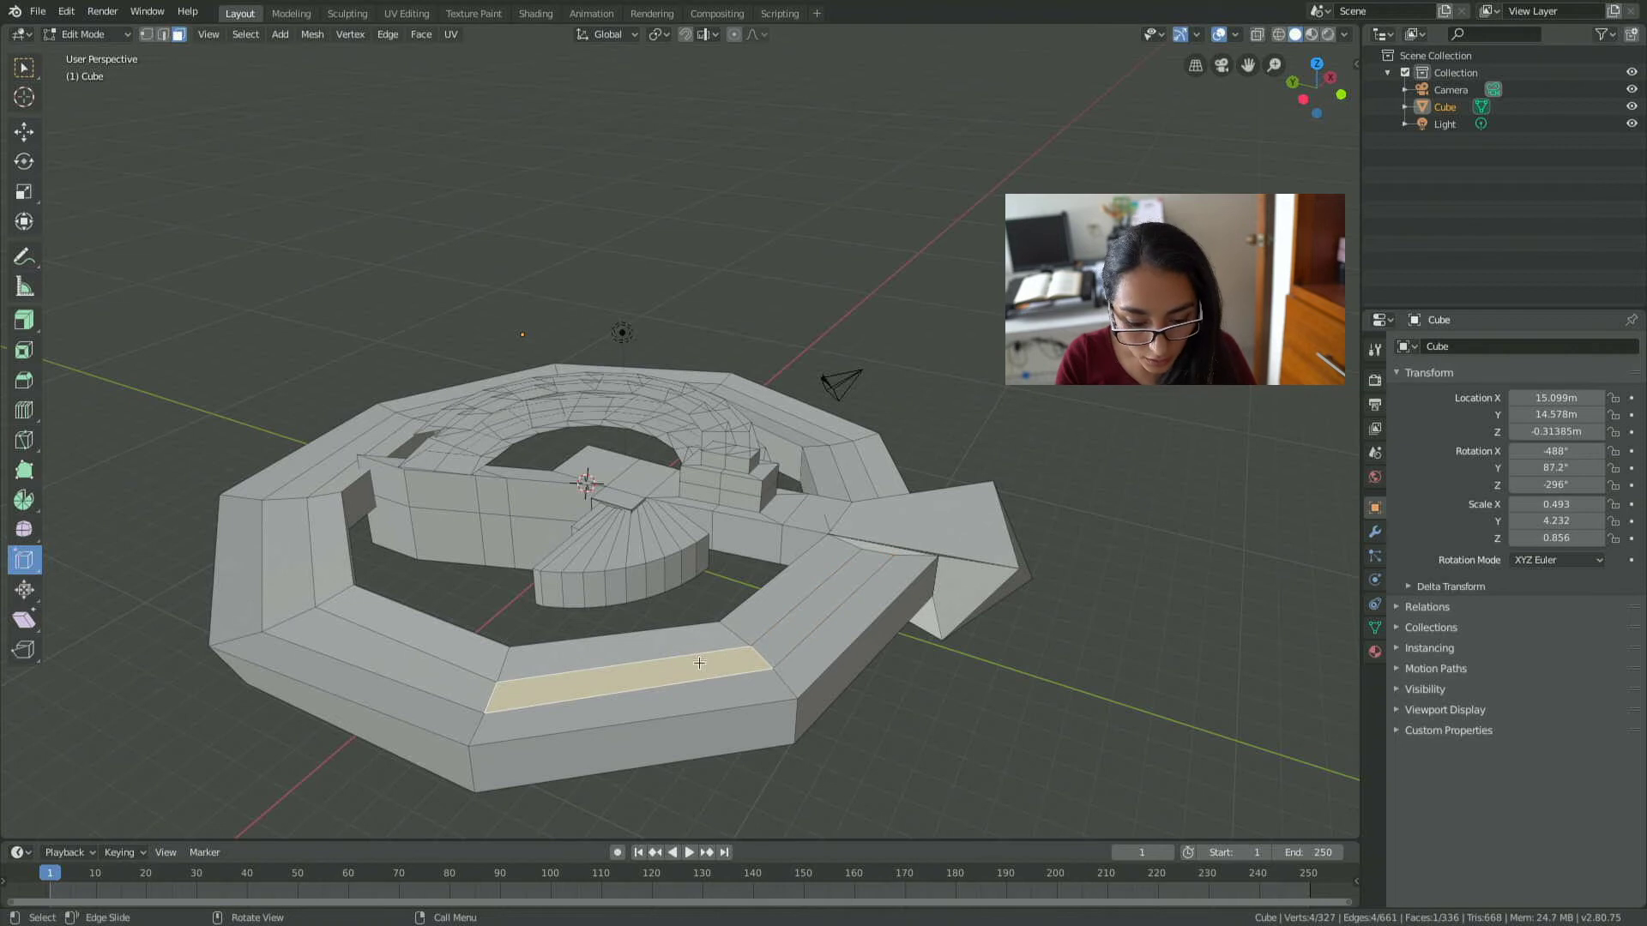
pyautogui.moveTo(699, 662); pyautogui.dragTo(689, 657)
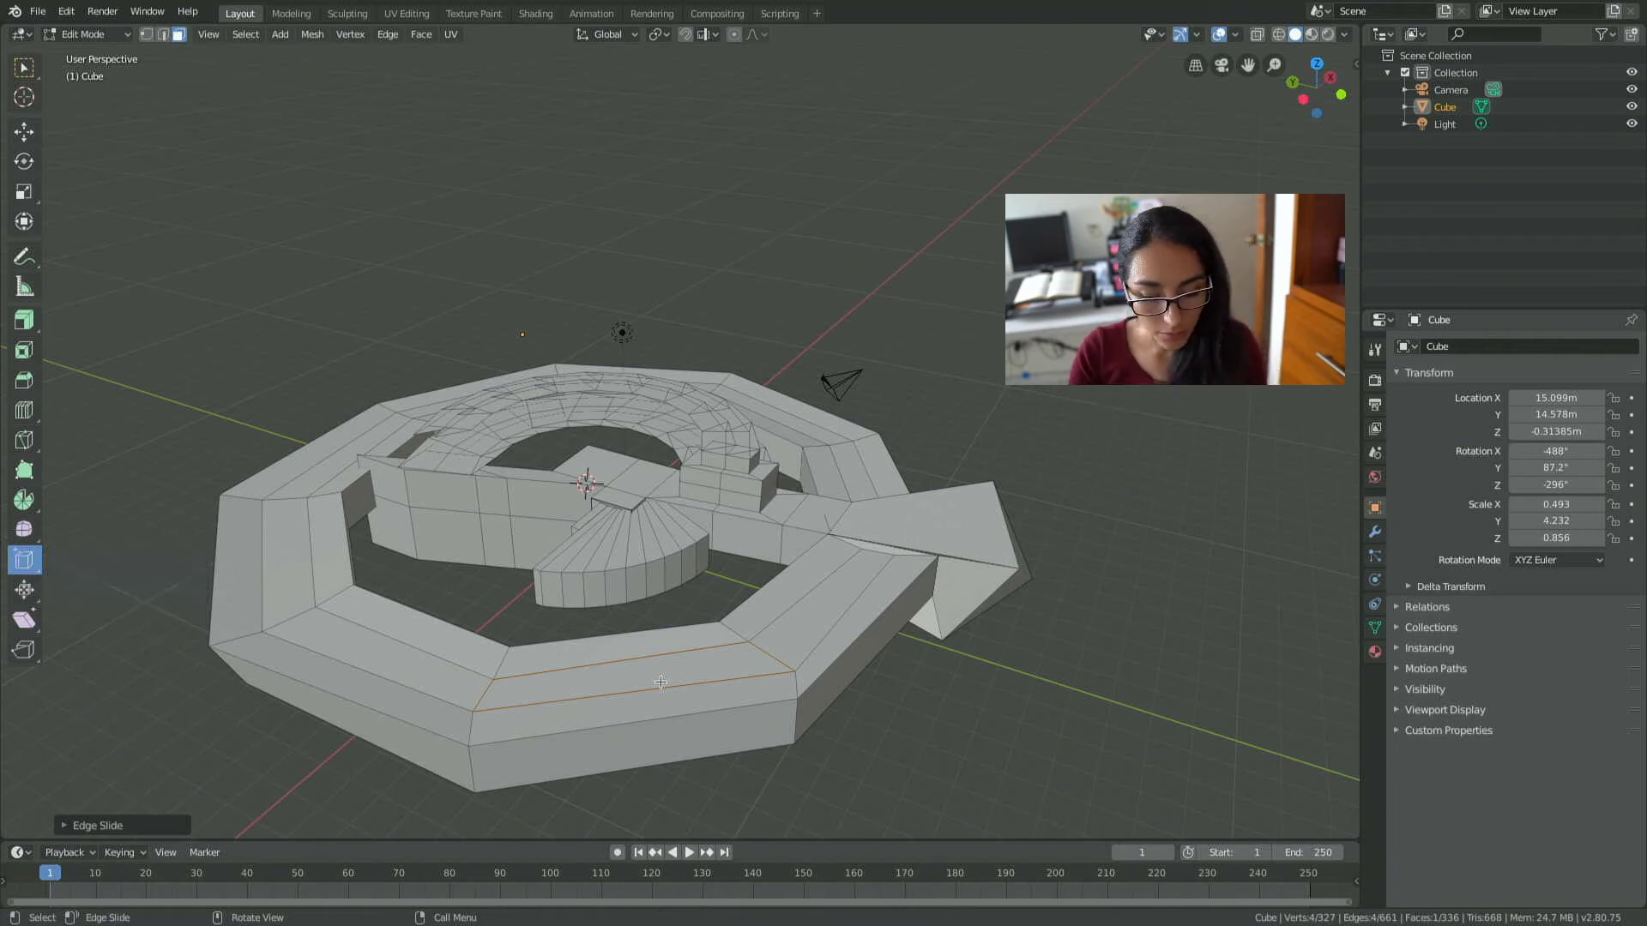
pyautogui.moveTo(687, 666); pyautogui.dragTo(773, 635)
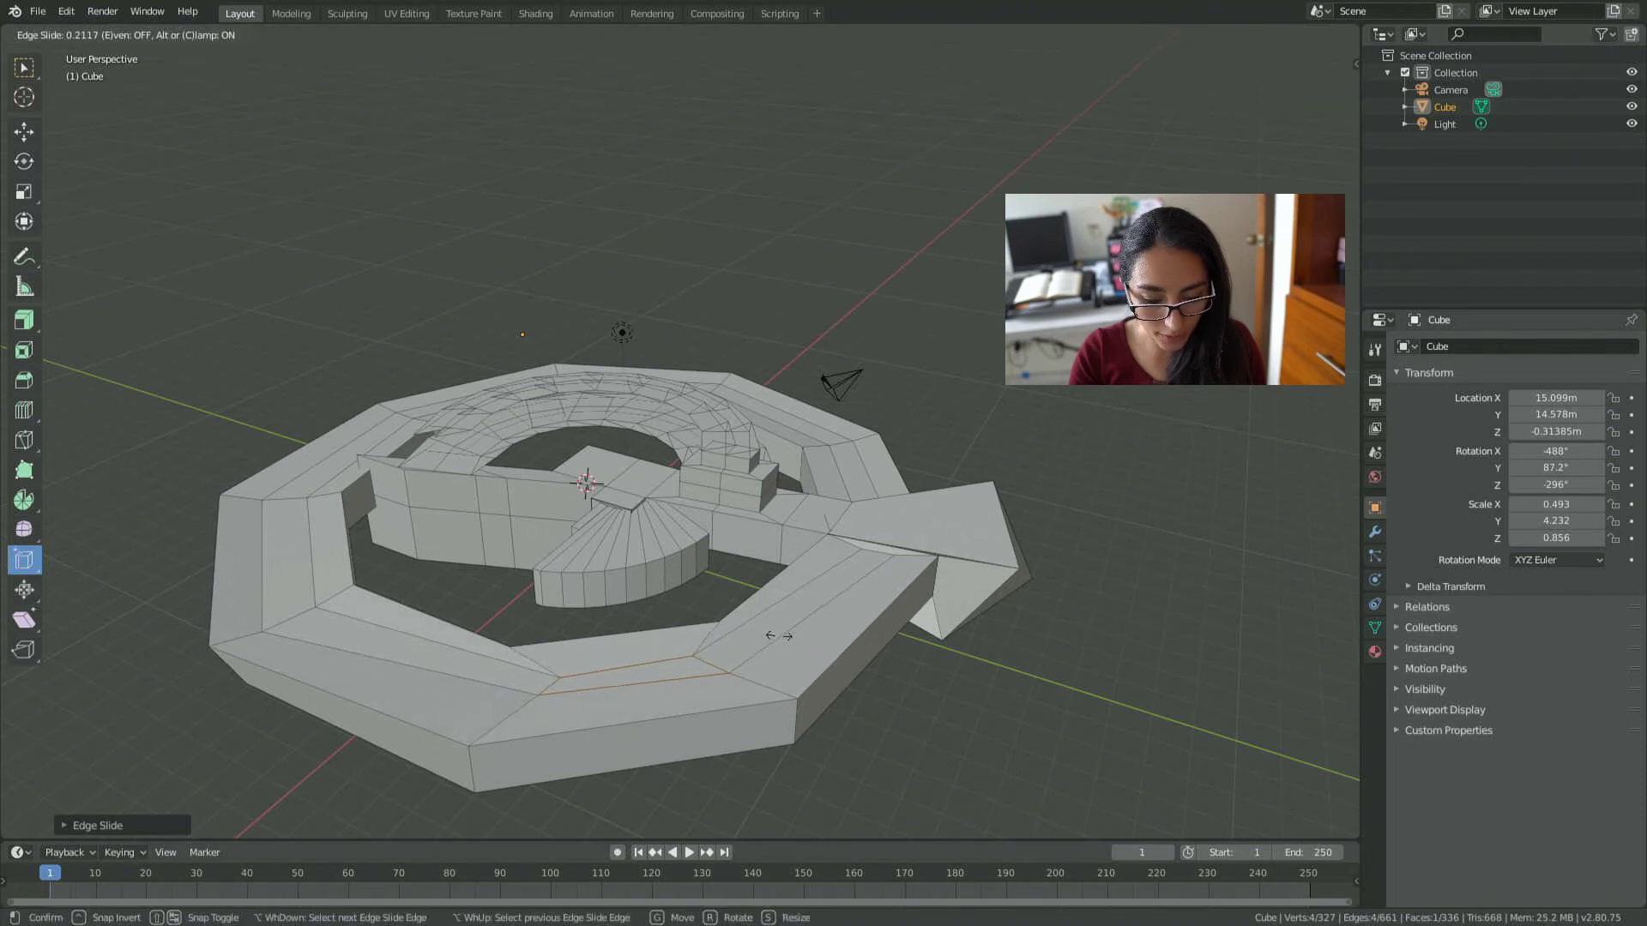
pyautogui.moveTo(772, 636); pyautogui.dragTo(781, 635)
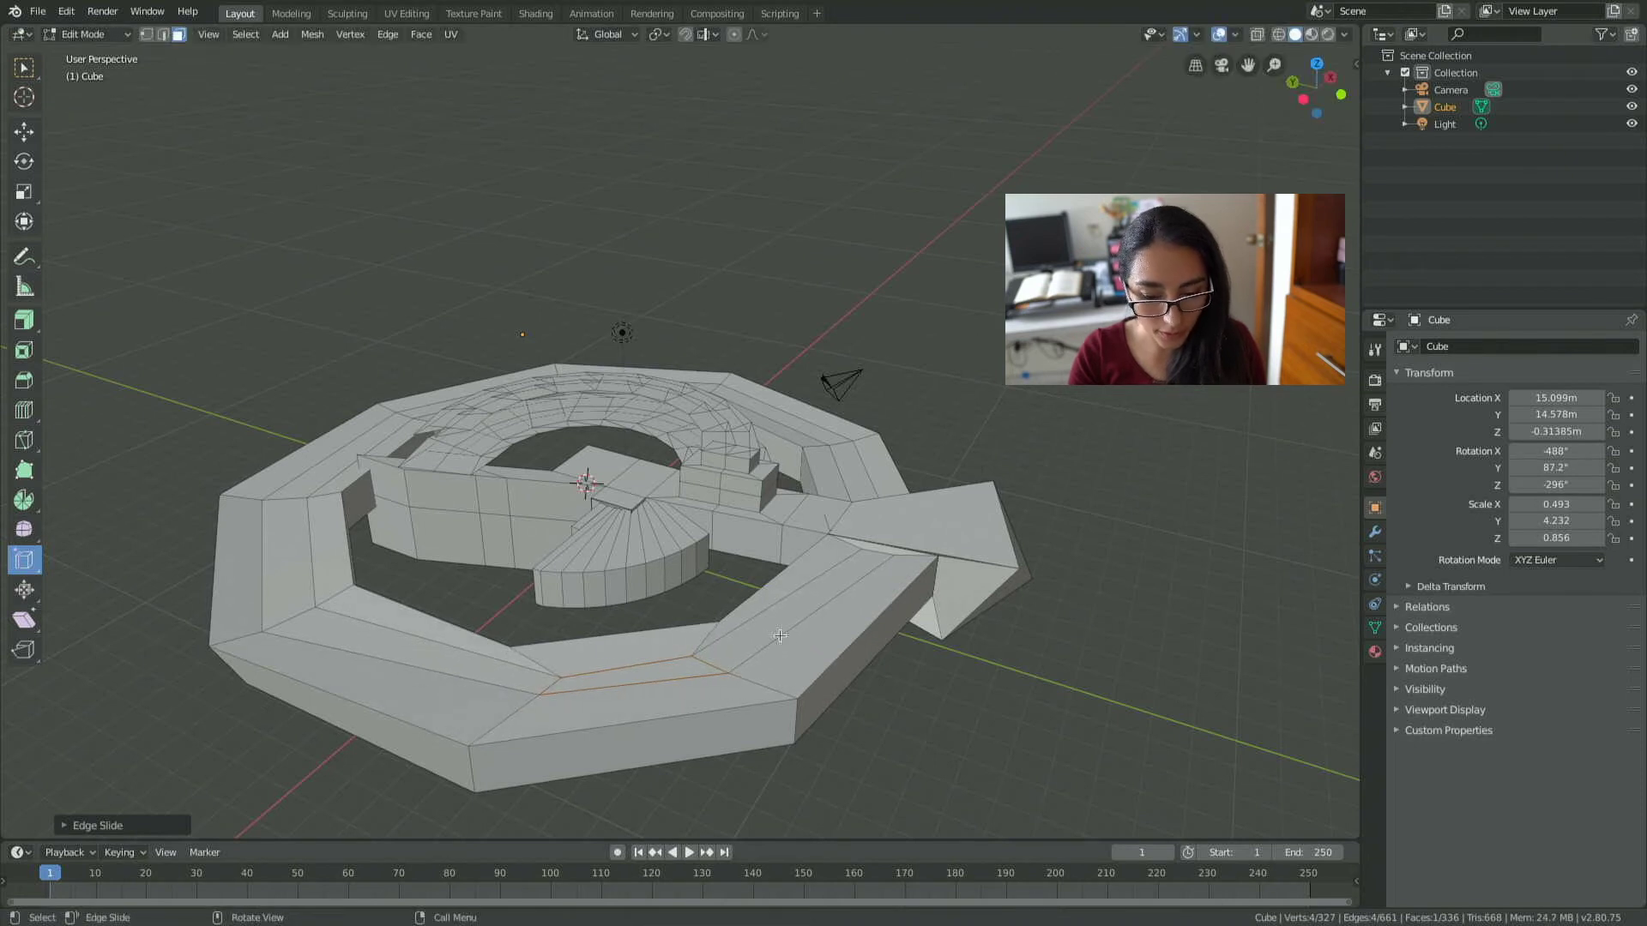
# Slide edge loops on the left and right ring segments and beside the arrowhead.
pyautogui.click(293, 566)
pyautogui.moveTo(290, 543); pyautogui.dragTo(300, 497)
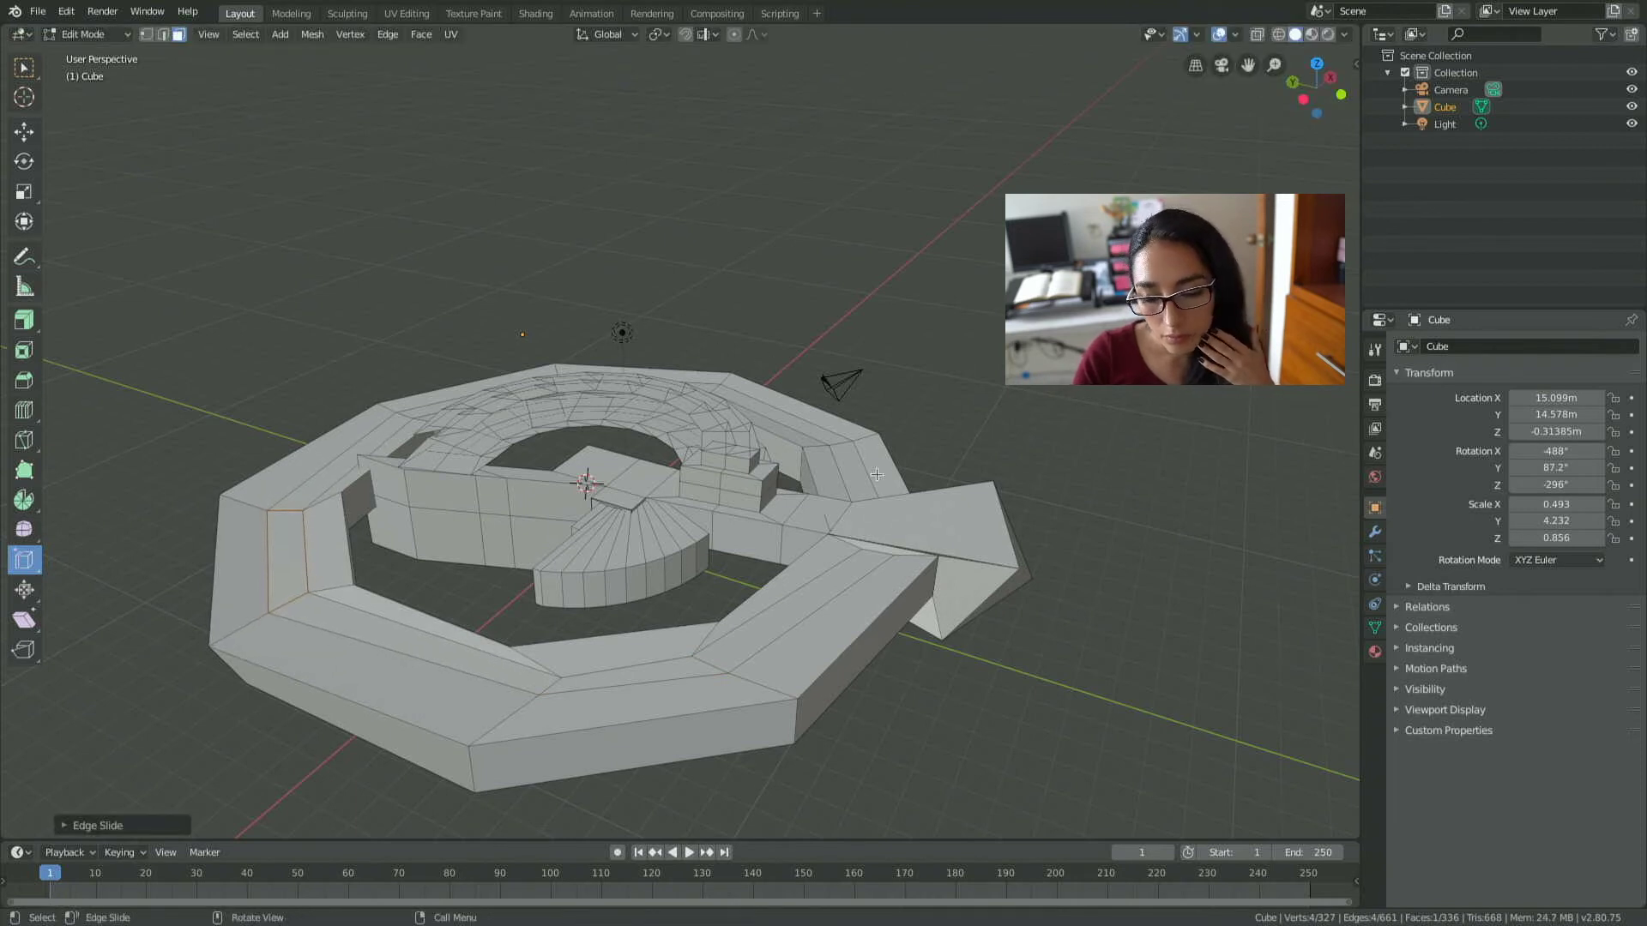
pyautogui.moveTo(863, 468); pyautogui.dragTo(894, 422)
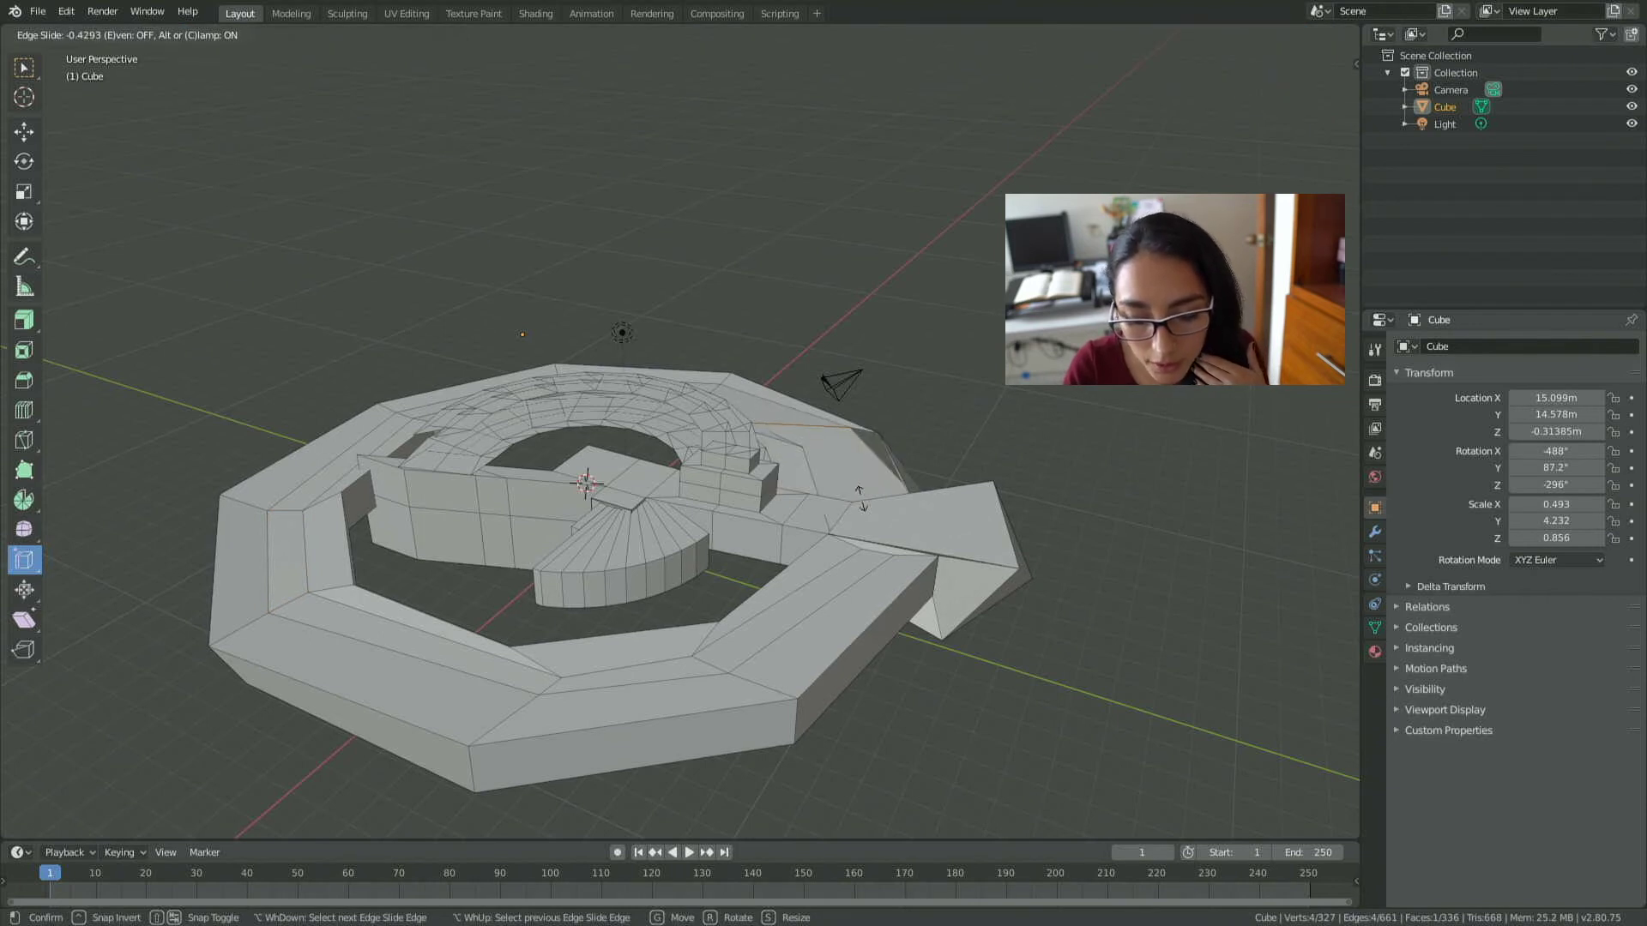
pyautogui.click(946, 518)
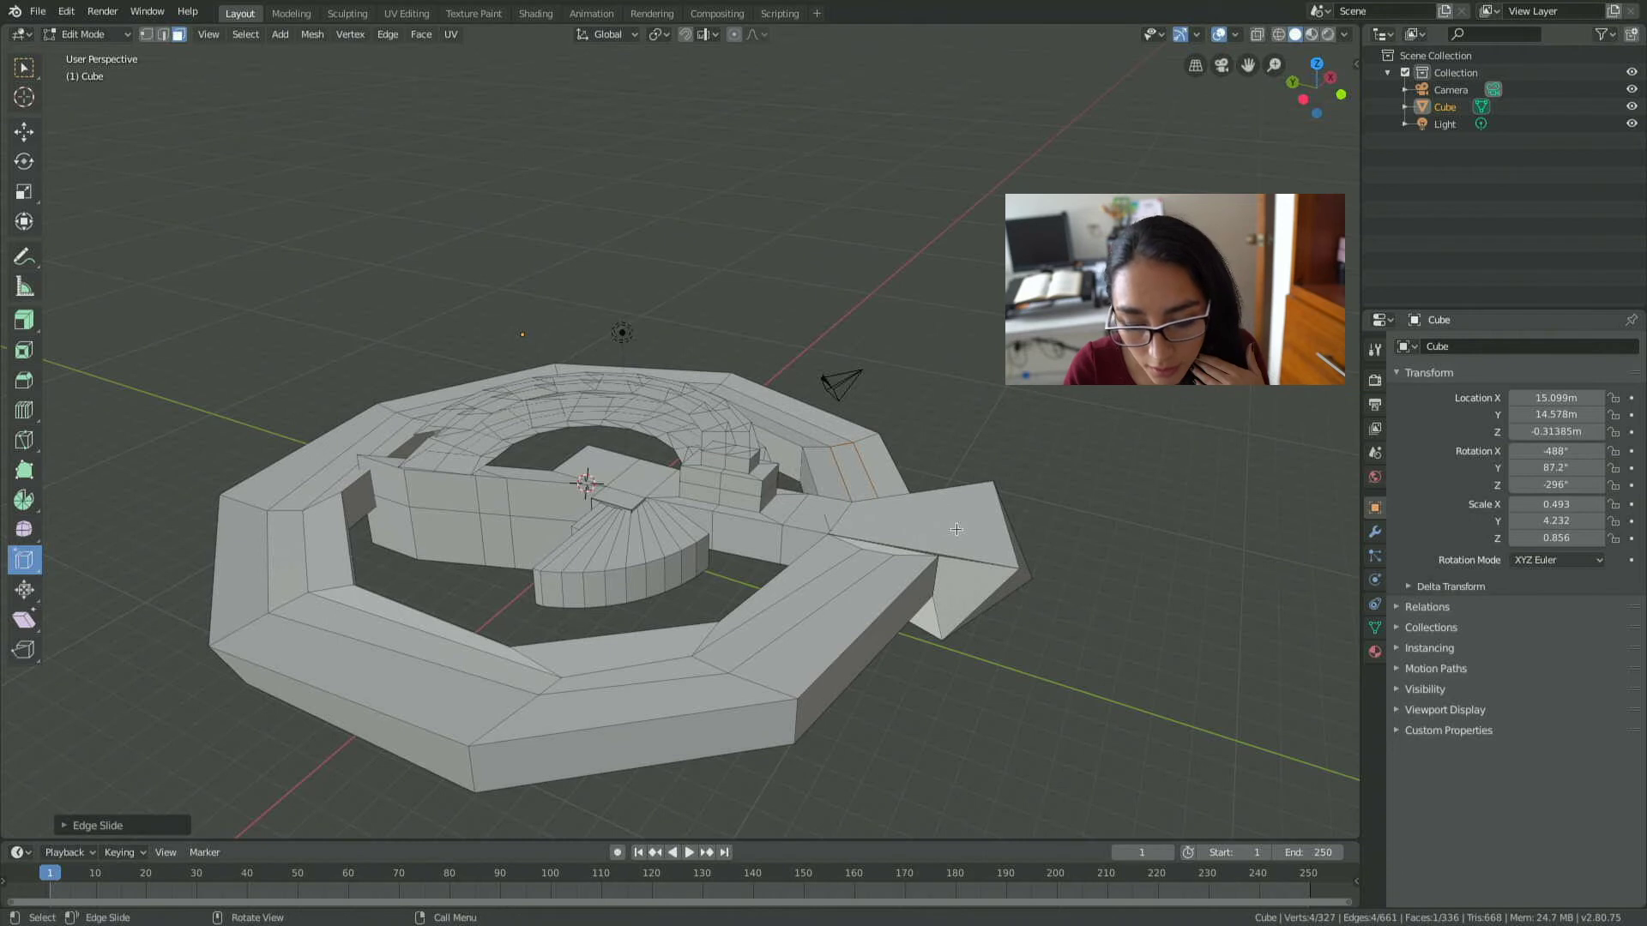
pyautogui.click(957, 529)
pyautogui.moveTo(959, 528); pyautogui.dragTo(946, 539)
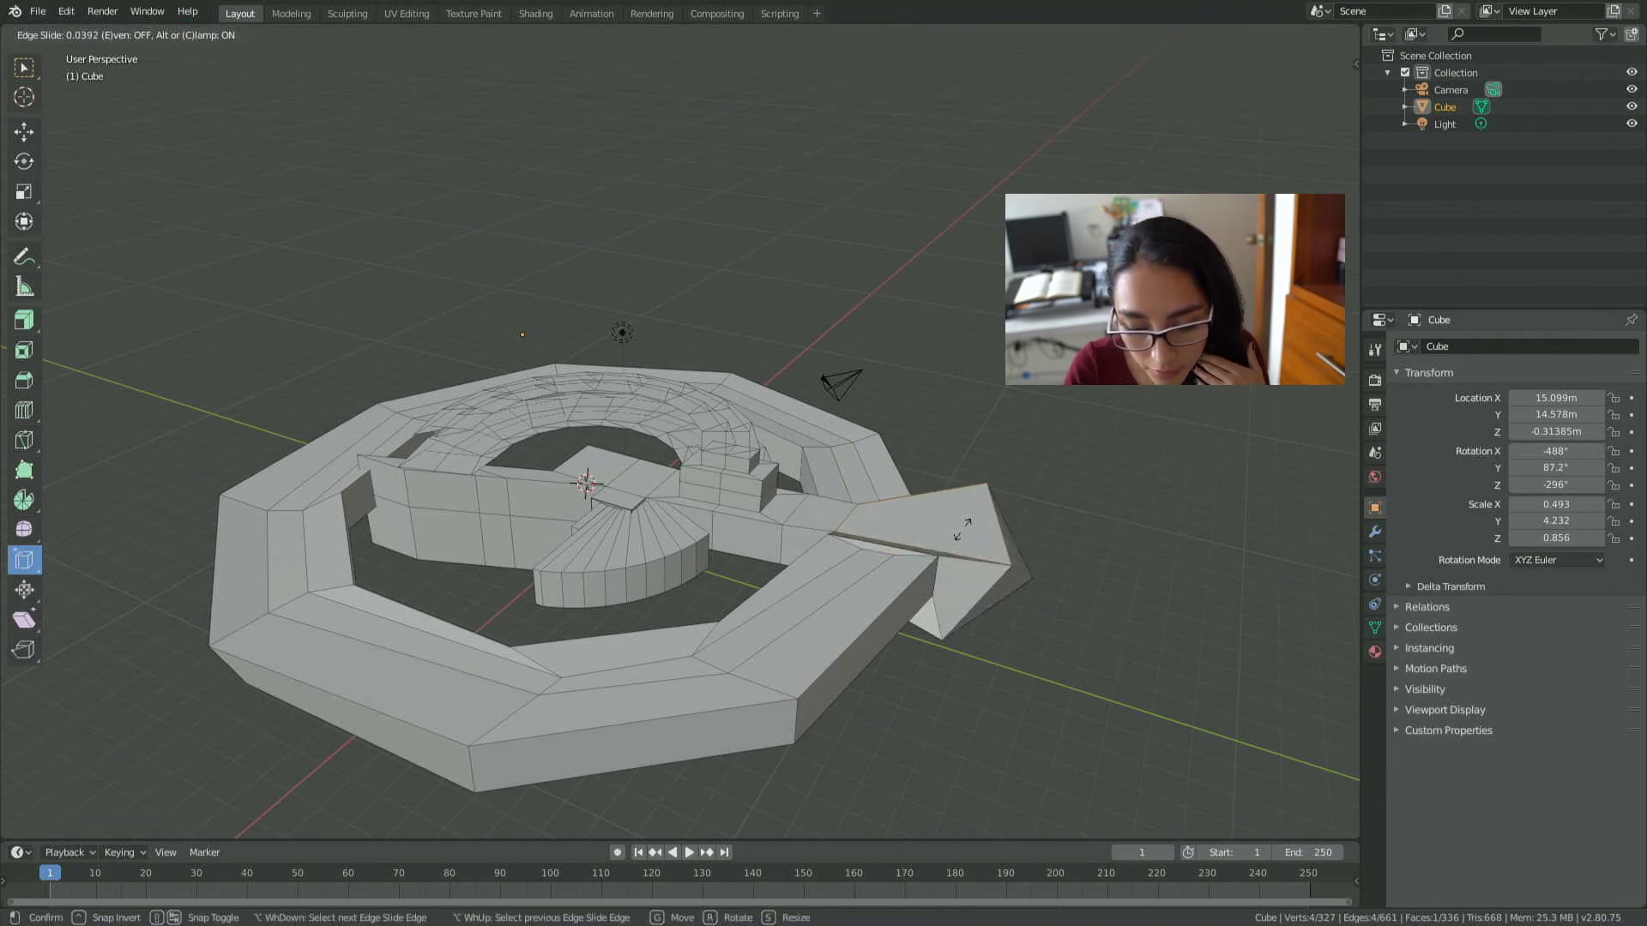
pyautogui.moveTo(946, 539); pyautogui.dragTo(1060, 487)
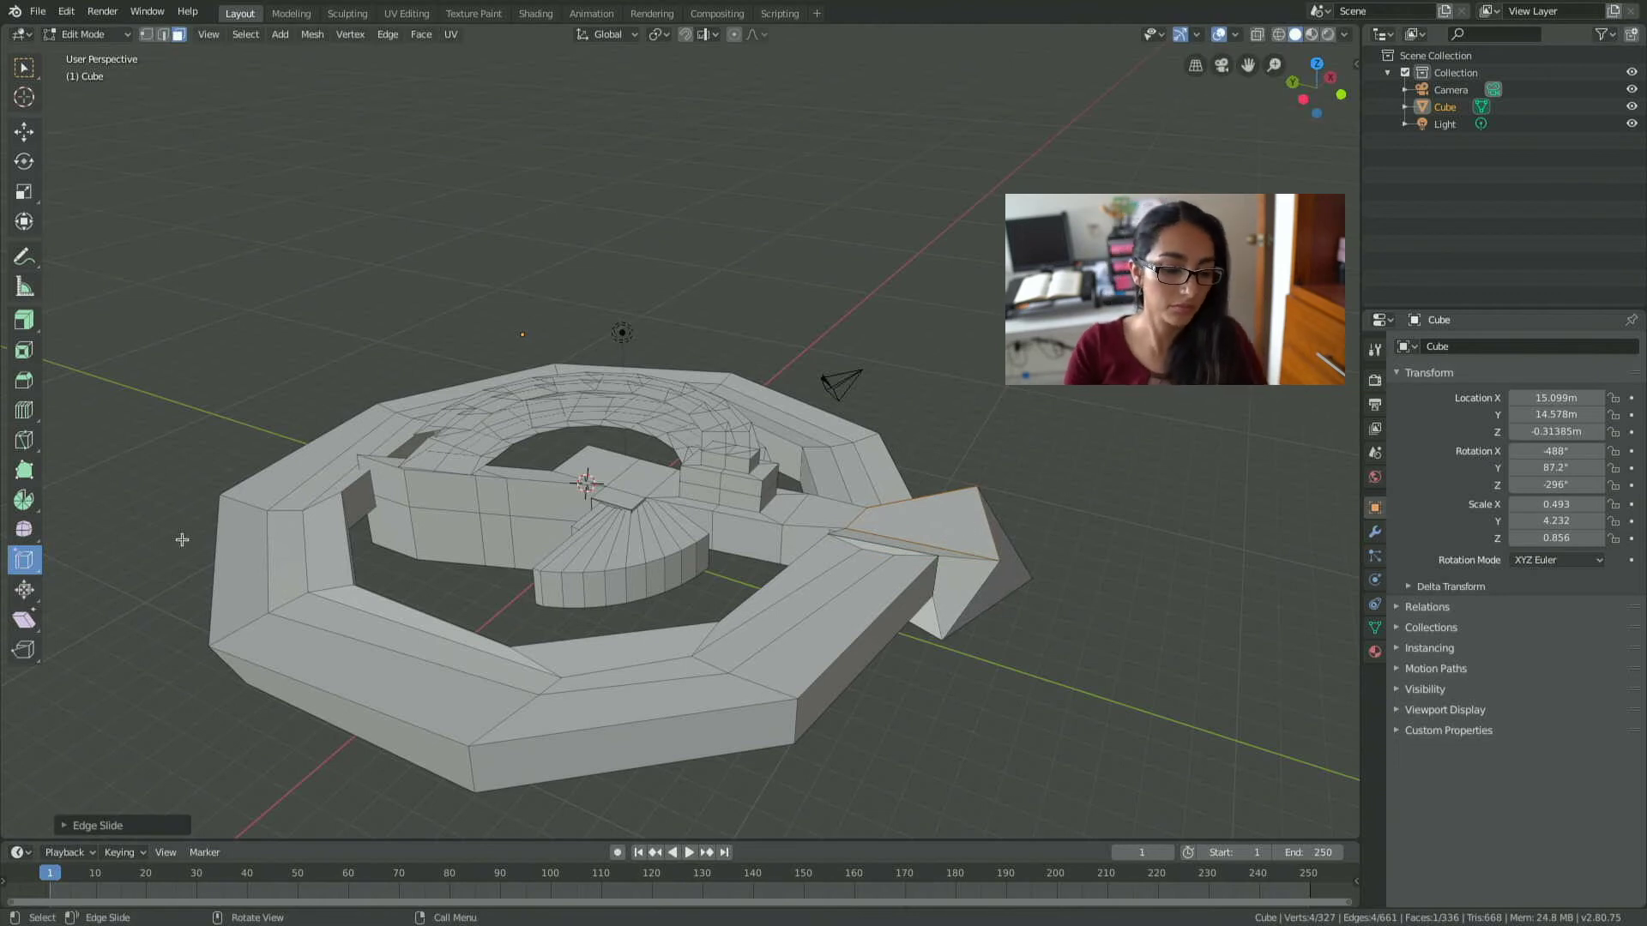
pyautogui.click(27, 592)
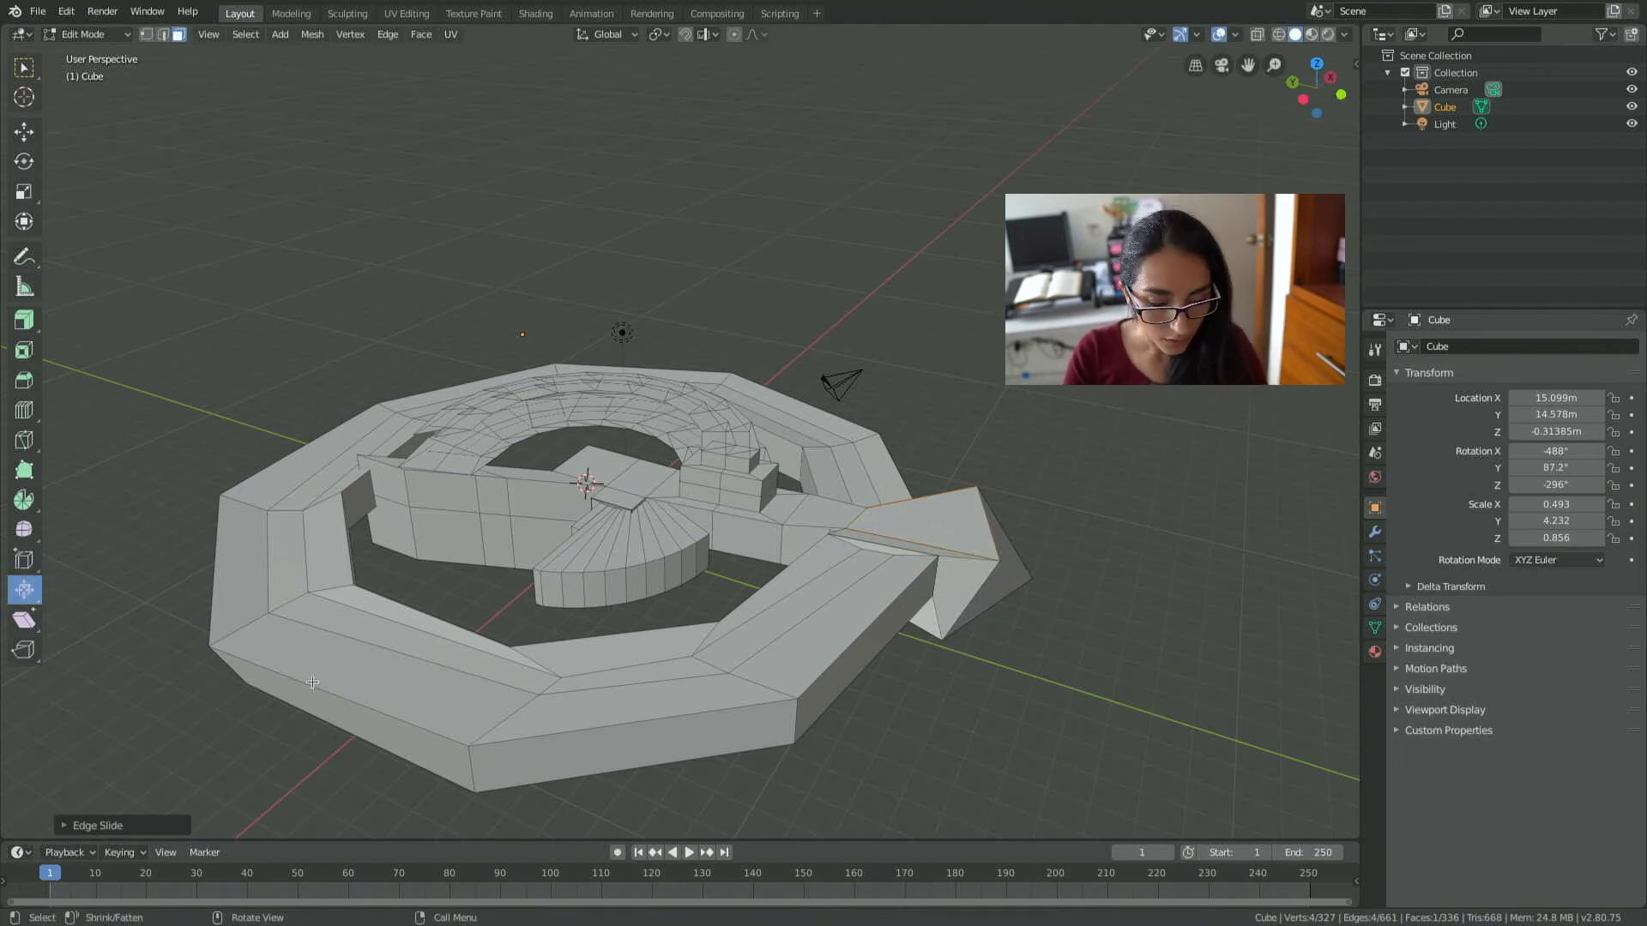
# Fatten the front-left ring face outward and push the centre square face inward.
pyautogui.click(366, 676)
pyautogui.moveTo(374, 676)
pyautogui.mouseDown()
pyautogui.moveTo(316, 661)
pyautogui.moveTo(313, 698)
pyautogui.mouseUp()
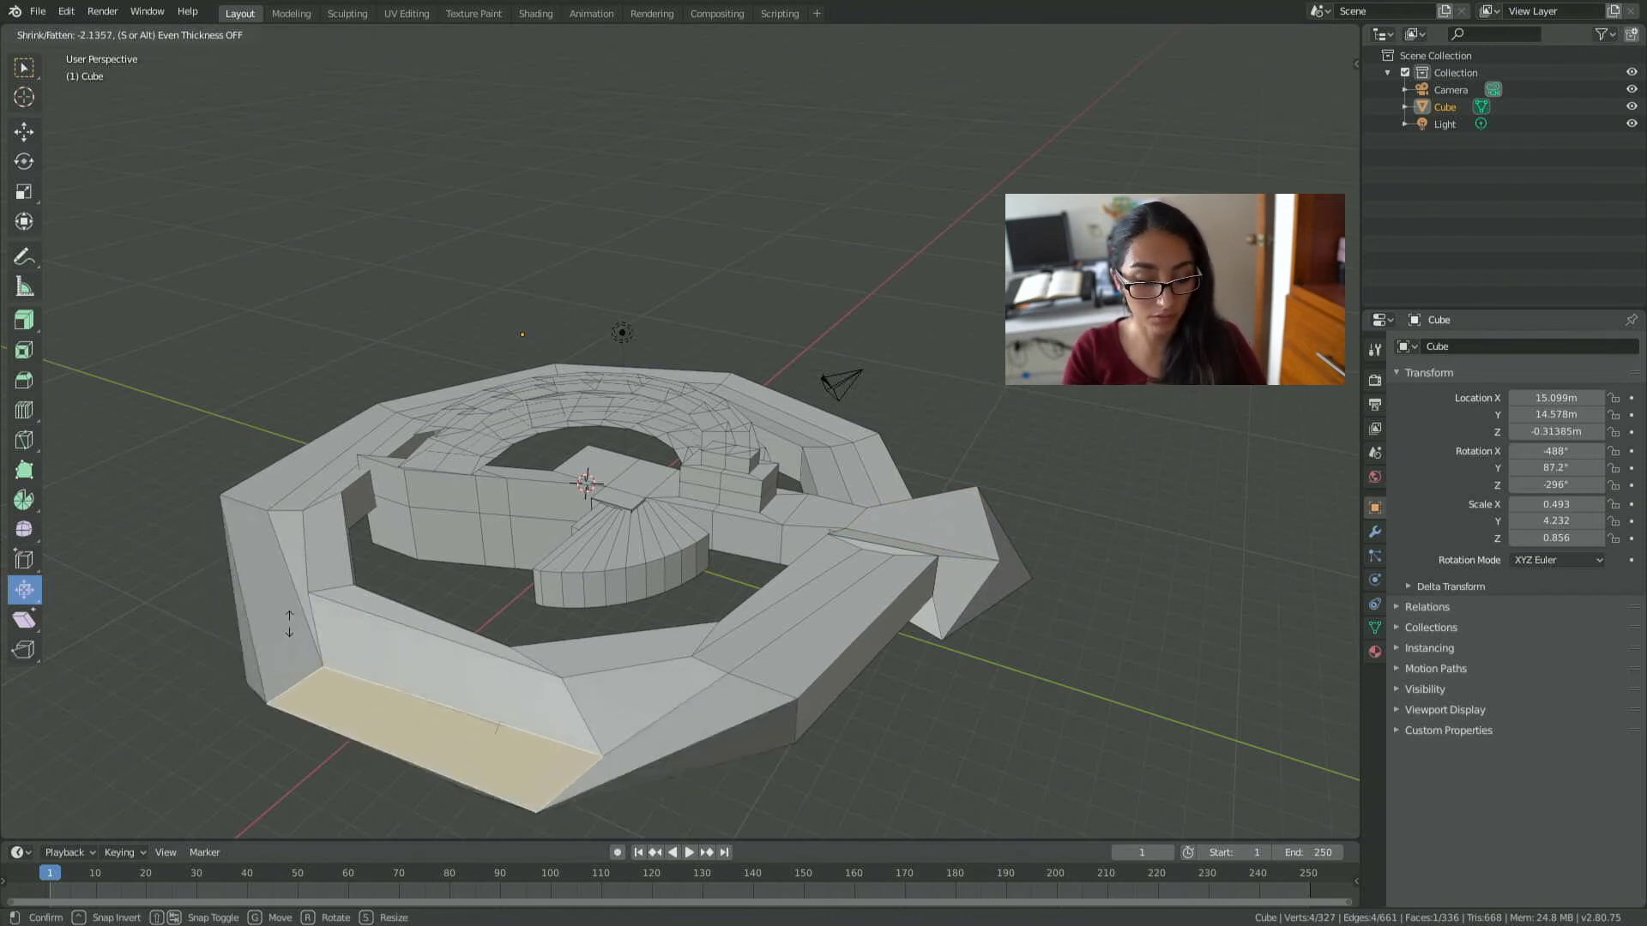
pyautogui.moveTo(313, 697); pyautogui.dragTo(288, 617)
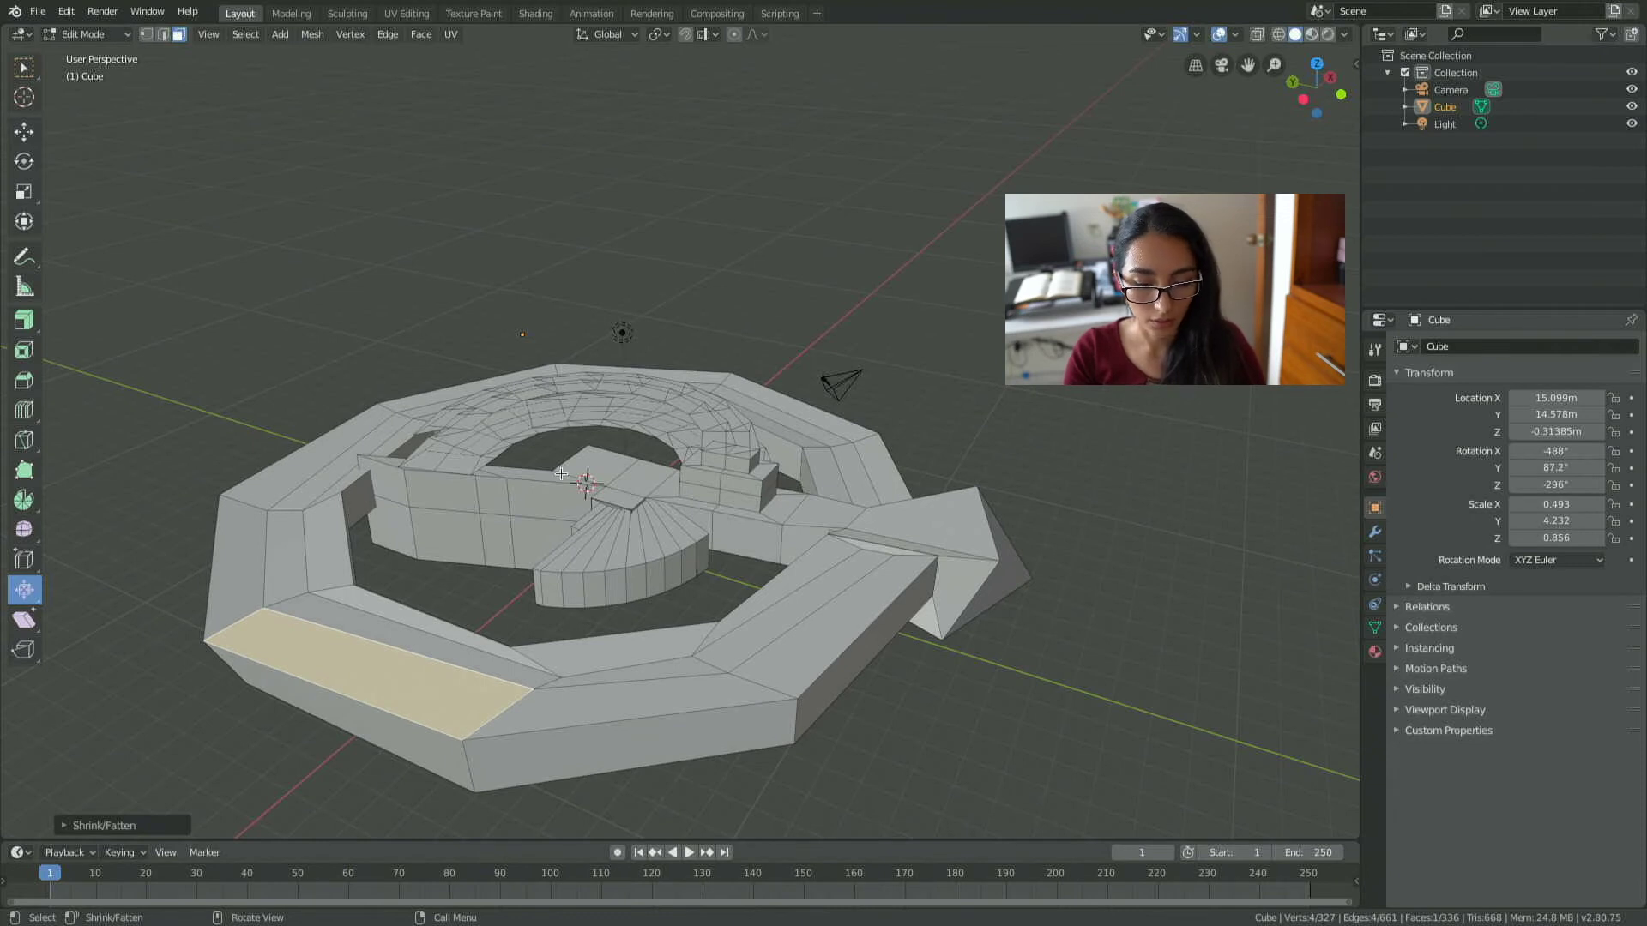
pyautogui.click(592, 458)
pyautogui.moveTo(603, 457)
pyautogui.mouseDown()
pyautogui.moveTo(598, 422)
pyautogui.moveTo(600, 508)
pyautogui.moveTo(600, 464)
pyautogui.mouseUp()
pyautogui.click(22, 621)
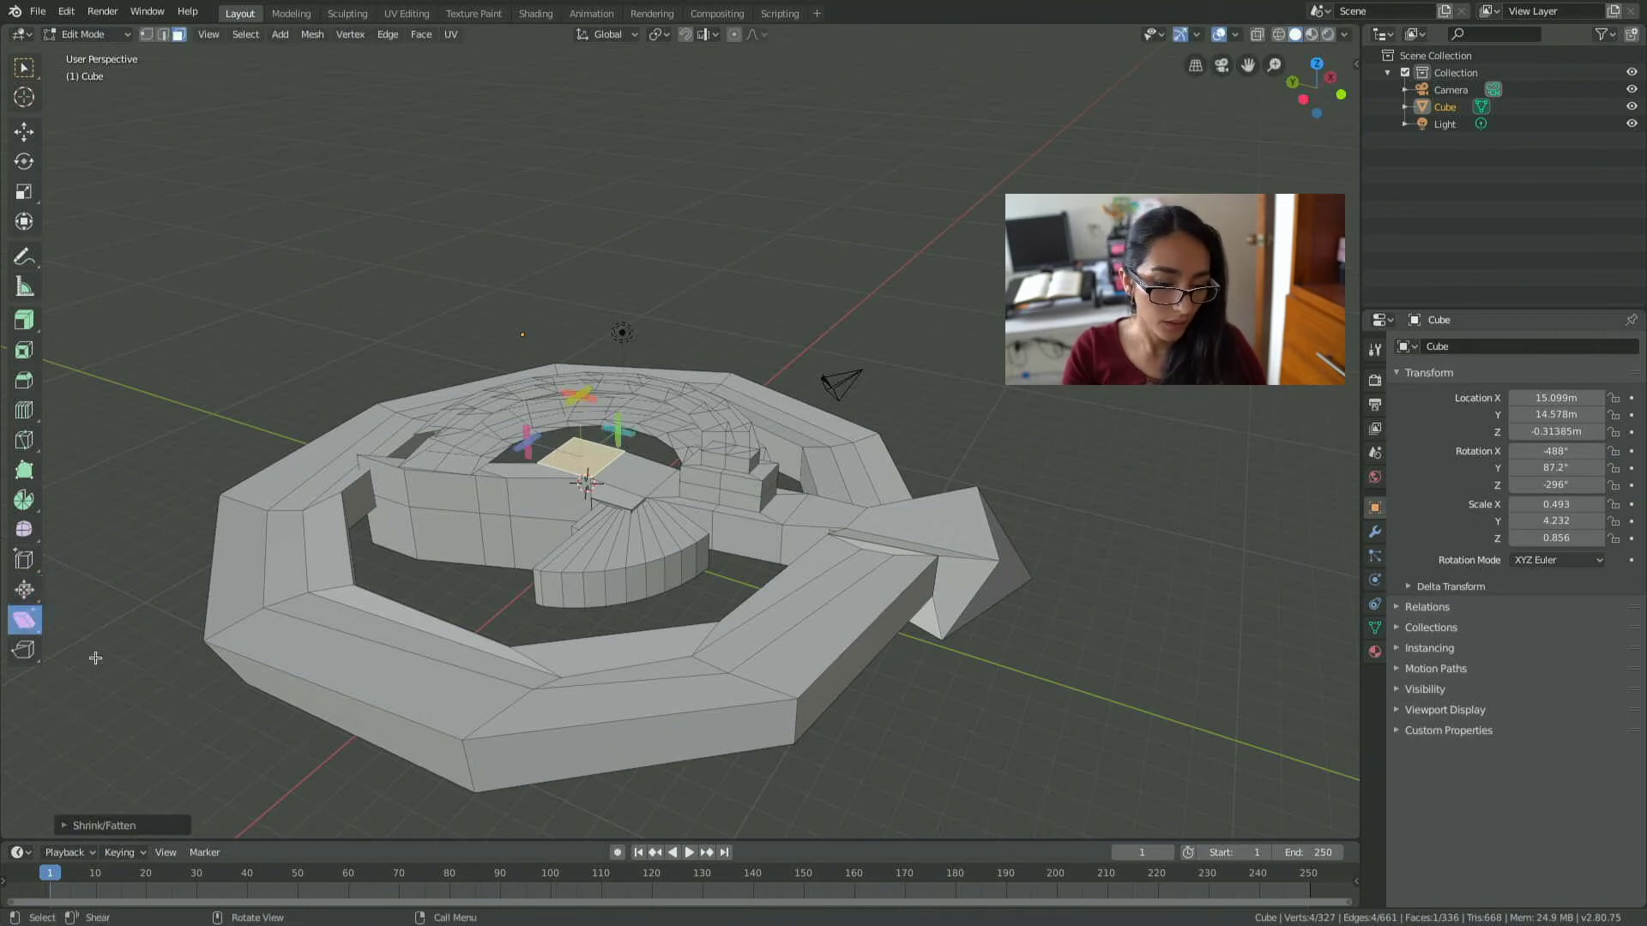
# Shear the centre quad face sideways into a slanted shape, adjusting the amount several times.
pyautogui.scroll(2, 719, 720)
pyautogui.scroll(2, 652, 703)
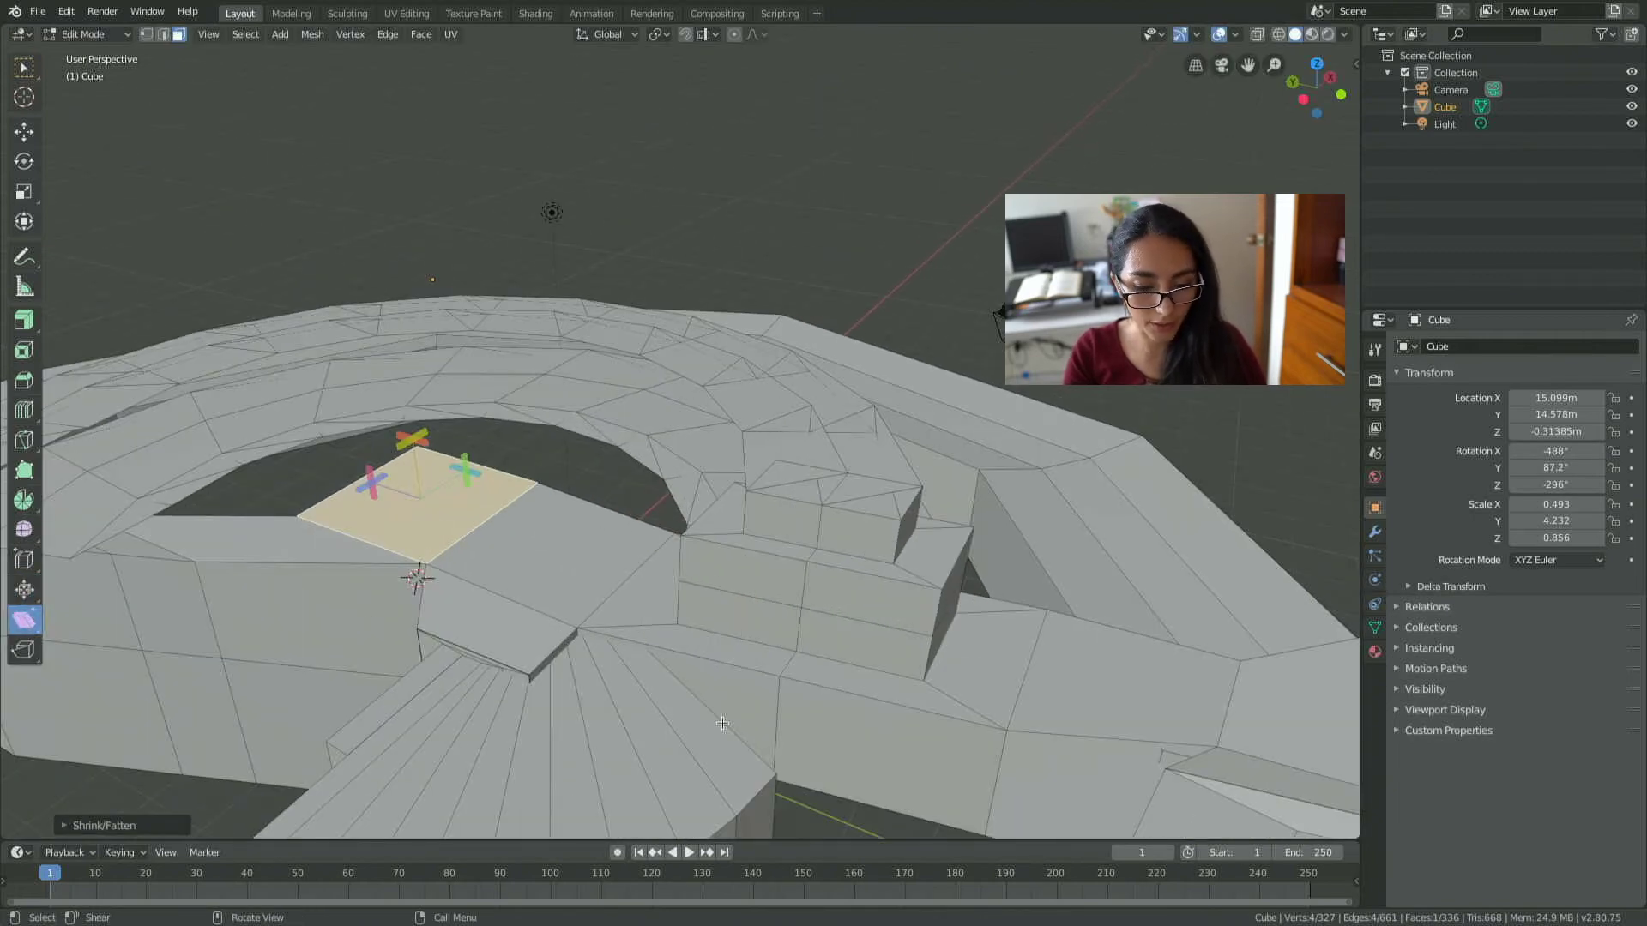
pyautogui.scroll(3, 585, 686)
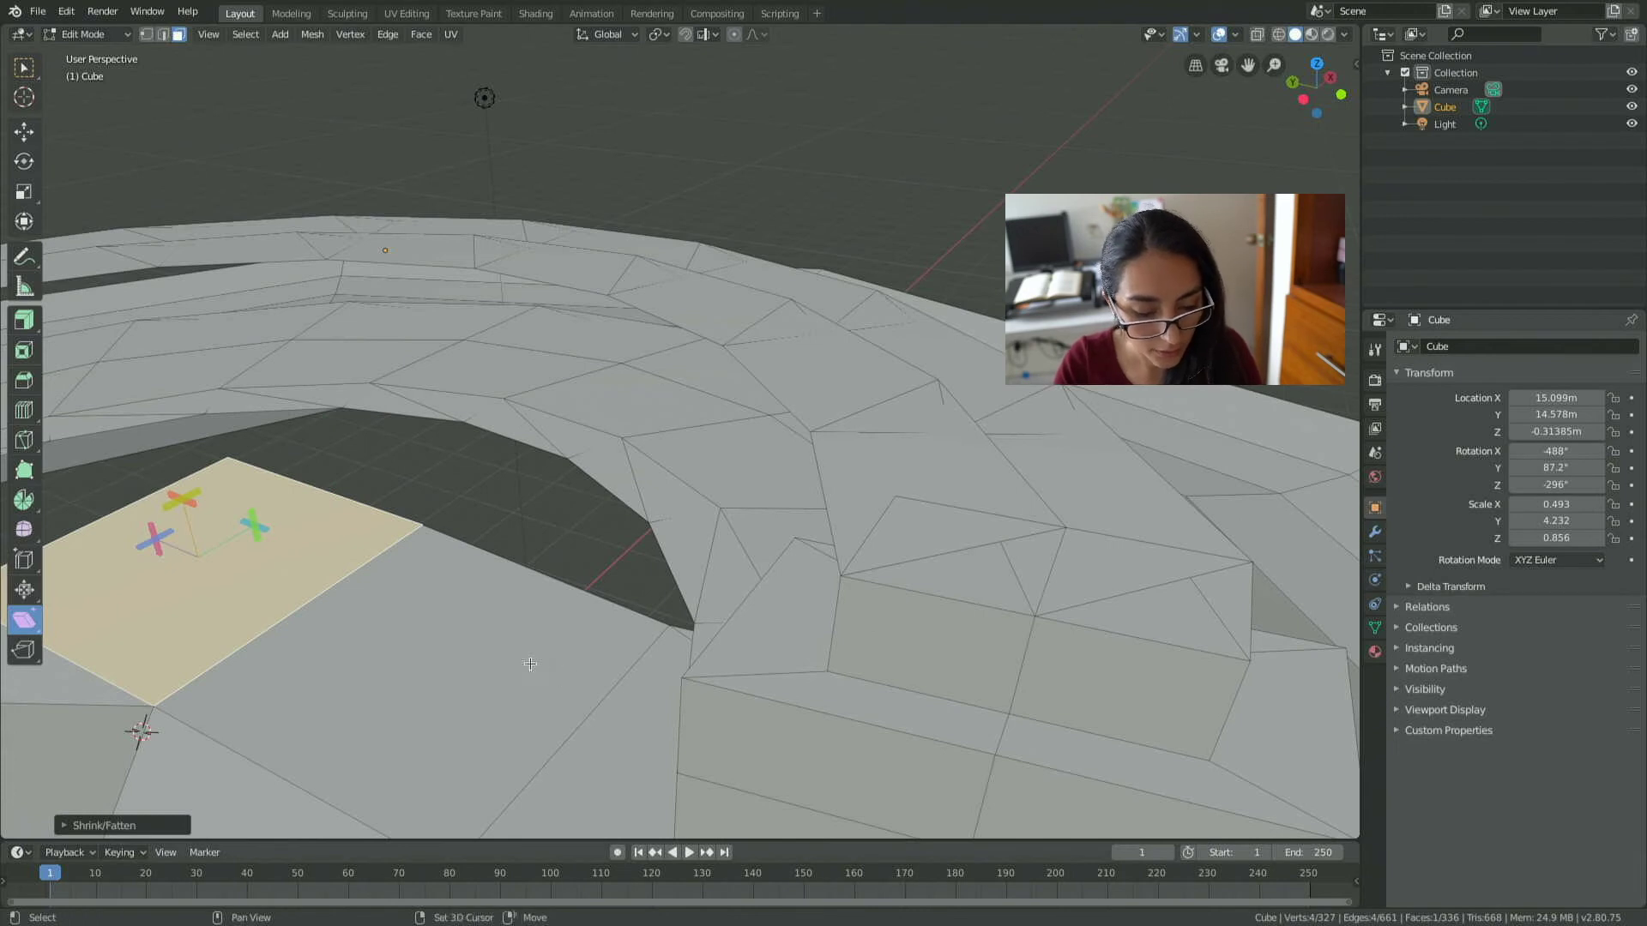
pyautogui.keyDown('shift'); pyautogui.moveTo(527, 660); pyautogui.dragTo(508, 491, button='middle'); pyautogui.keyUp('shift')
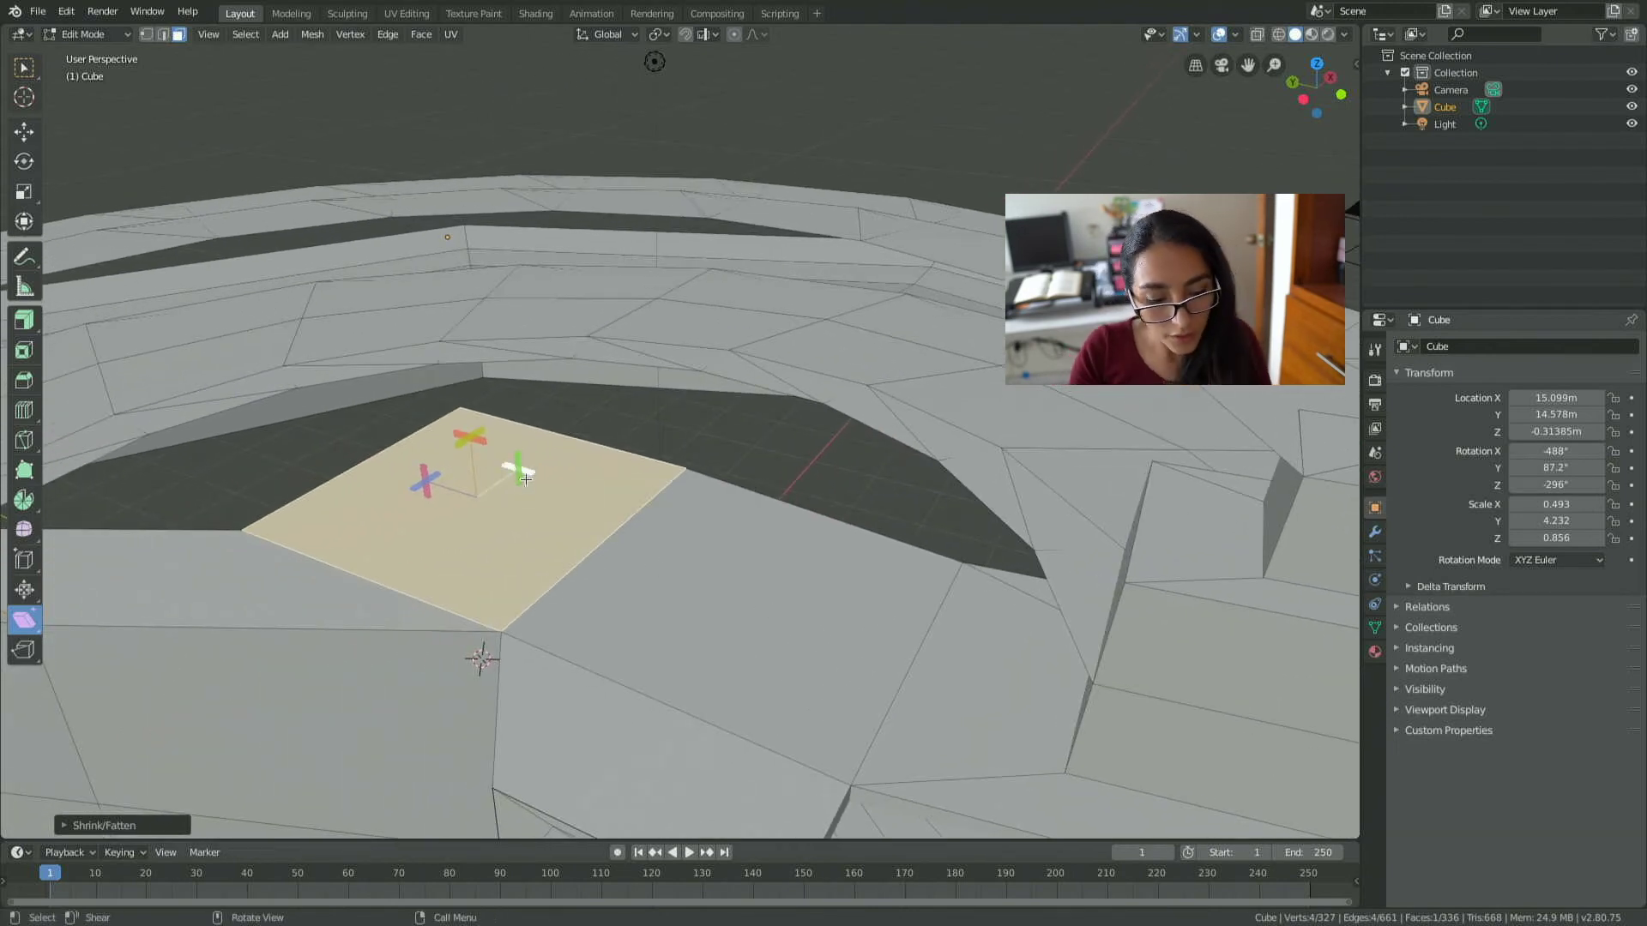
pyautogui.moveTo(529, 471); pyautogui.dragTo(564, 448)
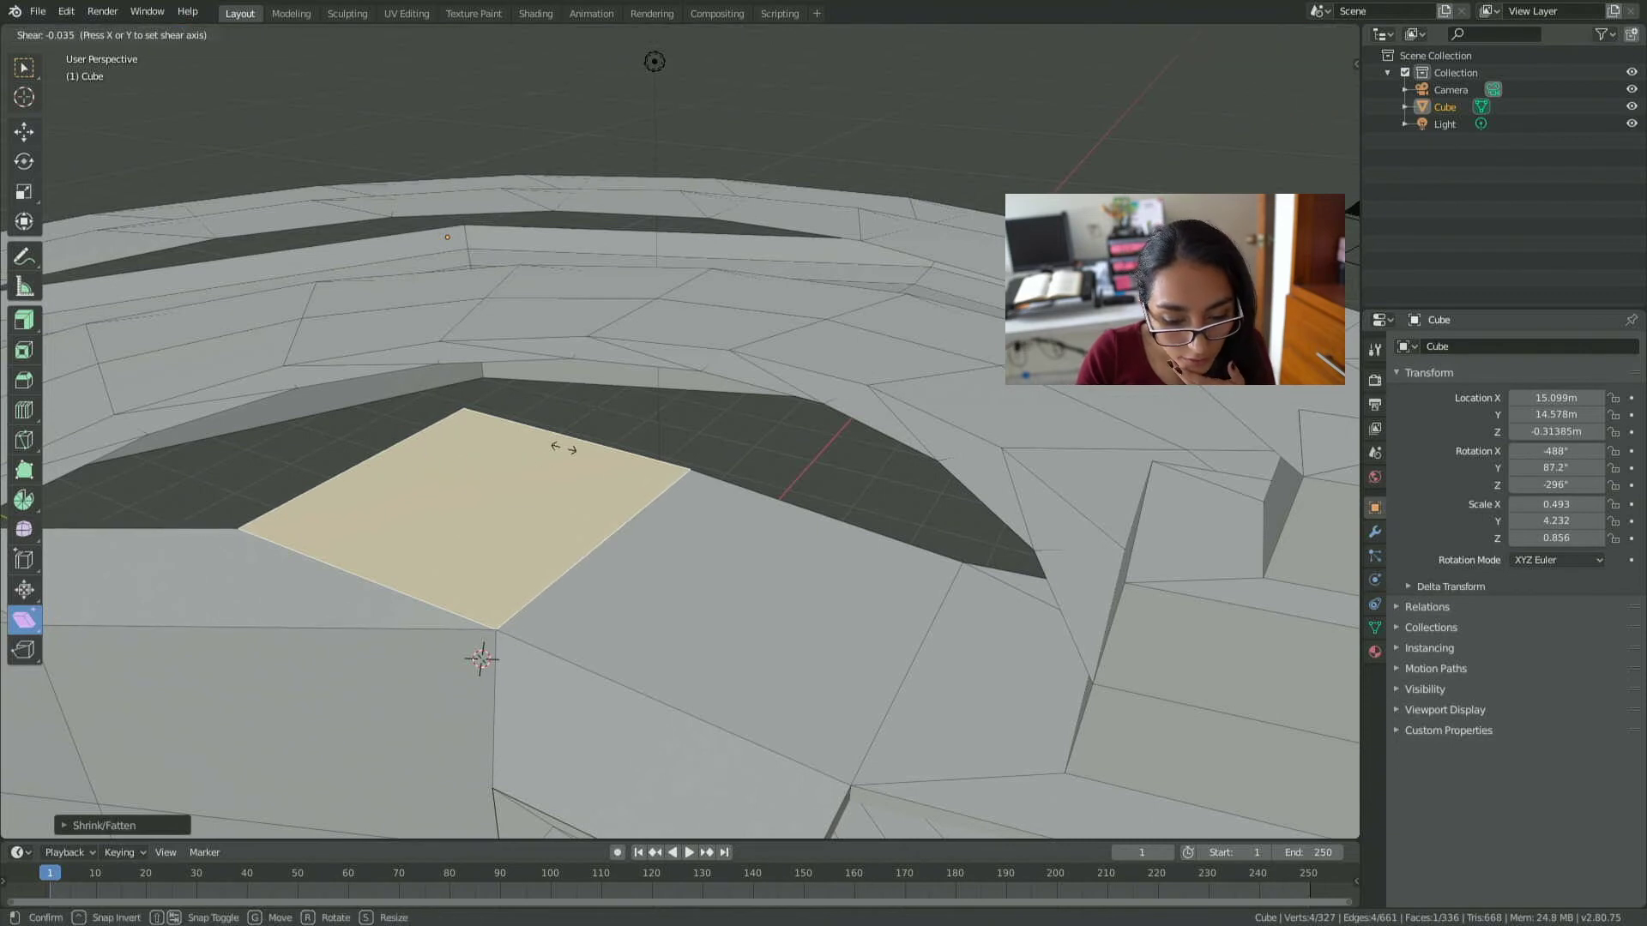
pyautogui.moveTo(589, 370); pyautogui.dragTo(588, 370)
pyautogui.moveTo(466, 438)
pyautogui.mouseDown()
pyautogui.moveTo(487, 468)
pyautogui.moveTo(480, 436)
pyautogui.moveTo(435, 539)
pyautogui.moveTo(469, 420)
pyautogui.moveTo(507, 504)
pyautogui.moveTo(520, 481)
pyautogui.mouseUp()
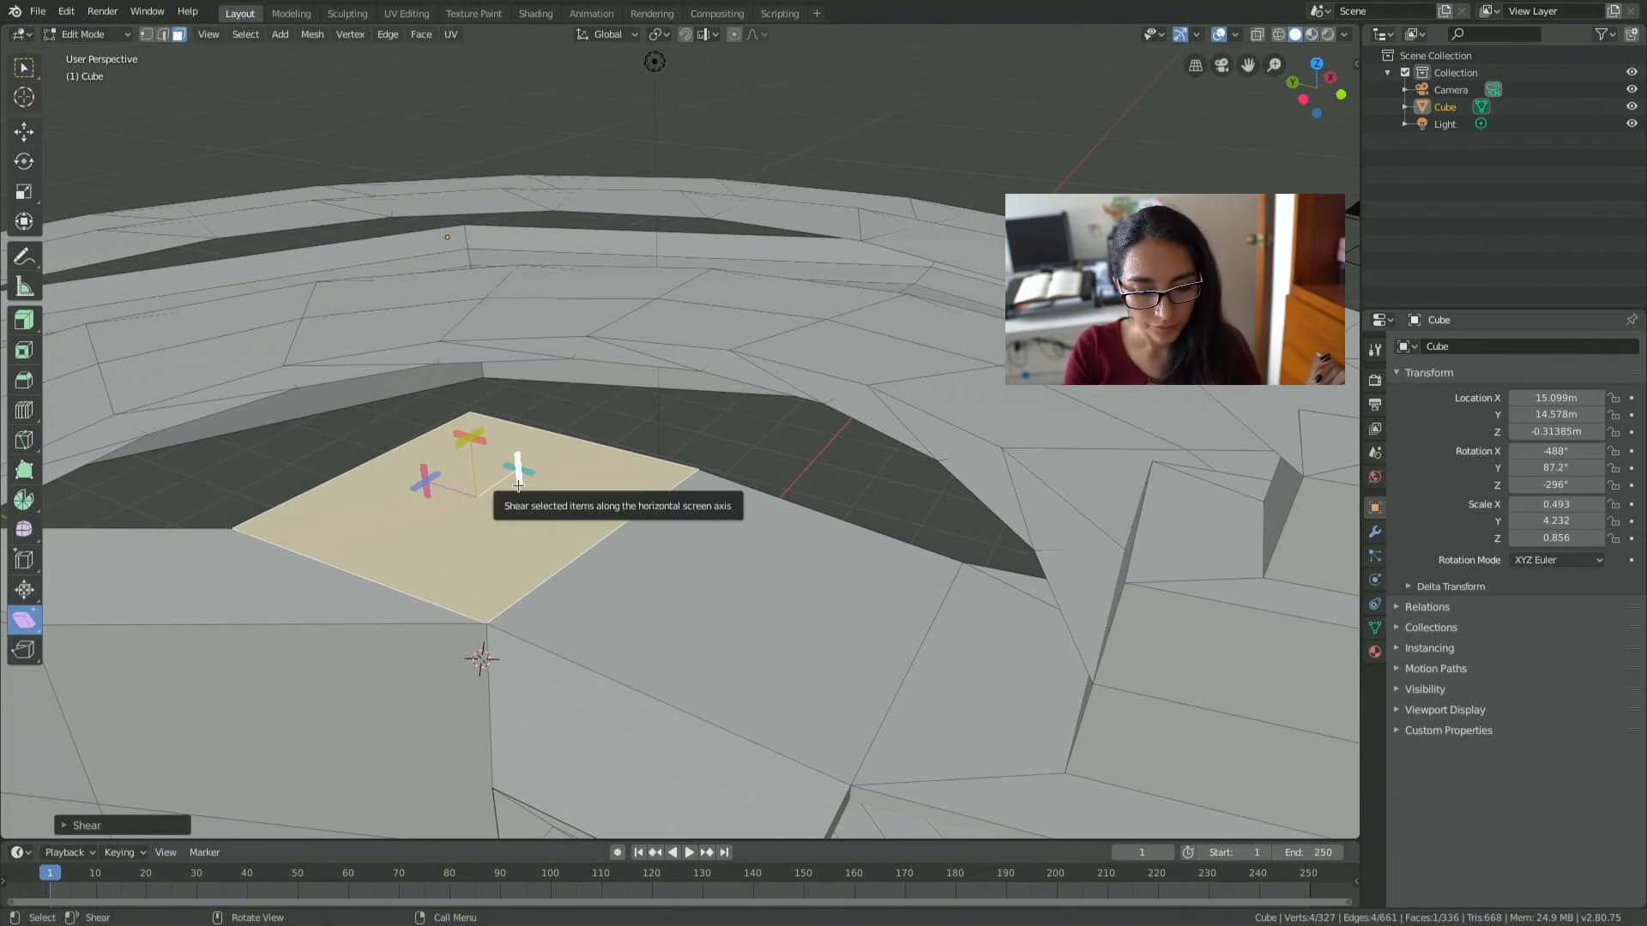
pyautogui.moveTo(534, 474); pyautogui.dragTo(533, 473)
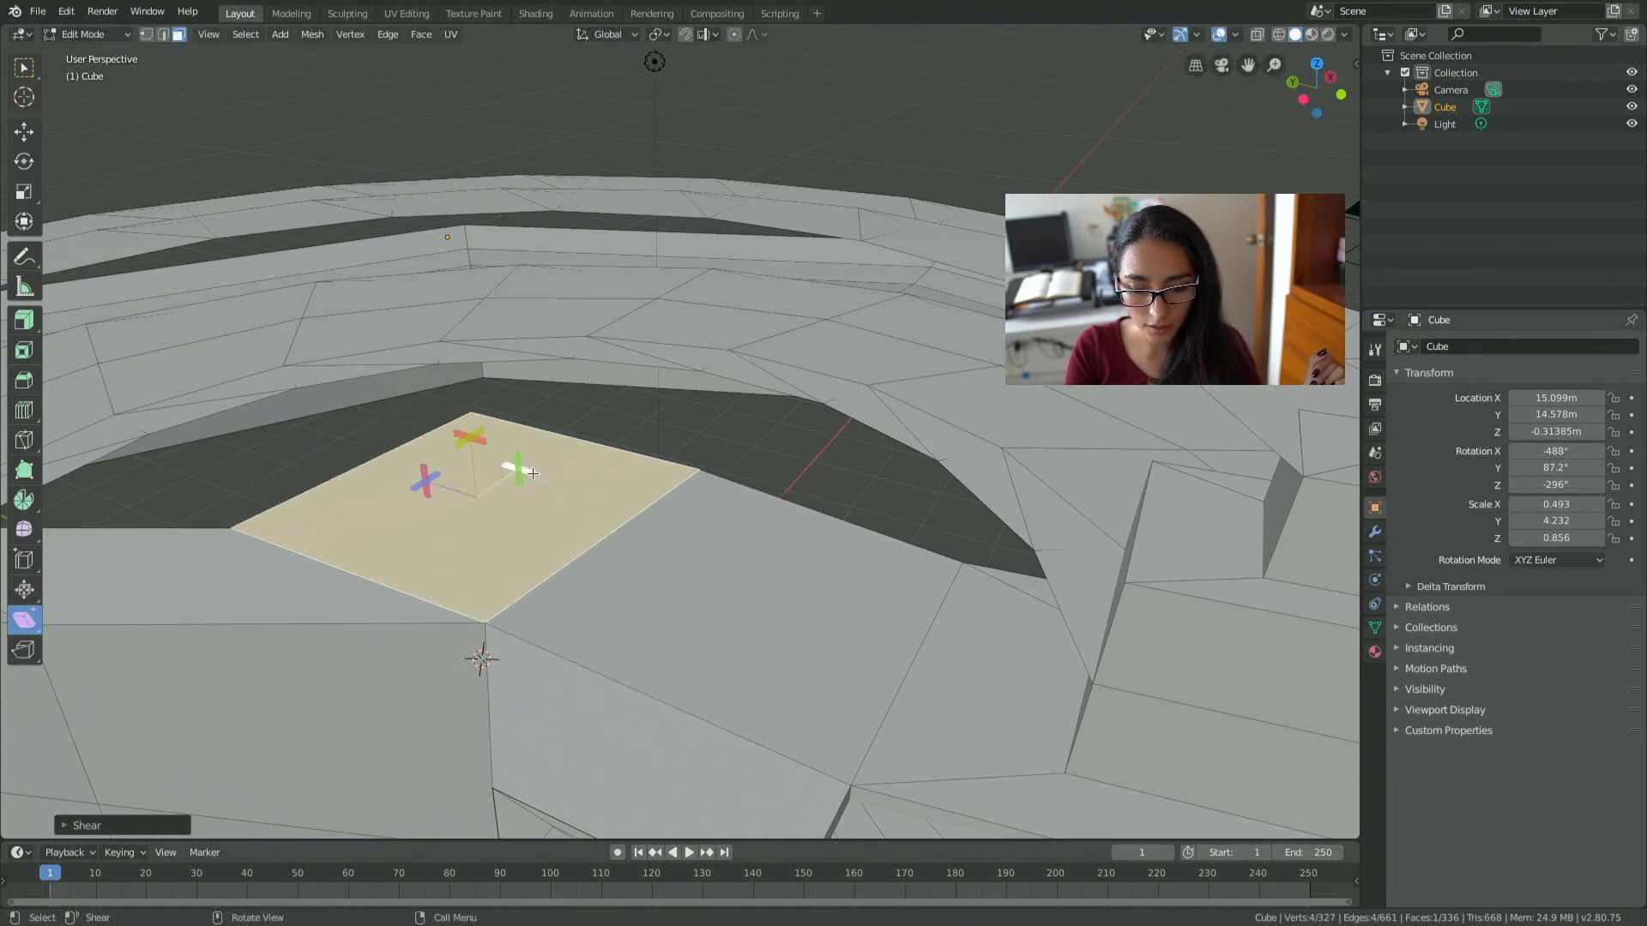
pyautogui.moveTo(426, 491)
pyautogui.mouseDown()
pyautogui.moveTo(451, 562)
pyautogui.moveTo(456, 495)
pyautogui.moveTo(504, 544)
pyautogui.moveTo(481, 552)
pyautogui.moveTo(448, 449)
pyautogui.moveTo(464, 478)
pyautogui.moveTo(427, 486)
pyautogui.mouseUp()
pyautogui.moveTo(523, 462)
pyautogui.mouseDown()
pyautogui.moveTo(471, 488)
pyautogui.moveTo(486, 471)
pyautogui.mouseUp()
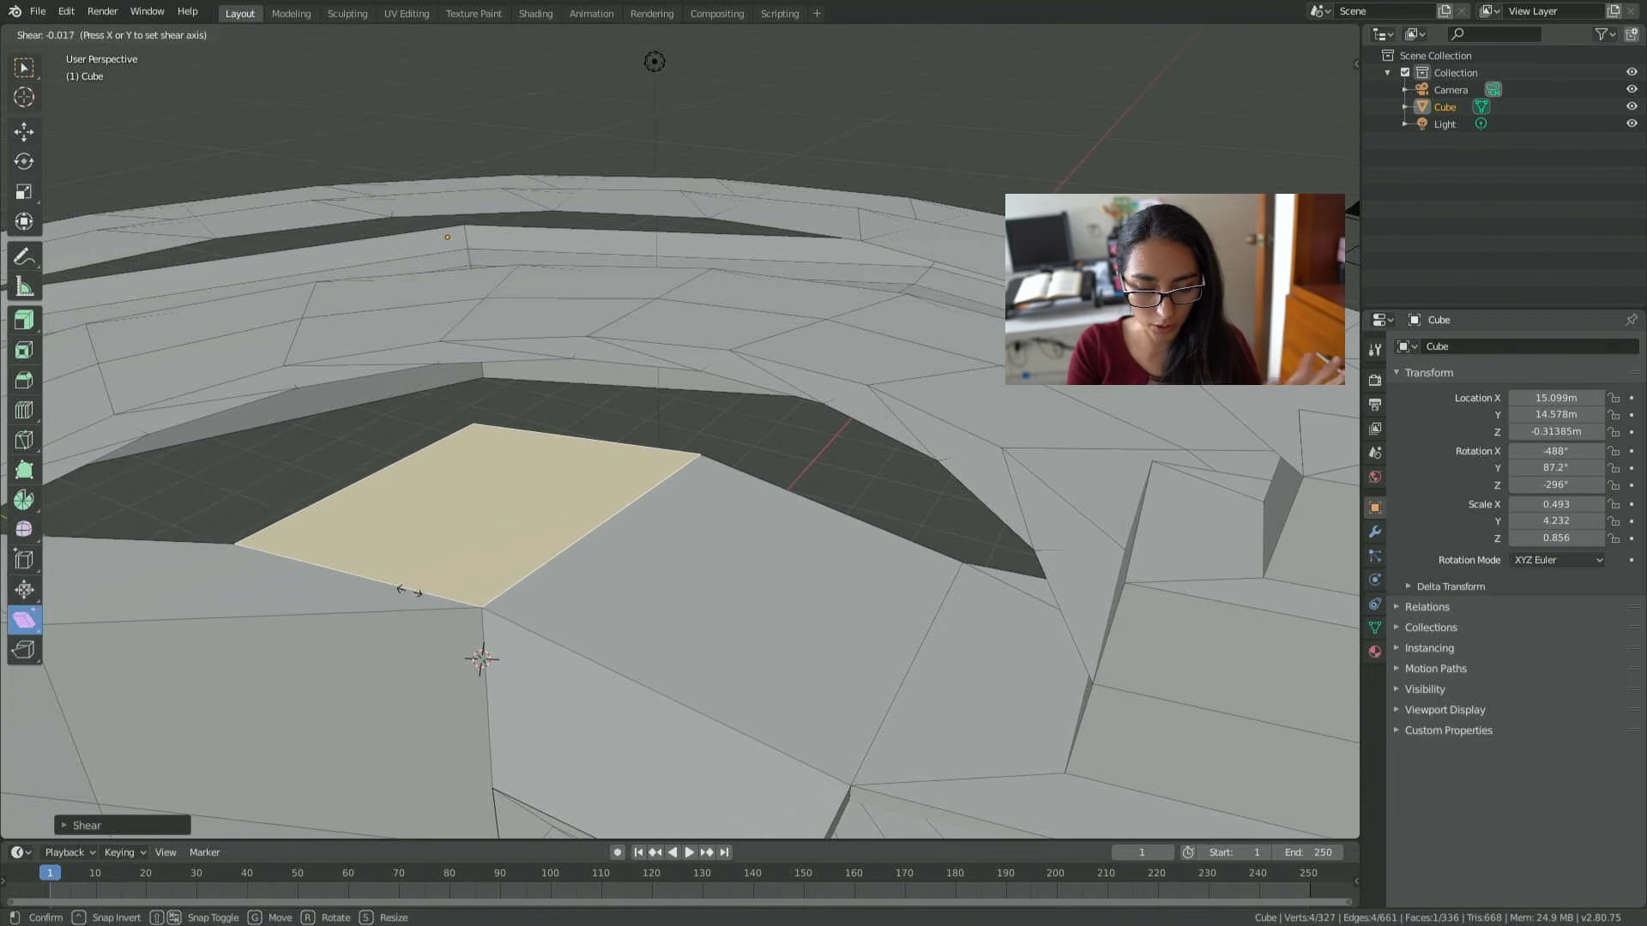
pyautogui.moveTo(506, 542)
pyautogui.mouseDown()
pyautogui.moveTo(734, 577)
pyautogui.moveTo(712, 575)
pyautogui.mouseUp()
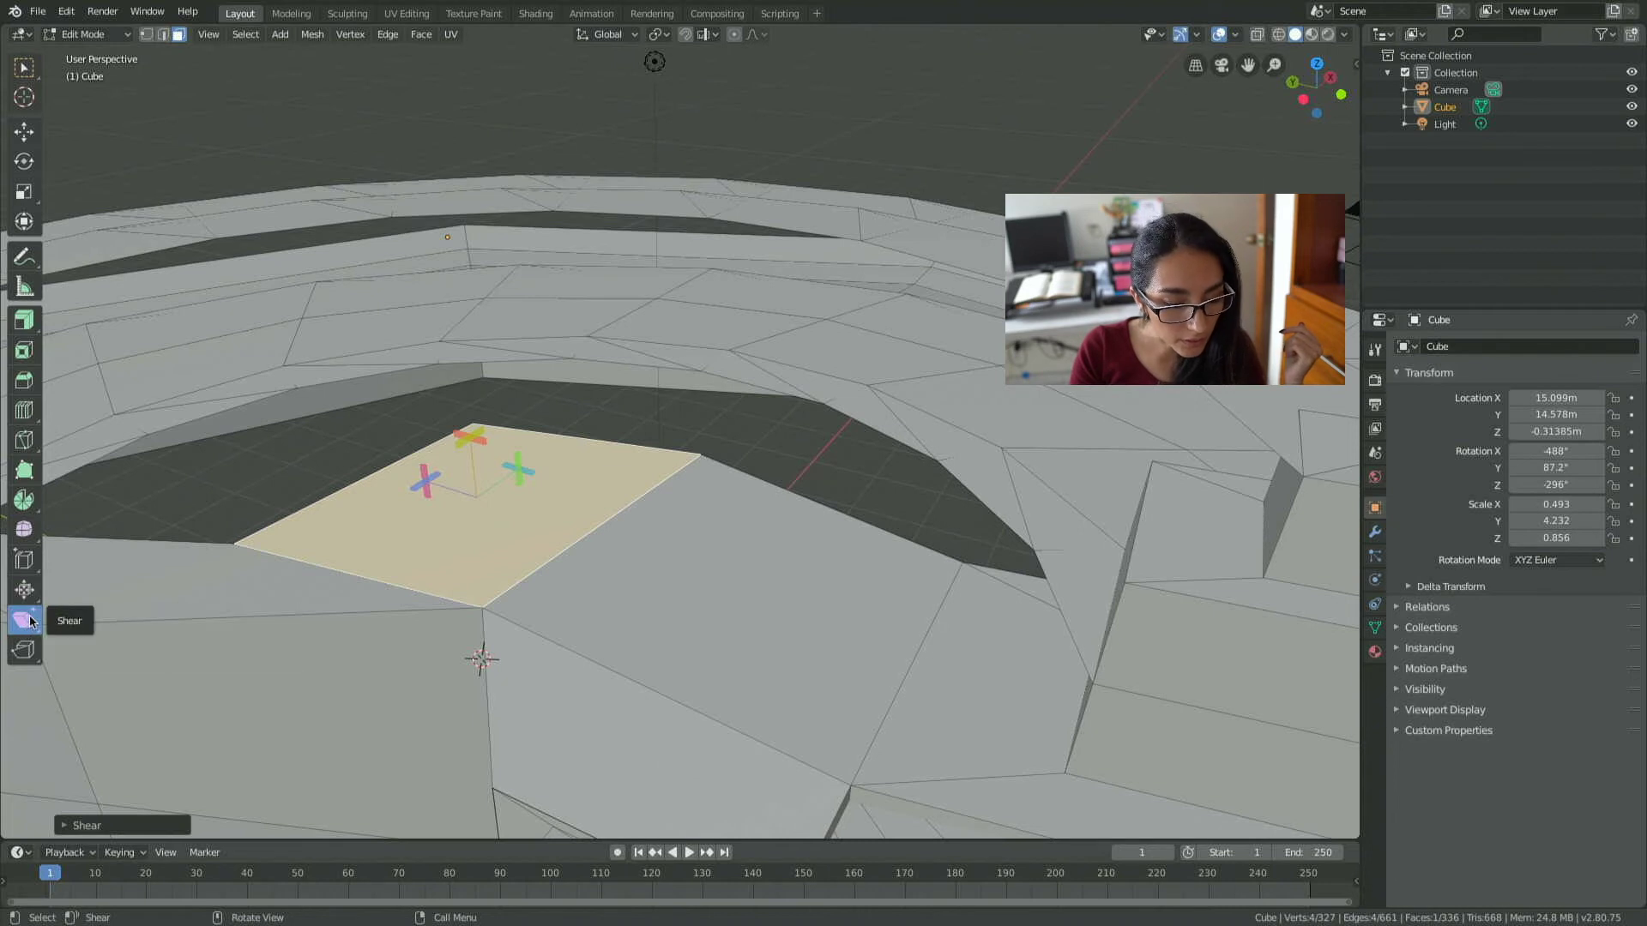
# Round the quad face slightly toward a sphere with To Sphere.
pyautogui.click(34, 567)
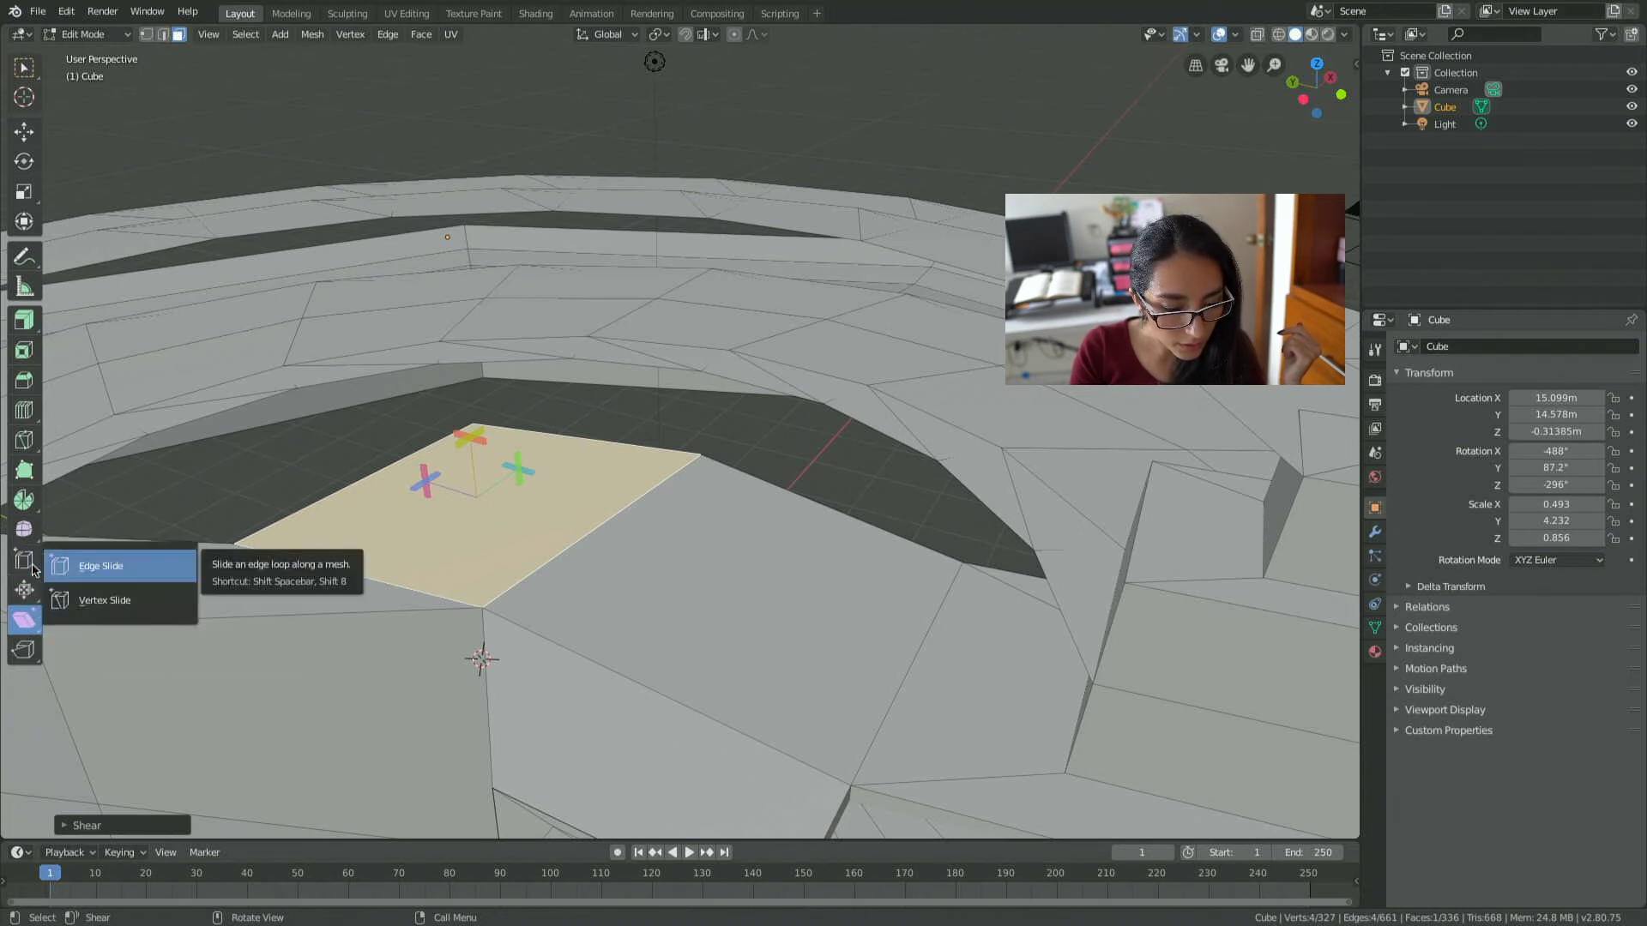
pyautogui.click(31, 598)
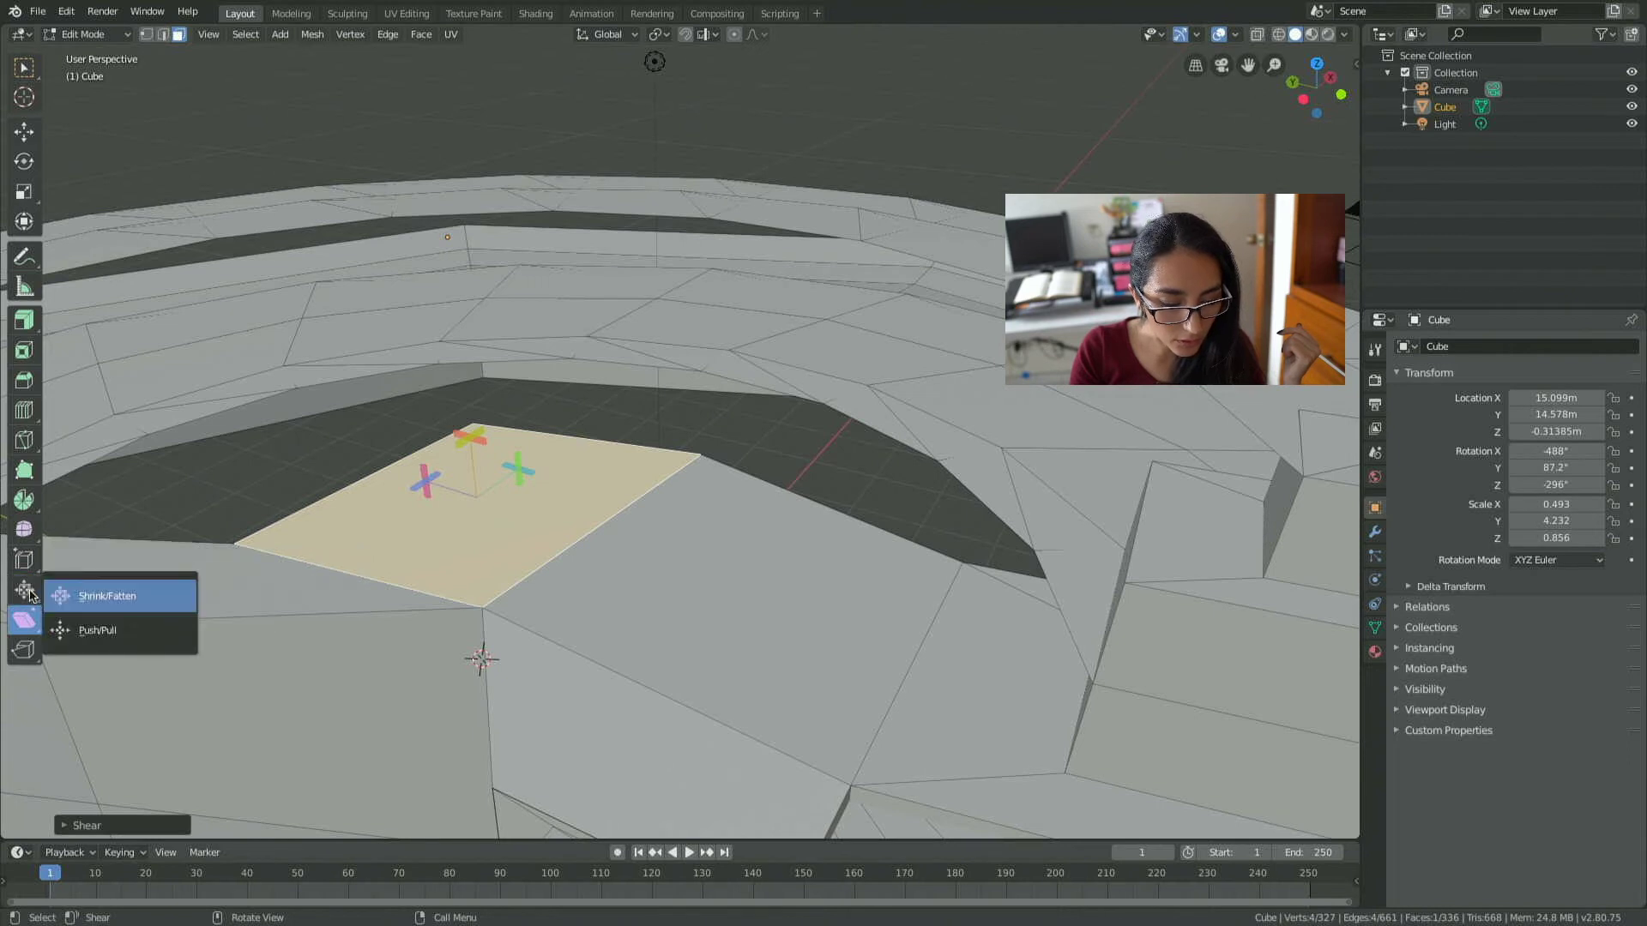
pyautogui.click(24, 619)
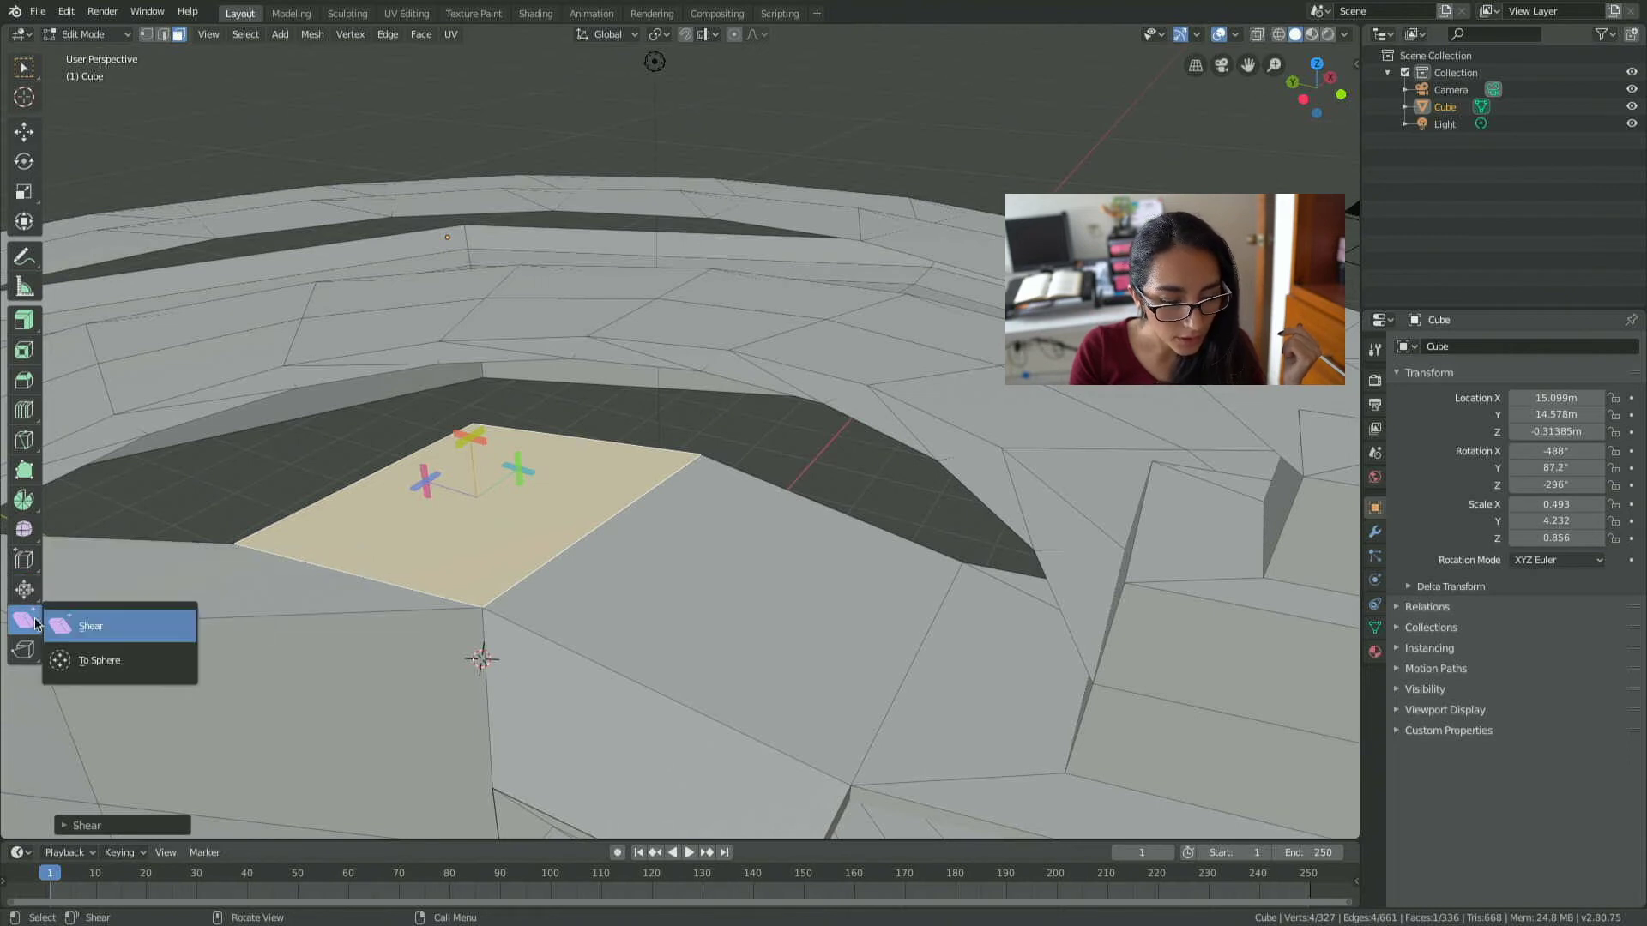
pyautogui.click(86, 663)
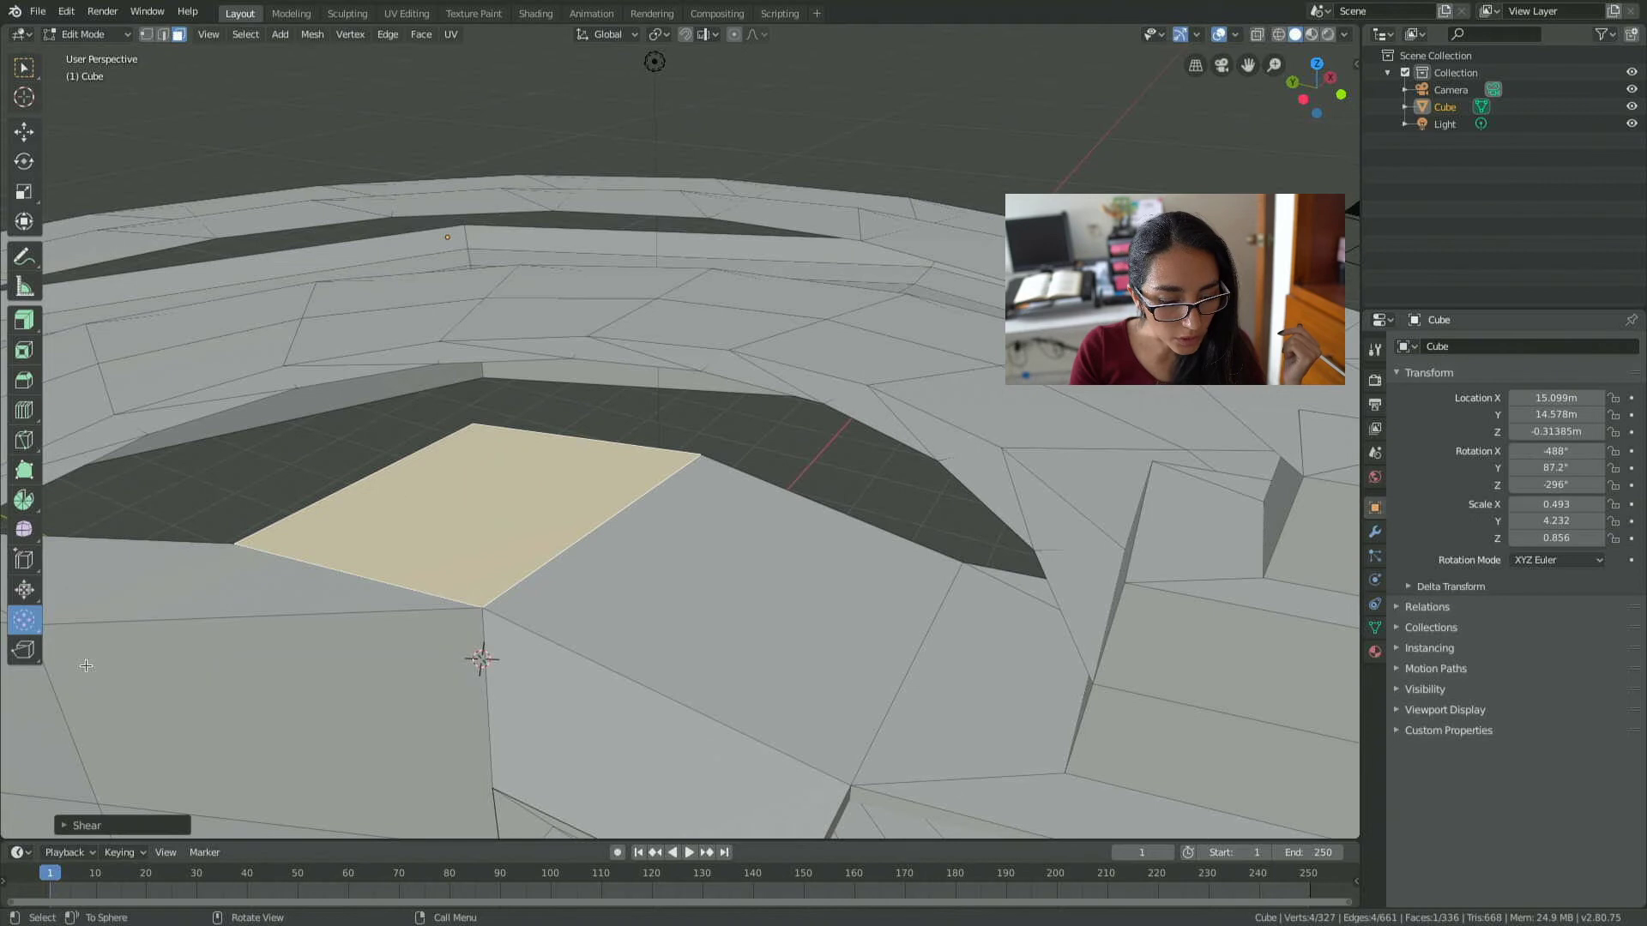
pyautogui.moveTo(514, 468)
pyautogui.mouseDown()
pyautogui.moveTo(526, 498)
pyautogui.moveTo(404, 532)
pyautogui.moveTo(479, 400)
pyautogui.moveTo(336, 560)
pyautogui.mouseUp()
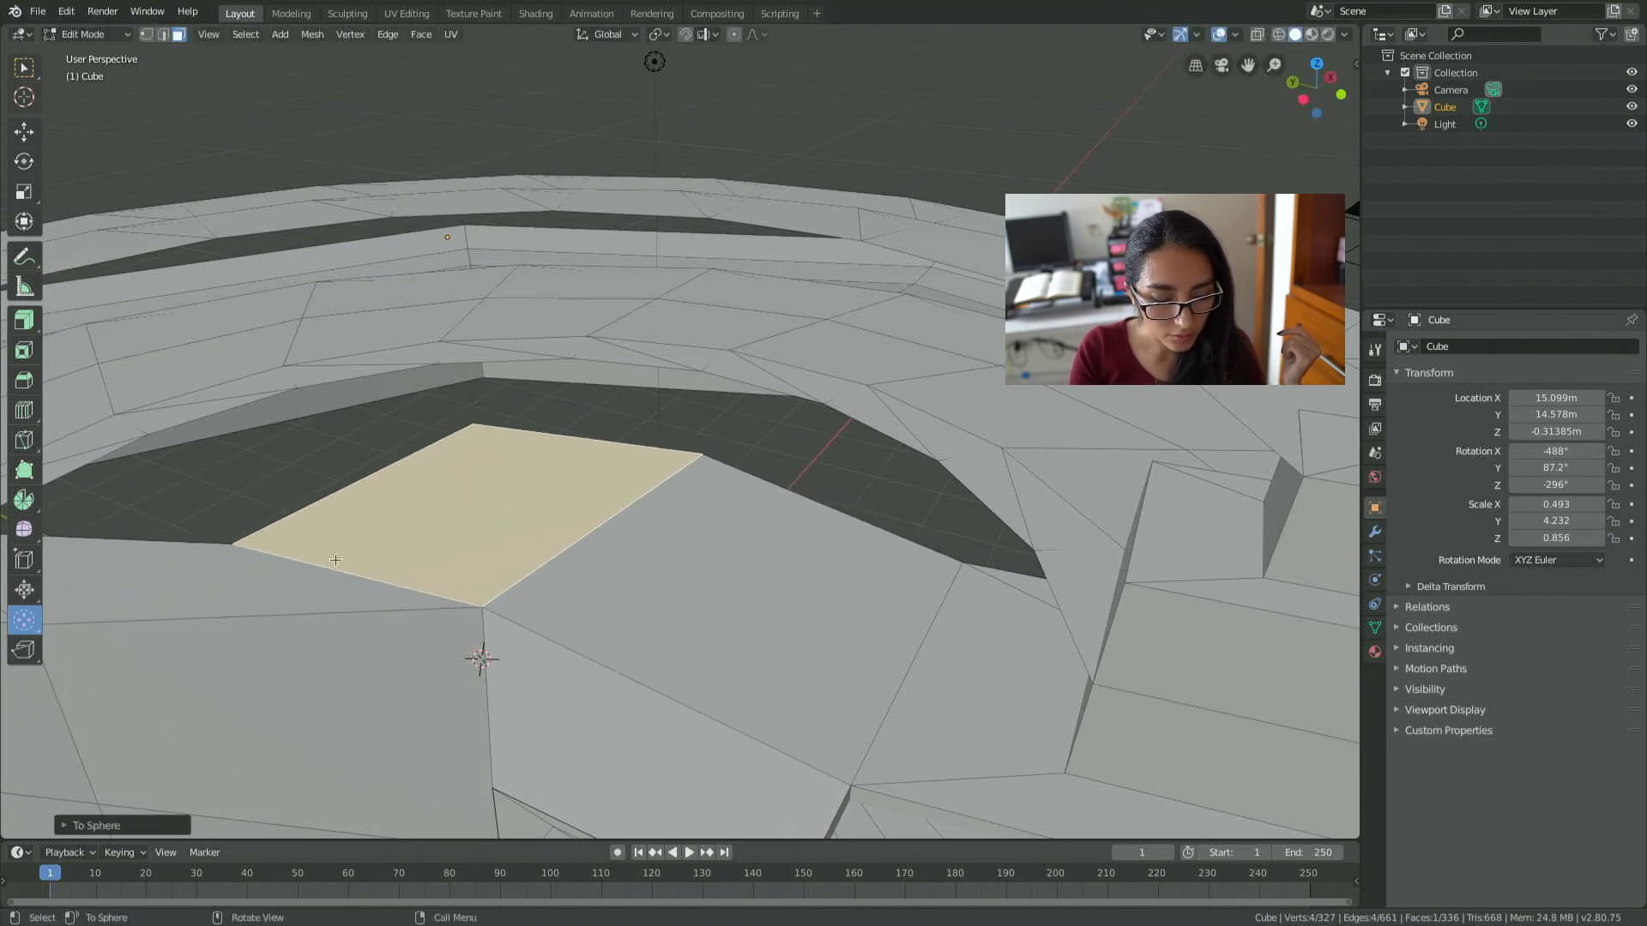
# Try ripping the centre and lower-right faces, which fails with 'Cannot rip selected faces'.
pyautogui.click(30, 653)
pyautogui.click(546, 490)
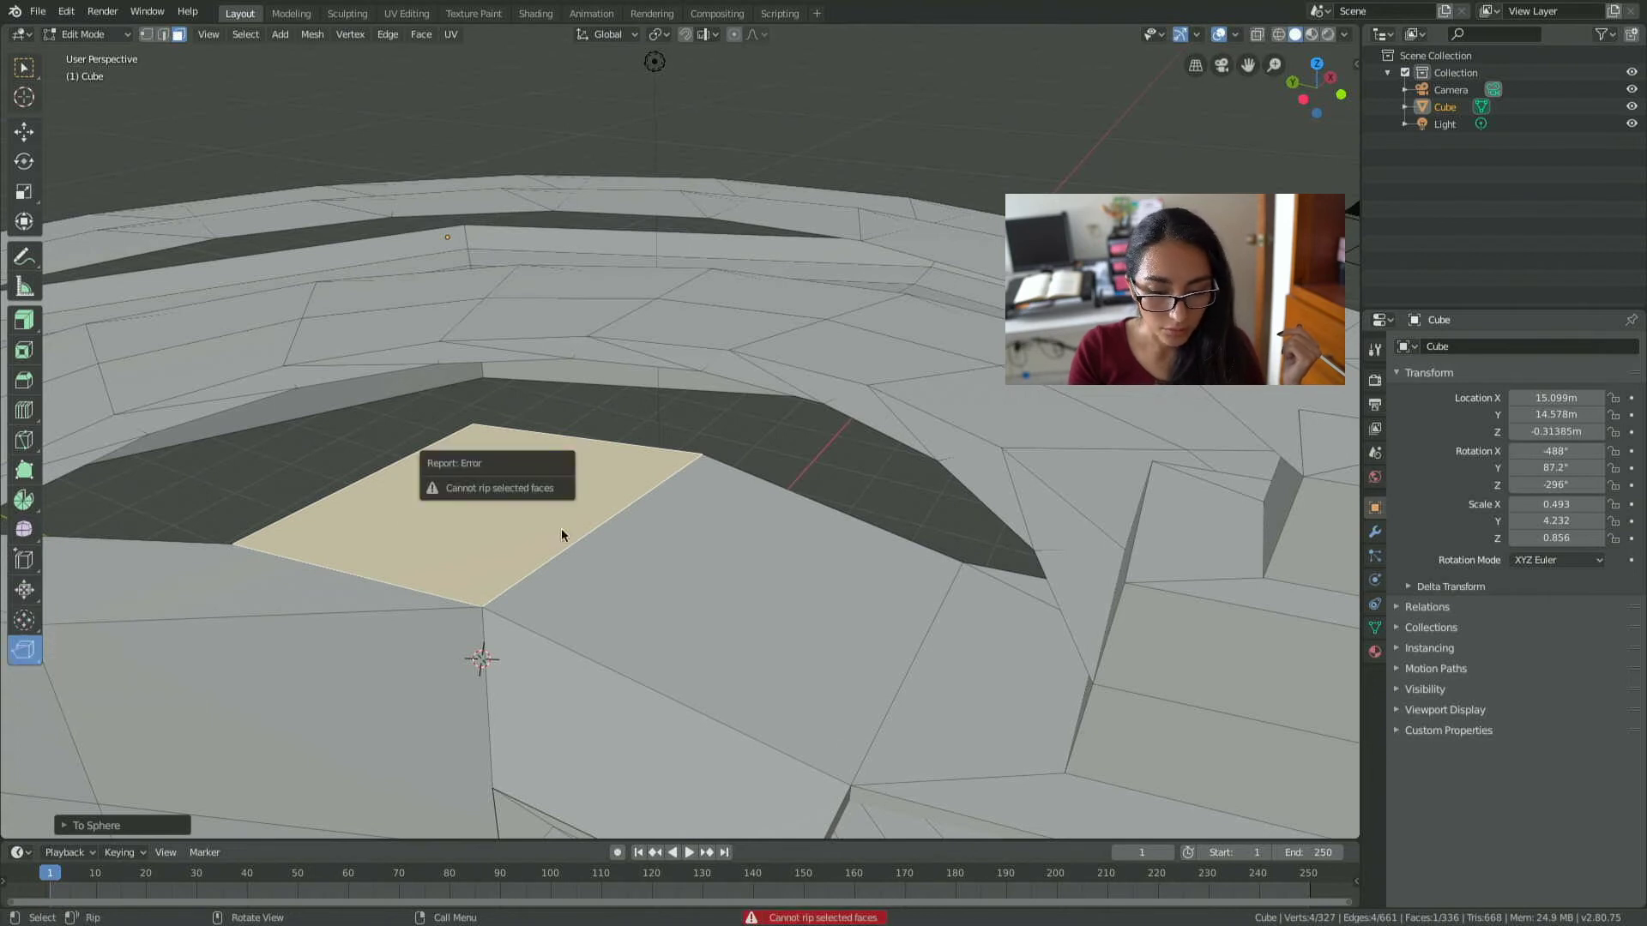
pyautogui.click(601, 563)
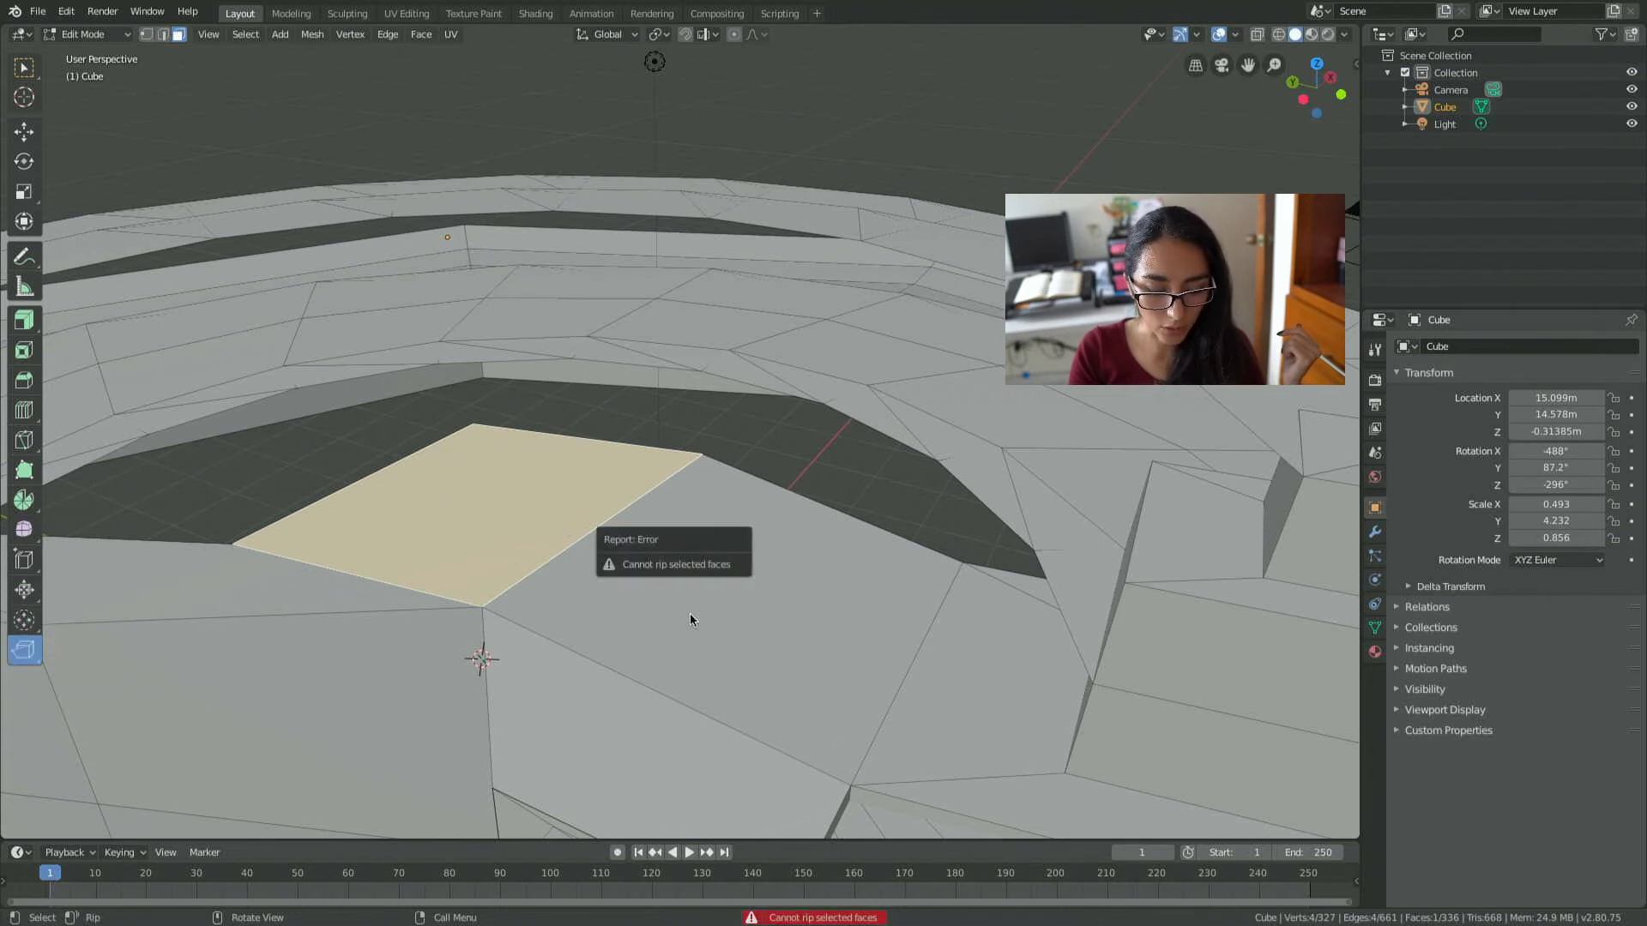
pyautogui.click(633, 682)
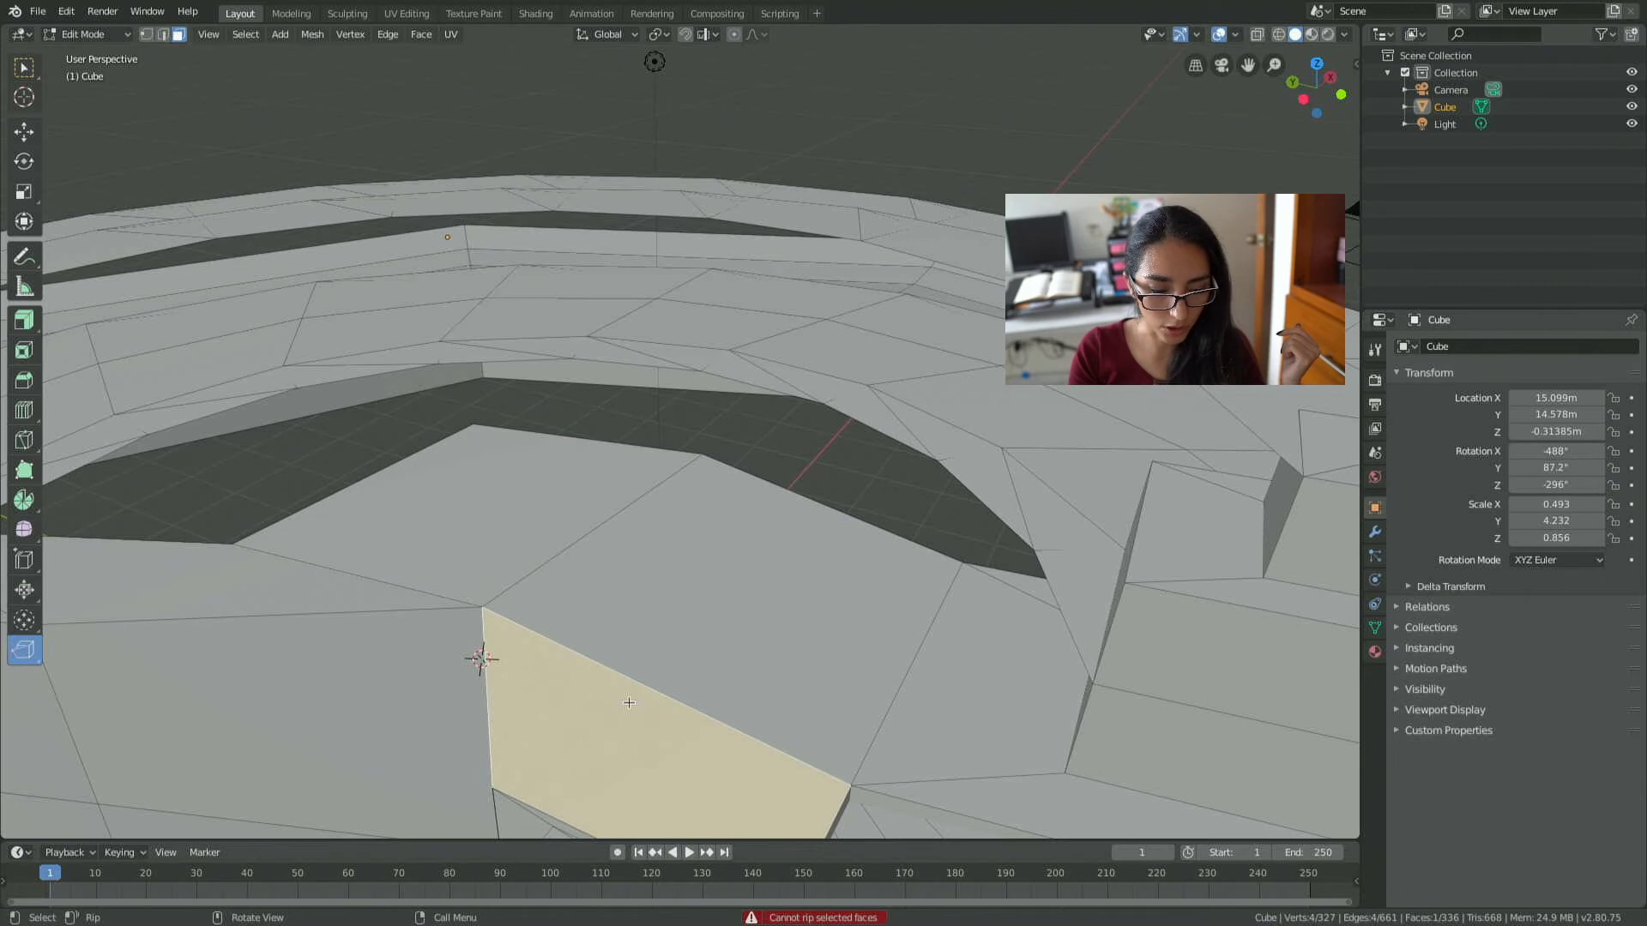
pyautogui.scroll(-3, 629, 703)
pyautogui.click(656, 604)
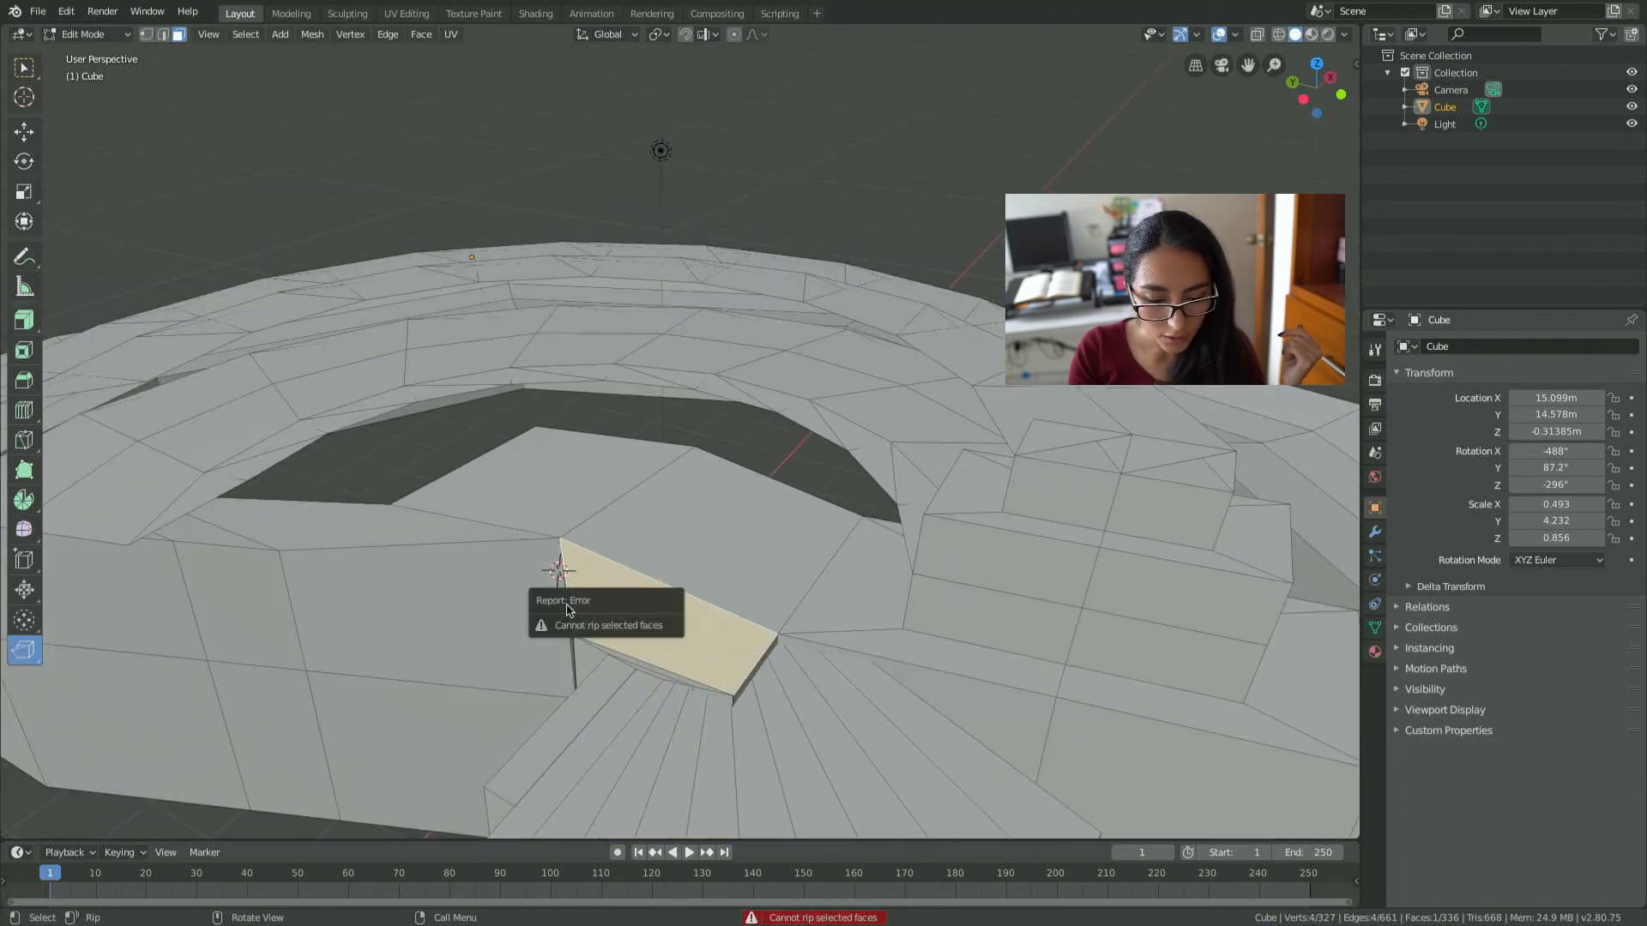
pyautogui.moveTo(25, 649); pyautogui.dragTo(87, 702)
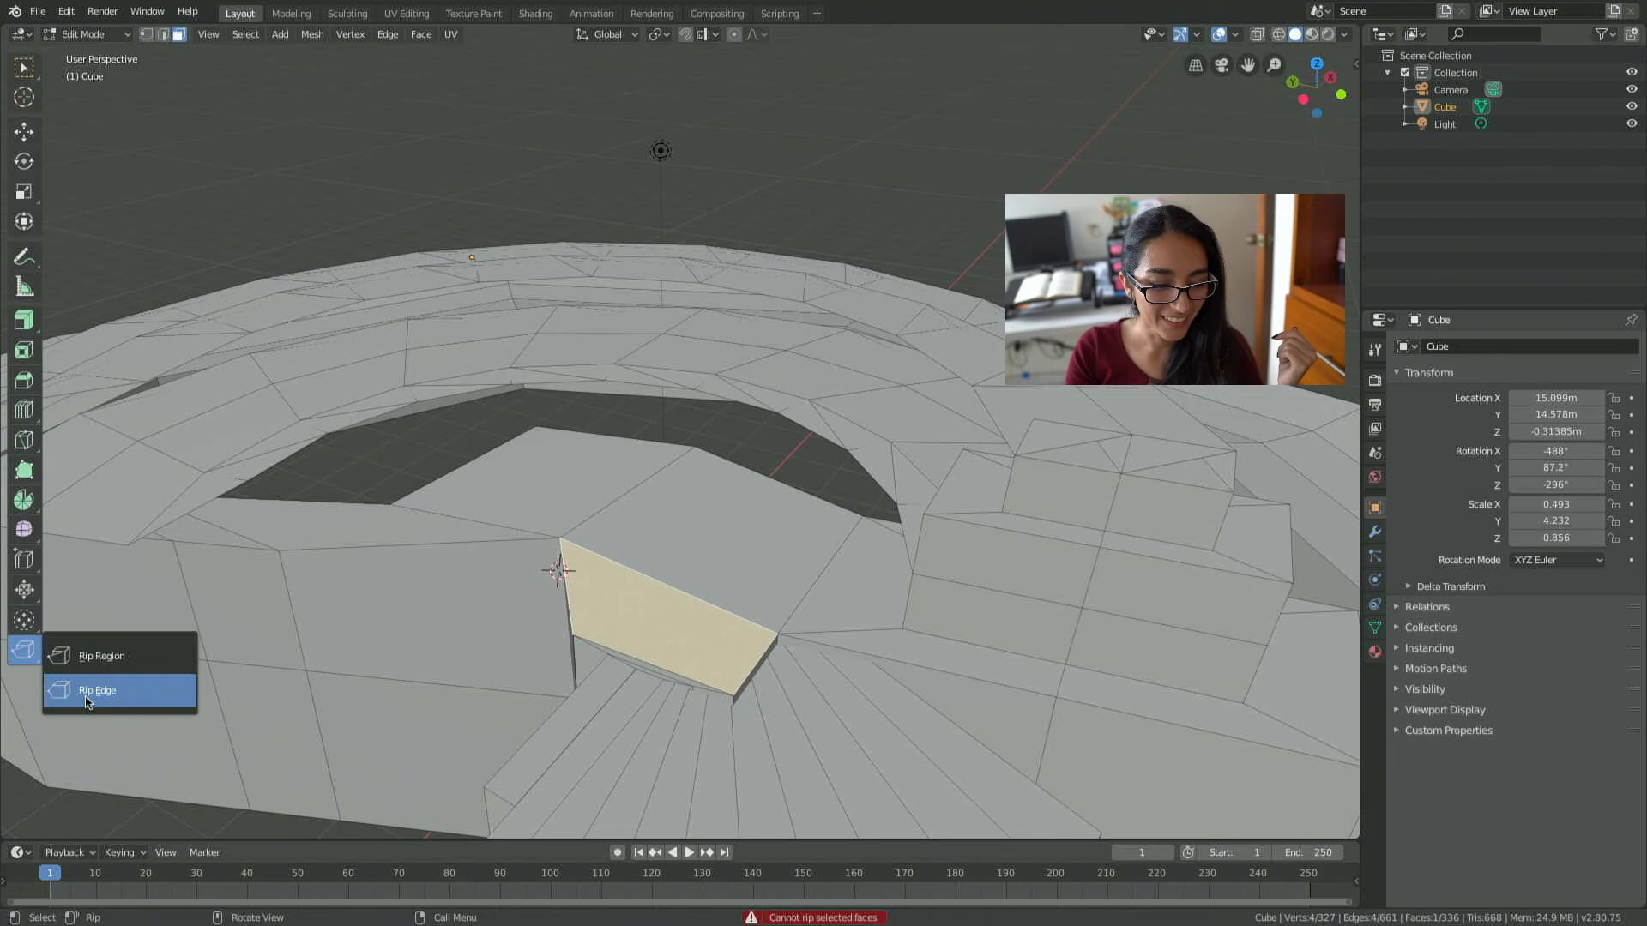
# Extend a fan face's edge upward and extend the large left face with Rip Edge.
pyautogui.moveTo(800, 610); pyautogui.dragTo(774, 532)
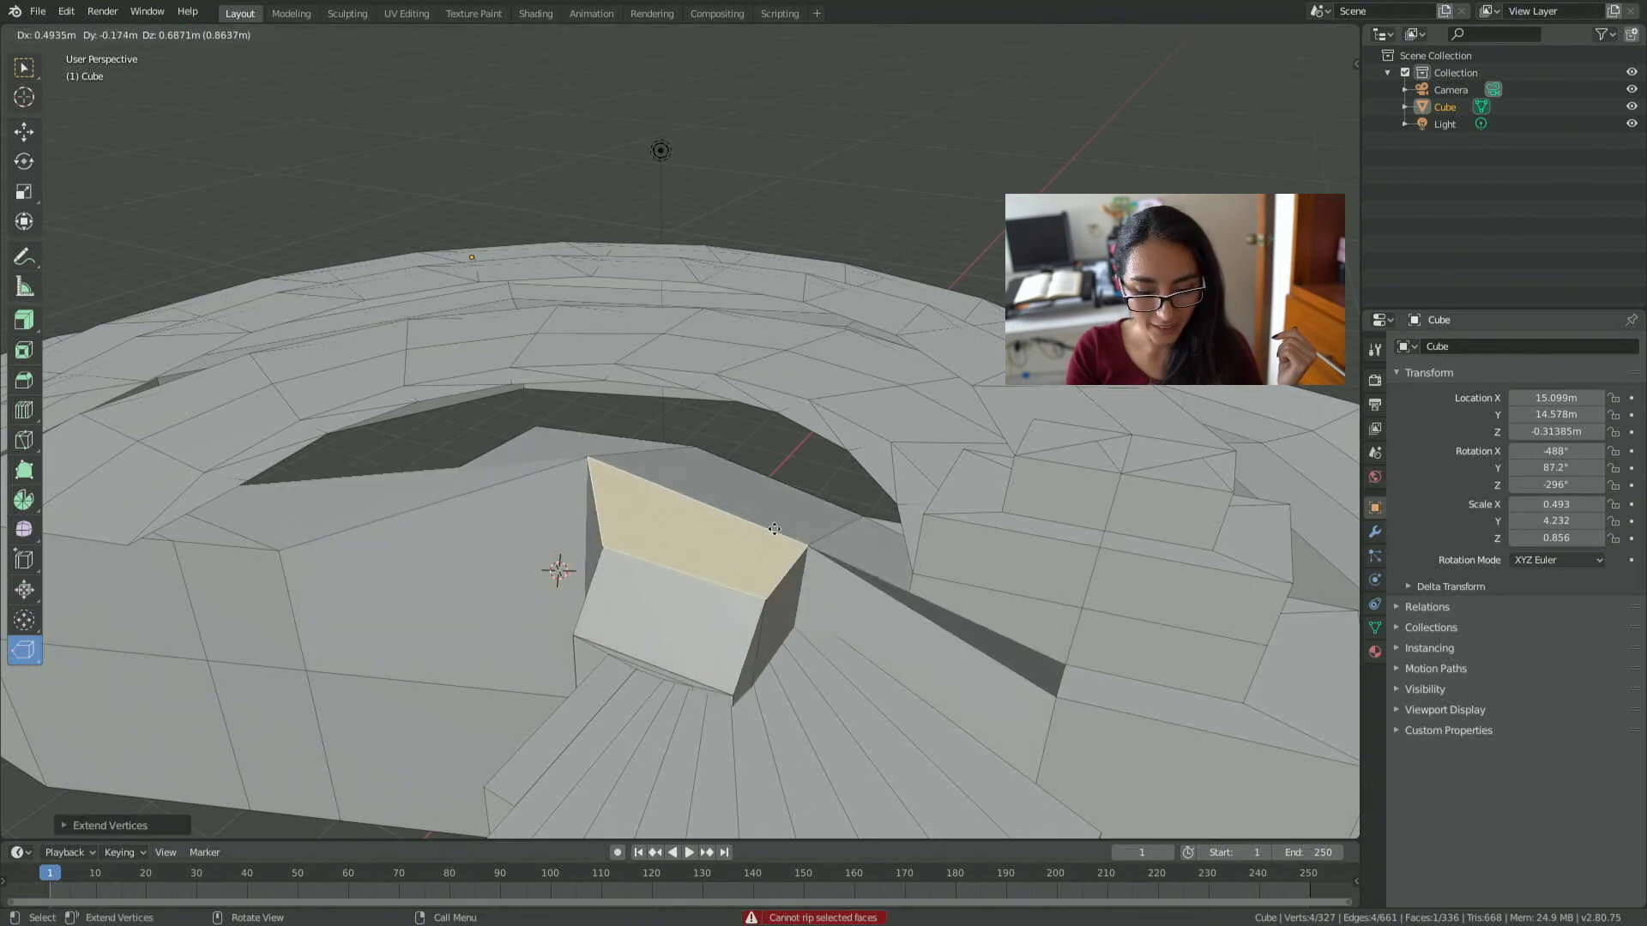
pyautogui.moveTo(774, 532); pyautogui.dragTo(882, 549)
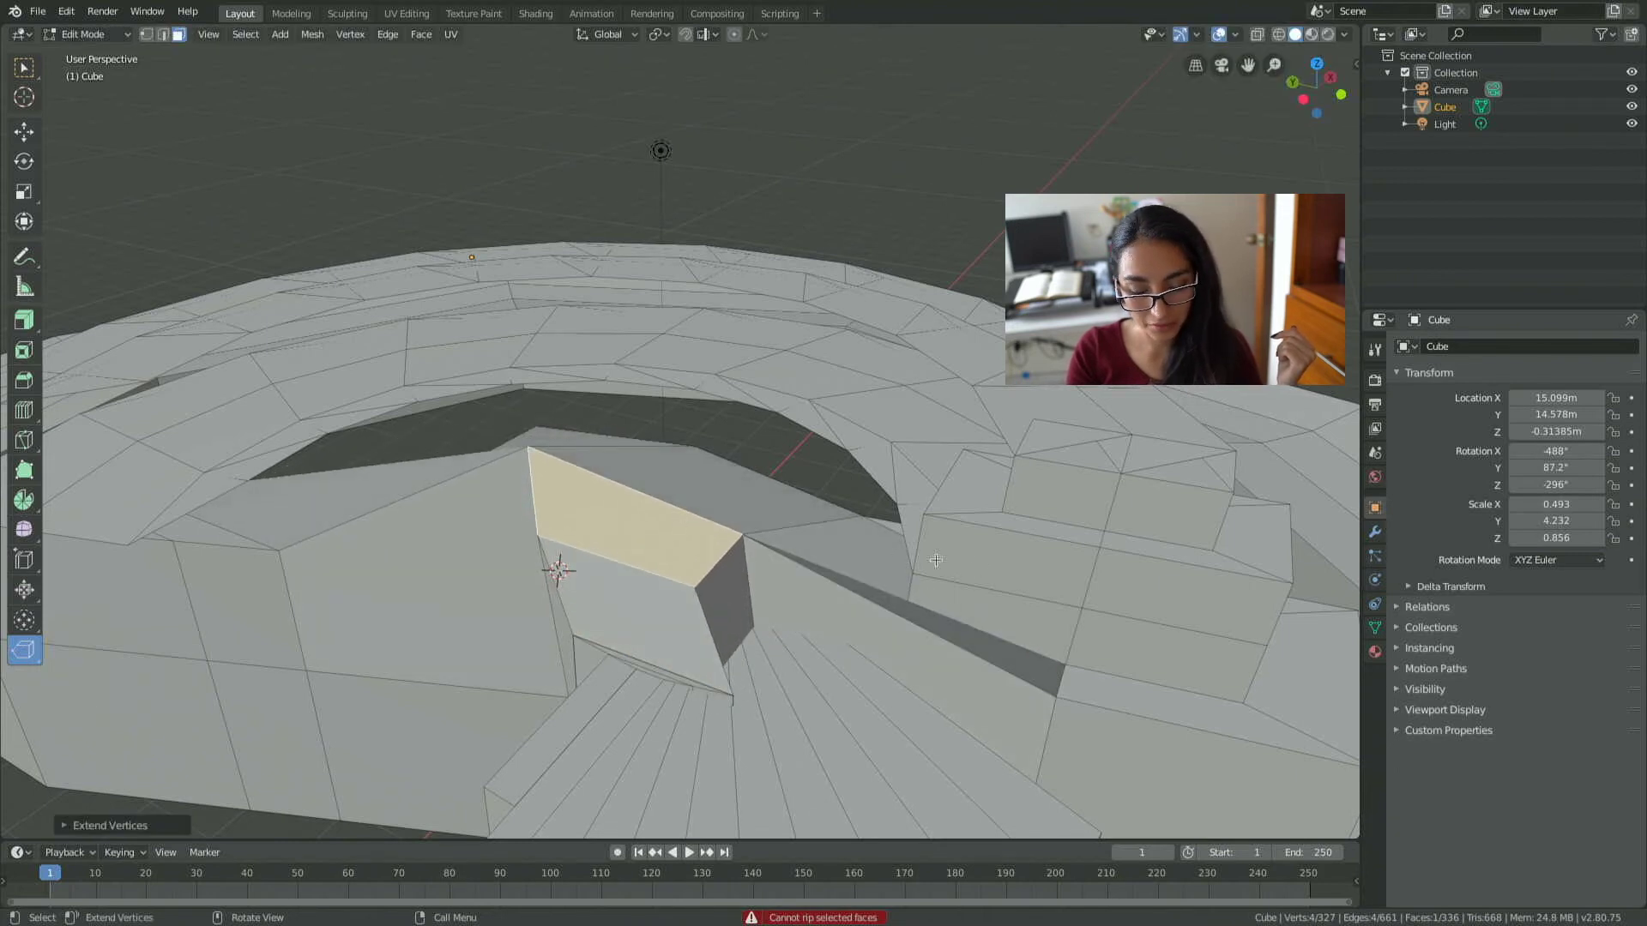
pyautogui.click(1065, 451)
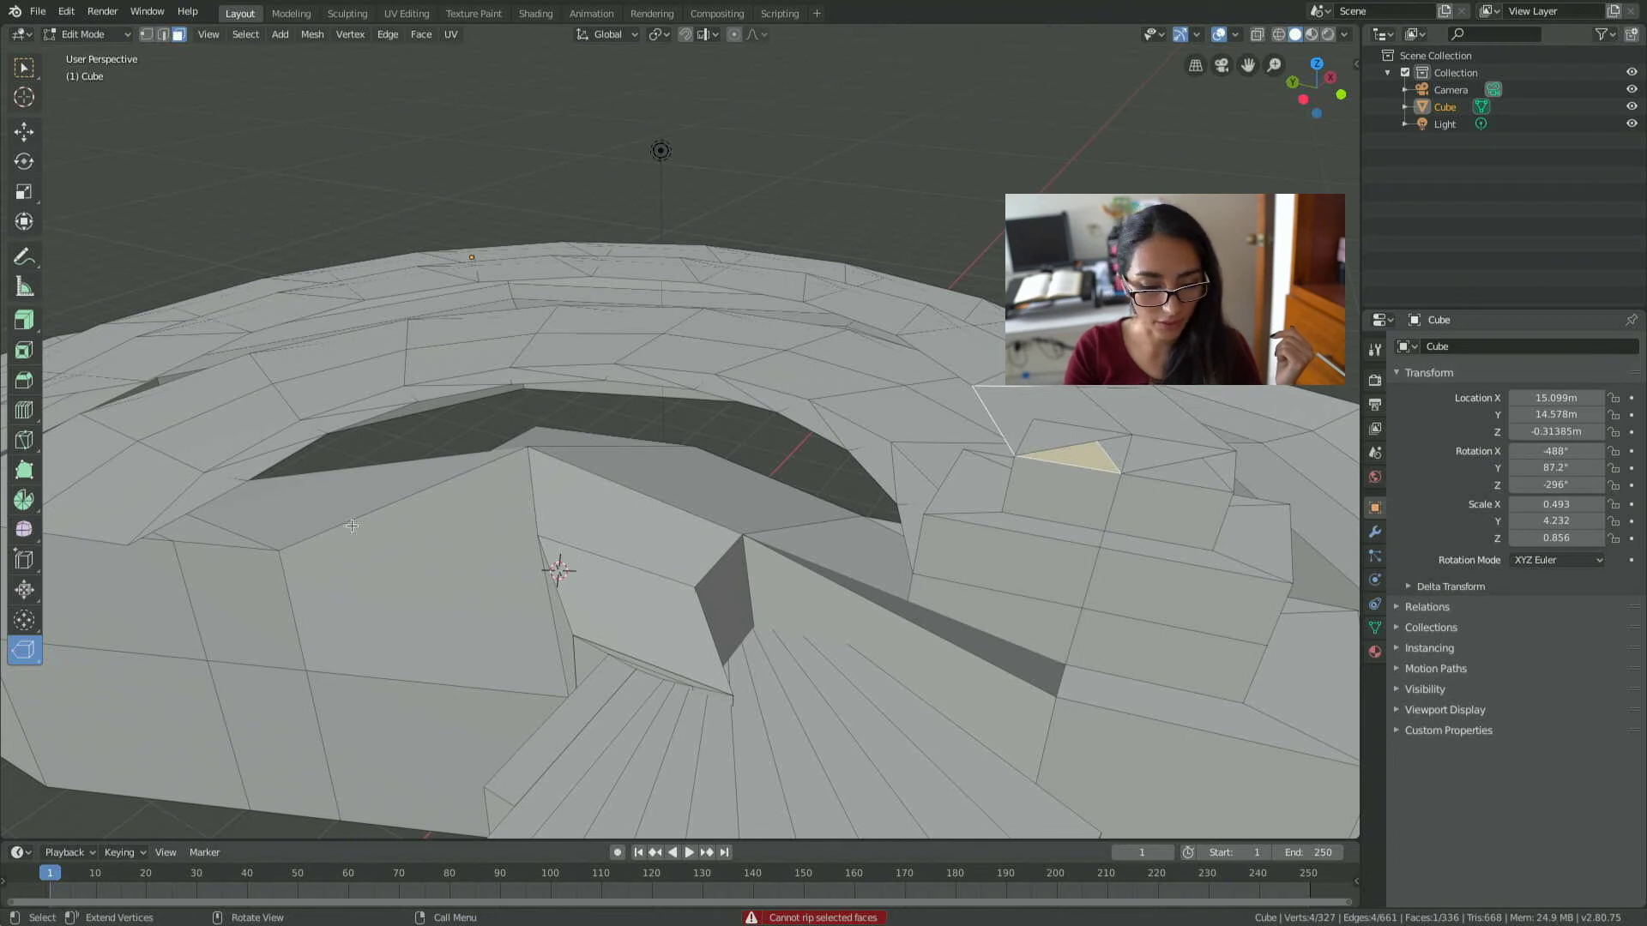
pyautogui.click(369, 502)
pyautogui.moveTo(368, 502)
pyautogui.mouseDown()
pyautogui.moveTo(341, 415)
pyautogui.moveTo(449, 490)
pyautogui.mouseUp()
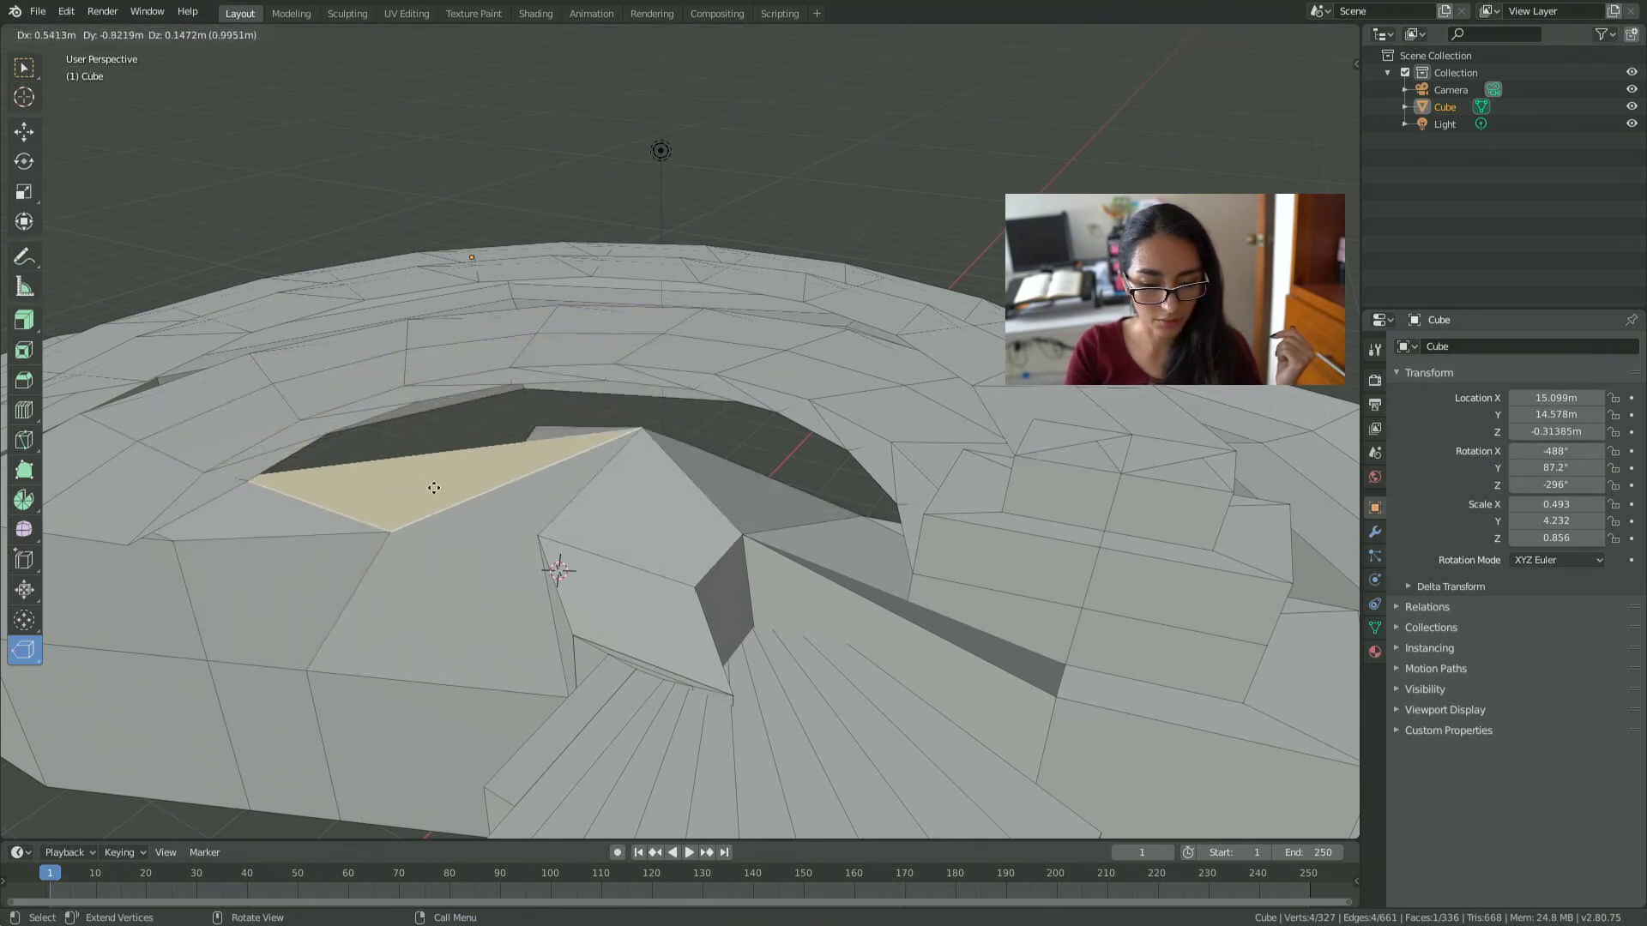
pyautogui.moveTo(772, 514)
pyautogui.mouseDown(button='middle')
pyautogui.moveTo(976, 542)
pyautogui.moveTo(940, 612)
pyautogui.mouseUp(button='middle')
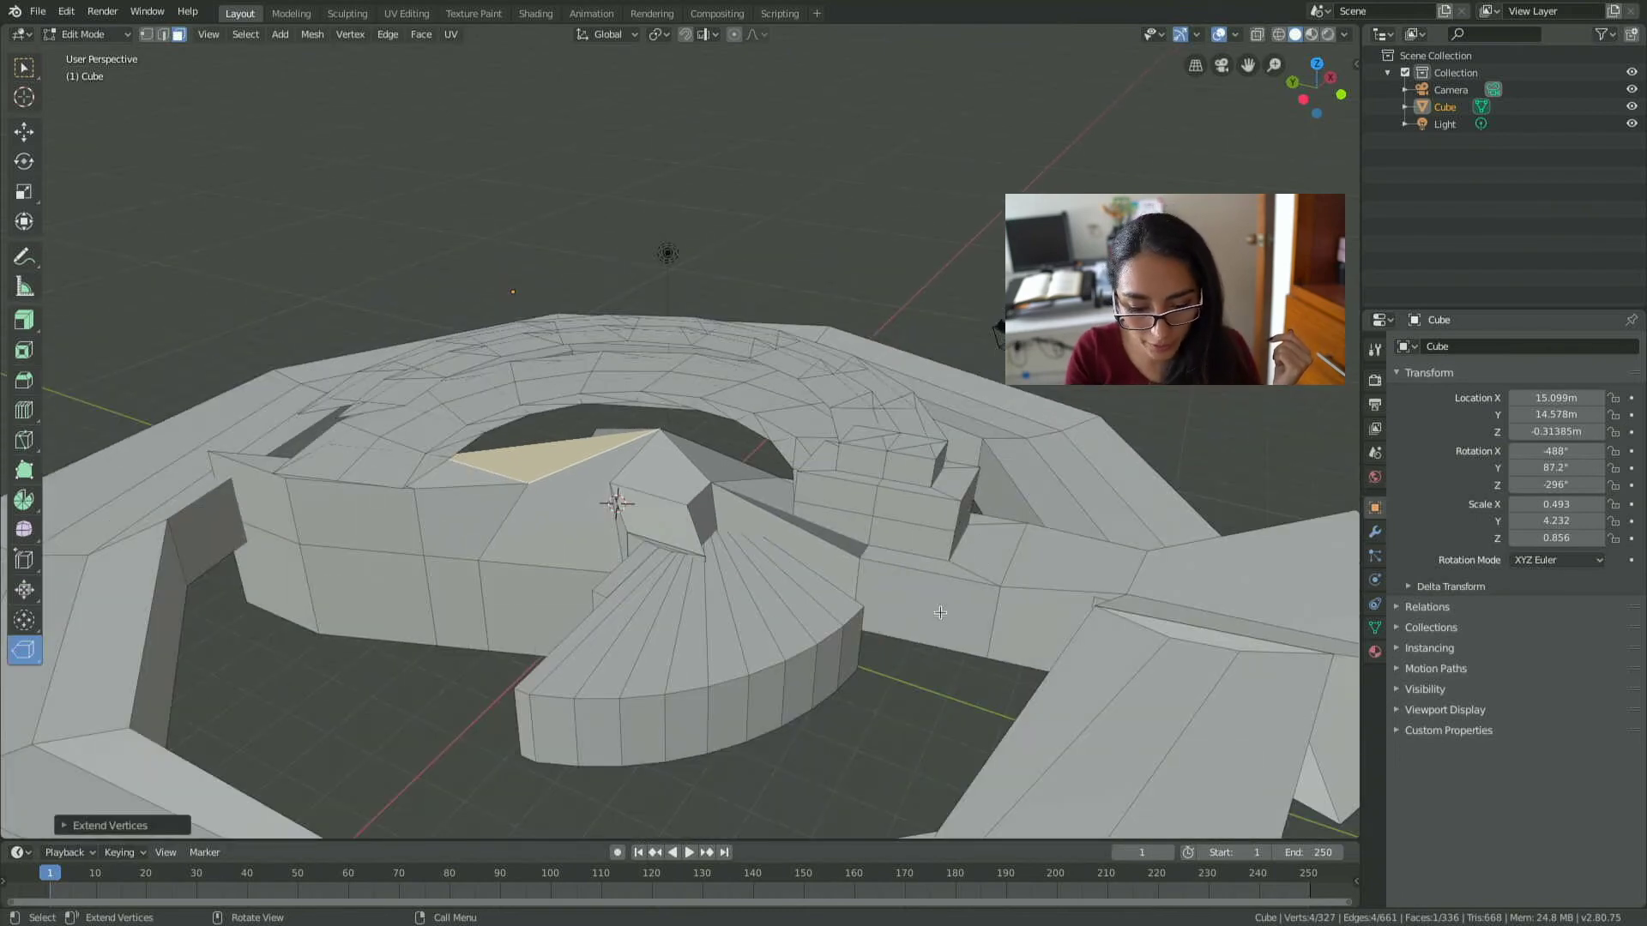
# Extend the lower fan faces and the right end face outward into wedges.
pyautogui.click(712, 732)
pyautogui.moveTo(721, 731); pyautogui.dragTo(671, 760)
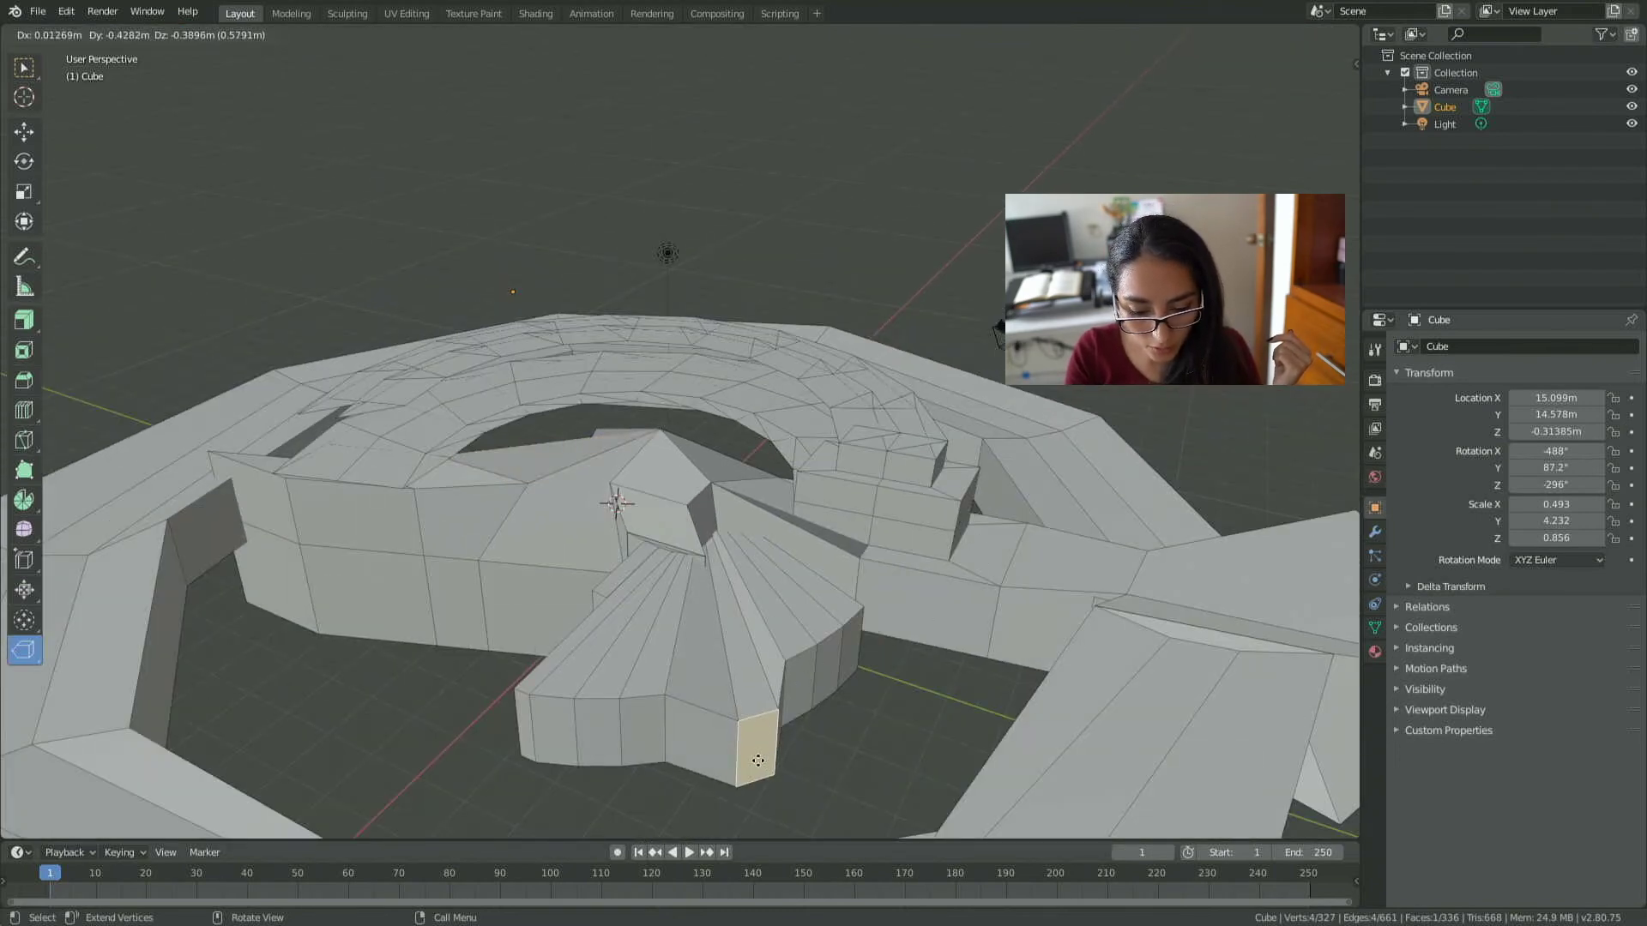
pyautogui.click(591, 748)
pyautogui.moveTo(590, 748); pyautogui.dragTo(854, 709)
pyautogui.click(825, 677)
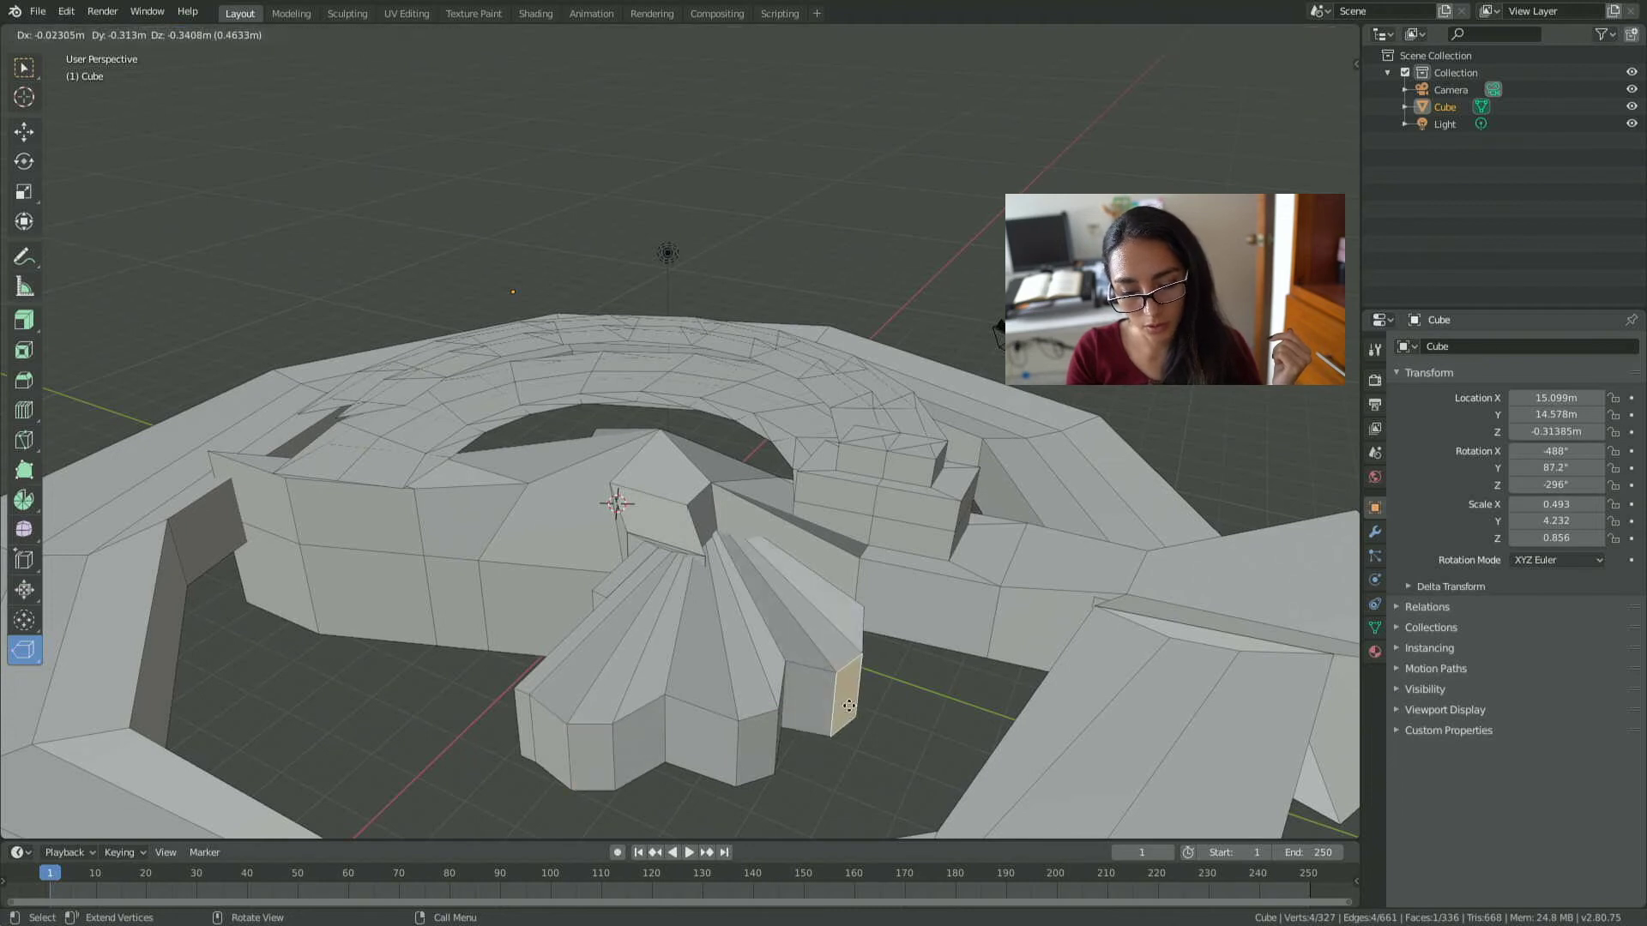
pyautogui.click(521, 721)
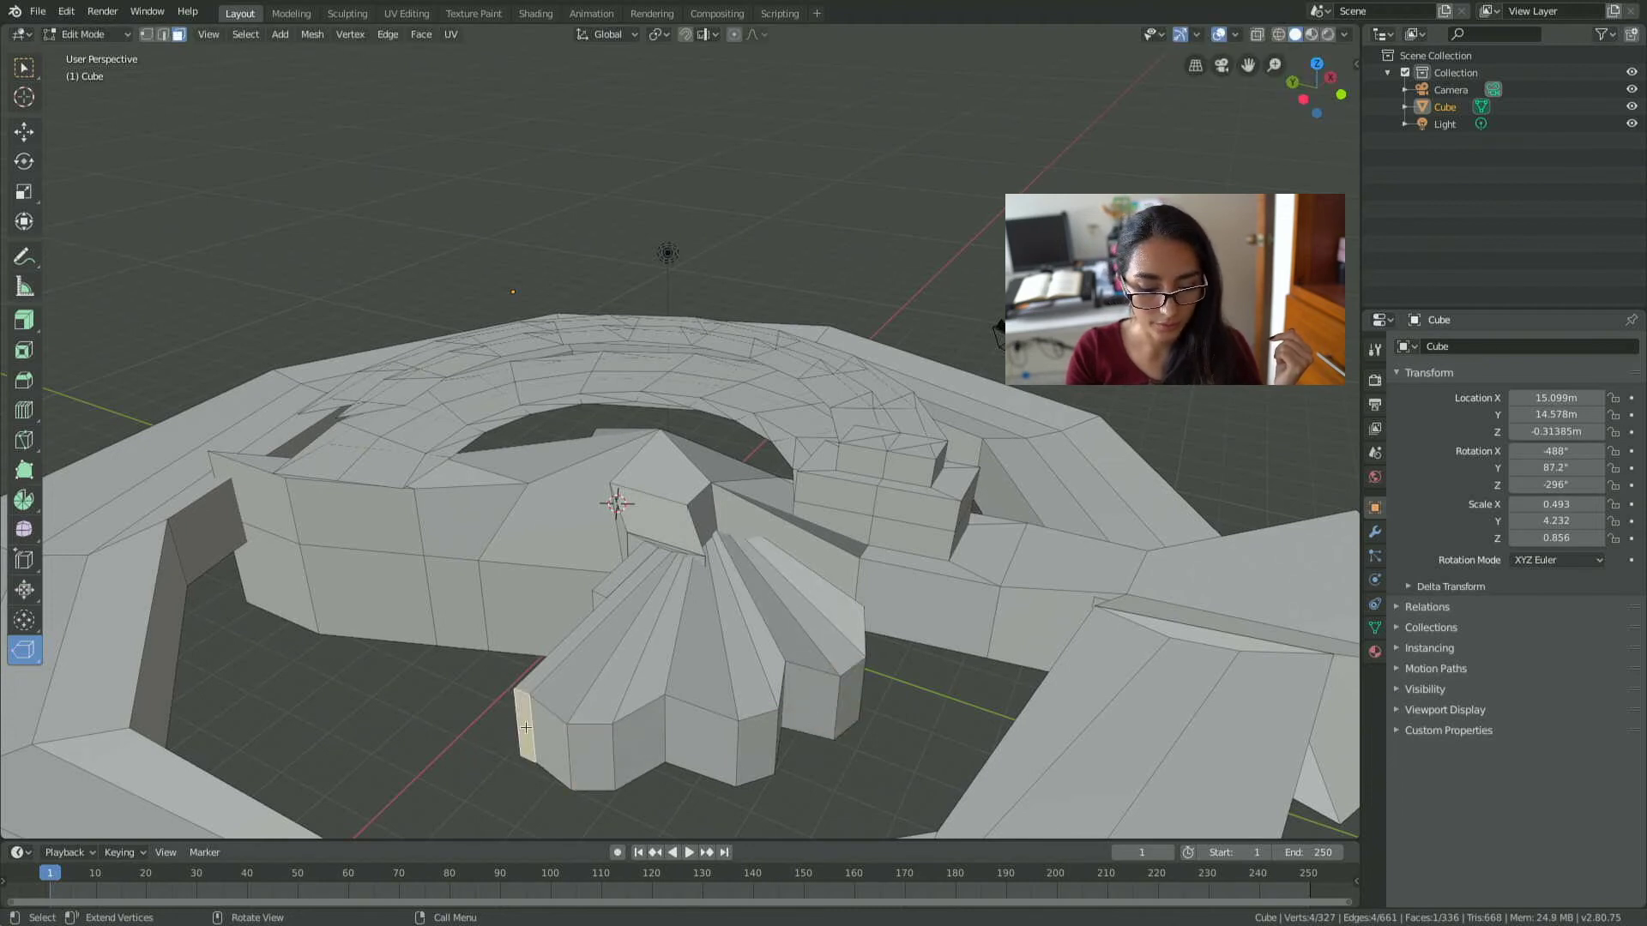
# Zoom out and orbit to a low side view of the whole ring model.
pyautogui.moveTo(526, 727); pyautogui.dragTo(529, 729)
pyautogui.scroll(-5, 788, 708)
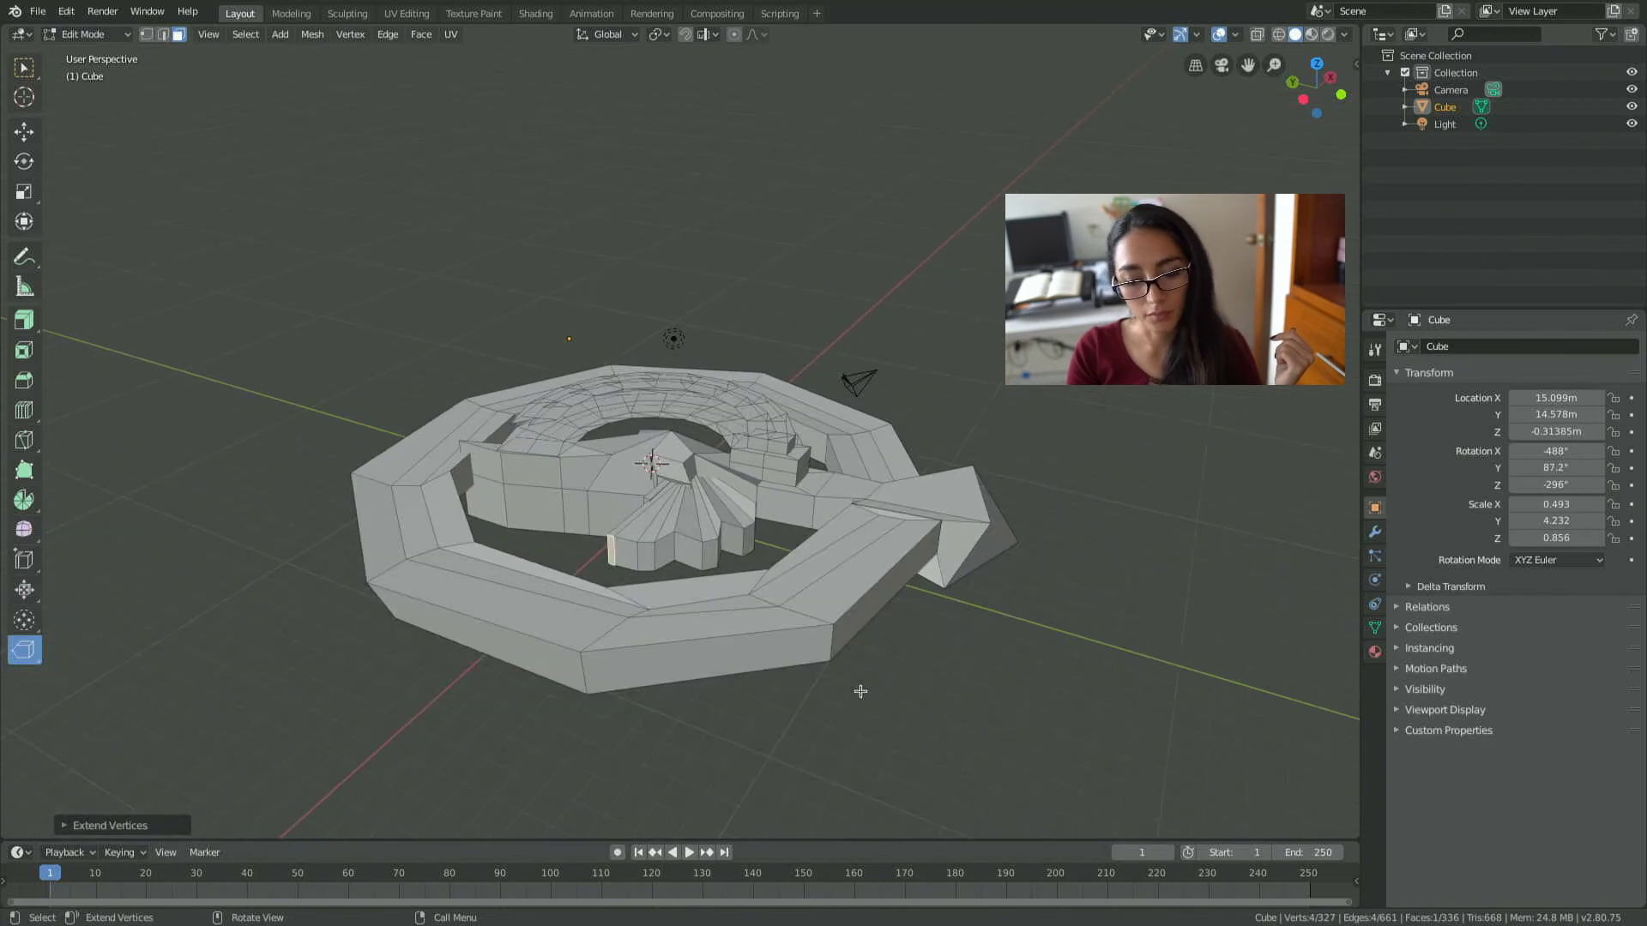
pyautogui.moveTo(857, 690)
pyautogui.mouseDown(button='middle')
pyautogui.moveTo(571, 646)
pyautogui.moveTo(460, 648)
pyautogui.moveTo(414, 720)
pyautogui.moveTo(692, 684)
pyautogui.moveTo(790, 446)
pyautogui.moveTo(759, 643)
pyautogui.moveTo(872, 646)
pyautogui.moveTo(889, 683)
pyautogui.mouseUp(button='middle')
pyautogui.scroll(-2, 901, 690)
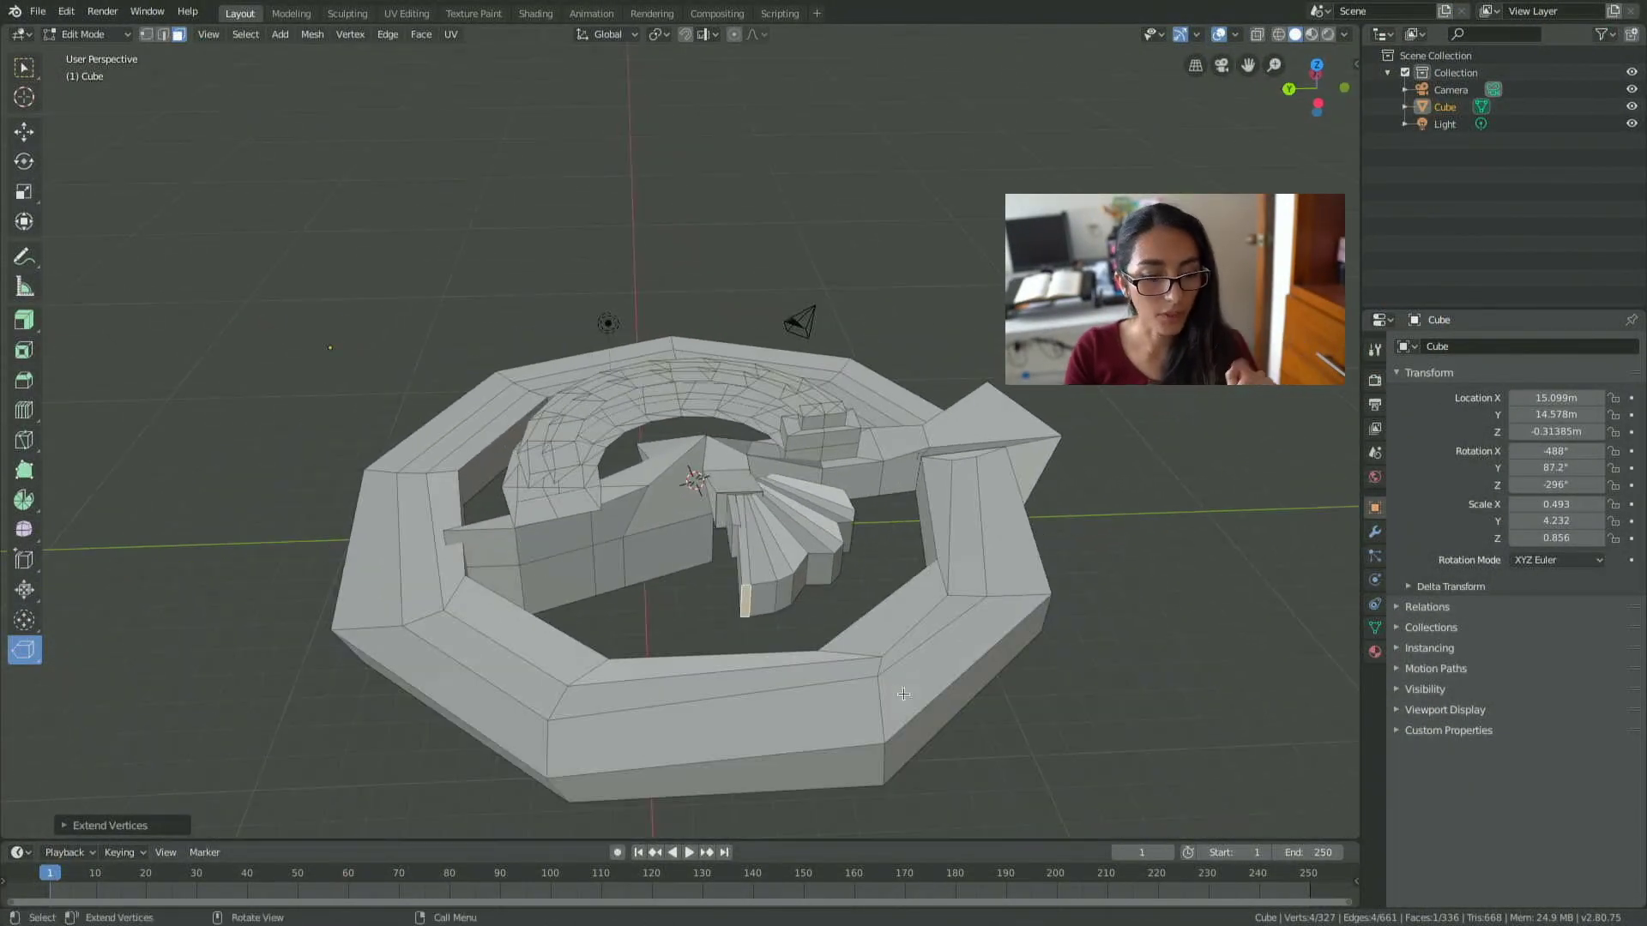
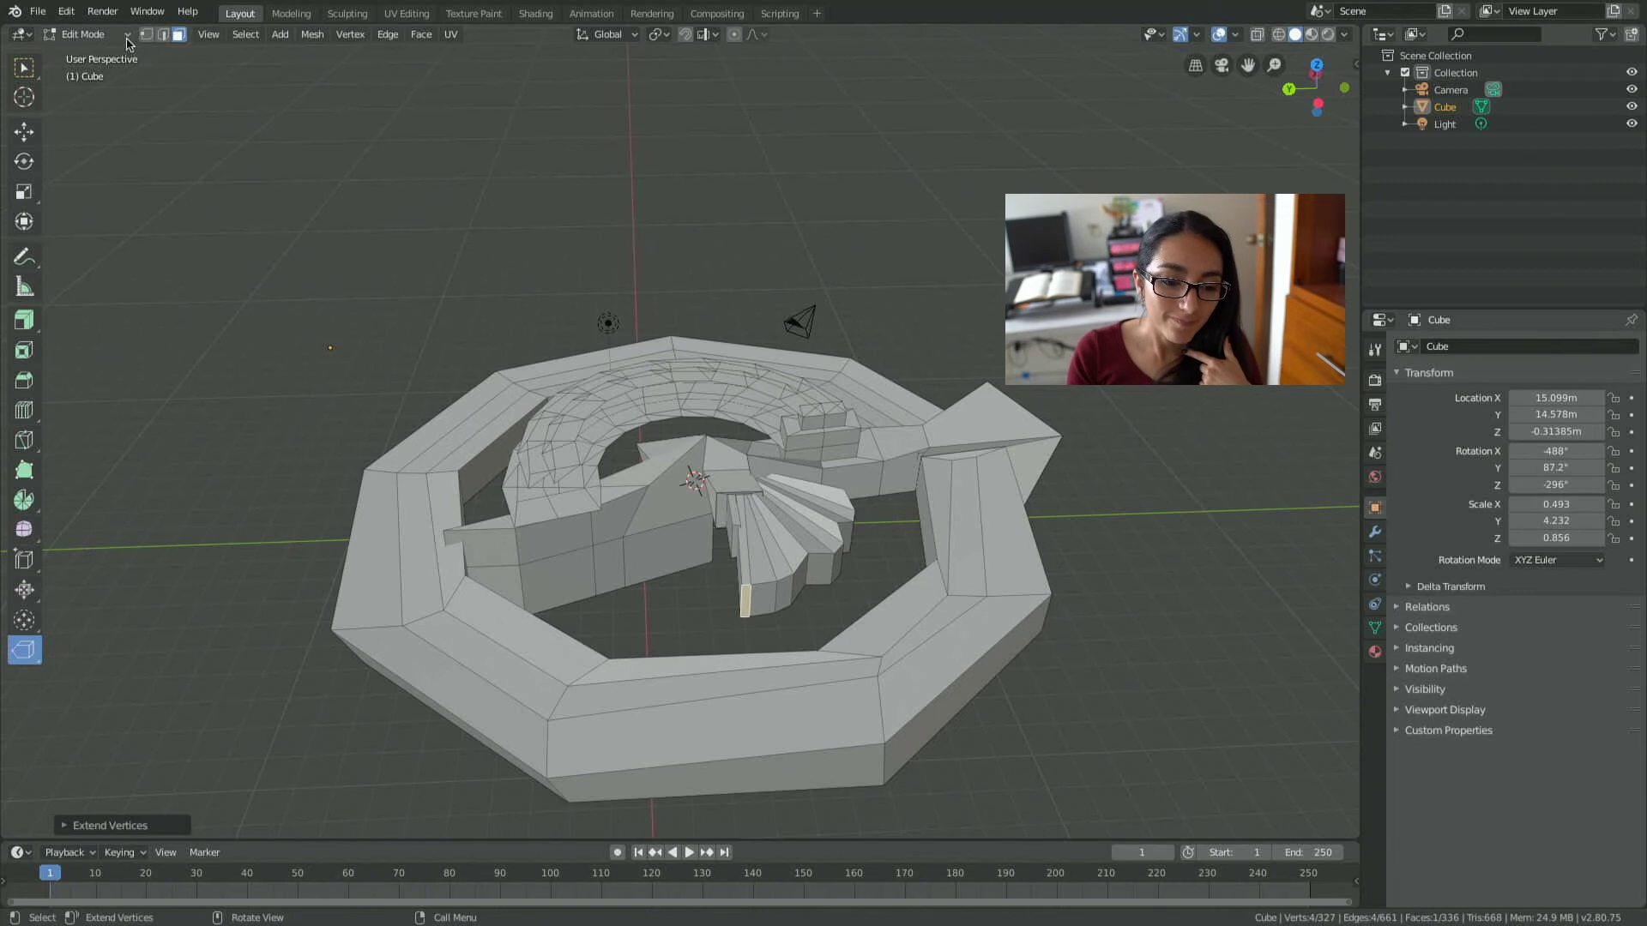
# Return the arena to Object Mode, then add a Circle mesh and undo it.
pyautogui.click(126, 39)
pyautogui.click(124, 54)
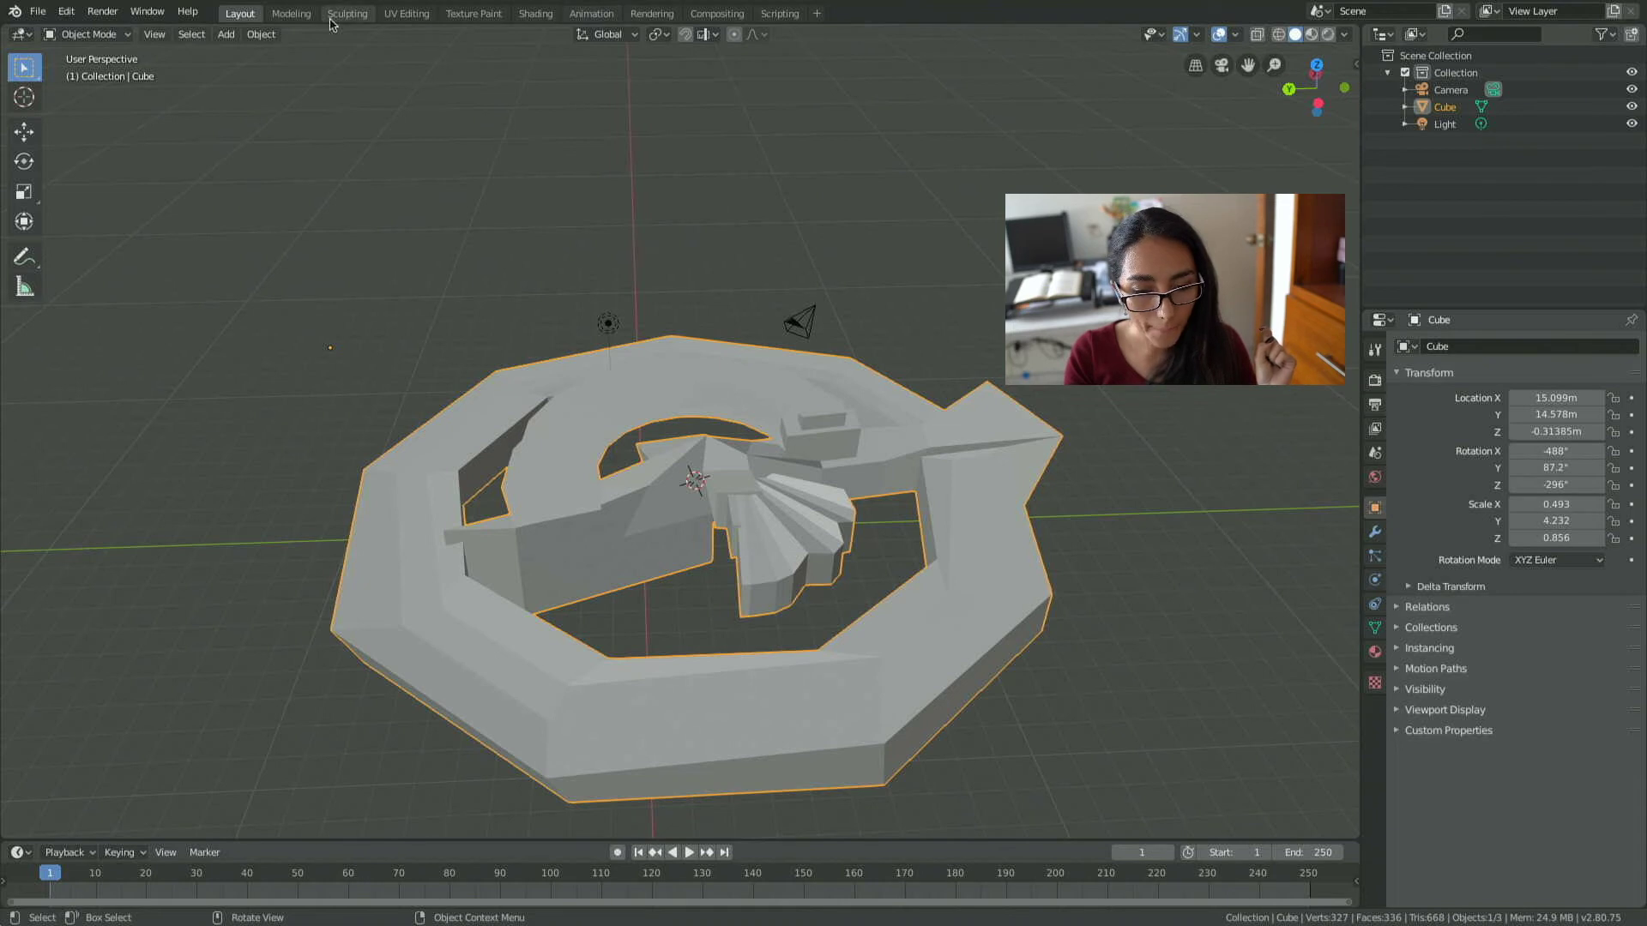
pyautogui.click(225, 40)
pyautogui.moveTo(276, 54)
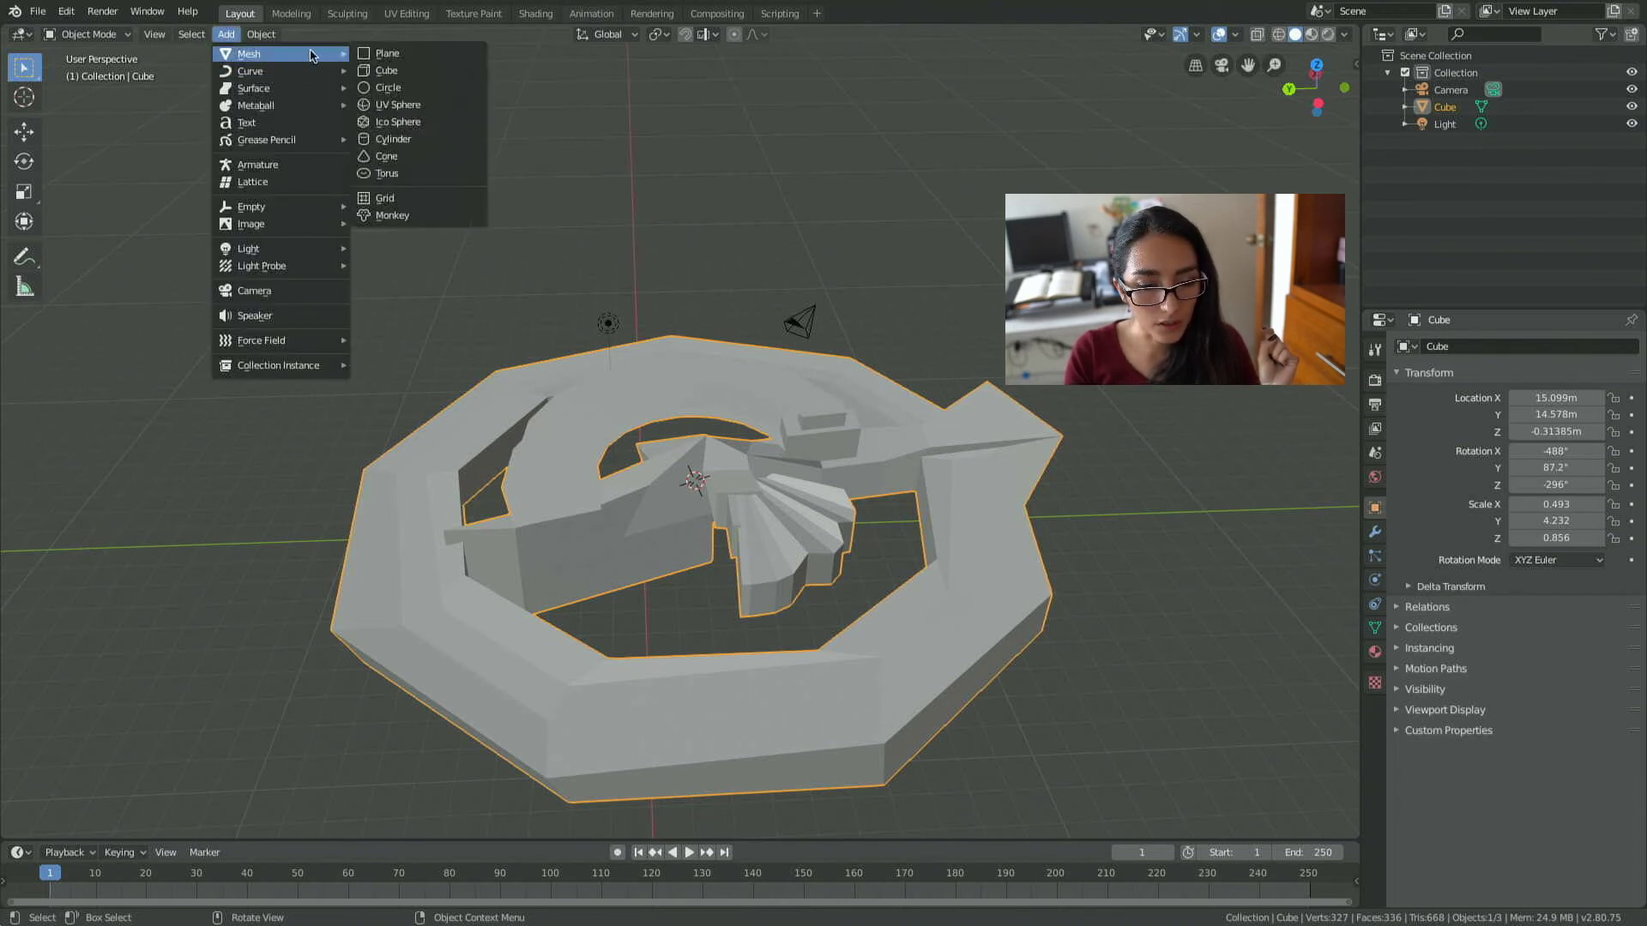
pyautogui.click(400, 88)
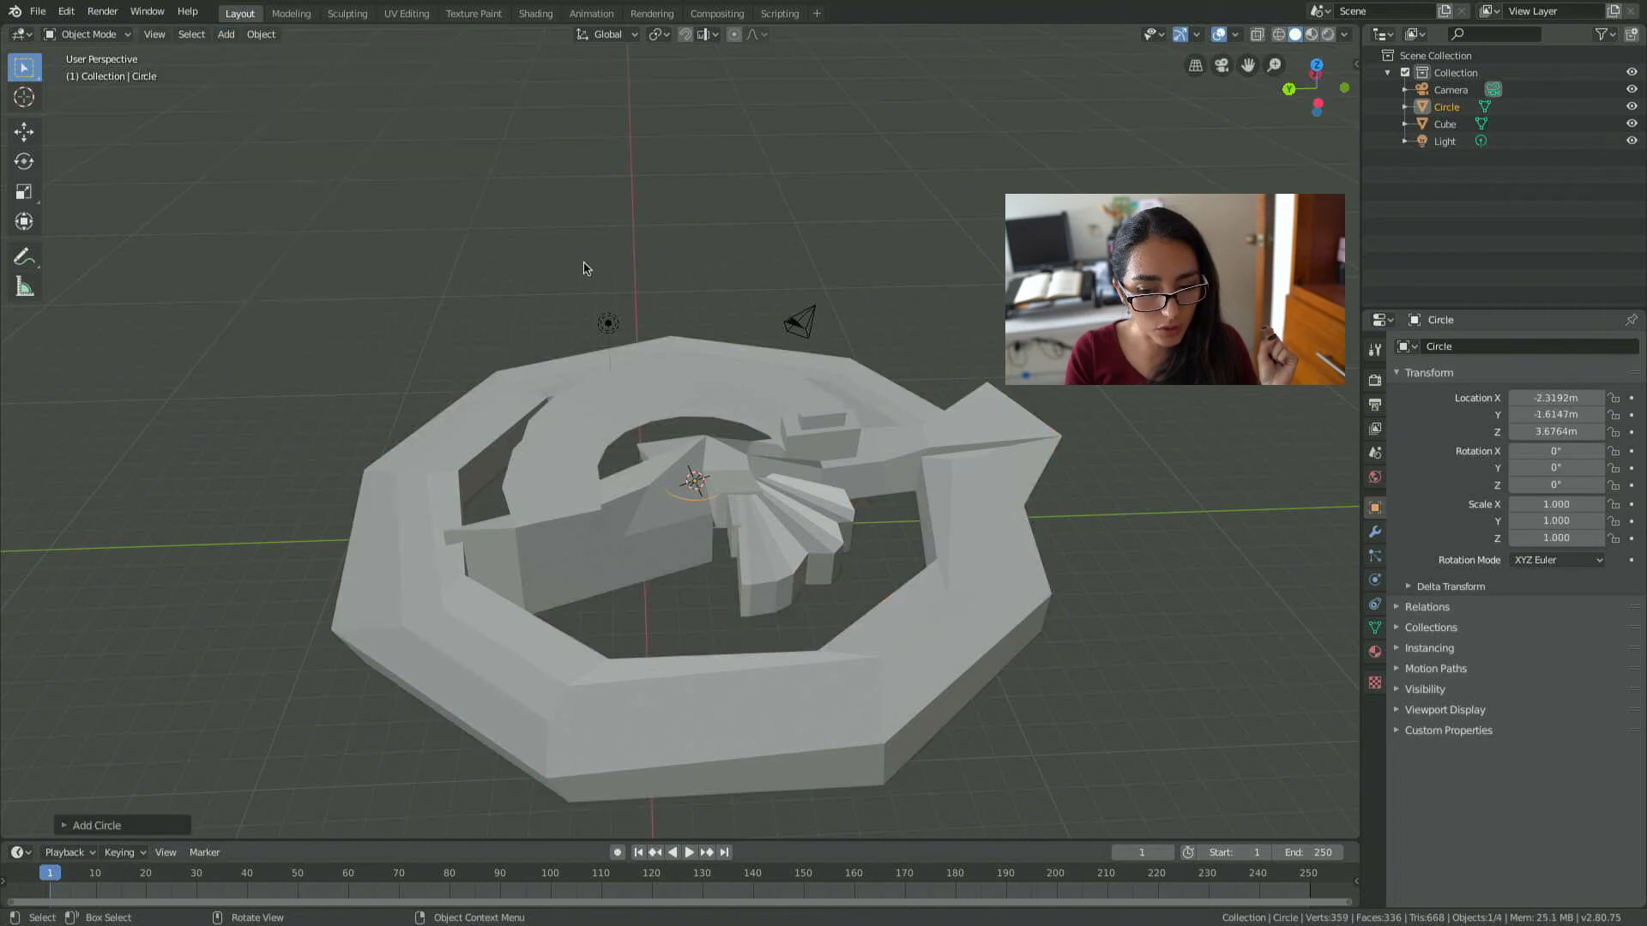
pyautogui.scroll(-3, 583, 269)
pyautogui.scroll(2, 573, 273)
pyautogui.scroll(1, 573, 275)
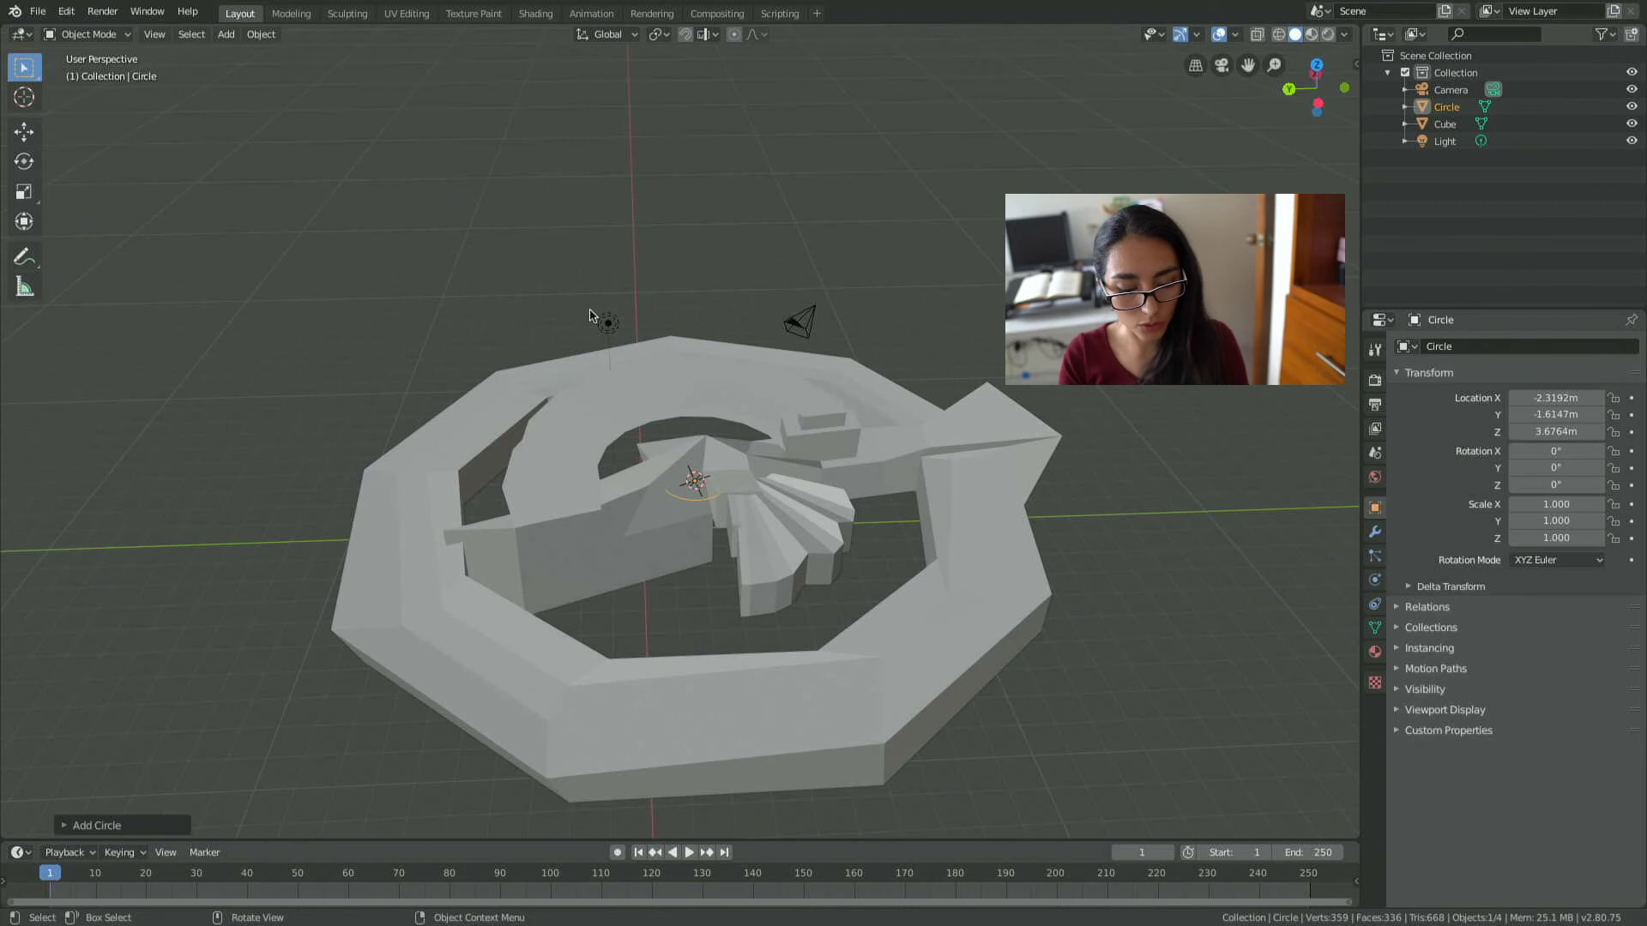
pyautogui.hotkey('ctrl', 'z')
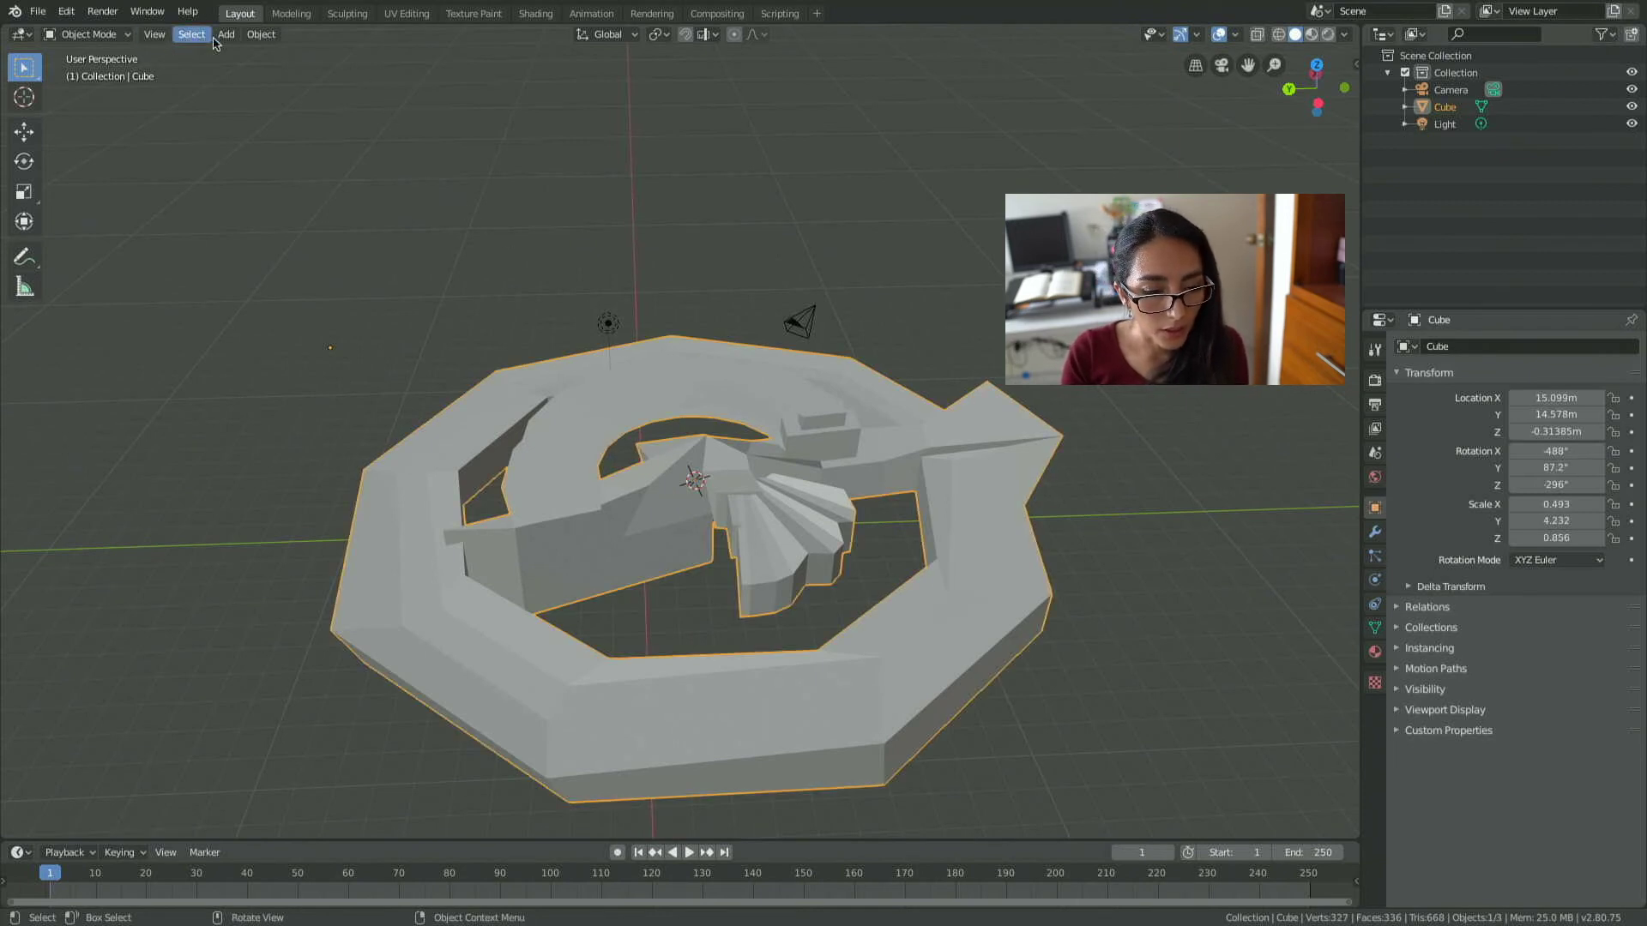
# Add a UV sphere raised to Z 9.5381 m, then add a cylinder at the arena centre.
pyautogui.click(225, 35)
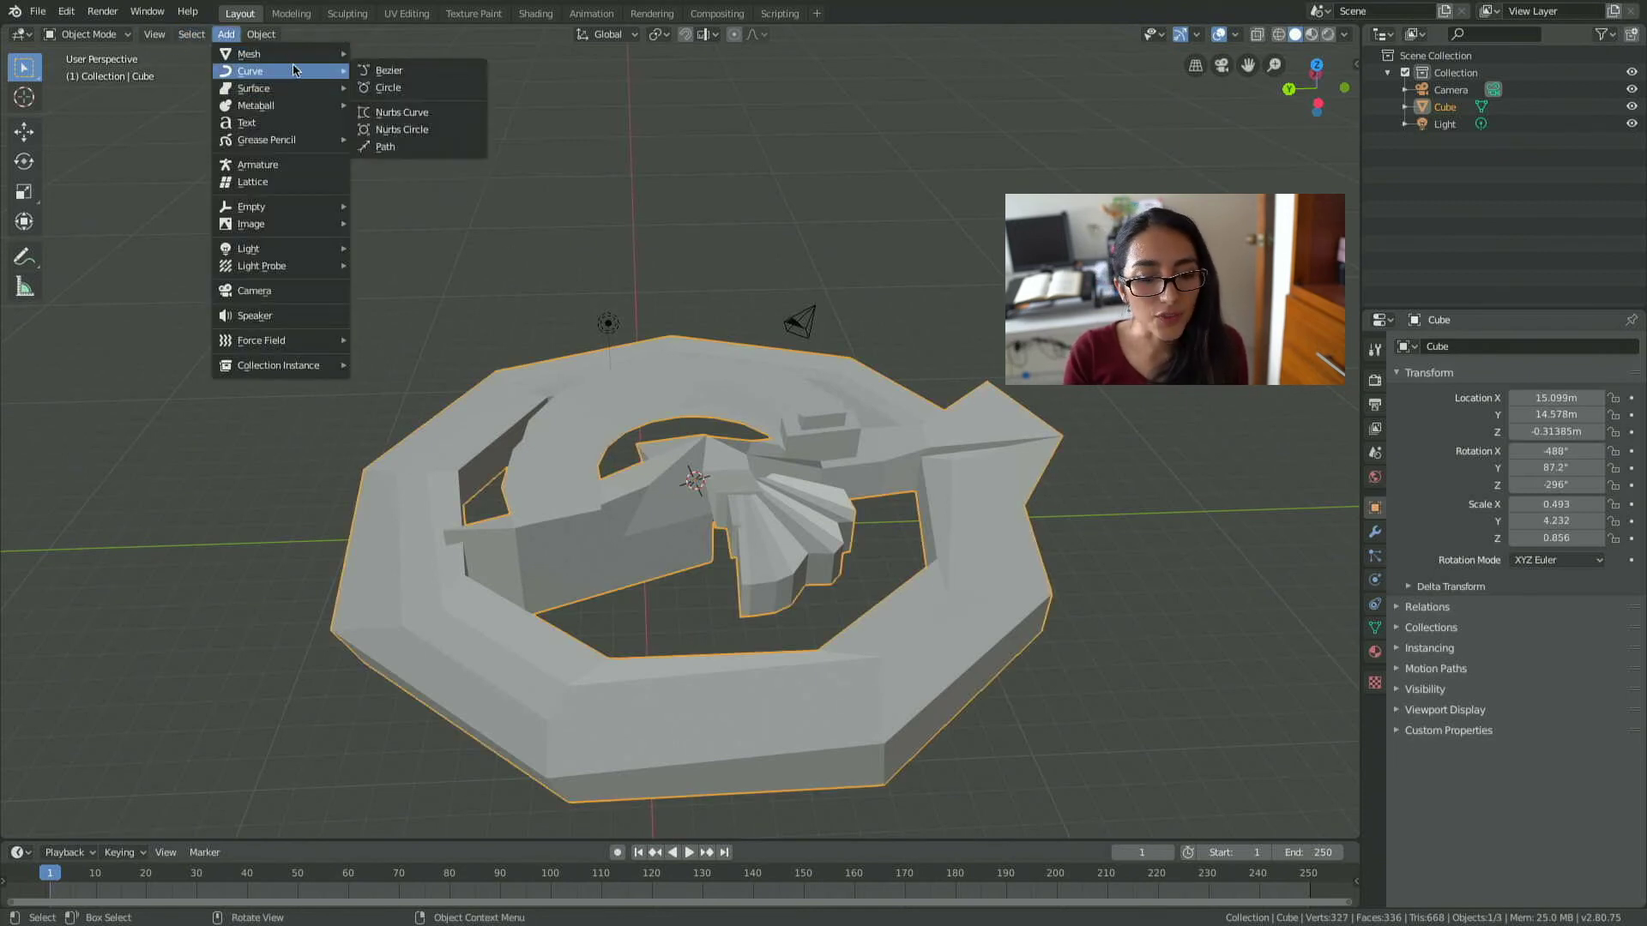
pyautogui.moveTo(276, 53)
pyautogui.click(428, 111)
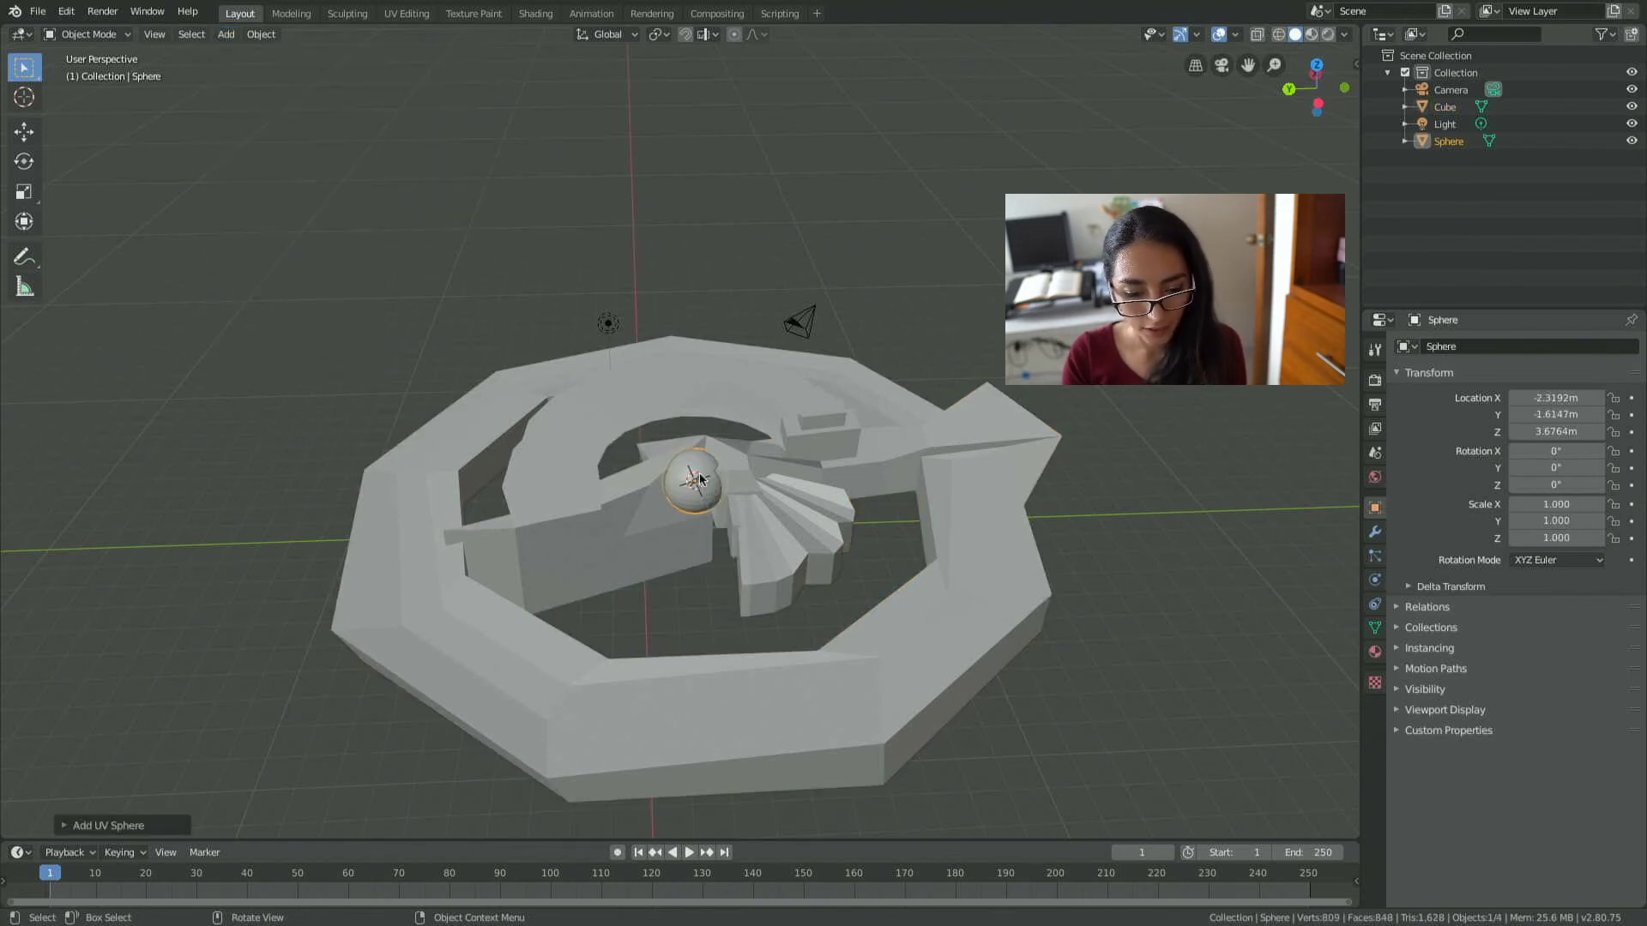
pyautogui.press('s')
pyautogui.click(693, 489)
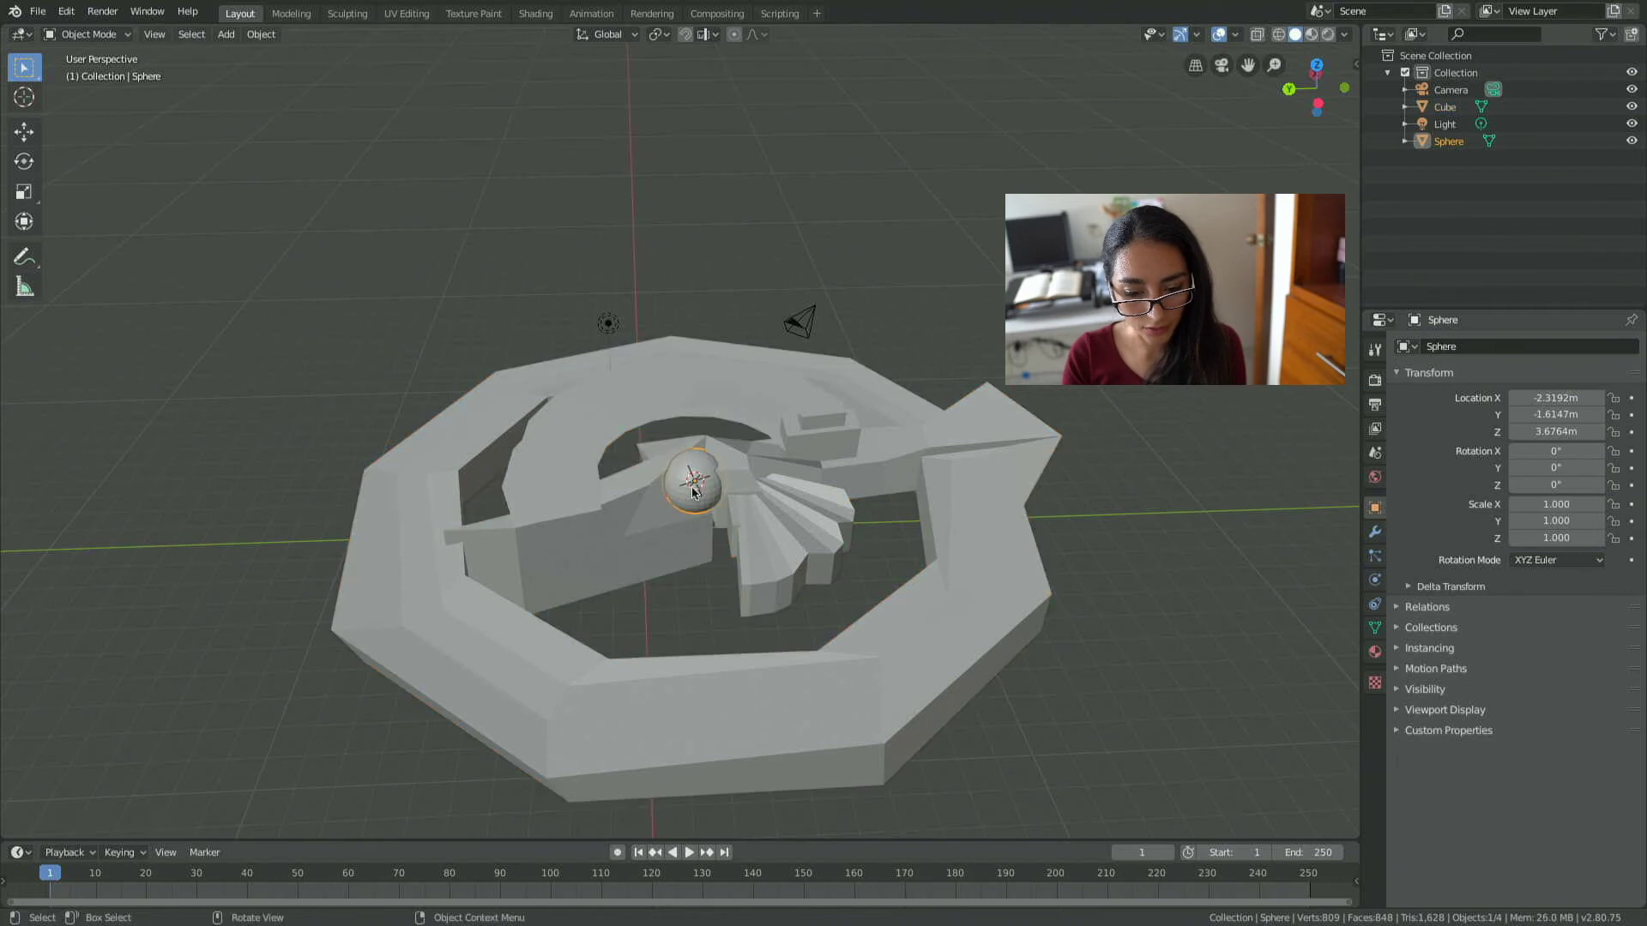
pyautogui.click(693, 481)
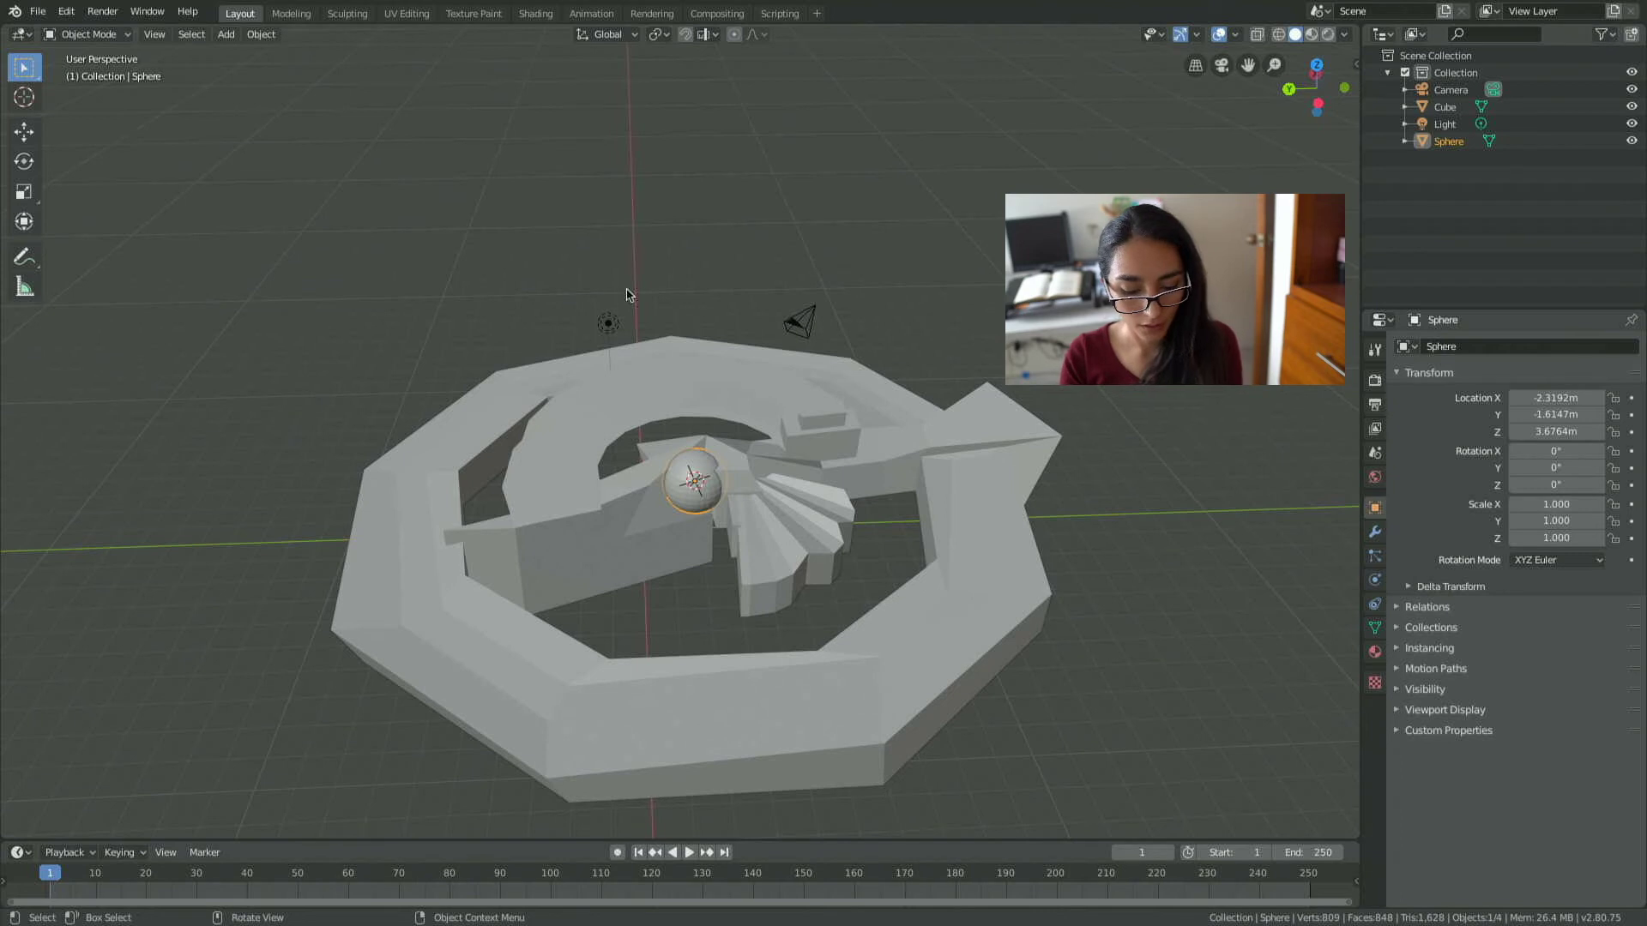
pyautogui.click(25, 135)
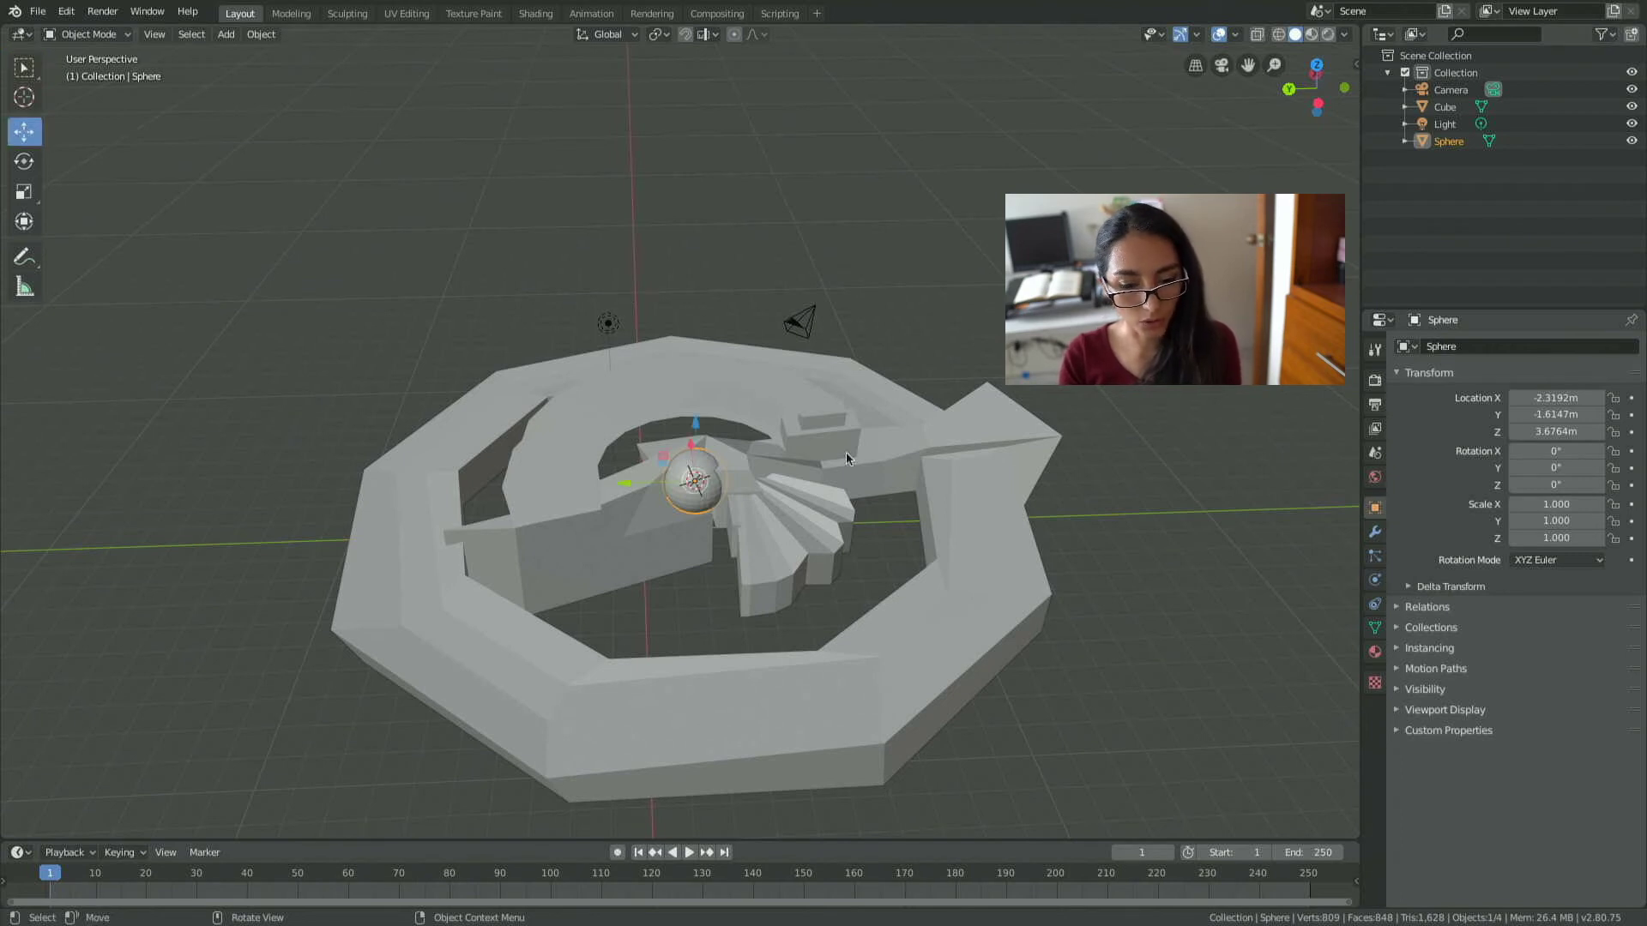
pyautogui.moveTo(699, 429); pyautogui.dragTo(697, 253)
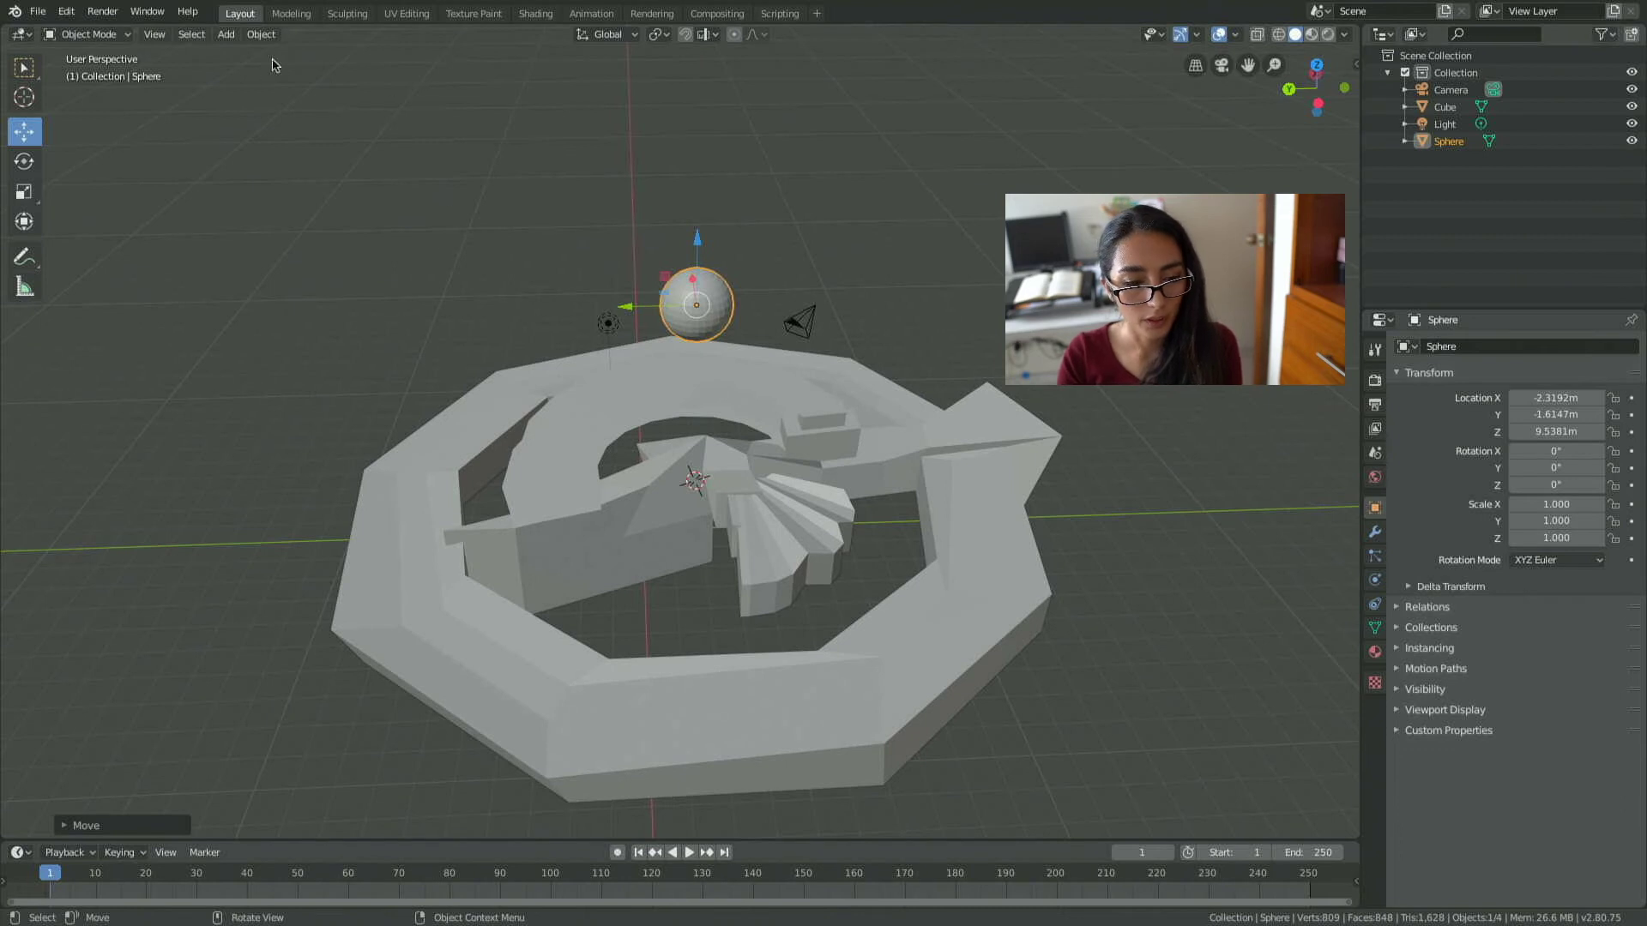
pyautogui.click(221, 36)
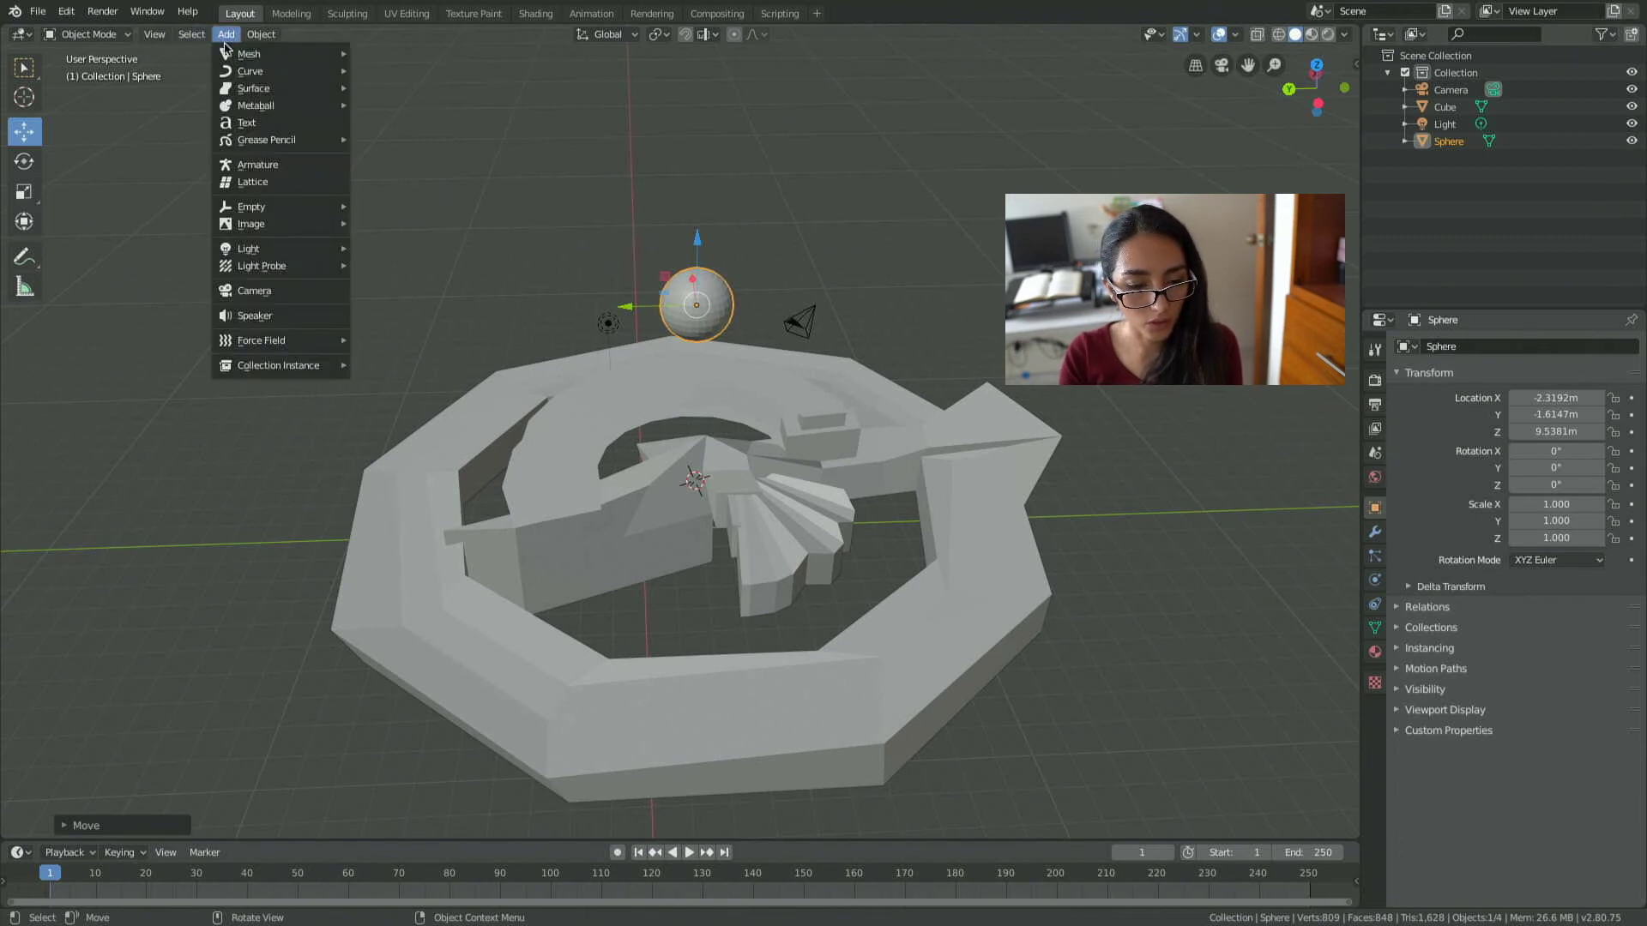
pyautogui.moveTo(278, 53)
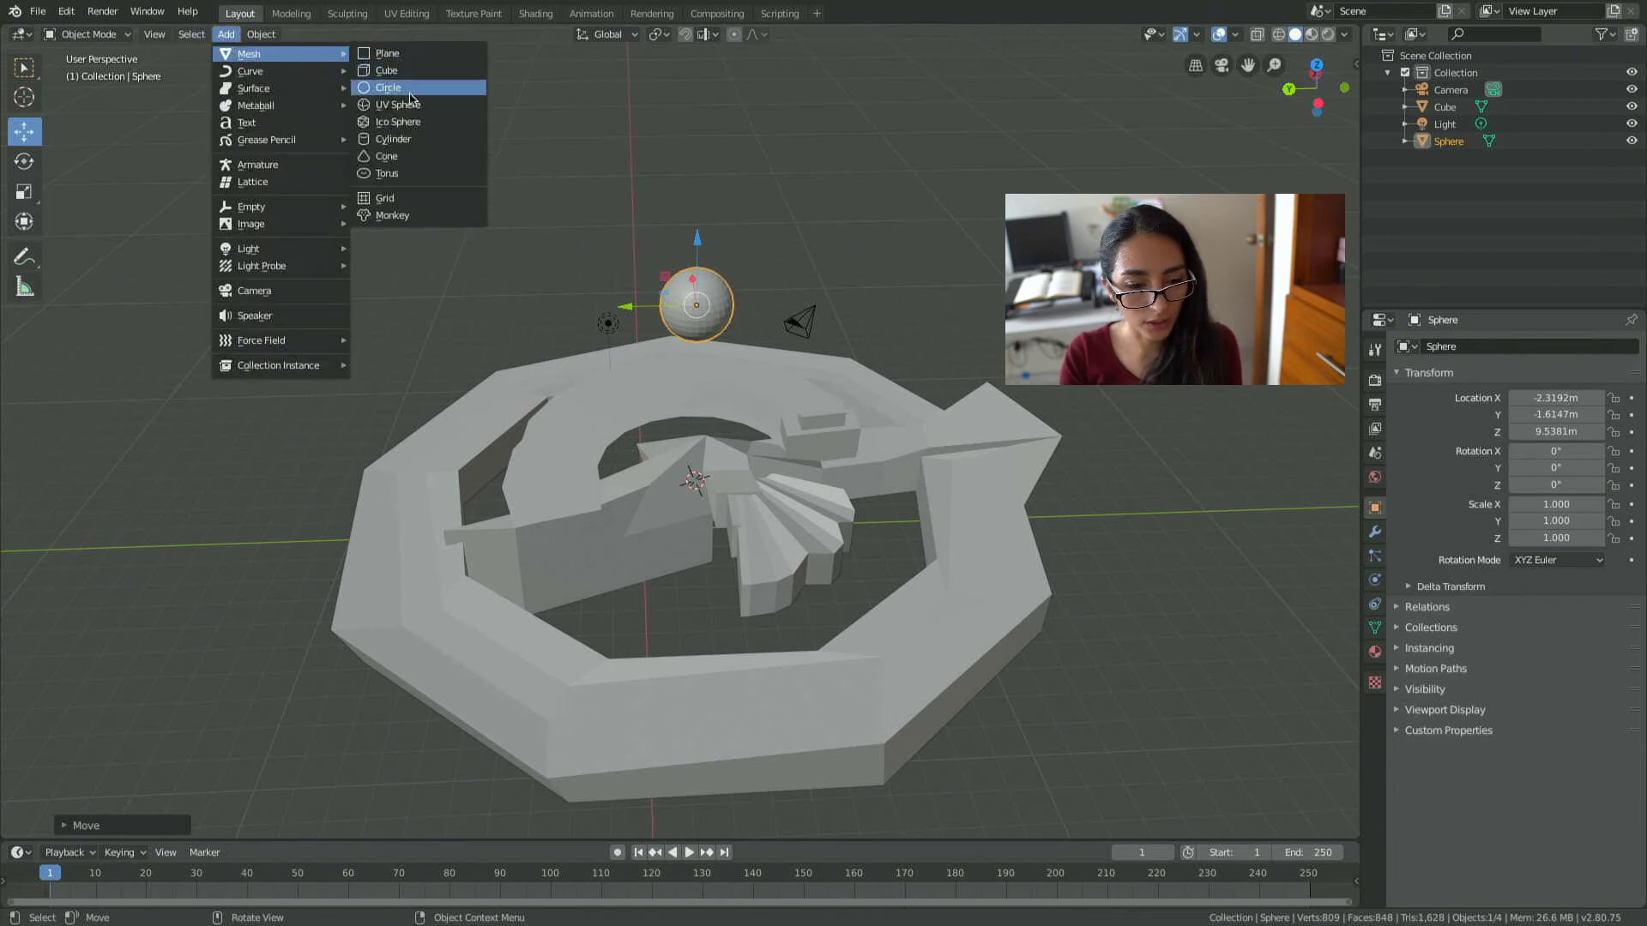
pyautogui.click(396, 139)
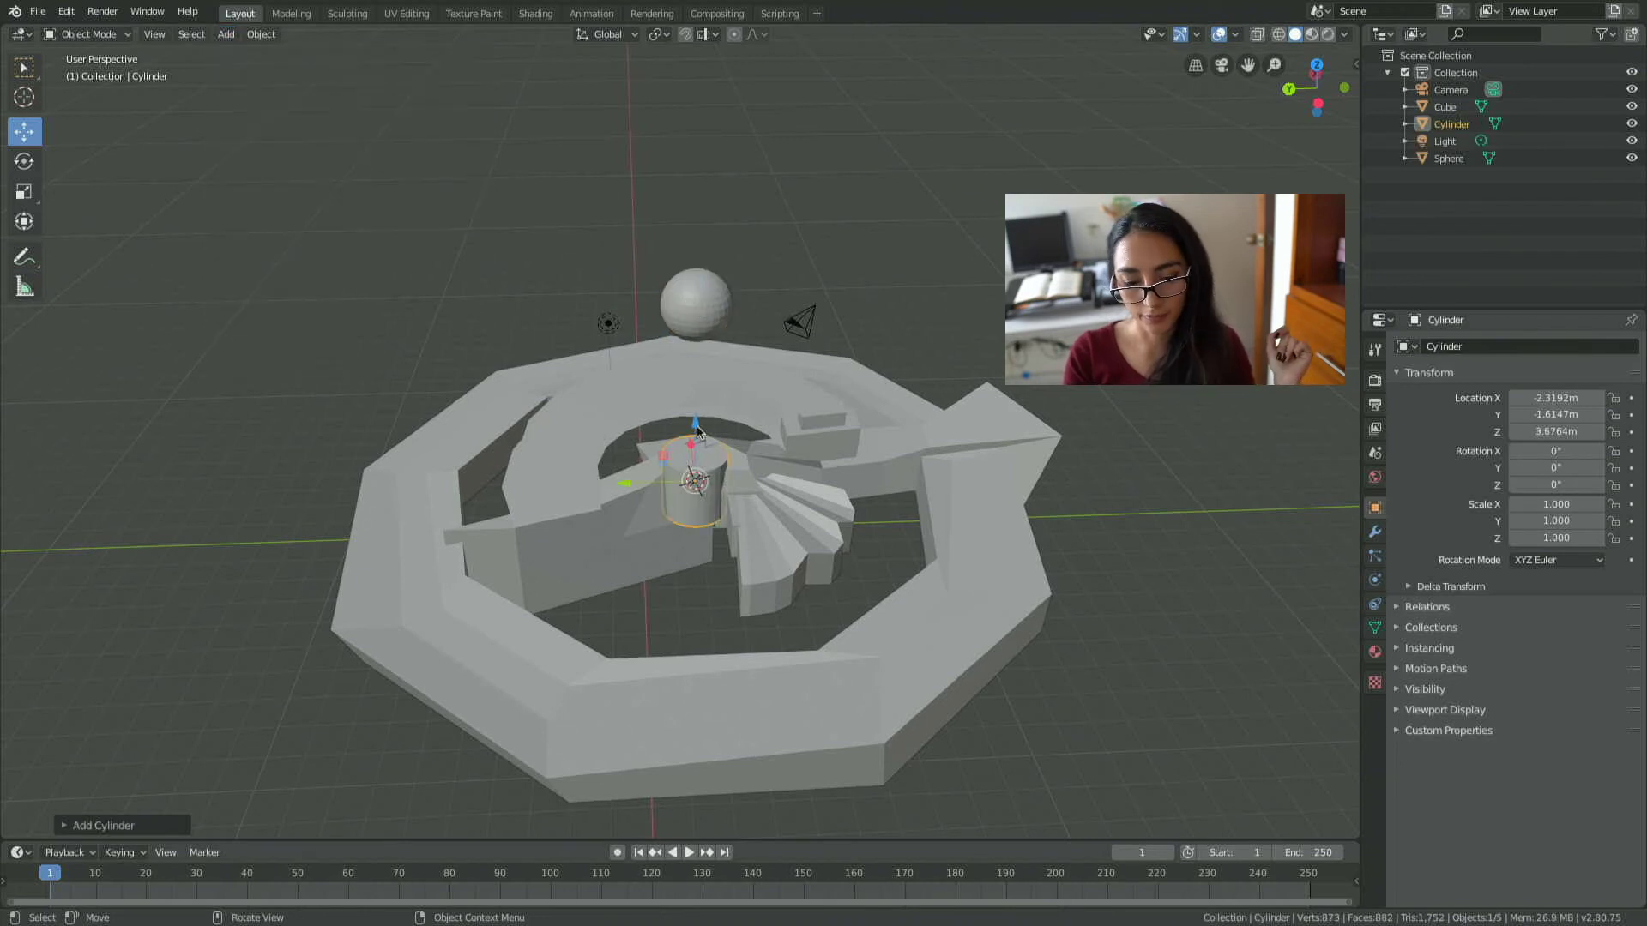
# Lift the cylinder to Z 11.42 m and slide it to Y 3.8333 m.
pyautogui.moveTo(698, 432); pyautogui.dragTo(677, 185)
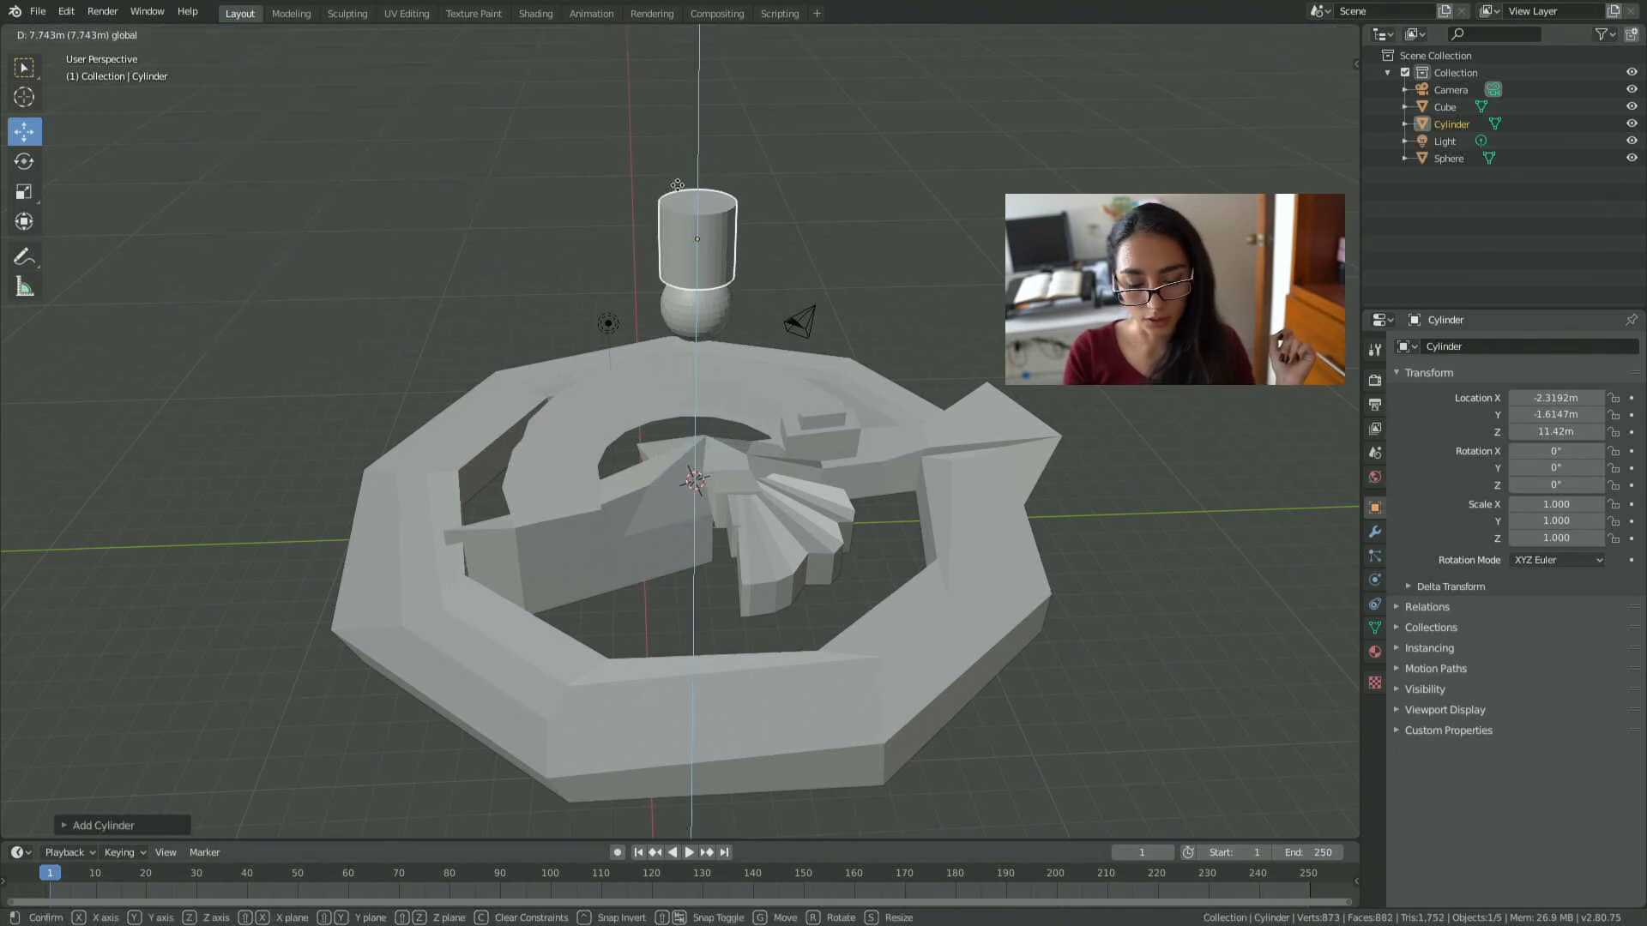
pyautogui.click(677, 184)
pyautogui.moveTo(628, 244); pyautogui.dragTo(417, 245)
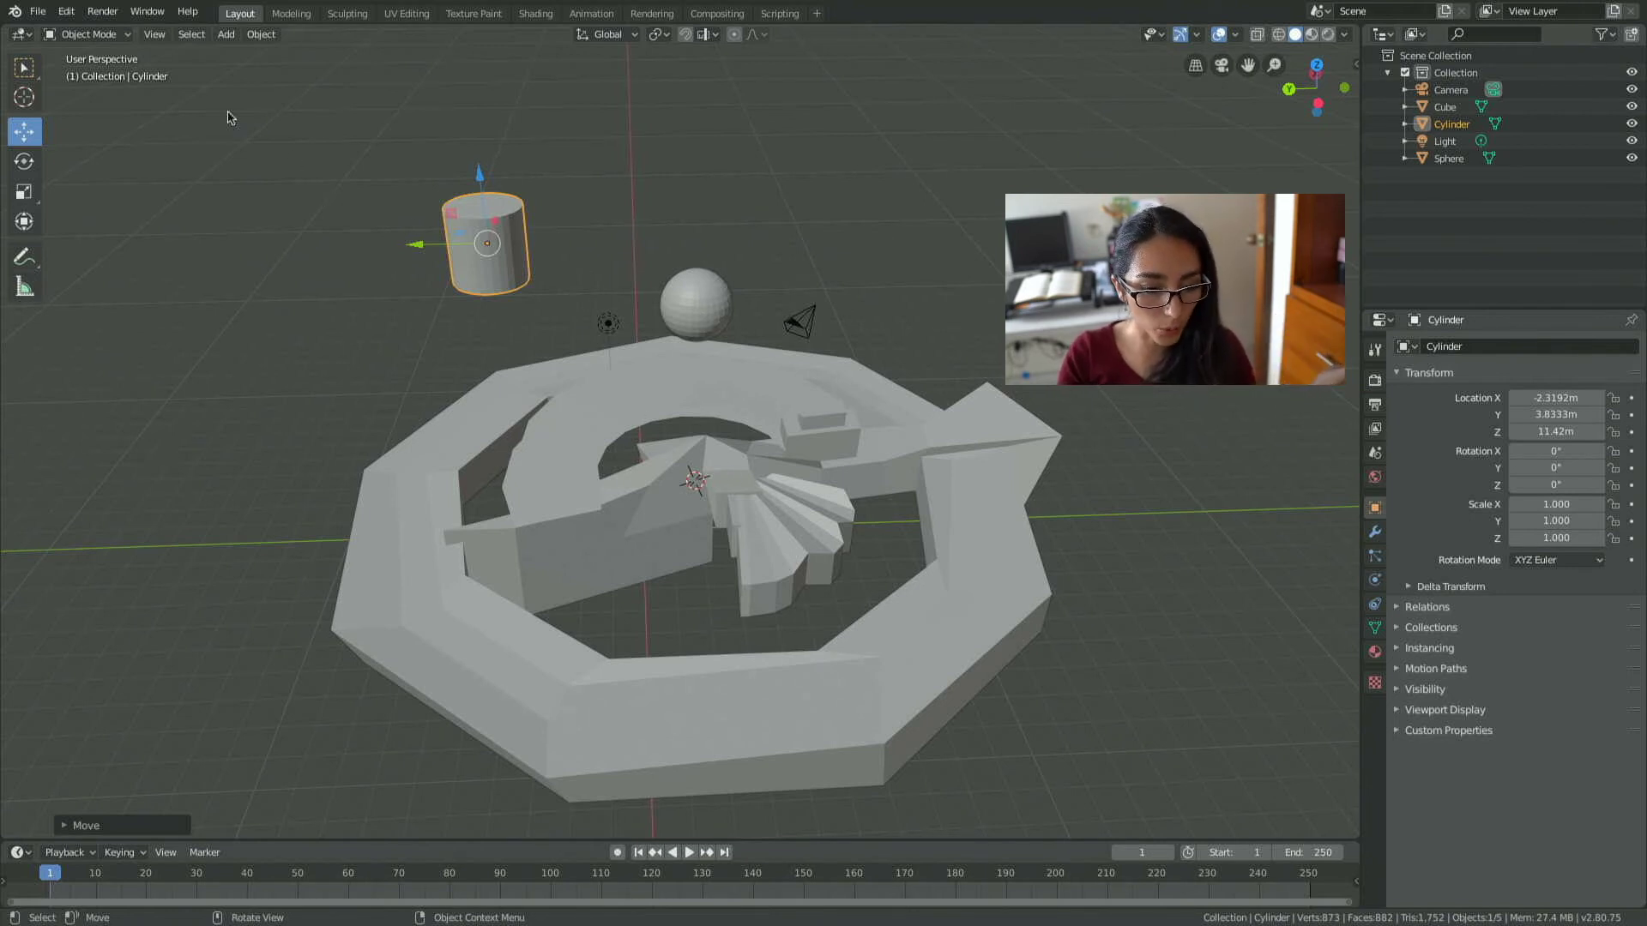
# Toggle the cylinder through Edit Mode and back, then add the sphere and arena to the selection.
pyautogui.click(127, 40)
pyautogui.click(127, 74)
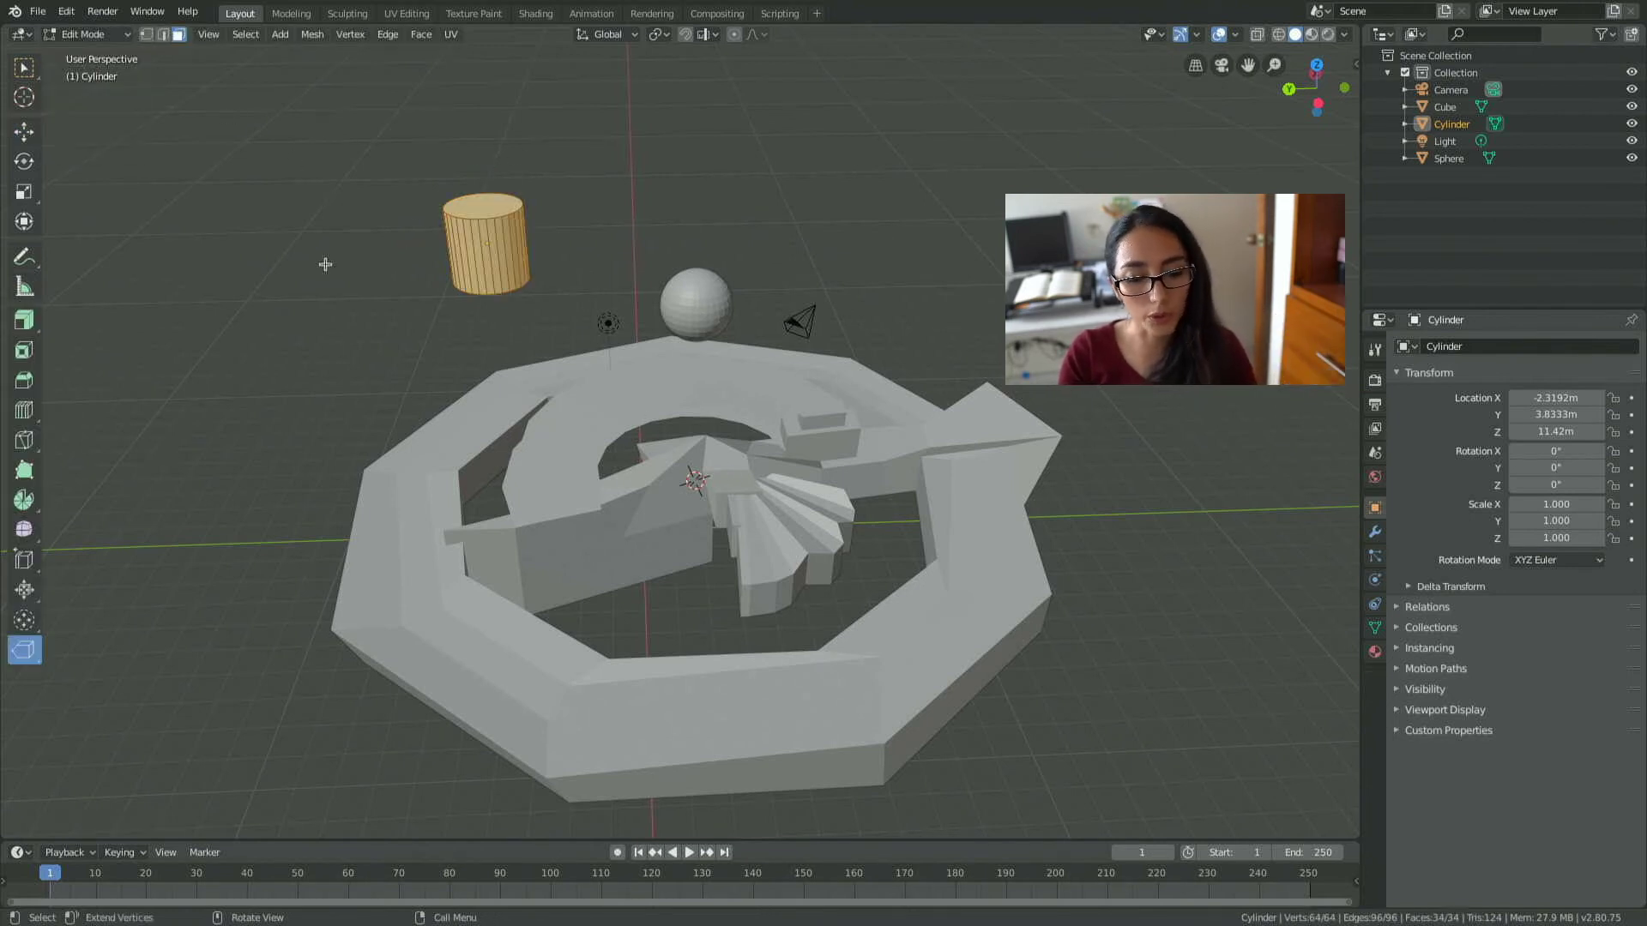
pyautogui.keyDown('ctrl'); pyautogui.click(677, 377); pyautogui.keyUp('ctrl')
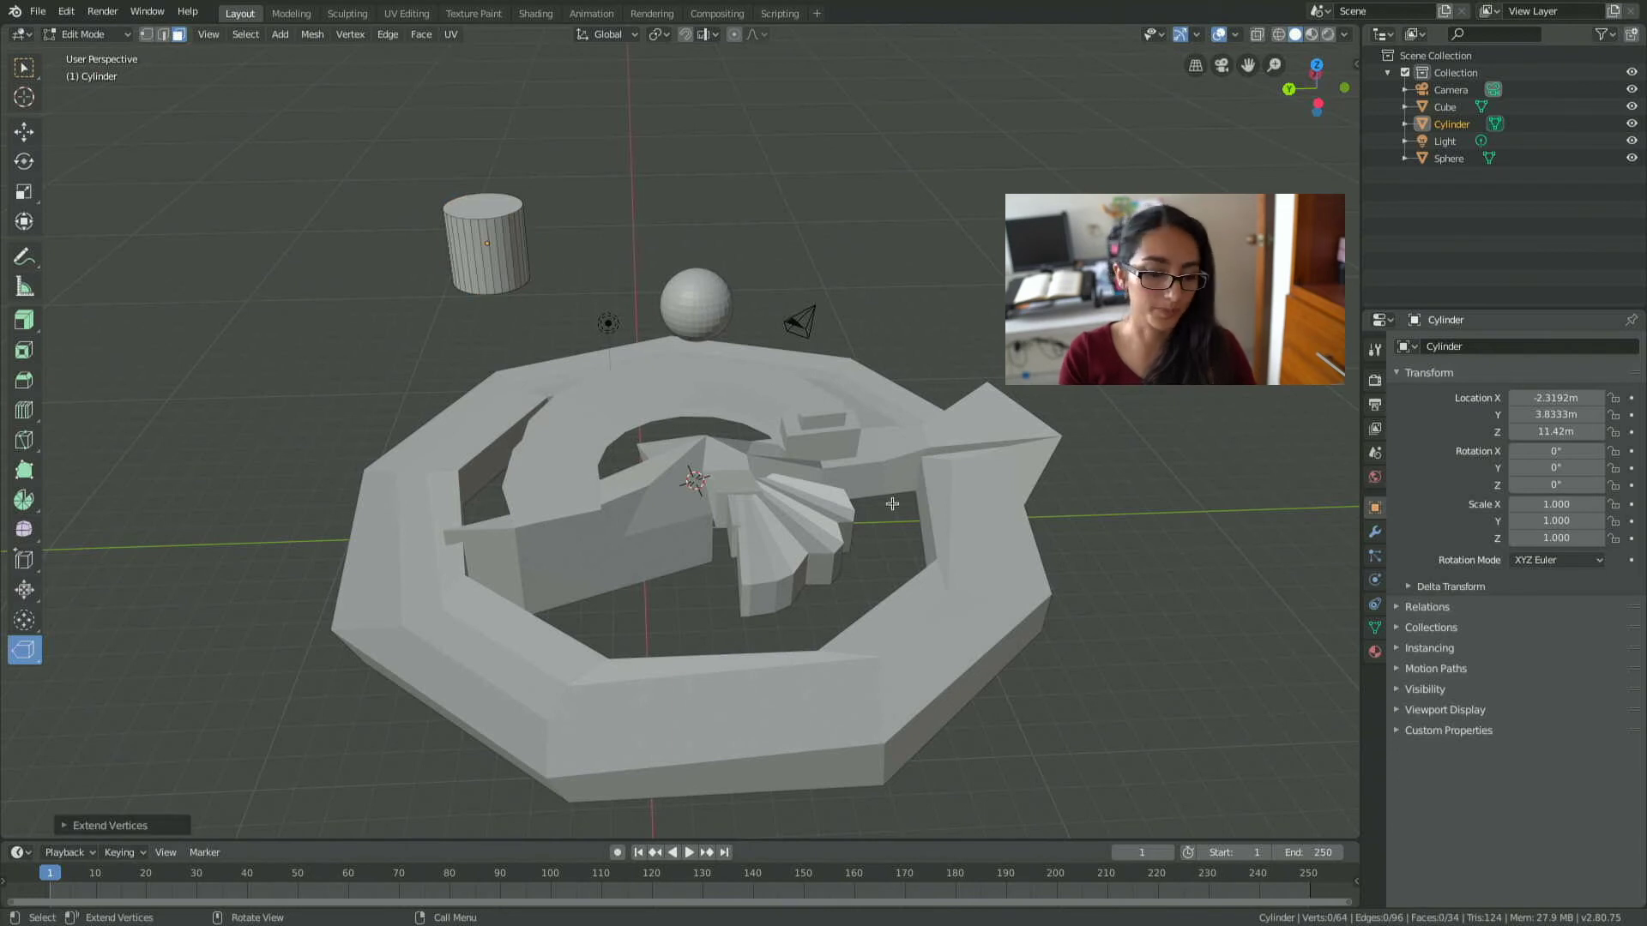
pyautogui.click(99, 40)
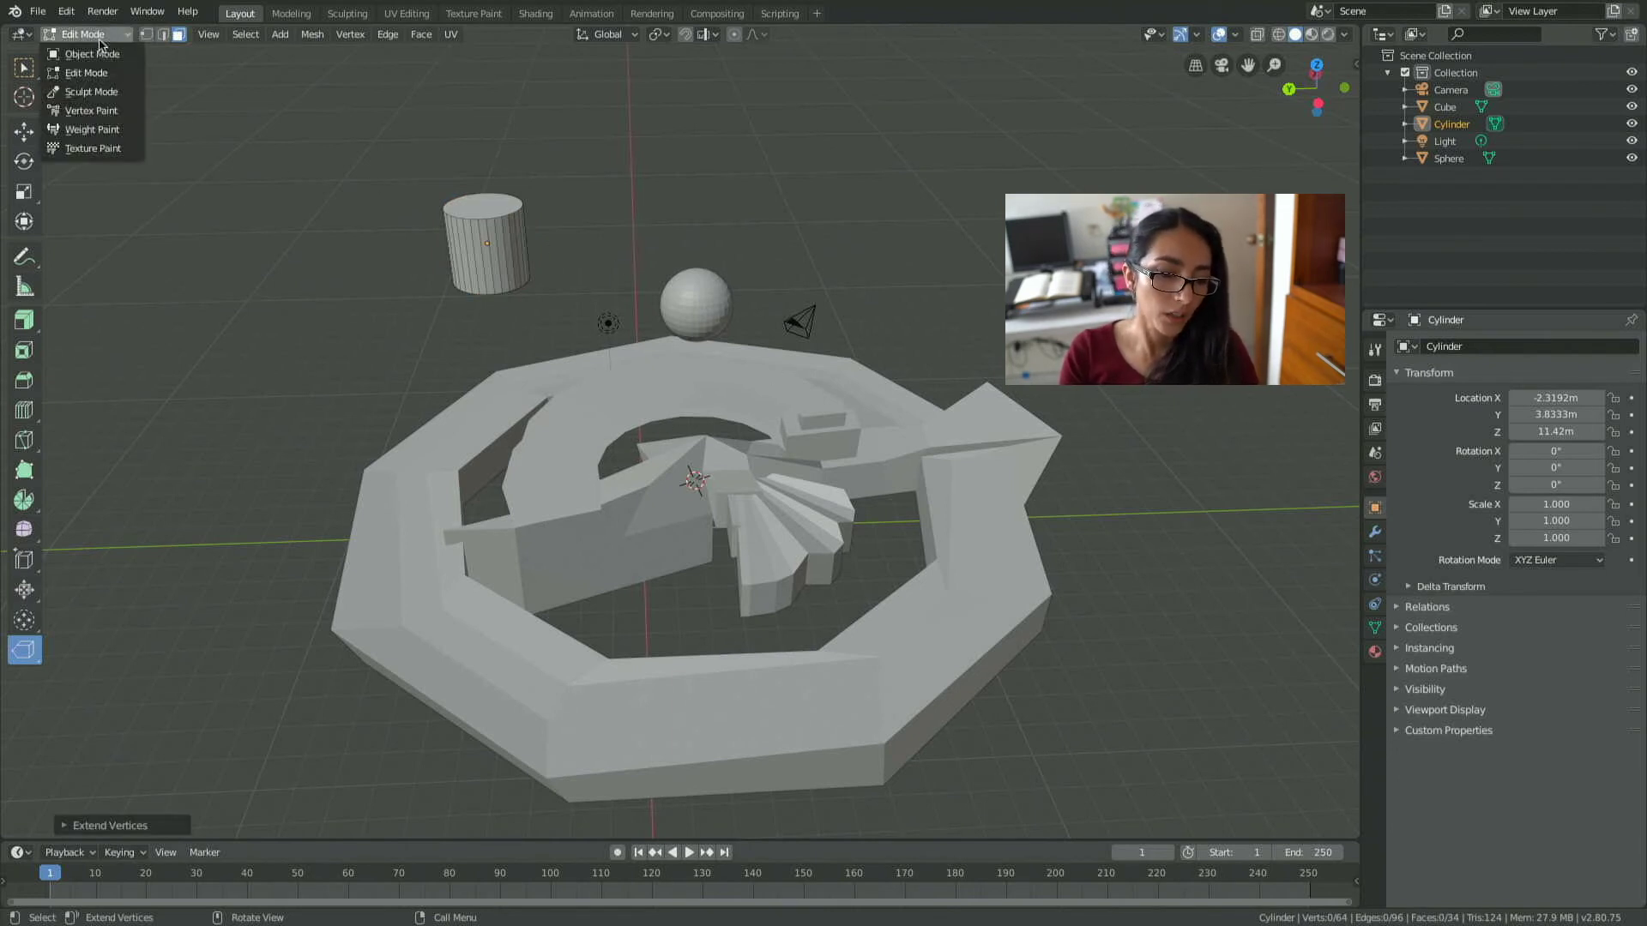
pyautogui.click(98, 56)
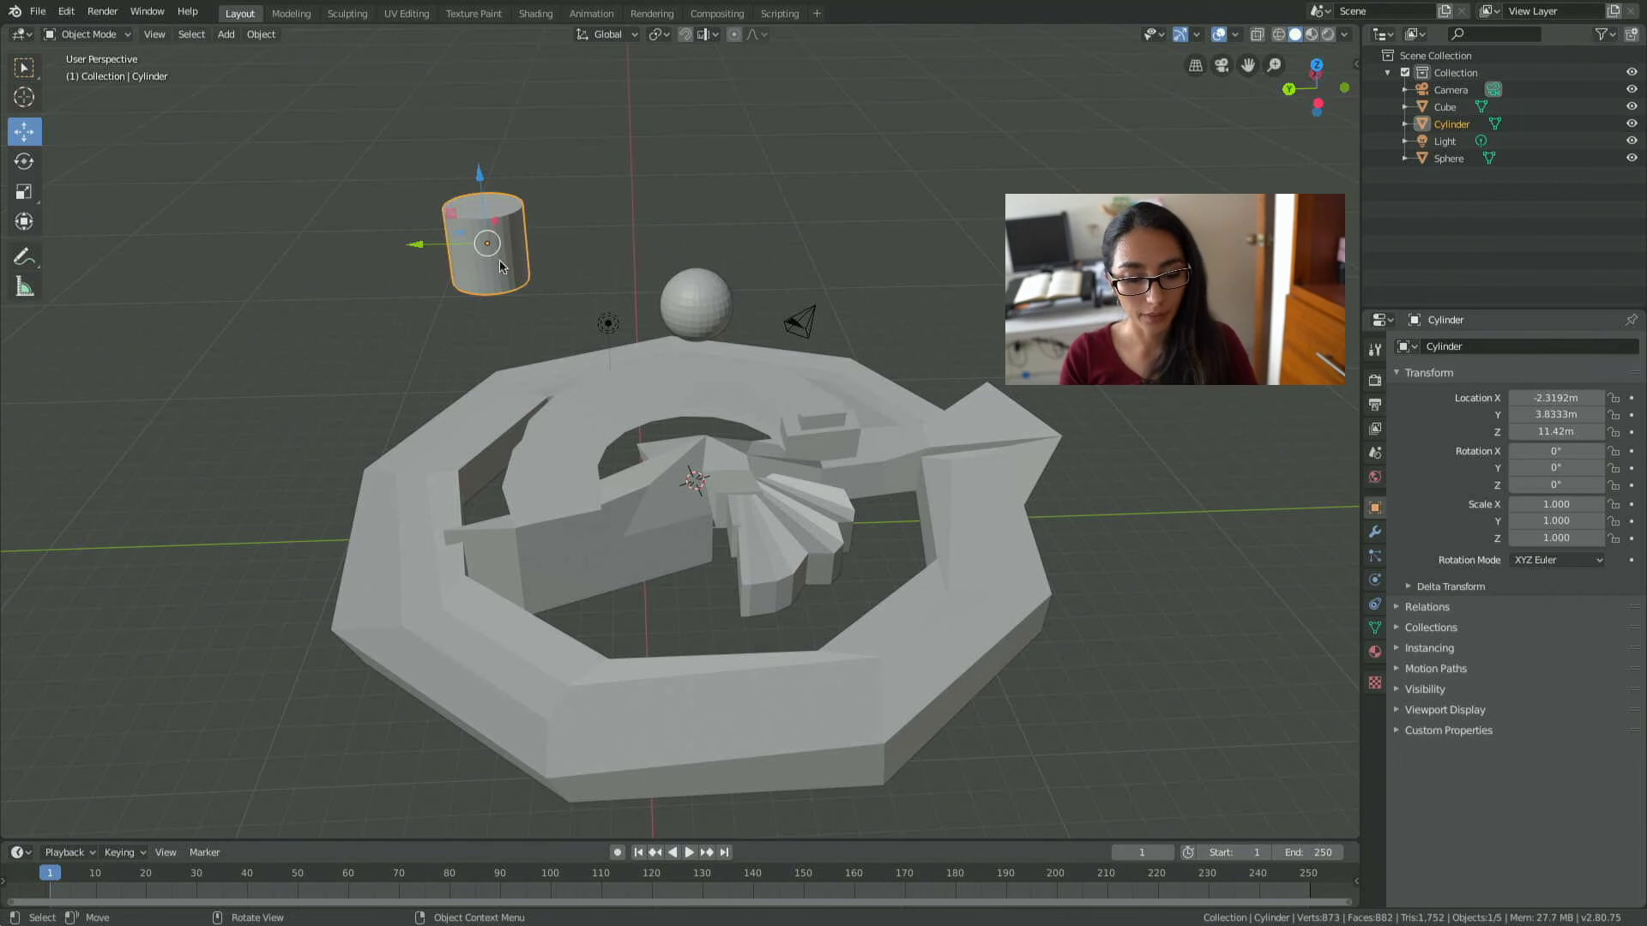
pyautogui.keyDown('shift'); pyautogui.click(715, 293); pyautogui.keyUp('shift')
pyautogui.keyDown('shift'); pyautogui.click(670, 374); pyautogui.keyUp('shift')
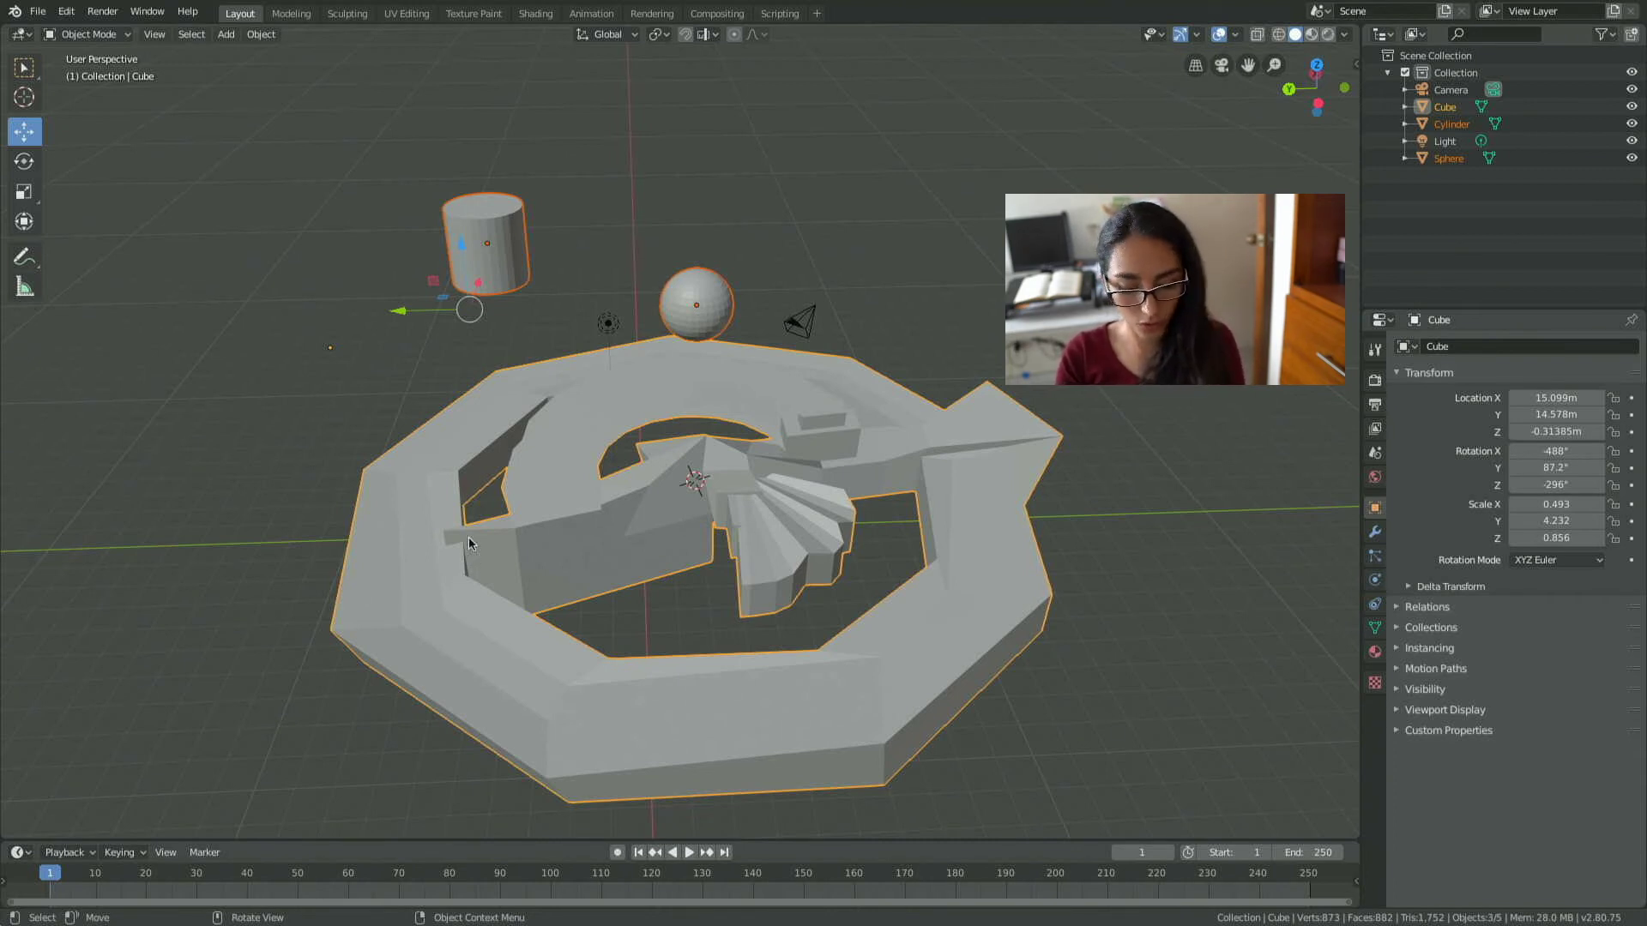
# Join sphere and cylinder into the arena, move it to X 13.143 m, Y 16.325 m, and enter Edit Mode.
pyautogui.hotkey('ctrl', 'j')
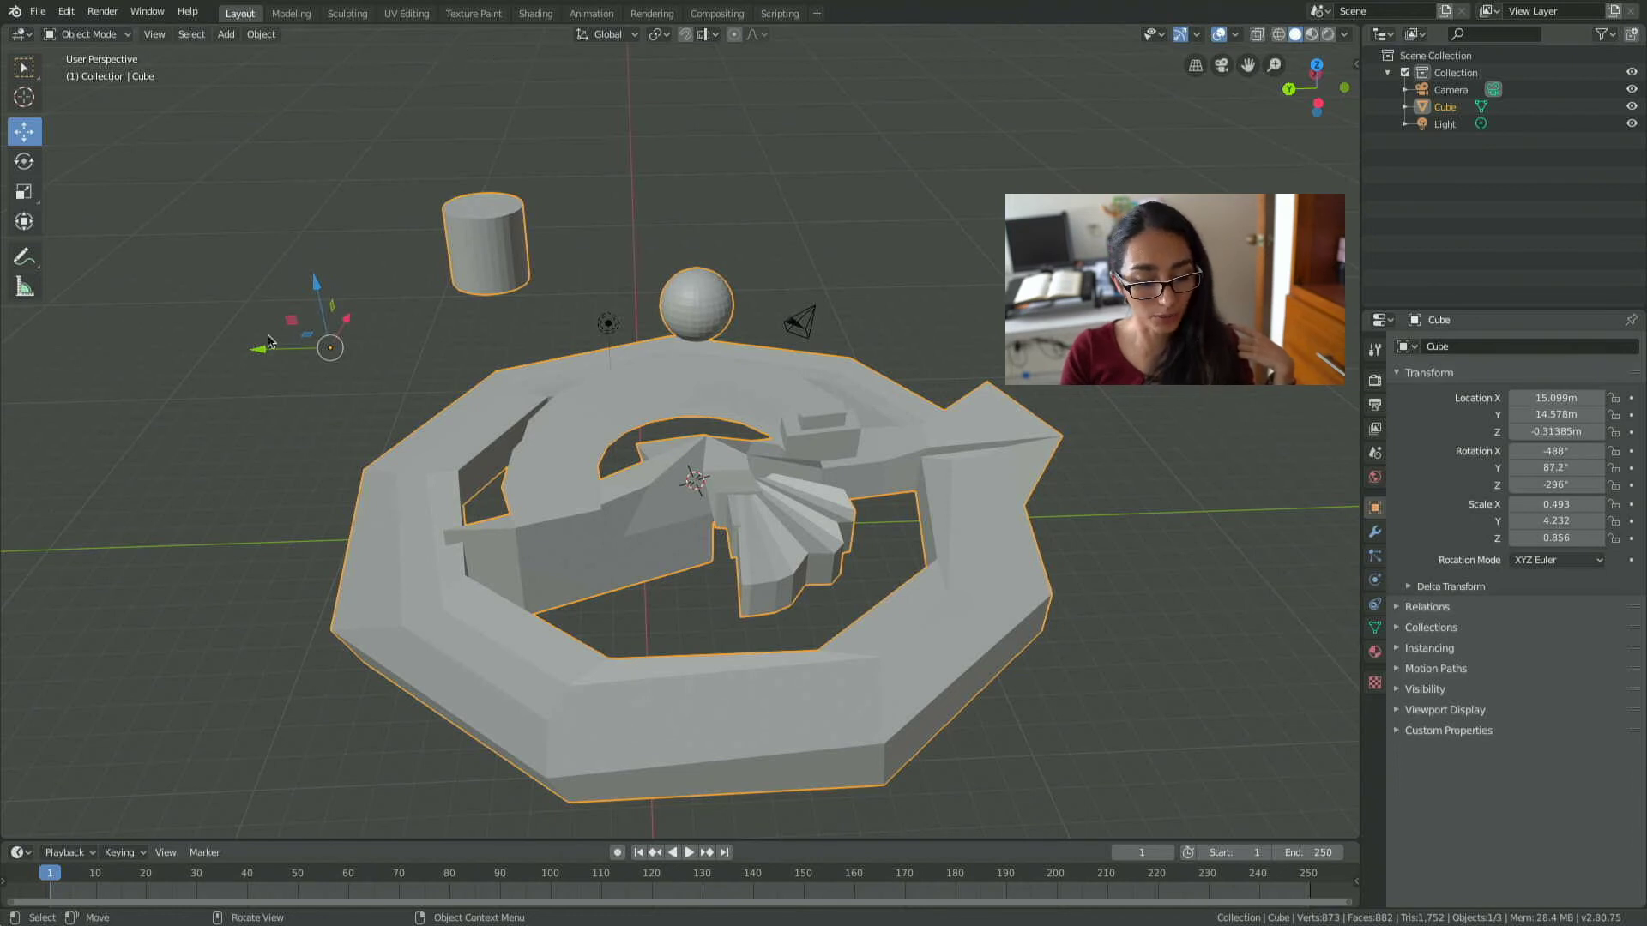
pyautogui.moveTo(264, 358); pyautogui.dragTo(236, 360)
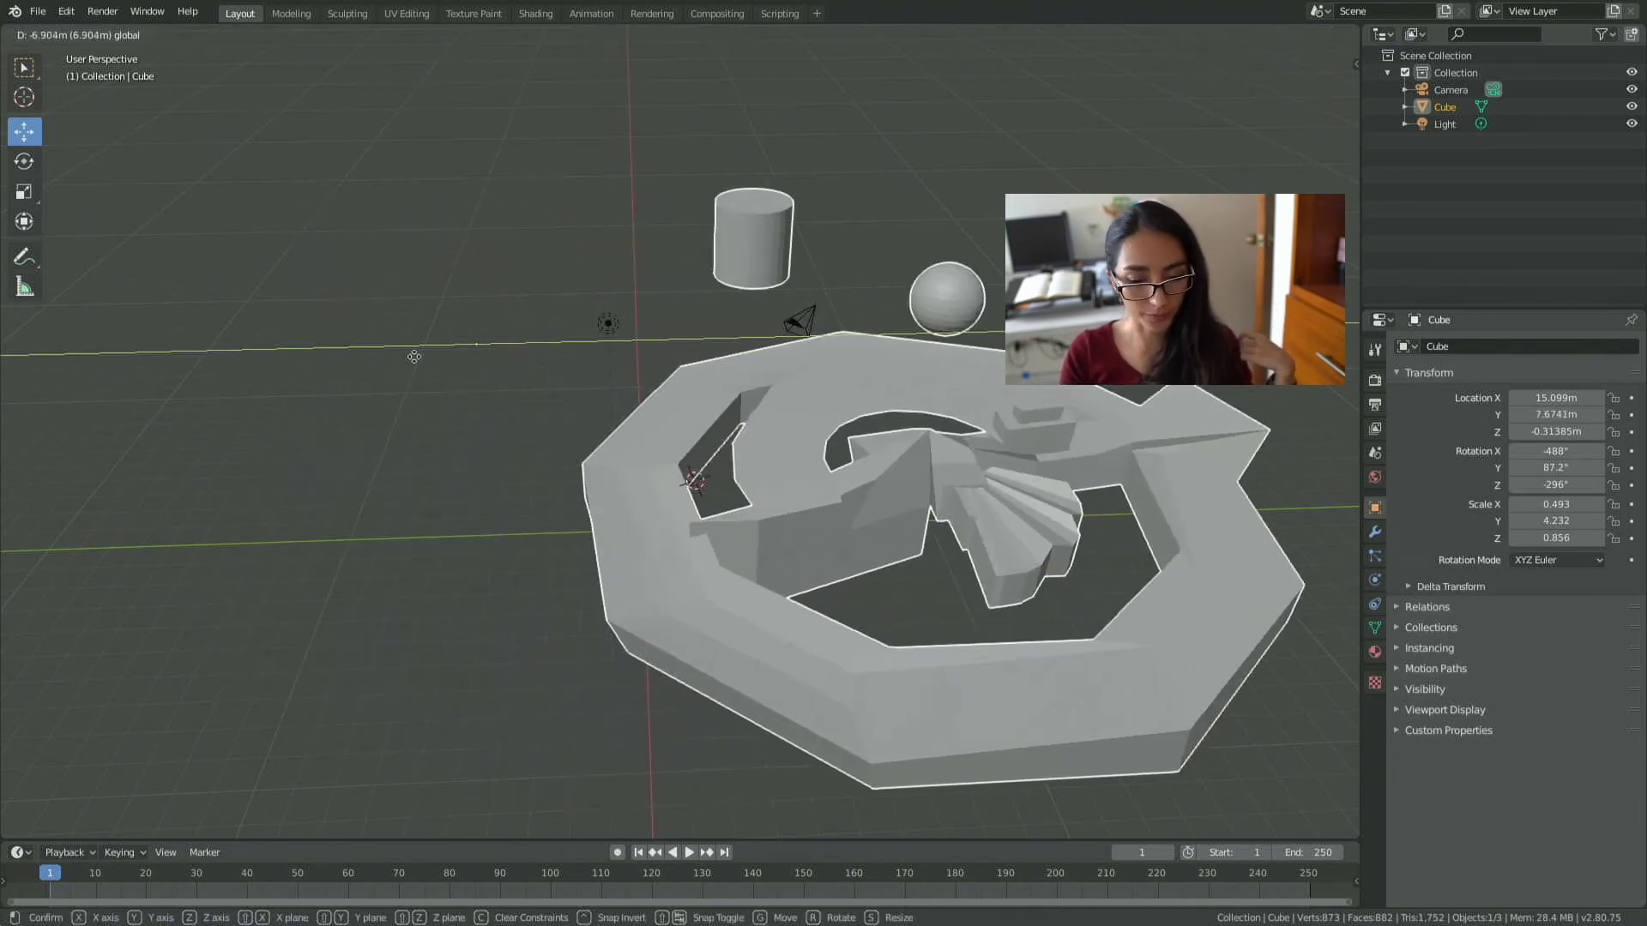
pyautogui.moveTo(236, 360); pyautogui.dragTo(230, 361)
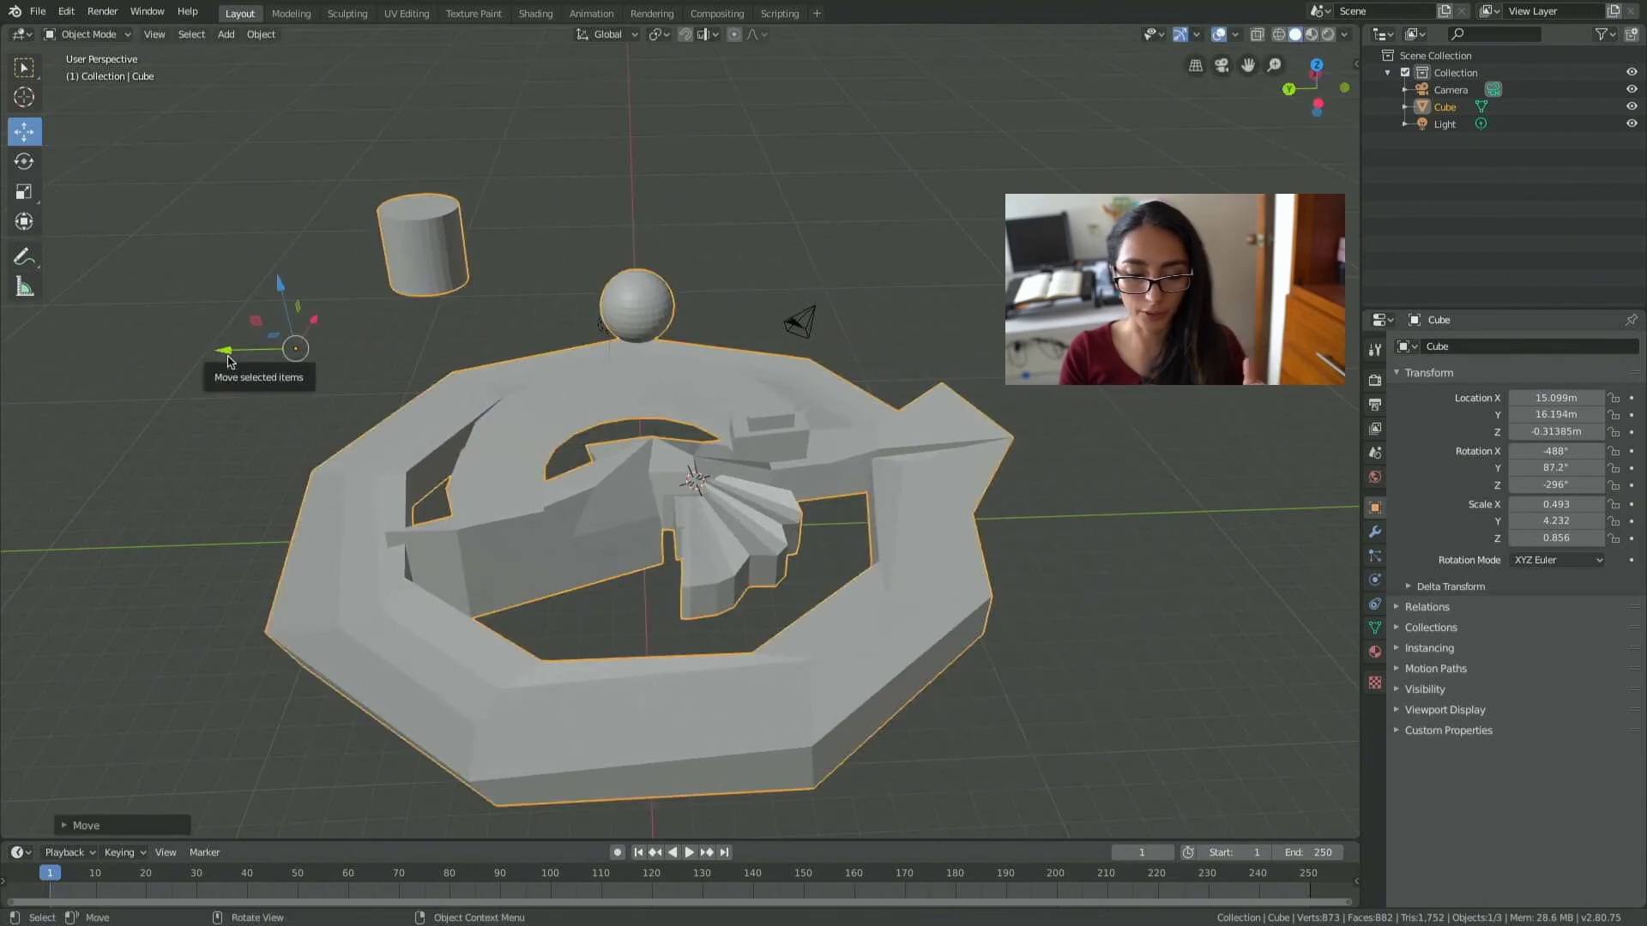
pyautogui.moveTo(312, 321)
pyautogui.mouseDown()
pyautogui.moveTo(343, 253)
pyautogui.moveTo(222, 374)
pyautogui.mouseUp()
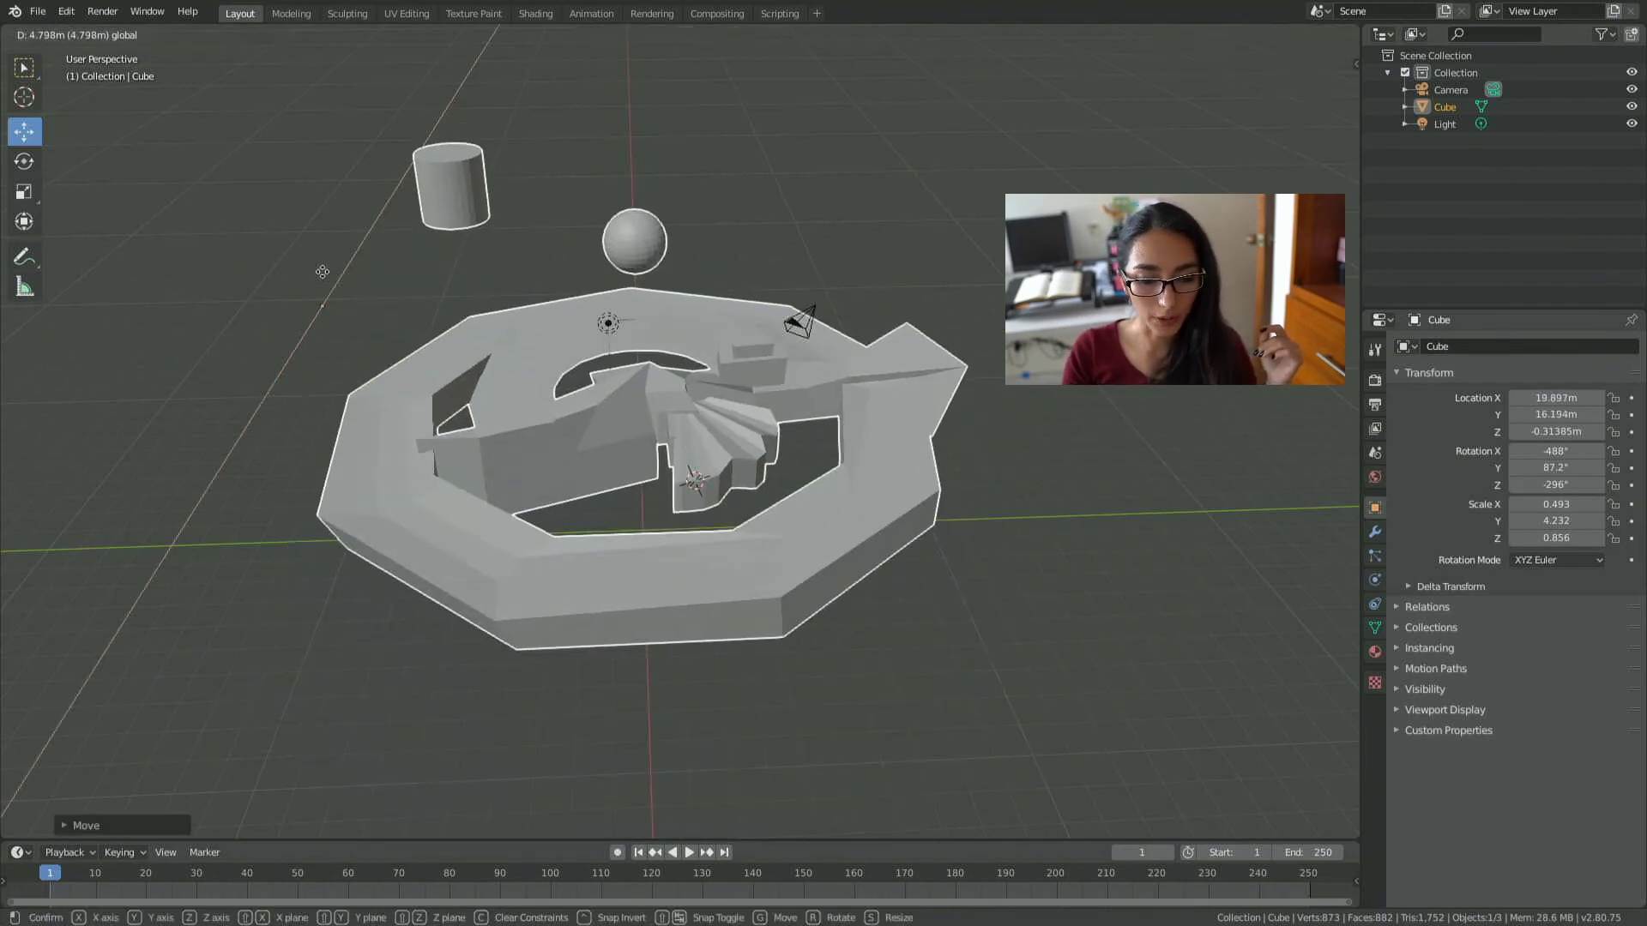
pyautogui.press('y')
pyautogui.click(221, 374)
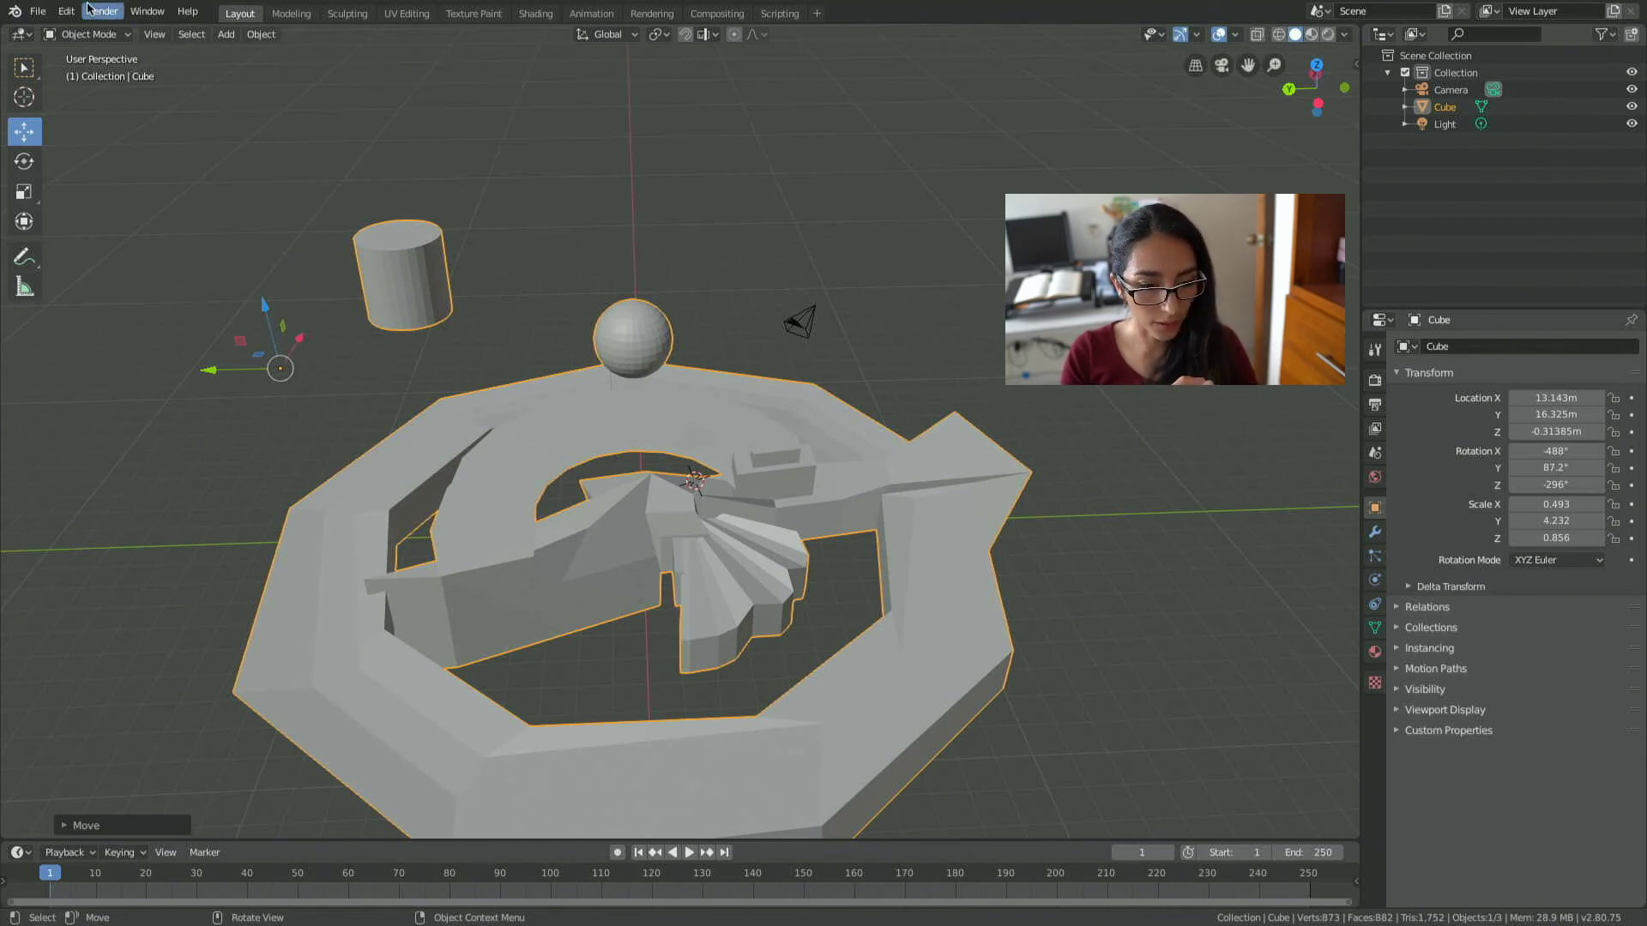
pyautogui.click(96, 35)
pyautogui.click(112, 74)
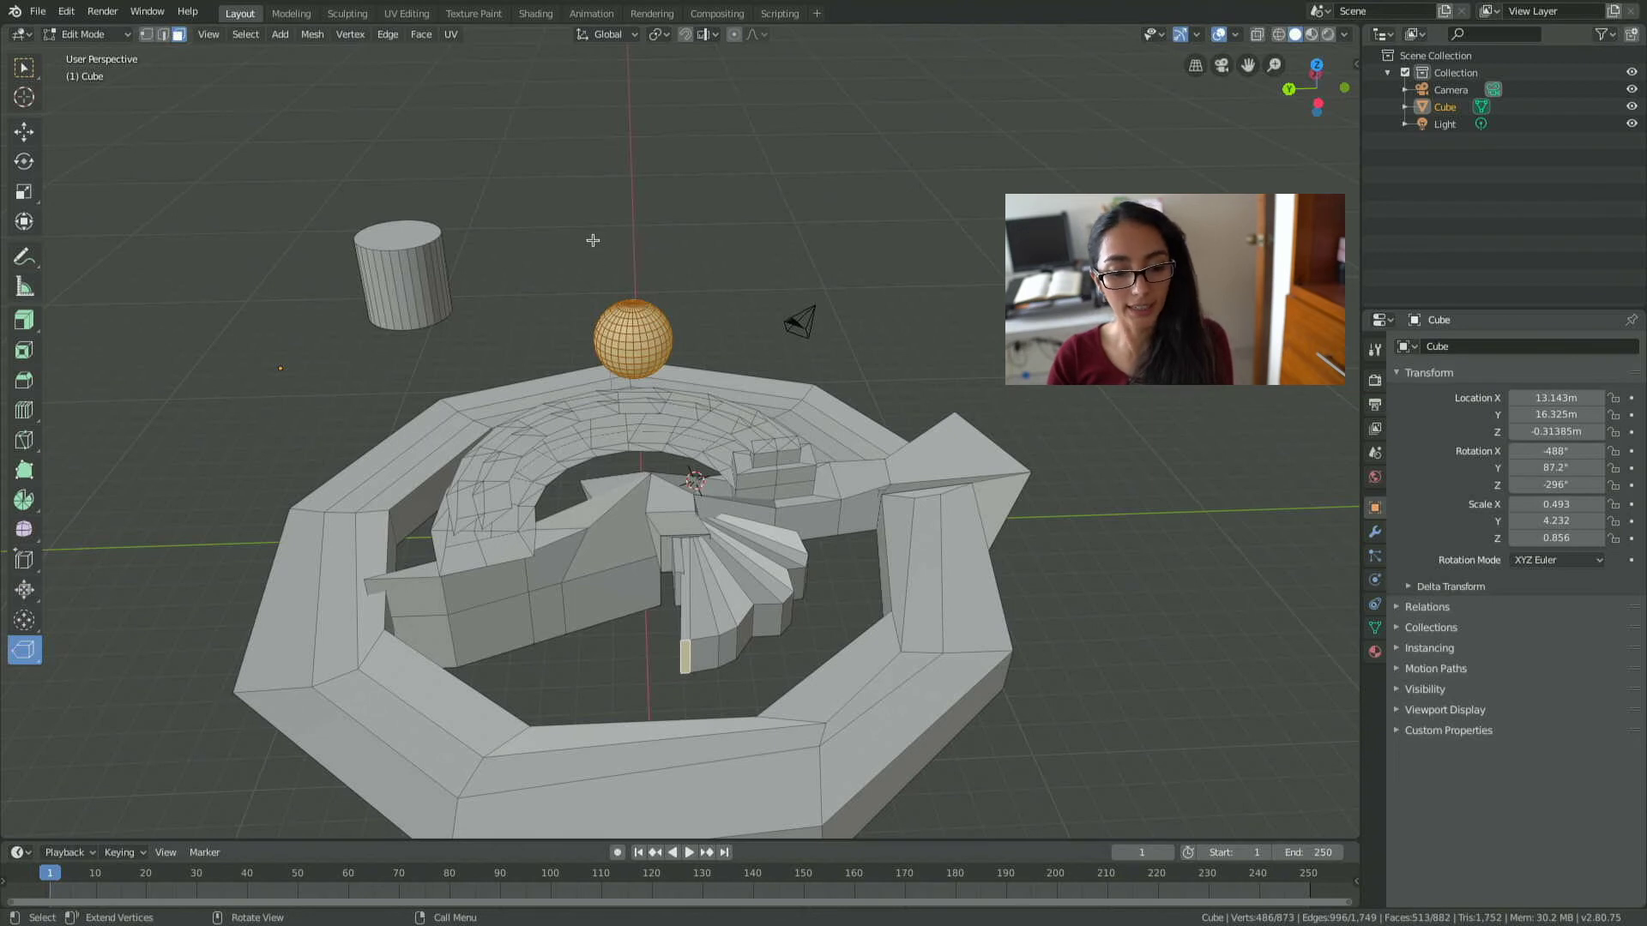
# Select the linked cylinder and sphere geometry and delete their vertices.
pyautogui.press('l')
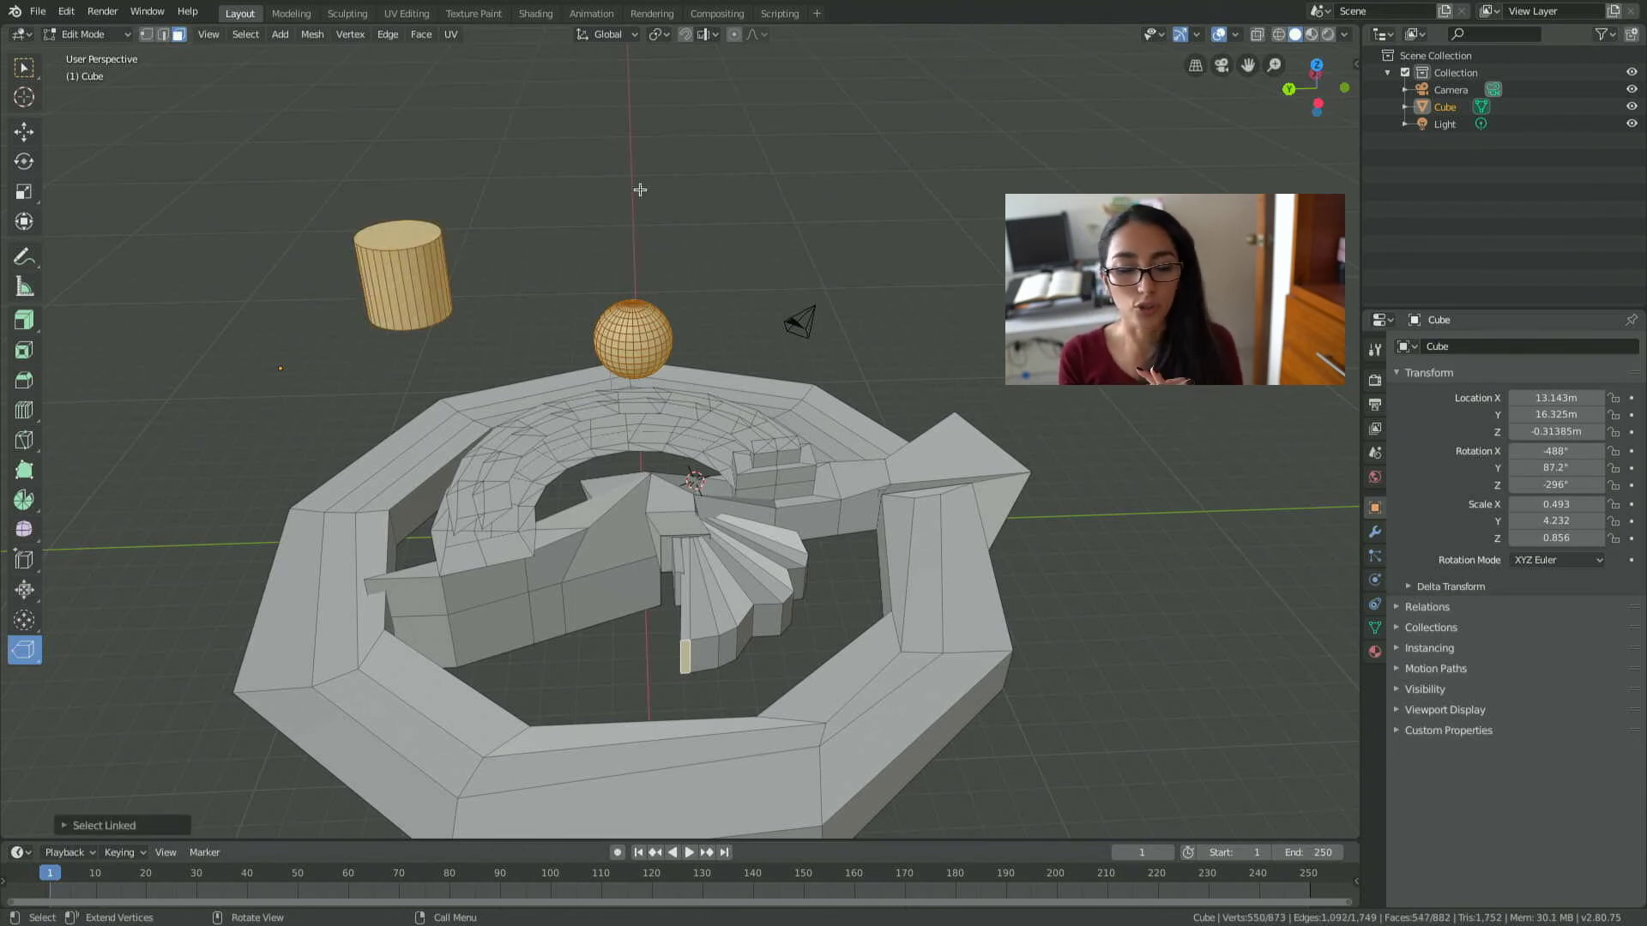
pyautogui.hotkey('alt', 'a')
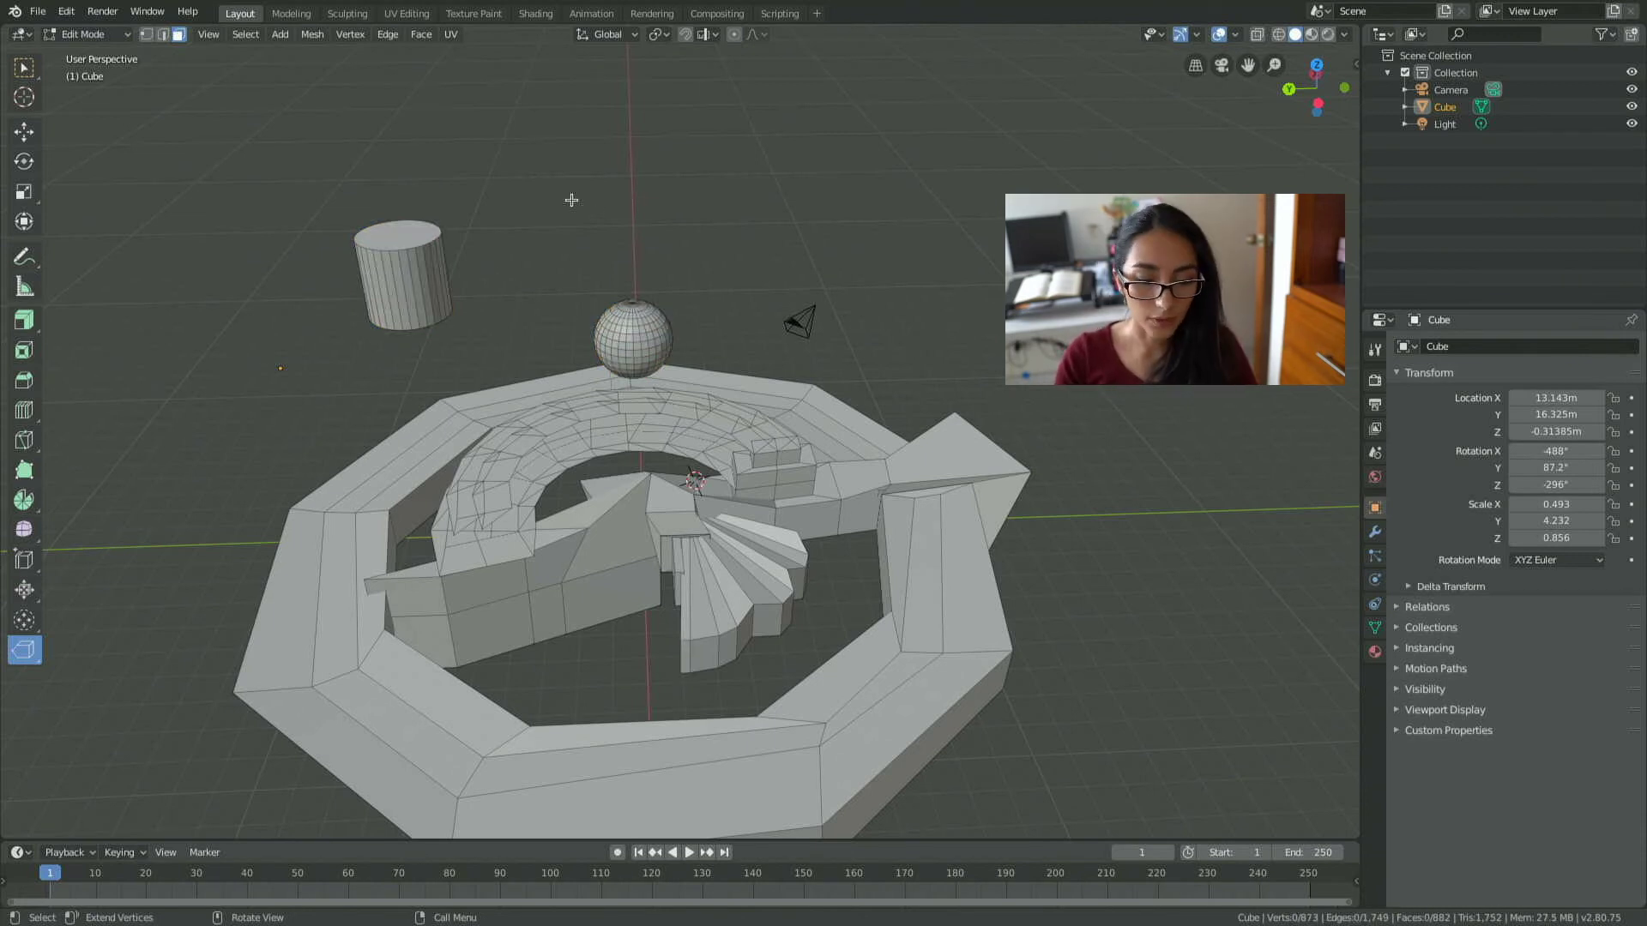
pyautogui.press('l')
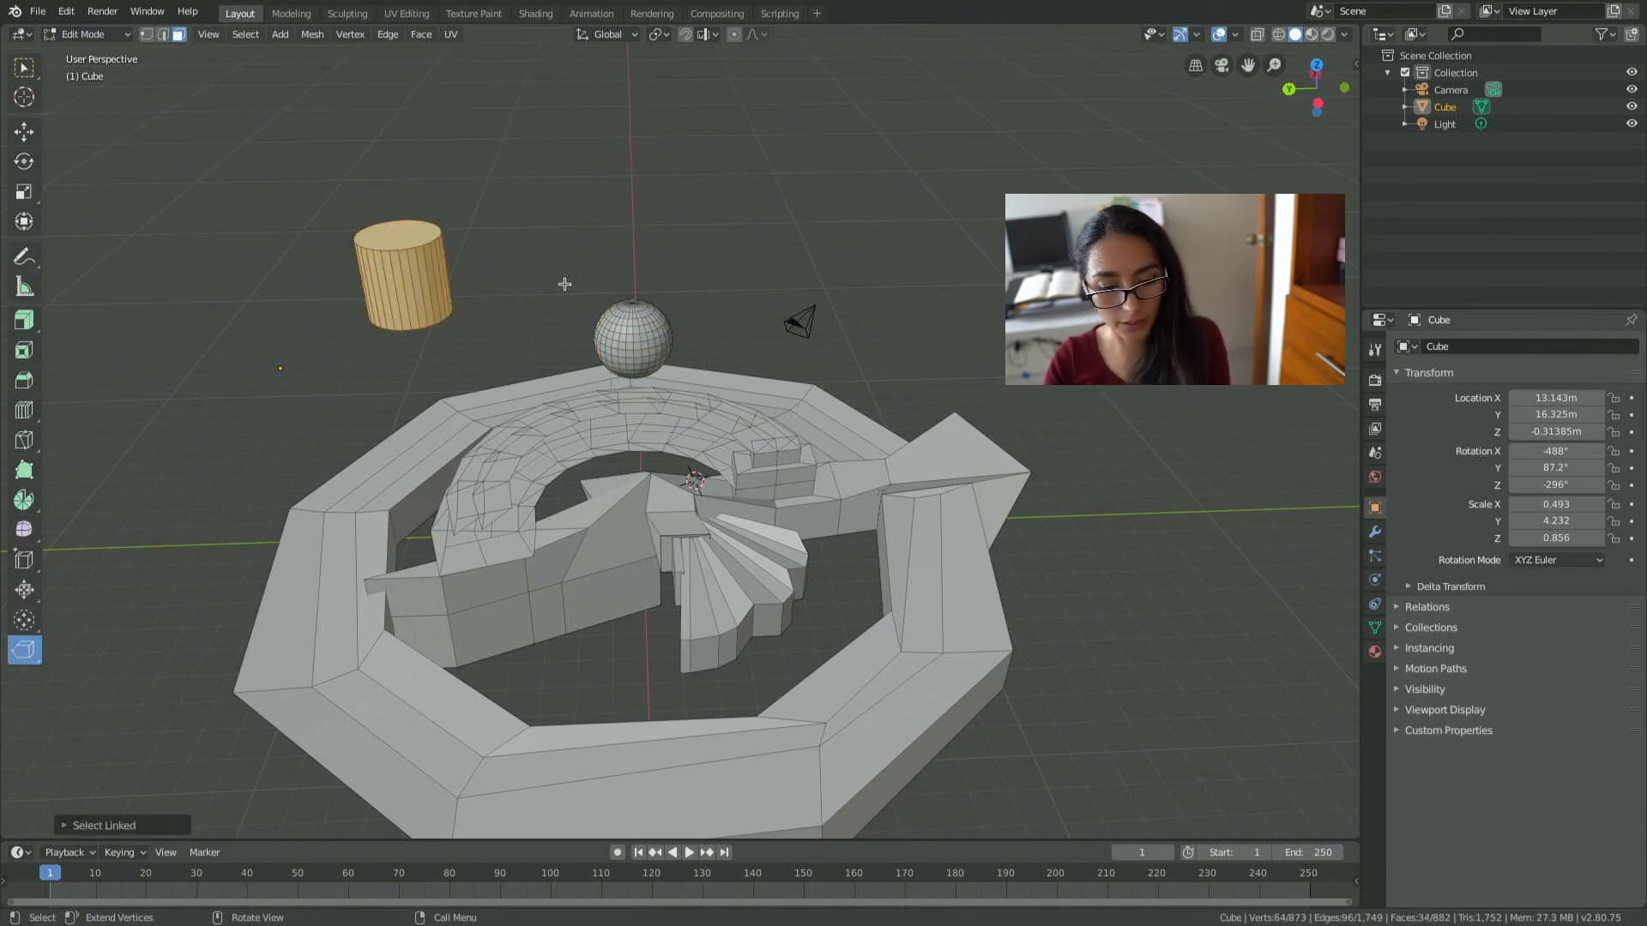
pyautogui.press('l')
pyautogui.press('x')
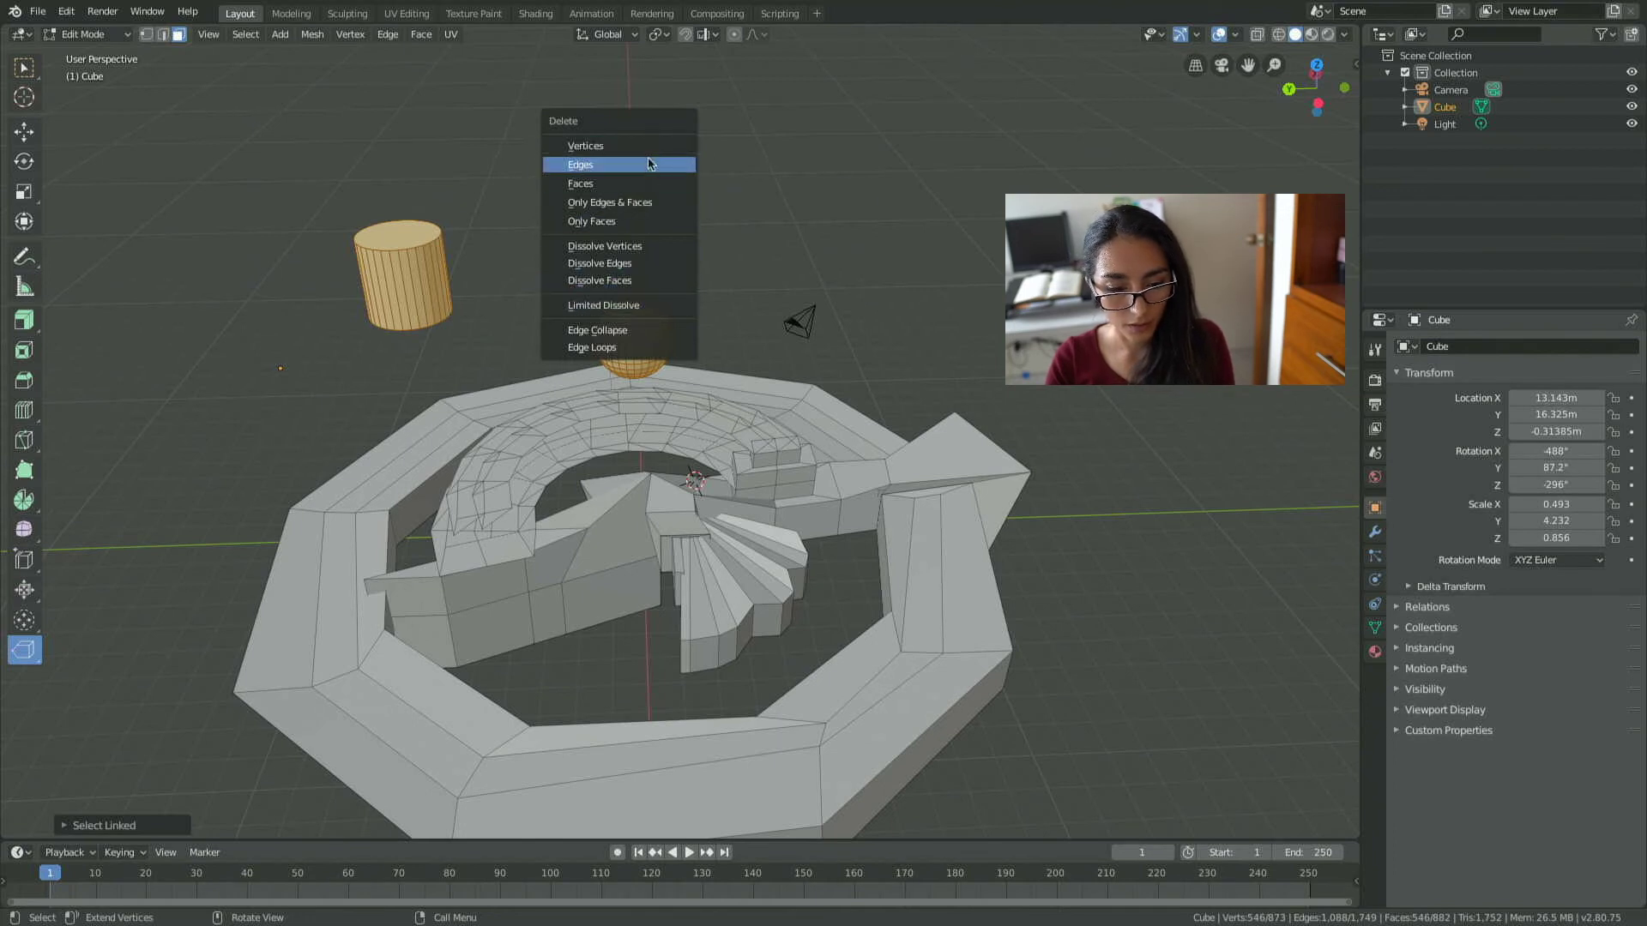
pyautogui.click(645, 165)
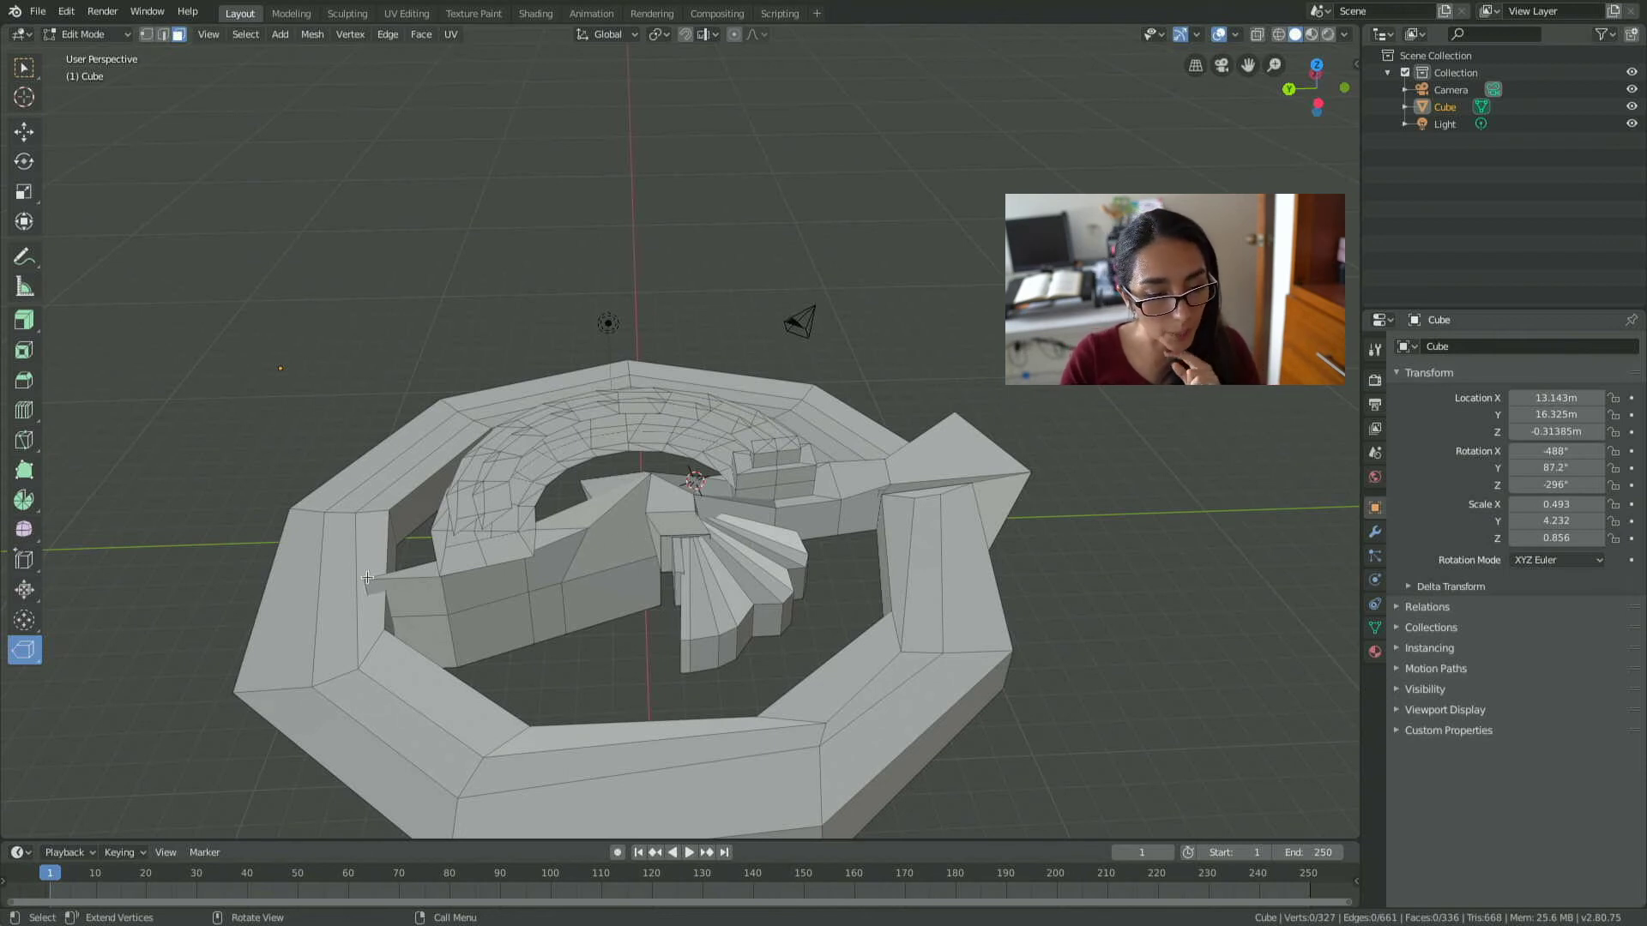
# Delete the left outer wall face of the arena.
pyautogui.click(292, 599)
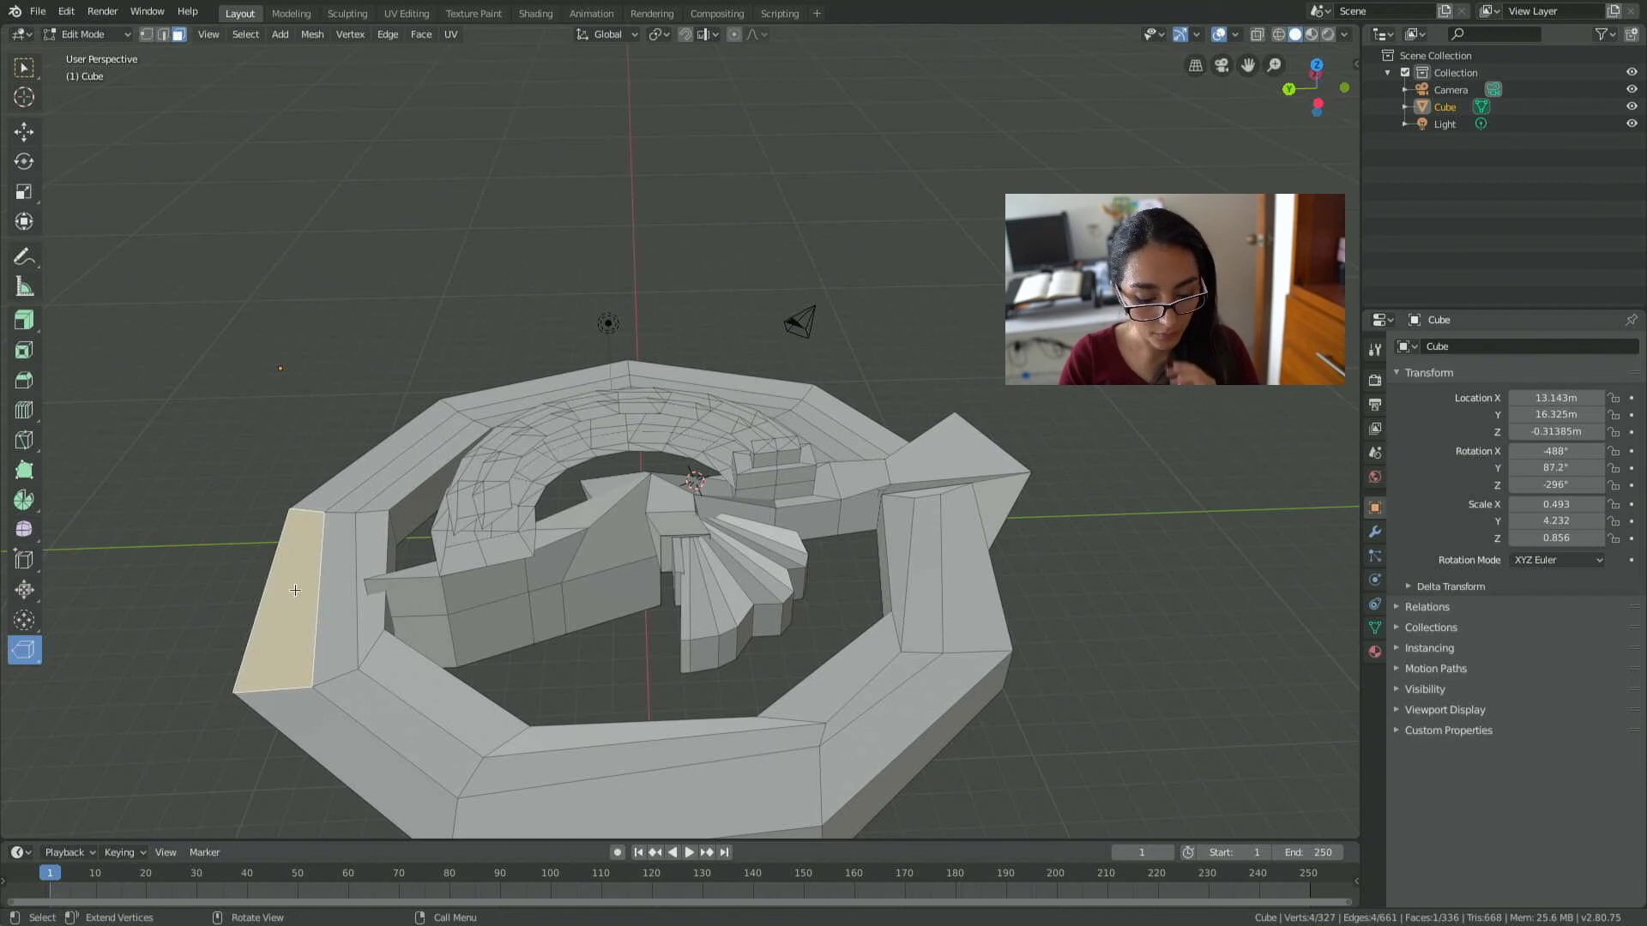
pyautogui.press('x')
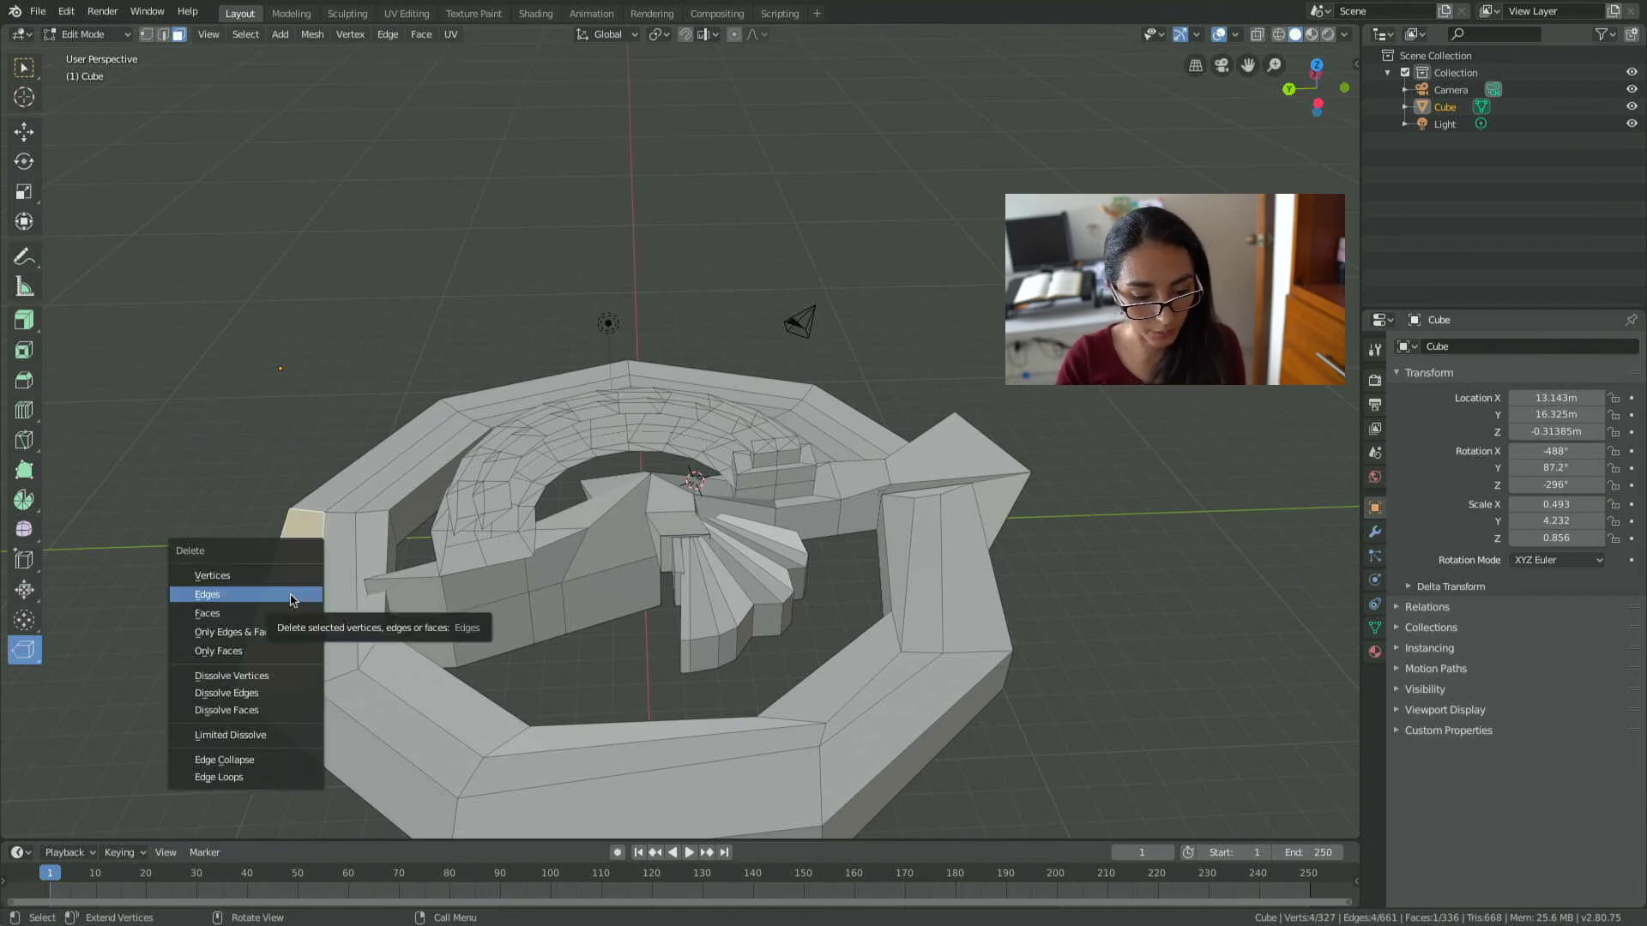
pyautogui.click(283, 613)
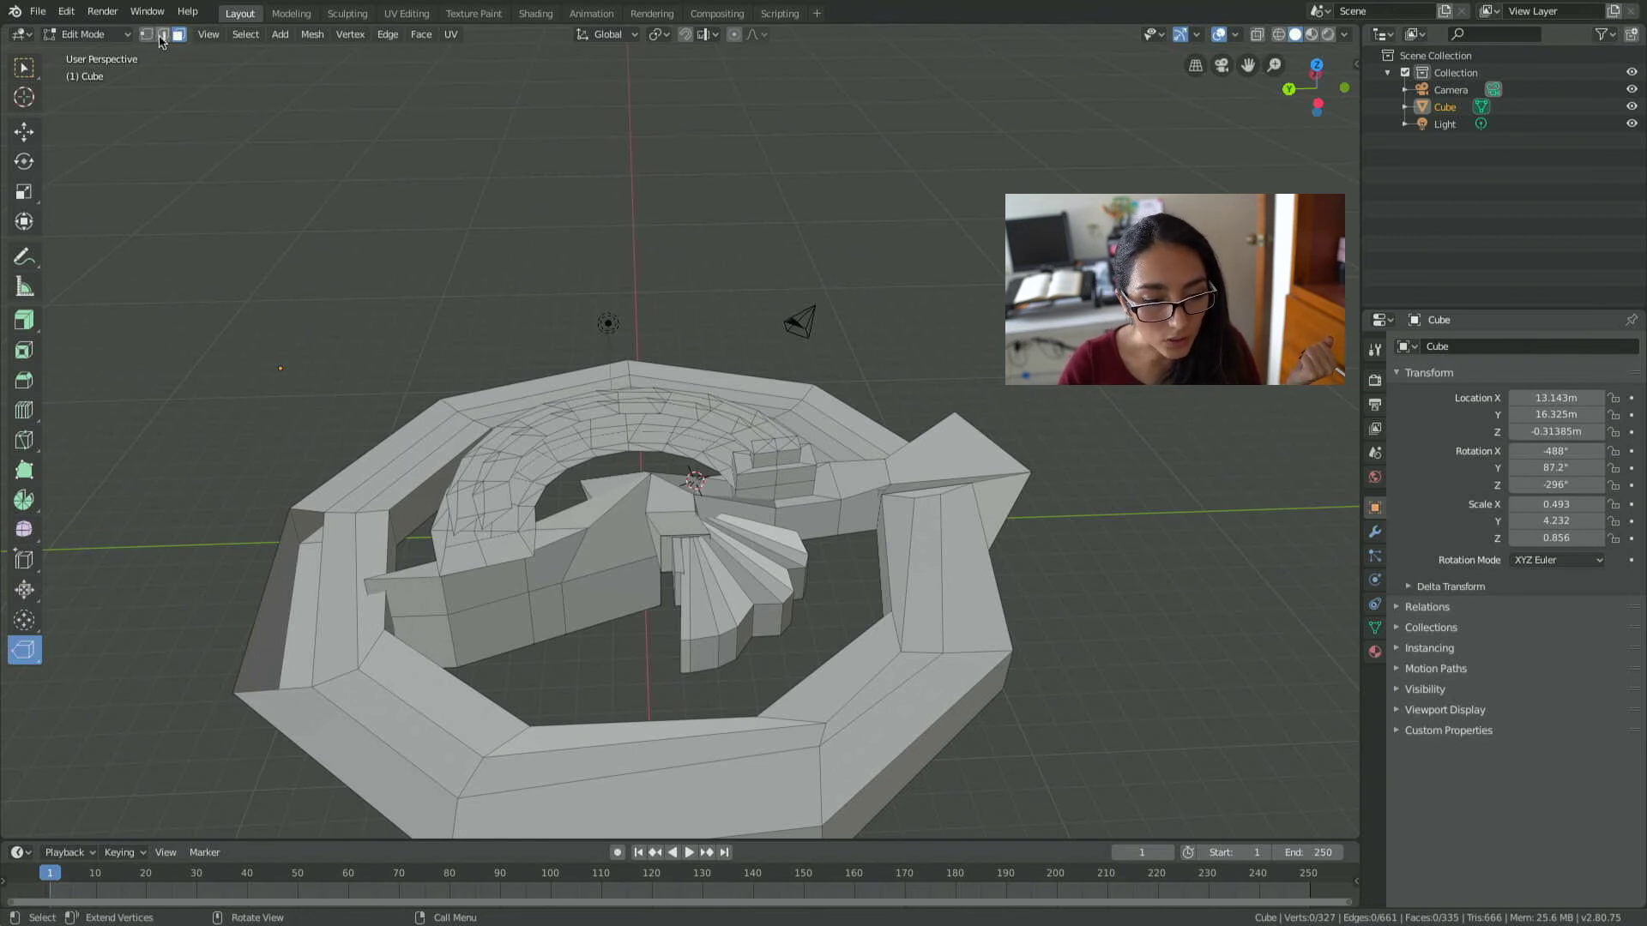
# Select the four edges around the gap and fill them with a new face.
pyautogui.click(163, 38)
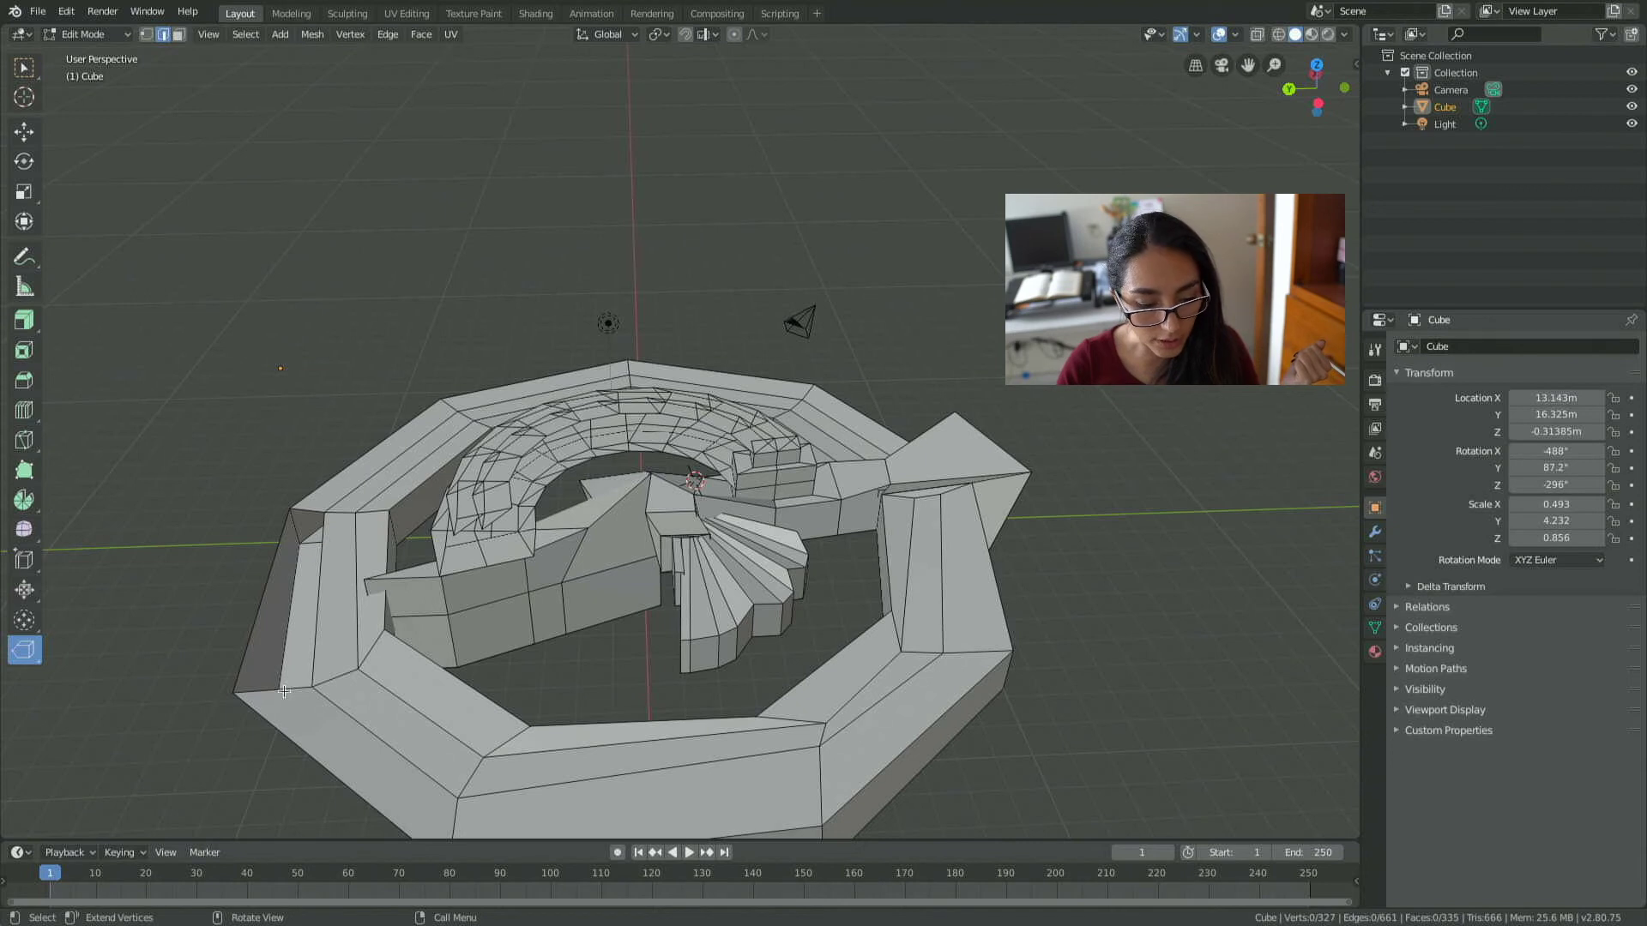
pyautogui.keyDown('ctrl'); pyautogui.click(269, 668); pyautogui.keyUp('ctrl')
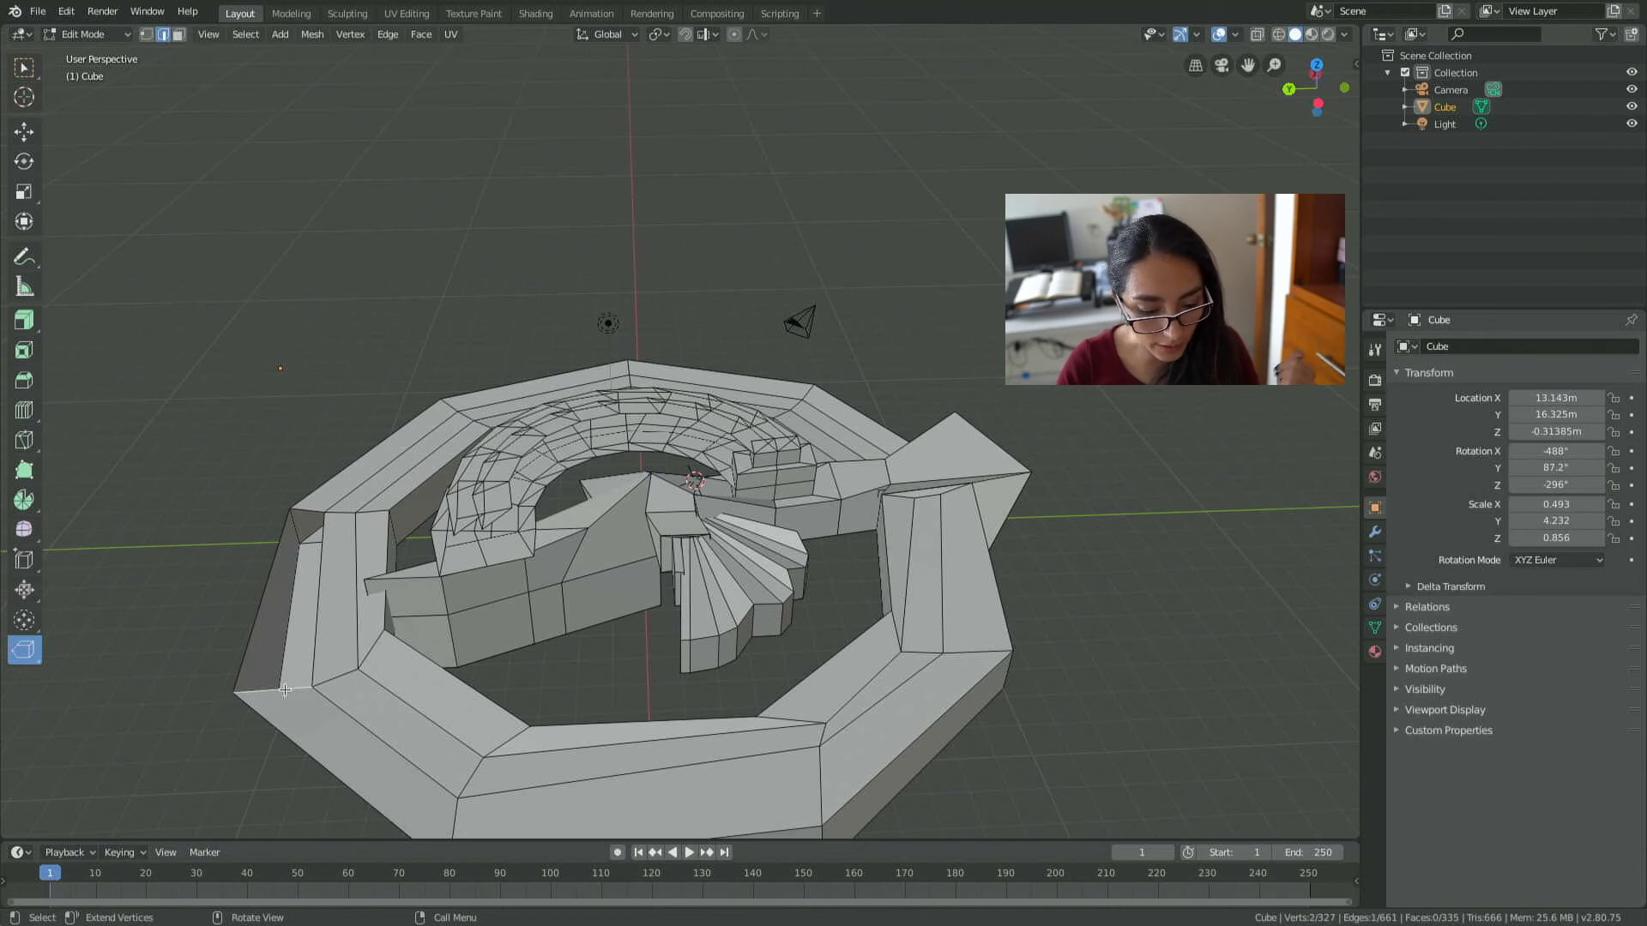
pyautogui.keyDown('ctrl'); pyautogui.click(250, 647); pyautogui.keyUp('ctrl')
pyautogui.keyDown('ctrl'); pyautogui.click(314, 504); pyautogui.keyUp('ctrl')
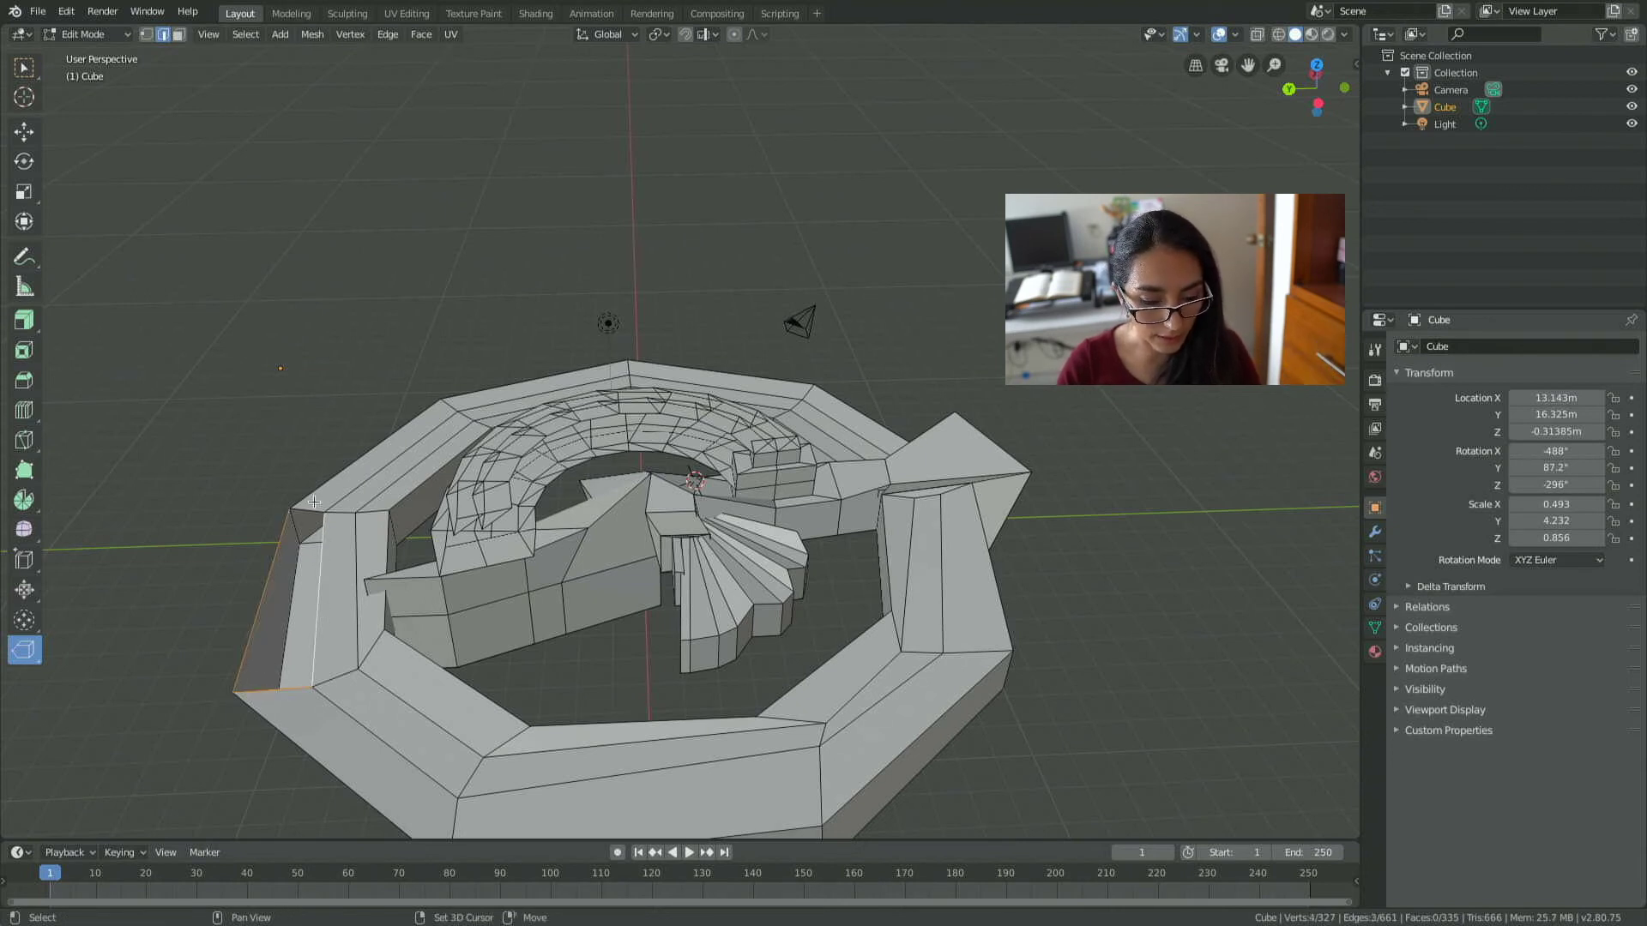
pyautogui.keyDown('ctrl'); pyautogui.click(320, 558); pyautogui.keyUp('ctrl')
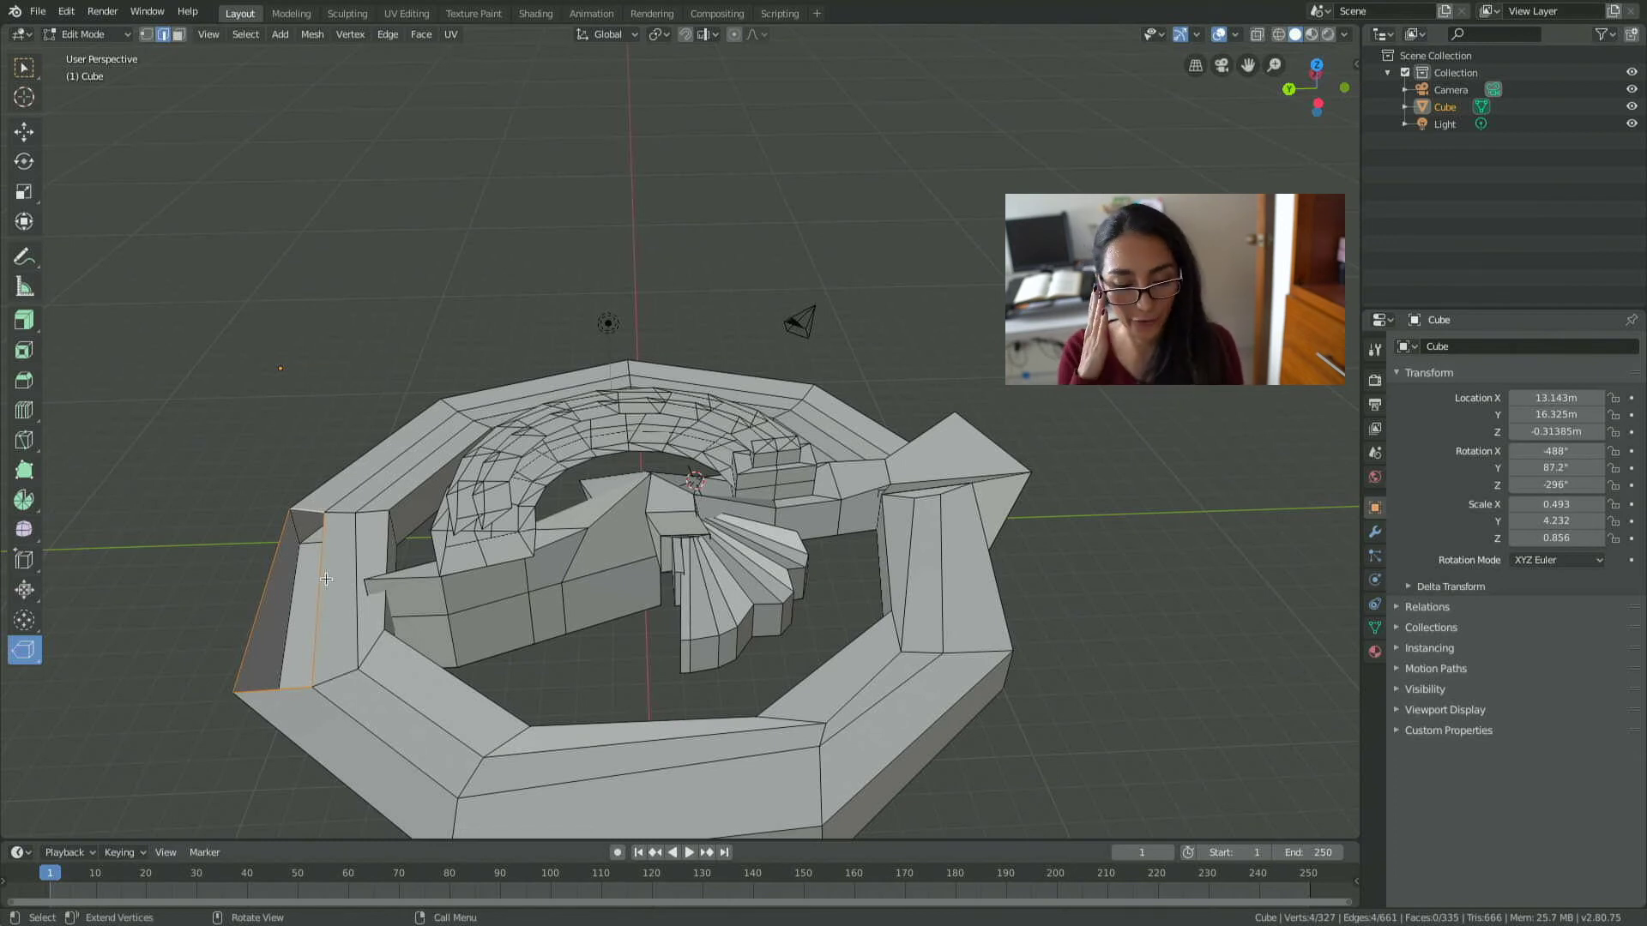
pyautogui.press('f')
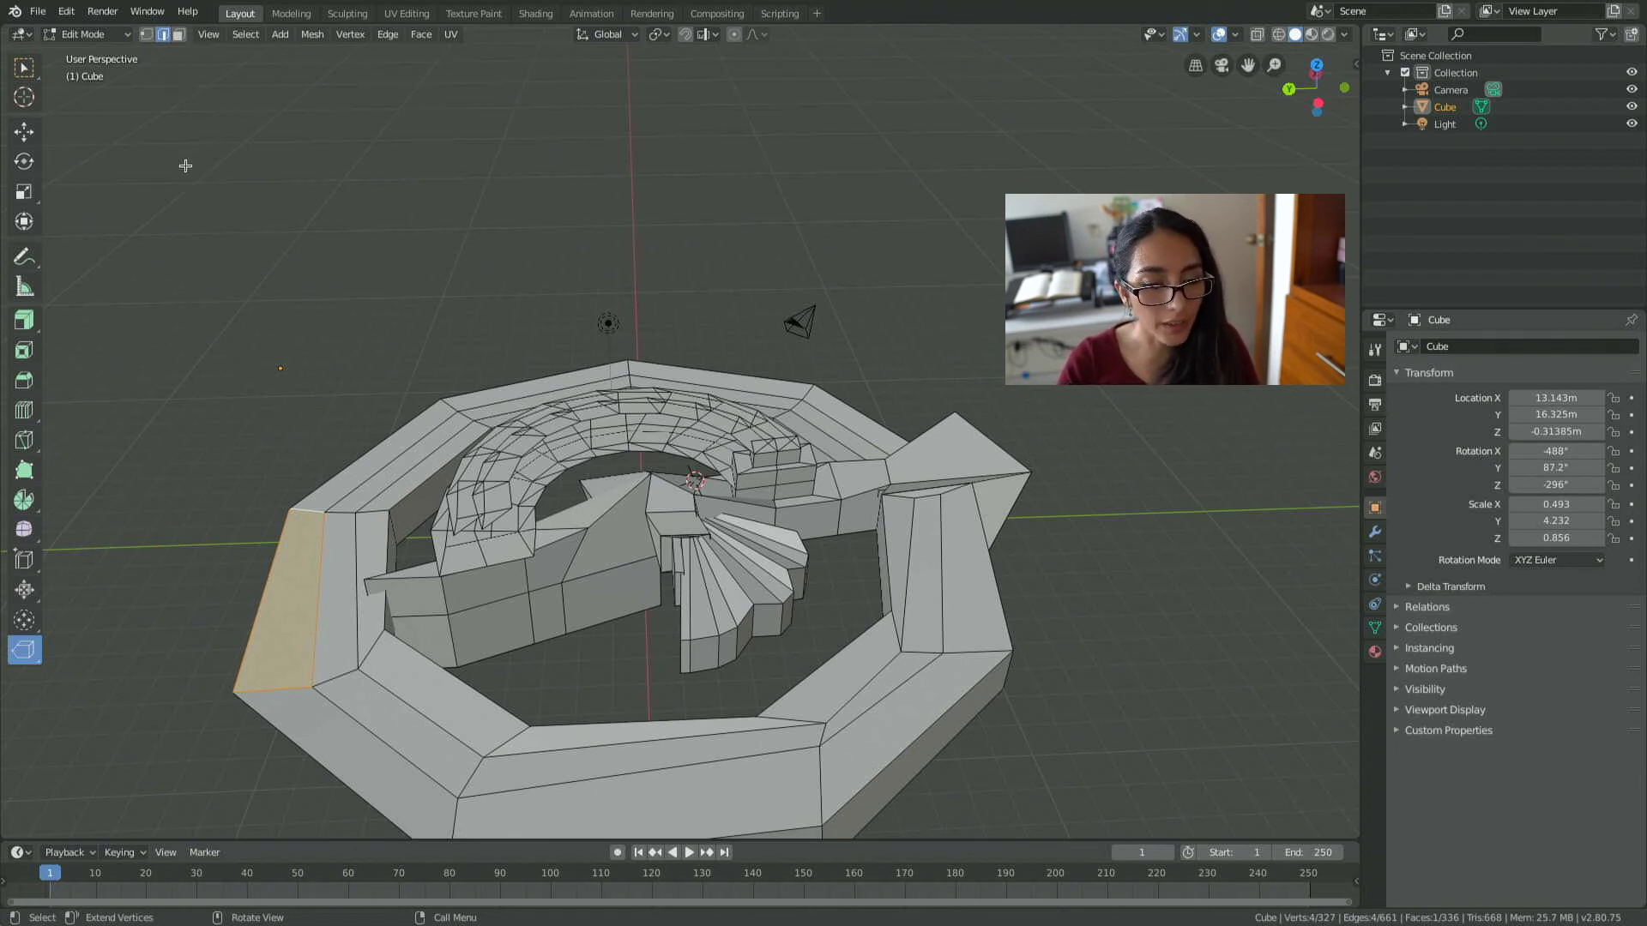
pyautogui.click(24, 67)
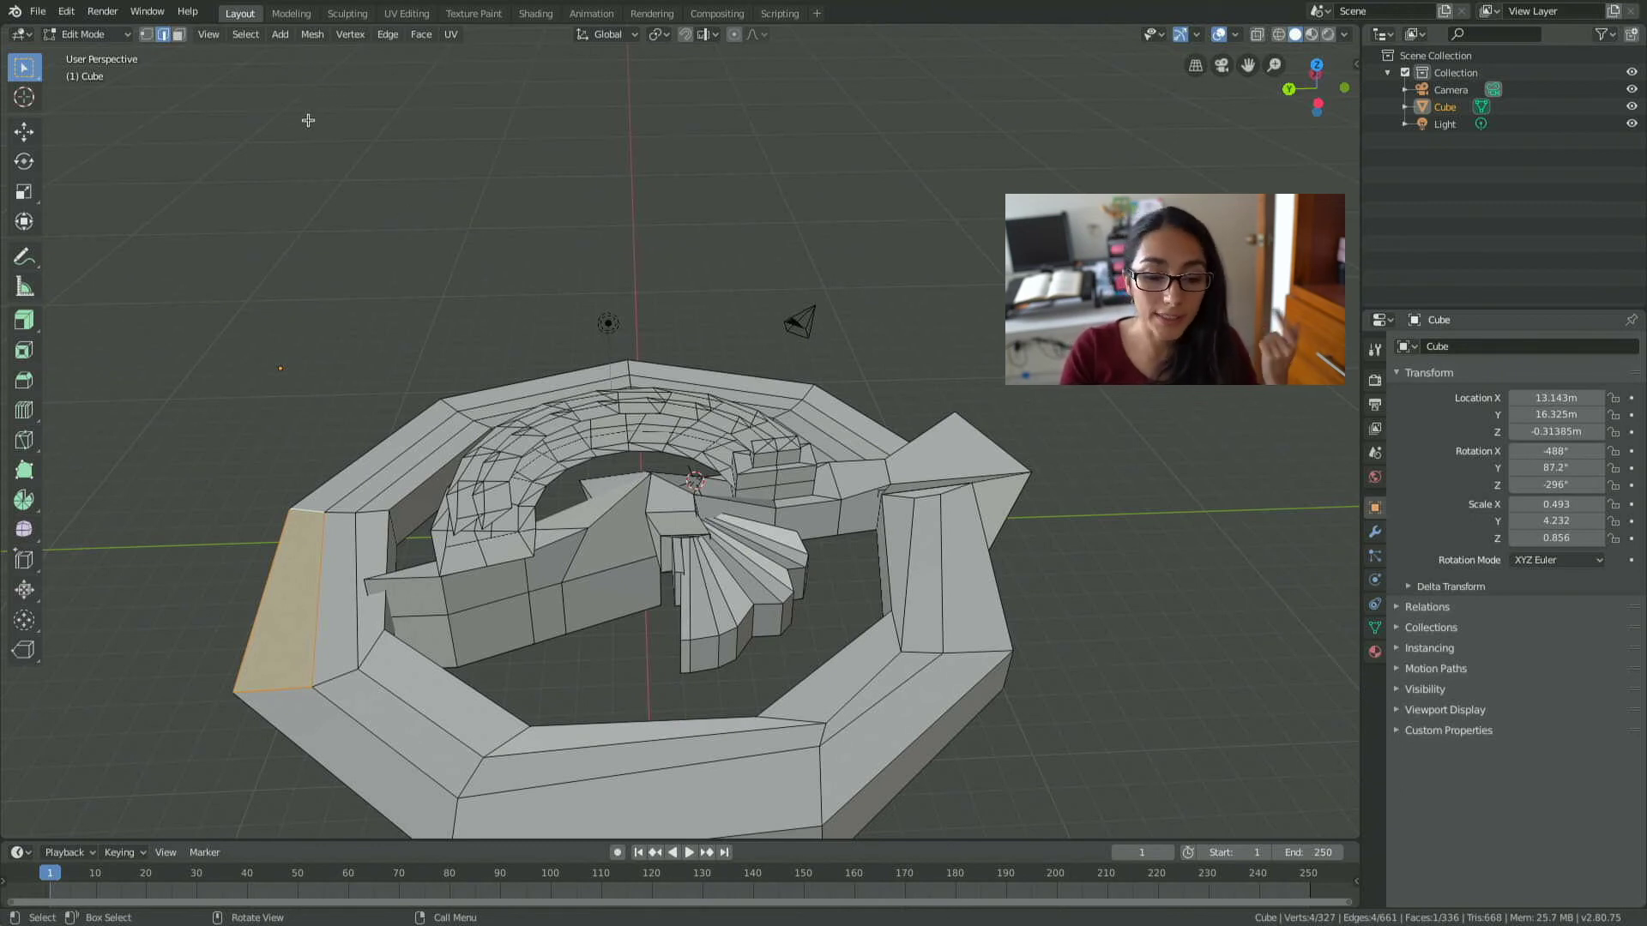
pyautogui.click(251, 245)
pyautogui.click(290, 35)
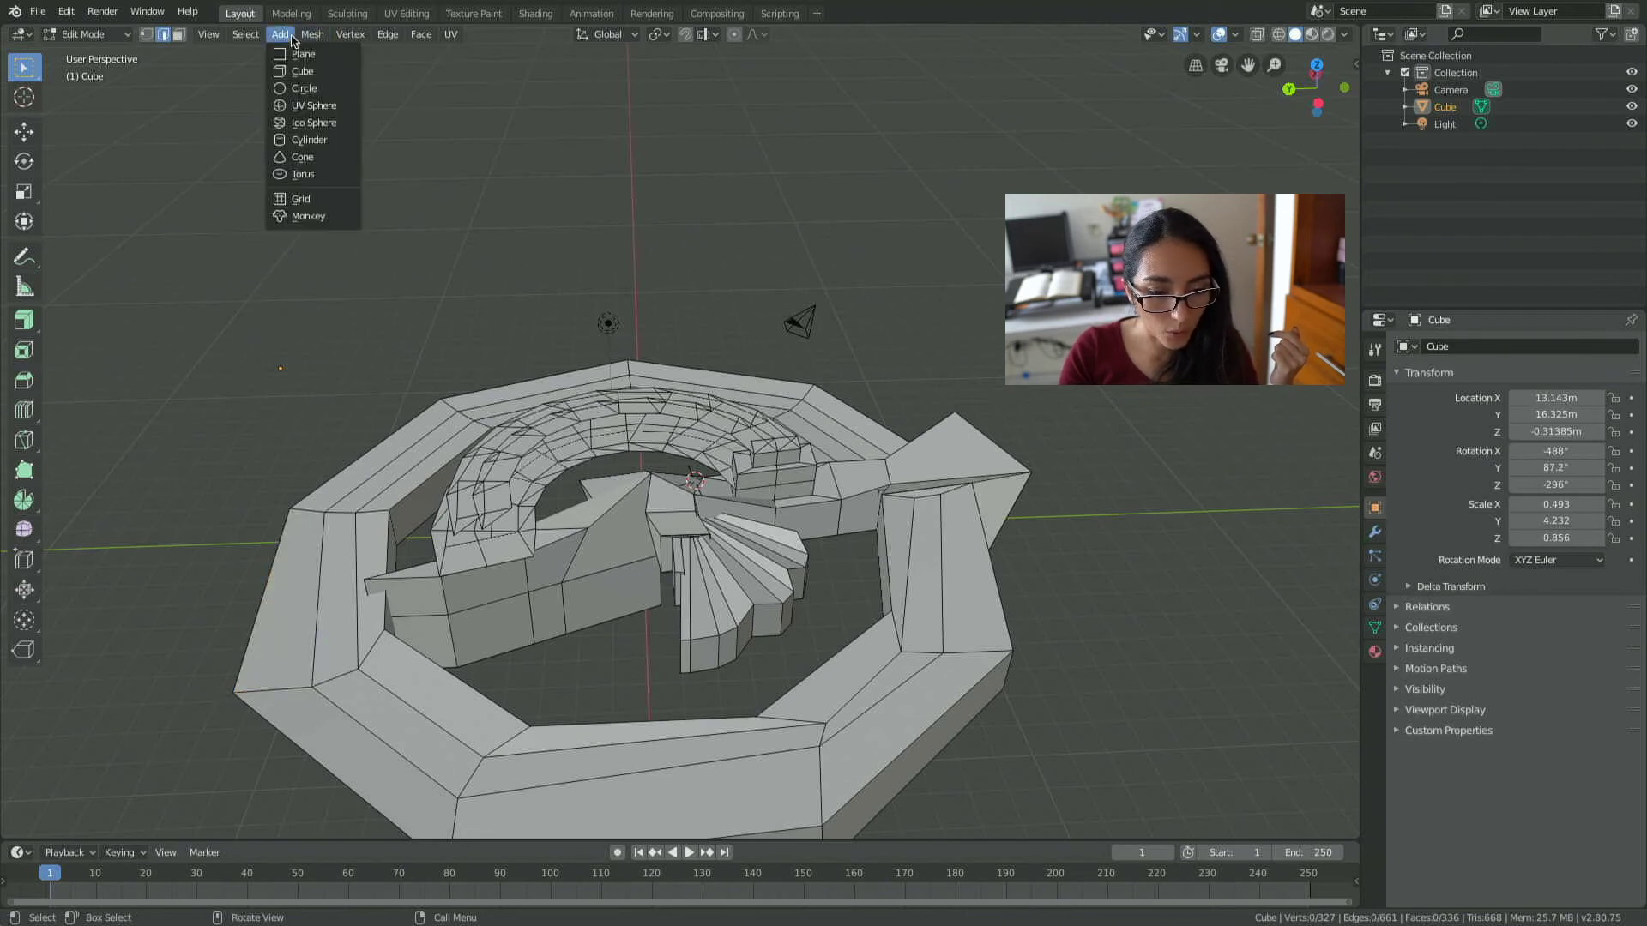
pyautogui.click(304, 72)
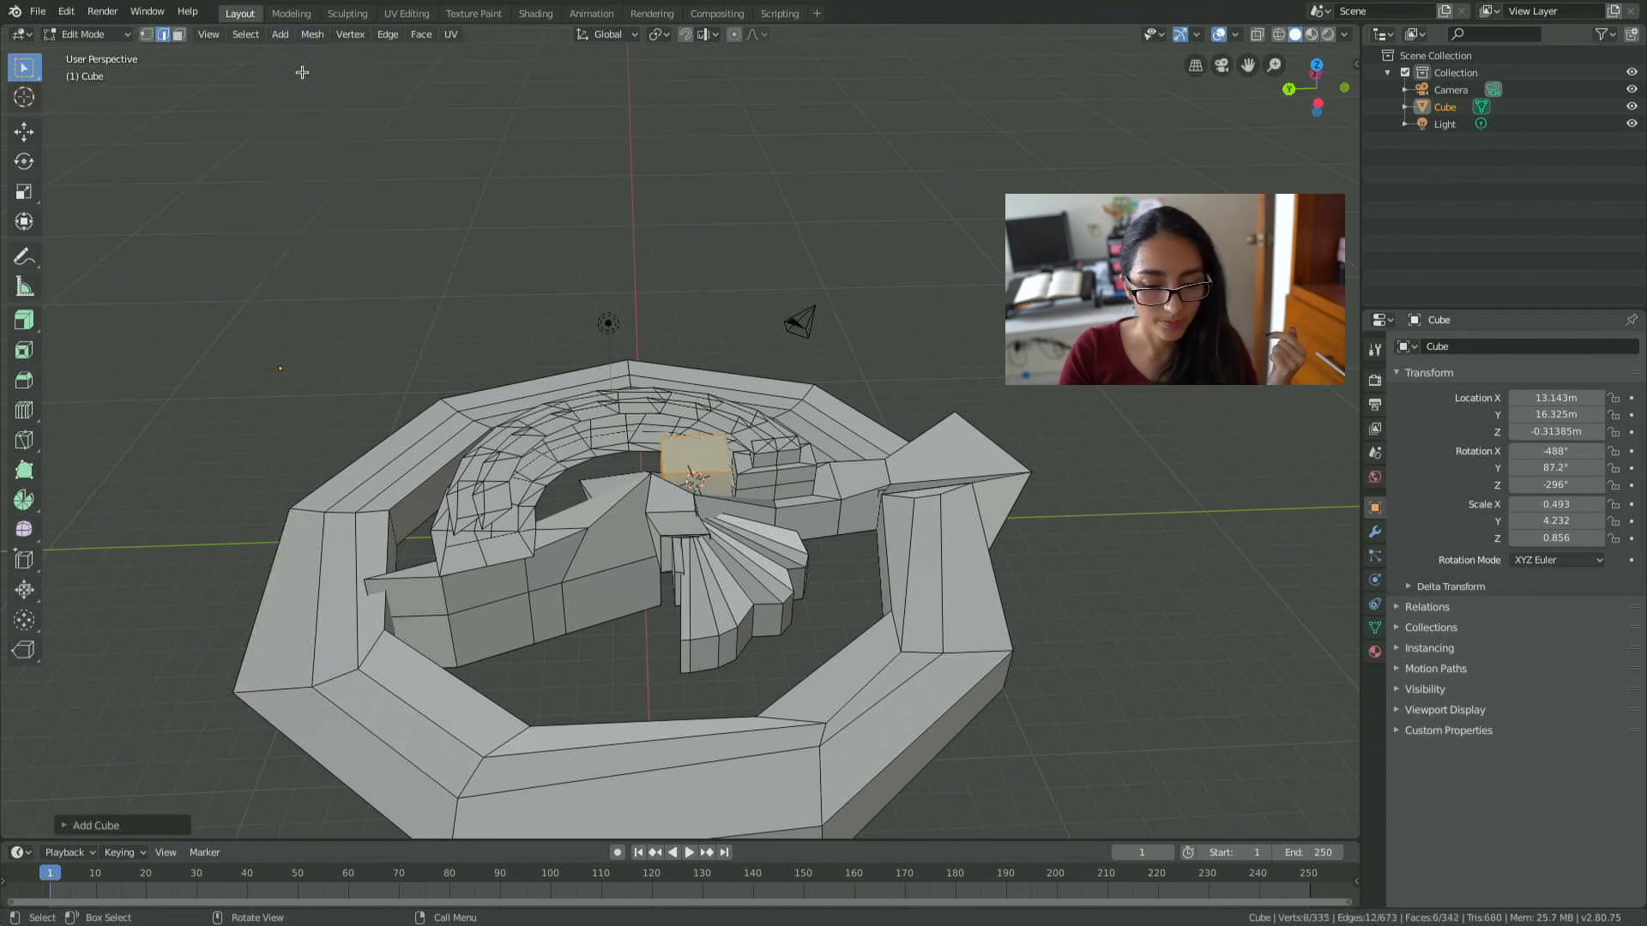
pyautogui.press('s')
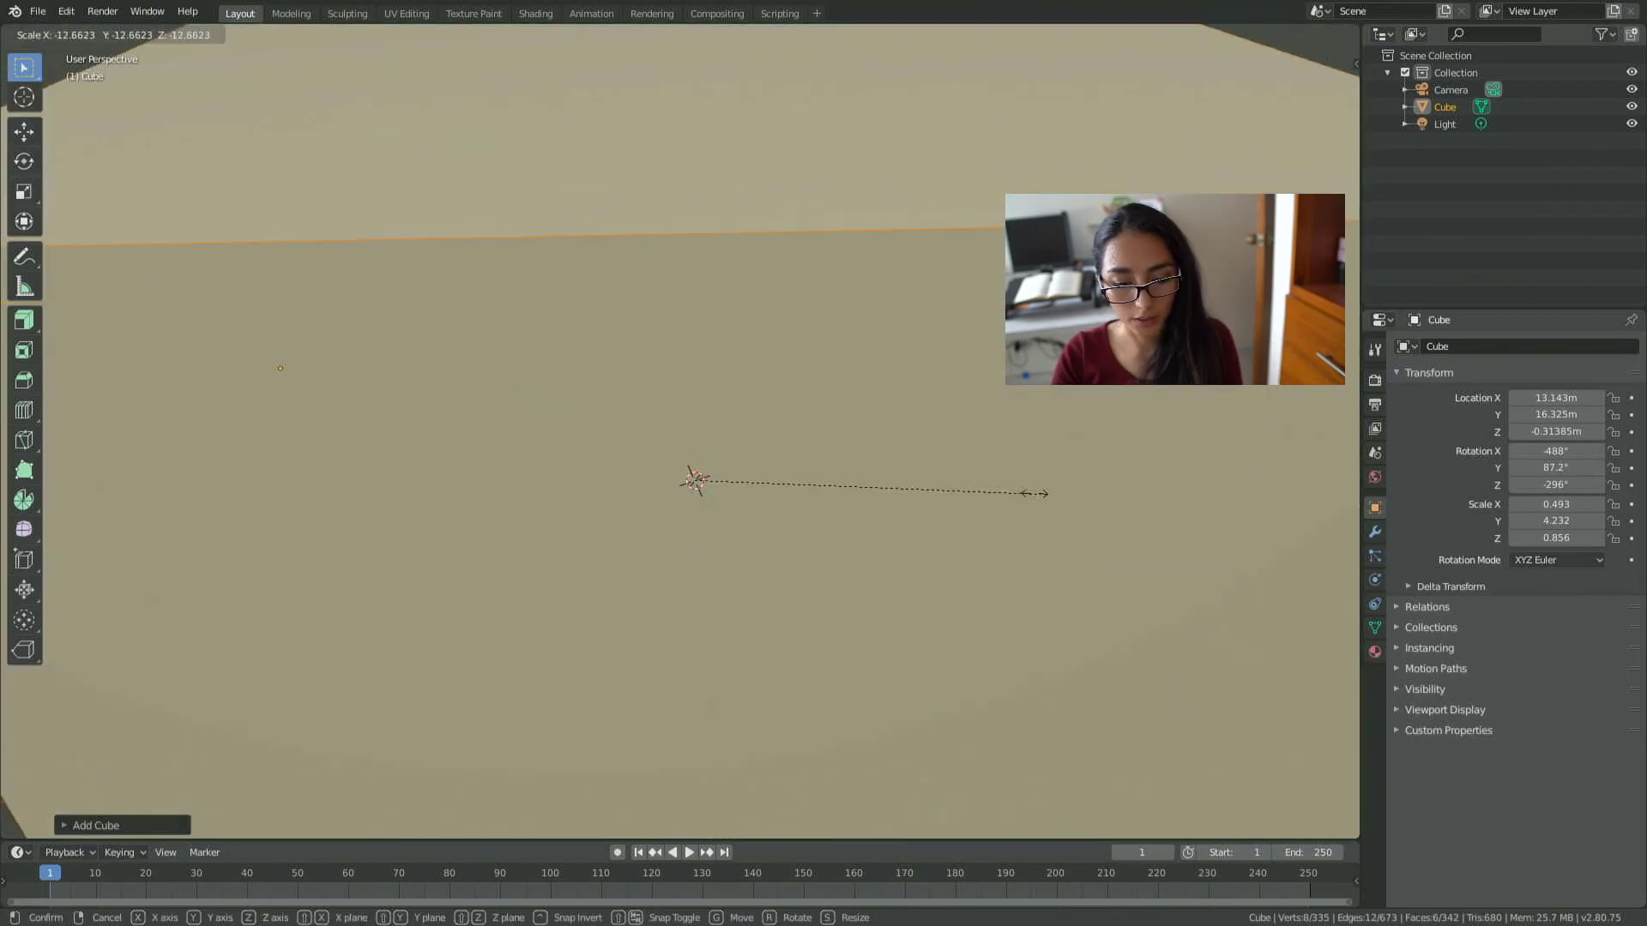
pyautogui.click(970, 482)
pyautogui.scroll(-3, 1002, 547)
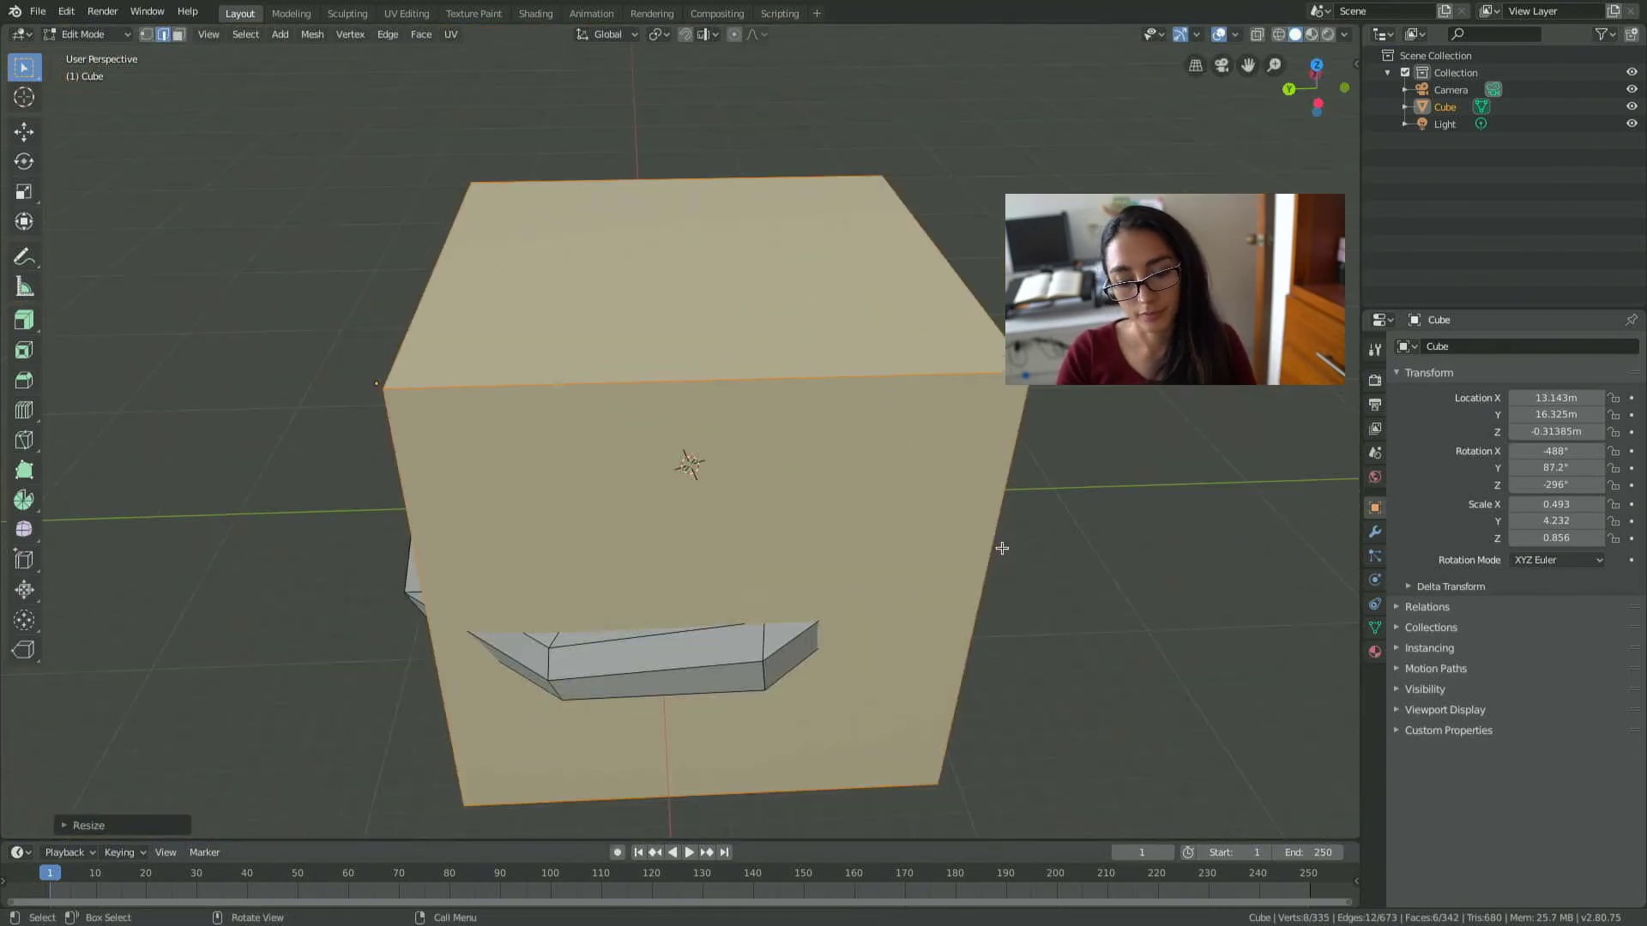
pyautogui.scroll(3, 882, 518)
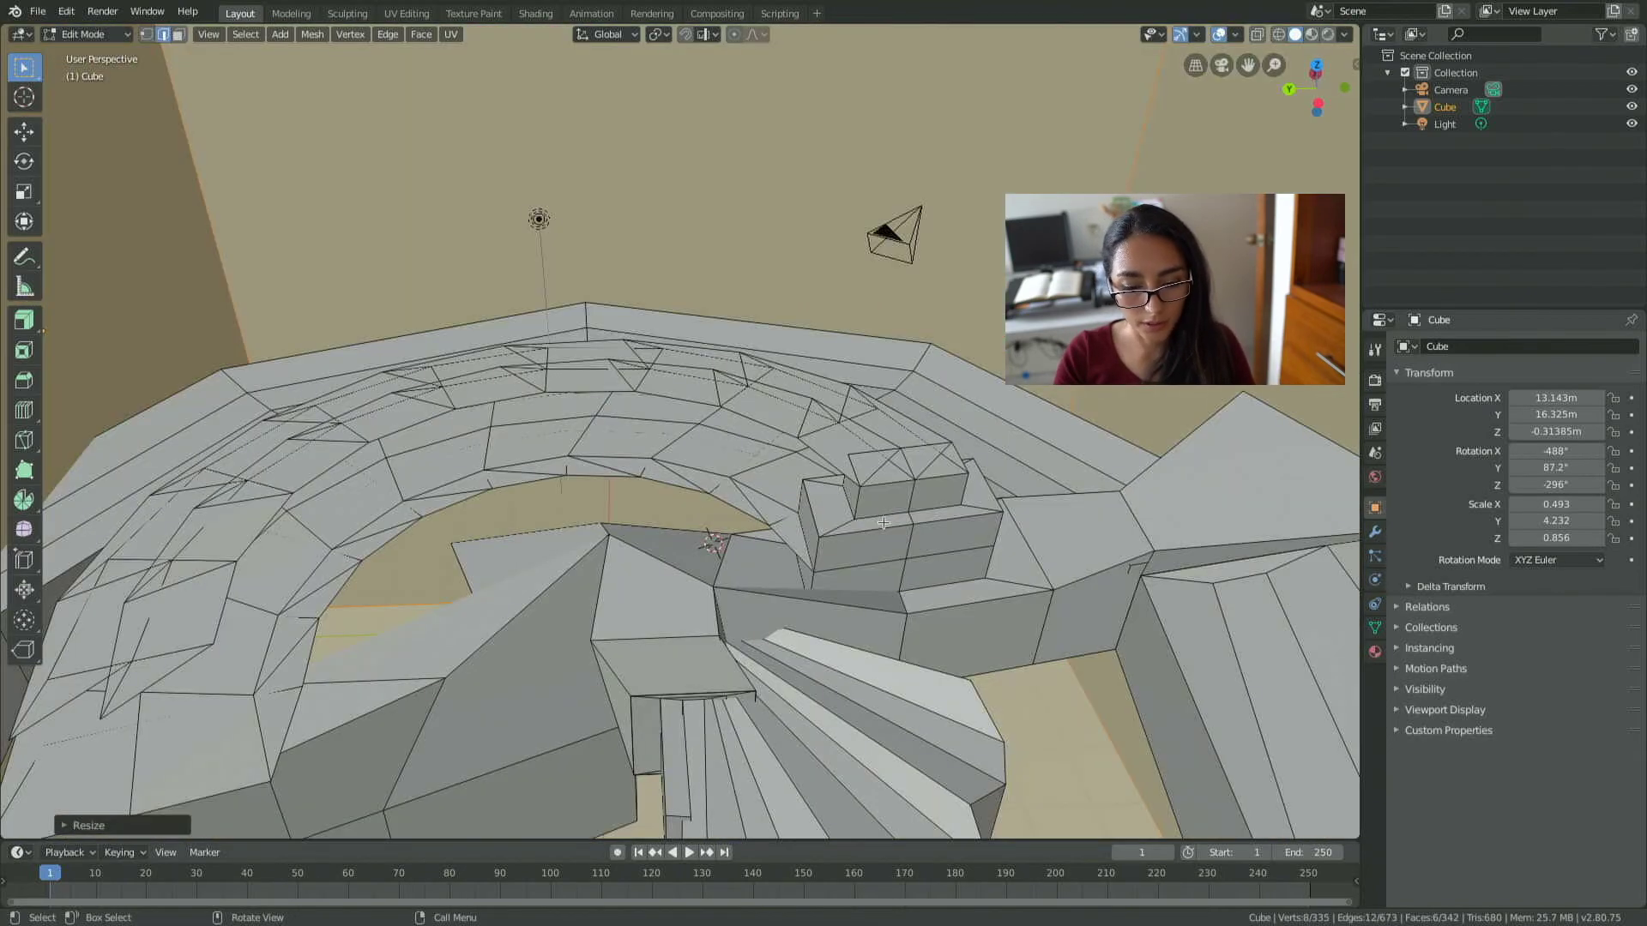
pyautogui.scroll(3, 695, 493)
pyautogui.scroll(-3, 698, 551)
pyautogui.moveTo(698, 551); pyautogui.dragTo(1006, 546, button='middle')
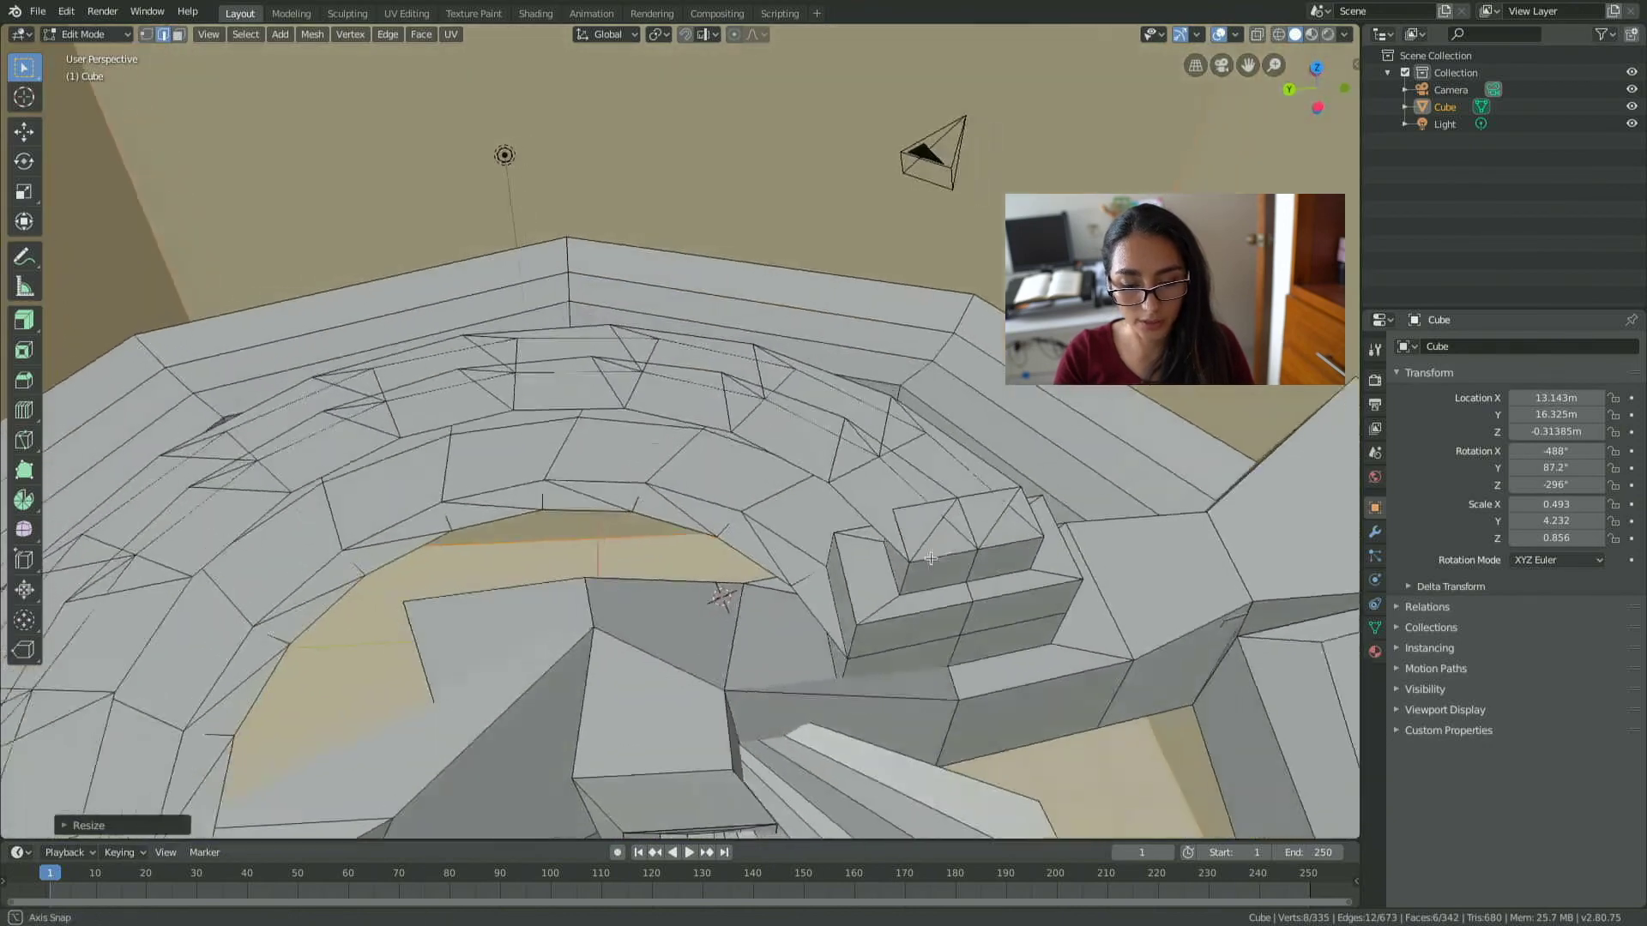
pyautogui.scroll(3, 886, 471)
pyautogui.scroll(-3, 886, 446)
pyautogui.moveTo(886, 445); pyautogui.dragTo(929, 559, button='middle')
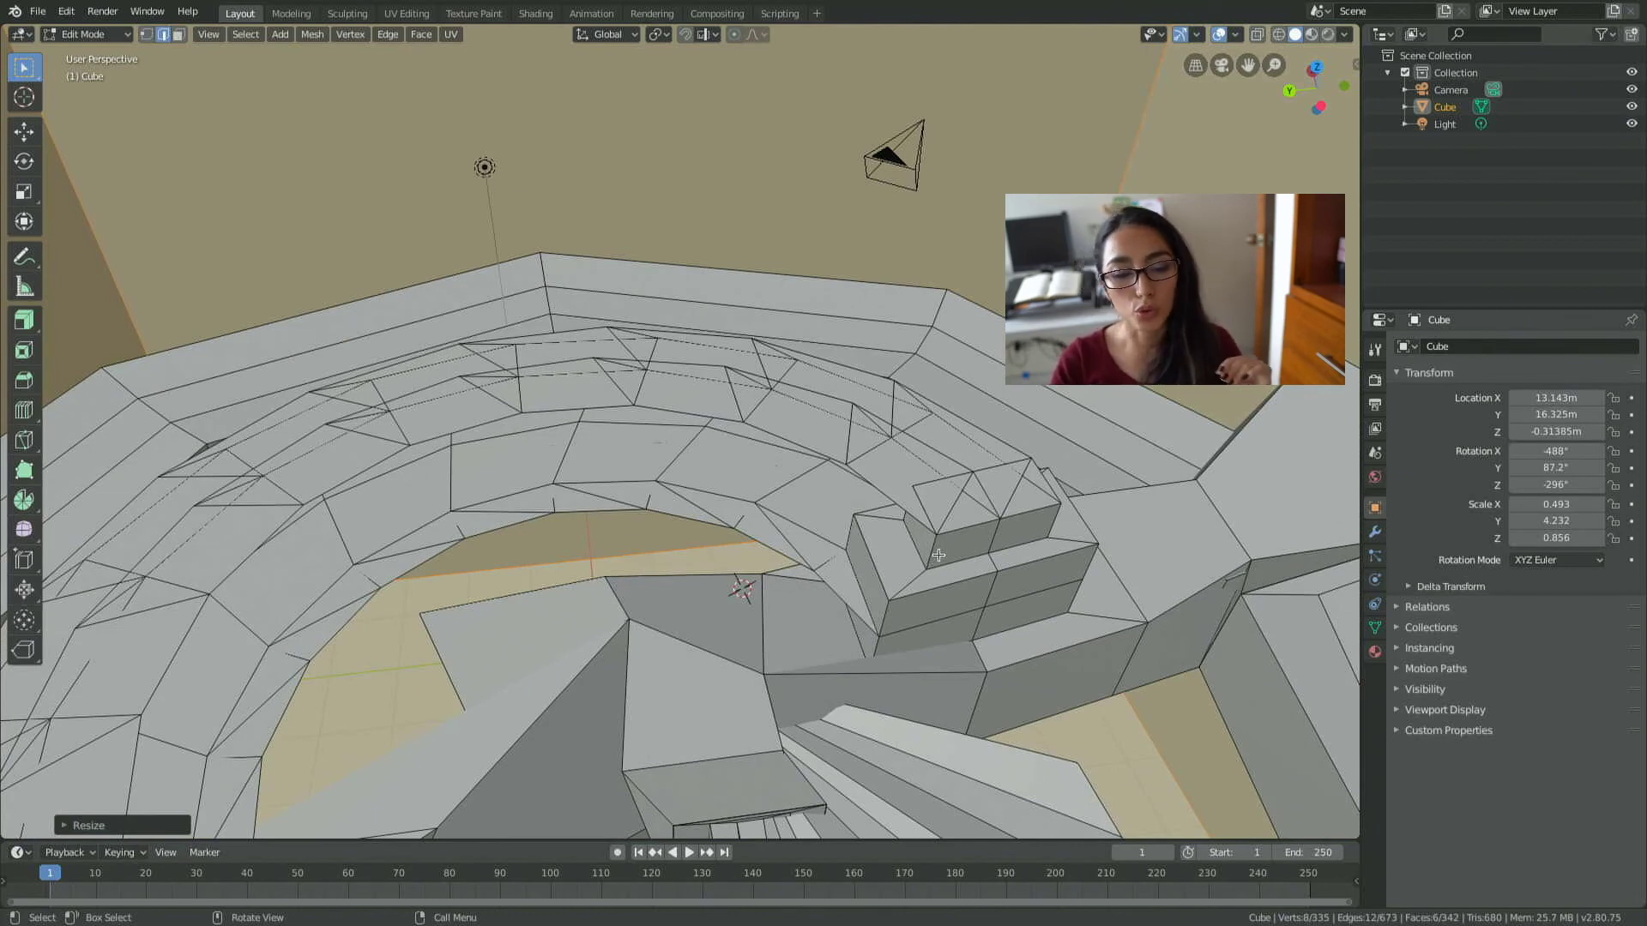
pyautogui.scroll(-2, 936, 563)
pyautogui.scroll(-2, 939, 608)
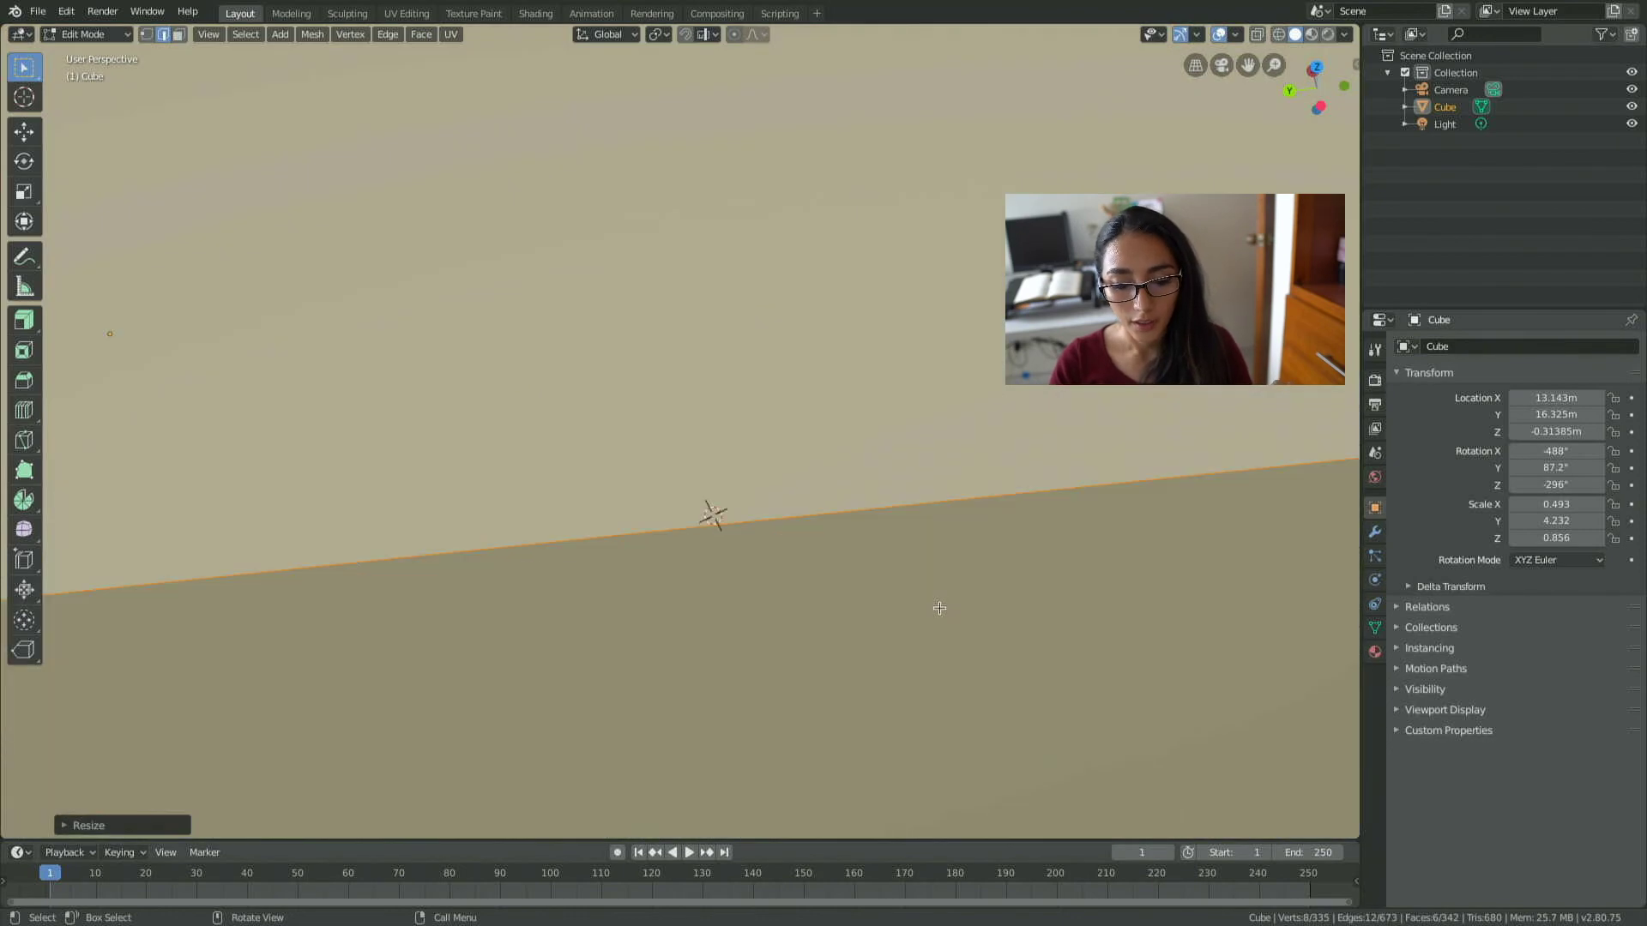
pyautogui.scroll(-2, 940, 608)
pyautogui.scroll(-1, 939, 608)
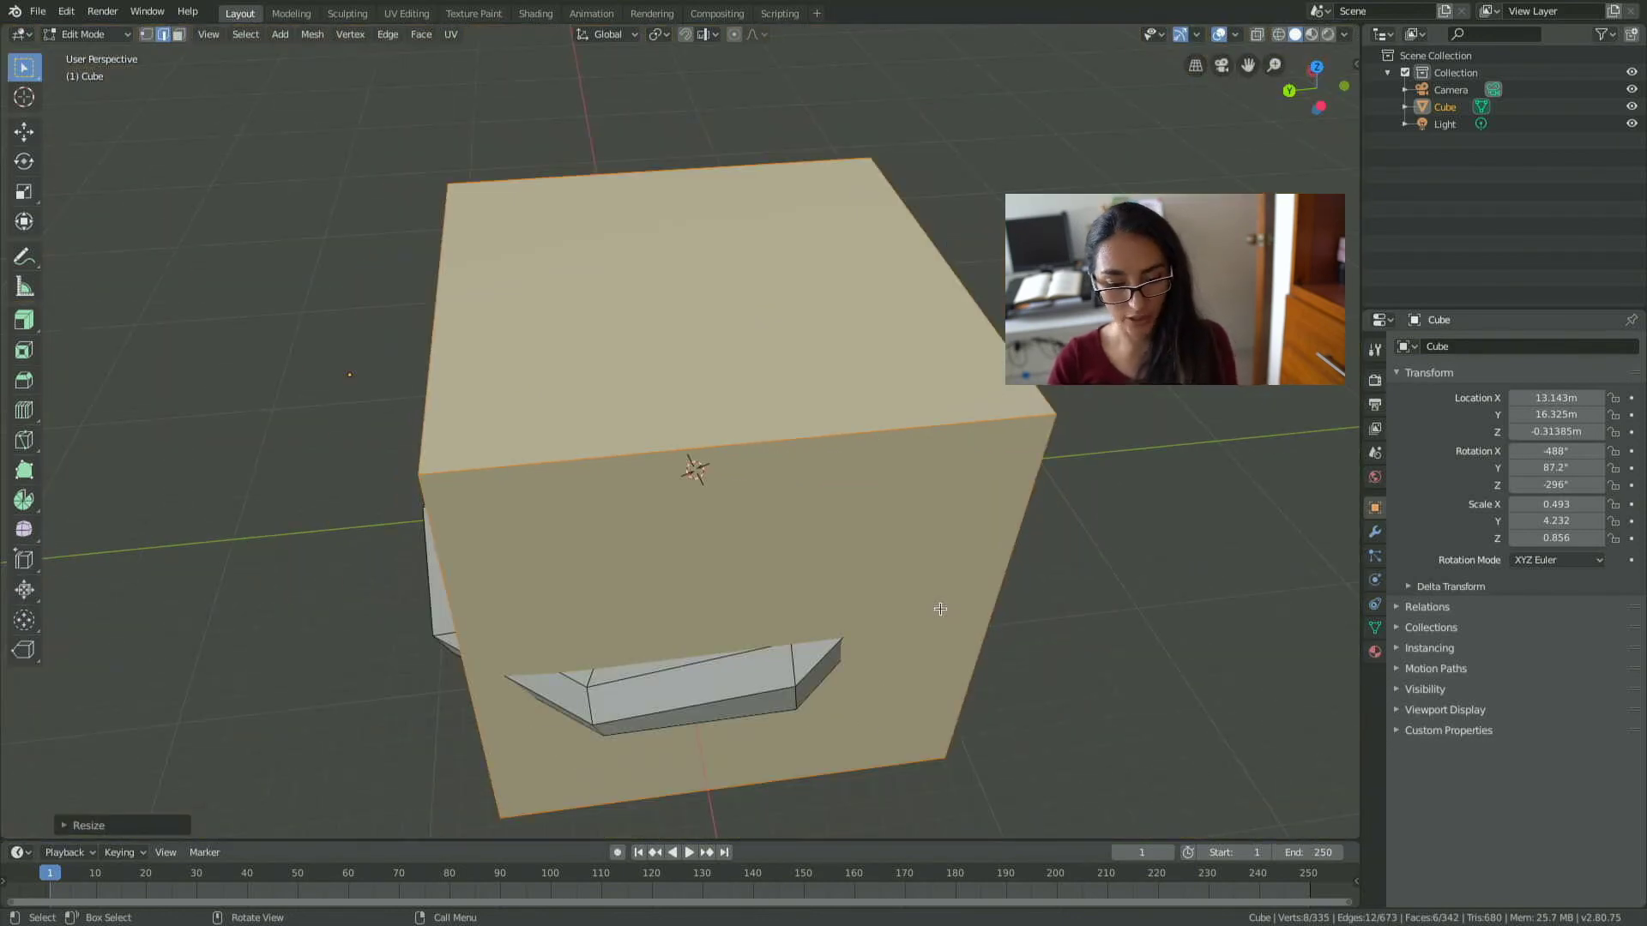
pyautogui.press('h')
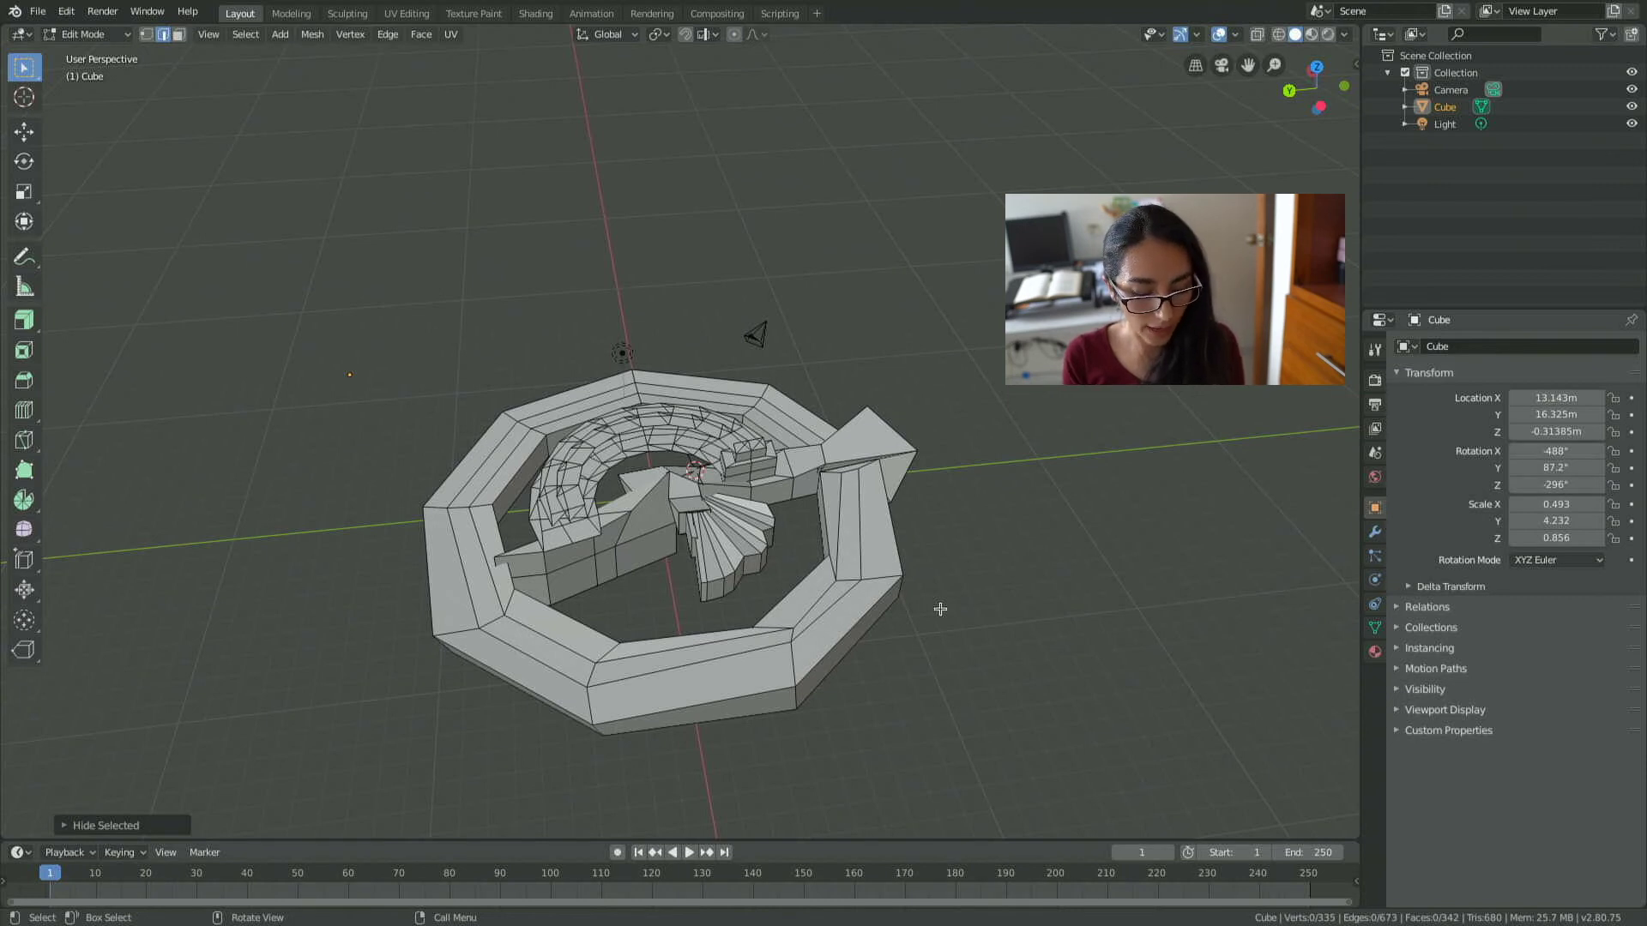
pyautogui.hotkey('alt', 'h')
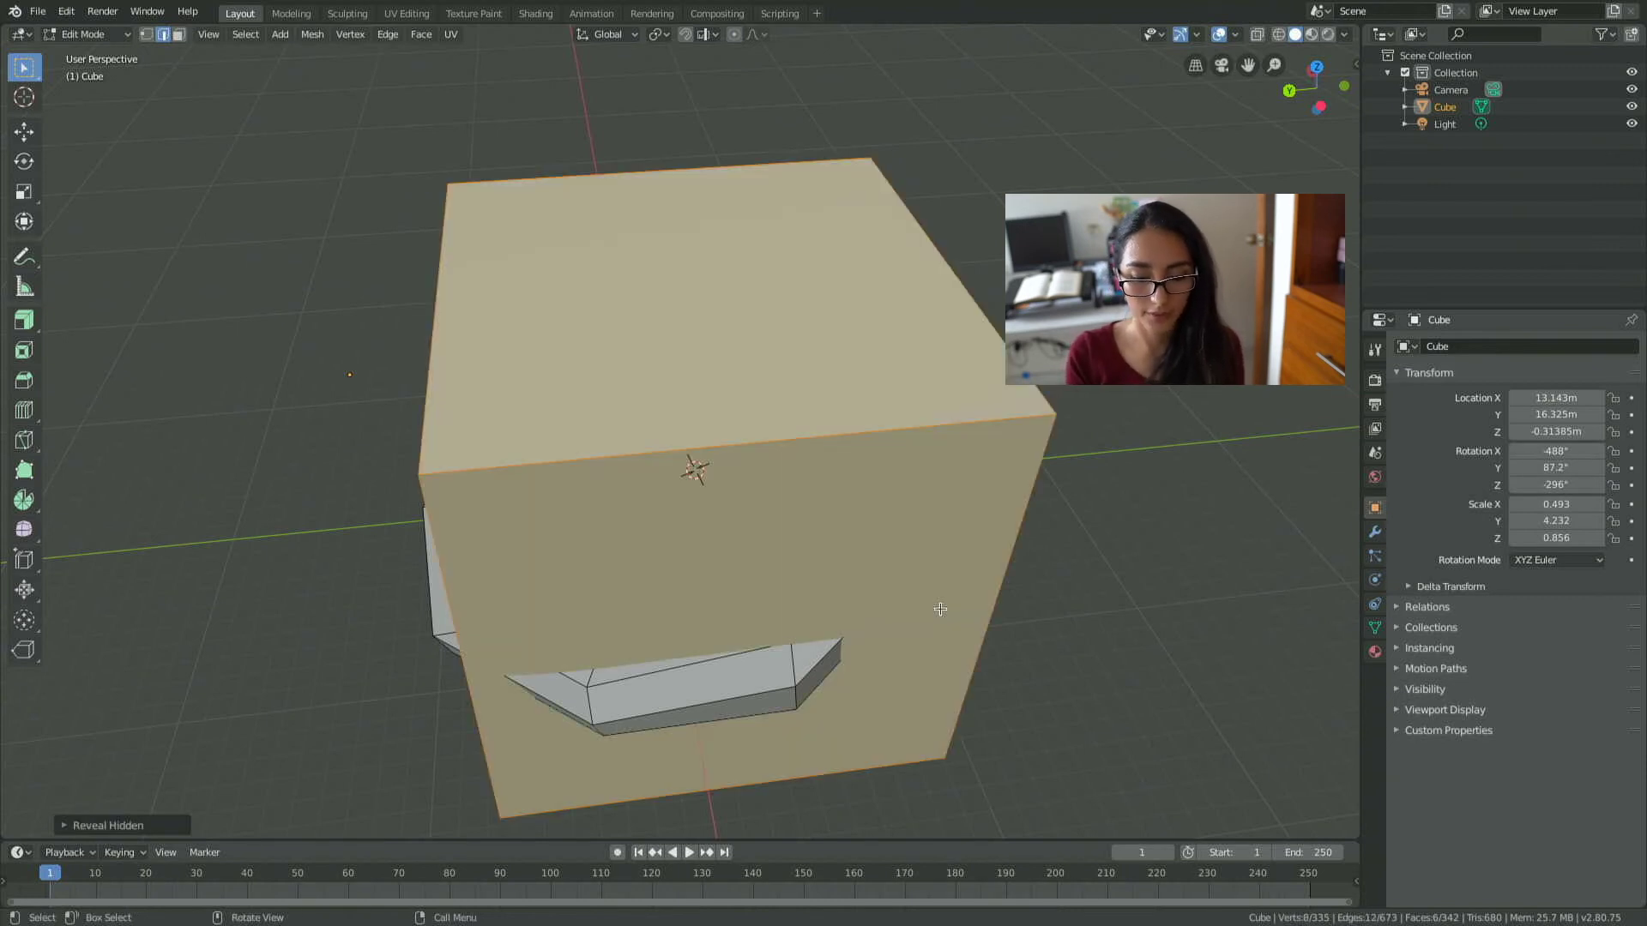
pyautogui.press('h')
pyautogui.hotkey('alt', 'h')
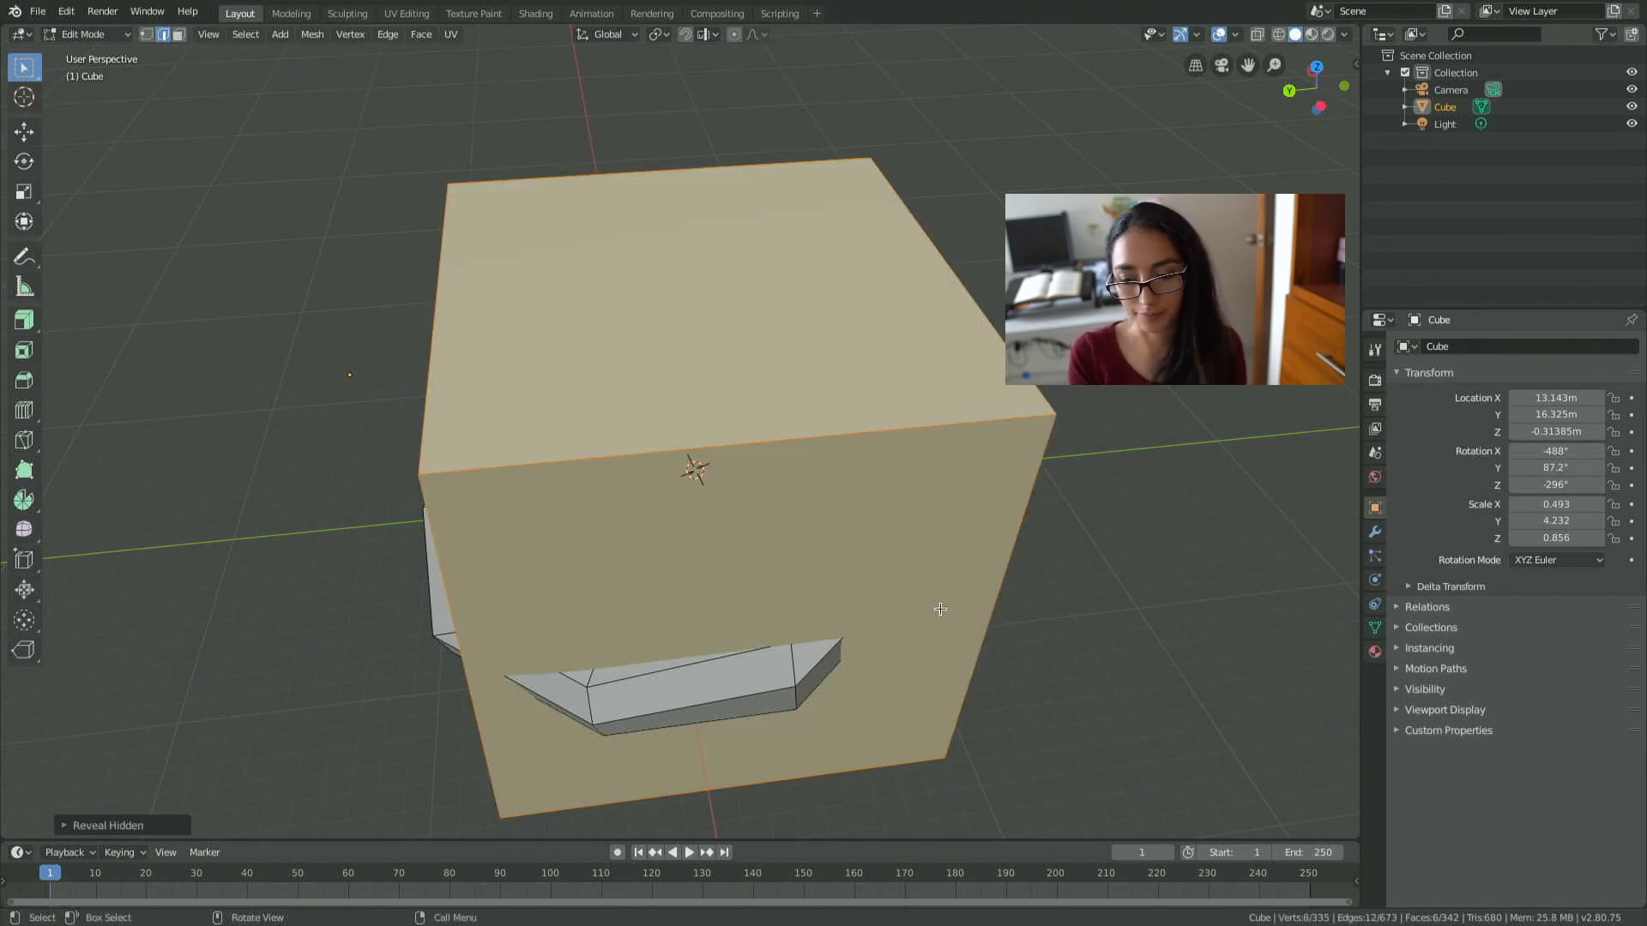
pyautogui.press('x')
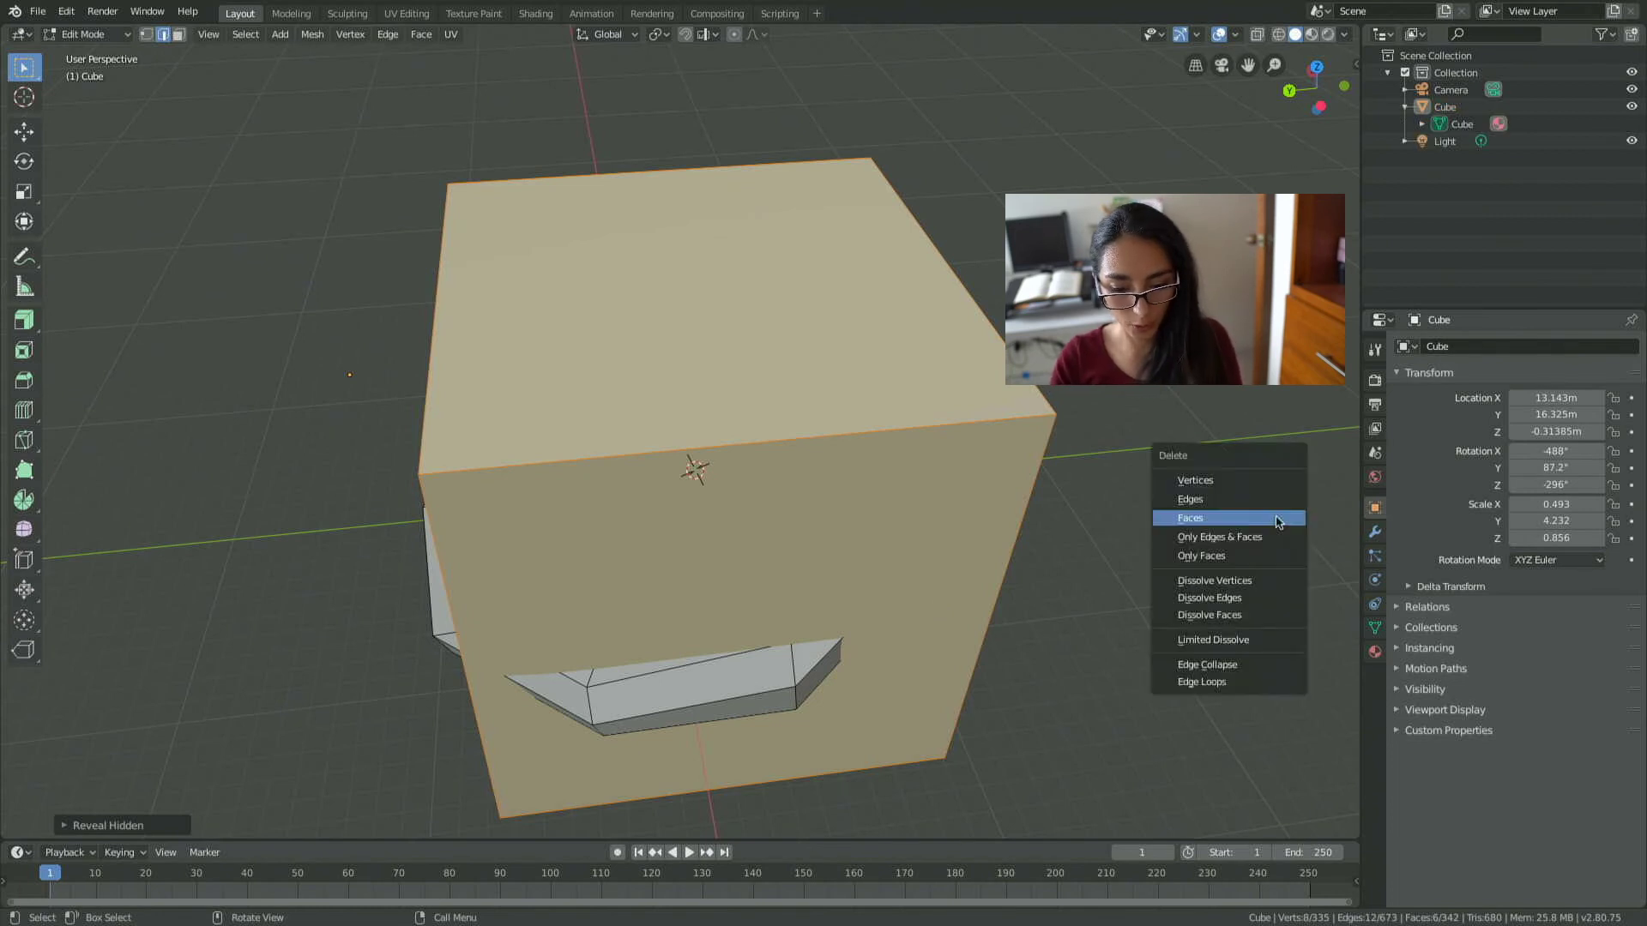
pyautogui.click(1294, 502)
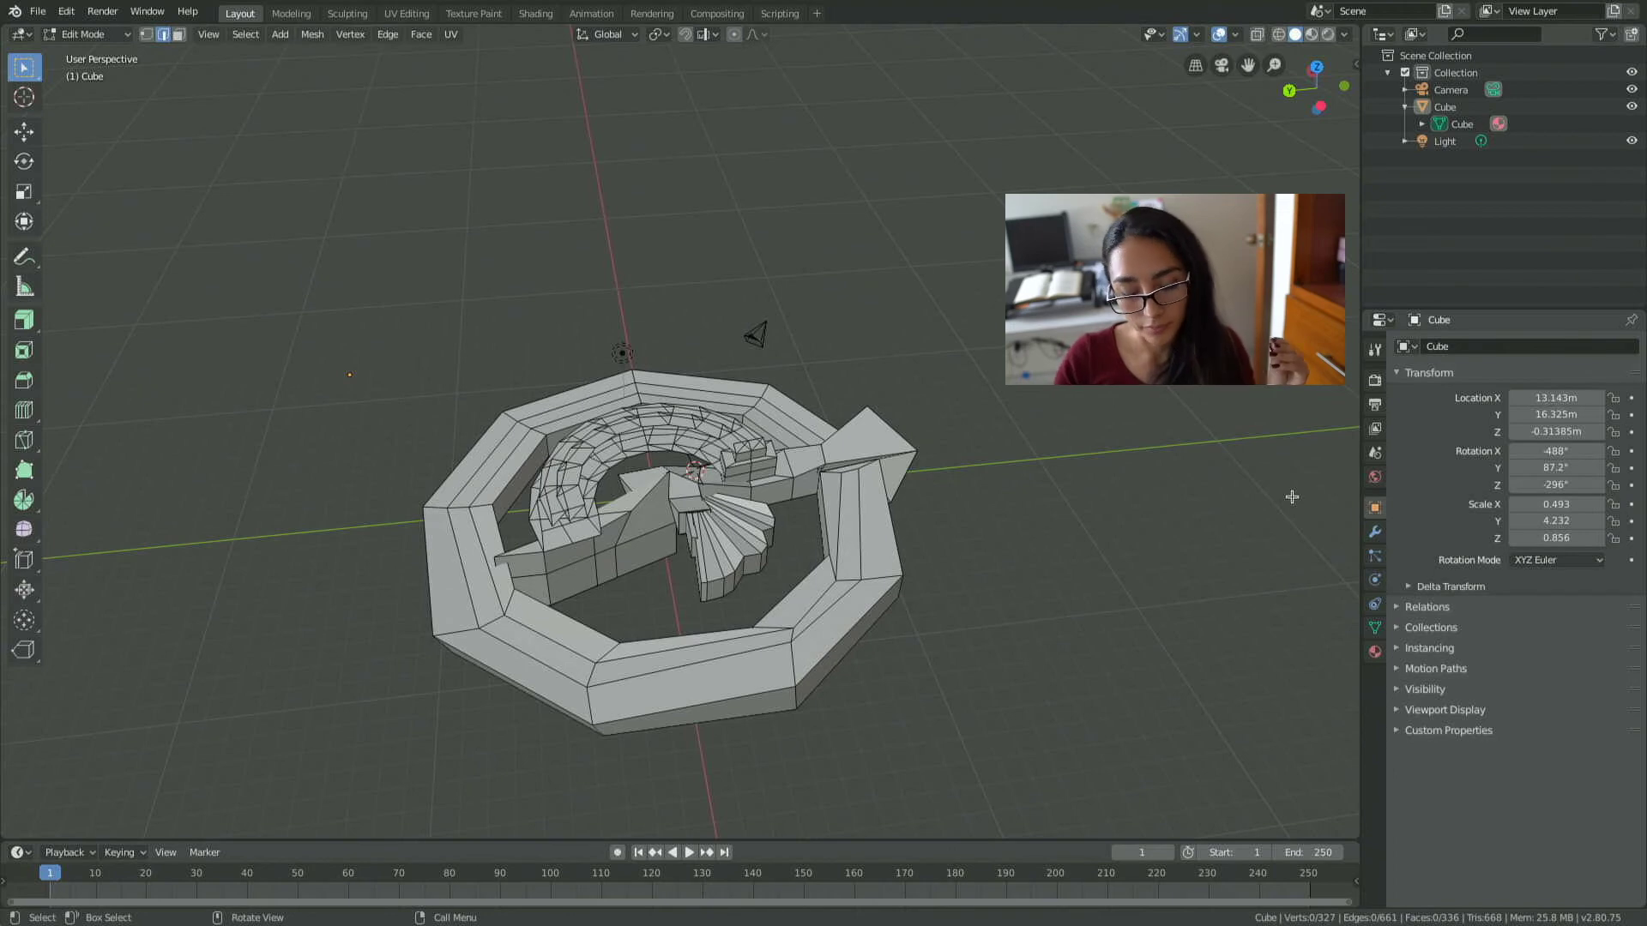
pyautogui.scroll(-3, 1292, 497)
pyautogui.scroll(2, 921, 464)
pyautogui.scroll(3, 921, 464)
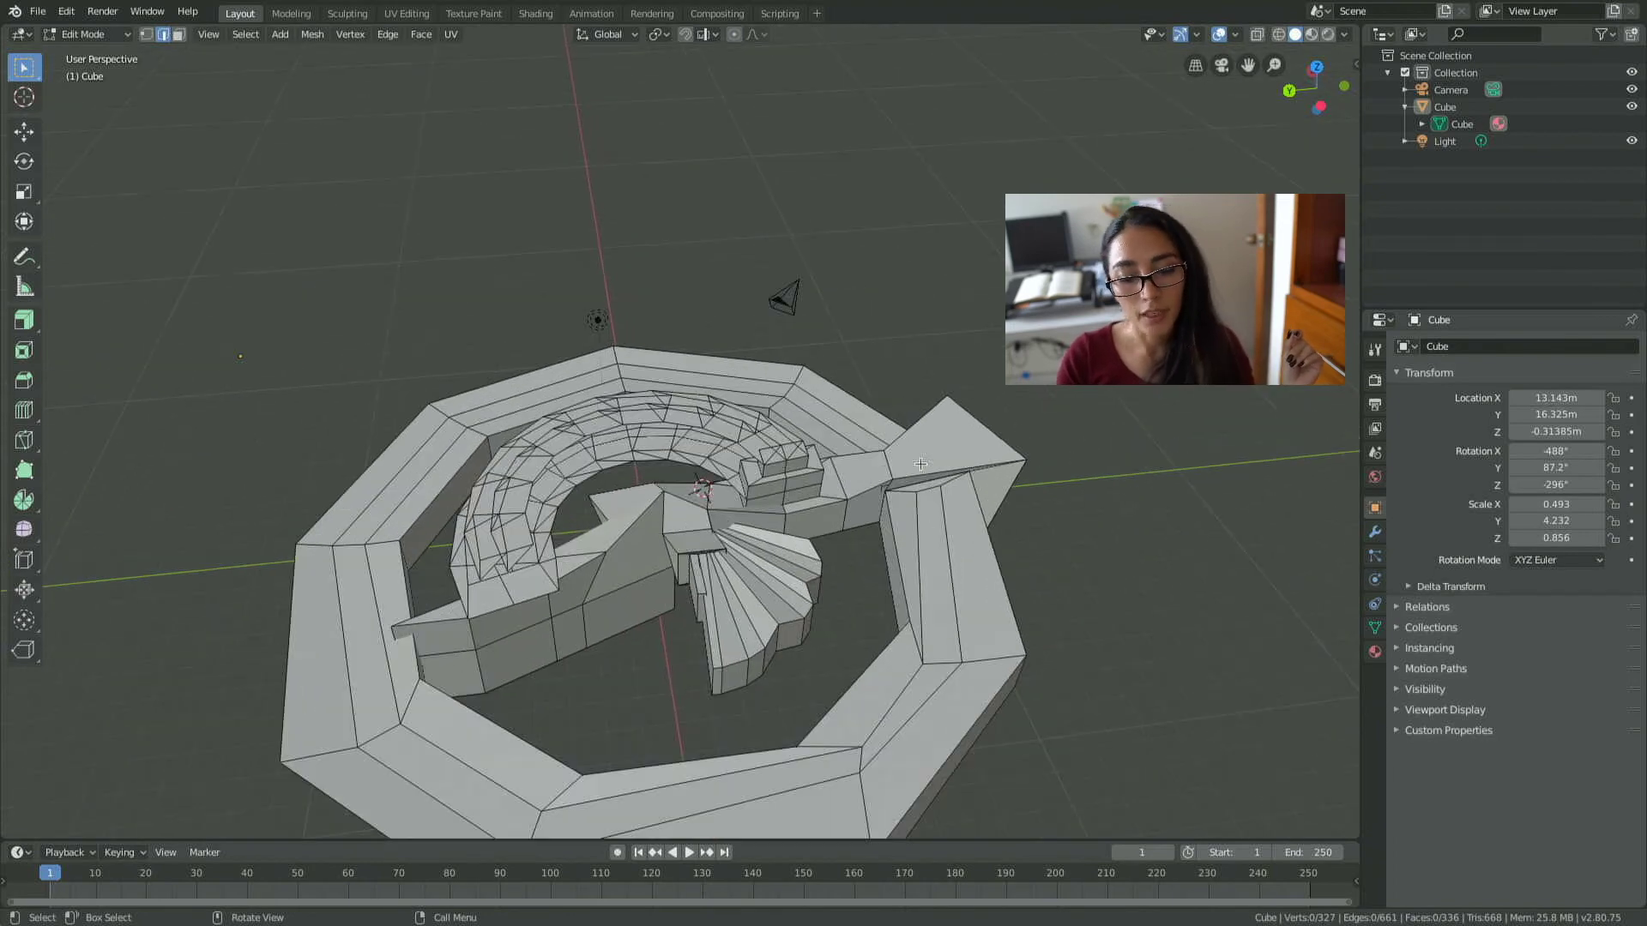
# Select a single edge of the arena mesh from the edge menu.
pyautogui.scroll(-1, 922, 469)
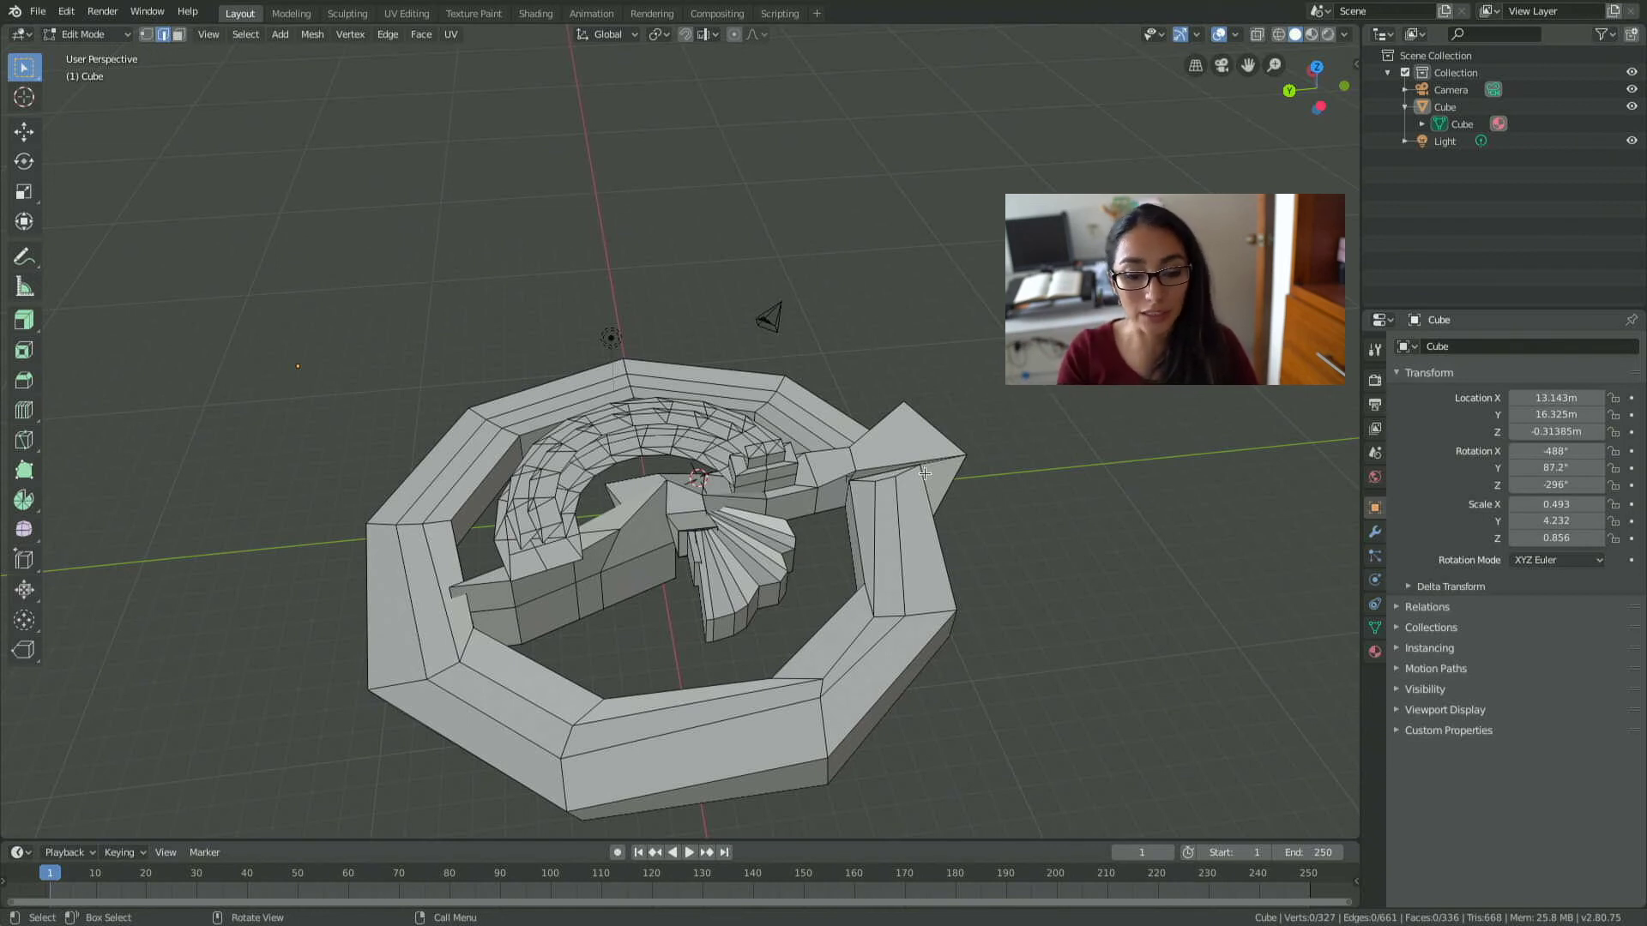
pyautogui.rightClick(921, 498)
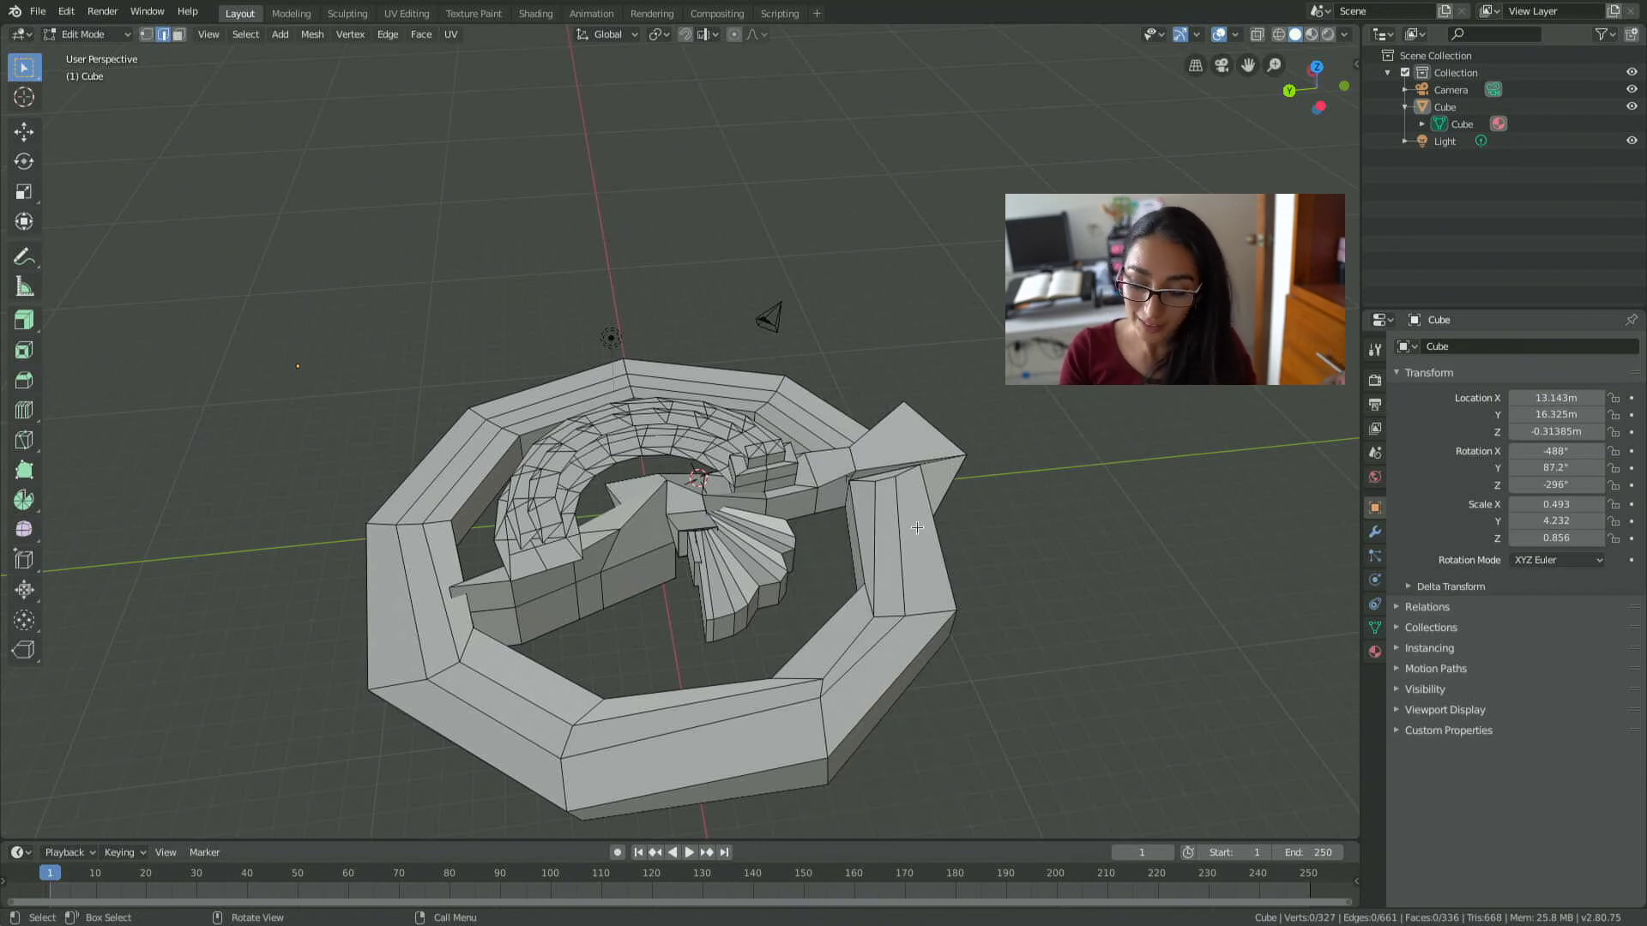
pyautogui.click(917, 527)
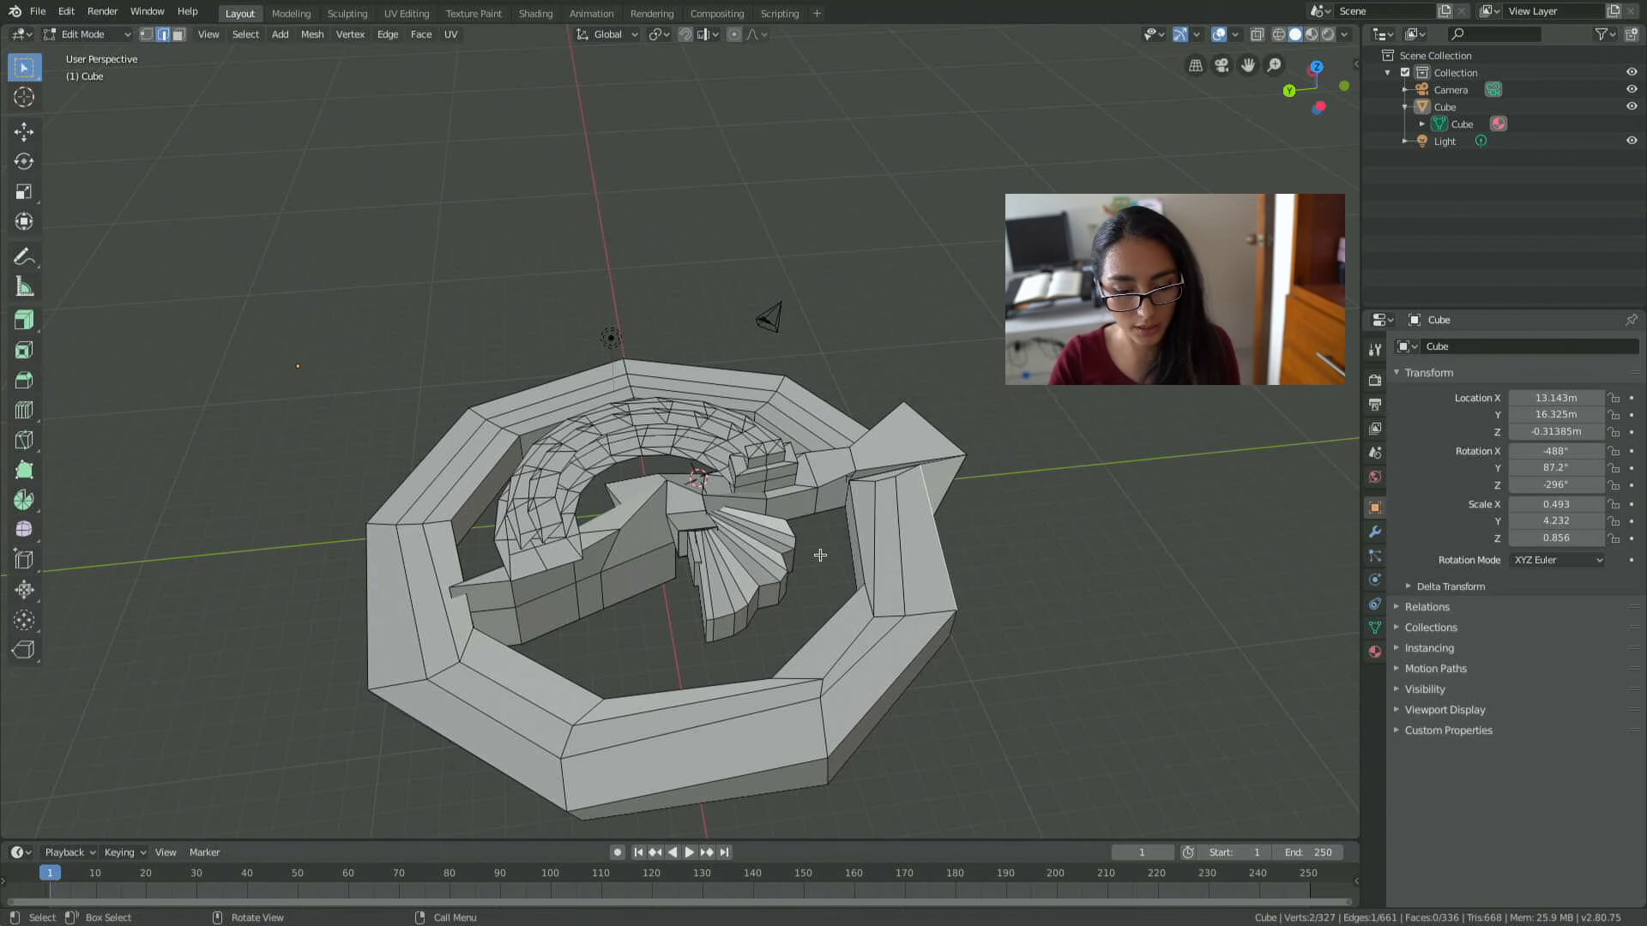
# Orbit around the arena, then look through the scene camera.
pyautogui.moveTo(838, 570); pyautogui.dragTo(929, 503, button='middle')
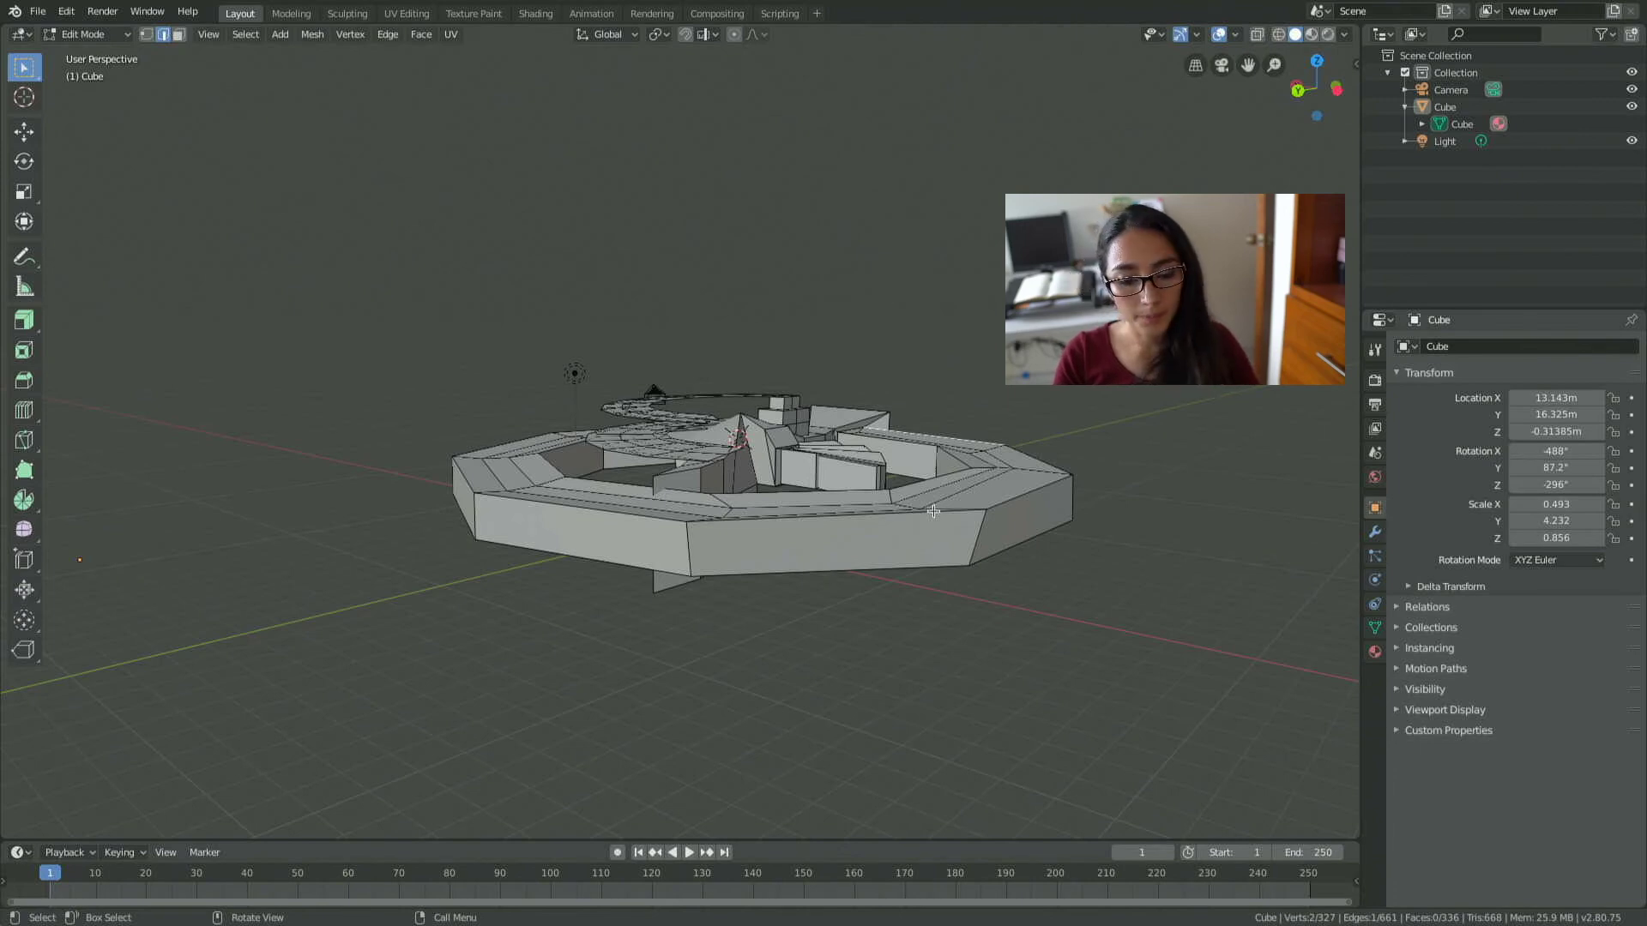
pyautogui.scroll(2, 906, 535)
pyautogui.scroll(-1, 906, 535)
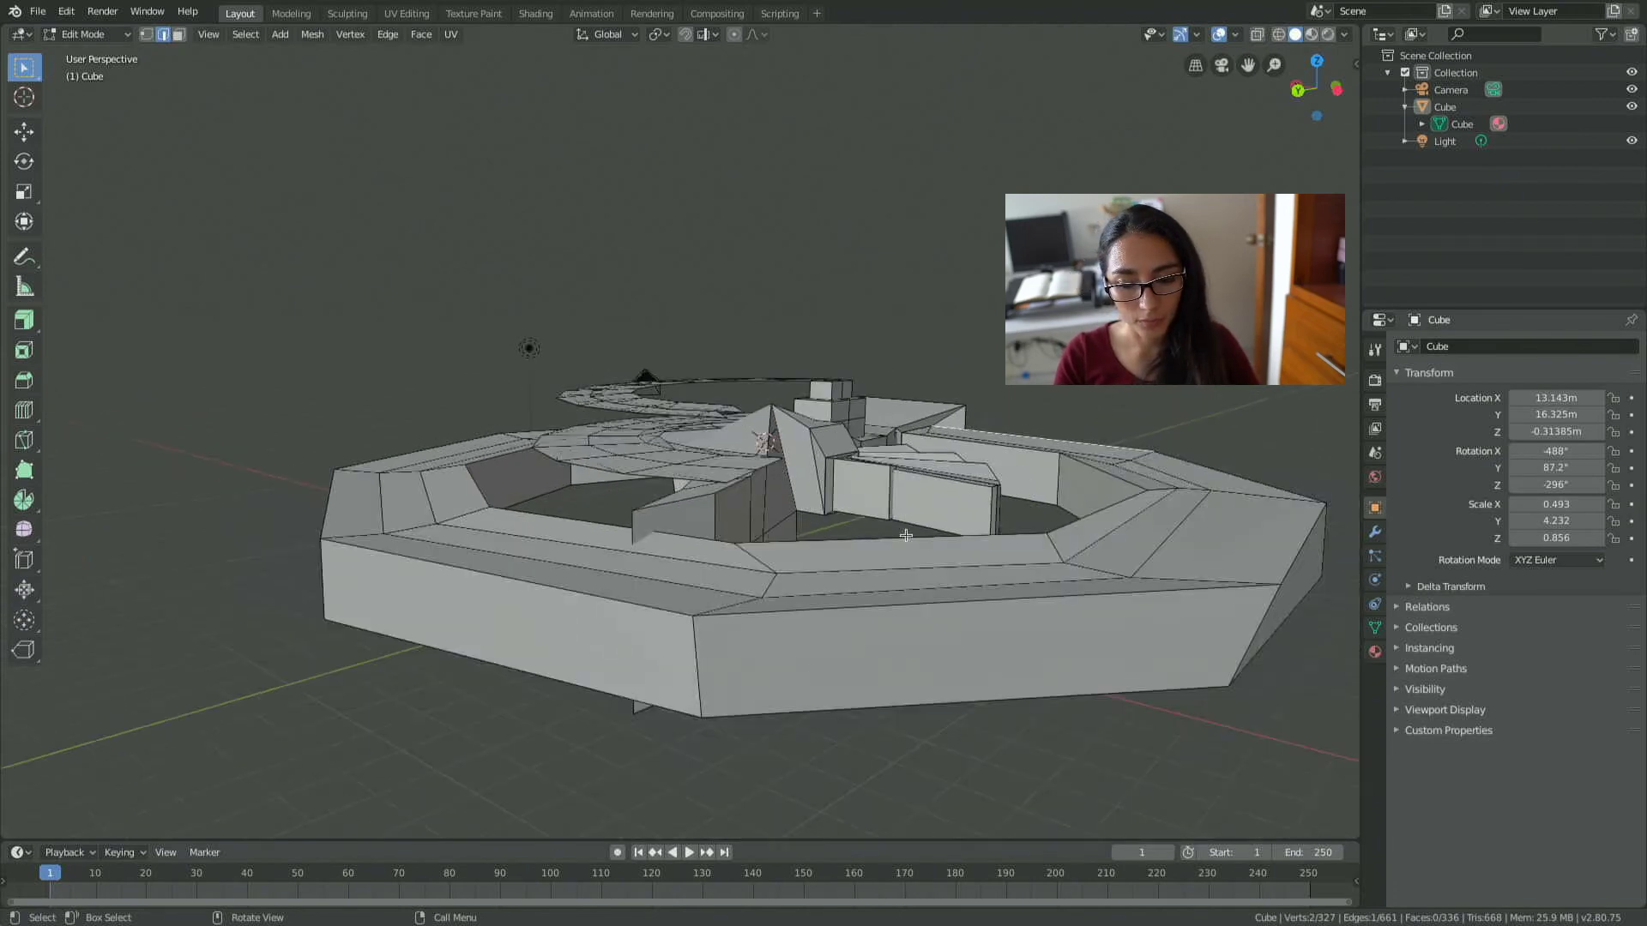
pyautogui.scroll(-1, 906, 536)
pyautogui.moveTo(935, 536)
pyautogui.mouseDown(button='middle')
pyautogui.moveTo(760, 569)
pyautogui.moveTo(846, 537)
pyautogui.mouseUp(button='middle')
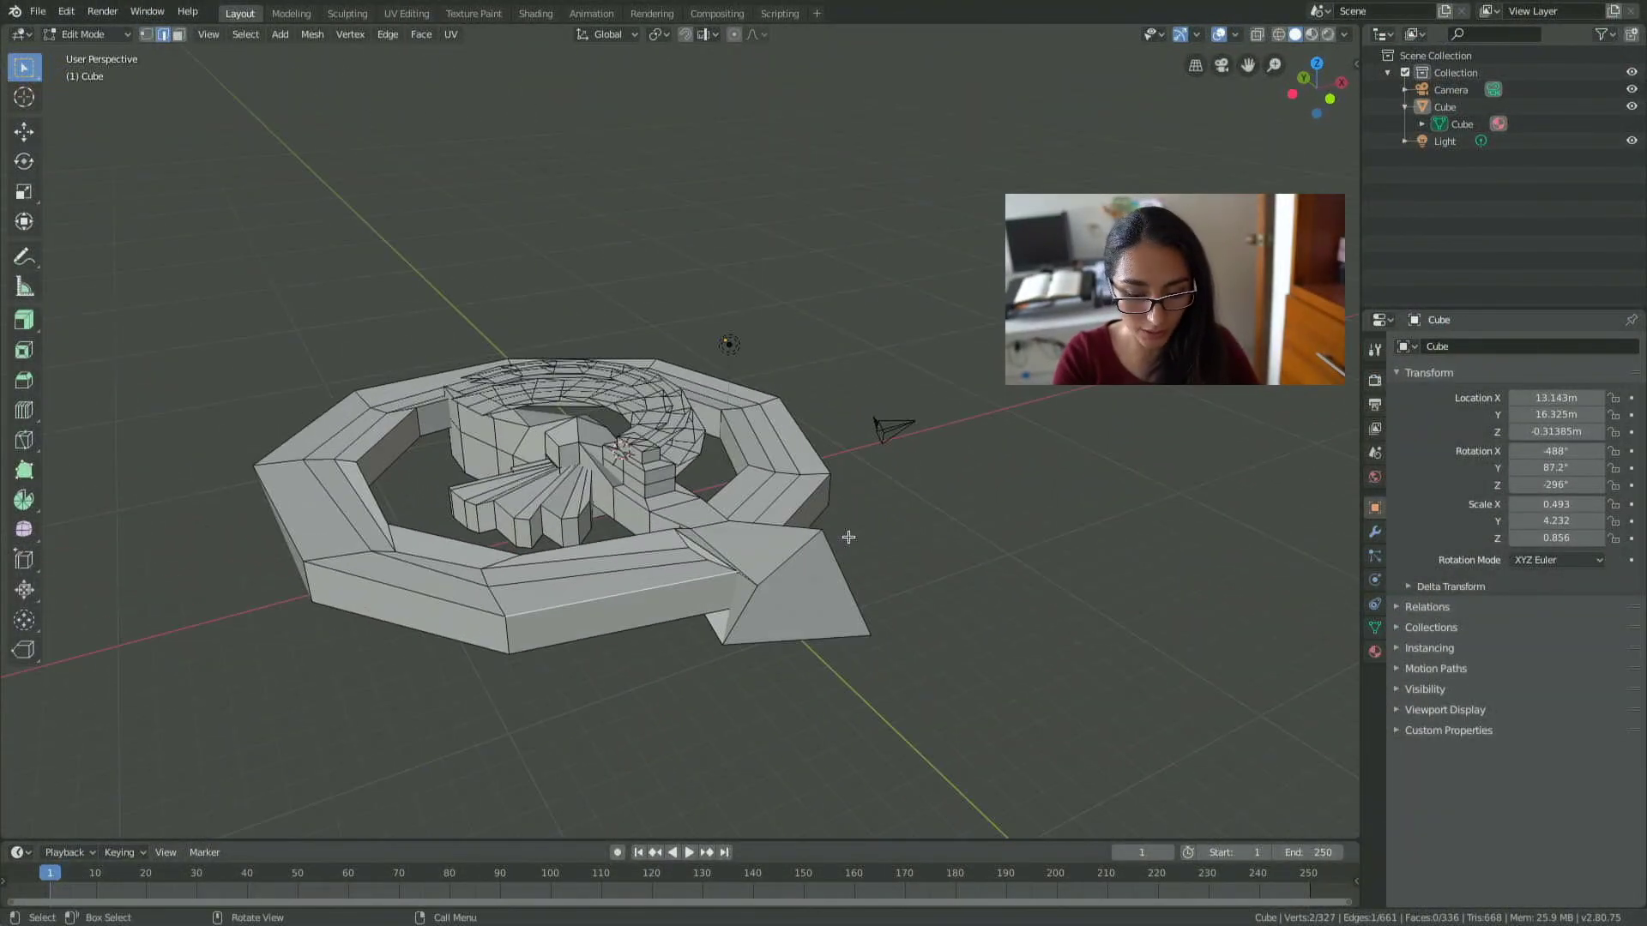
pyautogui.press('KP_0')
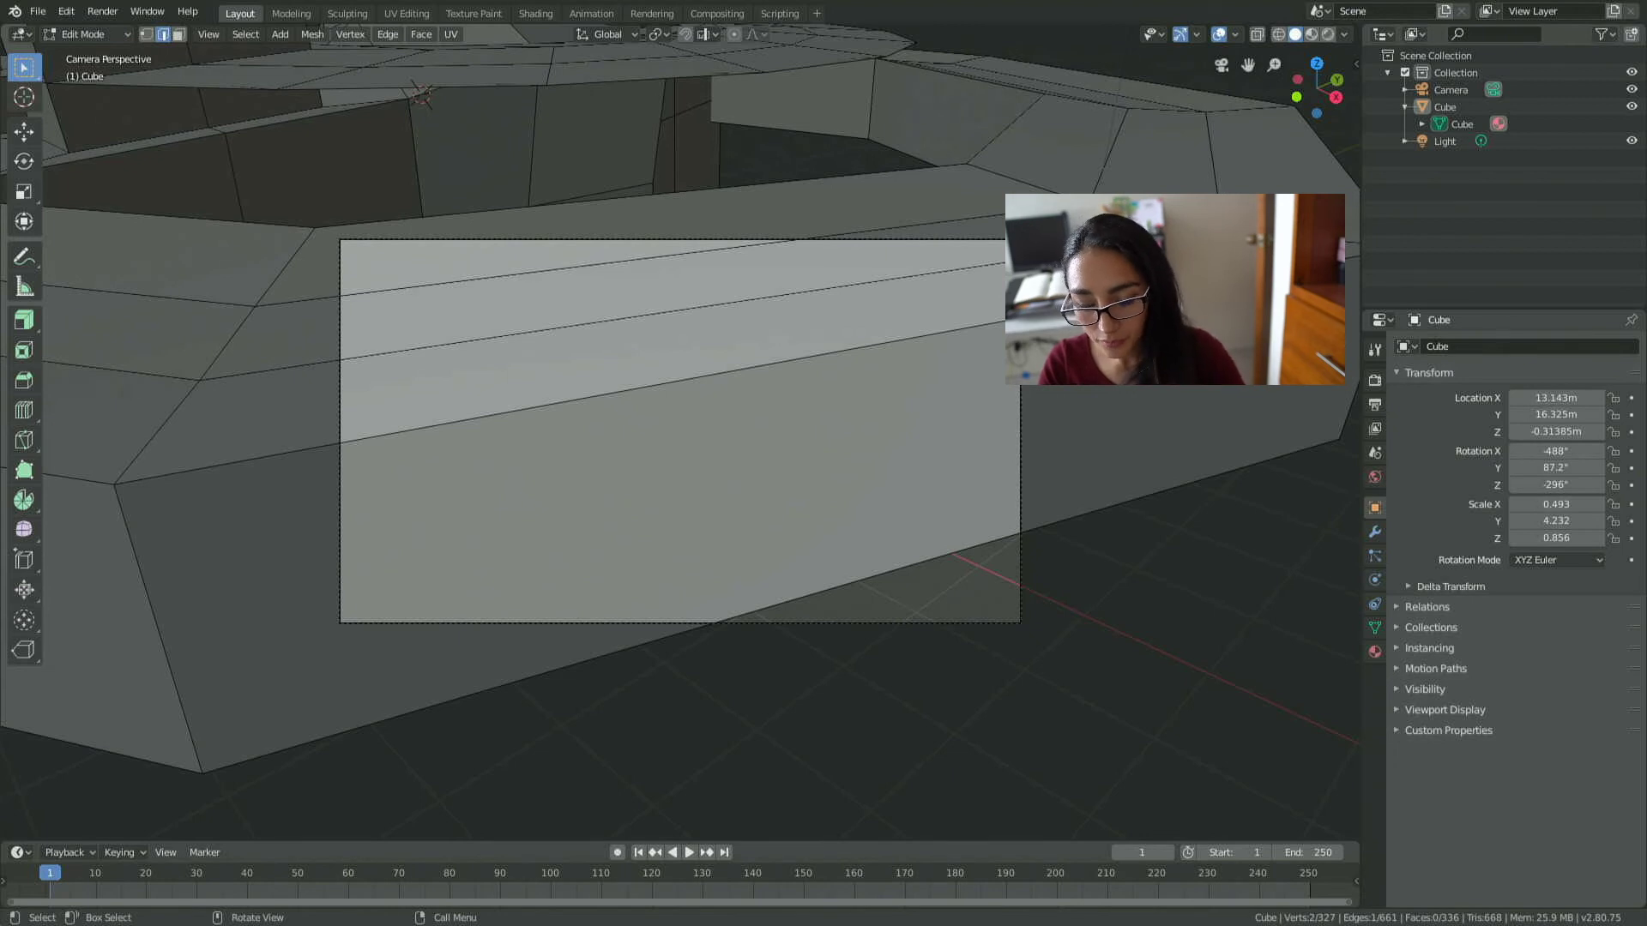
# Show the Eevee render settings, return the arena to Object Mode, and select the camera.
pyautogui.click(1375, 382)
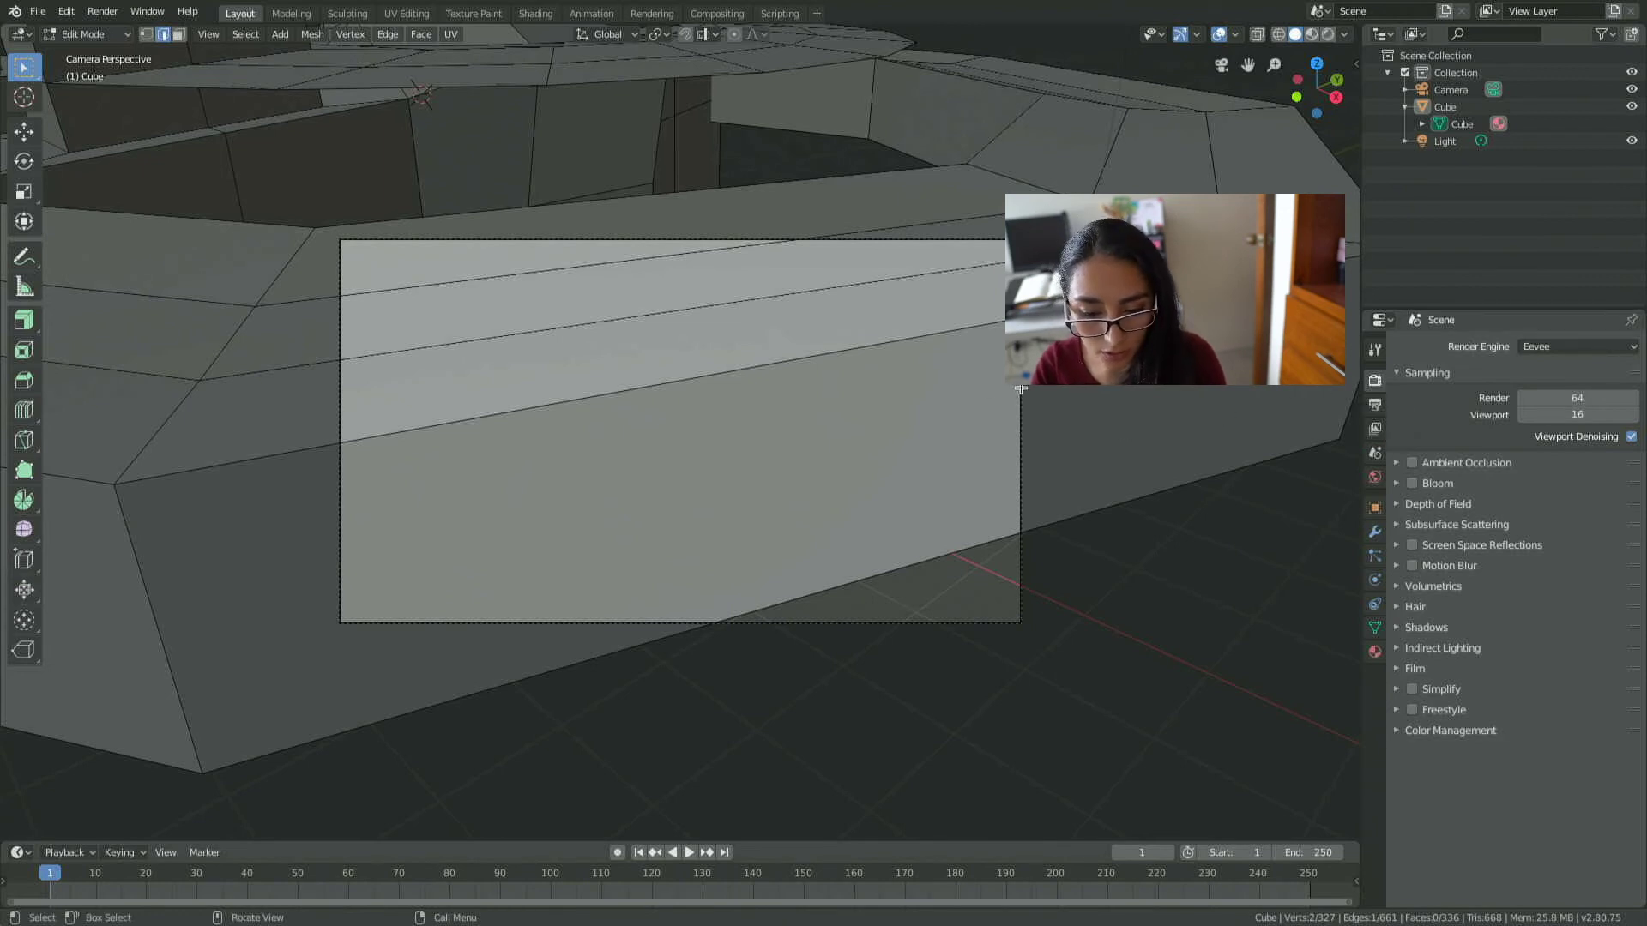
pyautogui.click(78, 34)
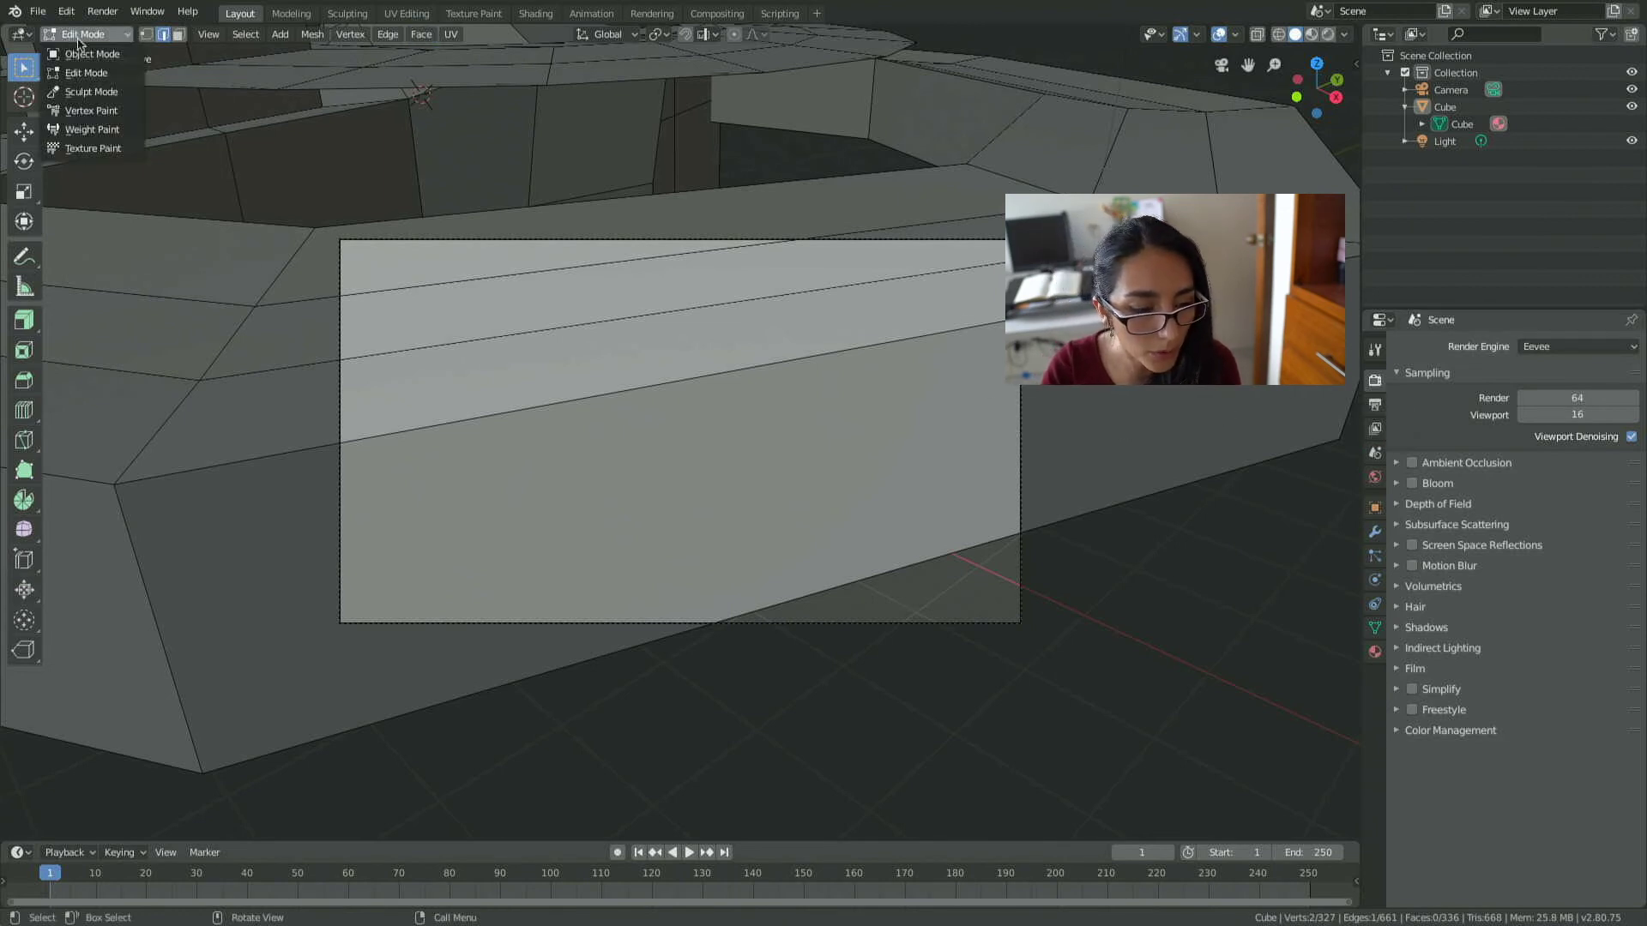
pyautogui.click(110, 57)
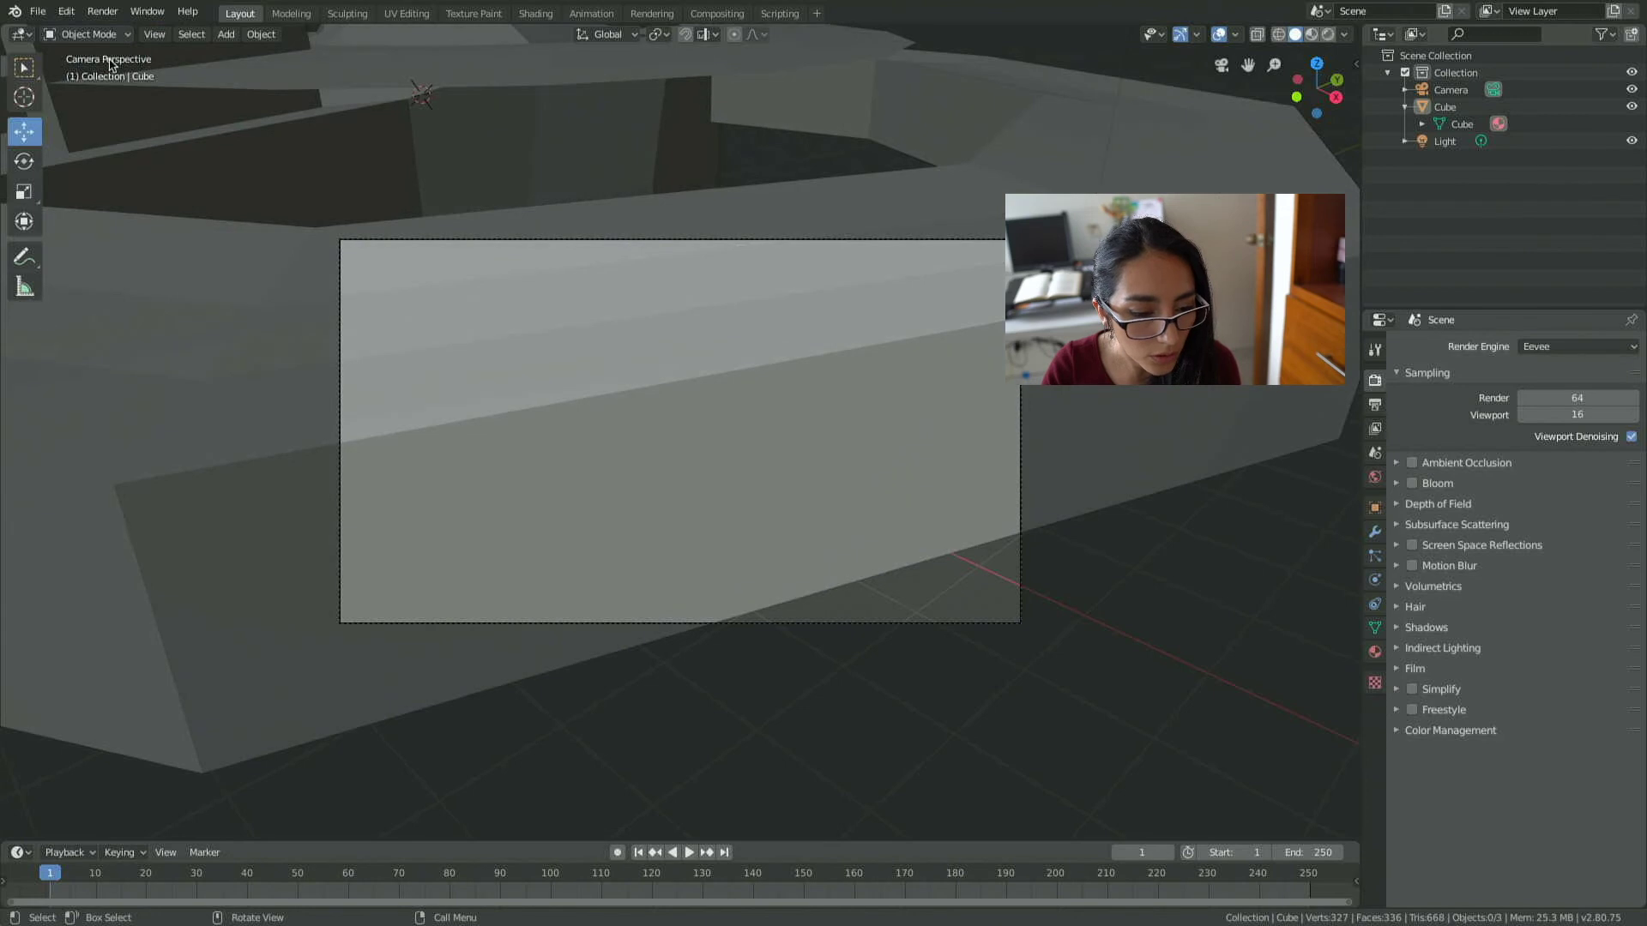
pyautogui.rightClick(1025, 483)
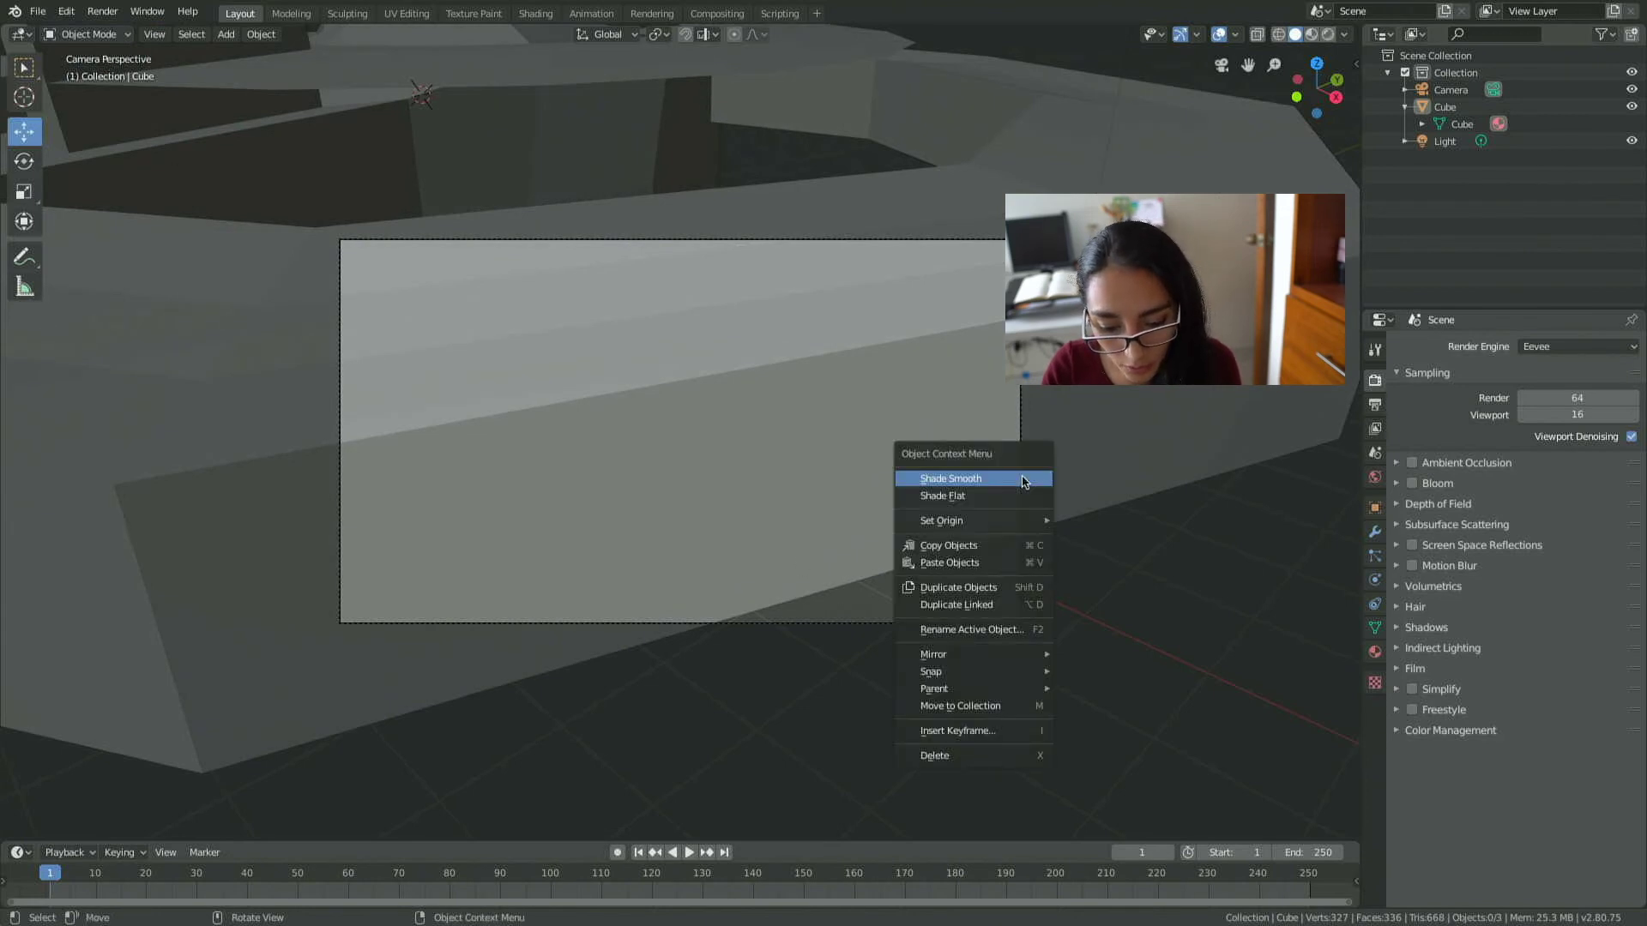
pyautogui.press('Escape')
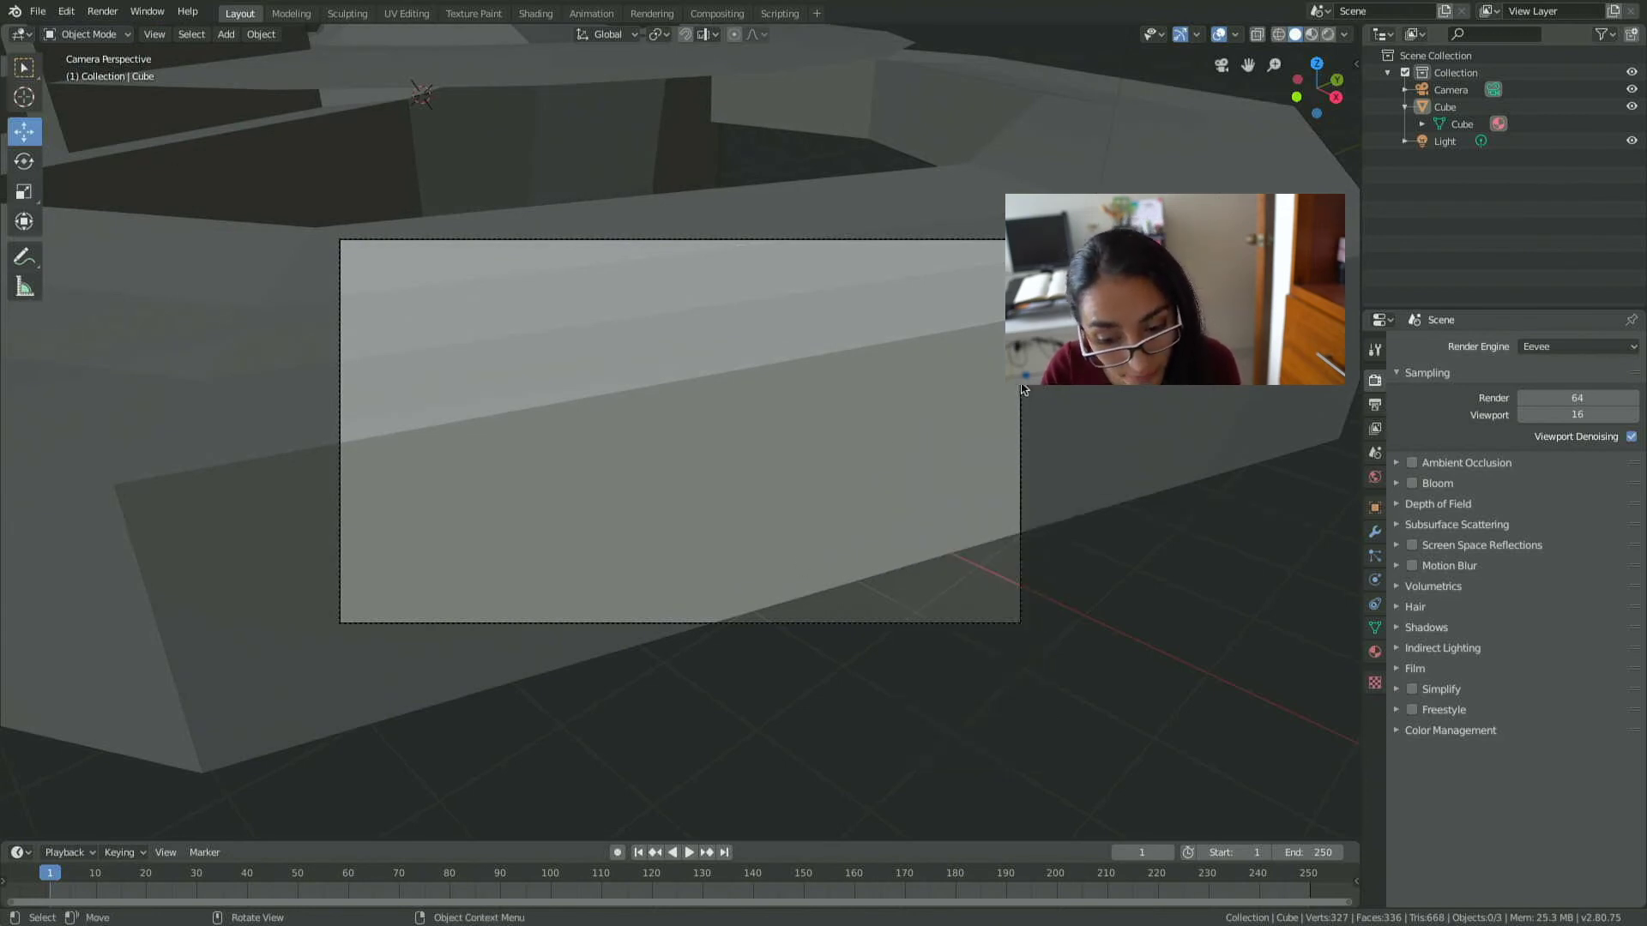
pyautogui.click(1021, 390)
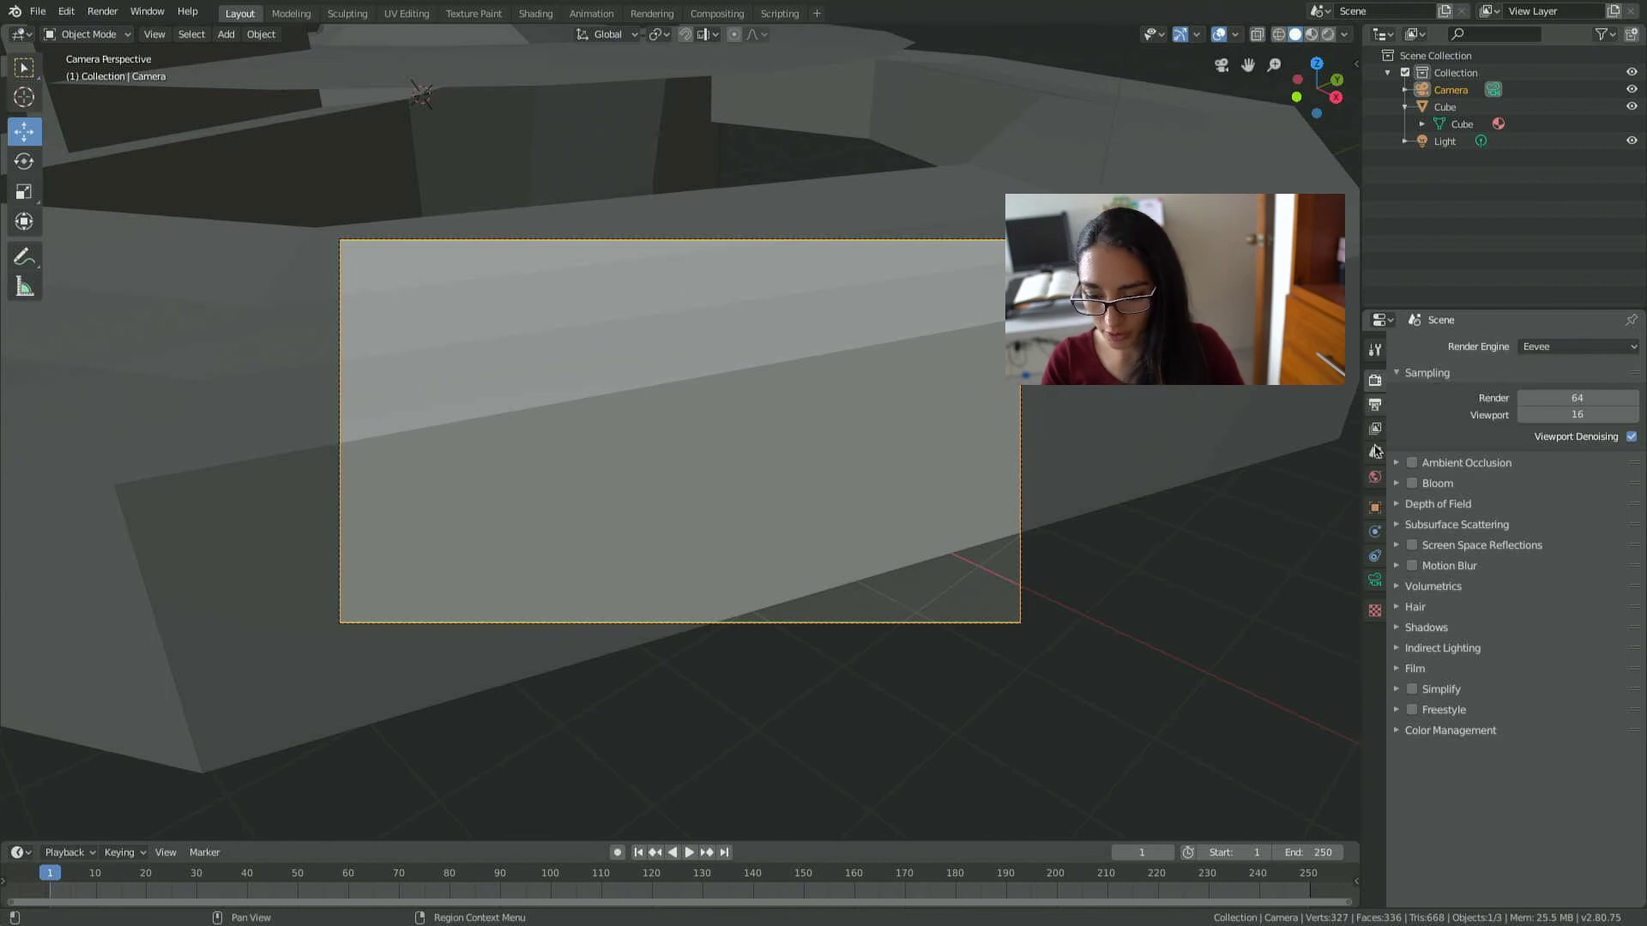
# Lower the camera's focal length from 50mm to 8mm, rotate it slightly, and start moving it.
pyautogui.click(1375, 582)
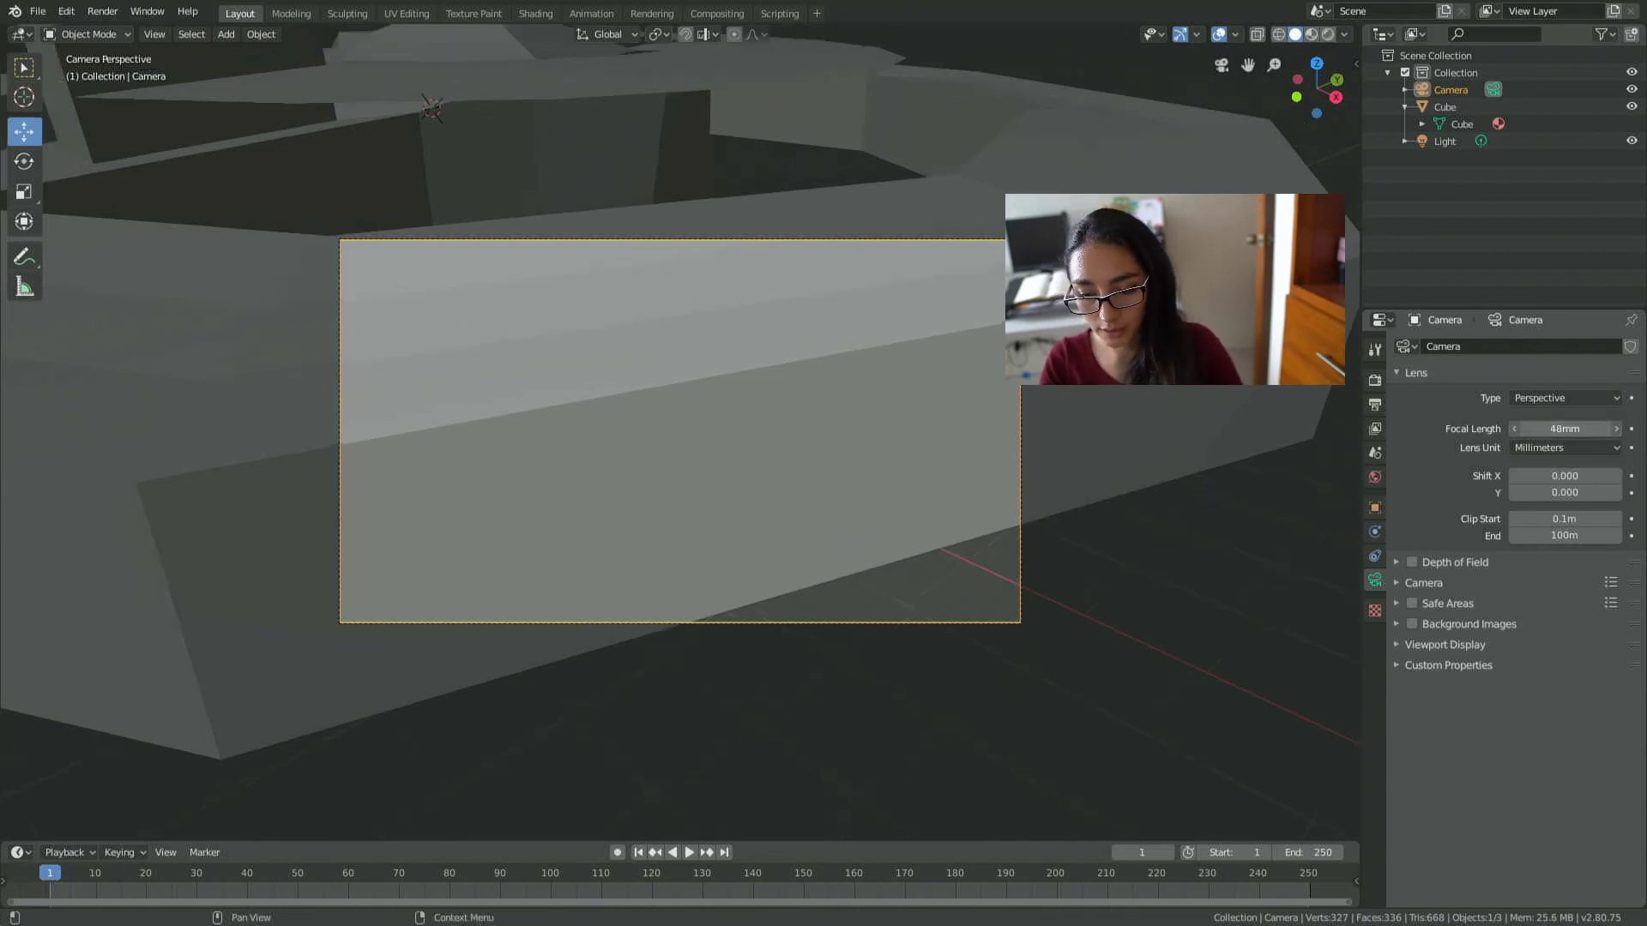
pyautogui.moveTo(1564, 428); pyautogui.dragTo(1459, 428)
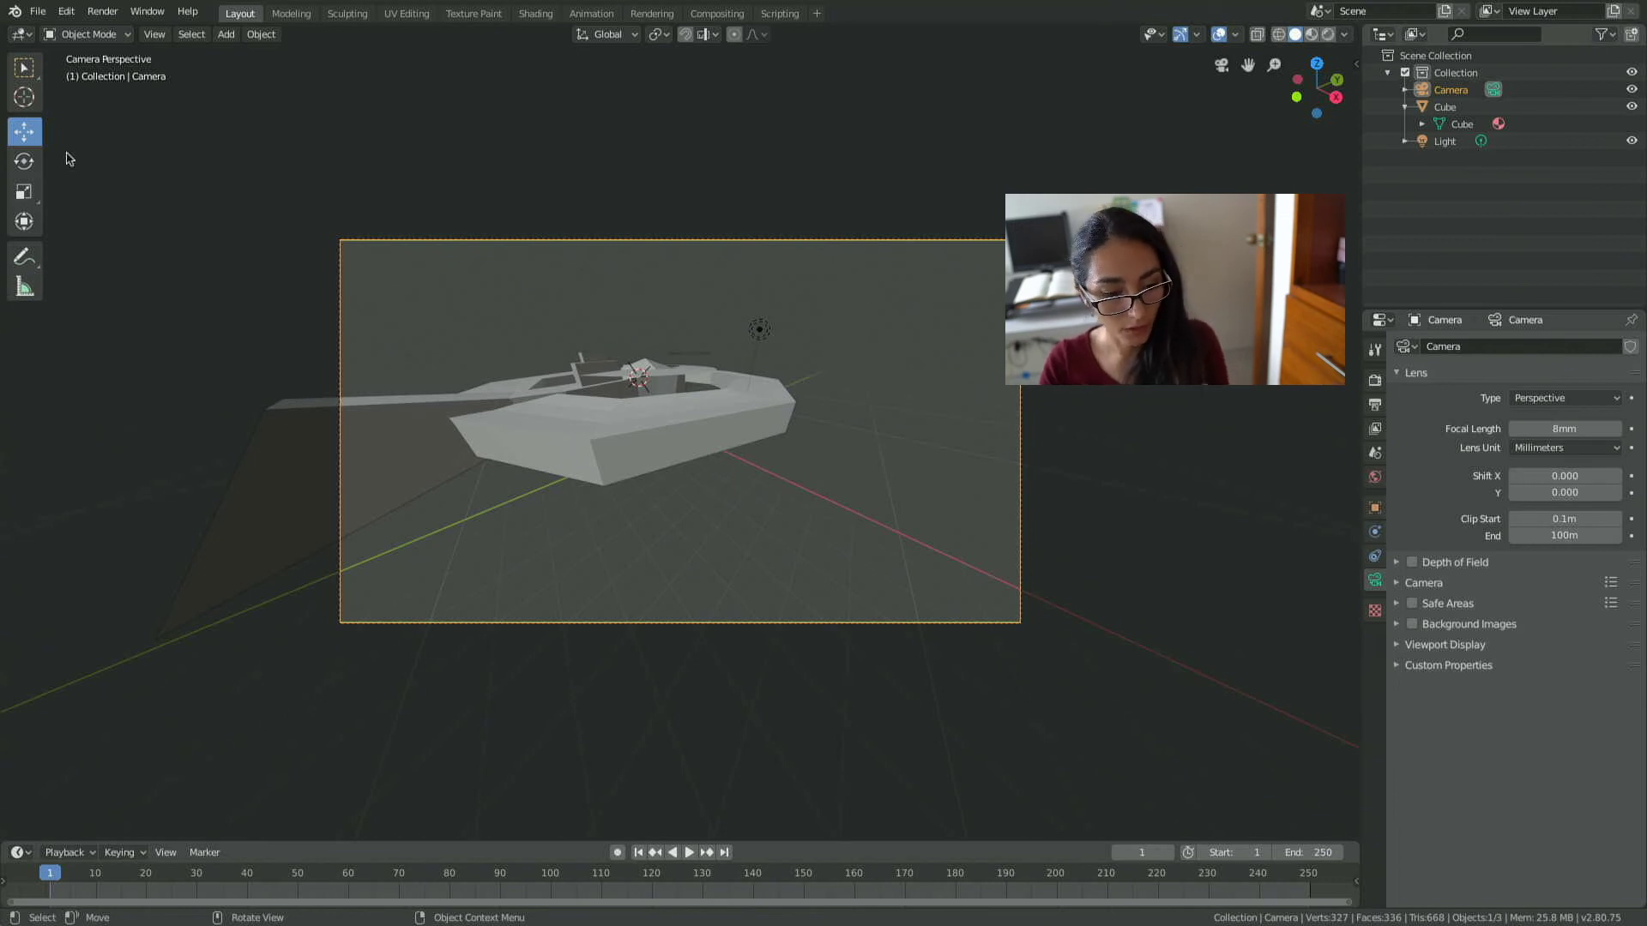
pyautogui.click(26, 163)
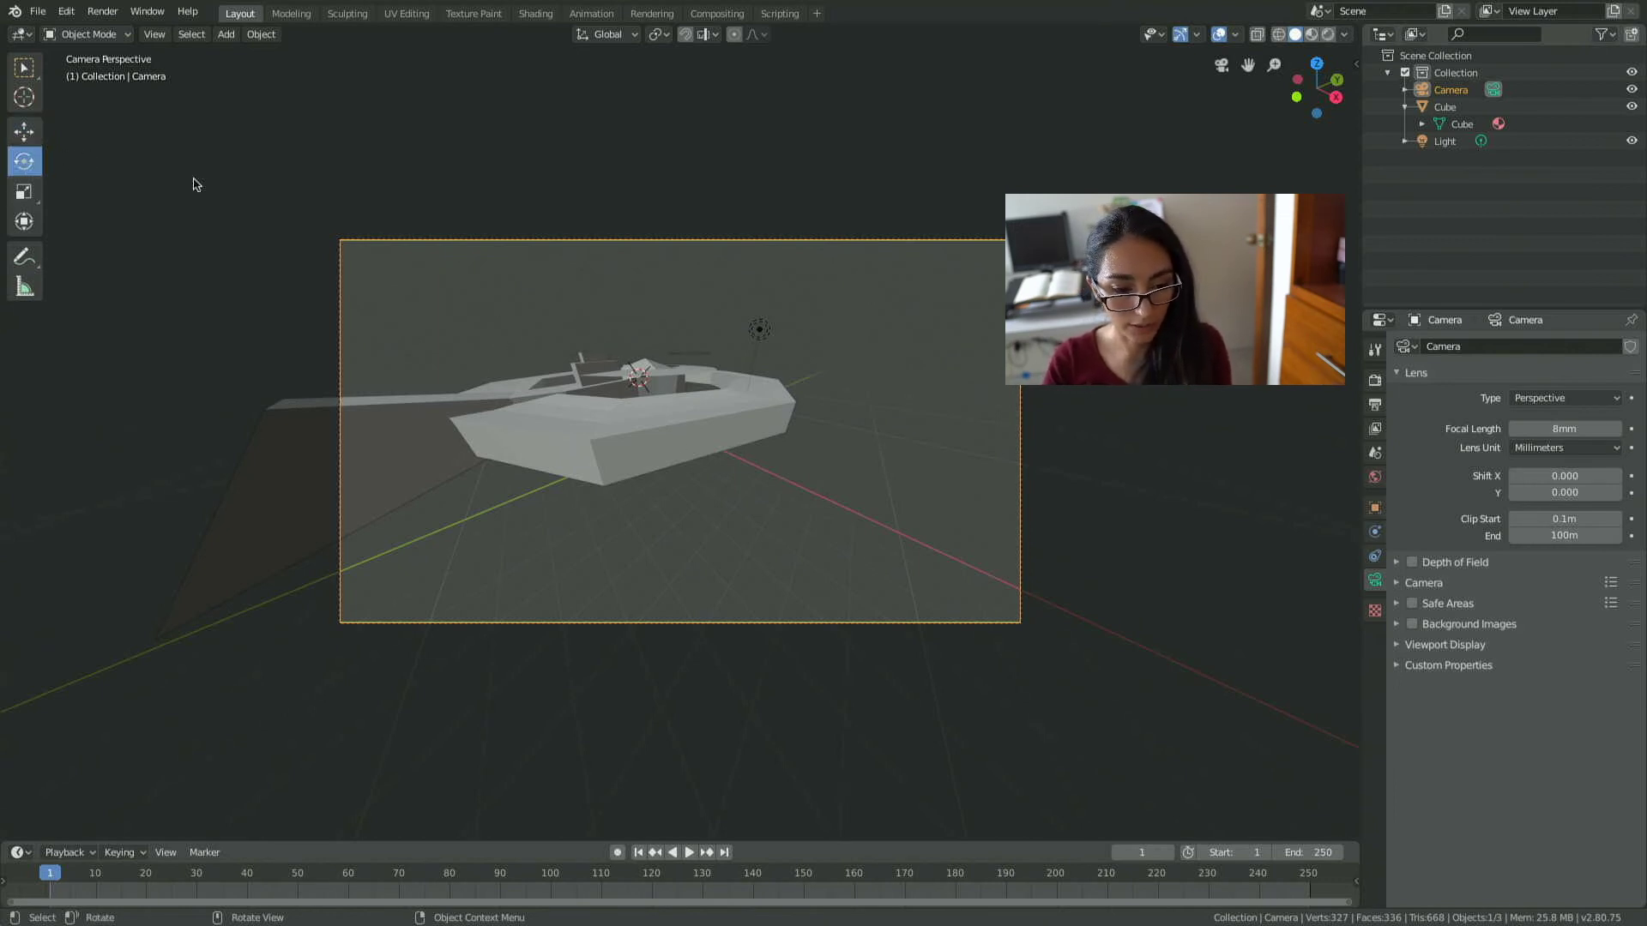
pyautogui.moveTo(613, 255); pyautogui.dragTo(621, 225)
pyautogui.click(26, 135)
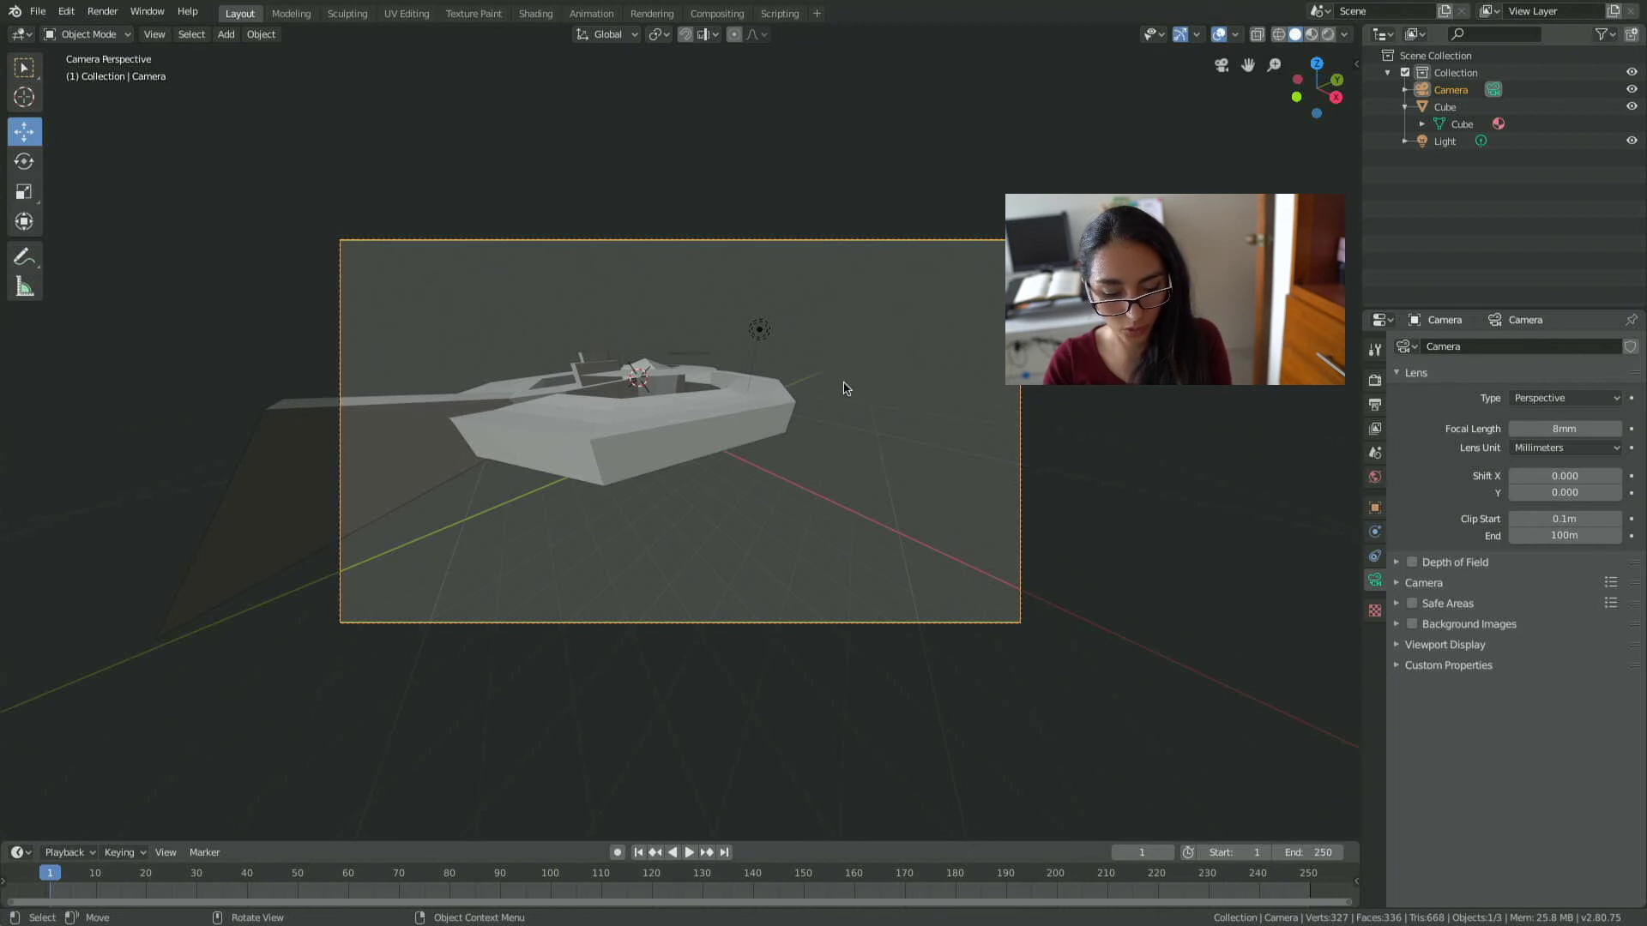
pyautogui.press('g')
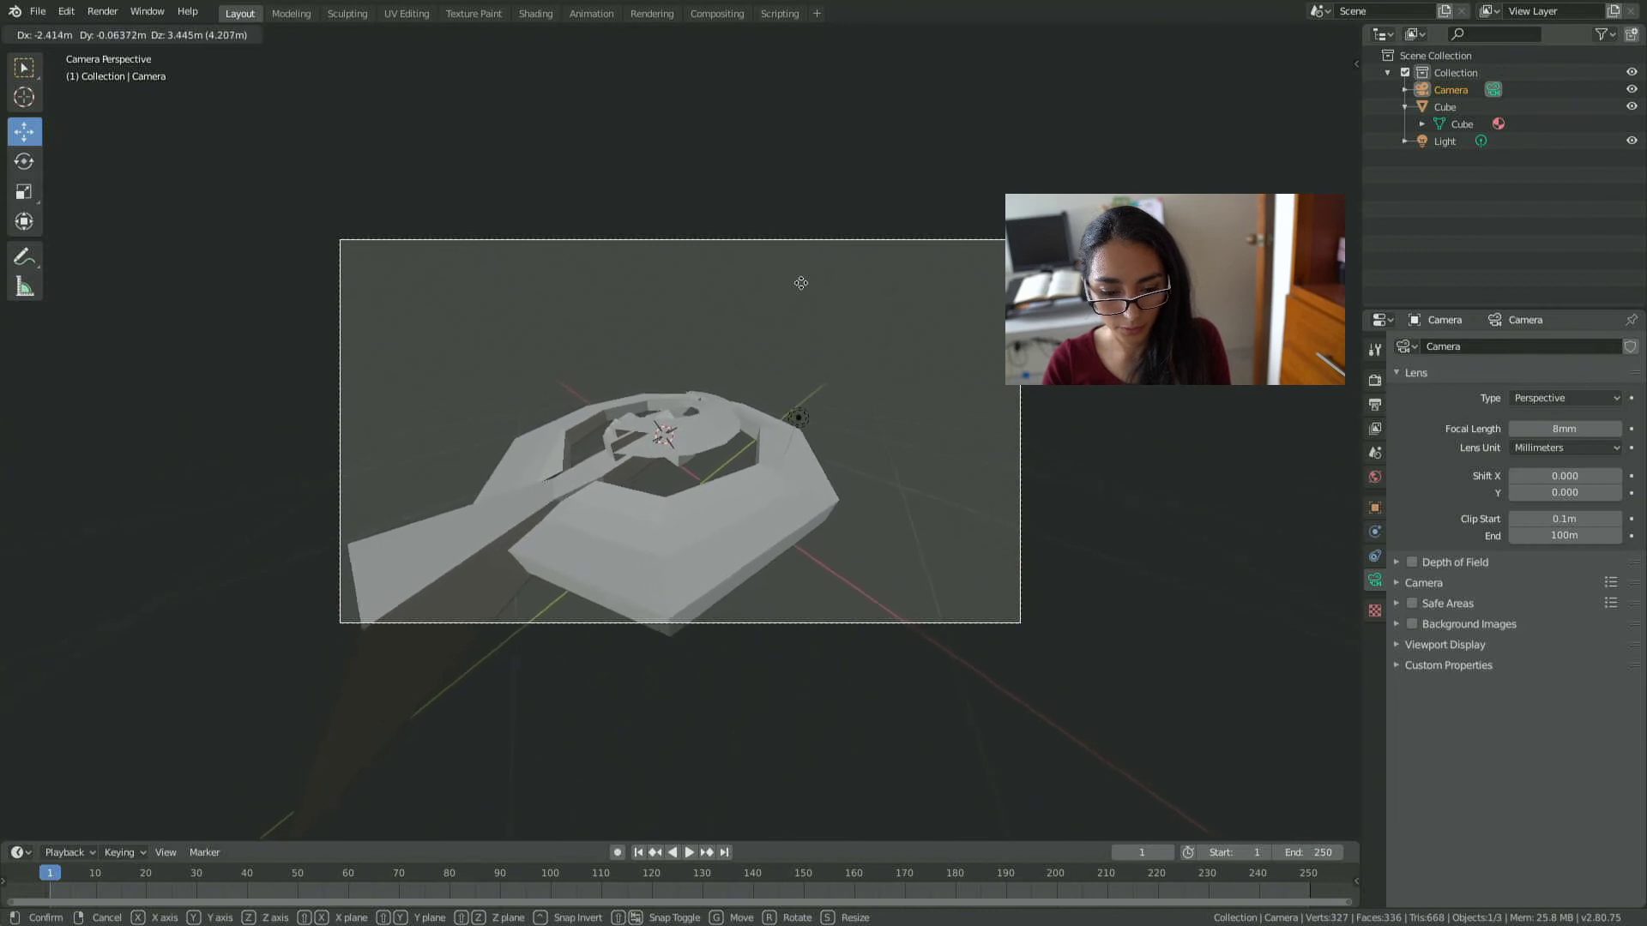
# Place the camera, then rotate it about Z and tilt it about Y.
pyautogui.click(802, 275)
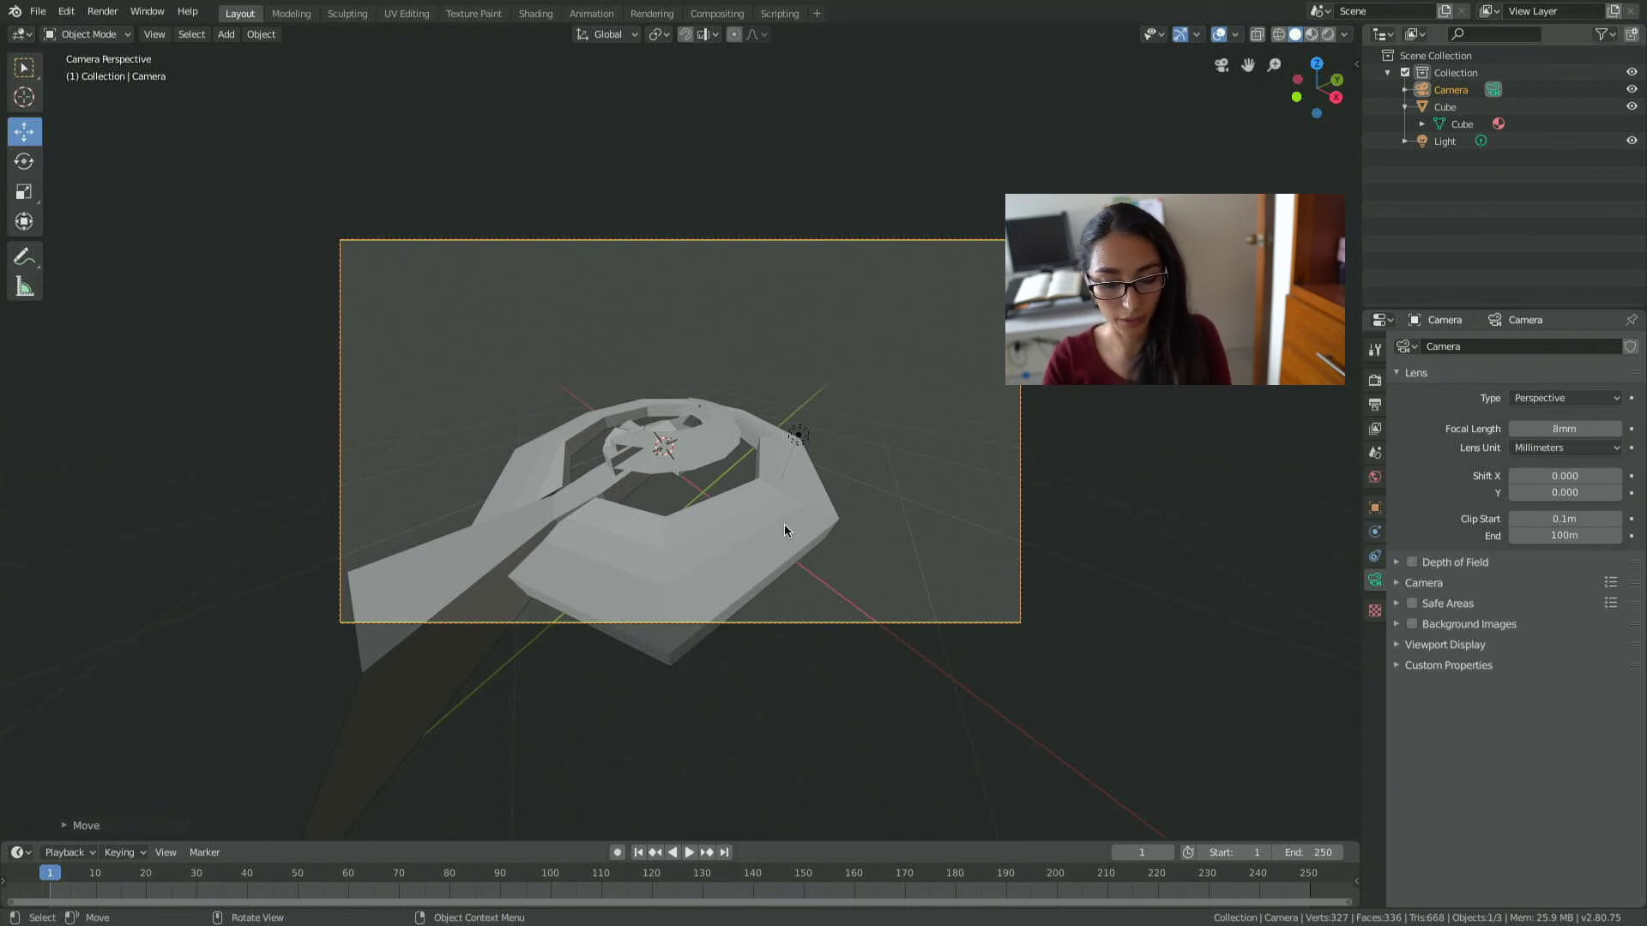
pyautogui.press('r')
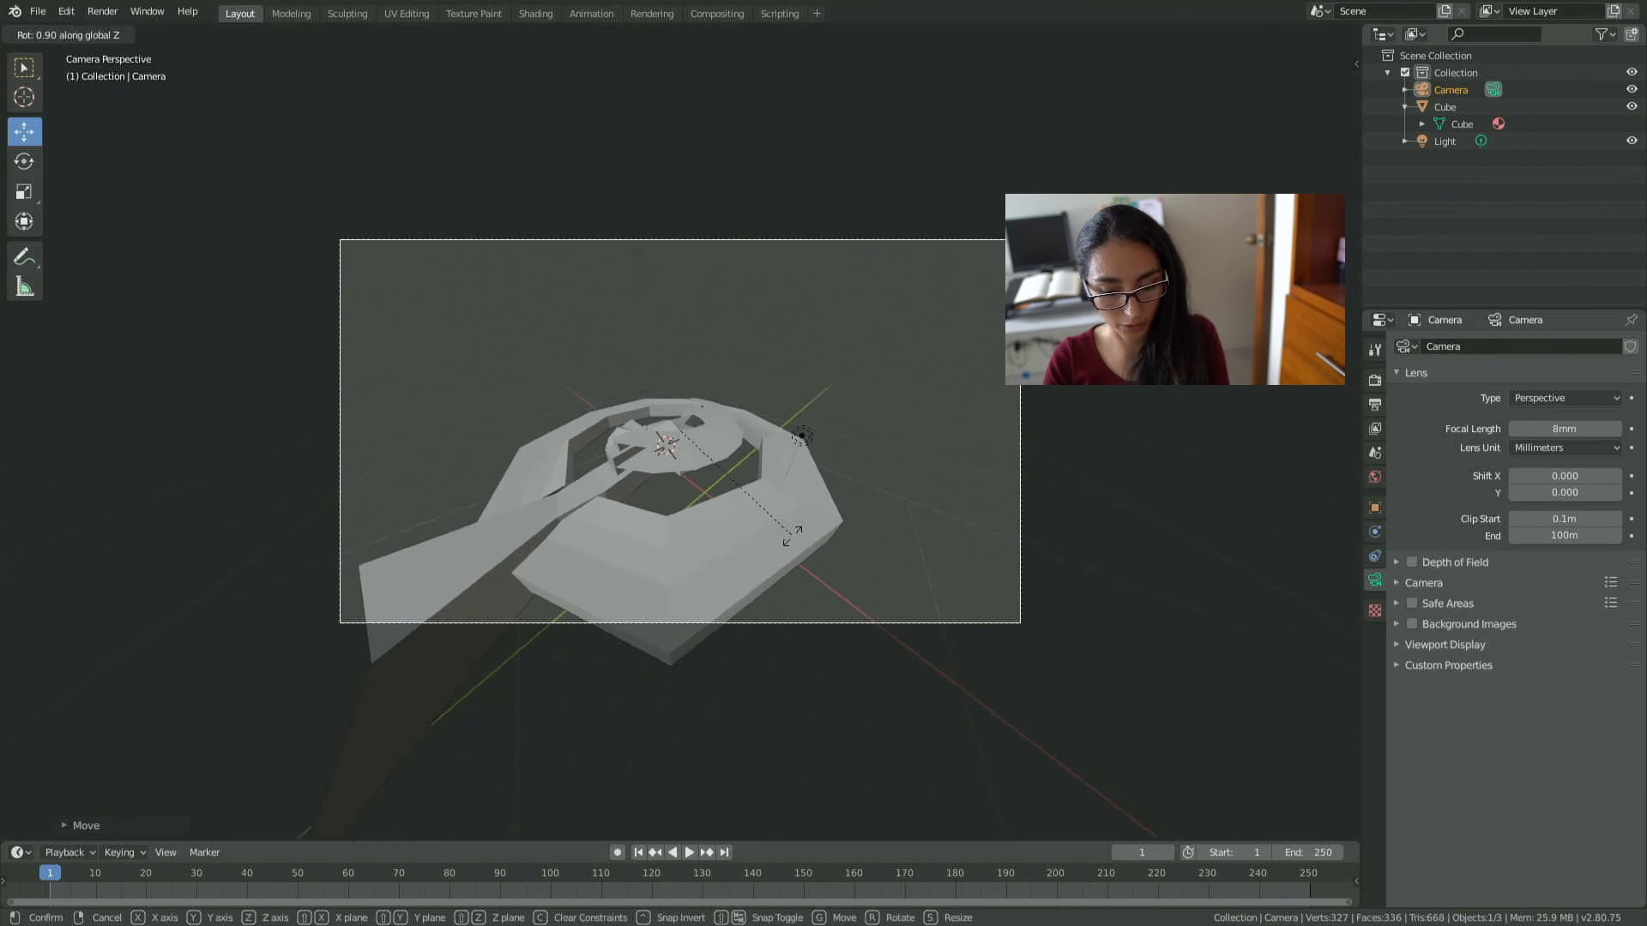
pyautogui.press('z')
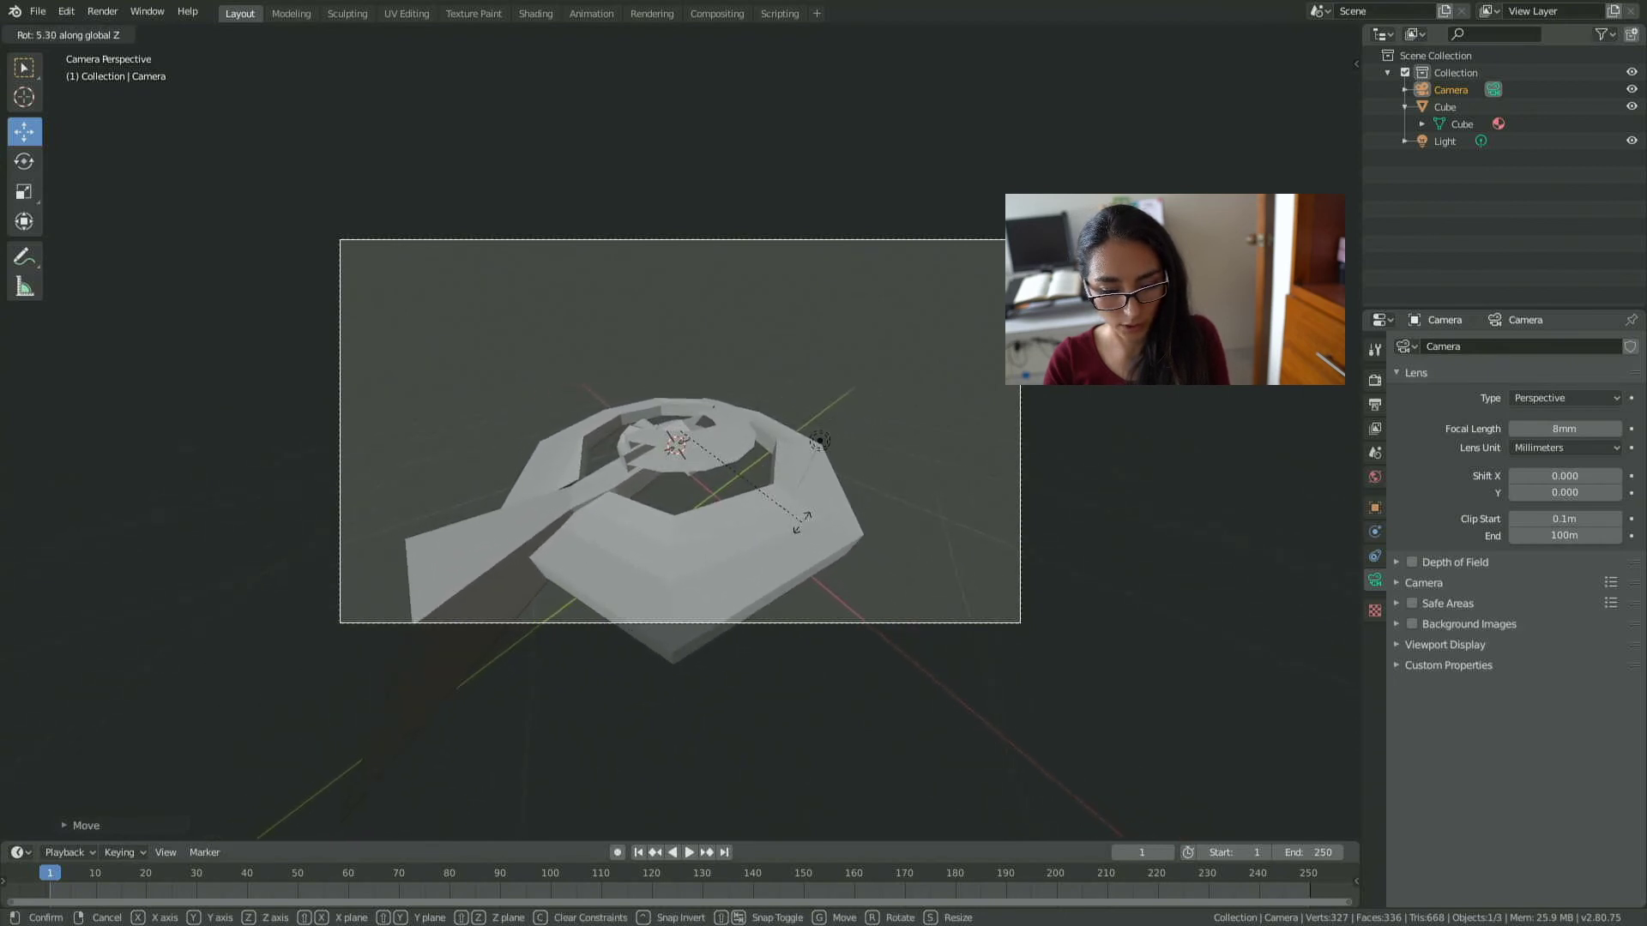
pyautogui.click(803, 521)
pyautogui.press('r')
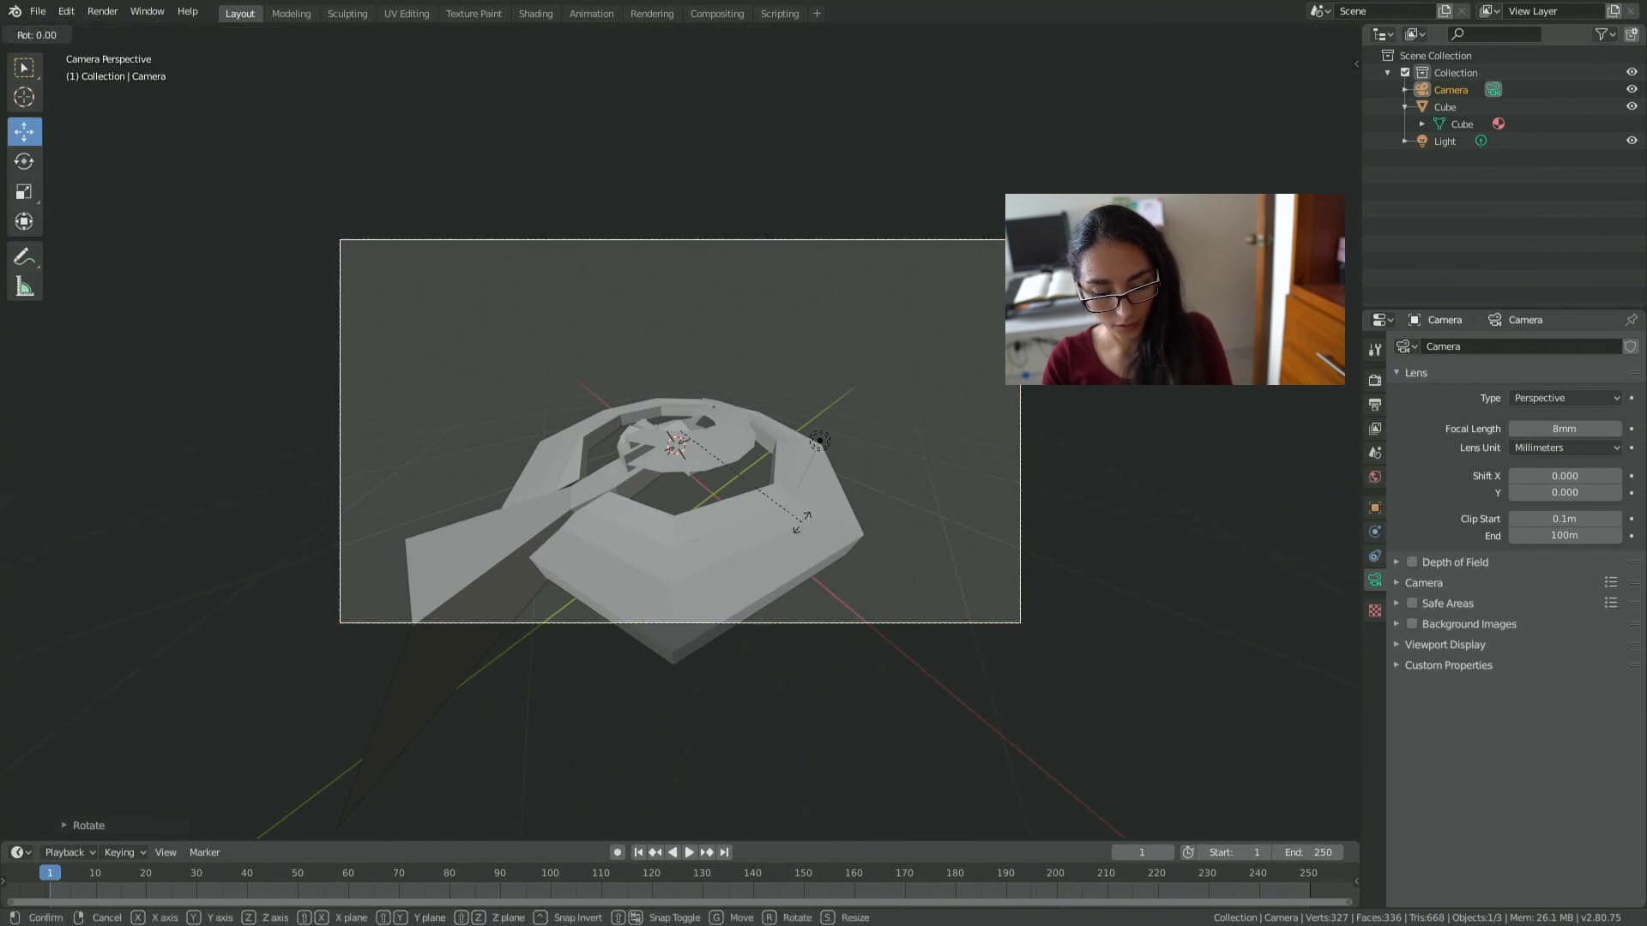
pyautogui.press('x')
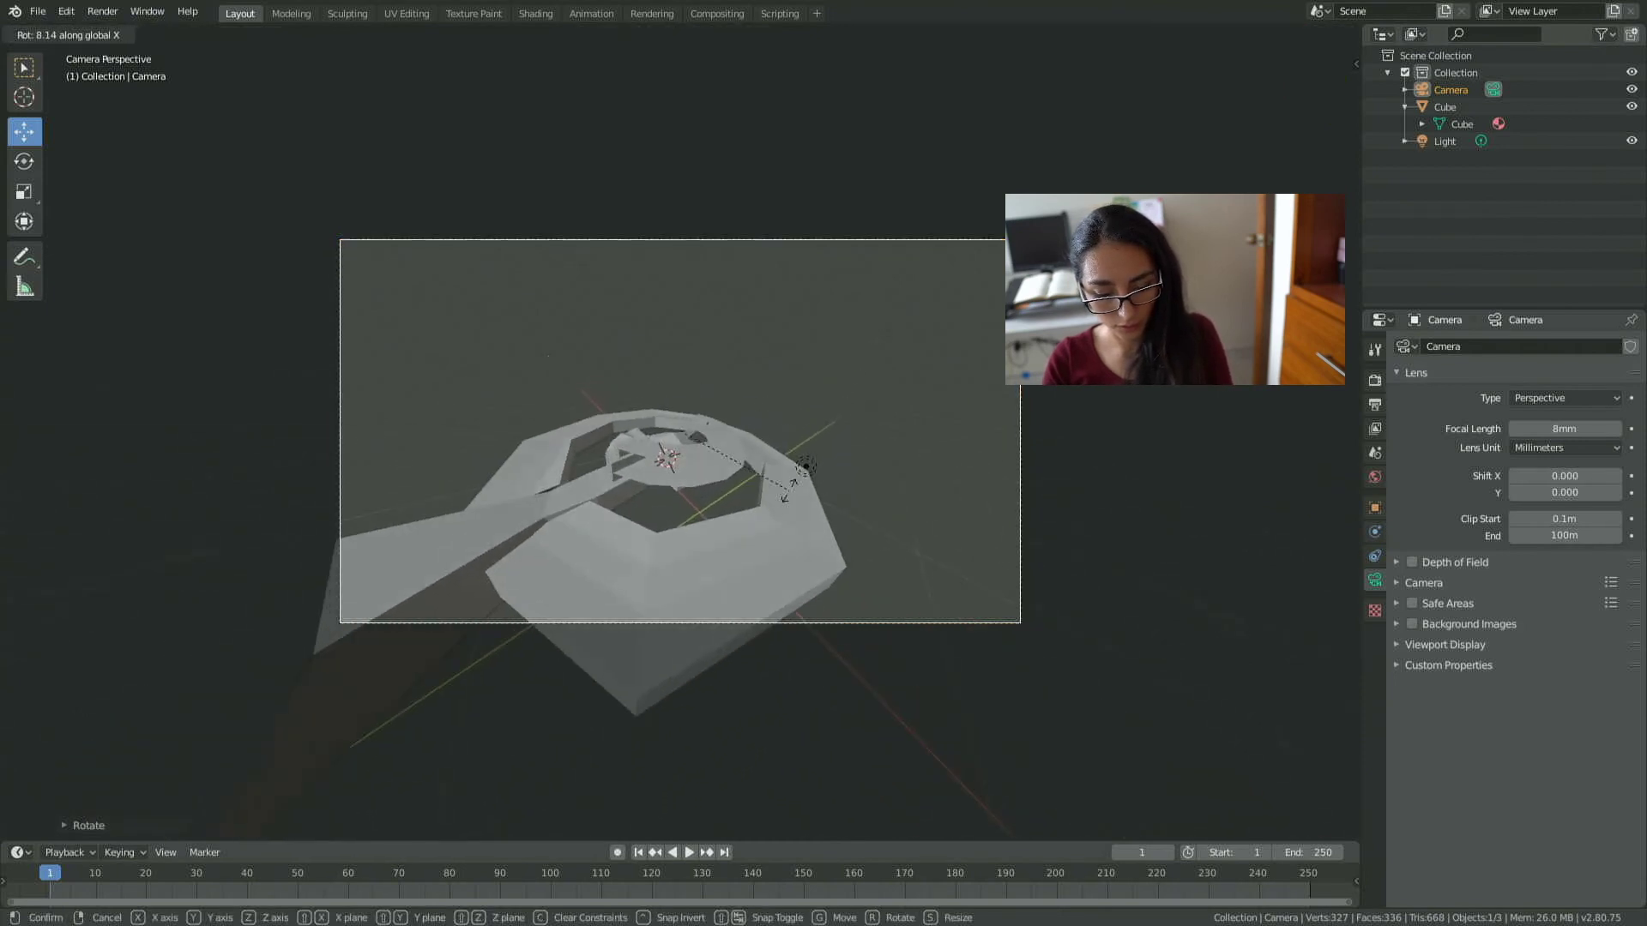
pyautogui.press('y')
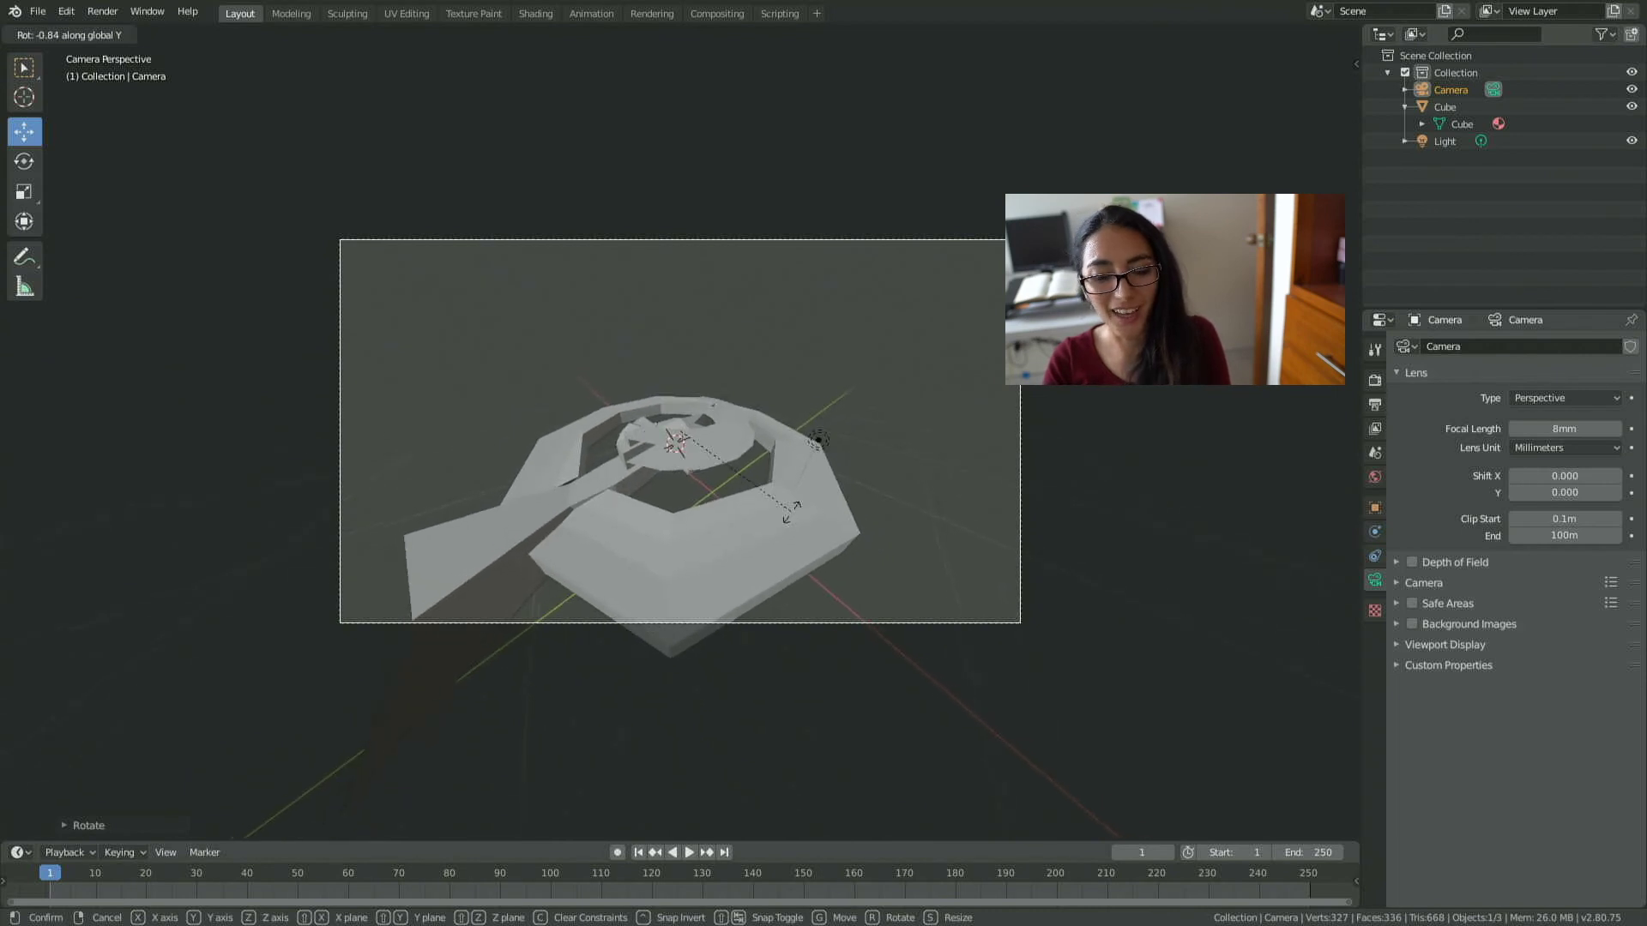
pyautogui.click(790, 511)
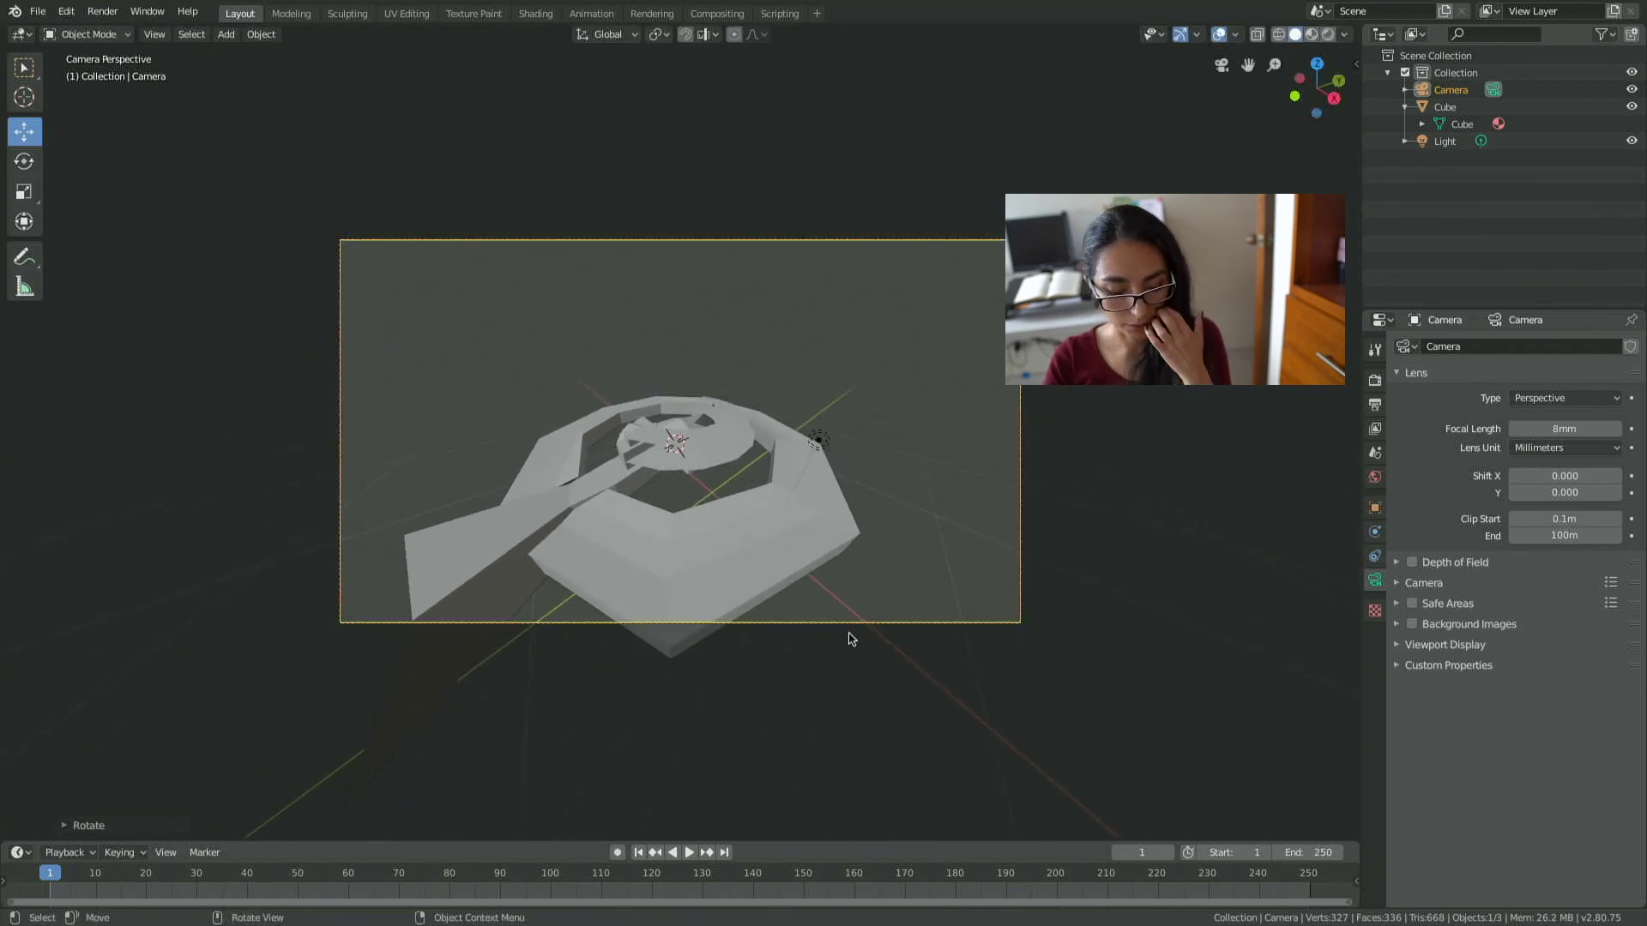
# Reposition the camera to centre the arena in frame, then select the light.
pyautogui.press('g')
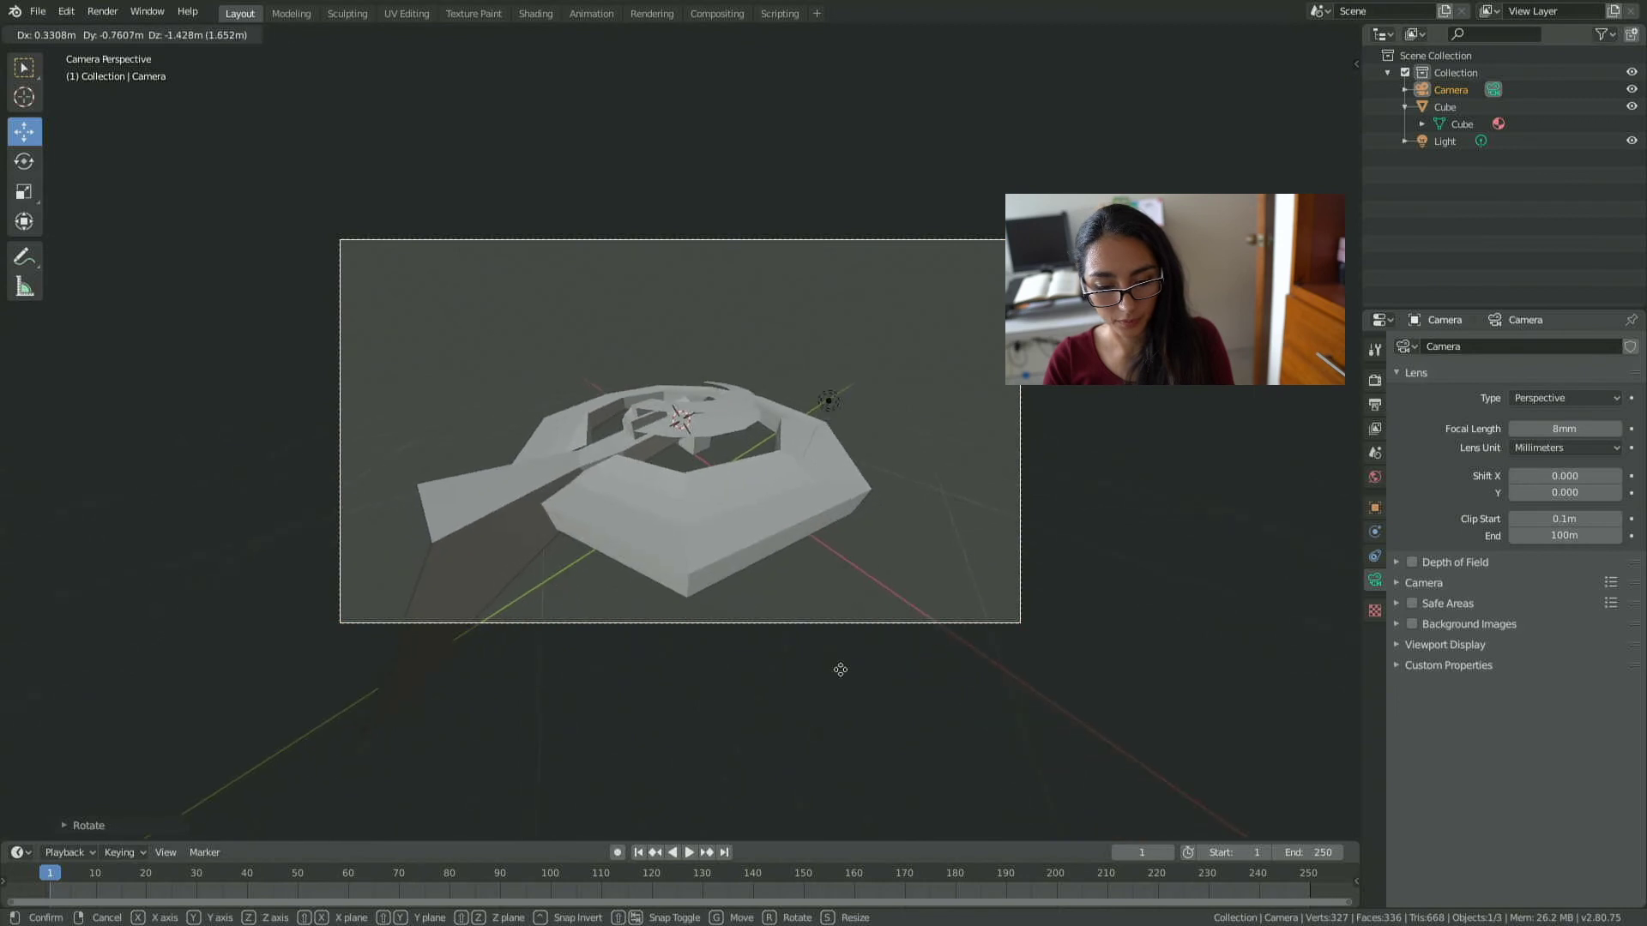
pyautogui.click(842, 671)
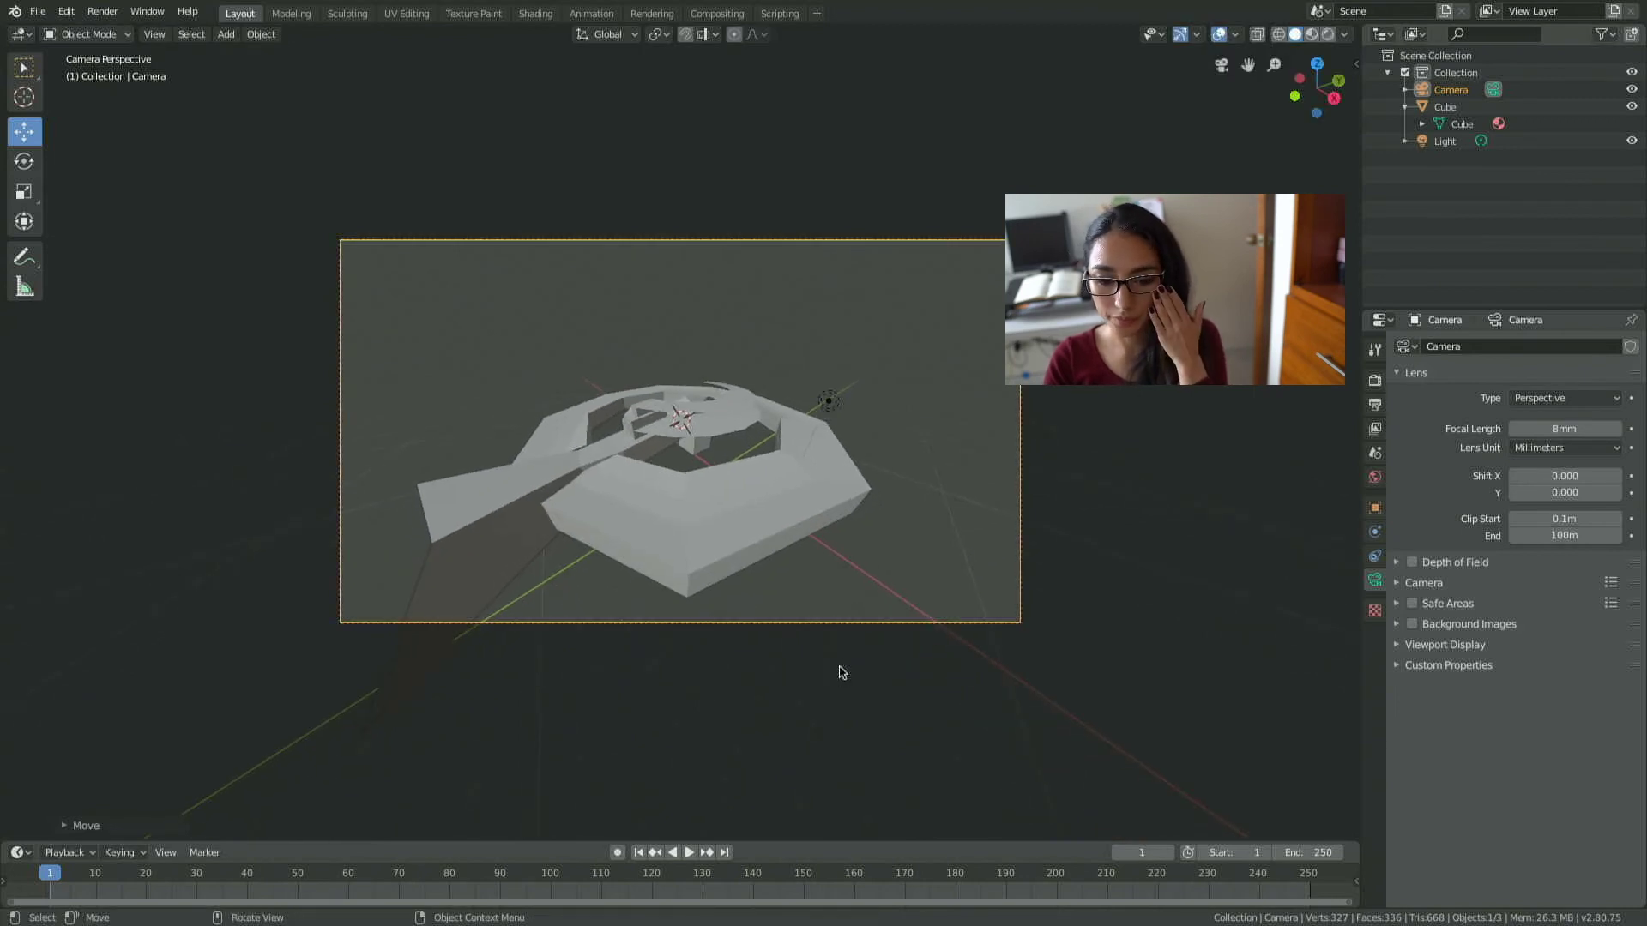
pyautogui.rightClick(831, 401)
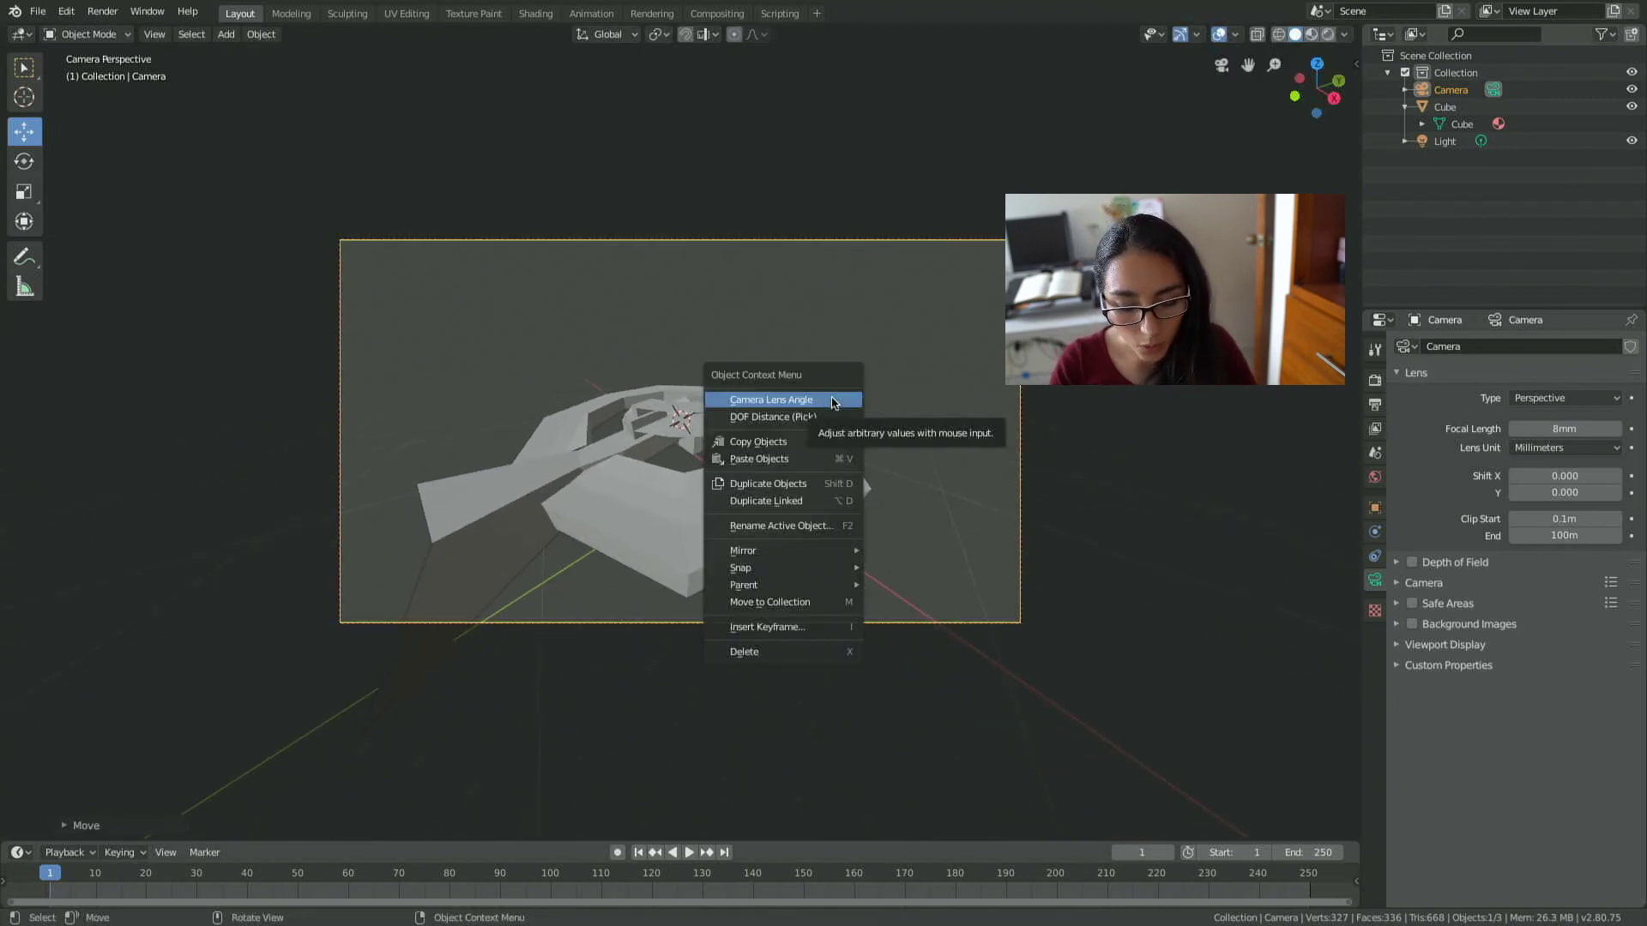
pyautogui.press('Escape')
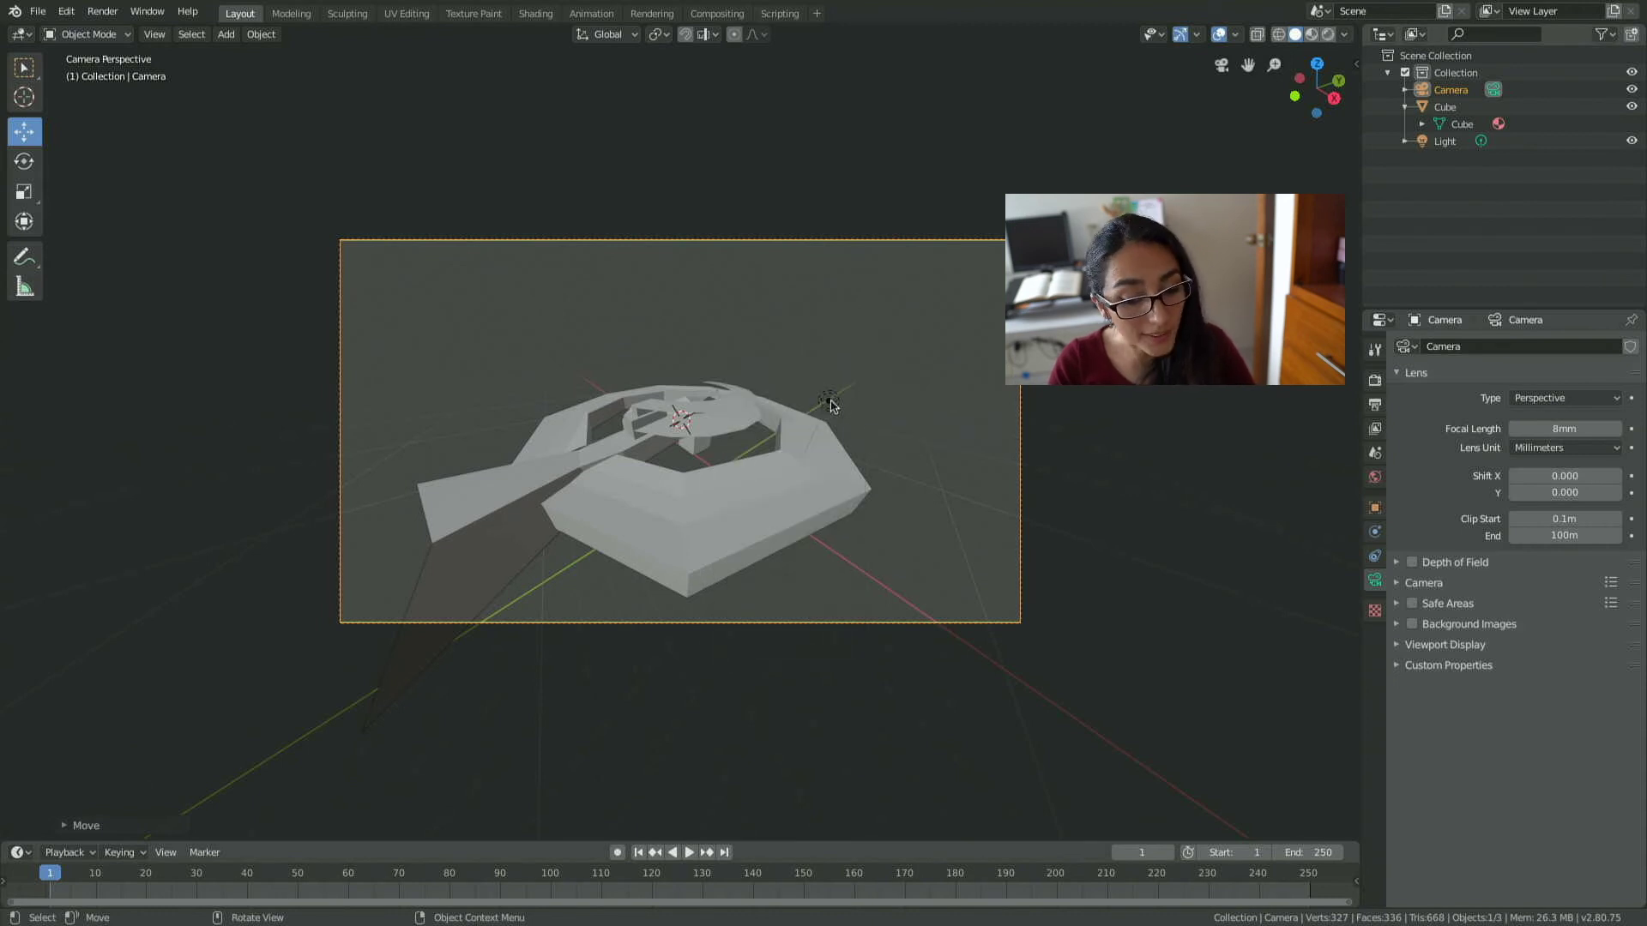
pyautogui.click(830, 403)
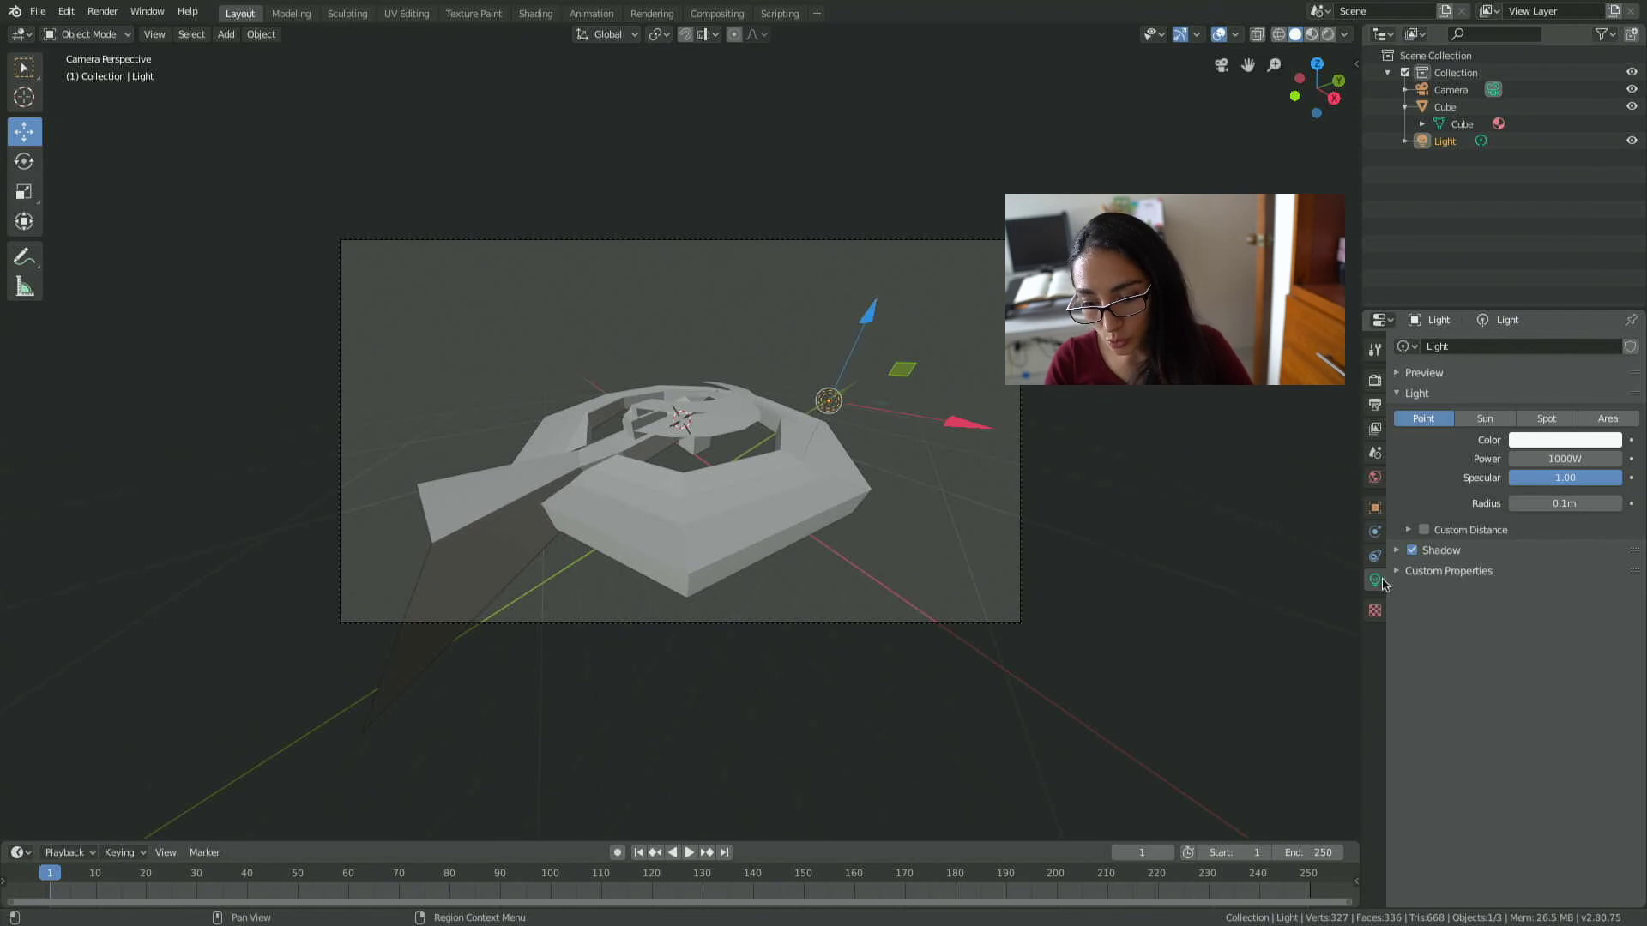
# Change the scene light to a Sun lamp and drag it up along Z above the arena.
pyautogui.click(1488, 420)
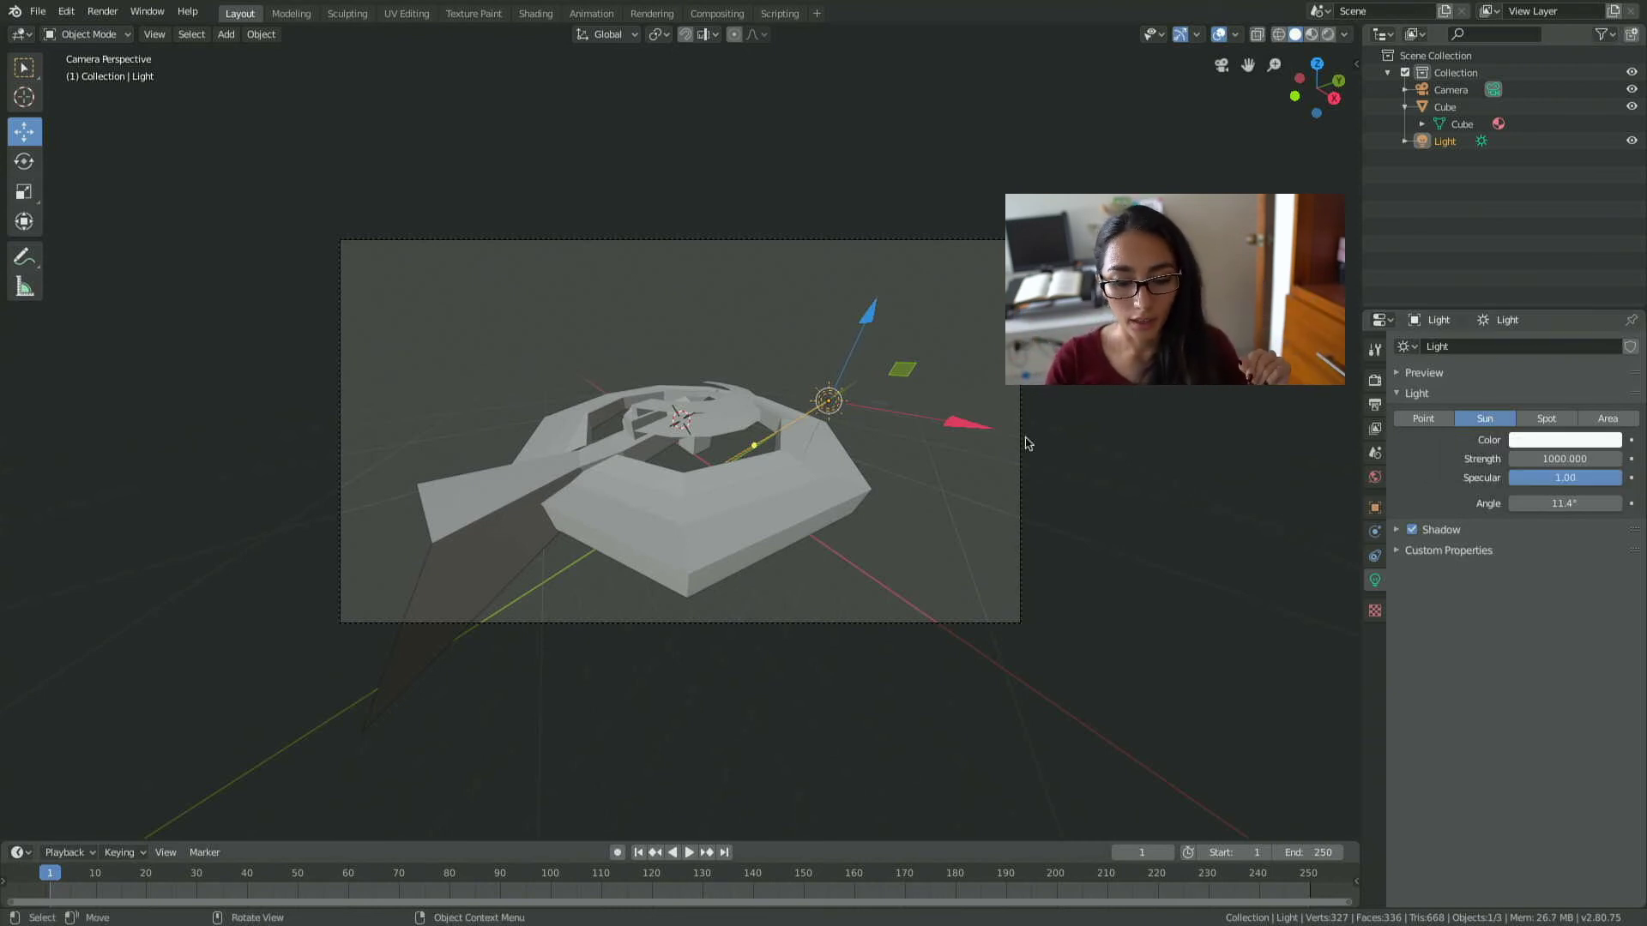
pyautogui.moveTo(866, 323); pyautogui.dragTo(932, 163)
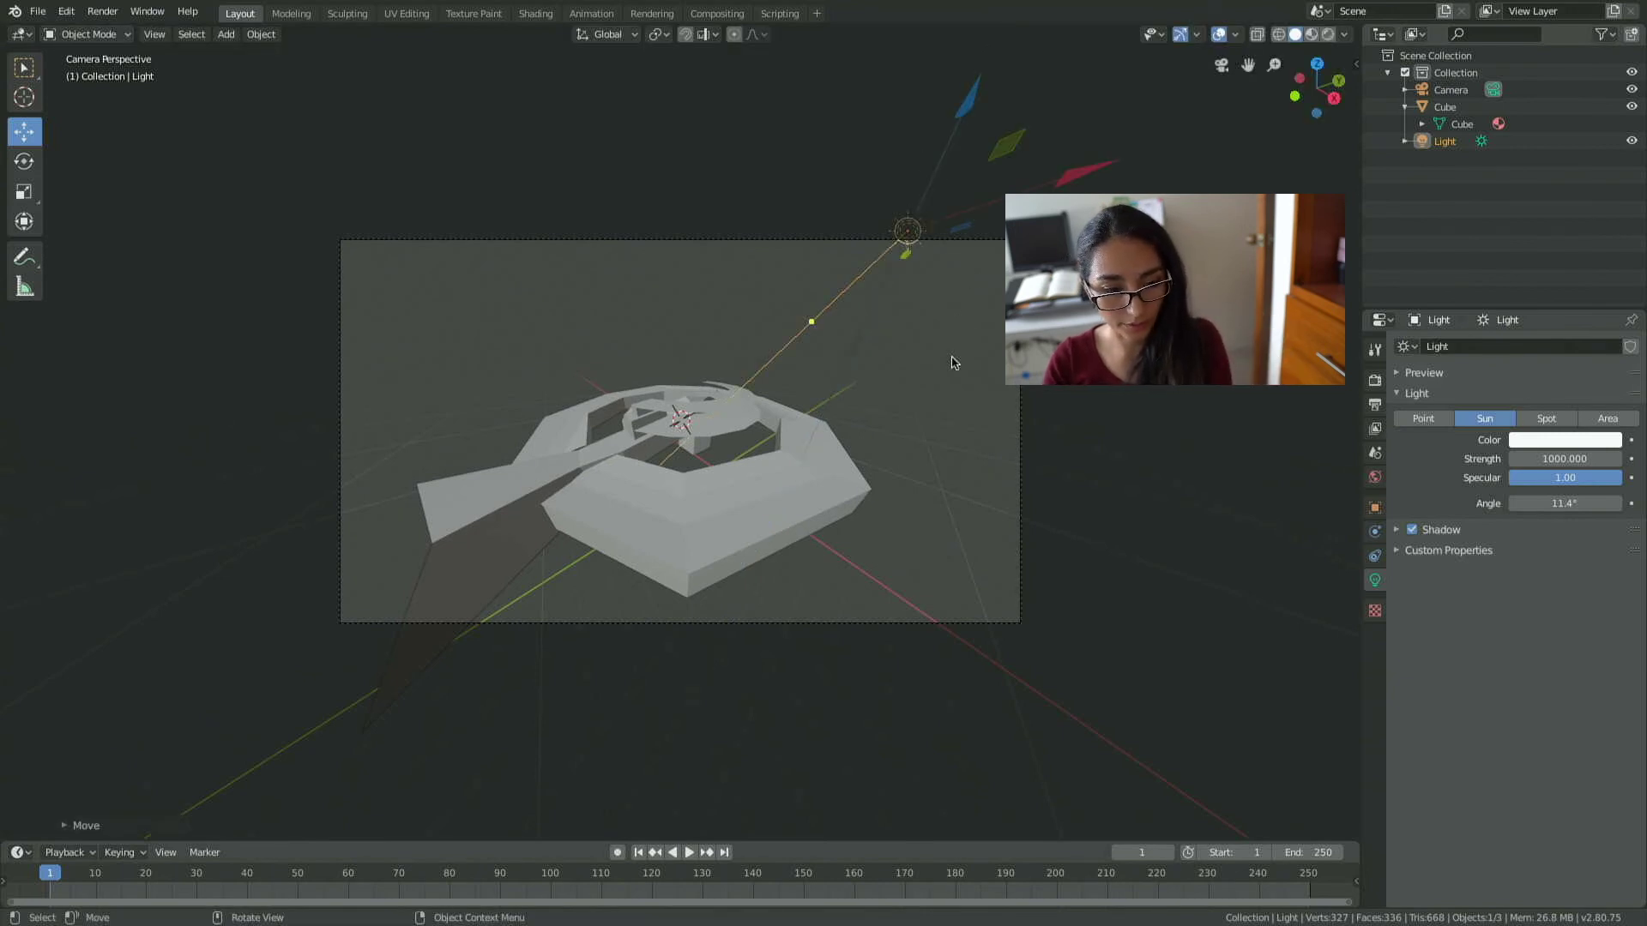
pyautogui.moveTo(957, 365); pyautogui.dragTo(875, 370, button='middle')
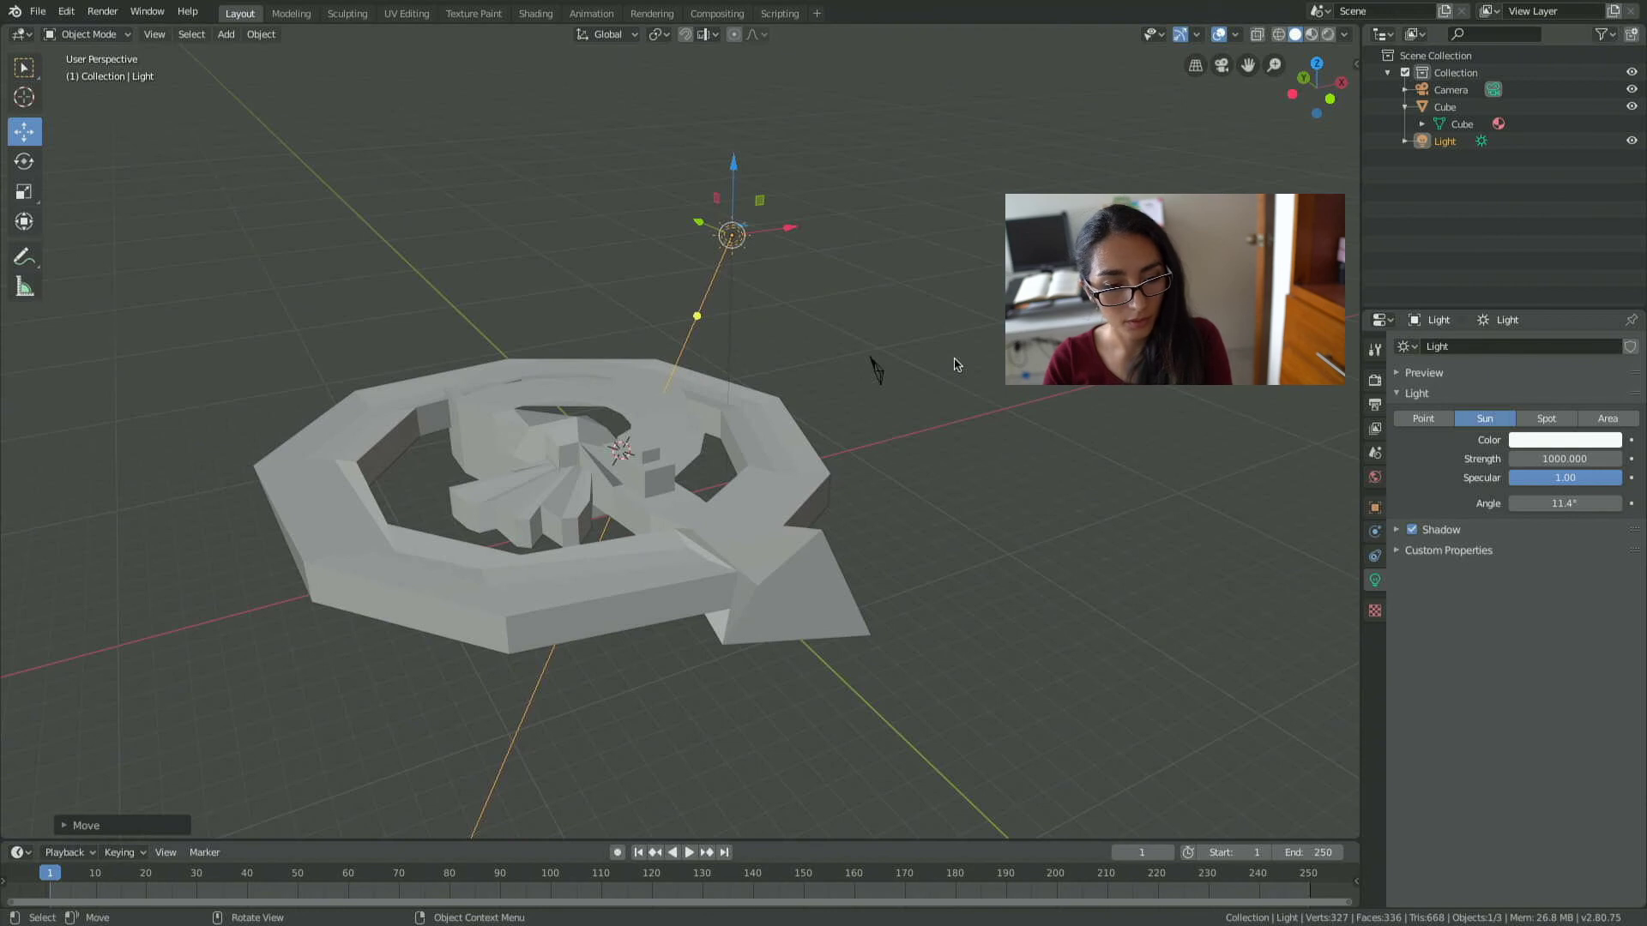
# In orthographic side view, raise the Sun lamp higher and shift it sideways along X.
pyautogui.press('KP_5')
pyautogui.moveTo(798, 369)
pyautogui.mouseDown(button='middle')
pyautogui.moveTo(843, 320)
pyautogui.moveTo(688, 313)
pyautogui.moveTo(665, 353)
pyautogui.mouseUp(button='middle')
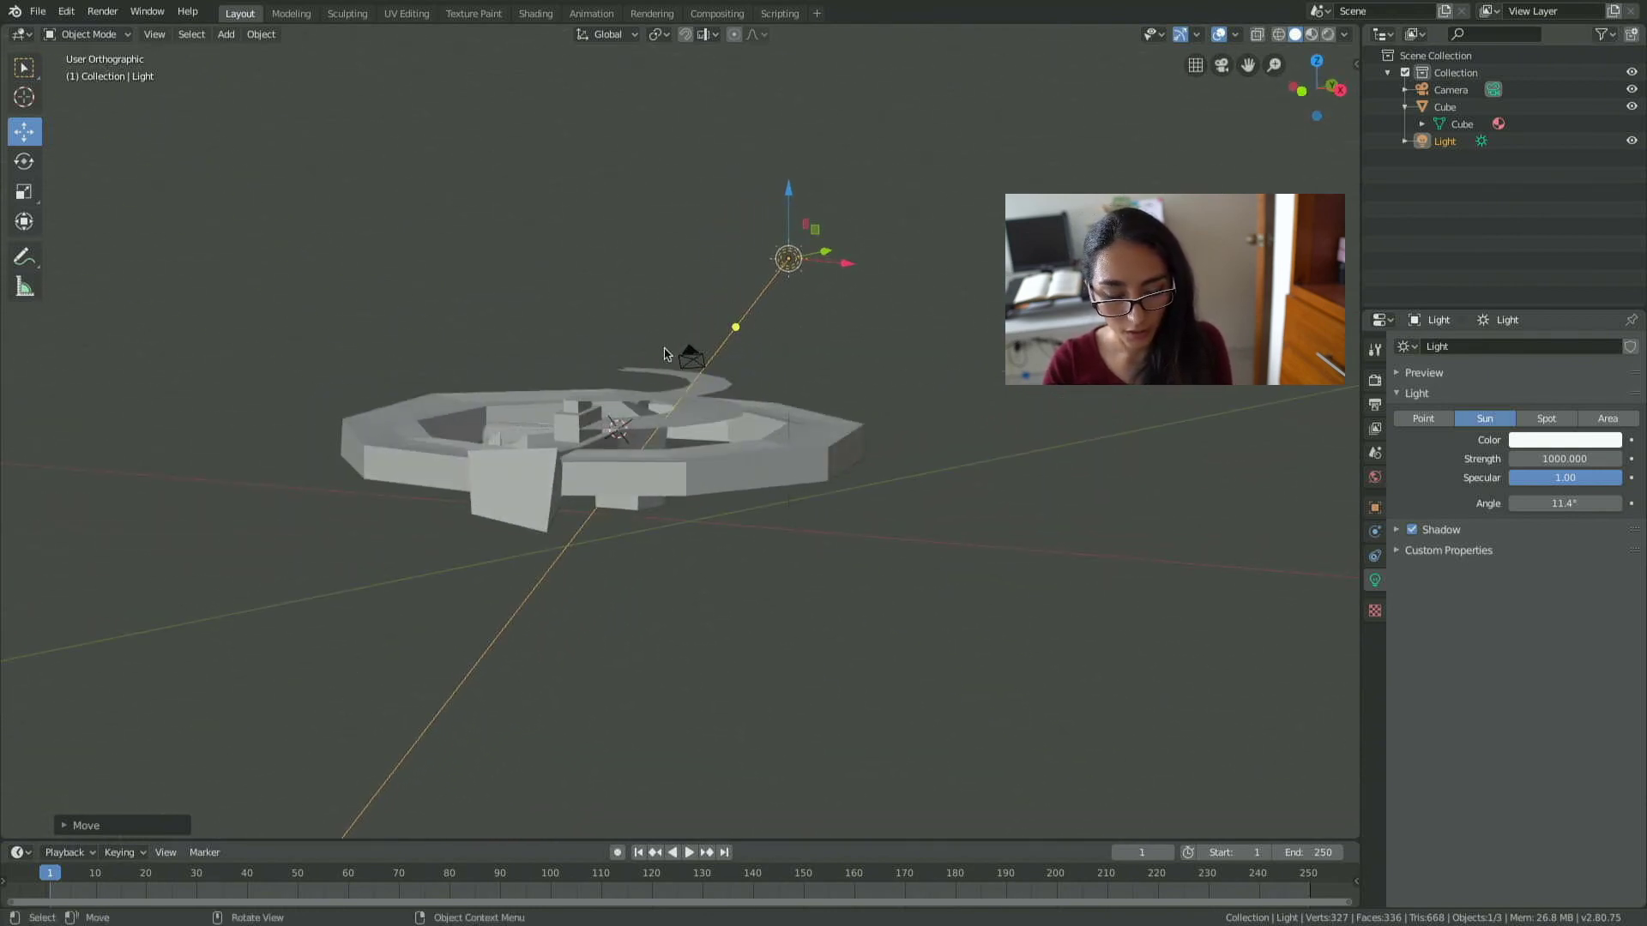
pyautogui.moveTo(790, 185); pyautogui.dragTo(811, 99)
pyautogui.click(823, 51)
pyautogui.press('g')
pyautogui.press('x')
pyautogui.press('Return')
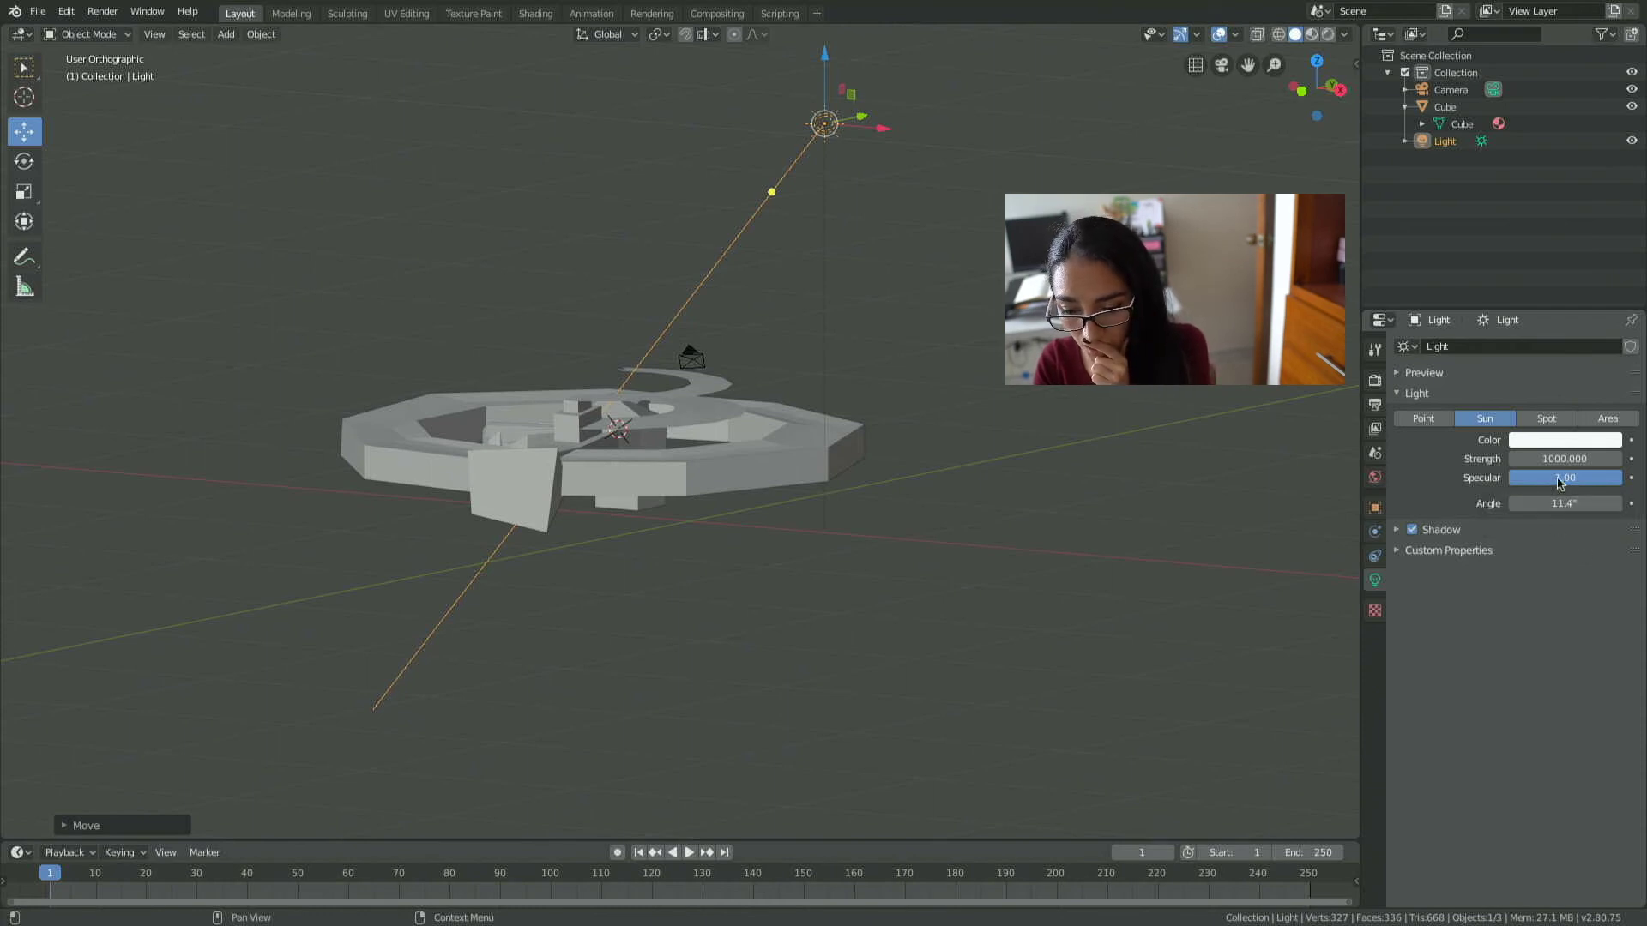
# Keep the Sun's Specular at 1.00, then select the arena model.
pyautogui.click(1556, 478)
pyautogui.press('Return')
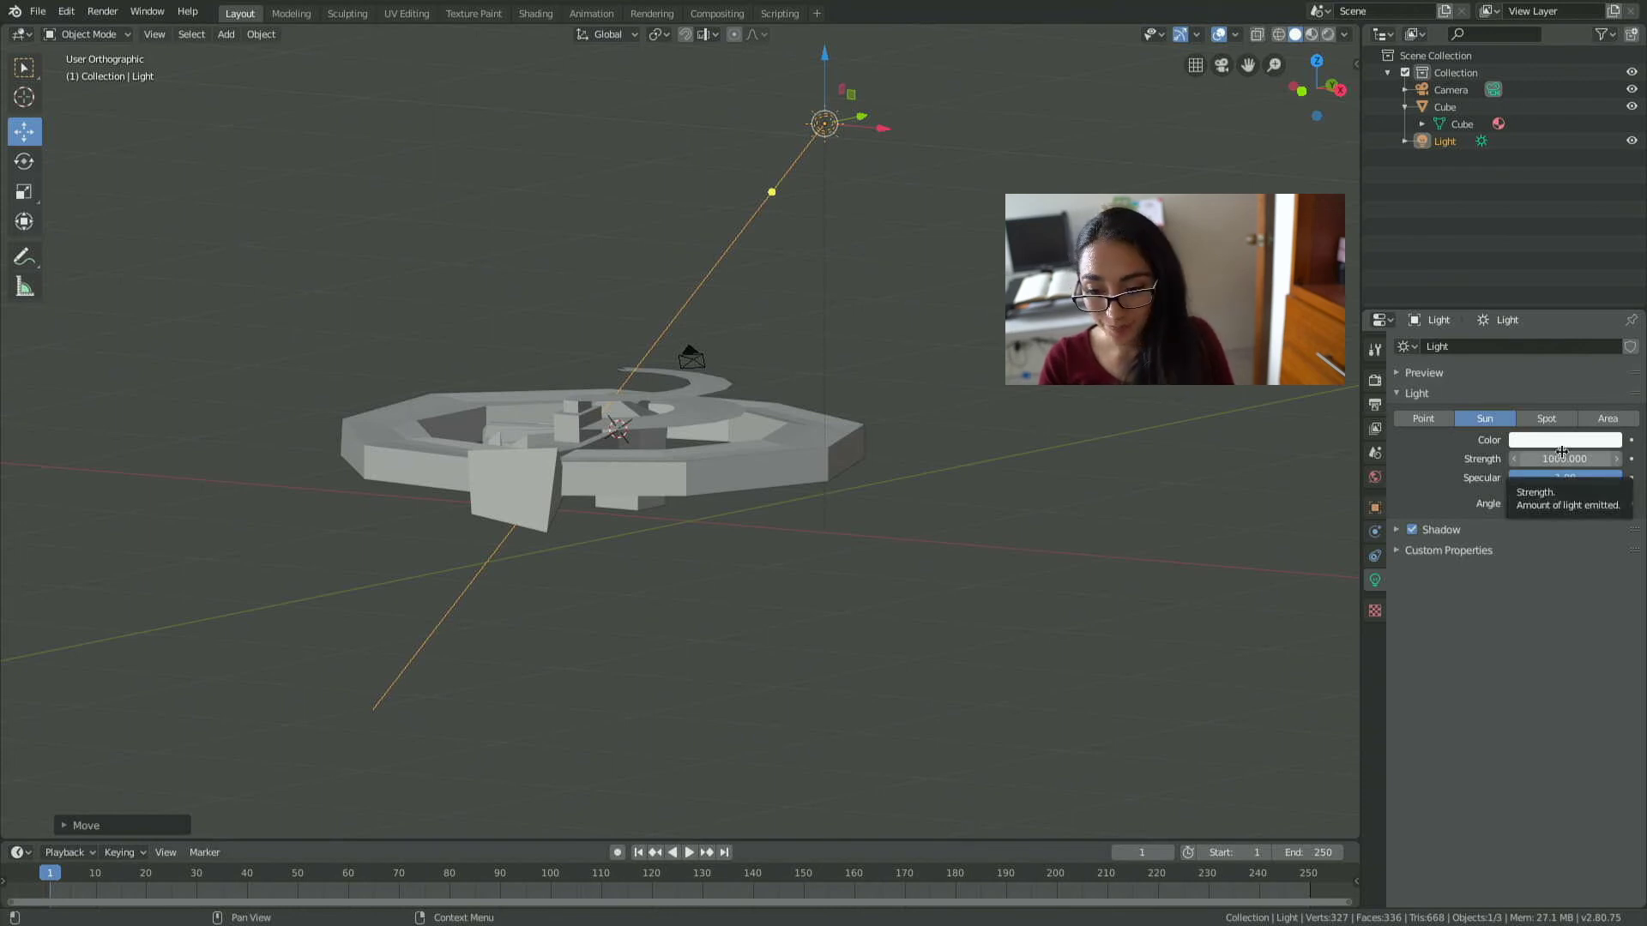
pyautogui.rightClick(752, 470)
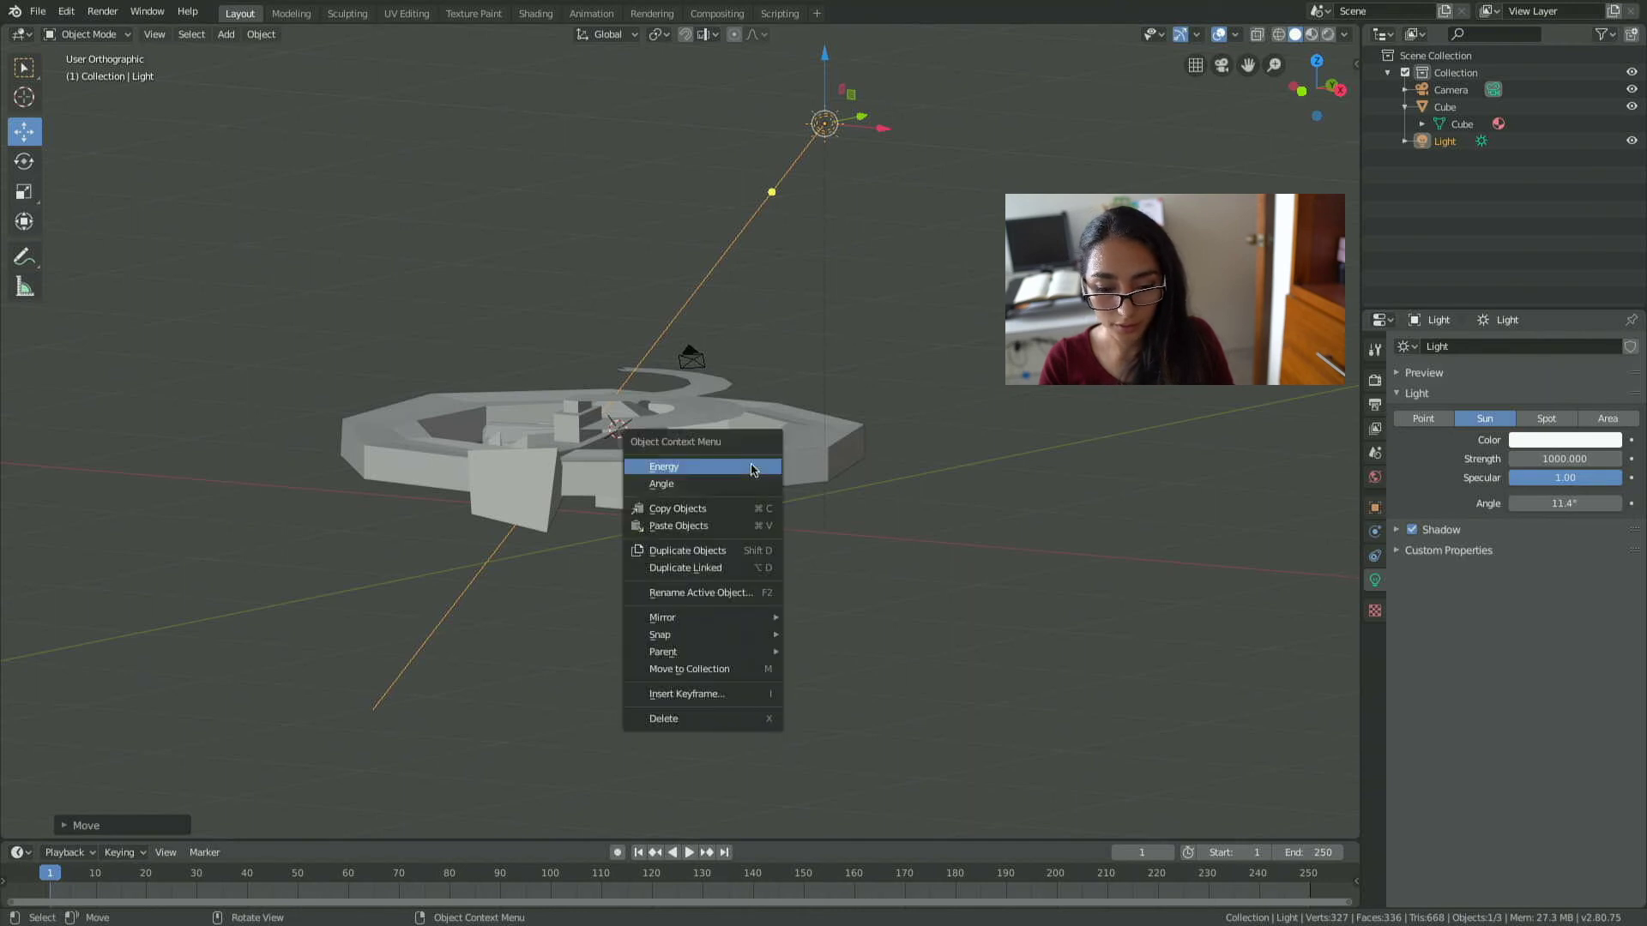
pyautogui.click(838, 447)
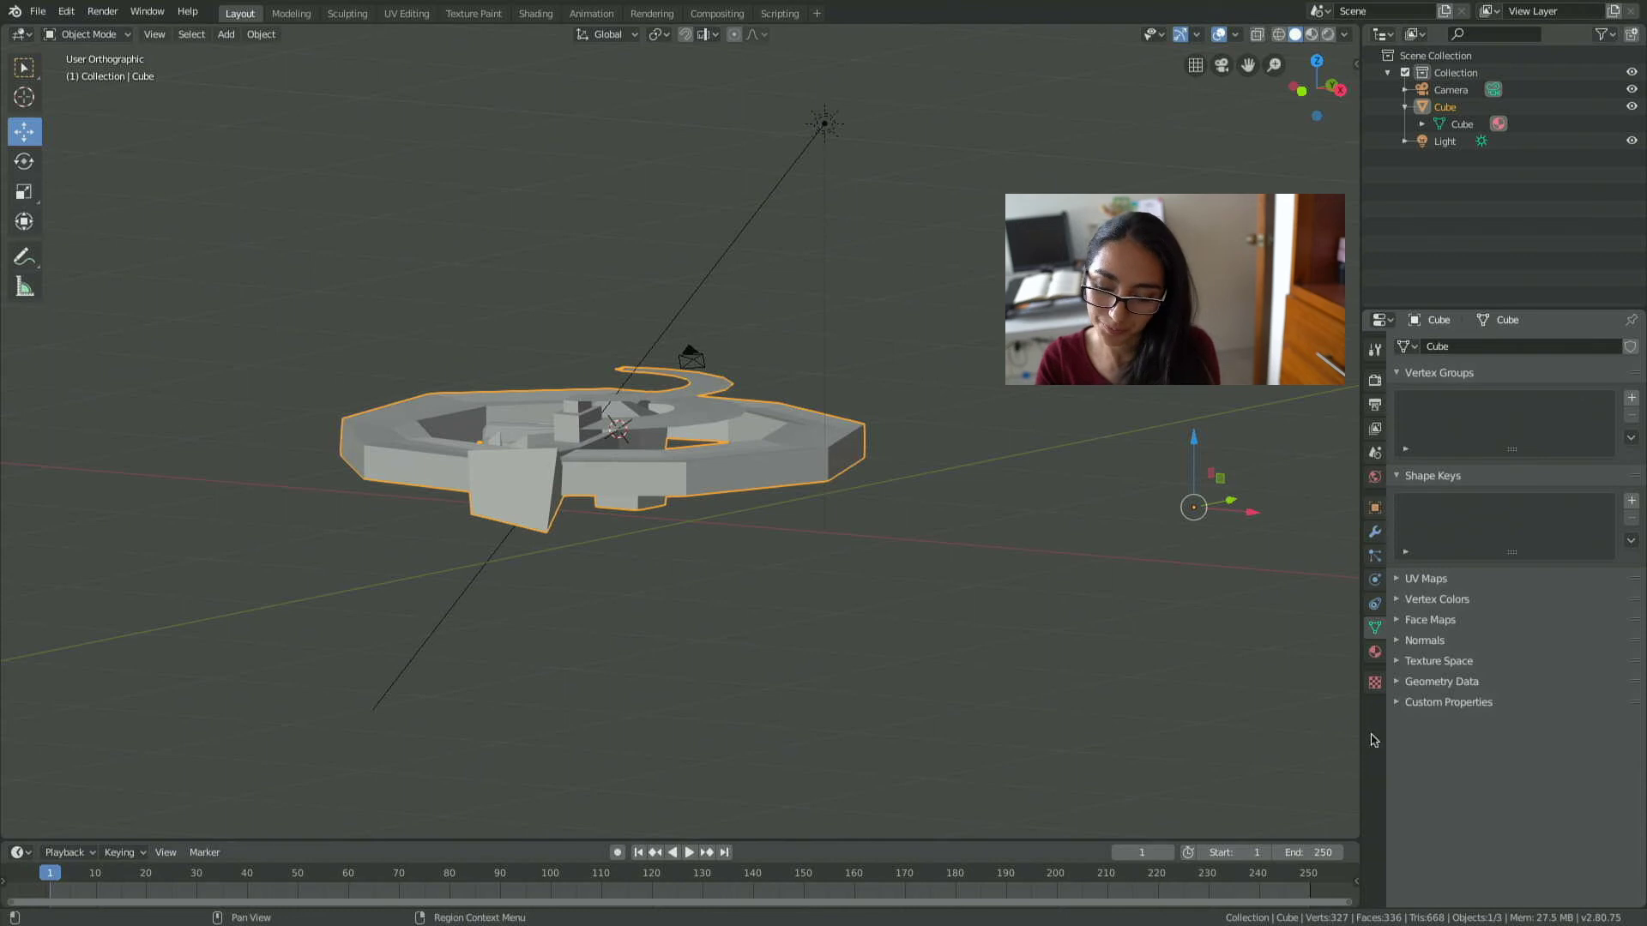
# Turn off Use Nodes on the arena's material and set its base colour to mid grey (Value ~0.55).
pyautogui.click(1375, 653)
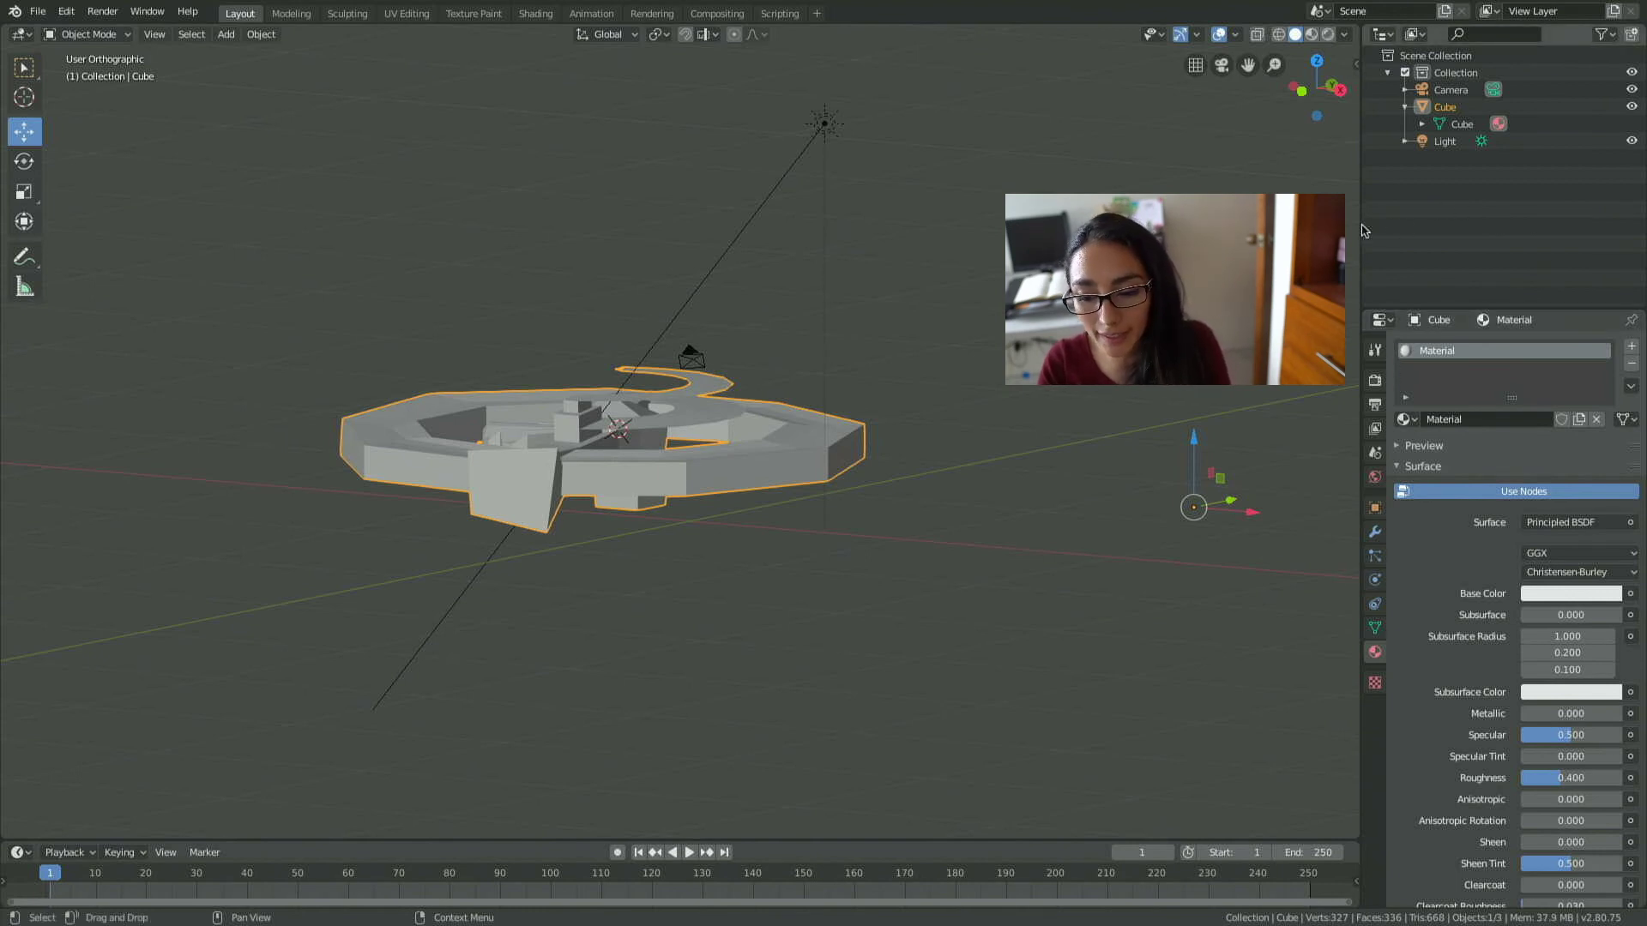
pyautogui.moveTo(1364, 229); pyautogui.dragTo(1296, 240)
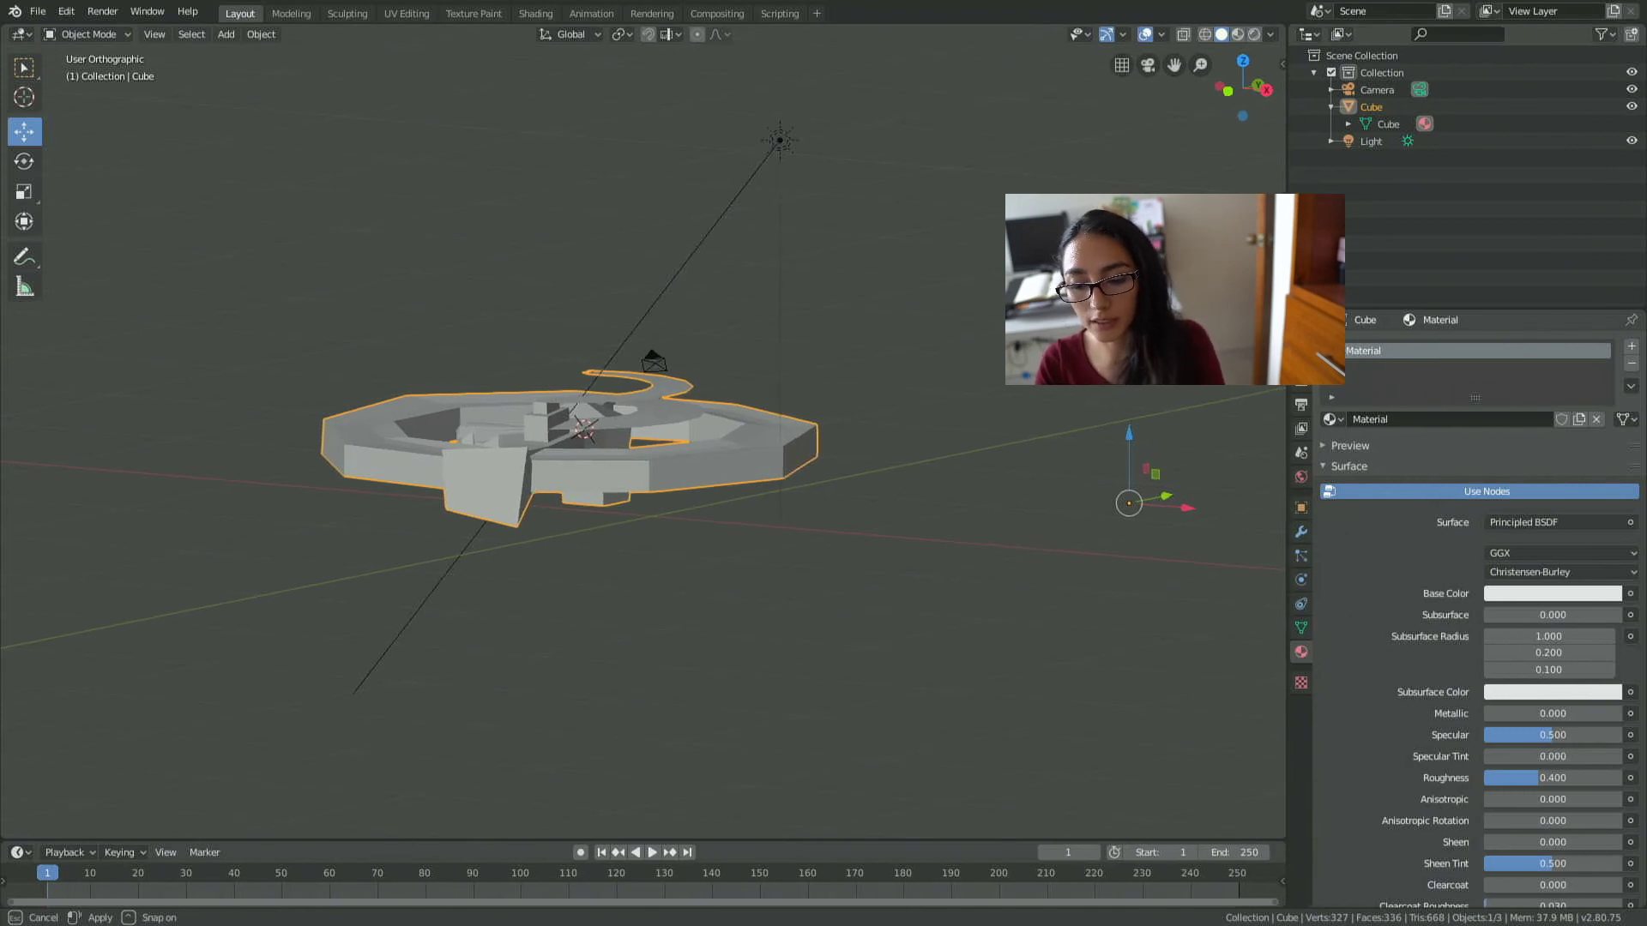
pyautogui.moveTo(1291, 239); pyautogui.dragTo(1407, 642)
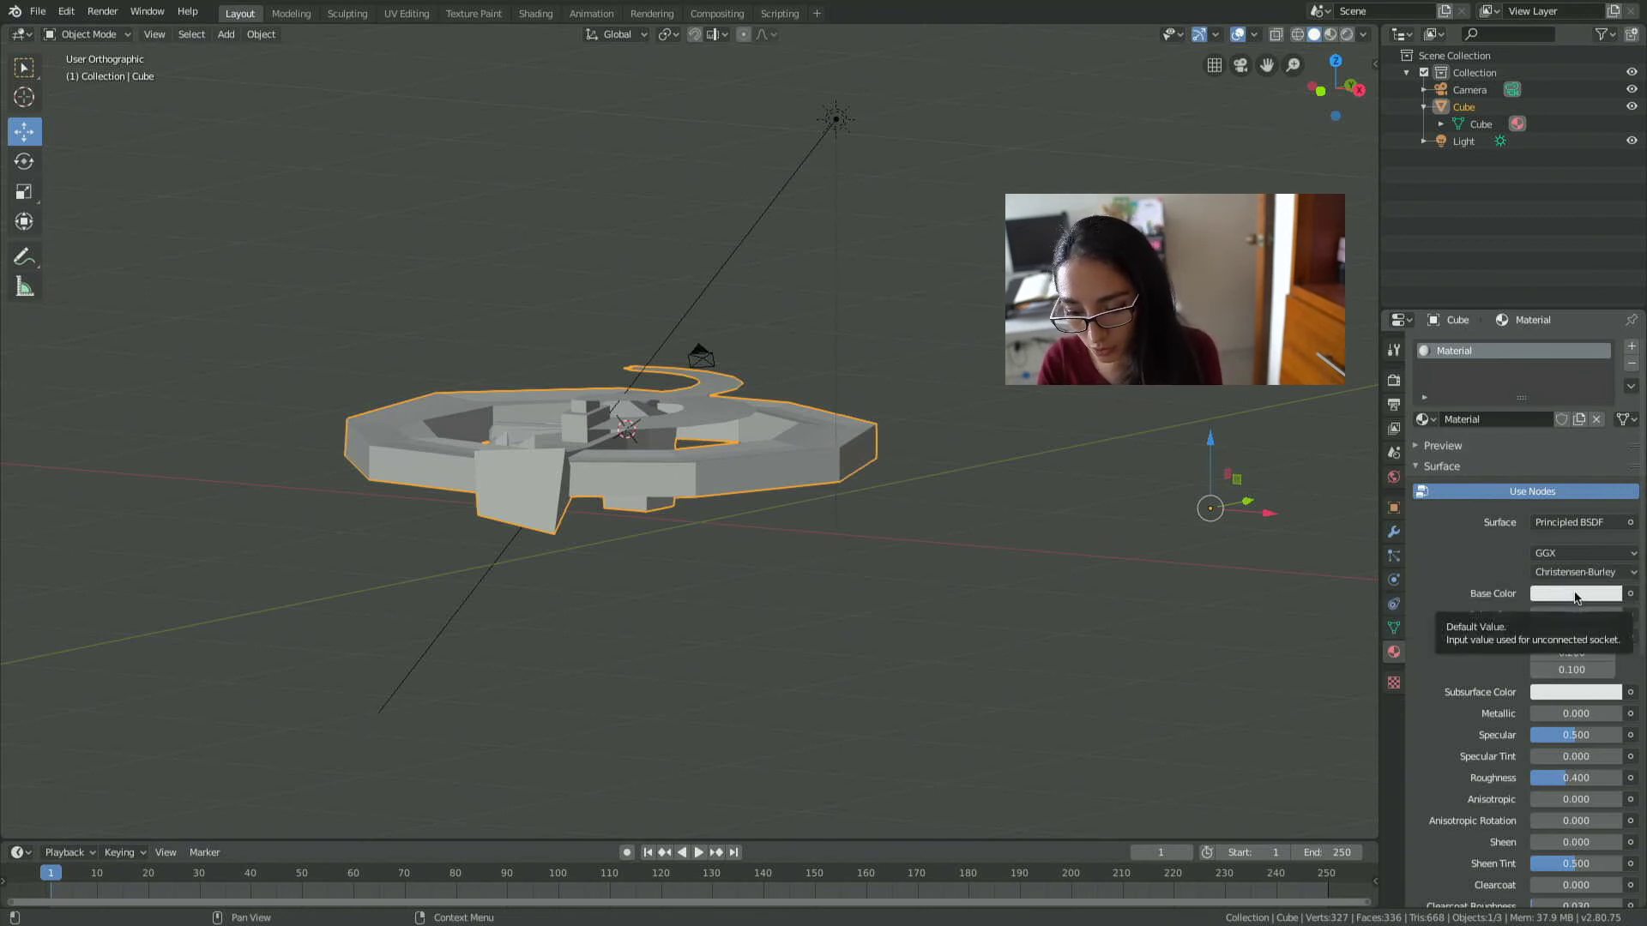
pyautogui.click(1574, 600)
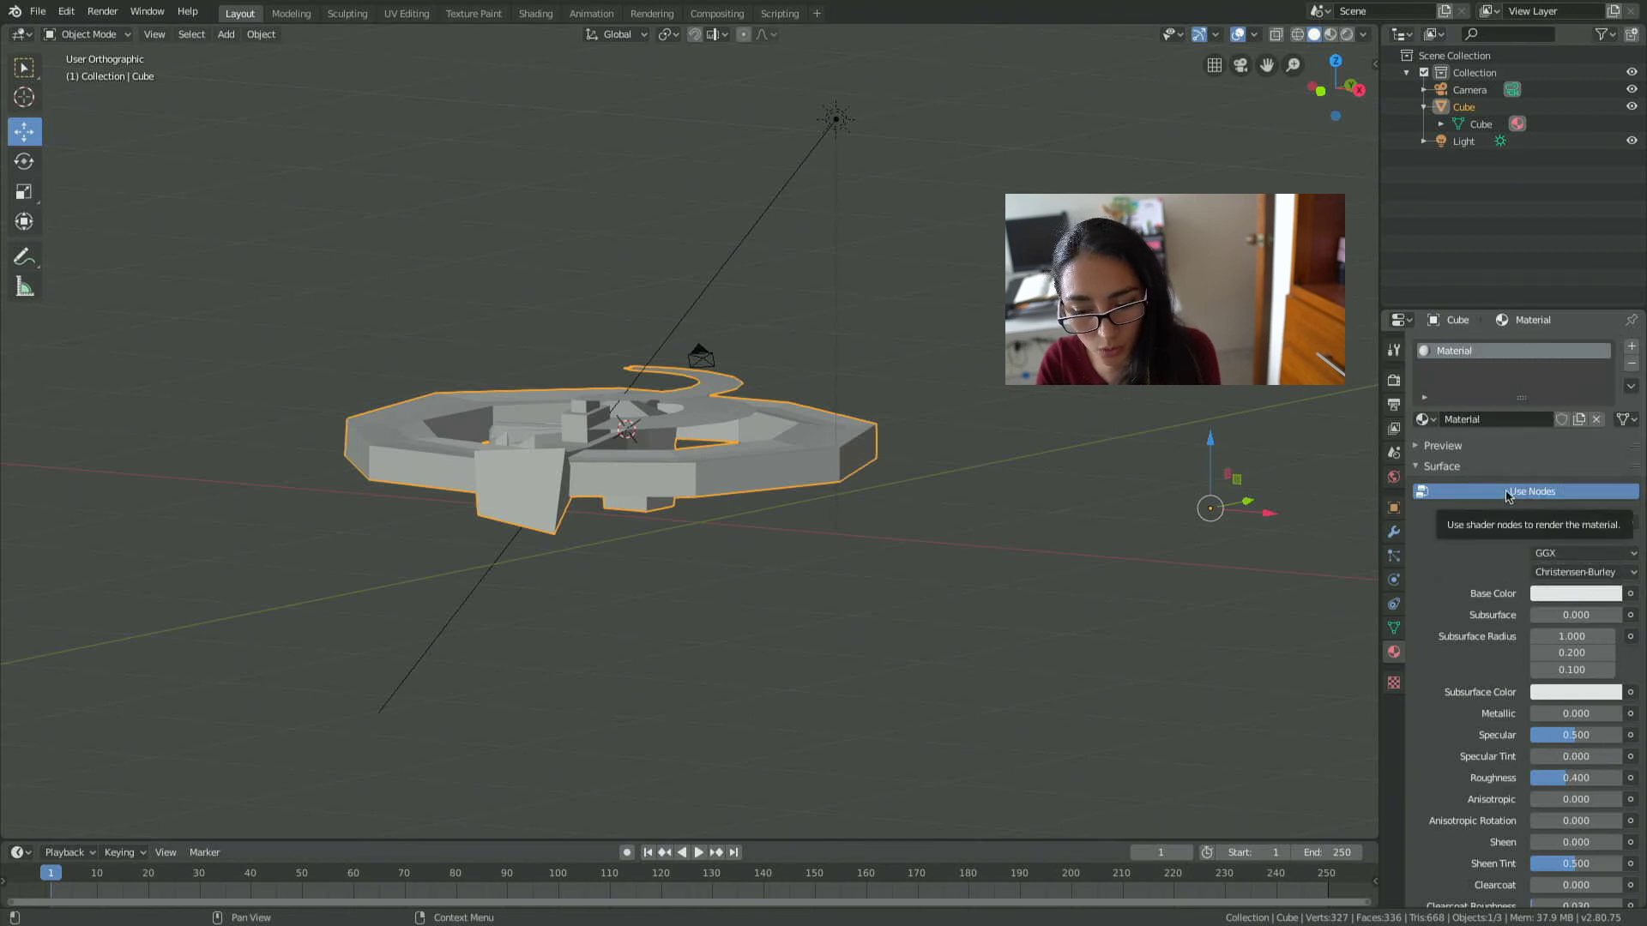
pyautogui.click(1507, 493)
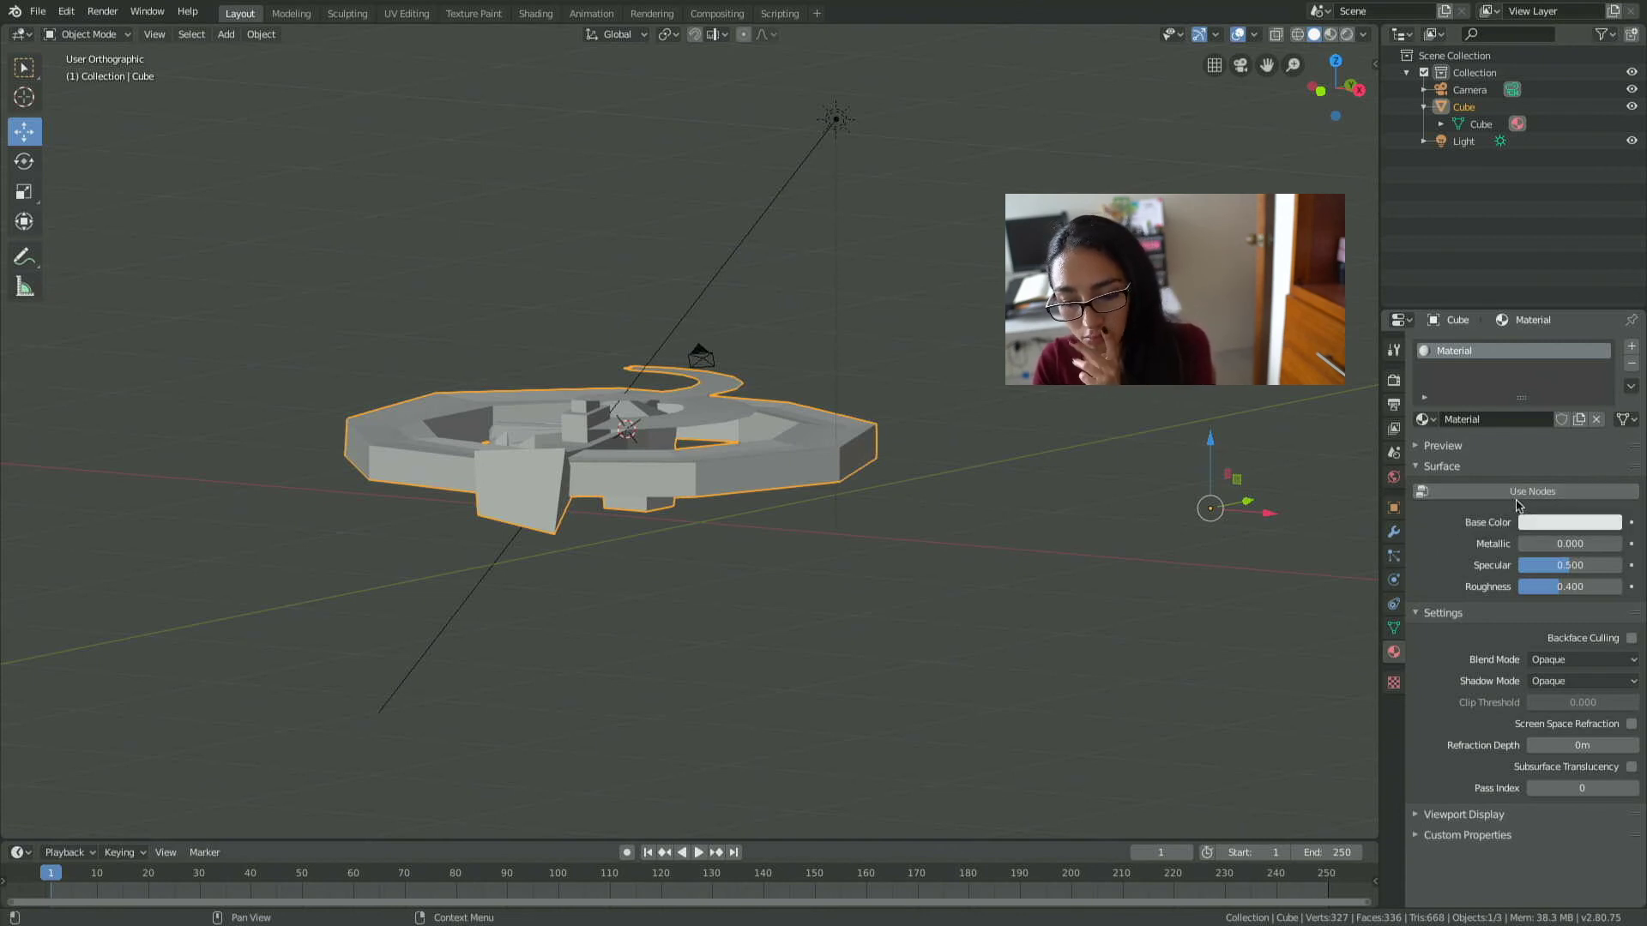
pyautogui.click(1528, 522)
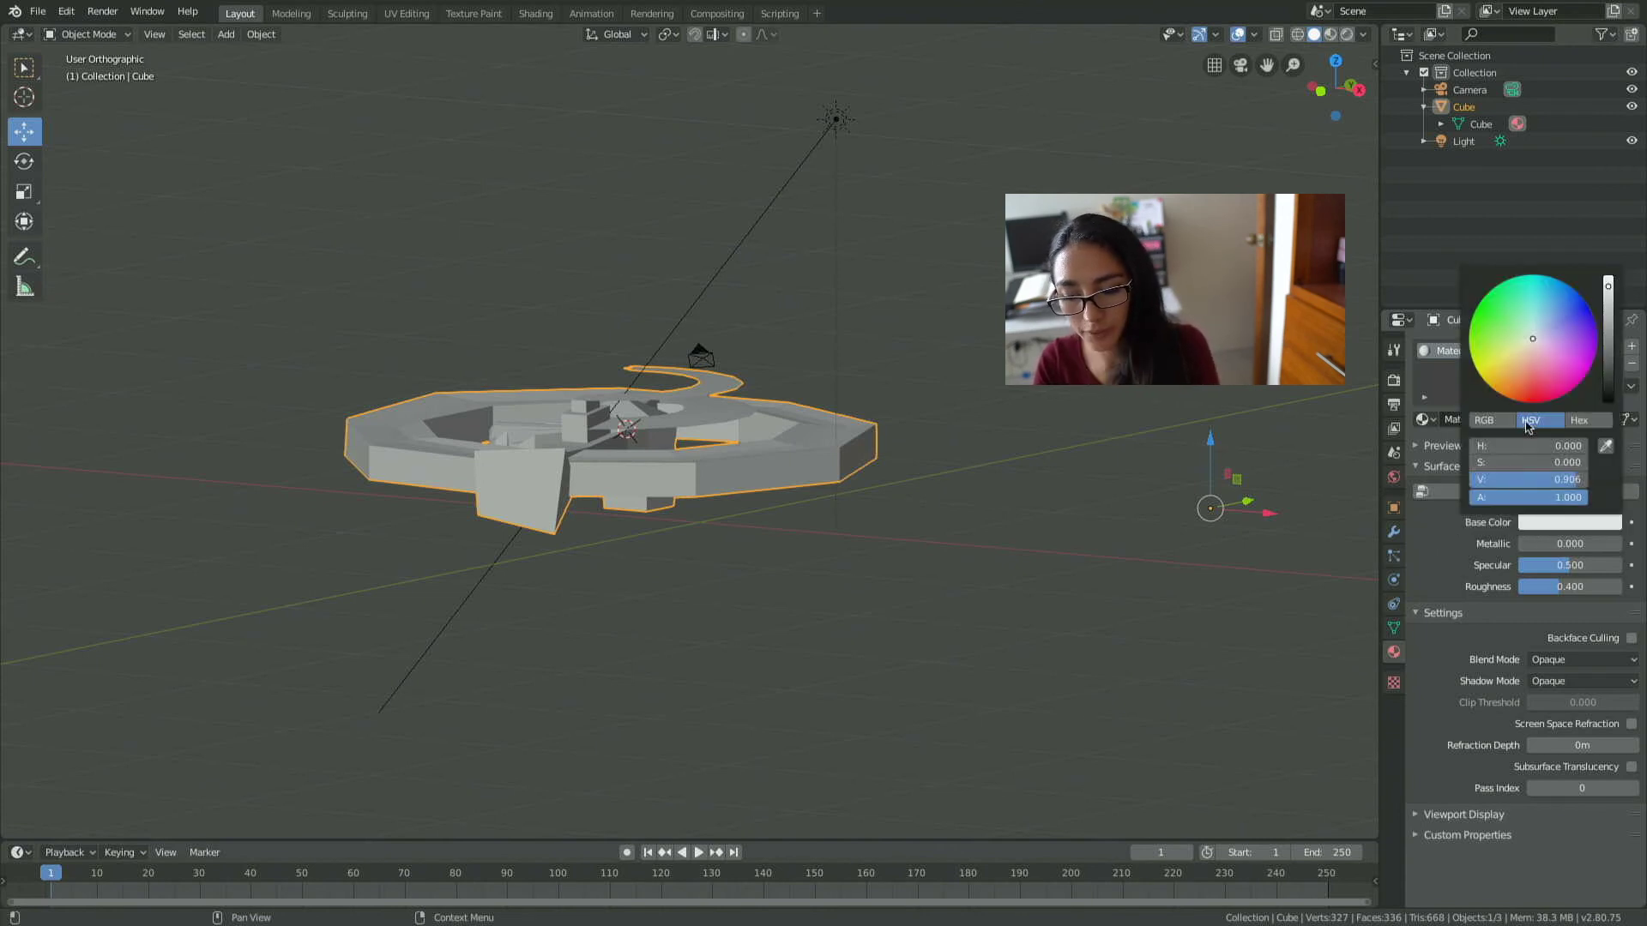
pyautogui.moveTo(1608, 292); pyautogui.dragTo(1608, 339)
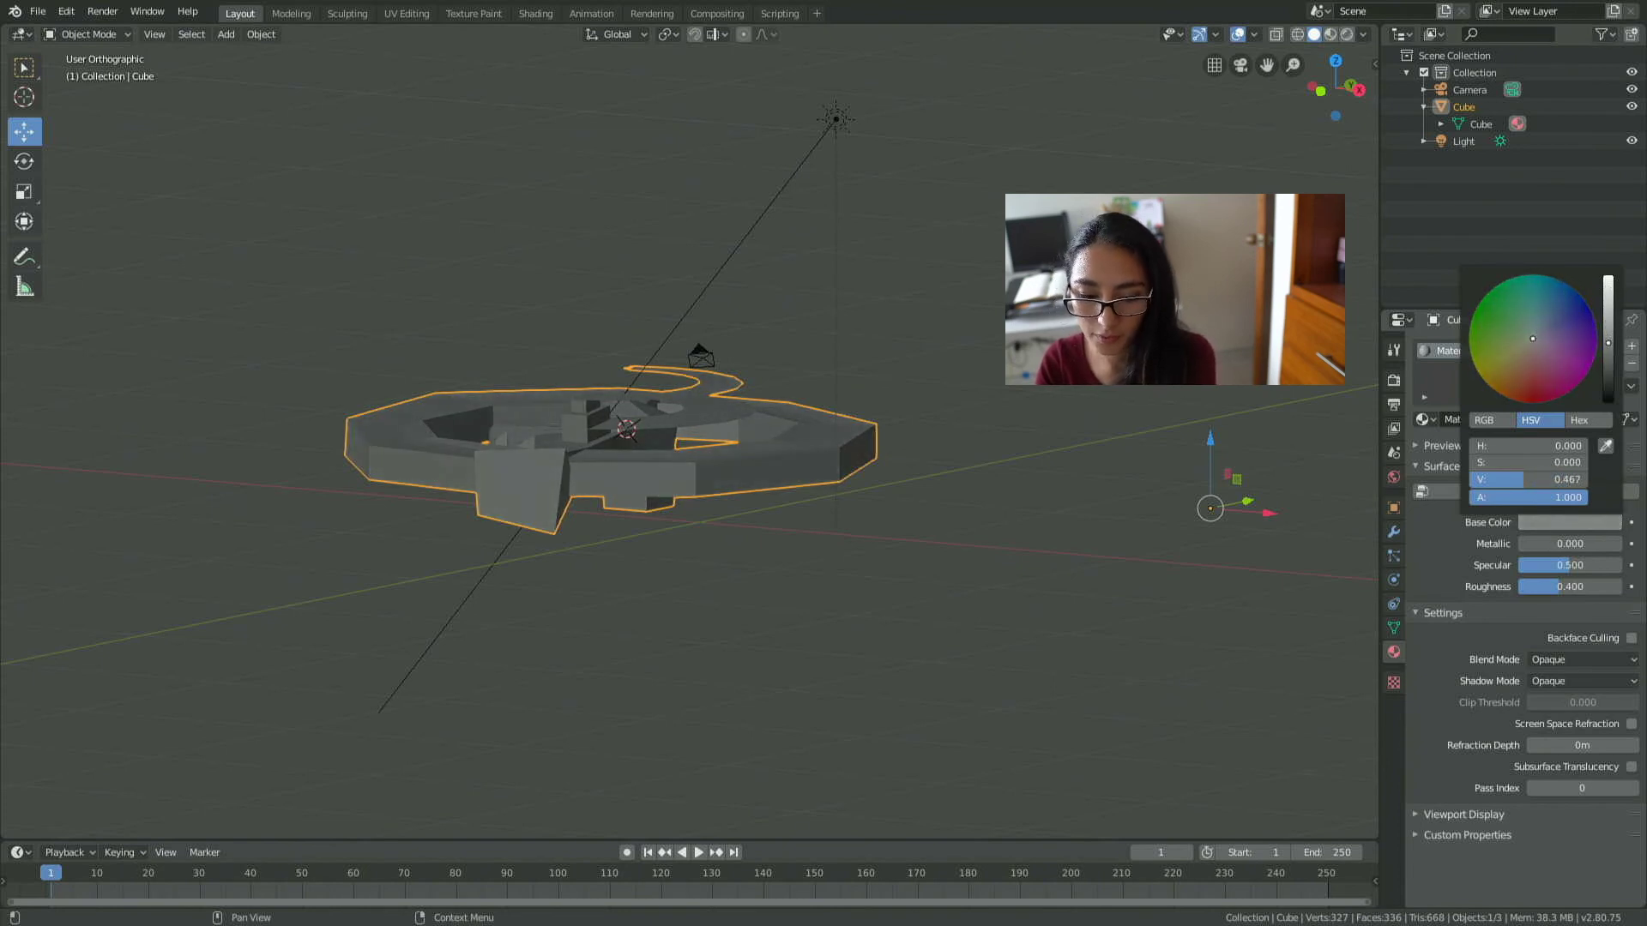
pyautogui.moveTo(1608, 338); pyautogui.dragTo(1608, 331)
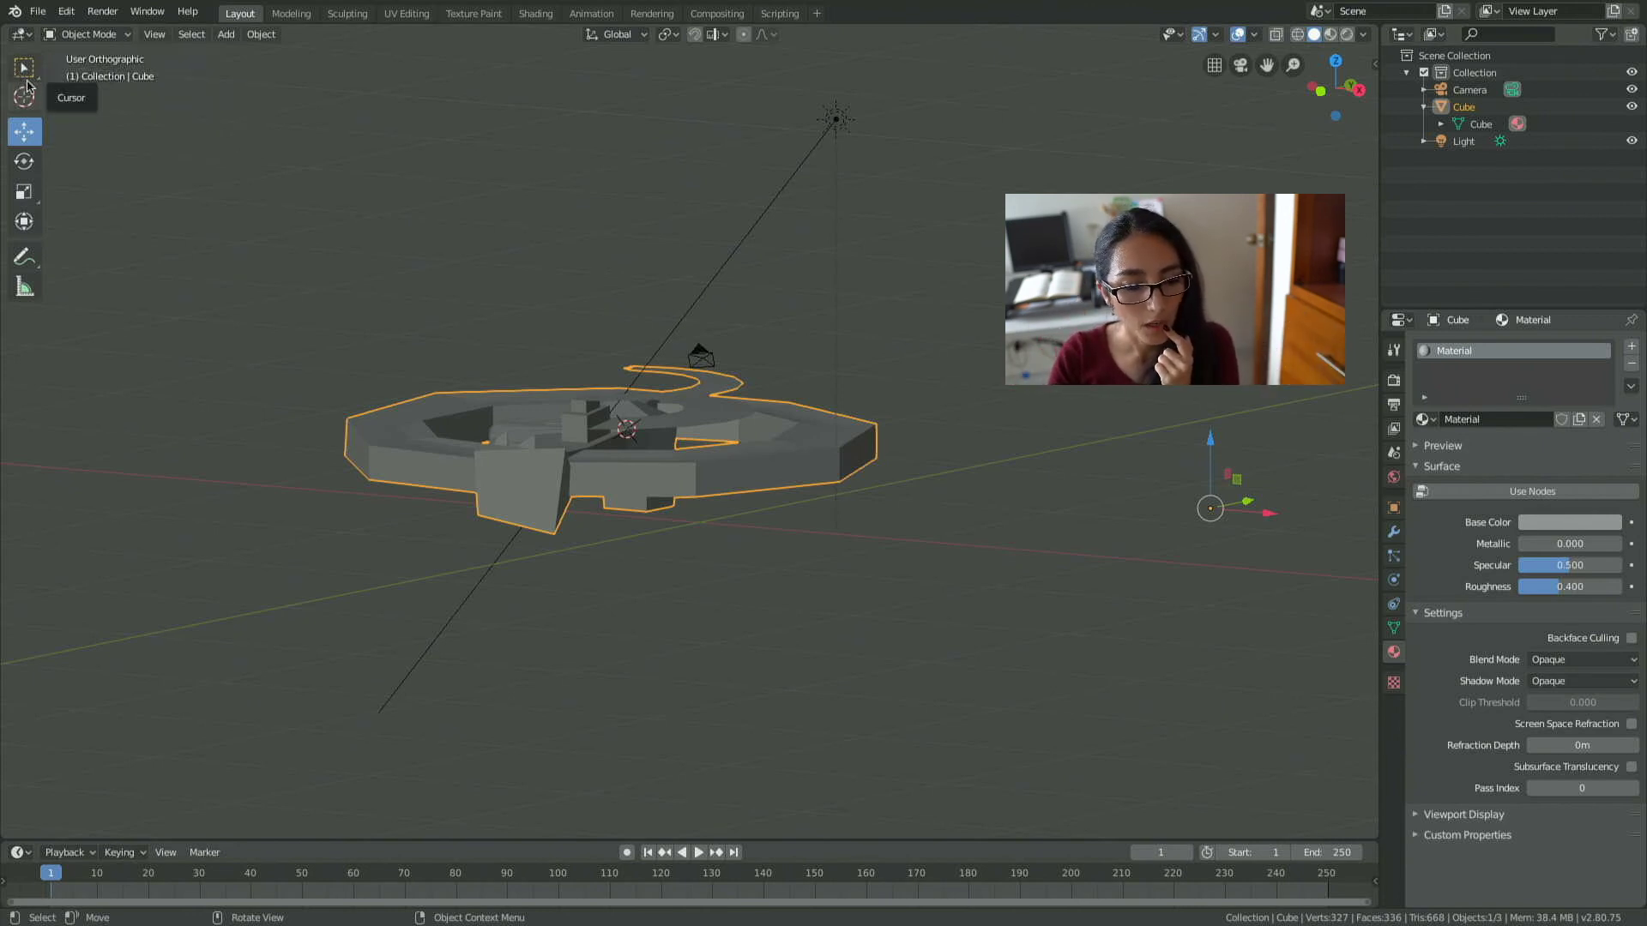
# Snap the 3D cursor to the world origin and add a mesh Plane there.
pyautogui.click(28, 100)
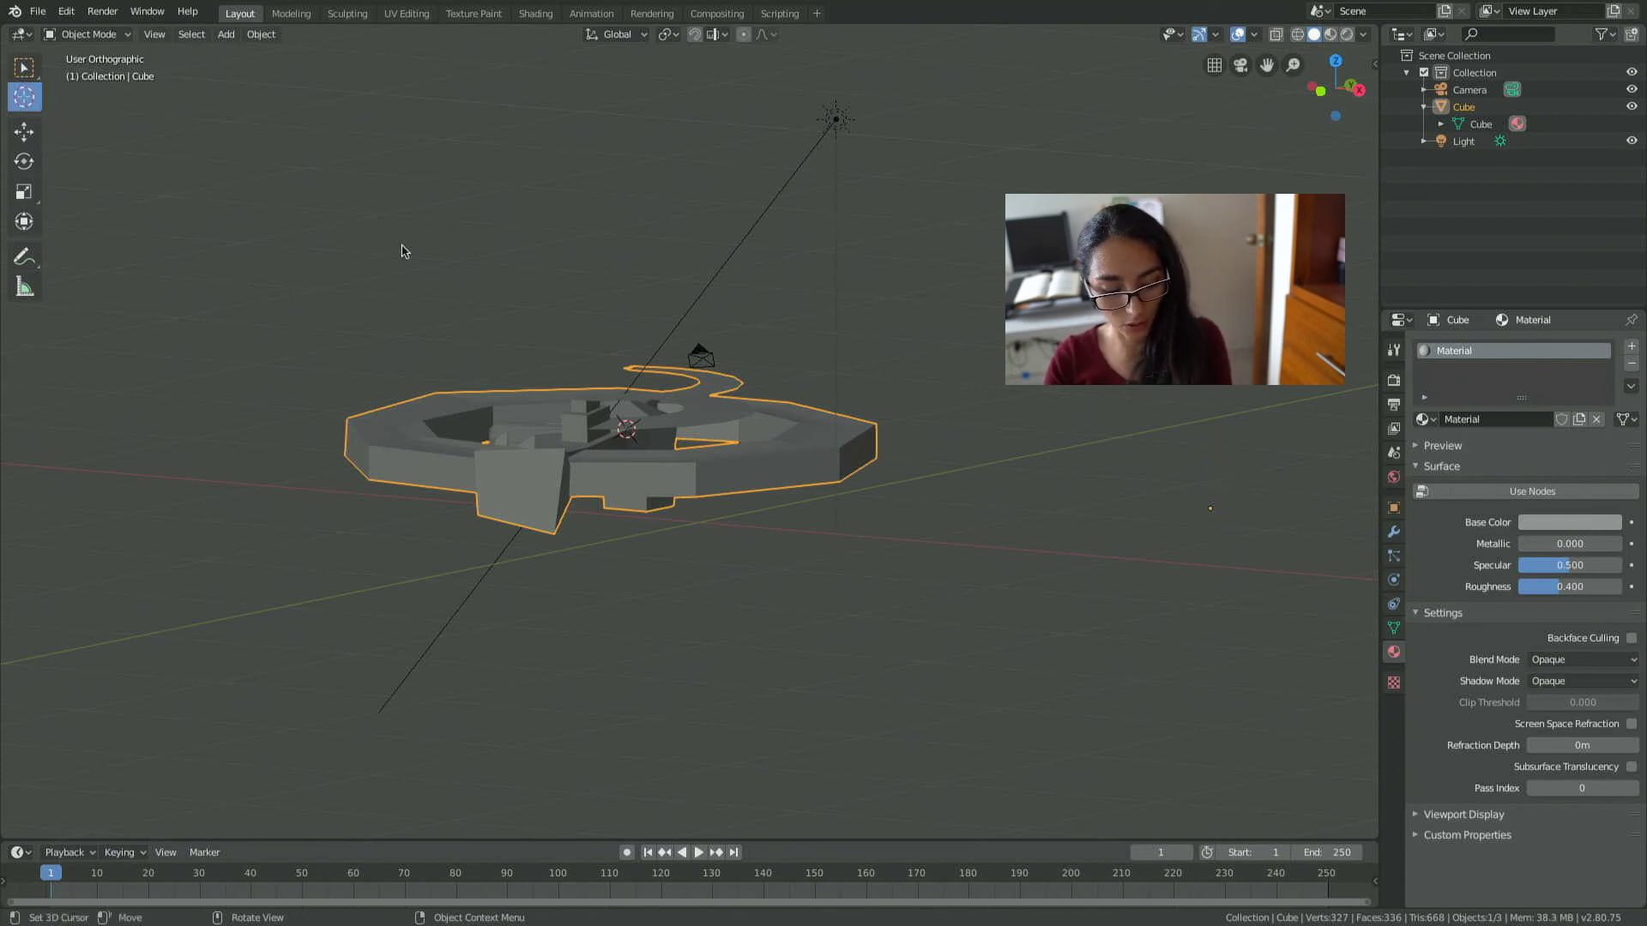
pyautogui.hotkey('shift', 's')
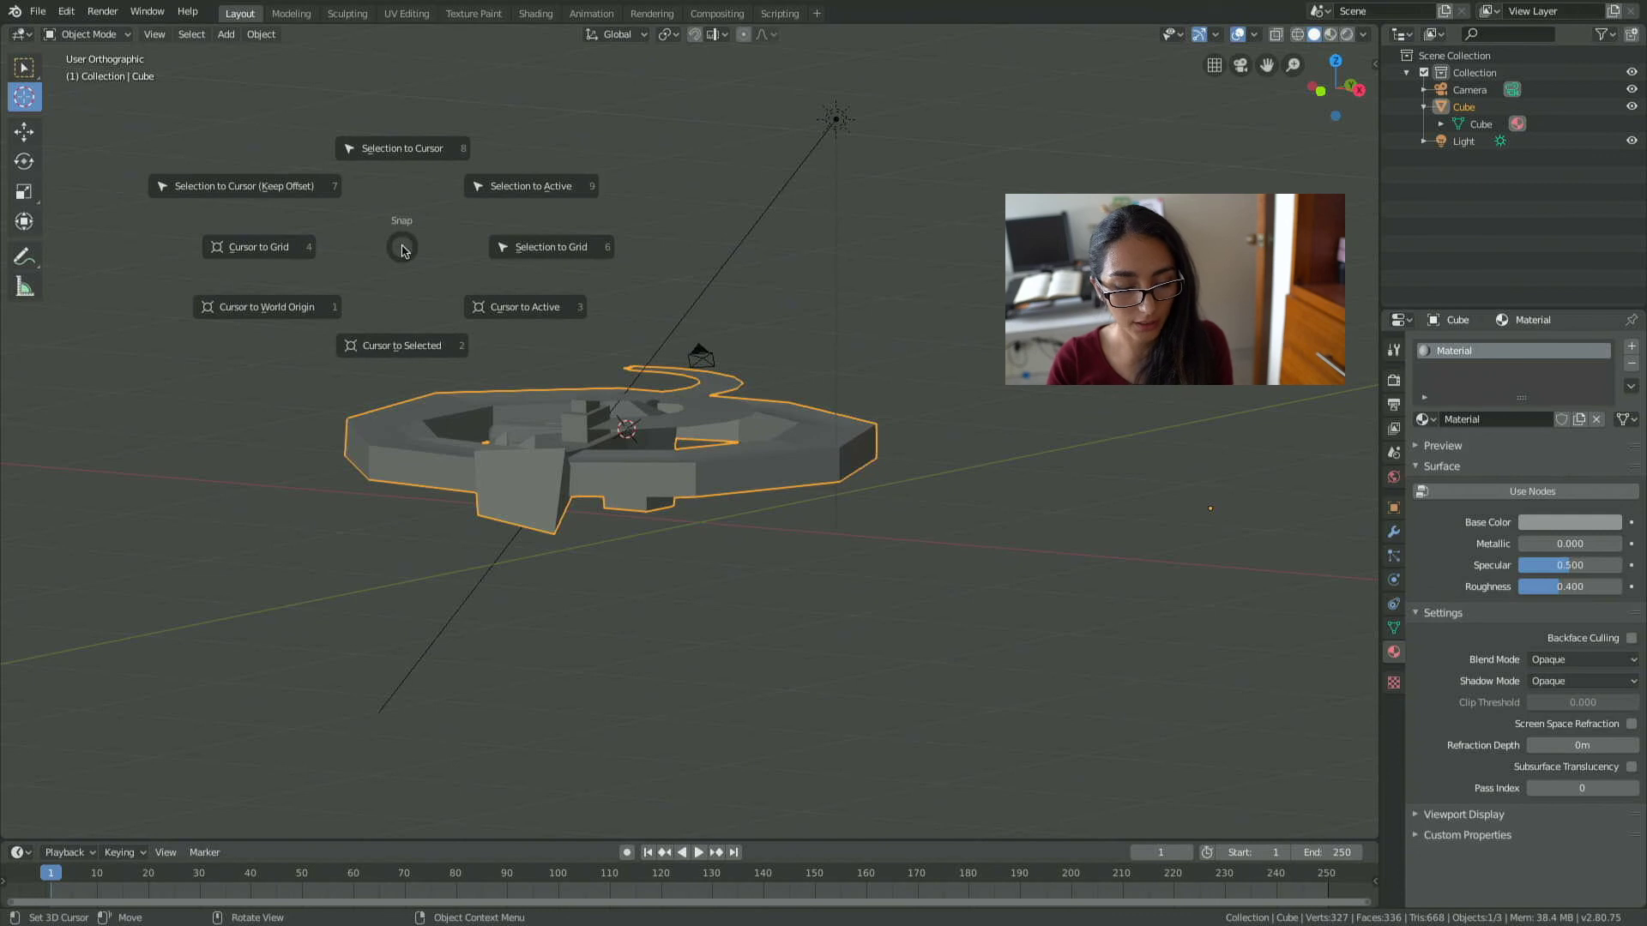
pyautogui.click(277, 320)
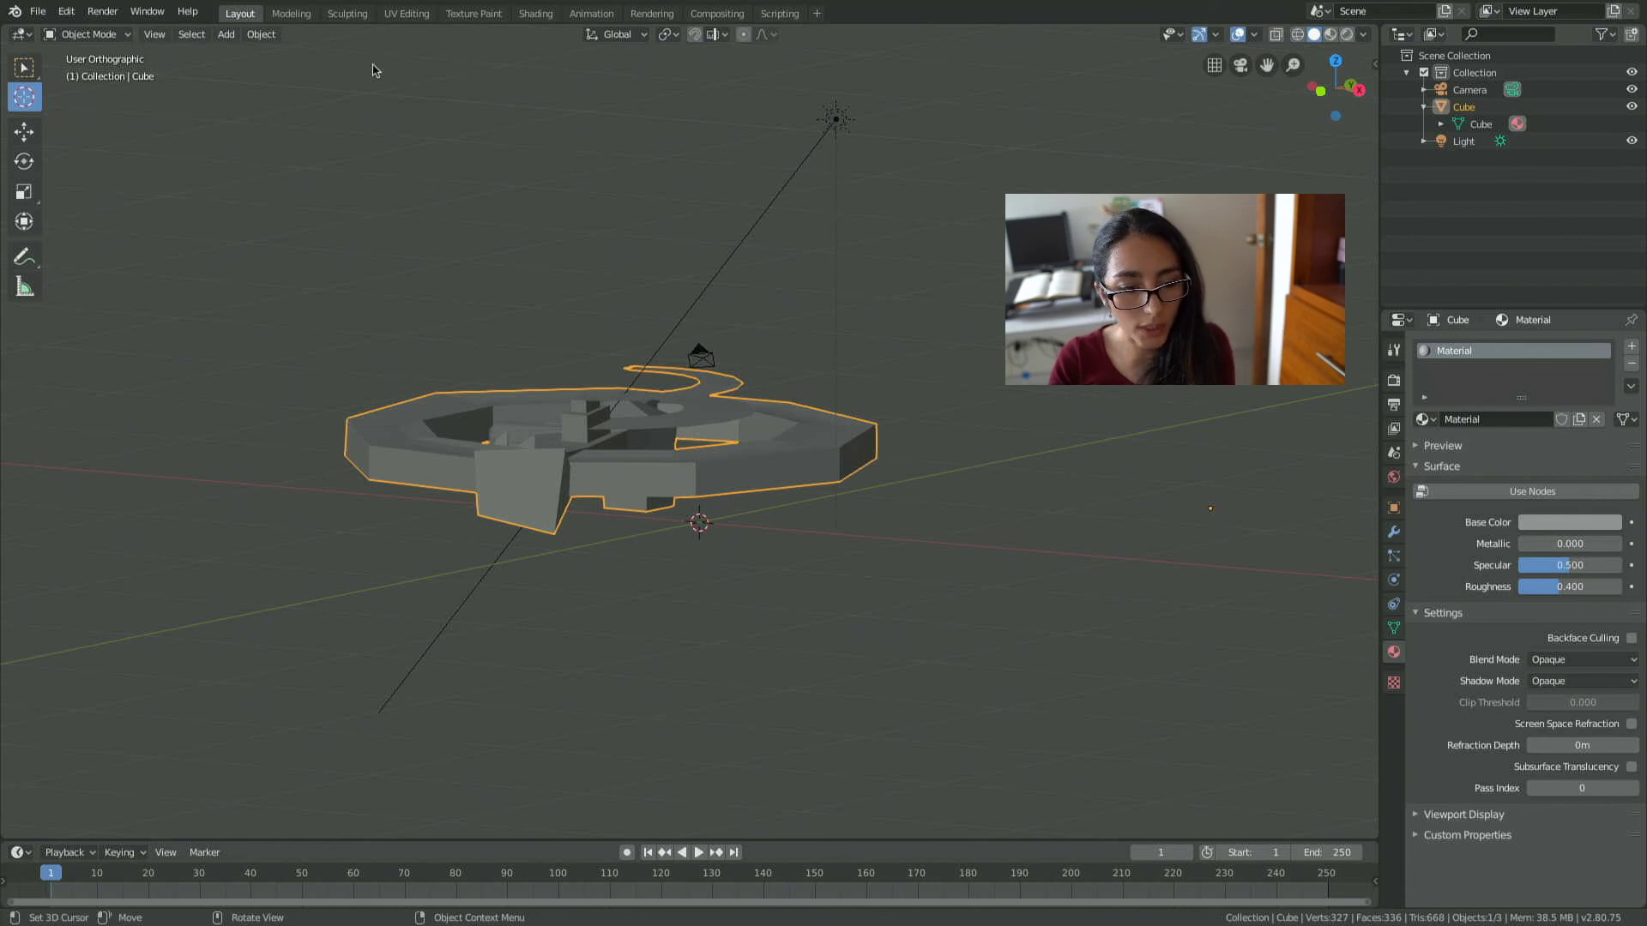
pyautogui.click(226, 34)
pyautogui.moveTo(247, 54)
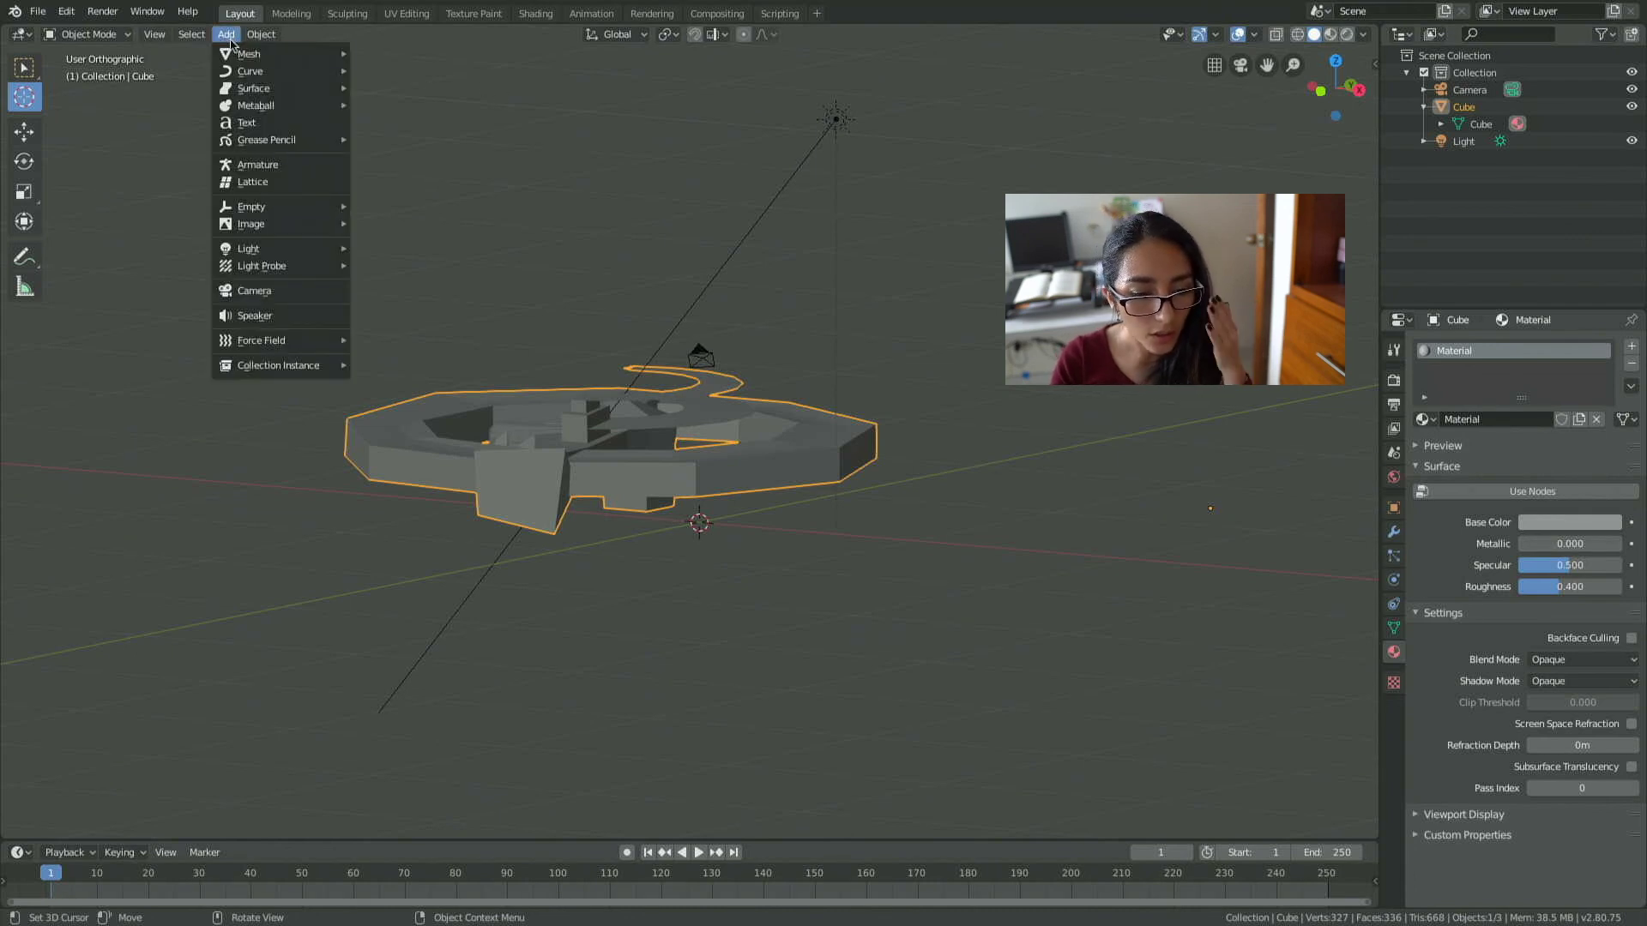
pyautogui.click(387, 53)
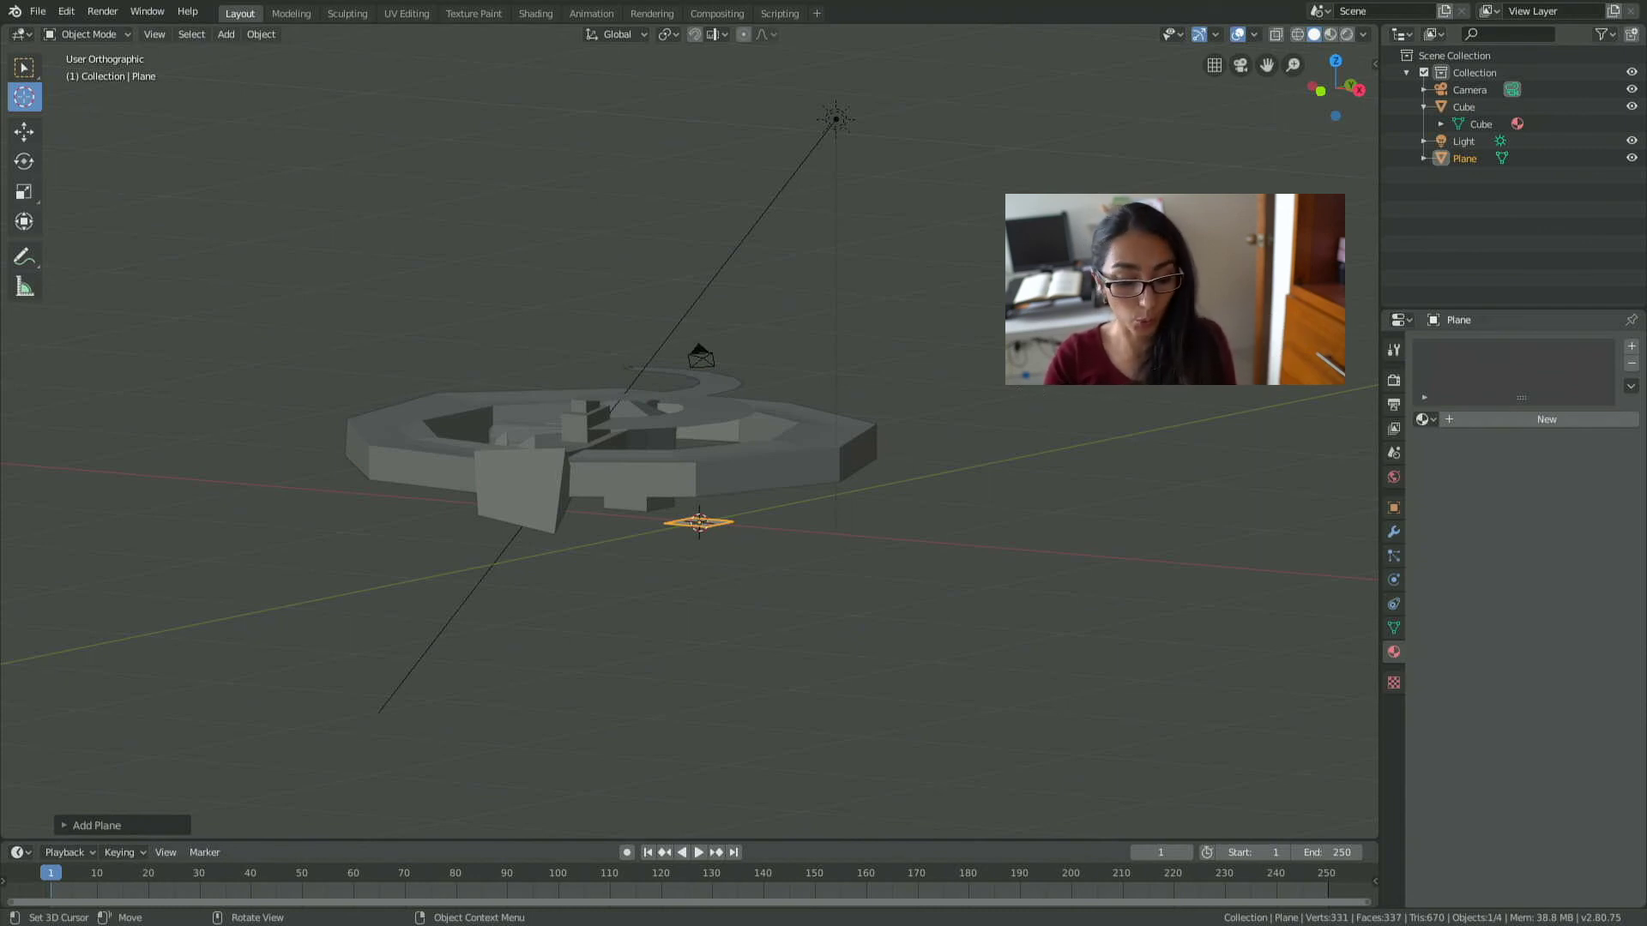
# Scale the plane about 23 times into a huge ground, check the camera view, and add a new material.
pyautogui.press('s')
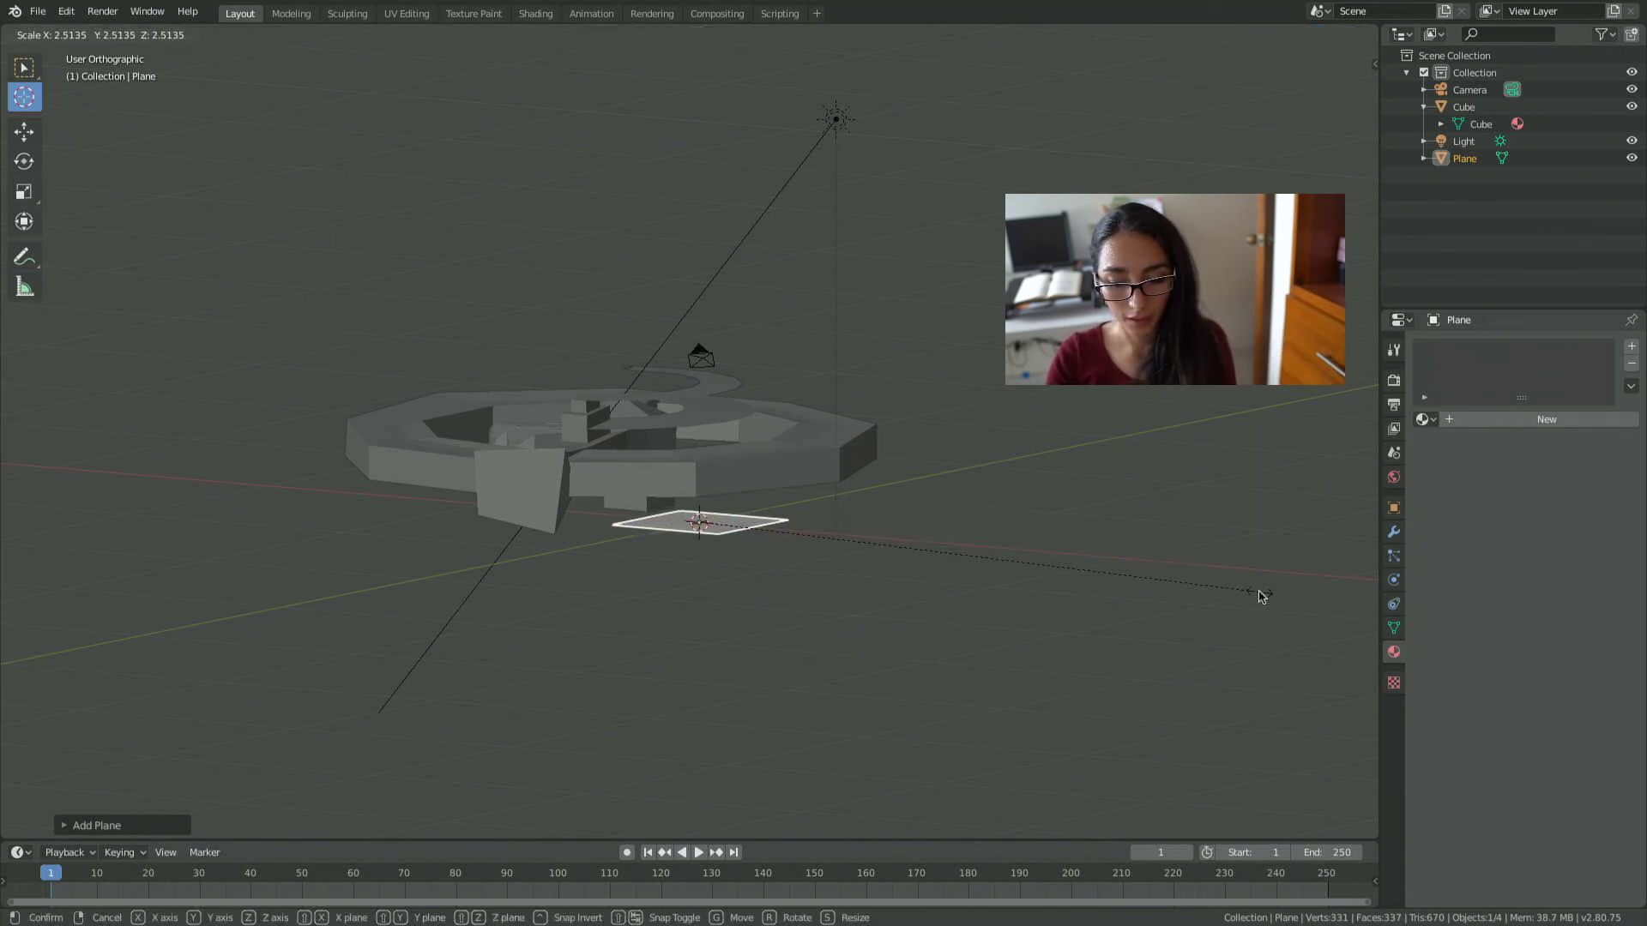
pyautogui.click(761, 502)
pyautogui.press('s')
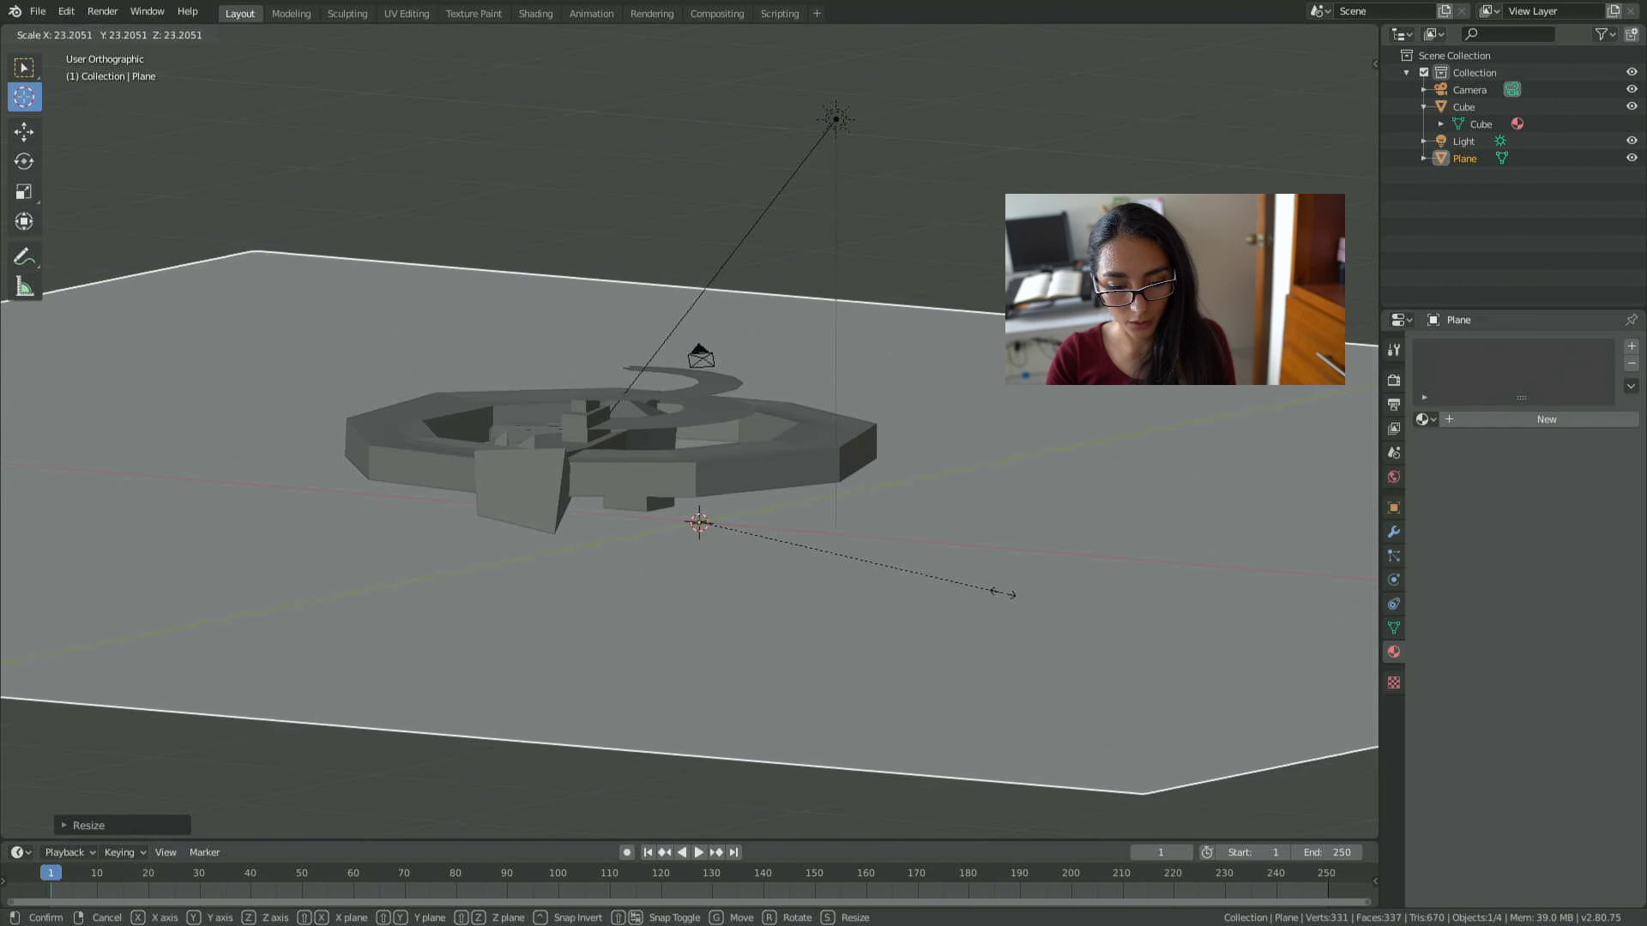
pyautogui.click(1016, 598)
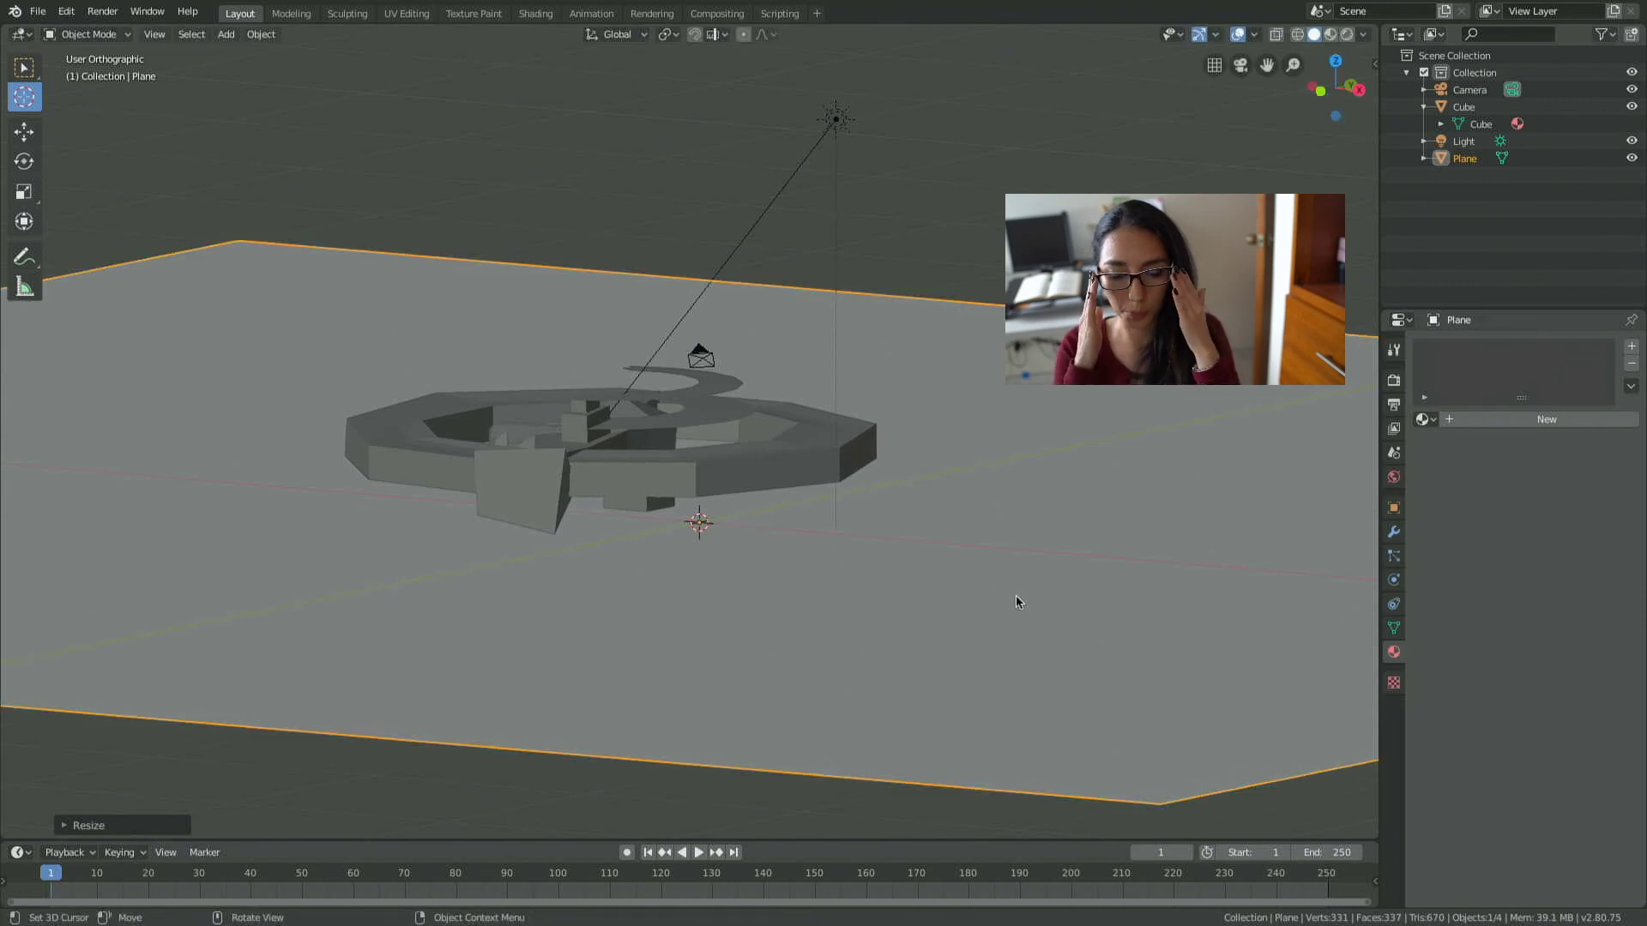
pyautogui.press('KP_5')
pyautogui.press('KP_0')
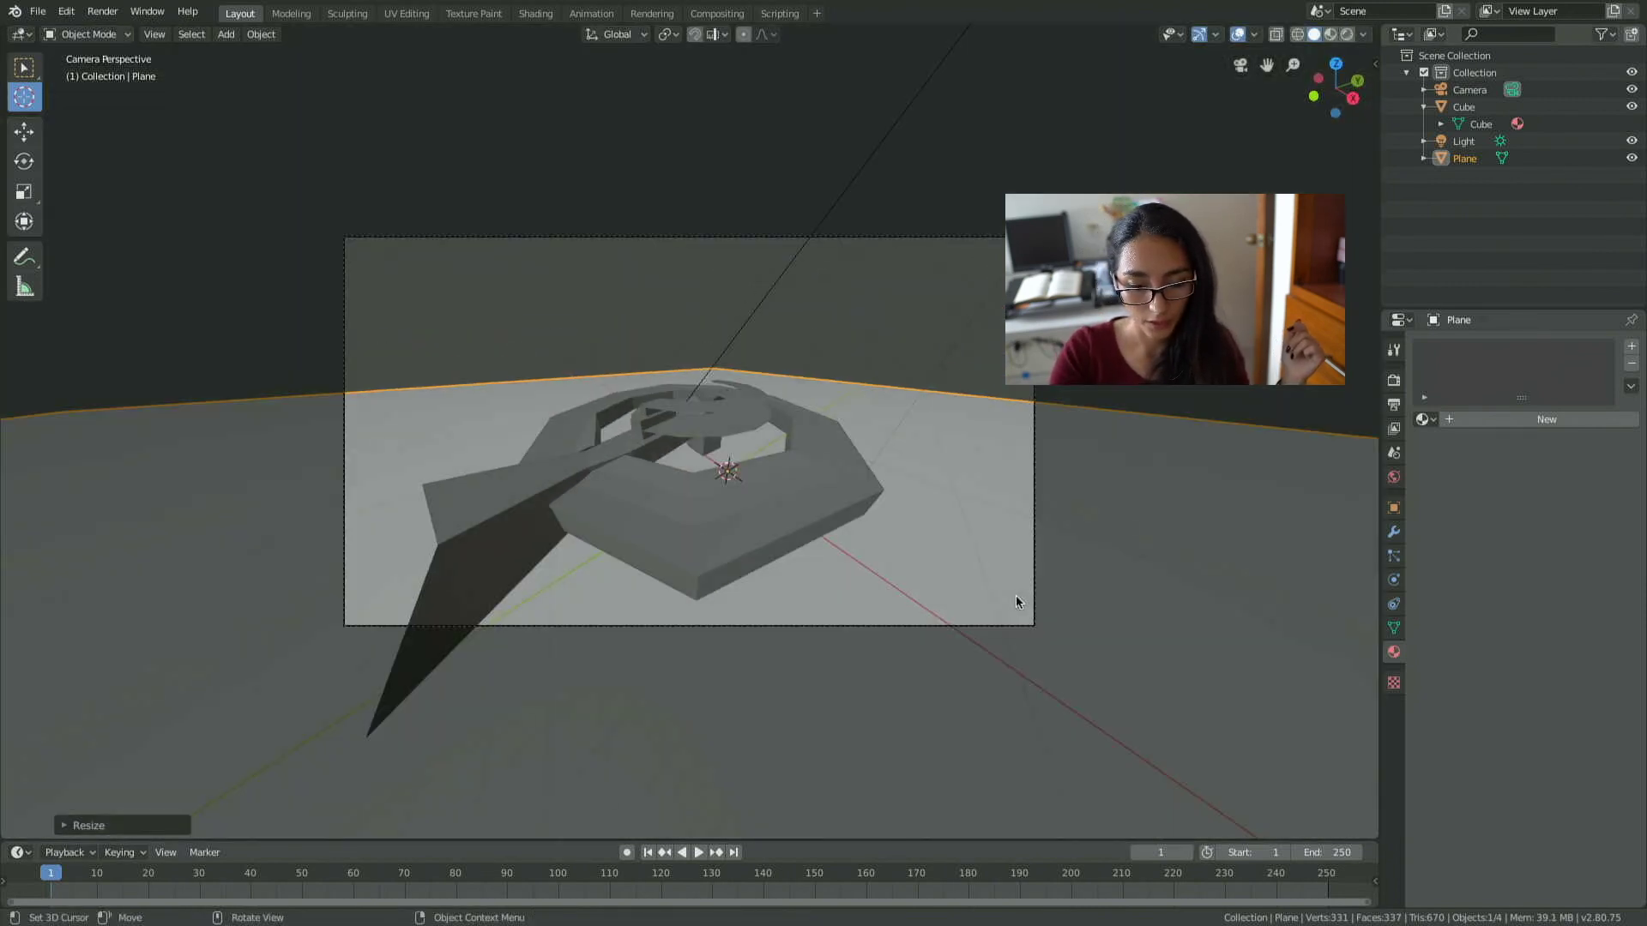
pyautogui.press('KP_0')
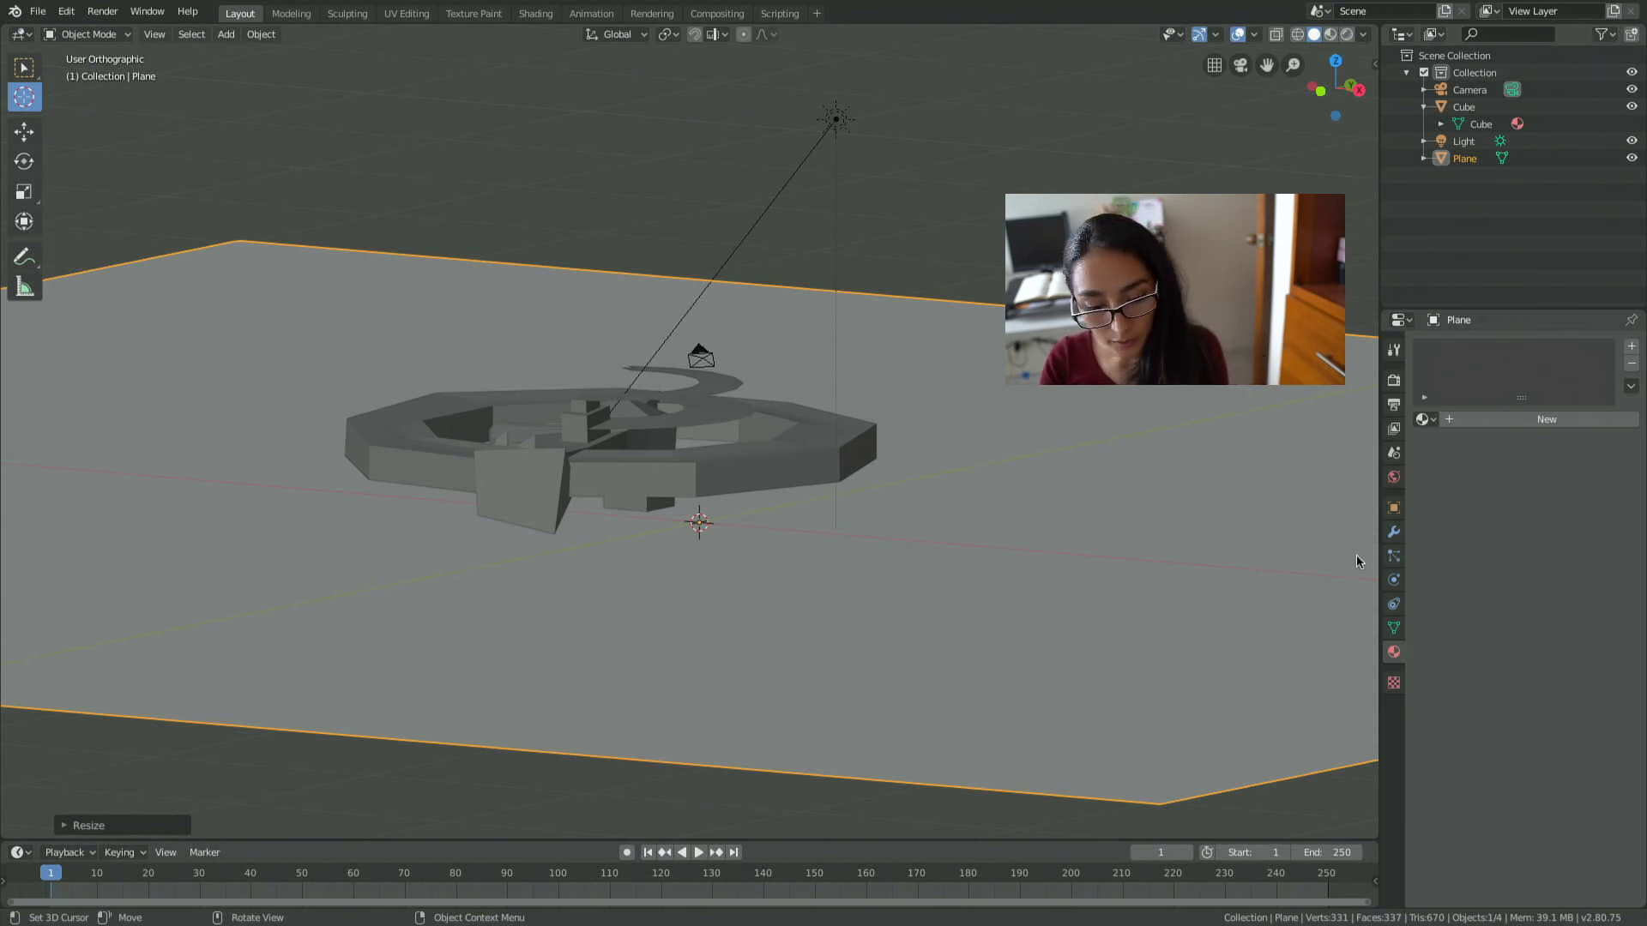
pyautogui.click(1512, 429)
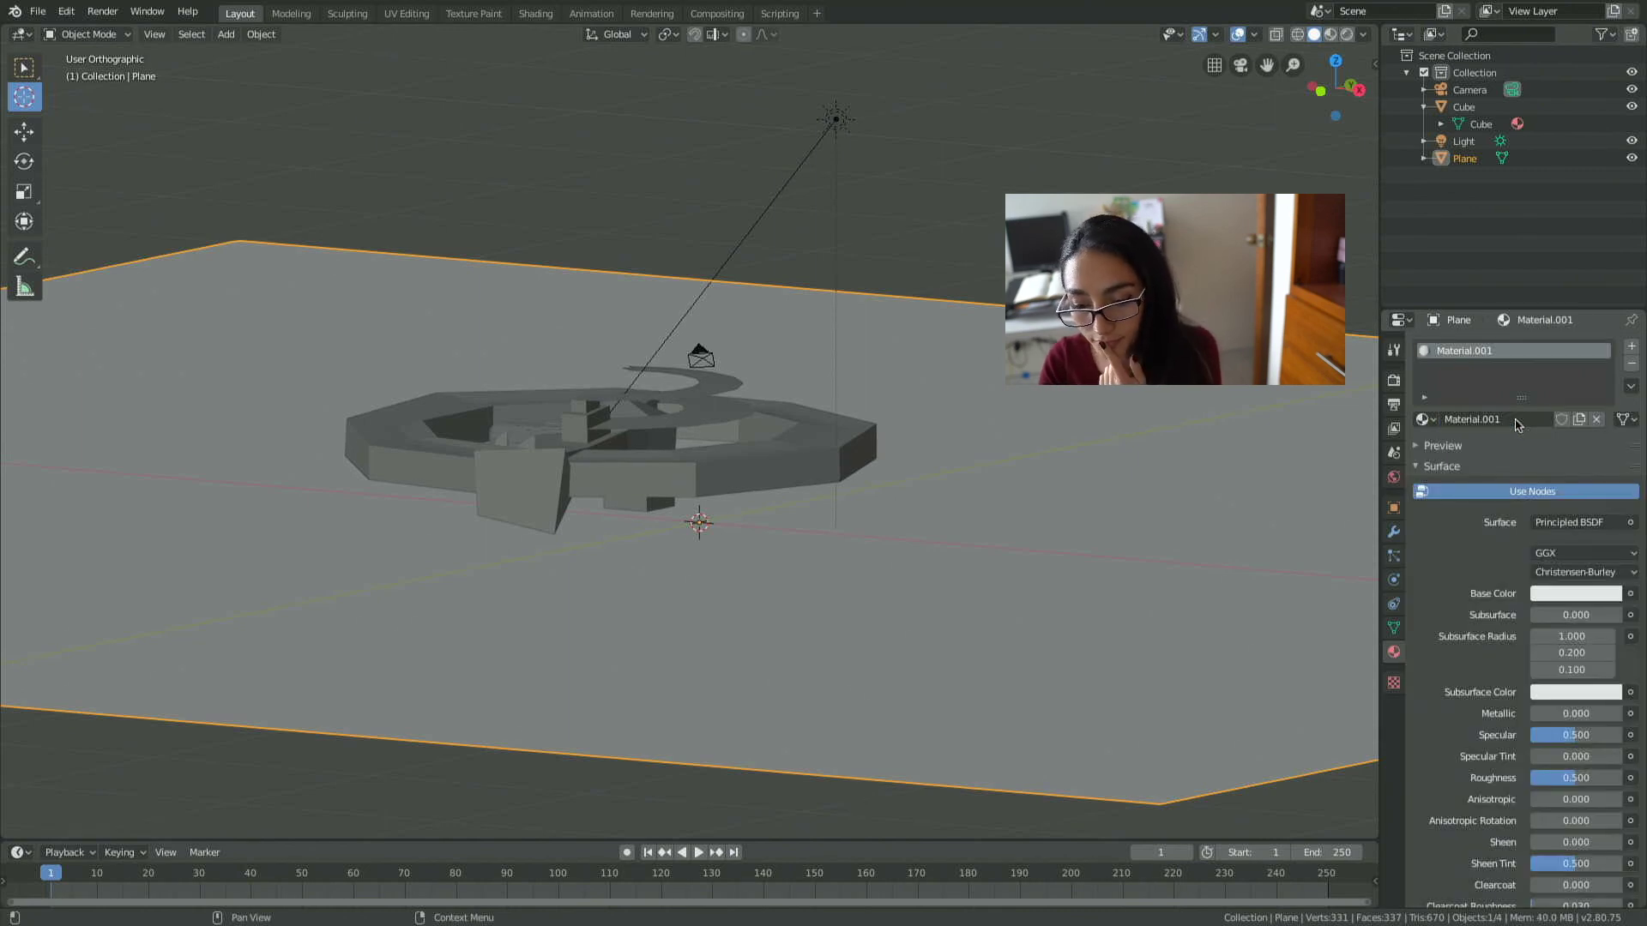
# Turn off Use Nodes on the ground material and raise Metallic to 0.317.
pyautogui.click(1516, 493)
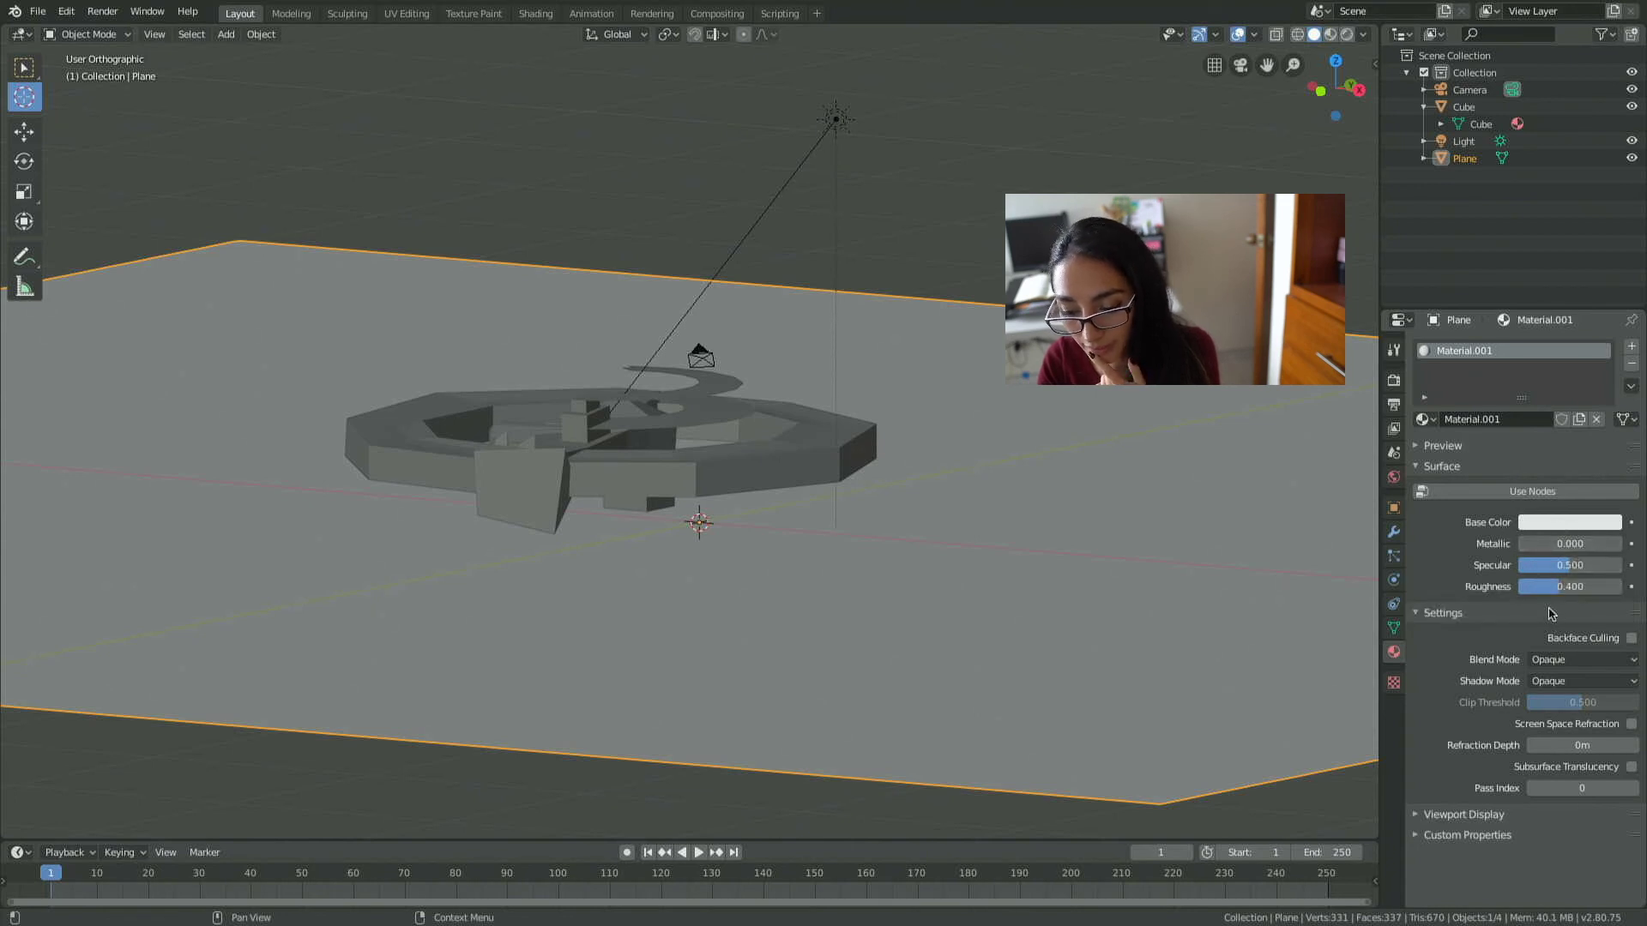
pyautogui.click(1417, 447)
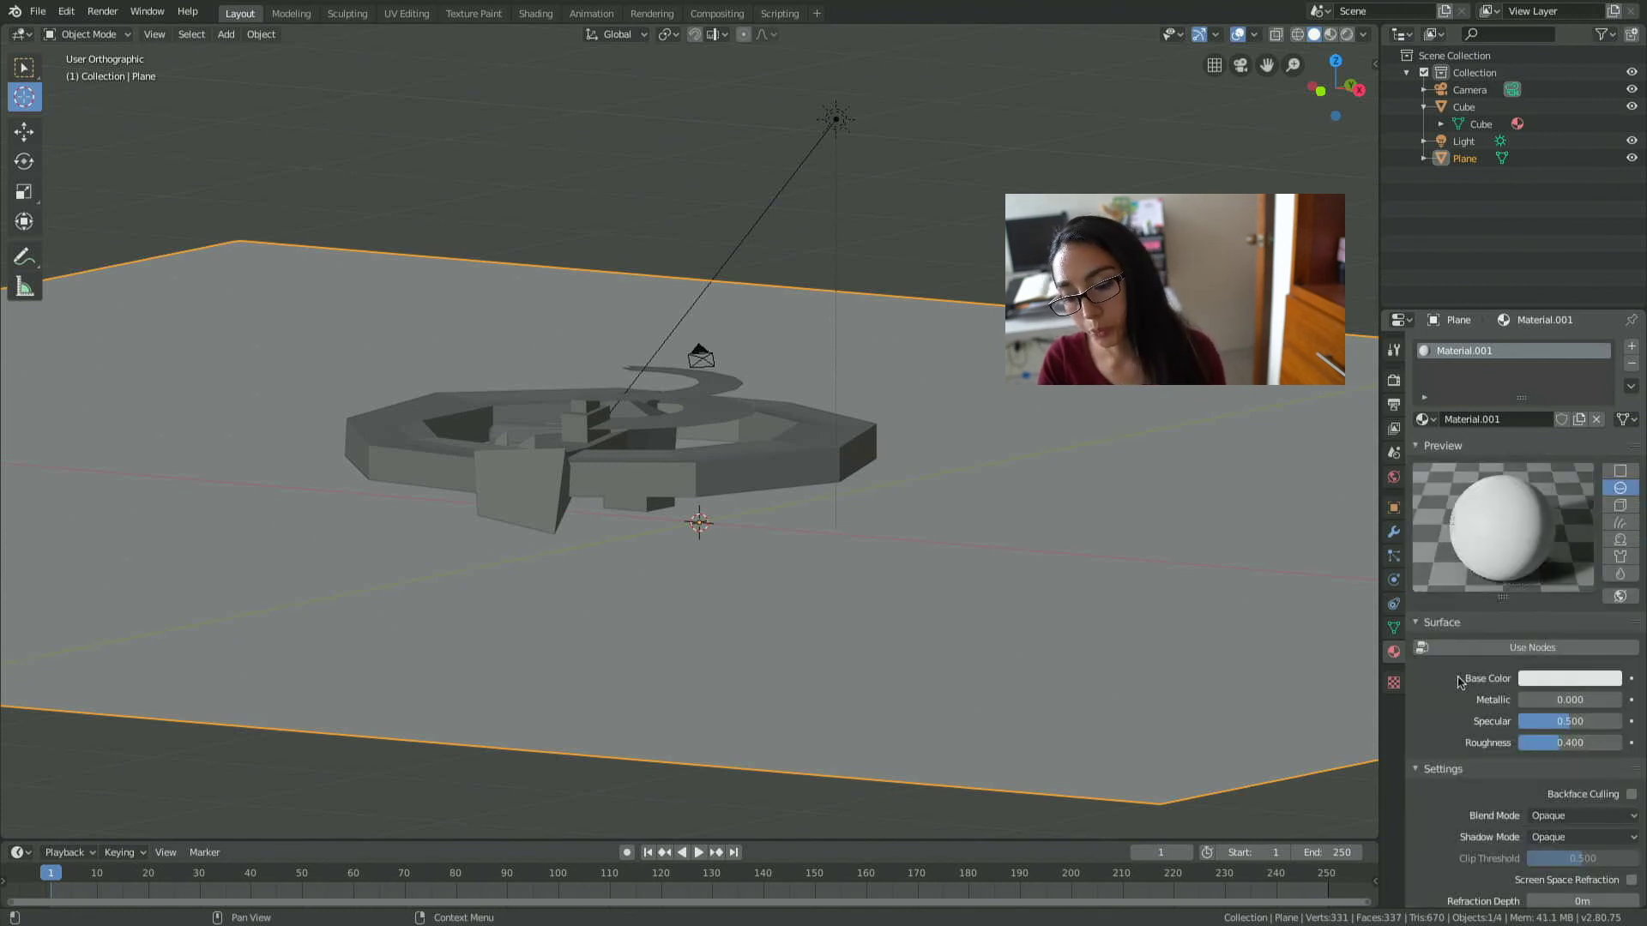
pyautogui.scroll(-3, 1498, 778)
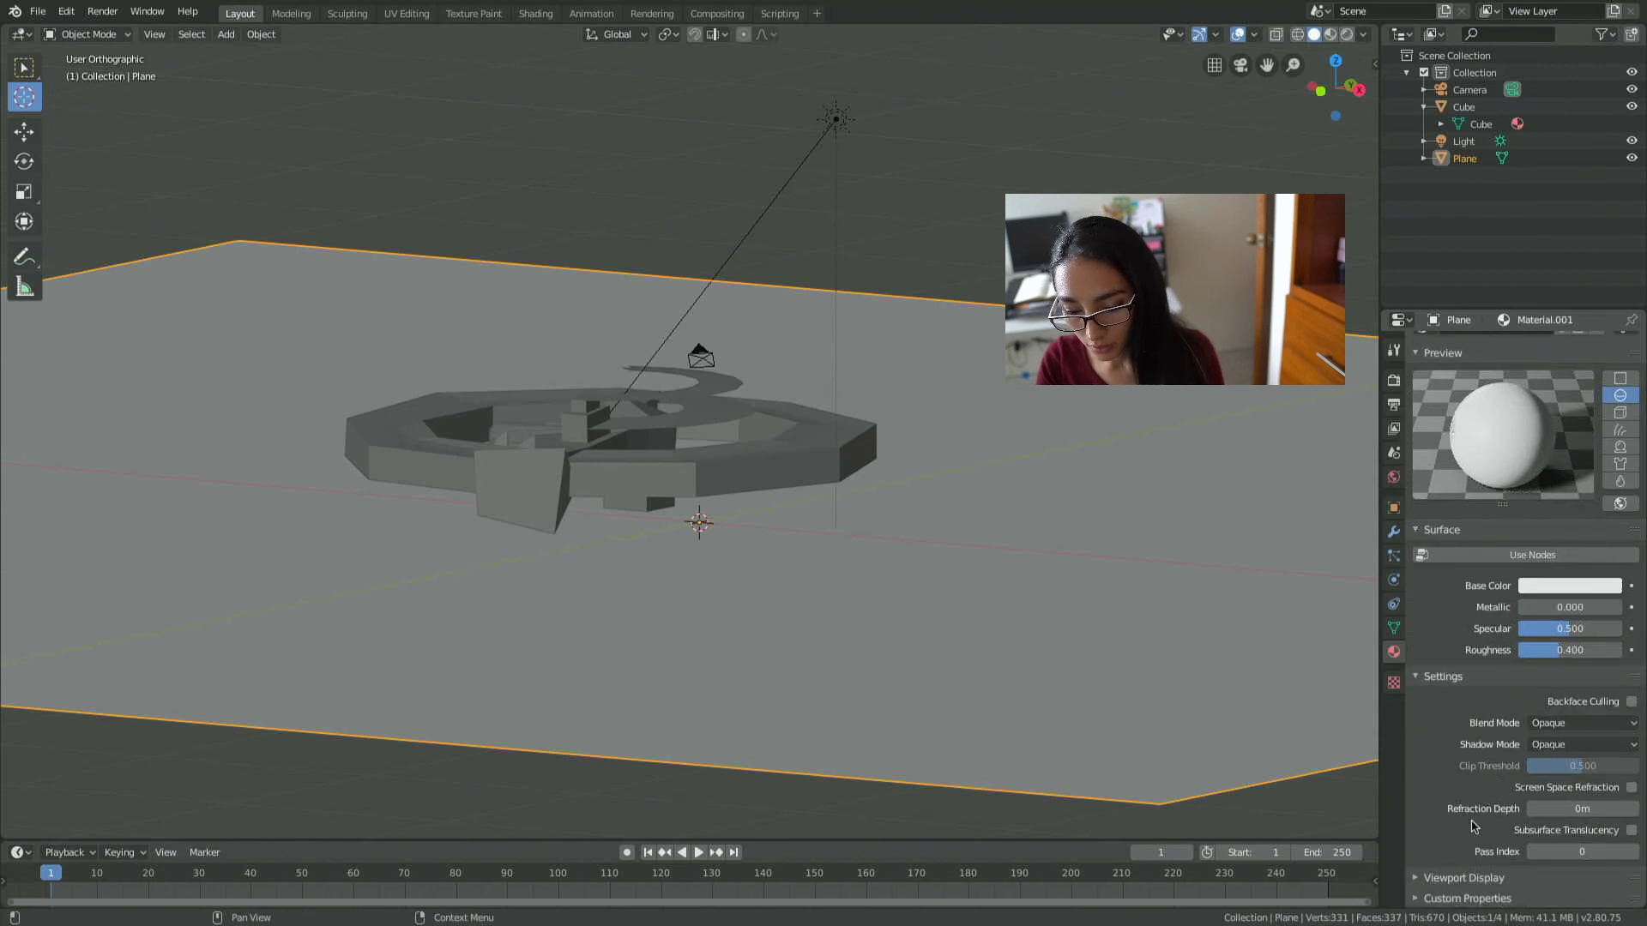
pyautogui.click(1424, 530)
pyautogui.scroll(3, 1422, 540)
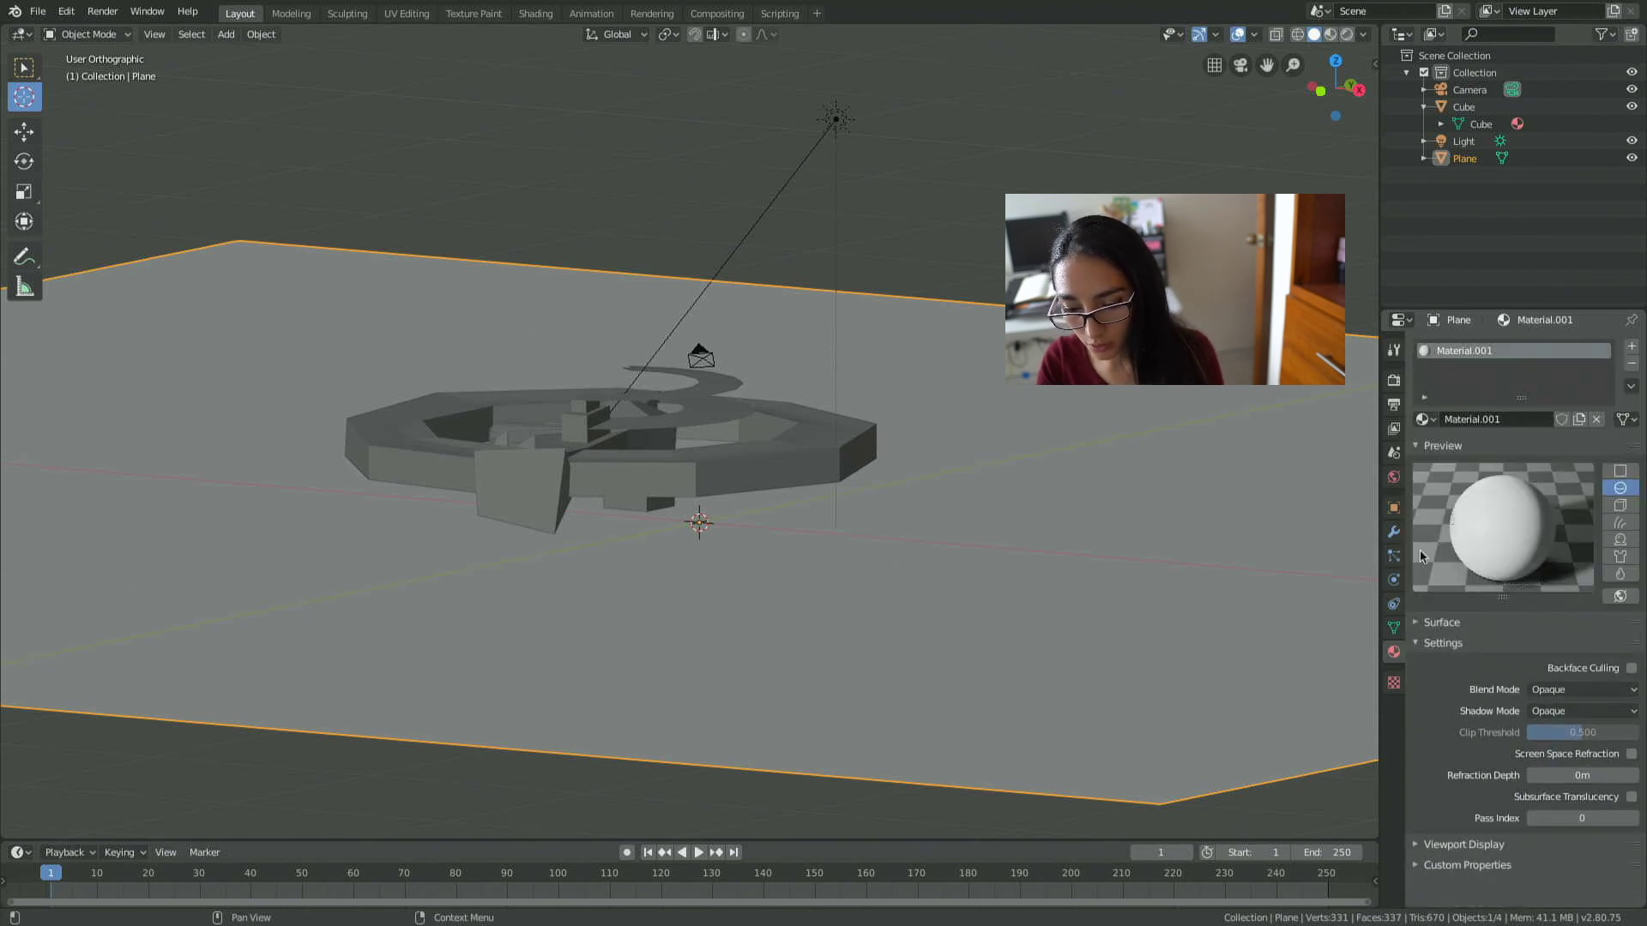
pyautogui.click(1418, 624)
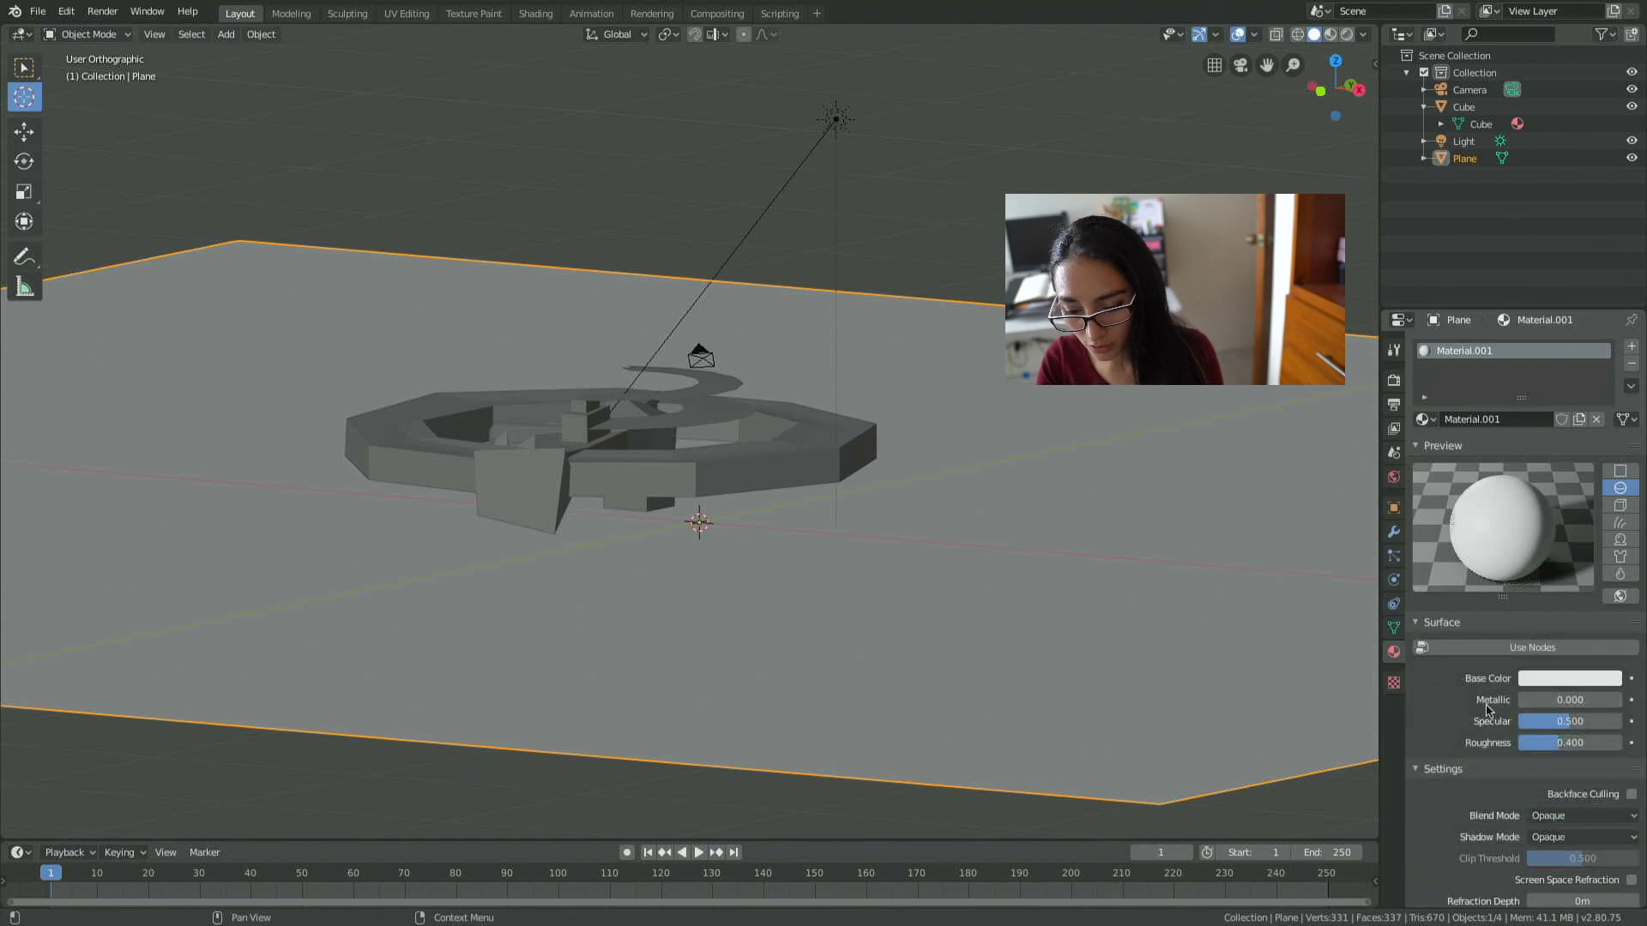
pyautogui.moveTo(1570, 700); pyautogui.dragTo(1601, 700)
# Pick a saturated green base colour for the ground plane and view it through the camera.
pyautogui.click(1559, 679)
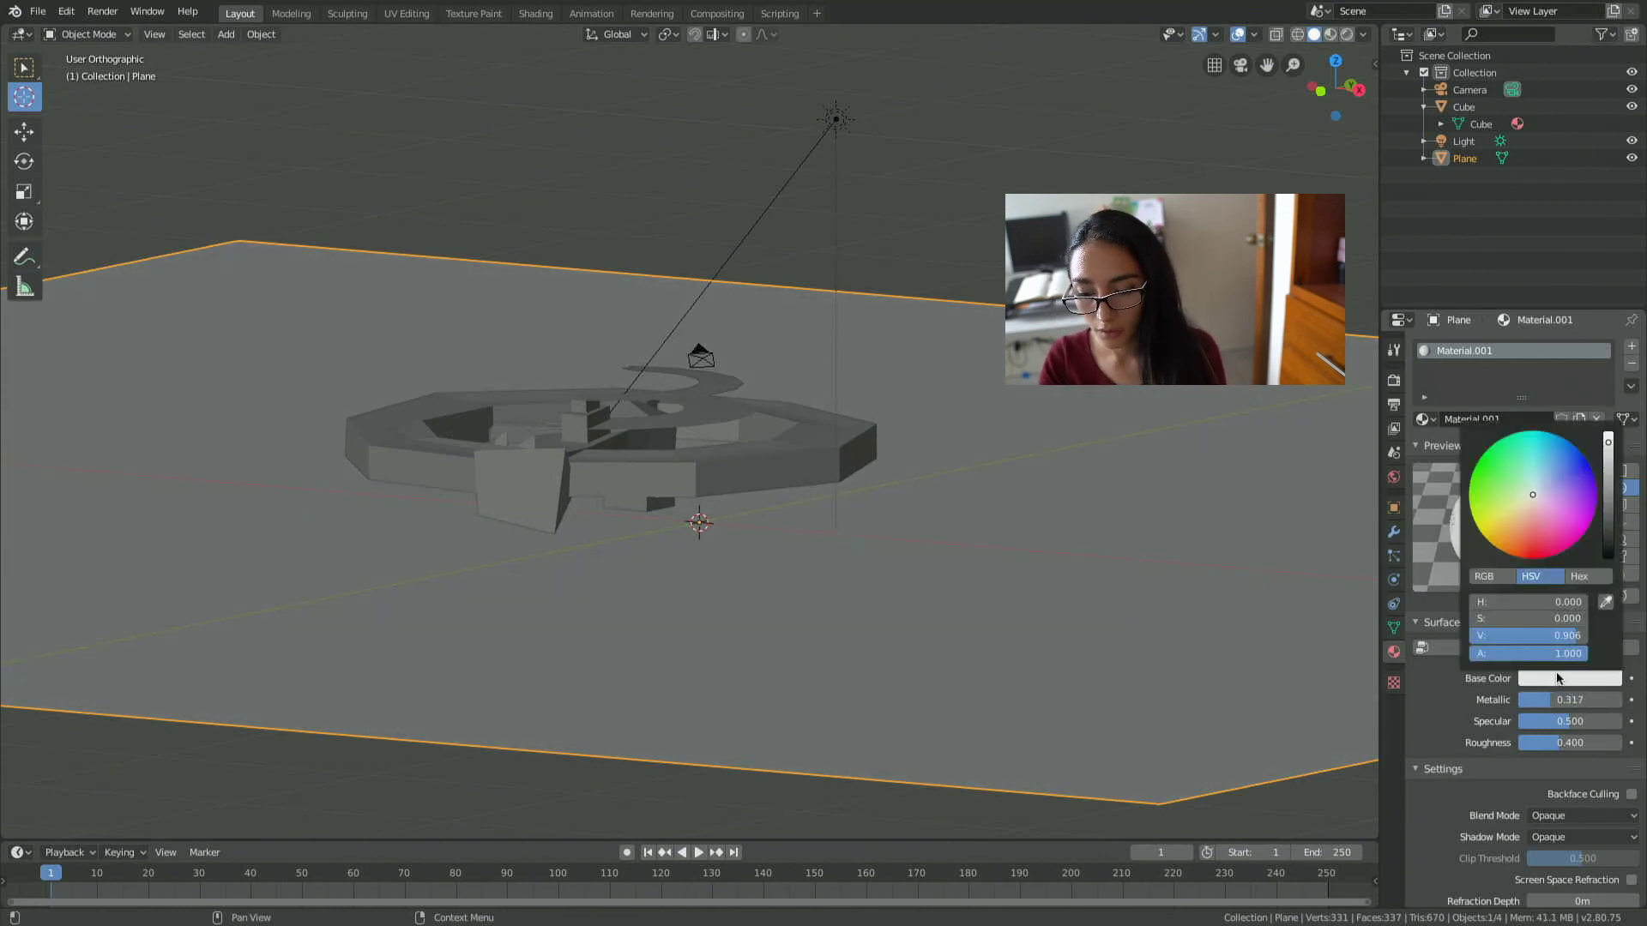
pyautogui.click(1581, 513)
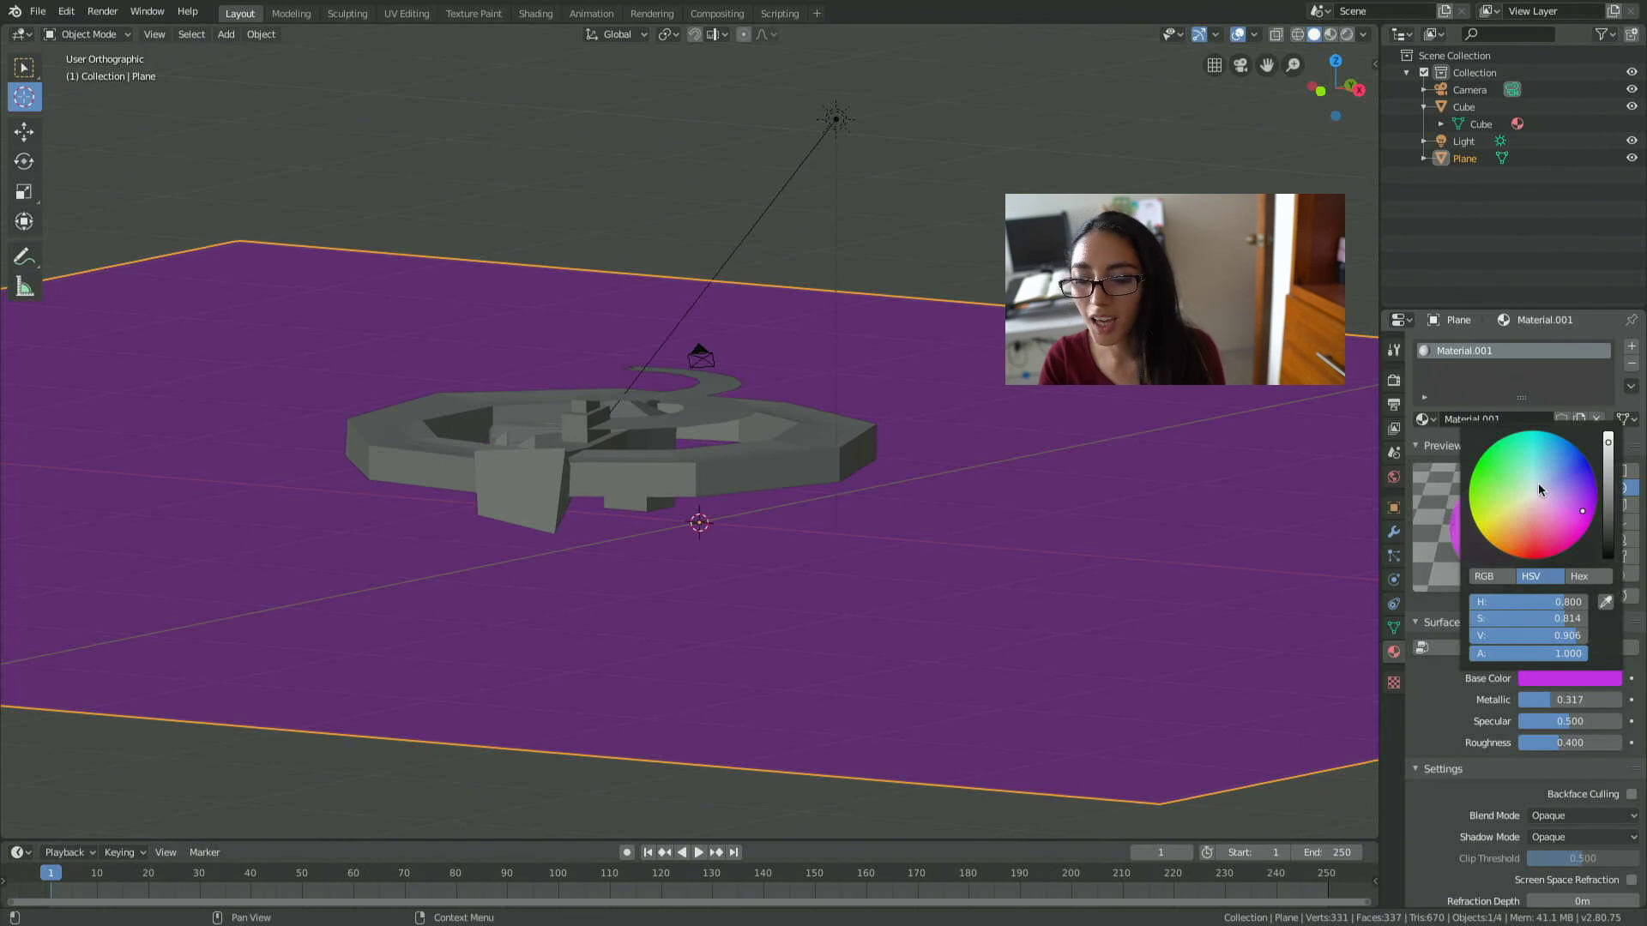
pyautogui.moveTo(1582, 511); pyautogui.dragTo(1518, 482)
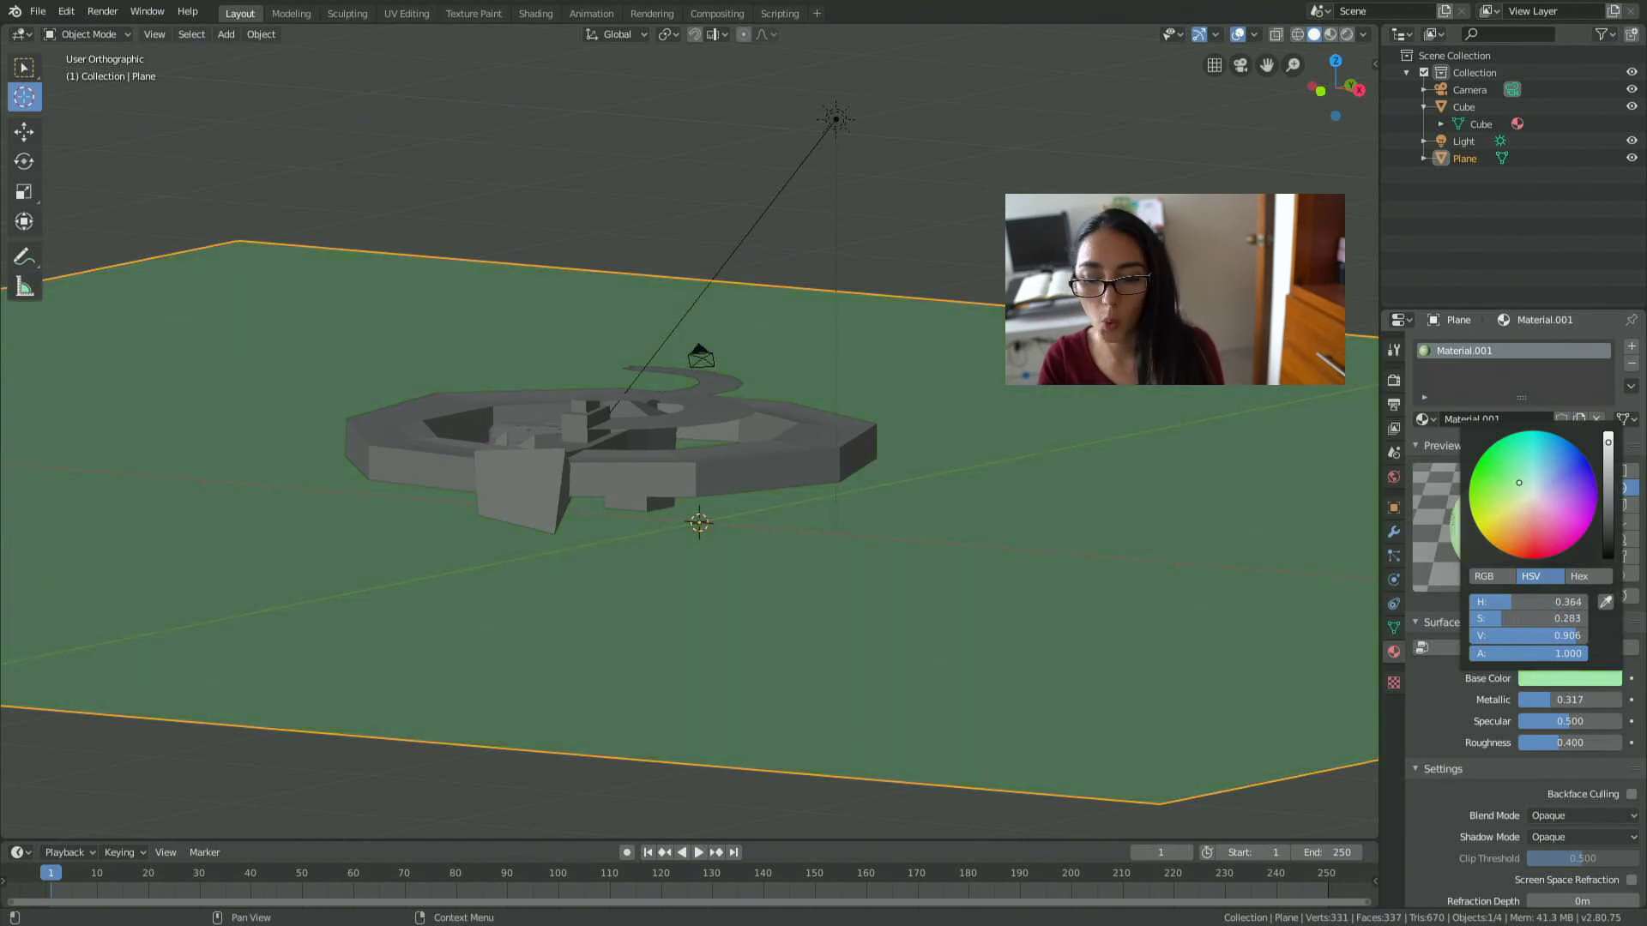
pyautogui.moveTo(1518, 487); pyautogui.dragTo(1507, 485)
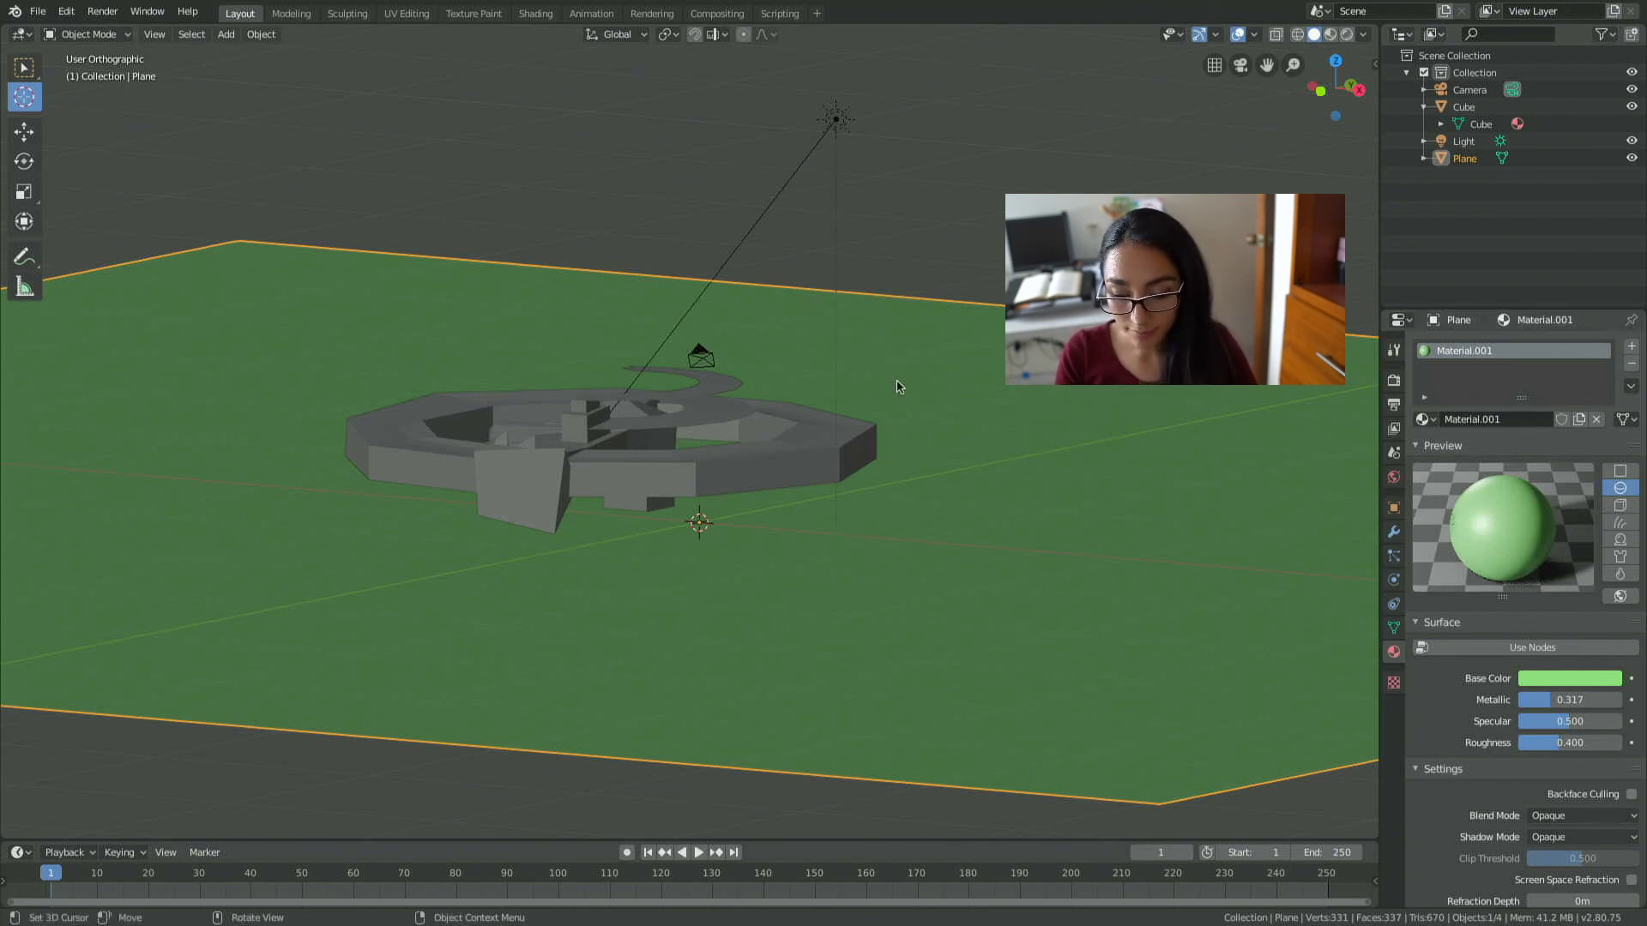
pyautogui.press('KP_0')
pyautogui.press('KP_0')
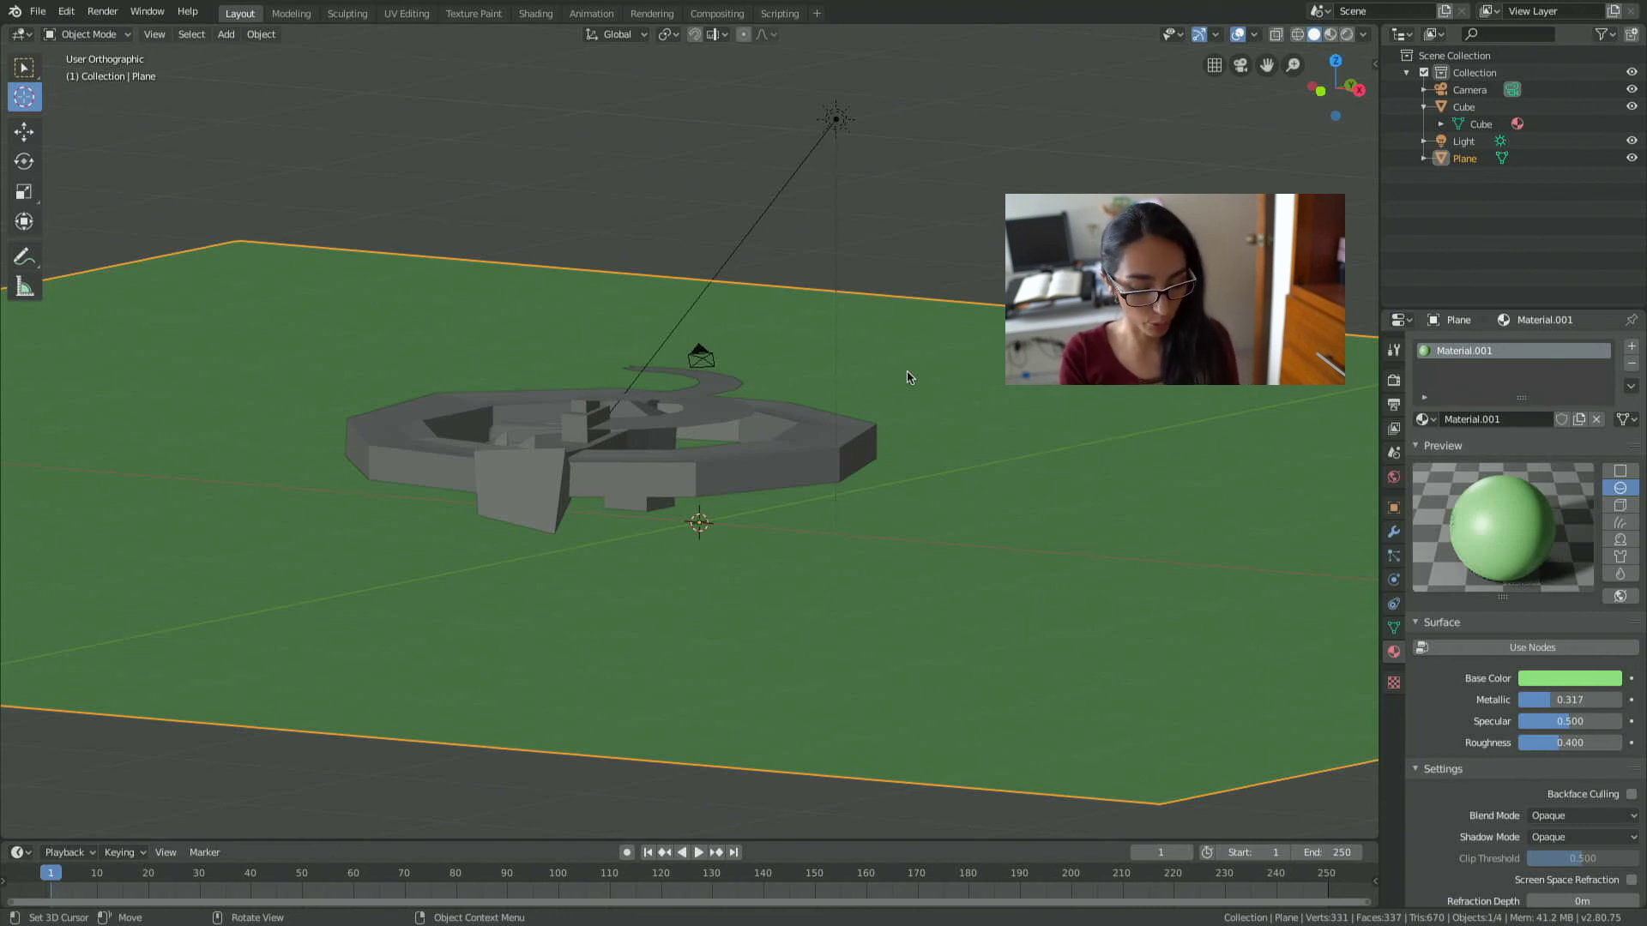
pyautogui.press('F12')
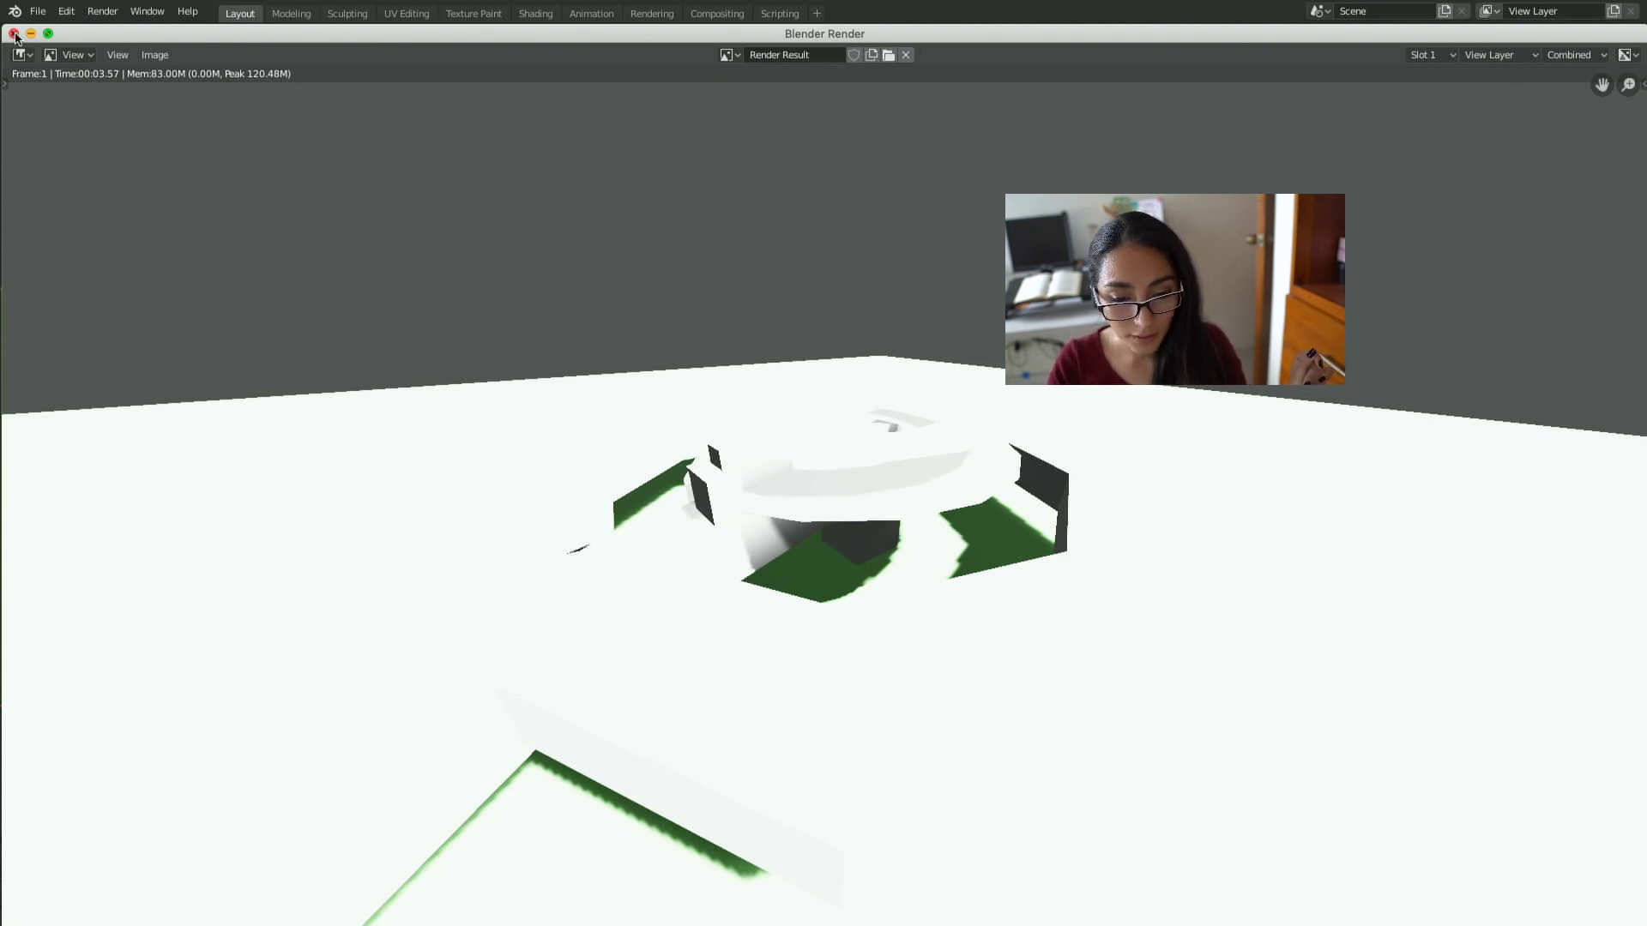
pyautogui.click(14, 33)
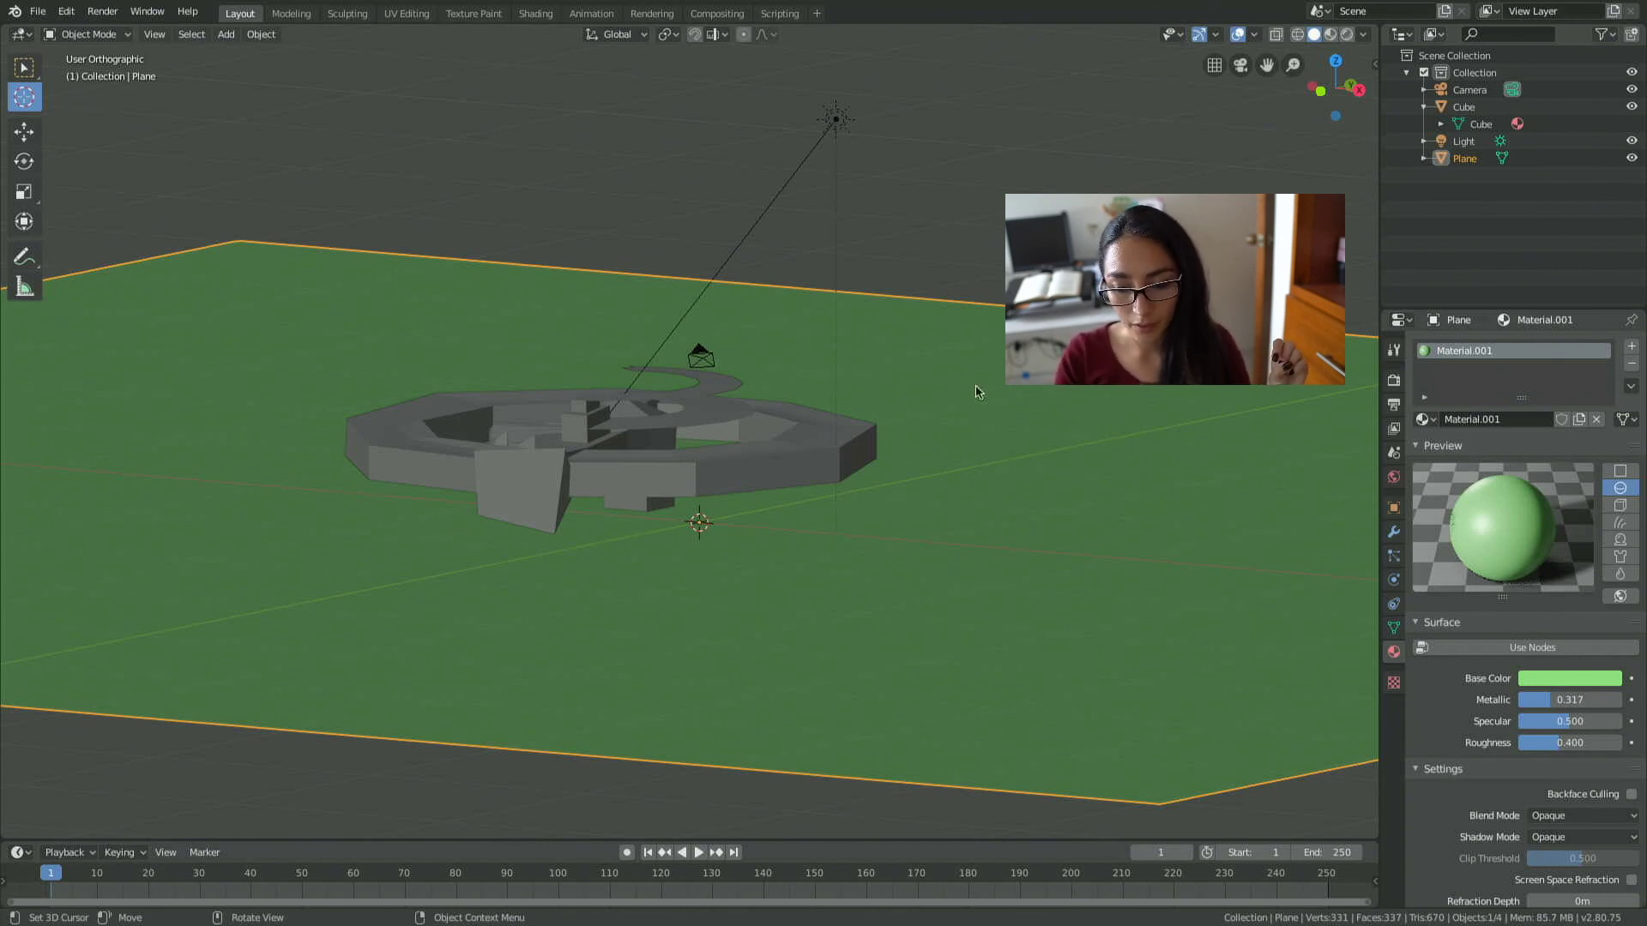
# Select the Sun lamp and lower its Strength from 1000 to 3.
pyautogui.rightClick(834, 126)
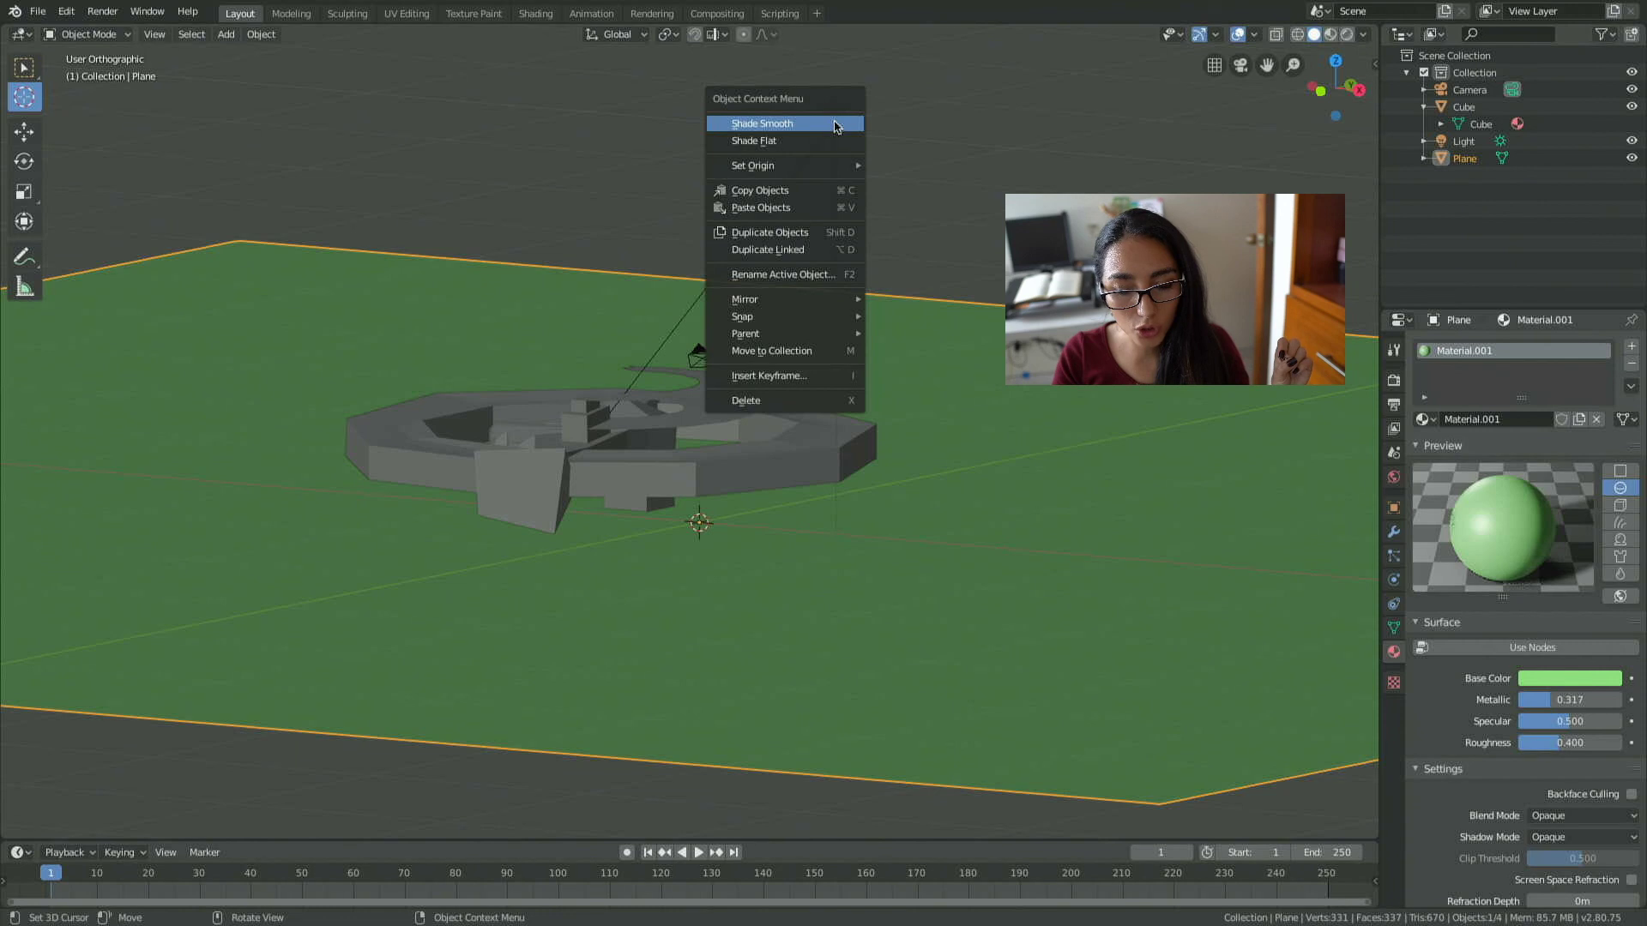
pyautogui.click(836, 127)
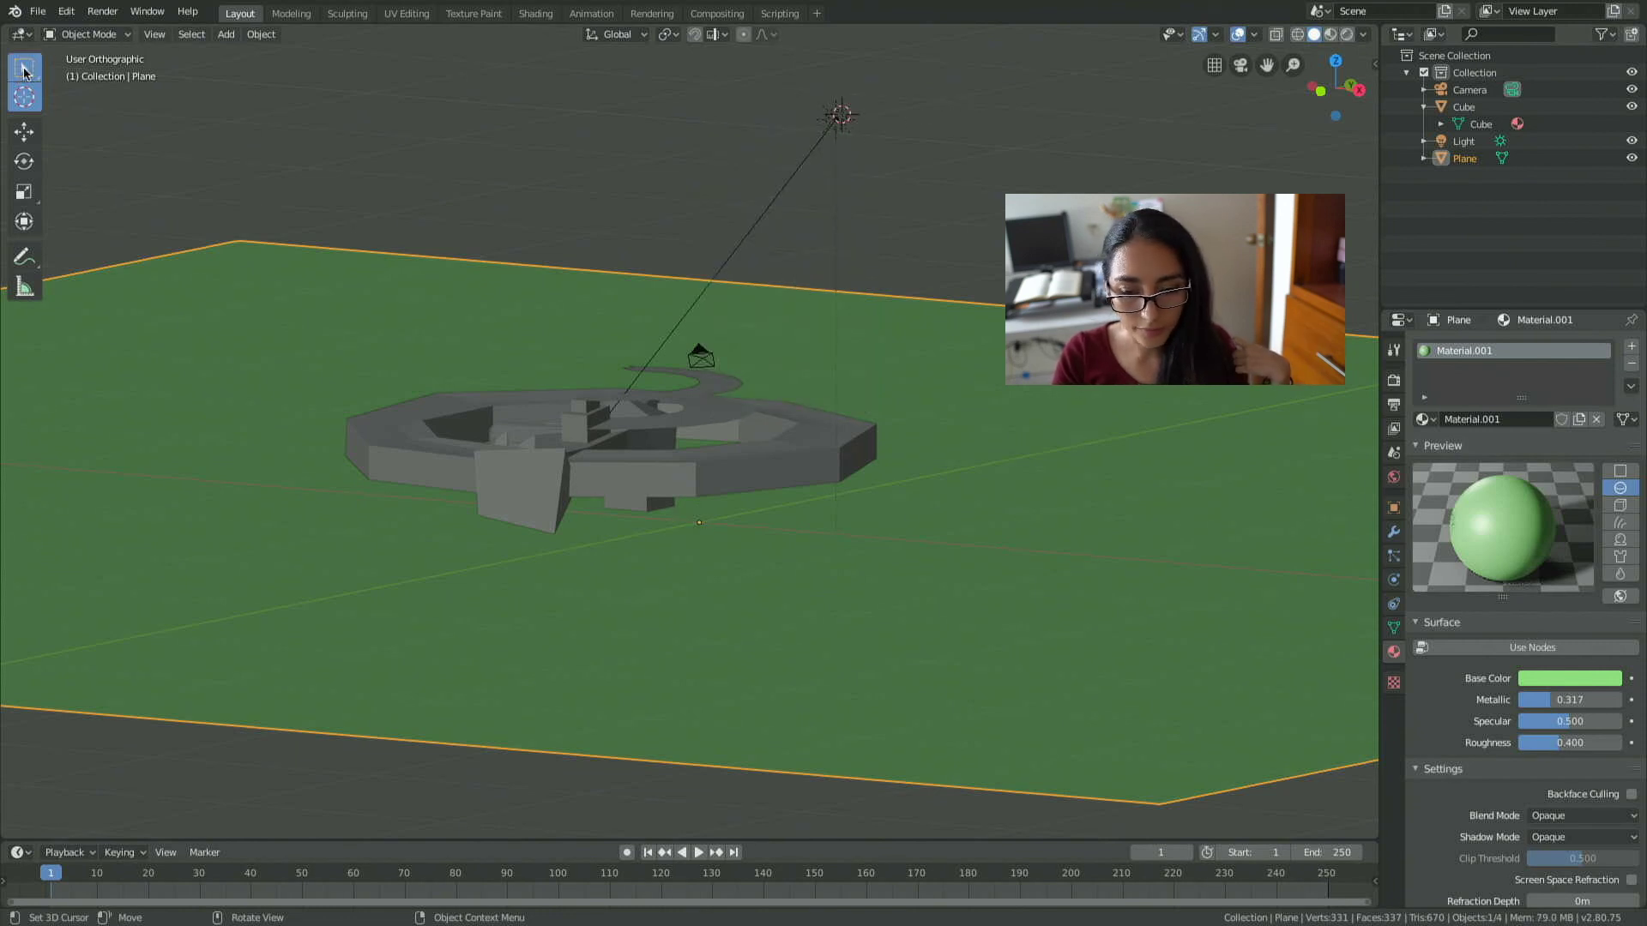
pyautogui.click(24, 68)
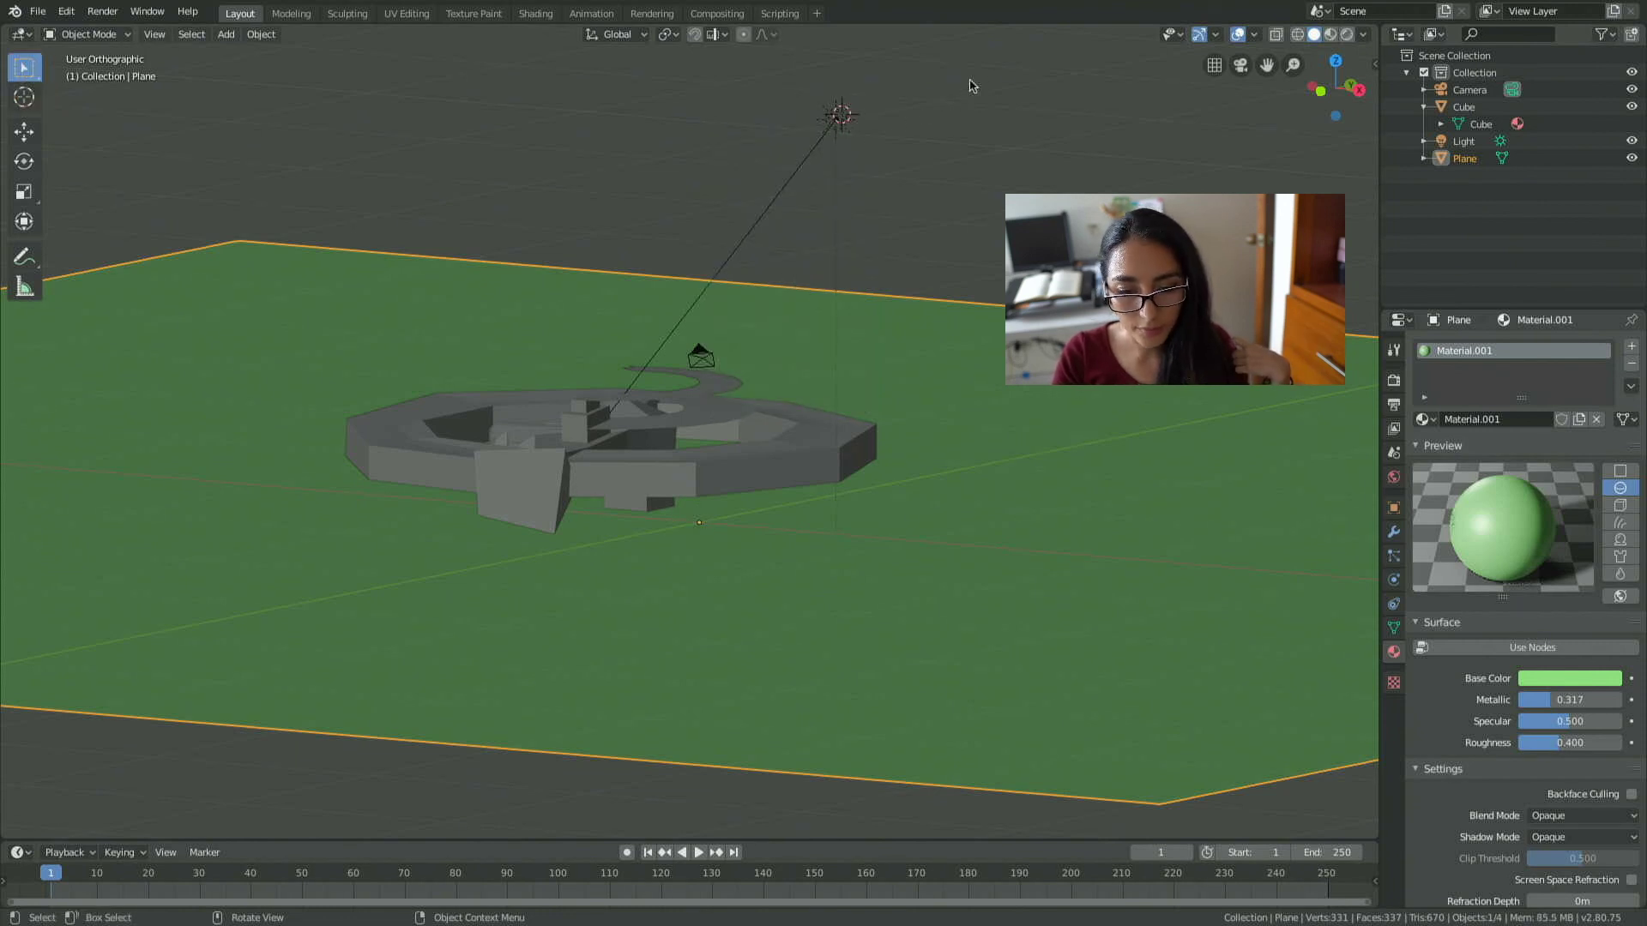
pyautogui.click(837, 126)
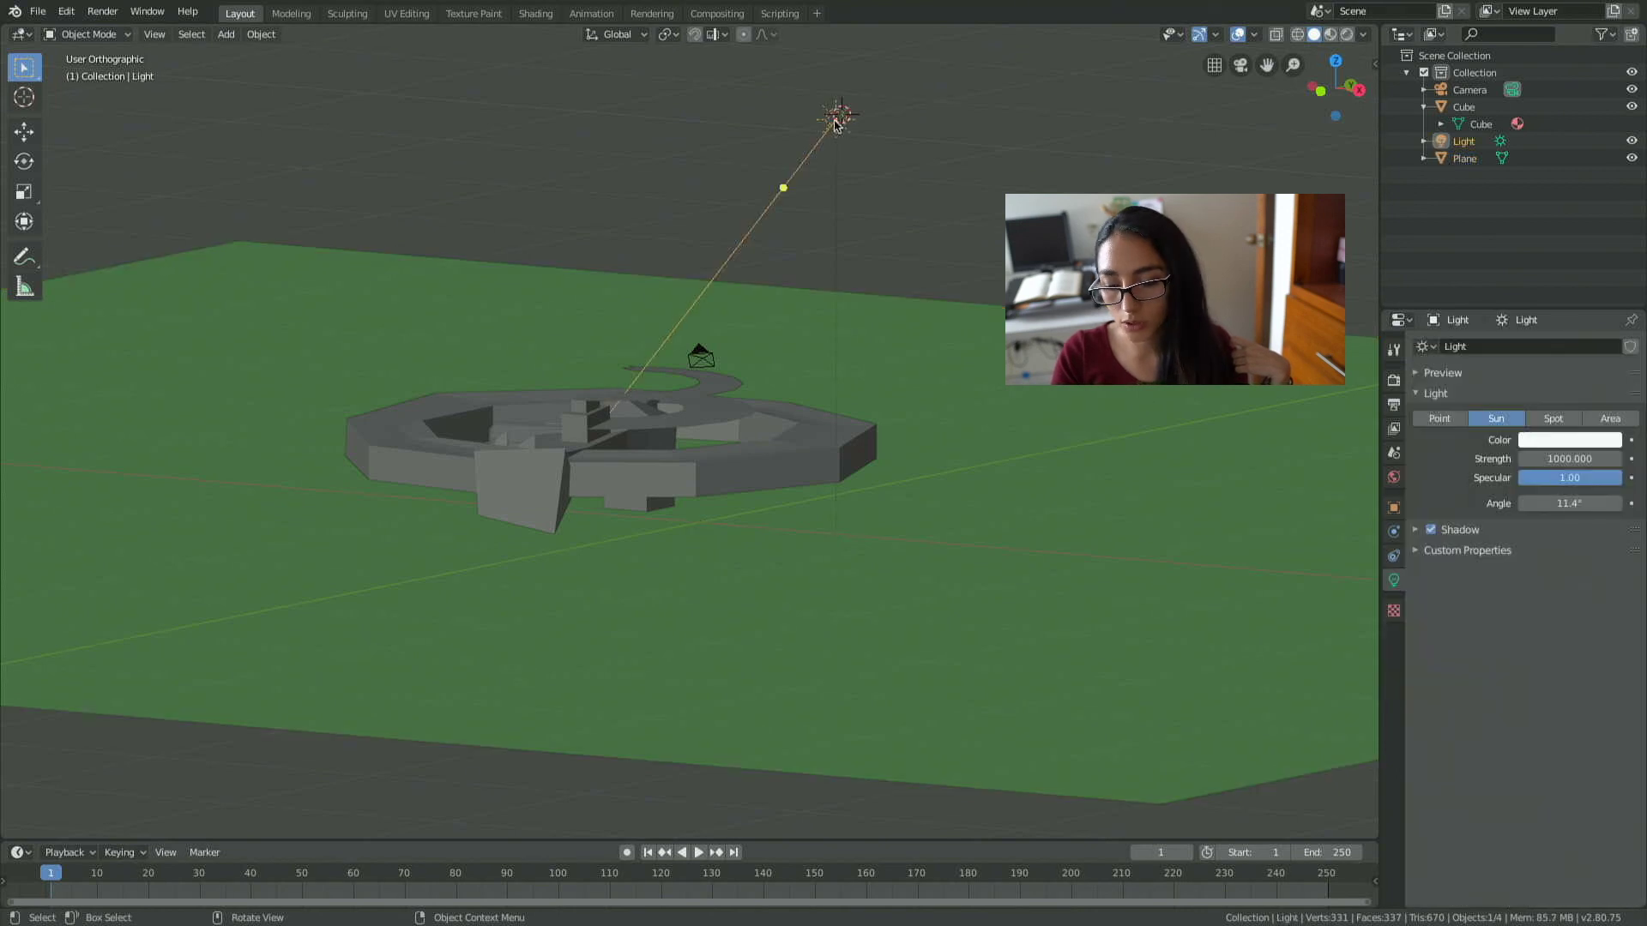
pyautogui.click(1588, 464)
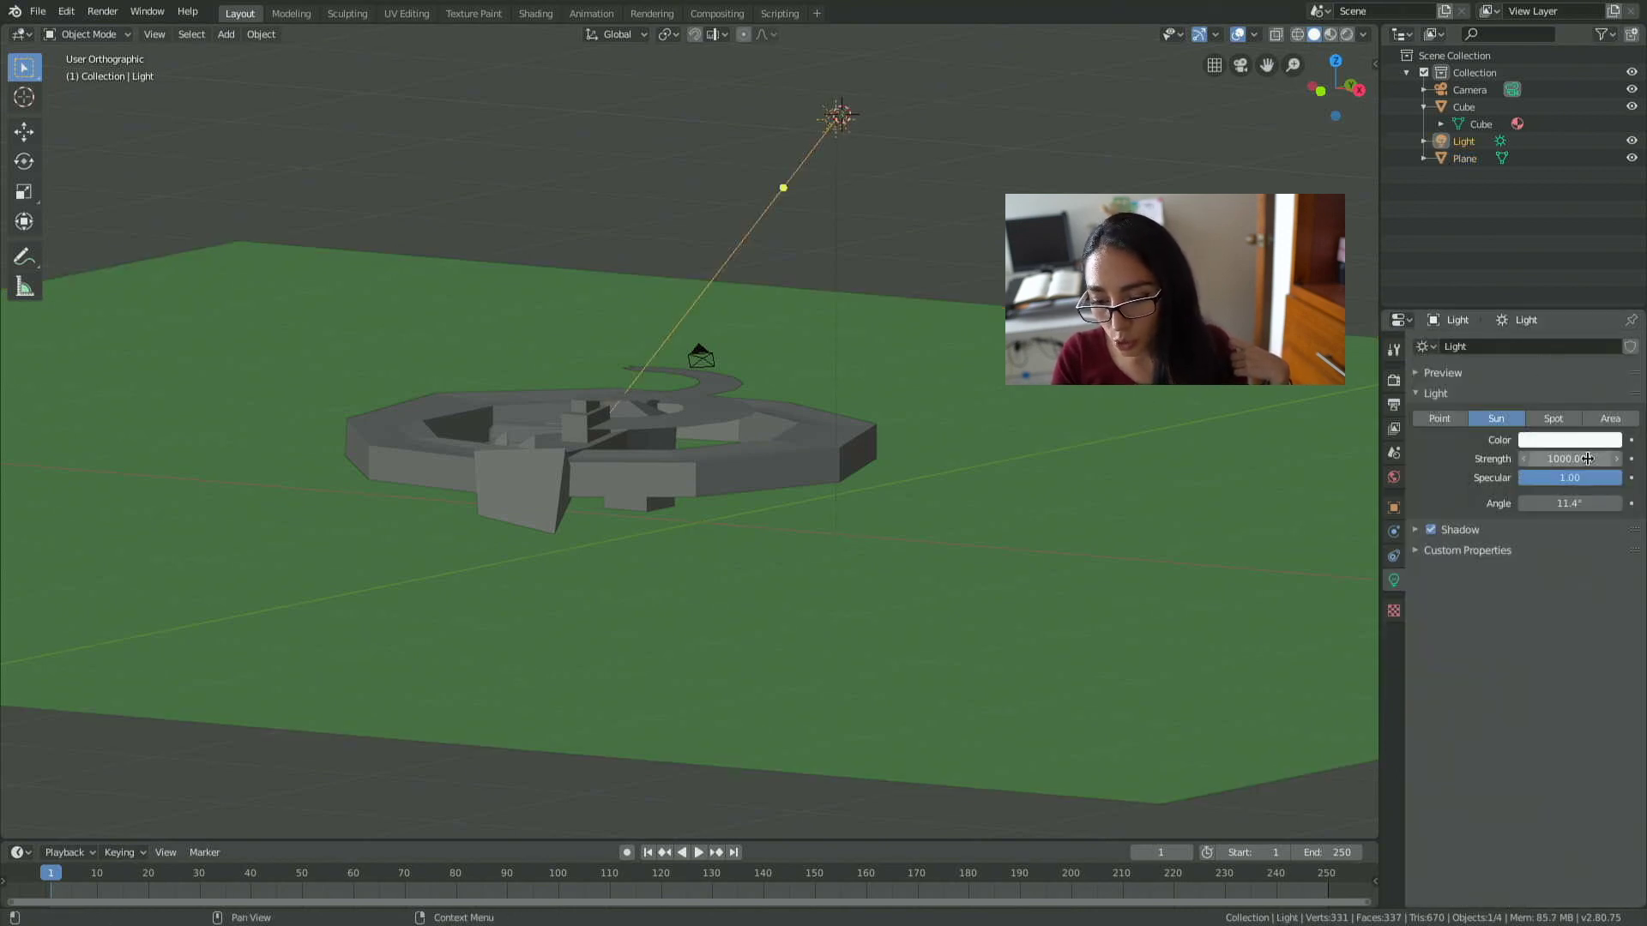
pyautogui.click(1548, 461)
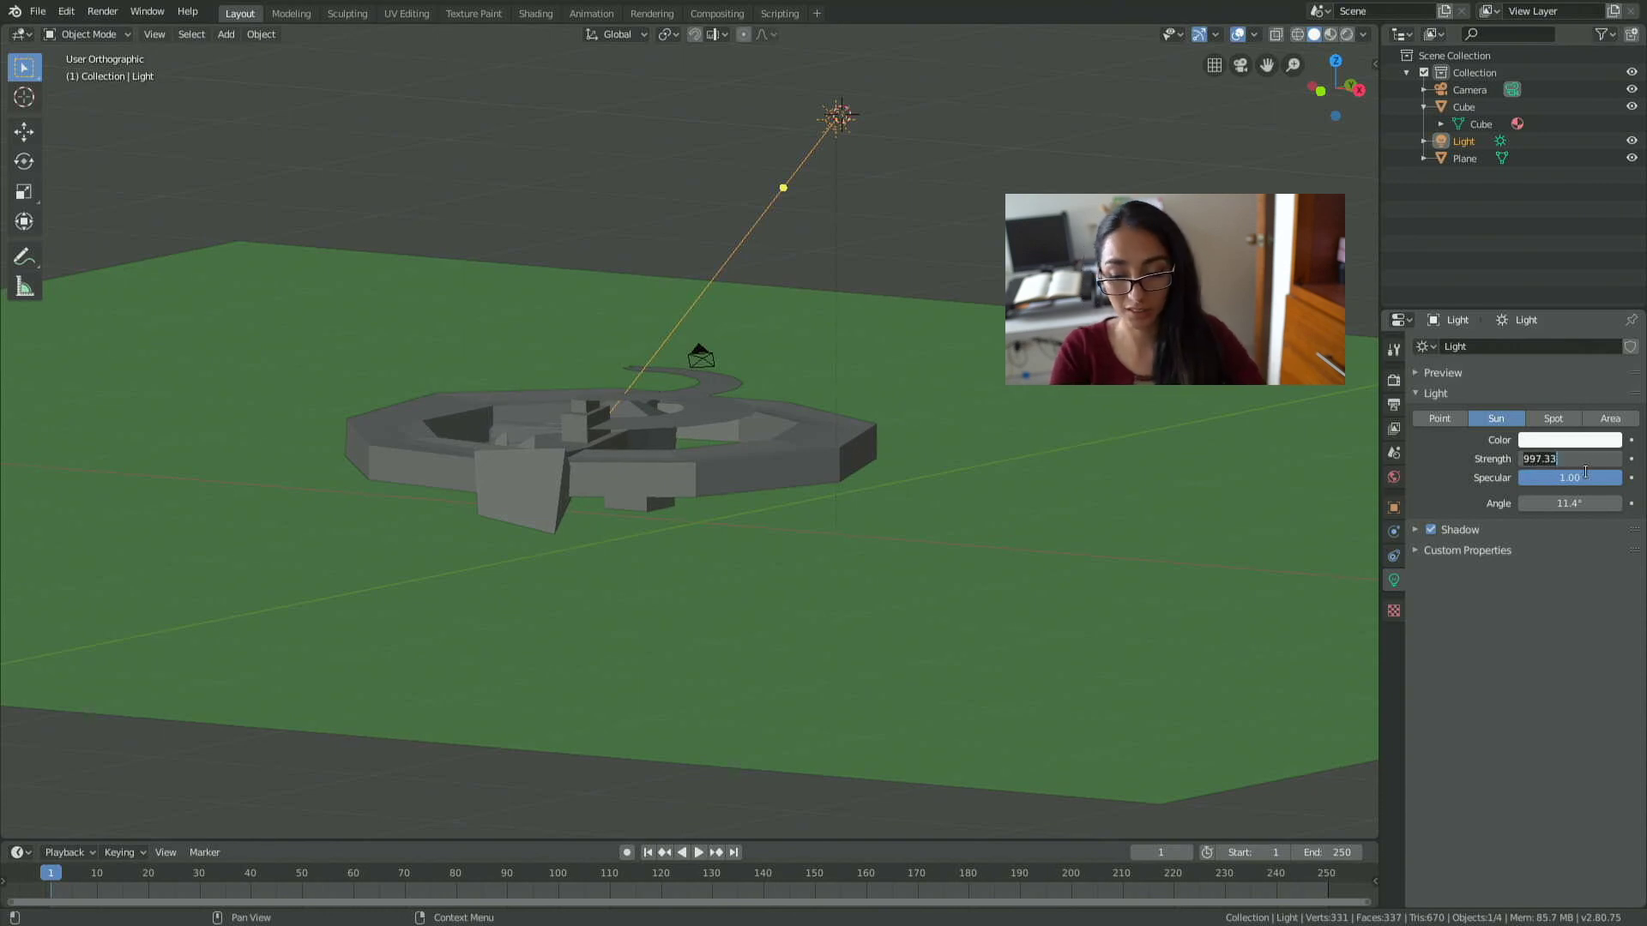
pyautogui.write('1')
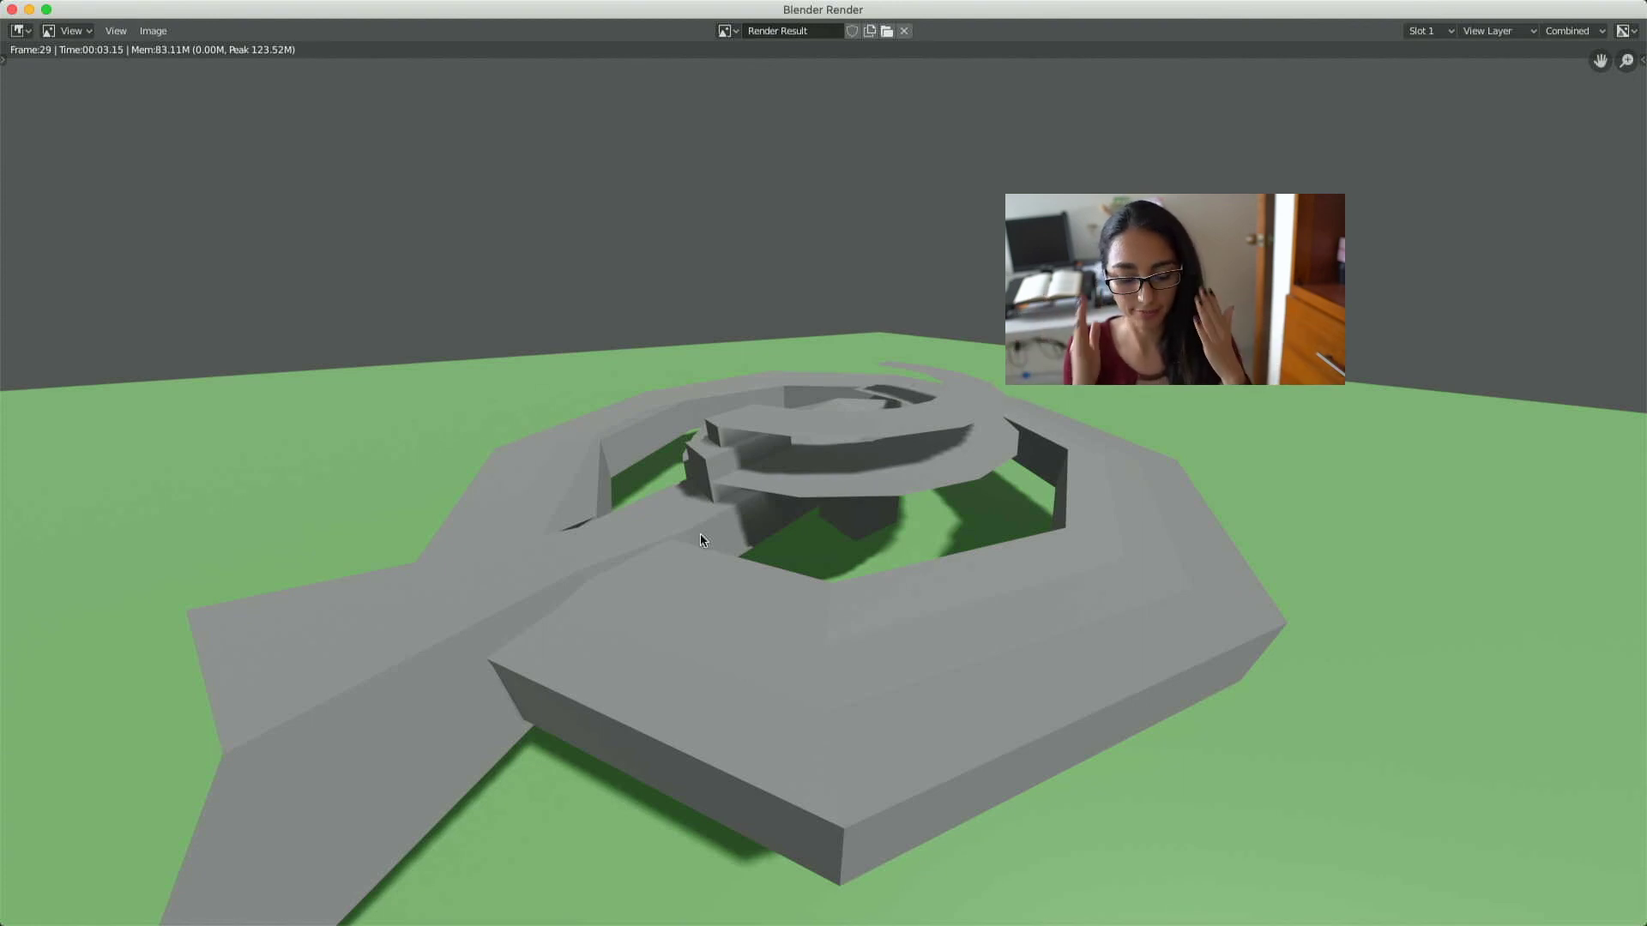
# Zoom and pan over the render of the shadowed arena, then close the render window.
pyautogui.scroll(-2, 909, 593)
pyautogui.scroll(-3, 908, 590)
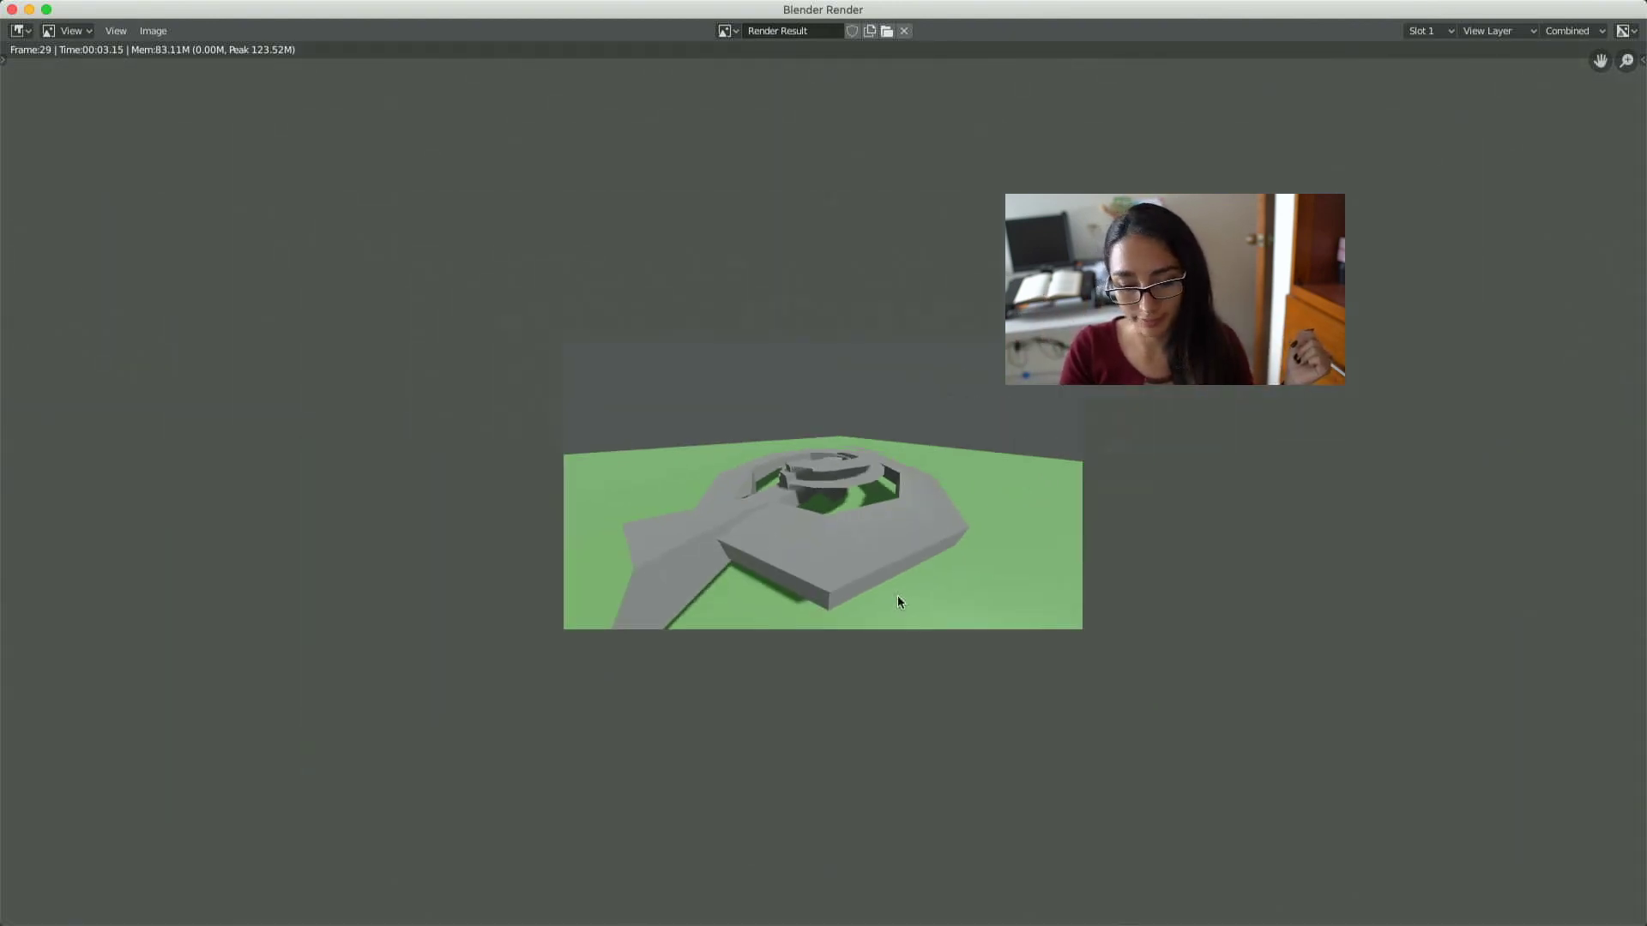
pyautogui.scroll(4, 897, 596)
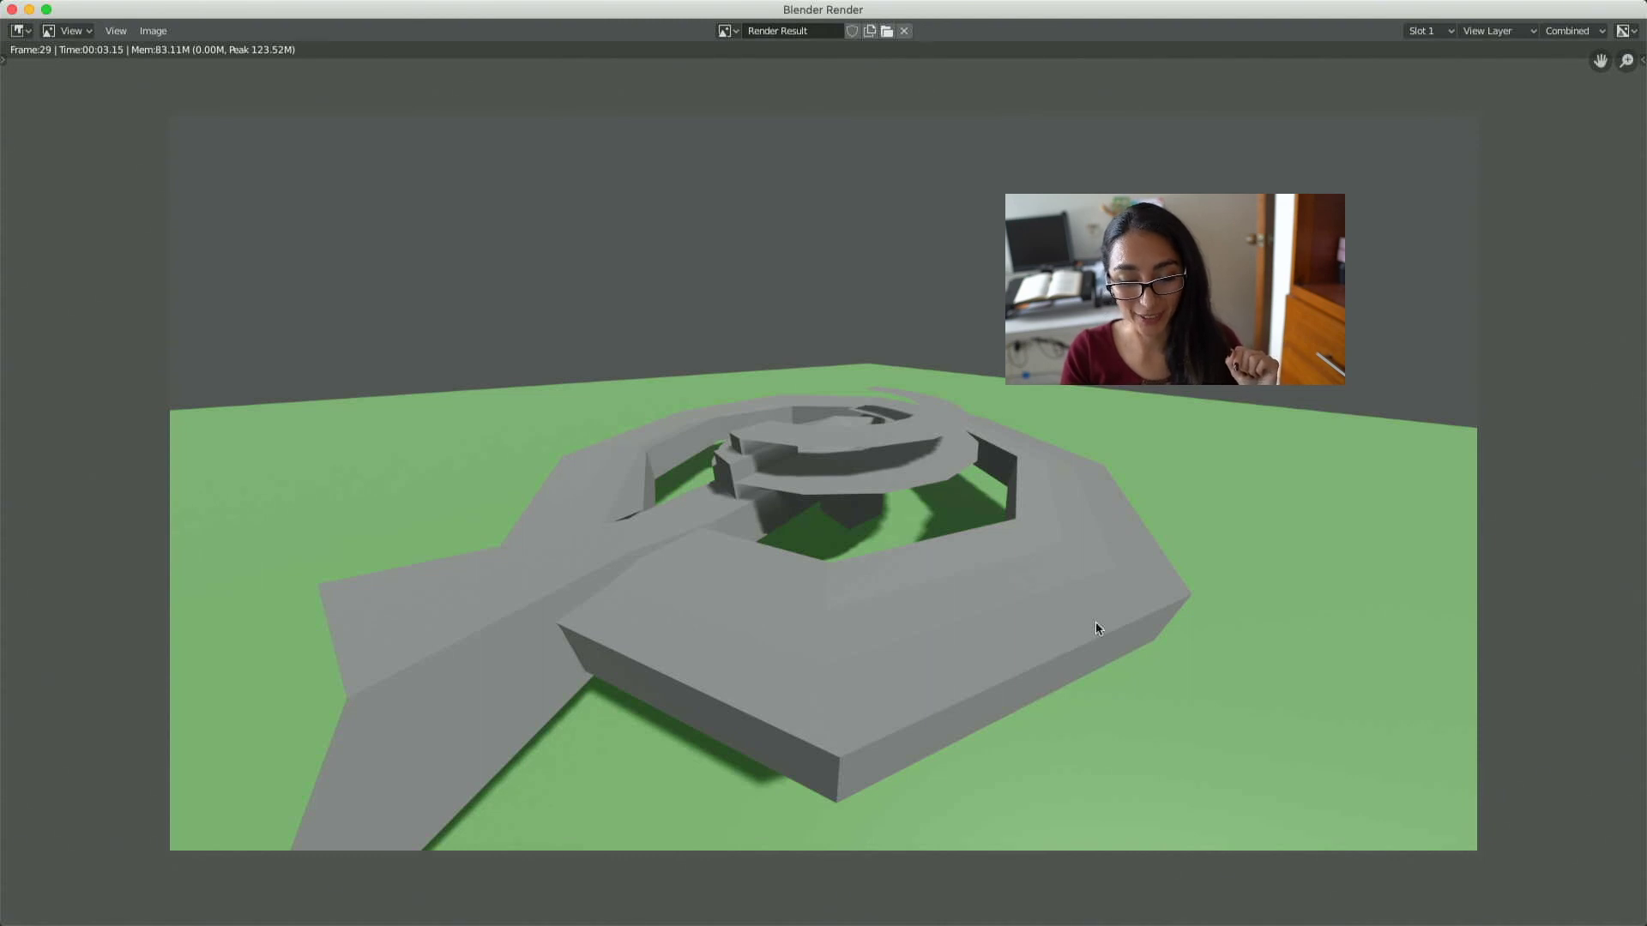
pyautogui.moveTo(1099, 611)
pyautogui.mouseDown(button='middle')
pyautogui.moveTo(988, 647)
pyautogui.moveTo(1087, 597)
pyautogui.mouseUp(button='middle')
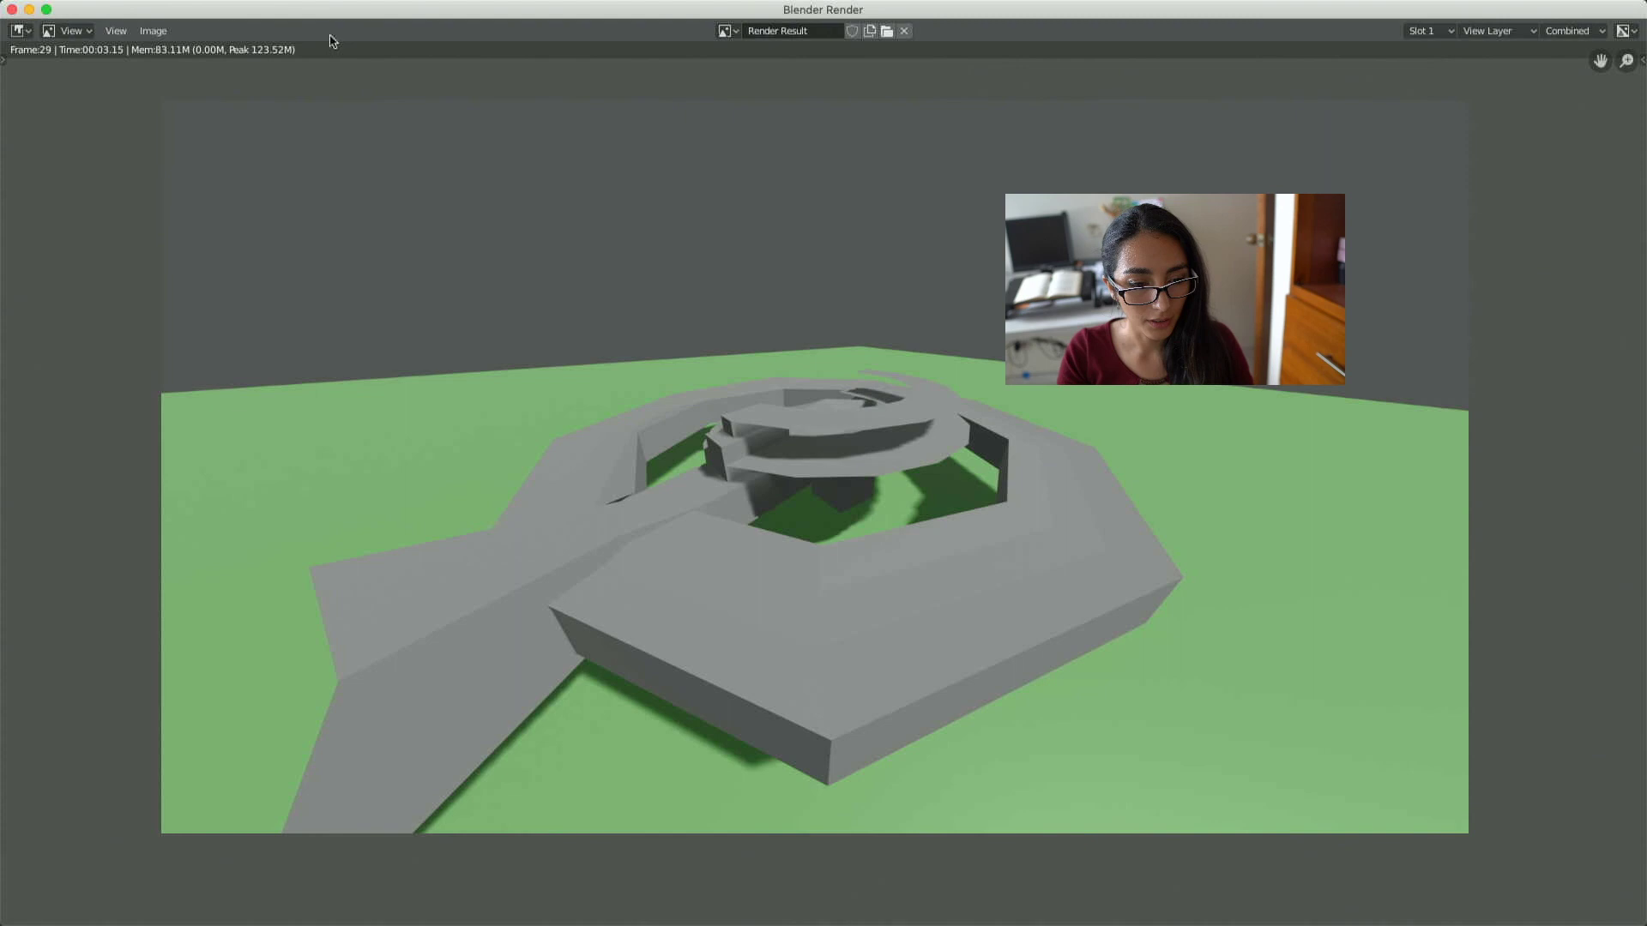
pyautogui.click(12, 10)
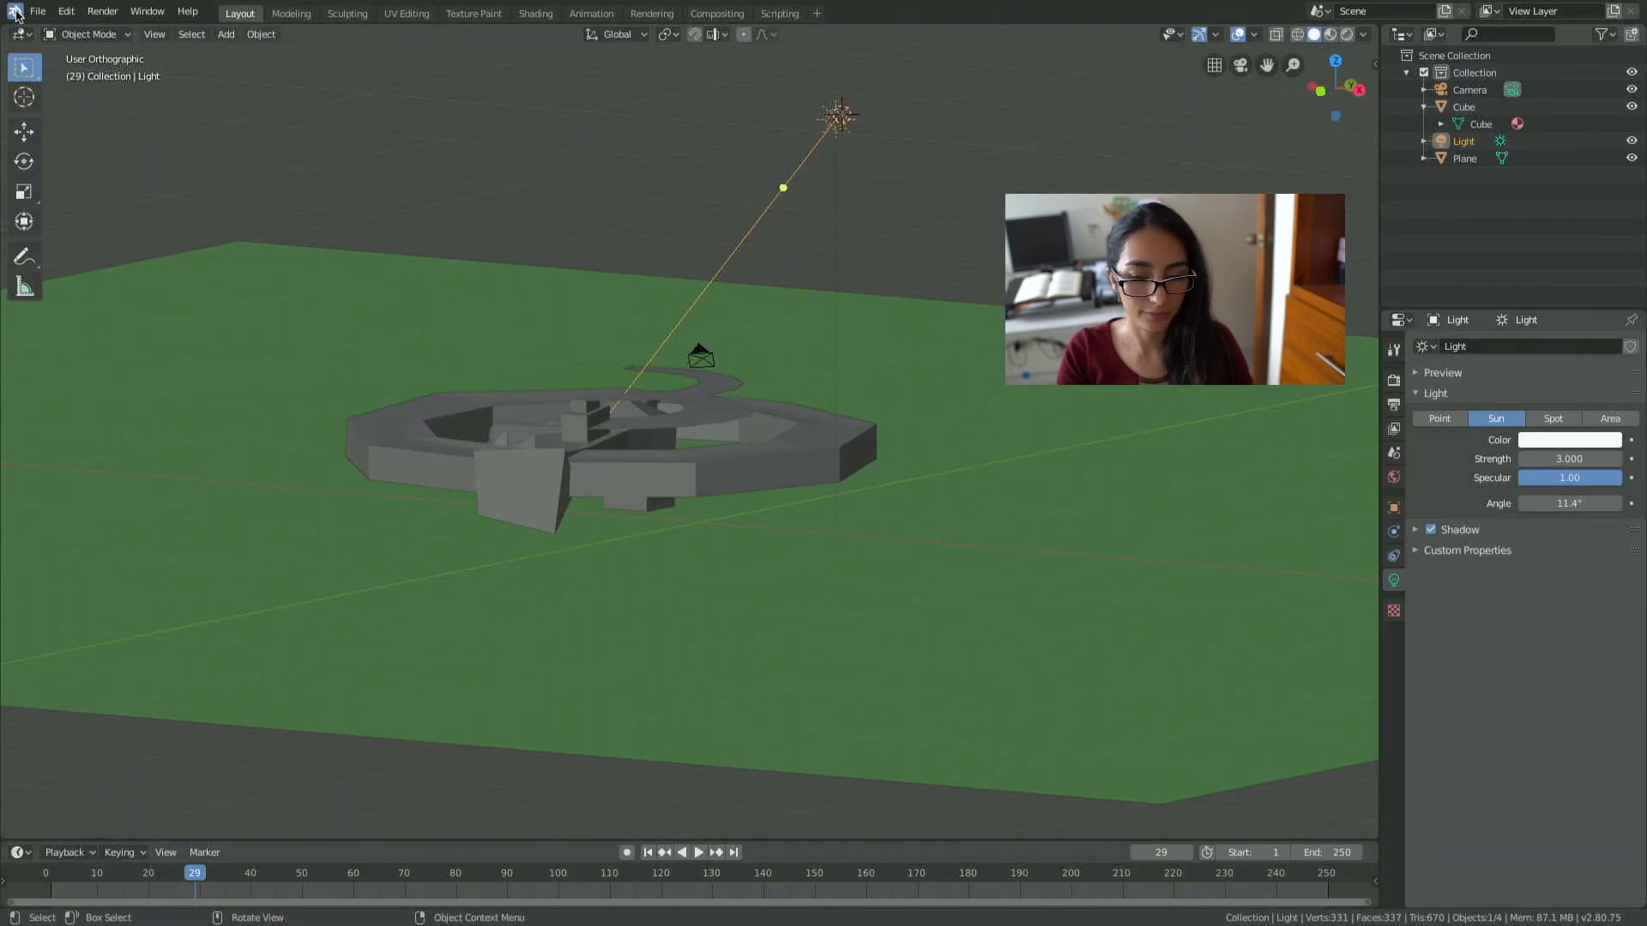